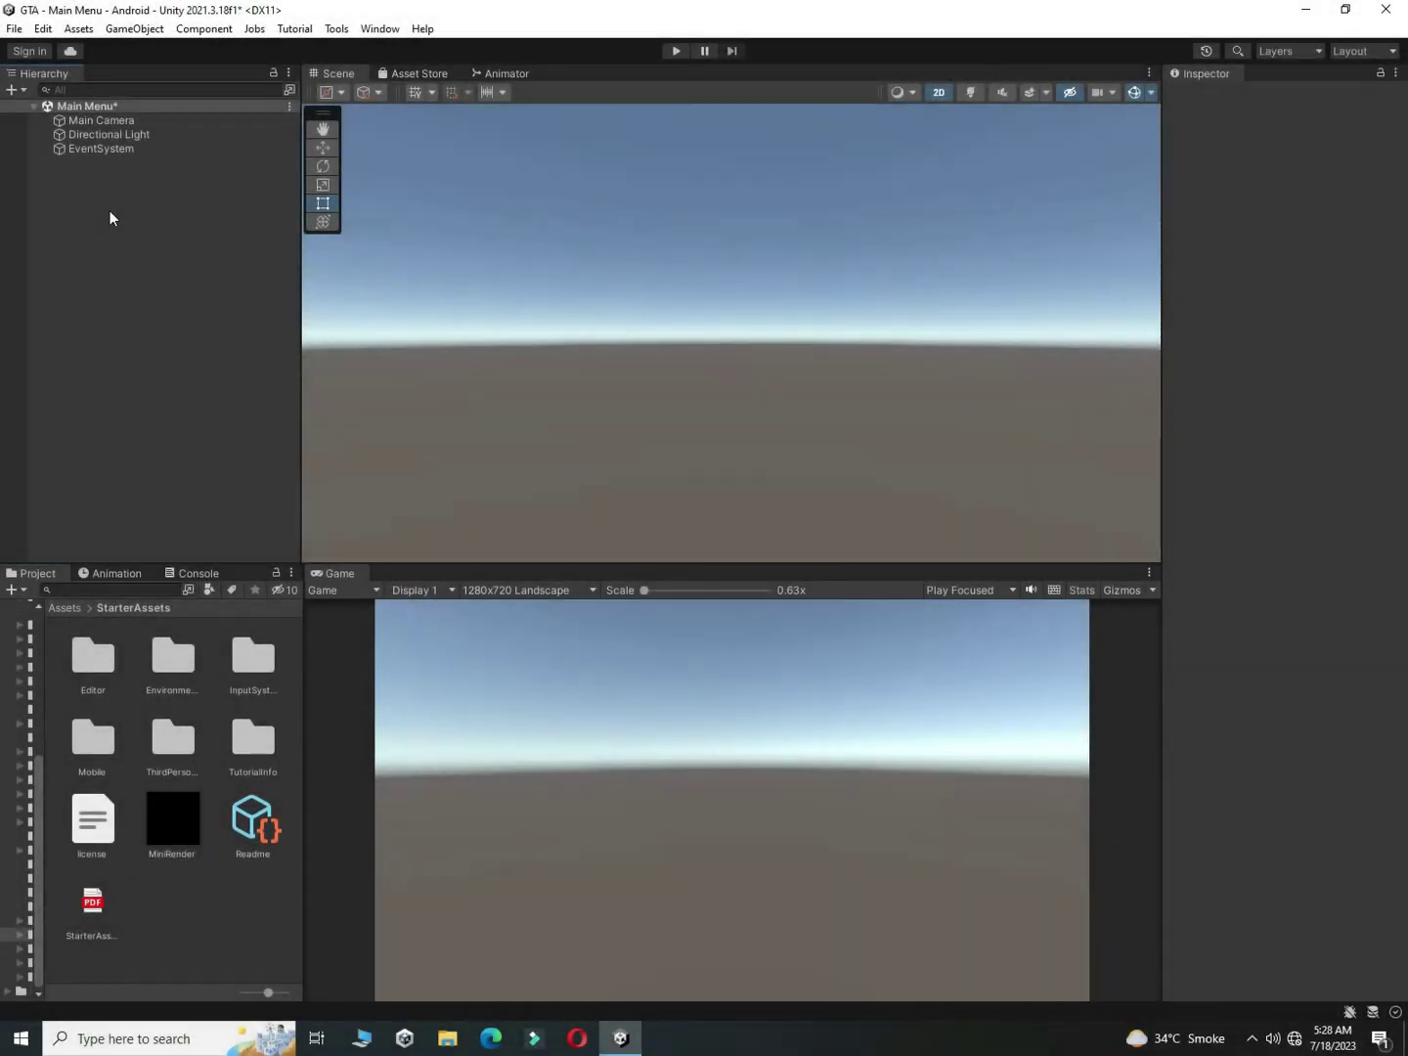
# Step: Add a UI Canvas to the Main Menu scene and create a Panel inside it
pyautogui.rightClick(110, 209)
pyautogui.moveTo(202, 559)
pyautogui.click(397, 788)
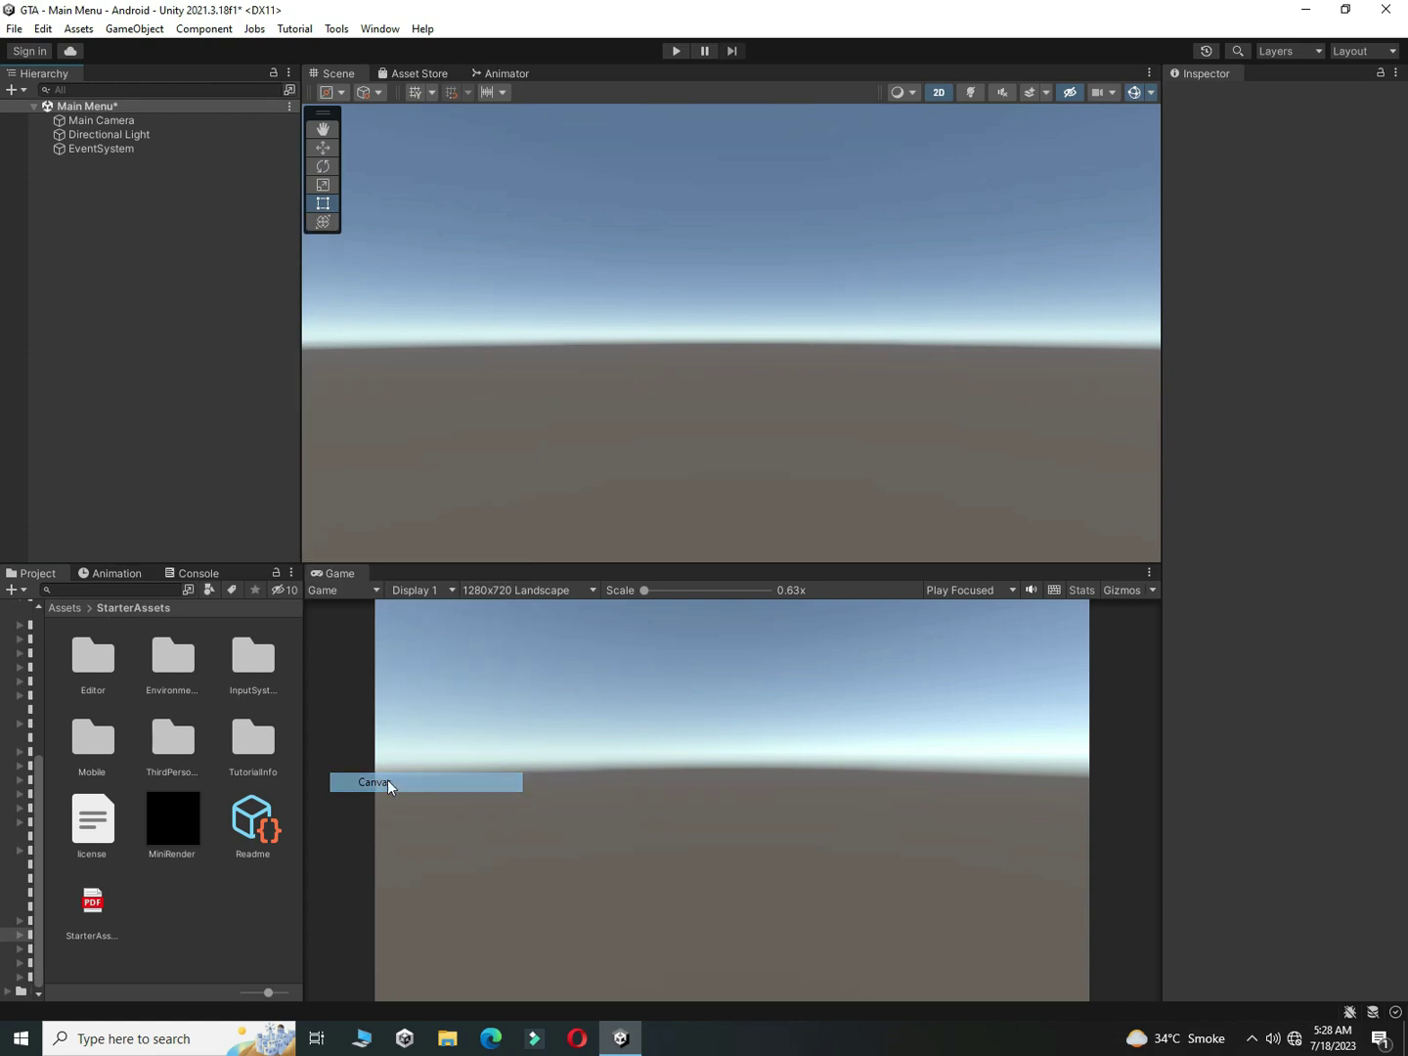
pyautogui.rightClick(86, 162)
pyautogui.moveTo(195, 532)
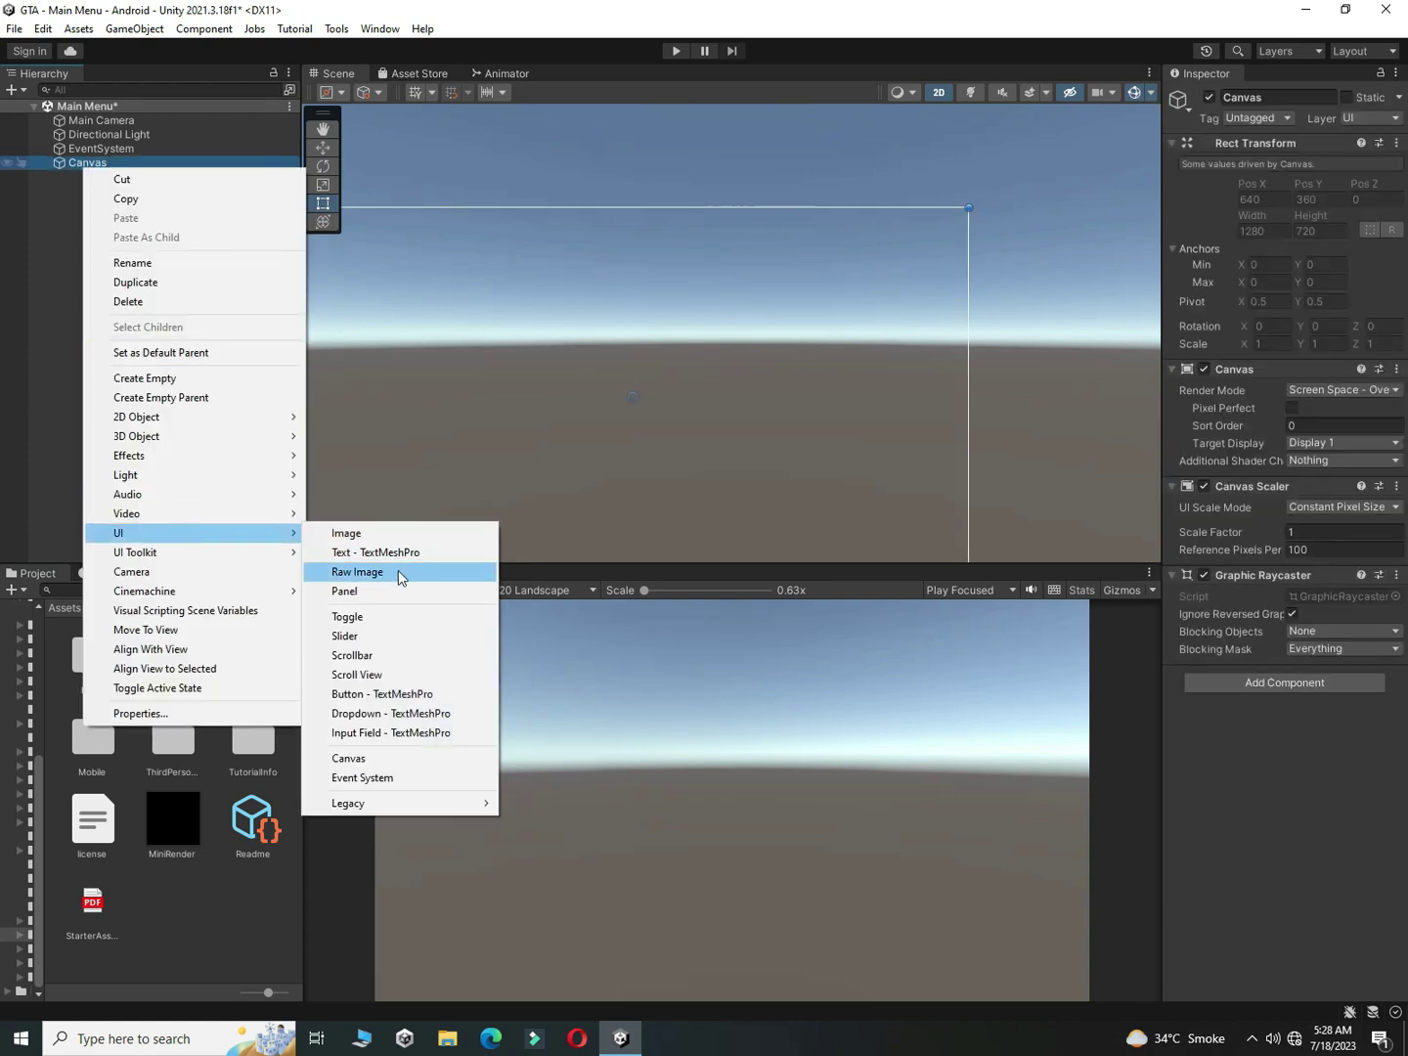
pyautogui.click(392, 592)
# Step: Set the Panel's image colour to black at full opacity
pyautogui.click(1369, 442)
pyautogui.moveTo(1315, 574); pyautogui.dragTo(1244, 626)
pyautogui.moveTo(1304, 779); pyautogui.dragTo(1384, 778)
pyautogui.click(1392, 421)
# Step: Widen the Project view and adjust the height division between the Scene and Game views
pyautogui.moveTo(964, 566); pyautogui.dragTo(965, 395)
pyautogui.moveTo(299, 773); pyautogui.dragTo(495, 778)
pyautogui.moveTo(772, 398); pyautogui.dragTo(793, 604)
# Step: Set the Main Camera's clear flags to Solid Color and open its background colour
pyautogui.click(102, 120)
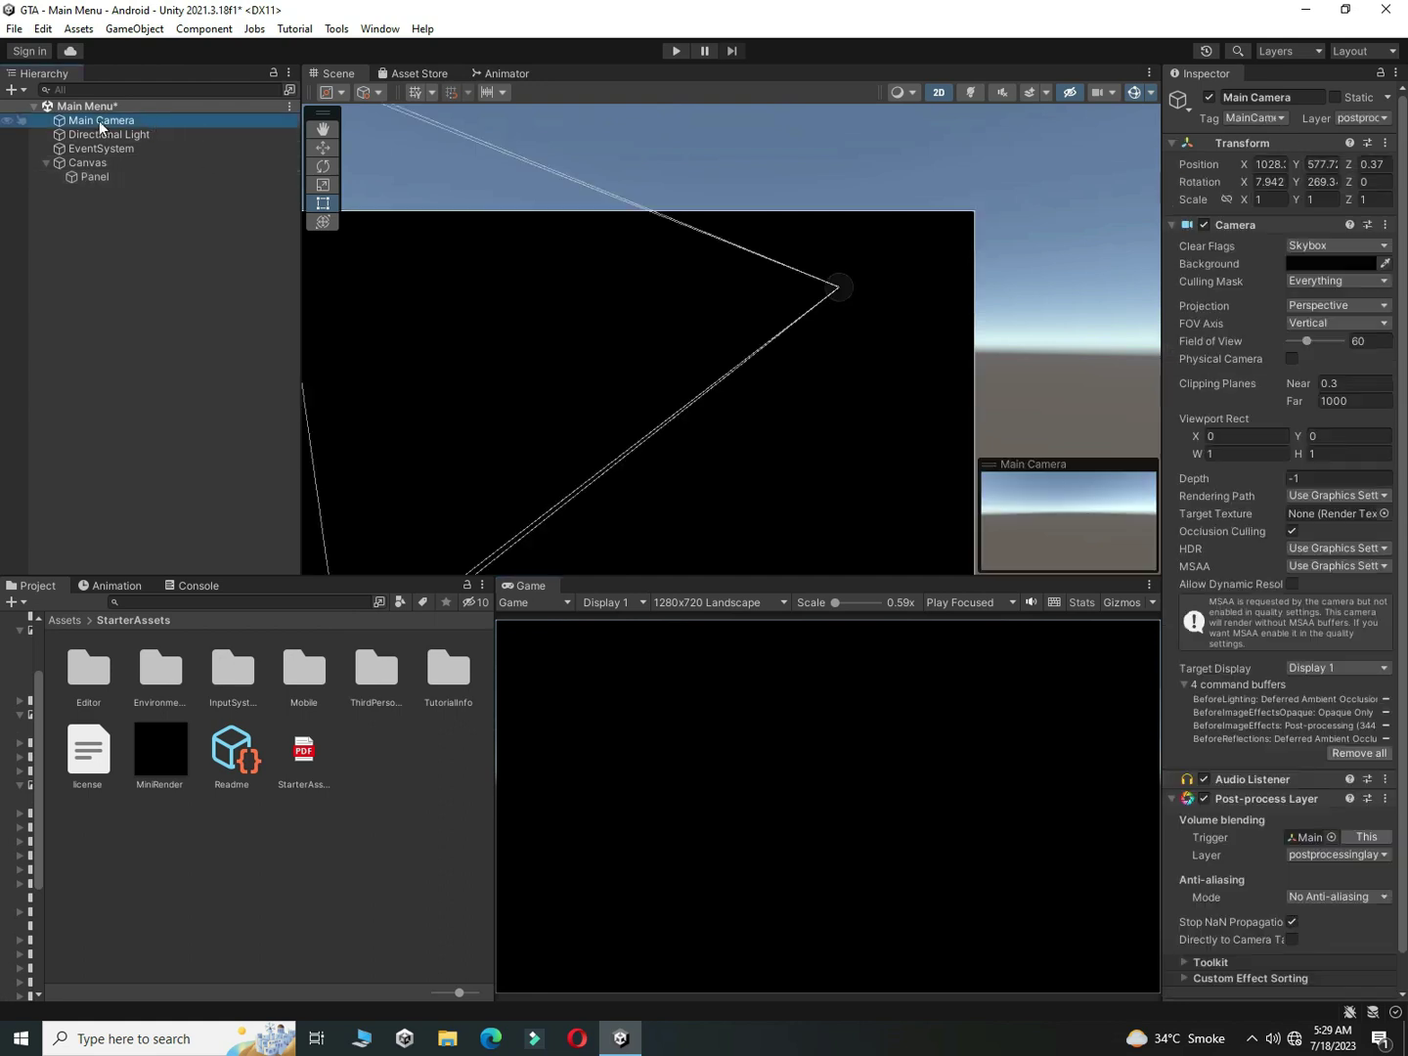
pyautogui.click(1300, 247)
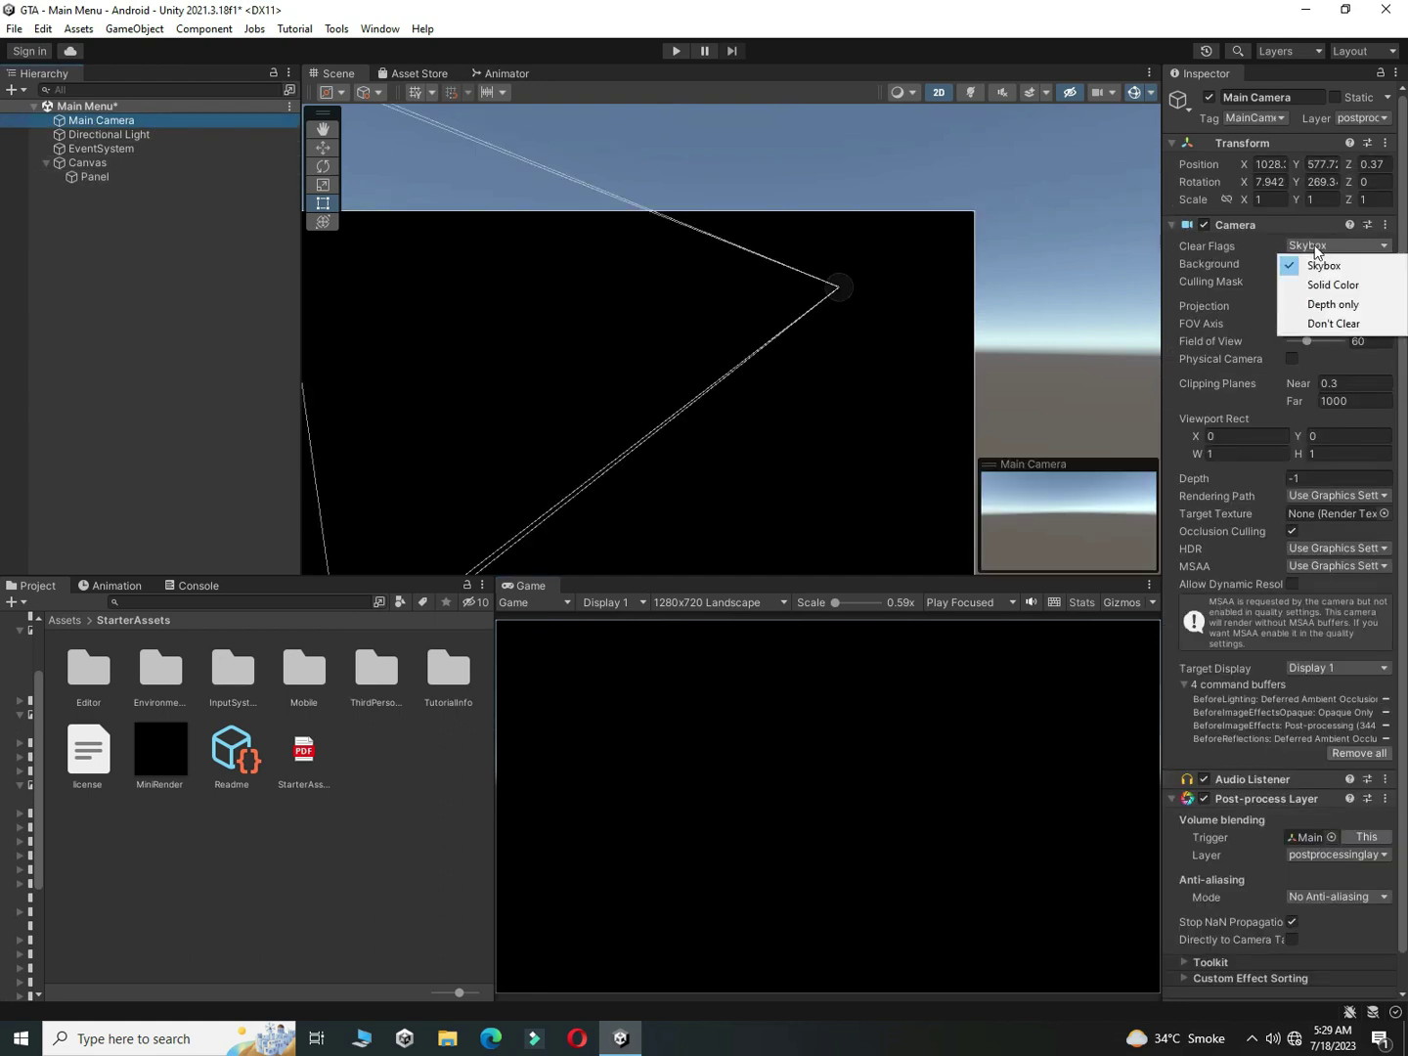
pyautogui.click(1326, 279)
pyautogui.click(1326, 264)
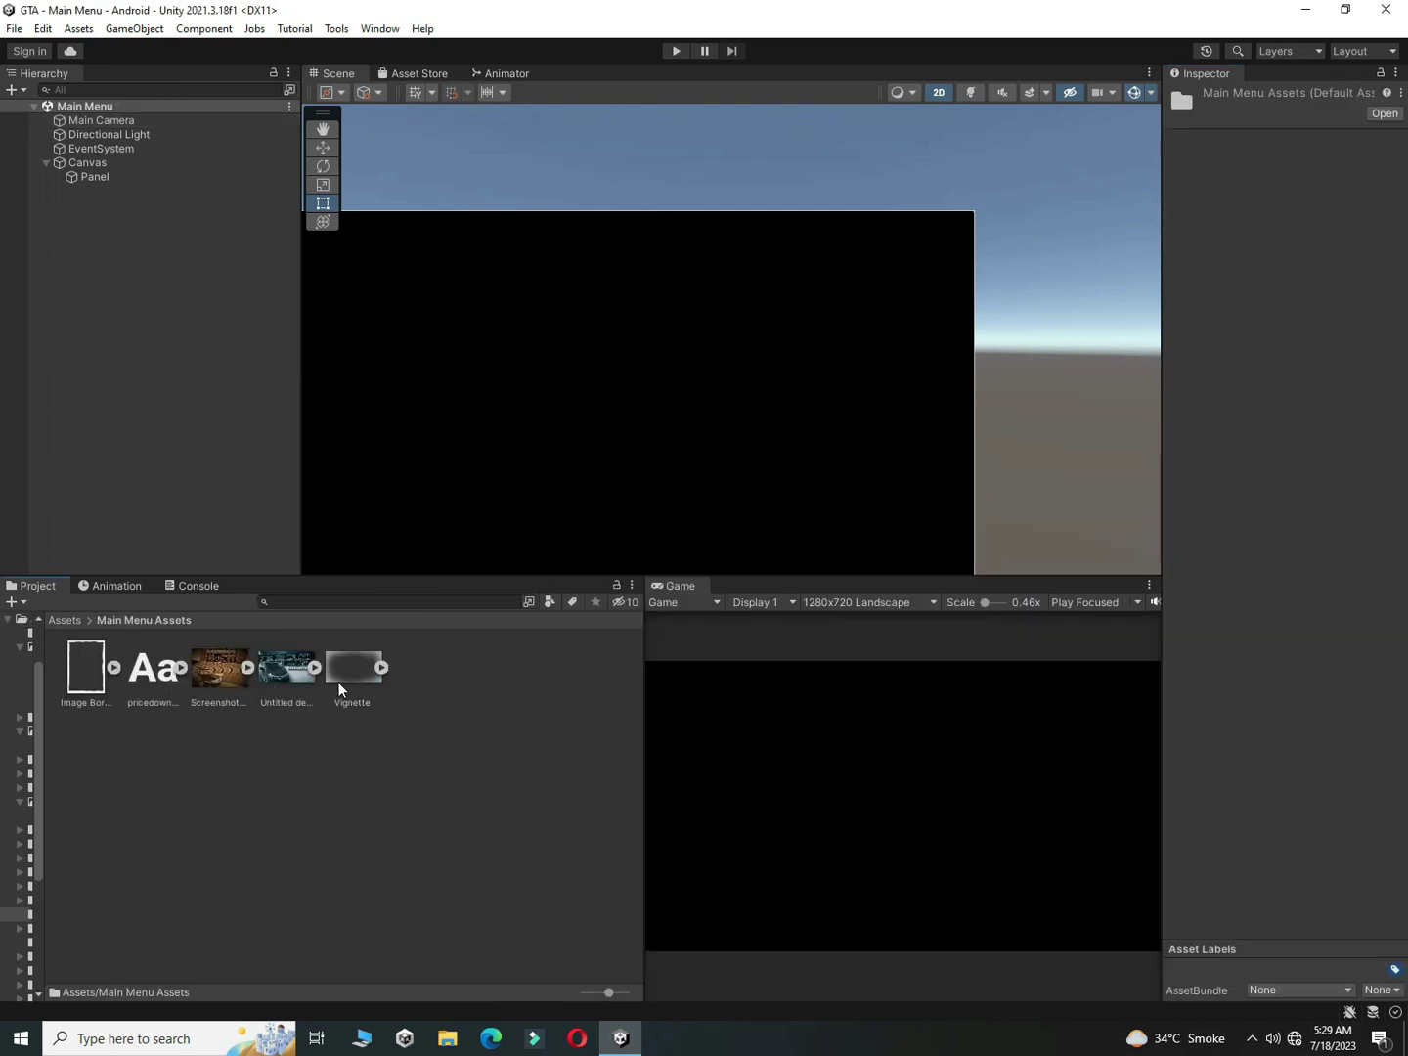
# Step: Examine the image textures in the Main Menu Assets folder and widen the Inspector for their previews
pyautogui.click(275, 674)
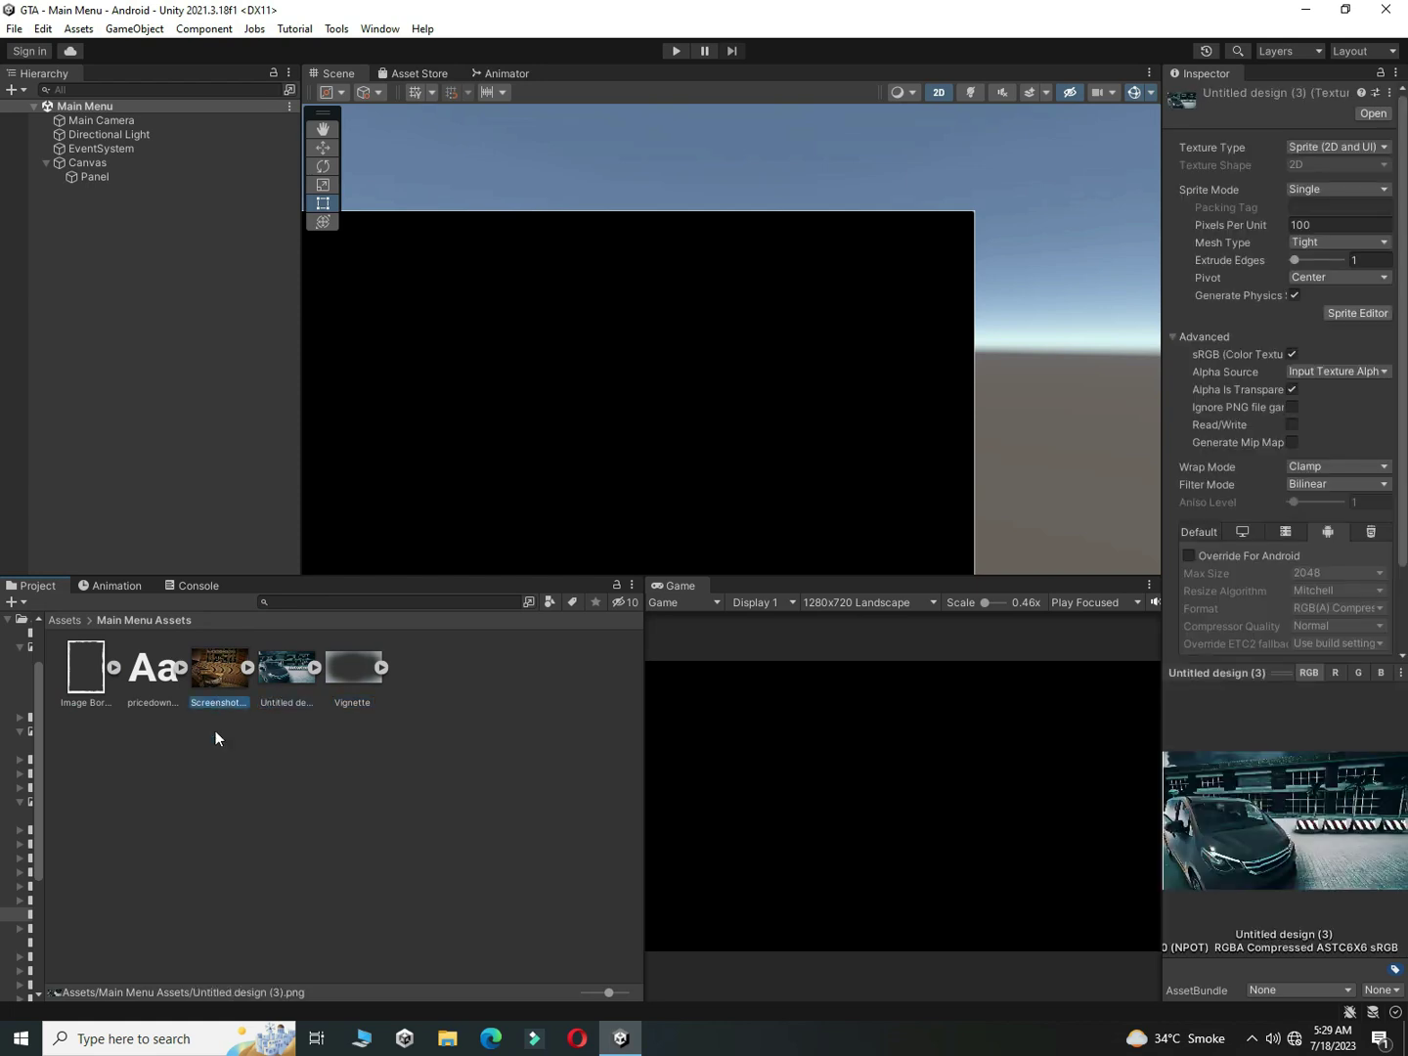
pyautogui.click(216, 699)
pyautogui.click(286, 670)
pyautogui.moveTo(1161, 574); pyautogui.dragTo(1060, 573)
pyautogui.click(103, 692)
pyautogui.click(208, 749)
pyautogui.moveTo(532, 576); pyautogui.dragTo(507, 629)
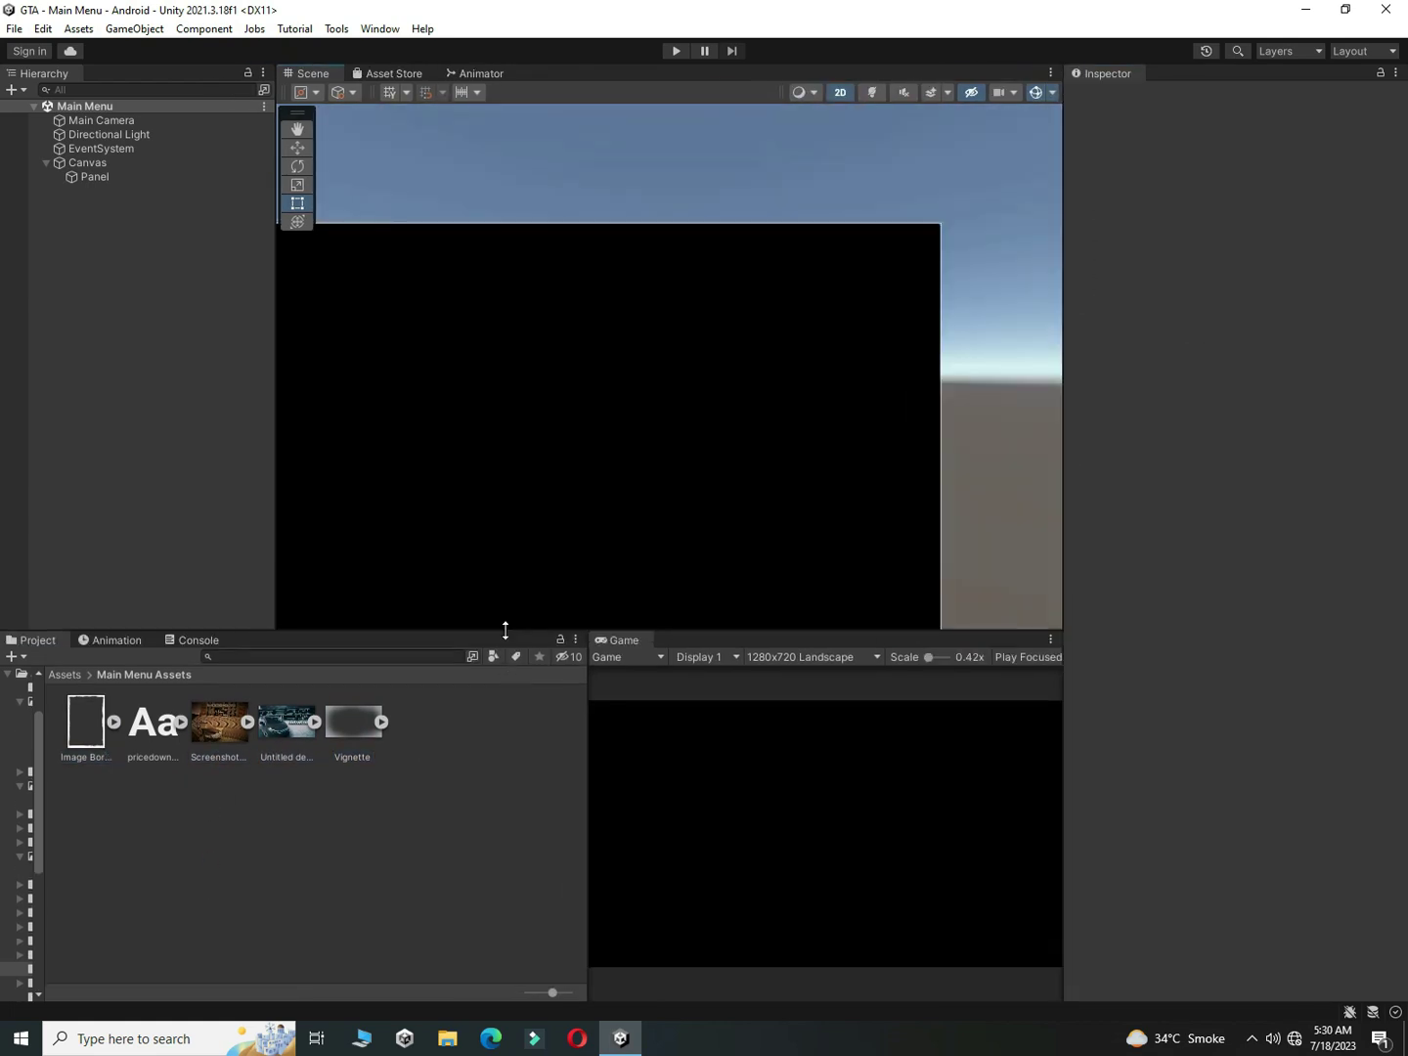
# Step: Create a TextMeshPro font asset from the pricedown bl font by generating its atlas and saving it
pyautogui.click(153, 724)
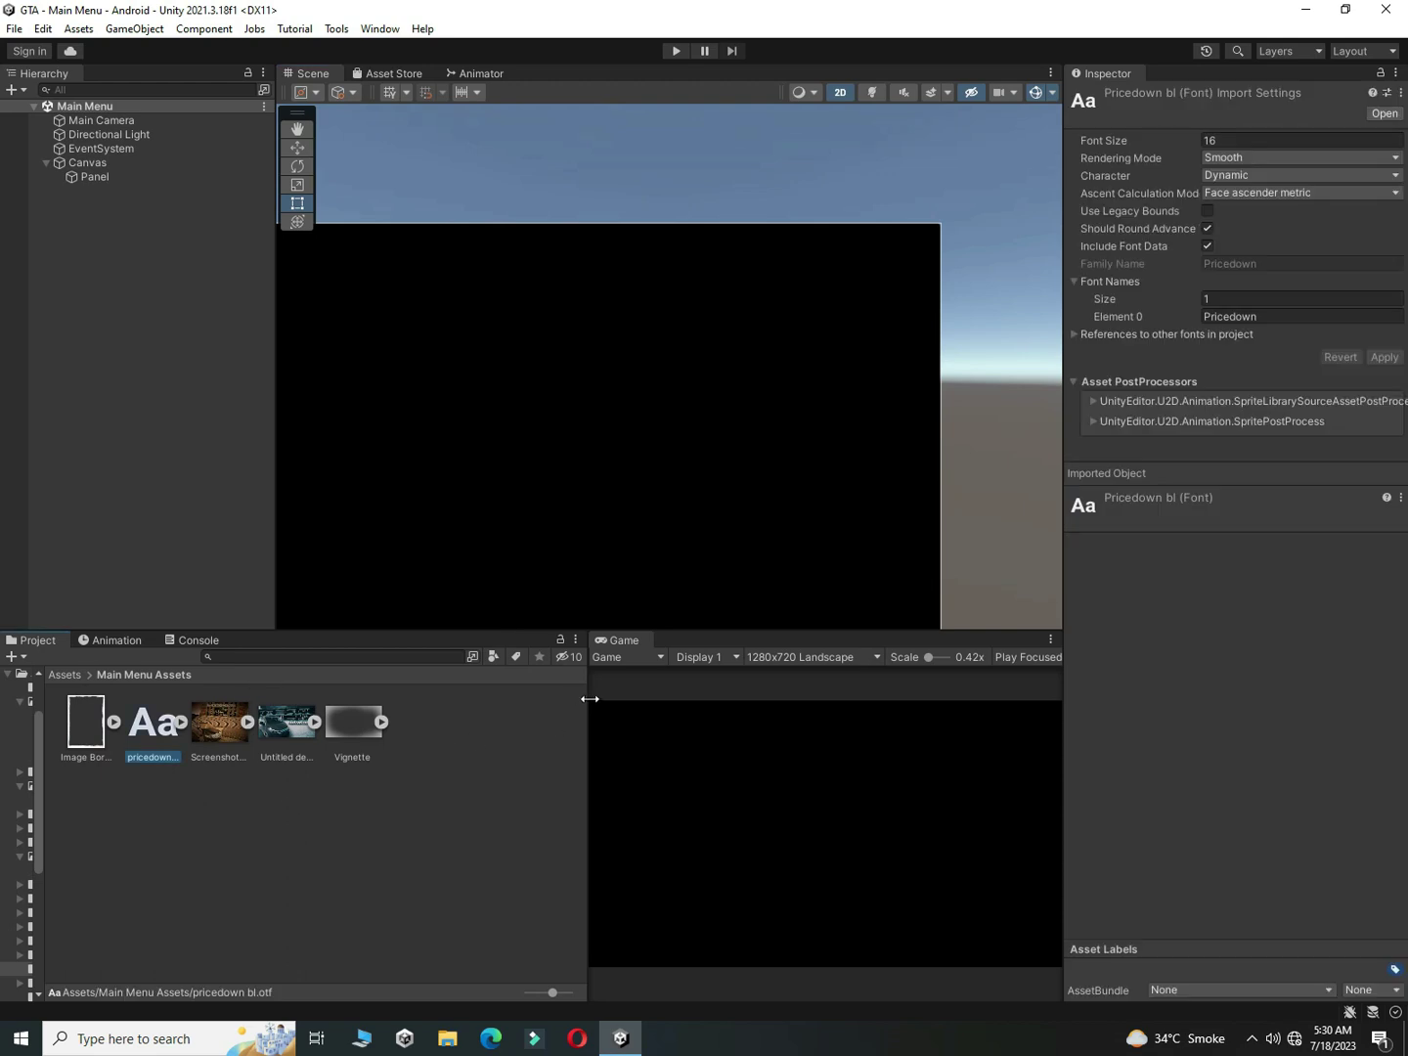
pyautogui.moveTo(584, 700); pyautogui.dragTo(557, 697)
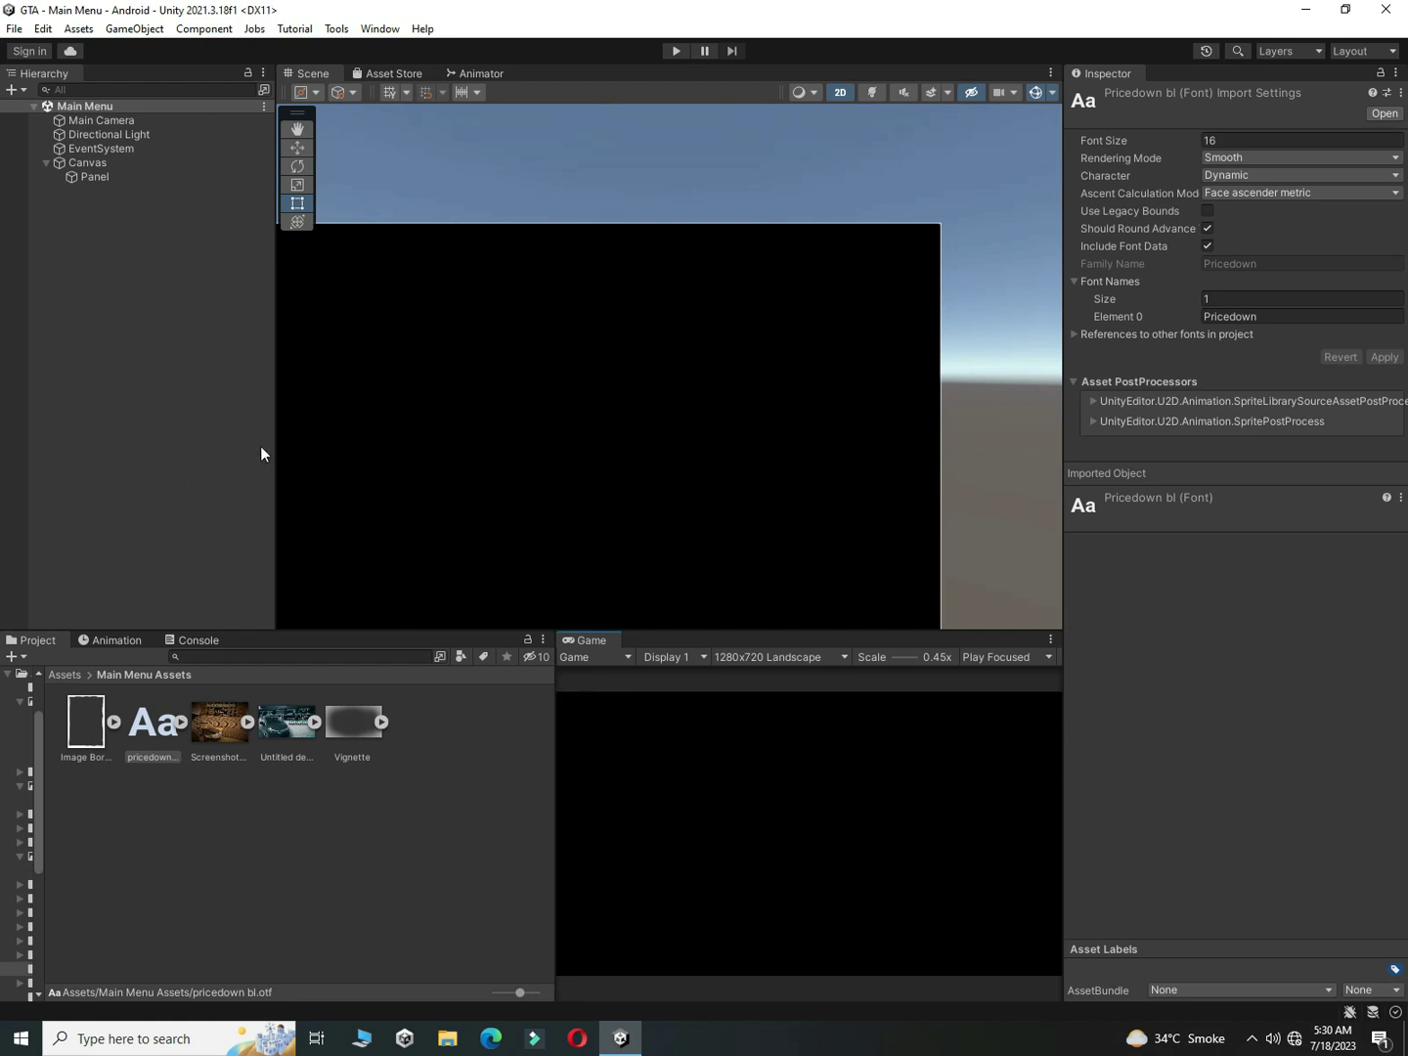
pyautogui.click(380, 28)
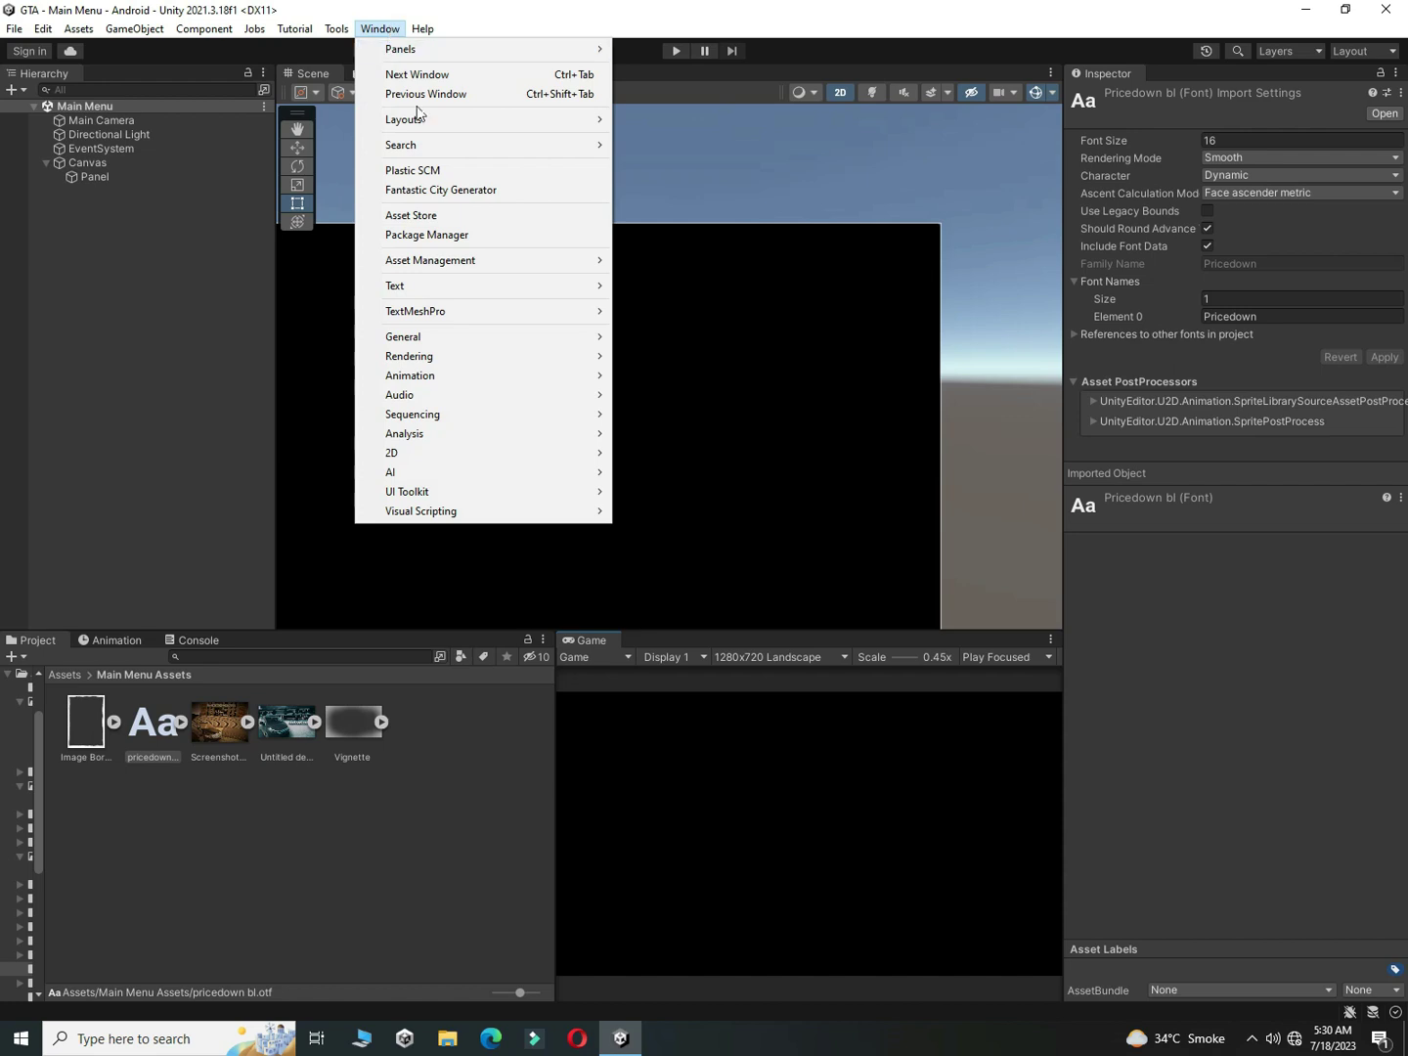
pyautogui.moveTo(481, 311)
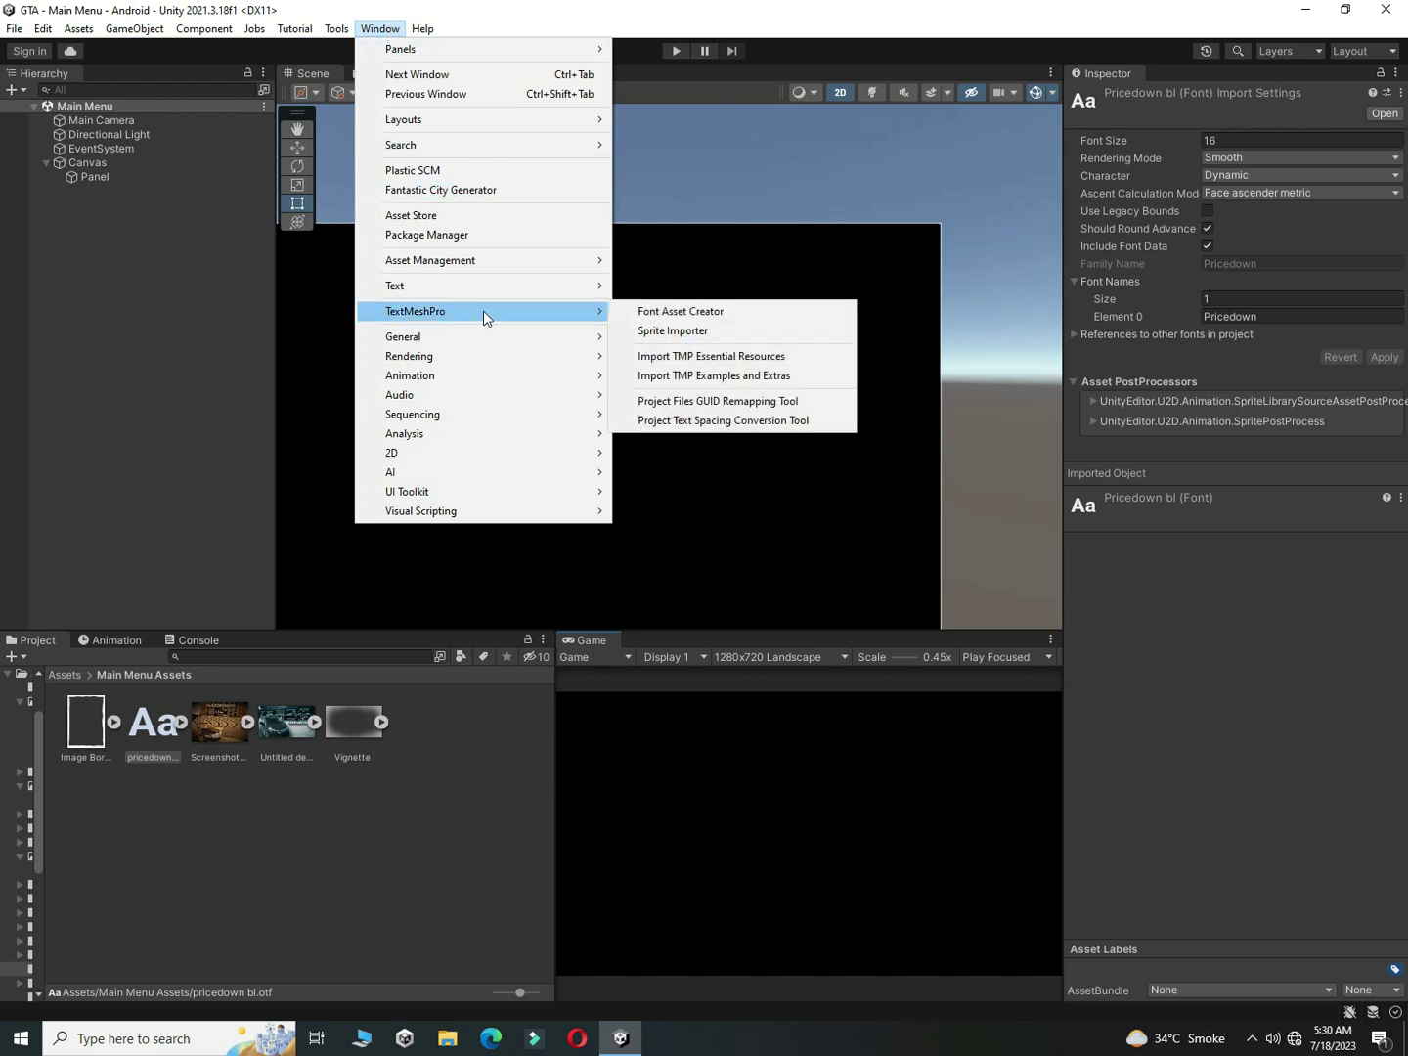
pyautogui.click(665, 312)
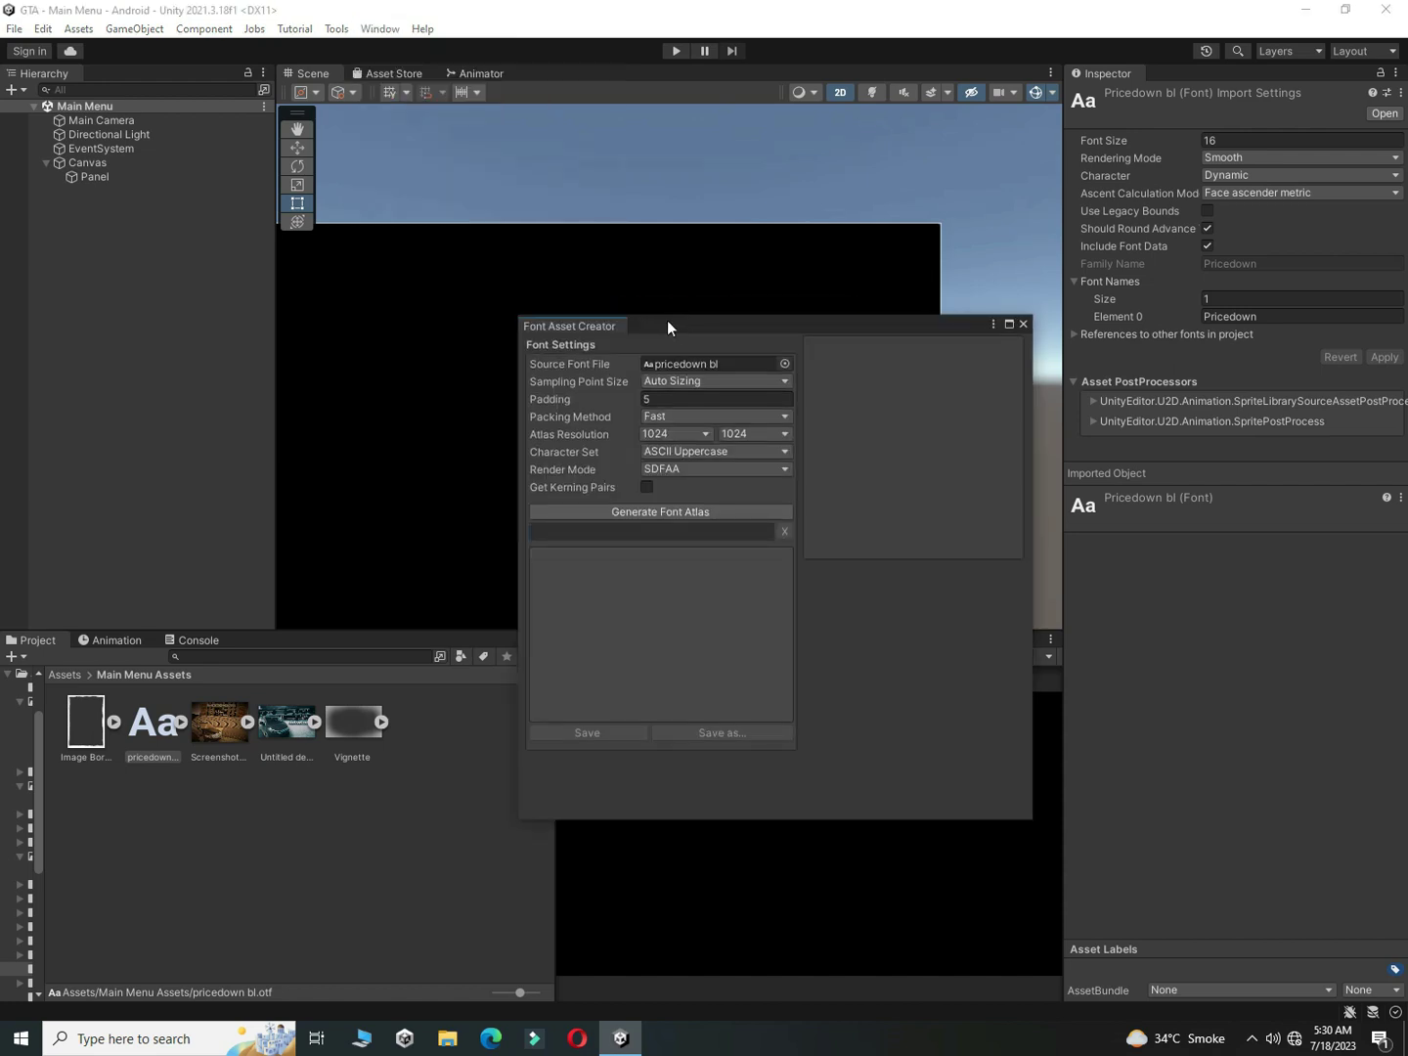
pyautogui.moveTo(146, 725); pyautogui.dragTo(714, 360)
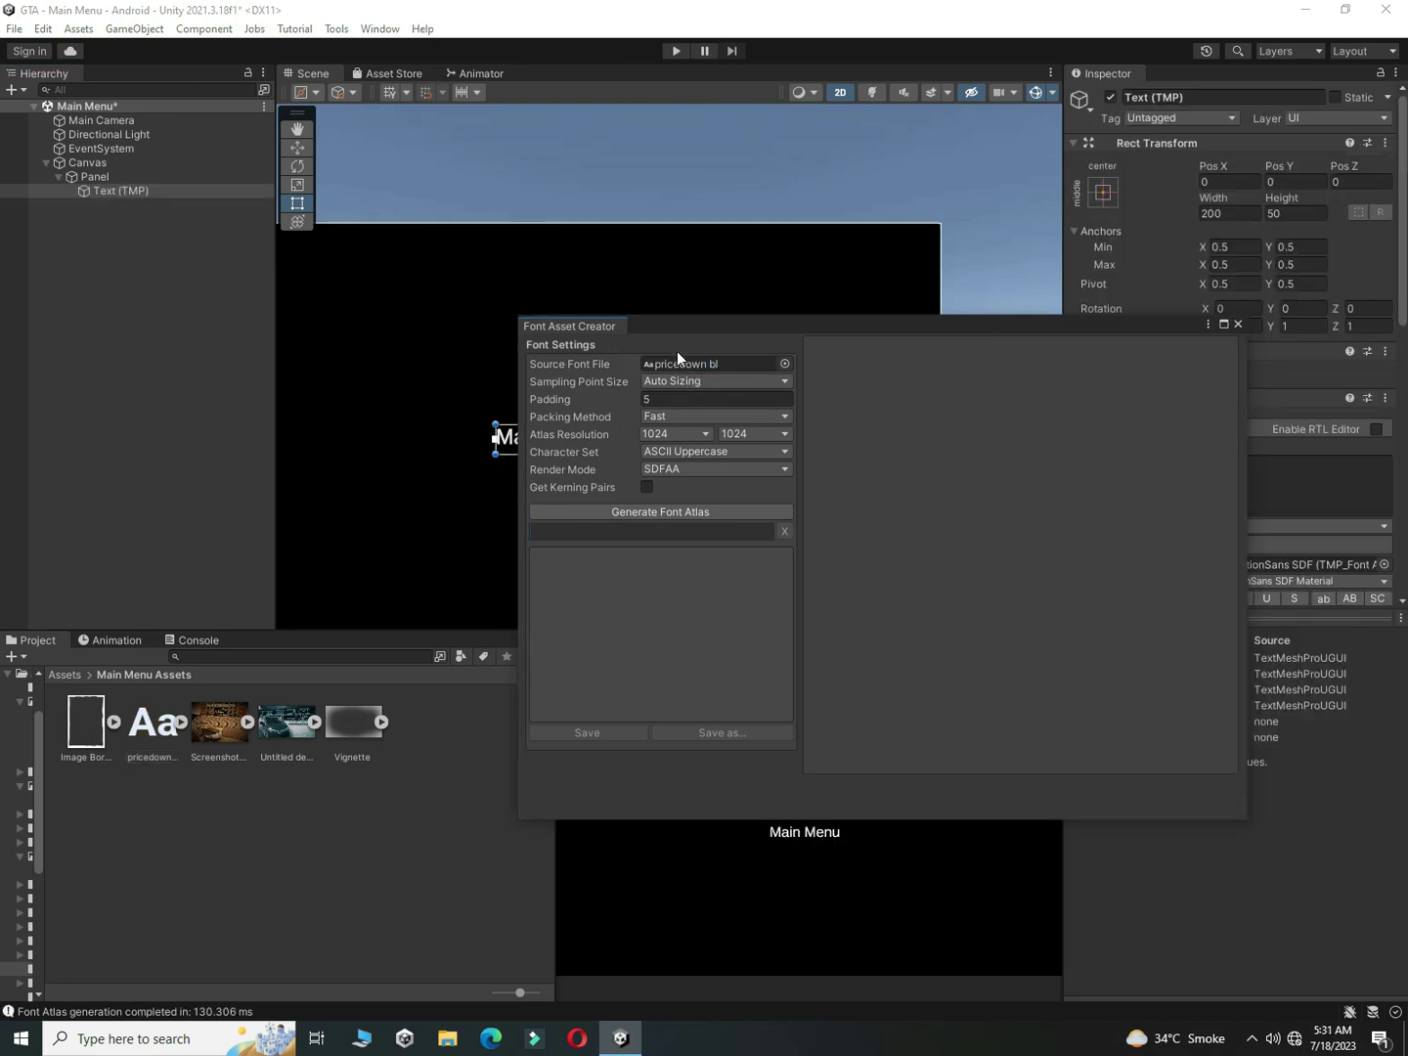
pyautogui.click(682, 510)
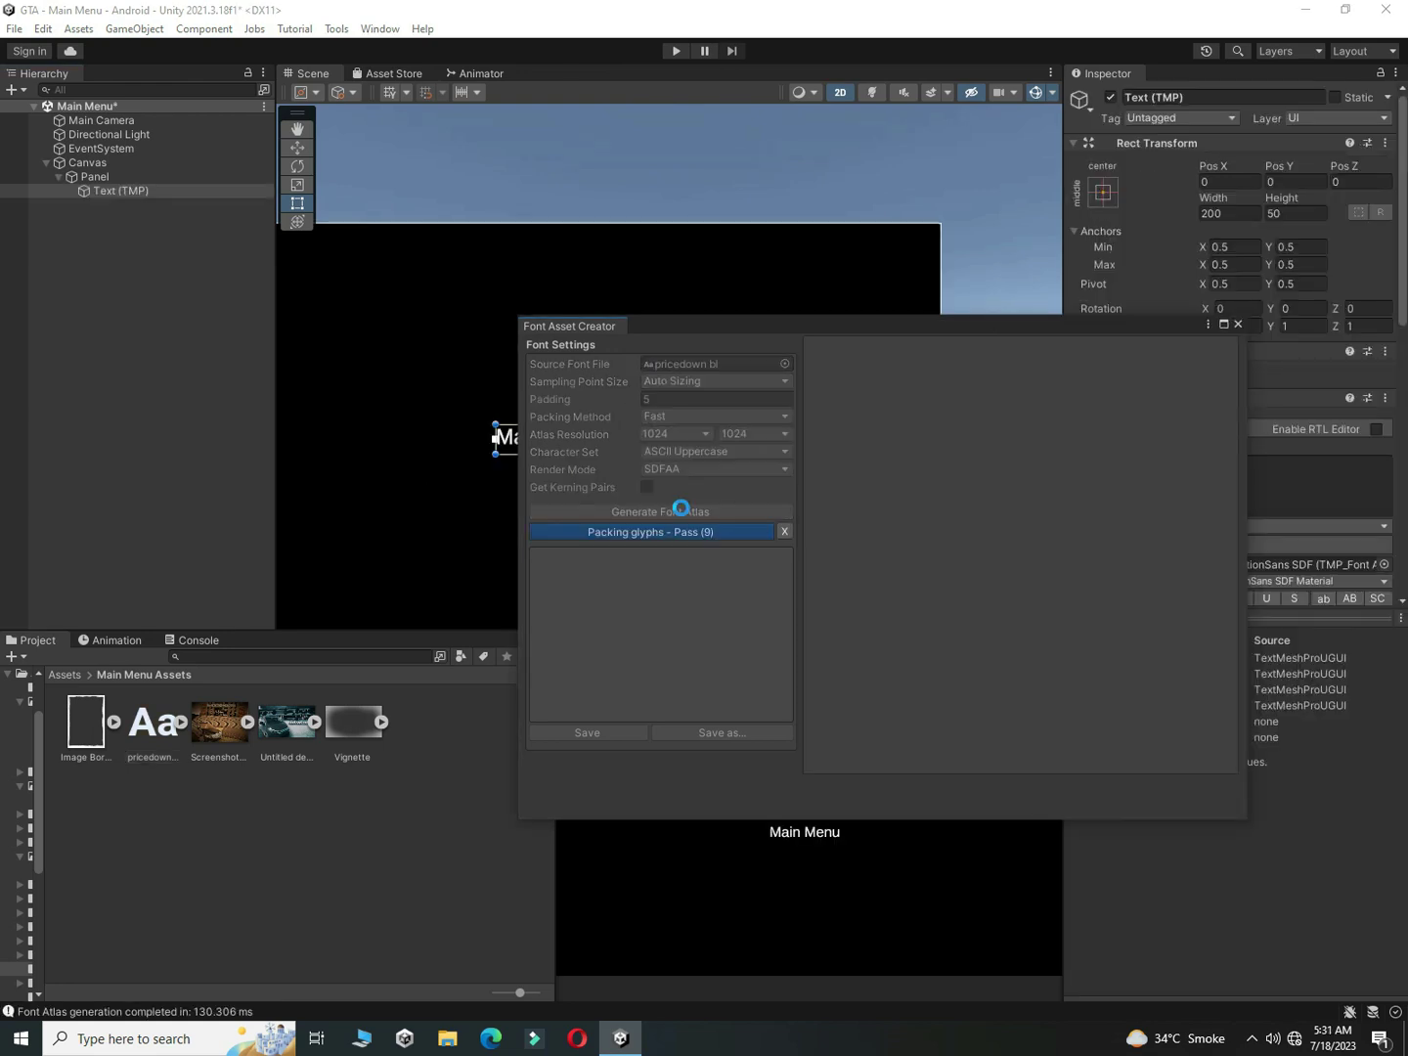
pyautogui.click(612, 732)
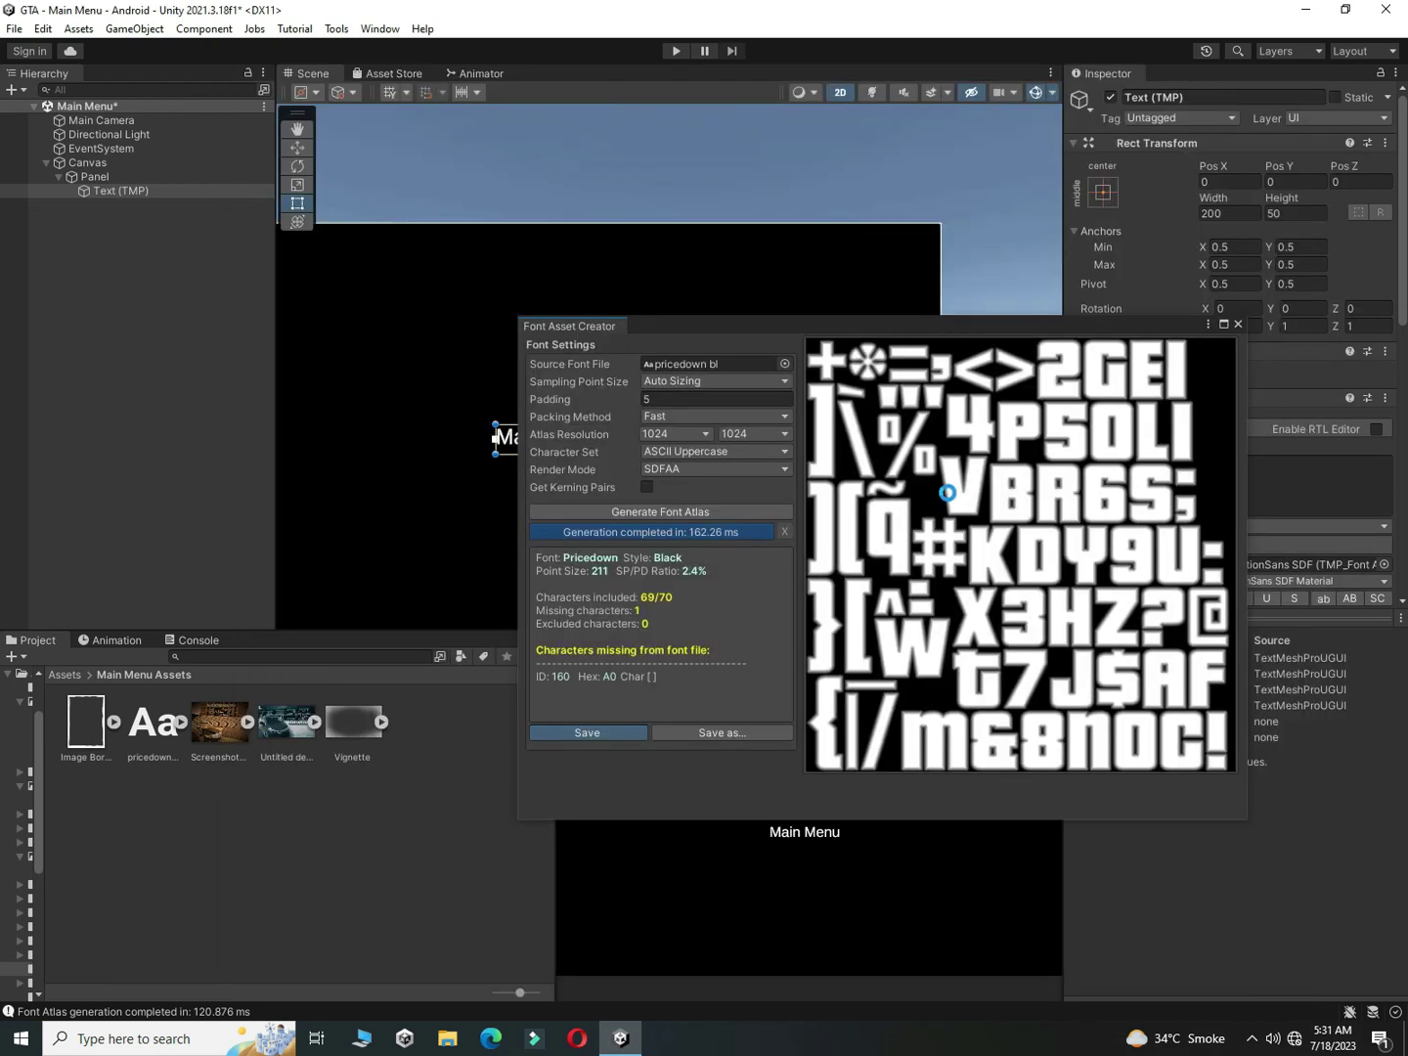
pyautogui.click(1237, 323)
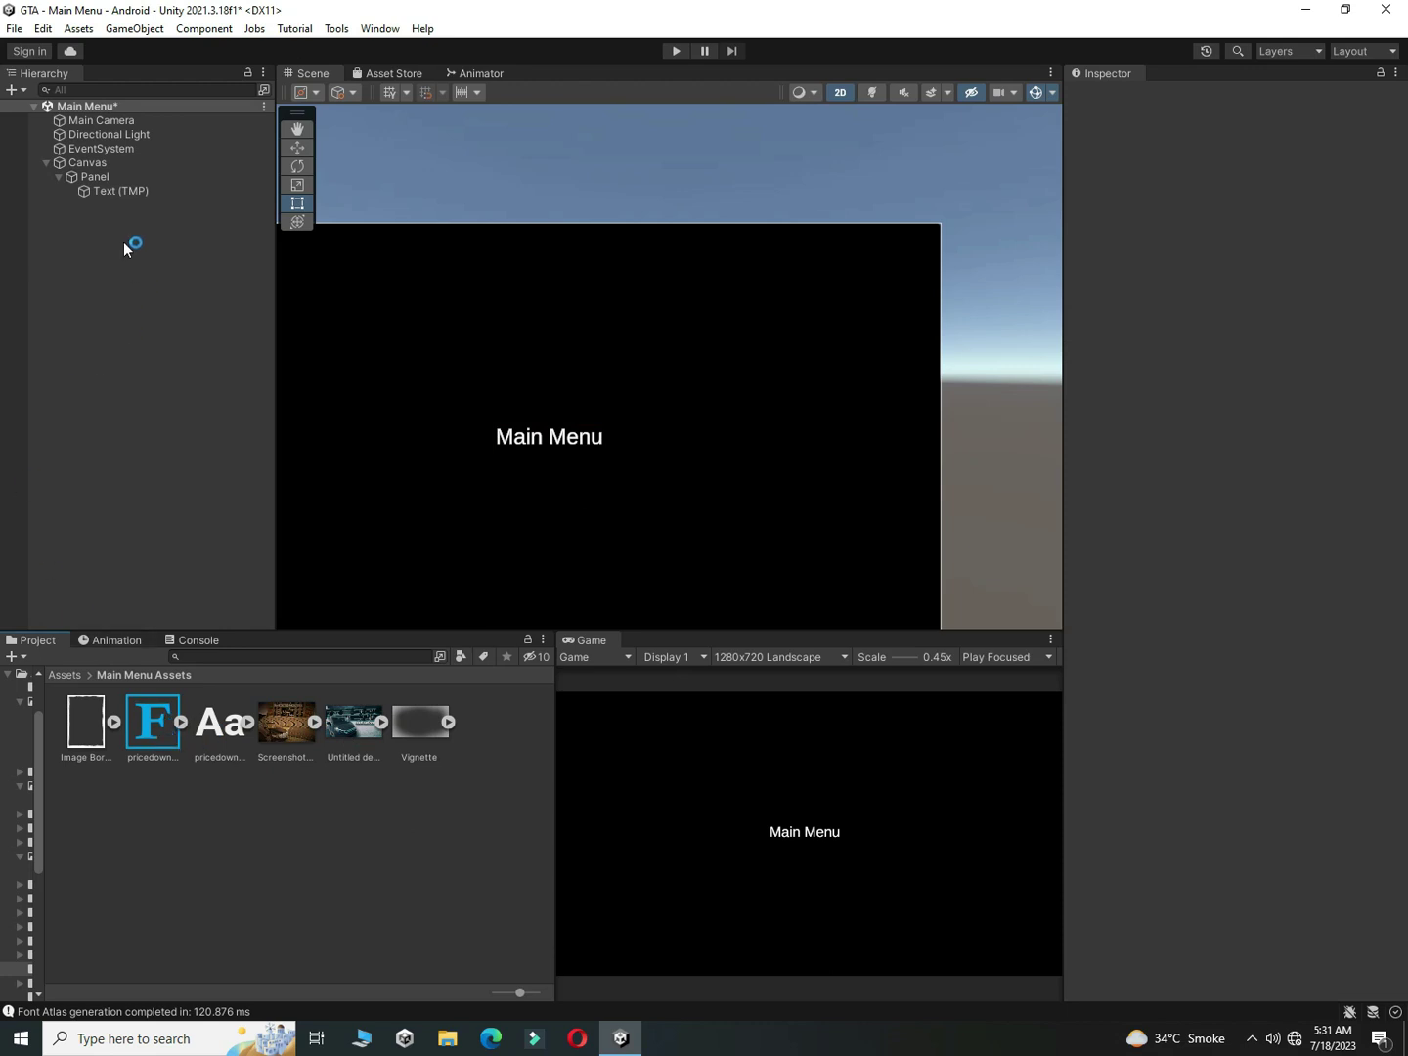
# Step: Assign the pricedown bl SDF font asset to the Panel's text and change its content to "MAIN MENU"
pyautogui.click(118, 192)
pyautogui.click(1382, 565)
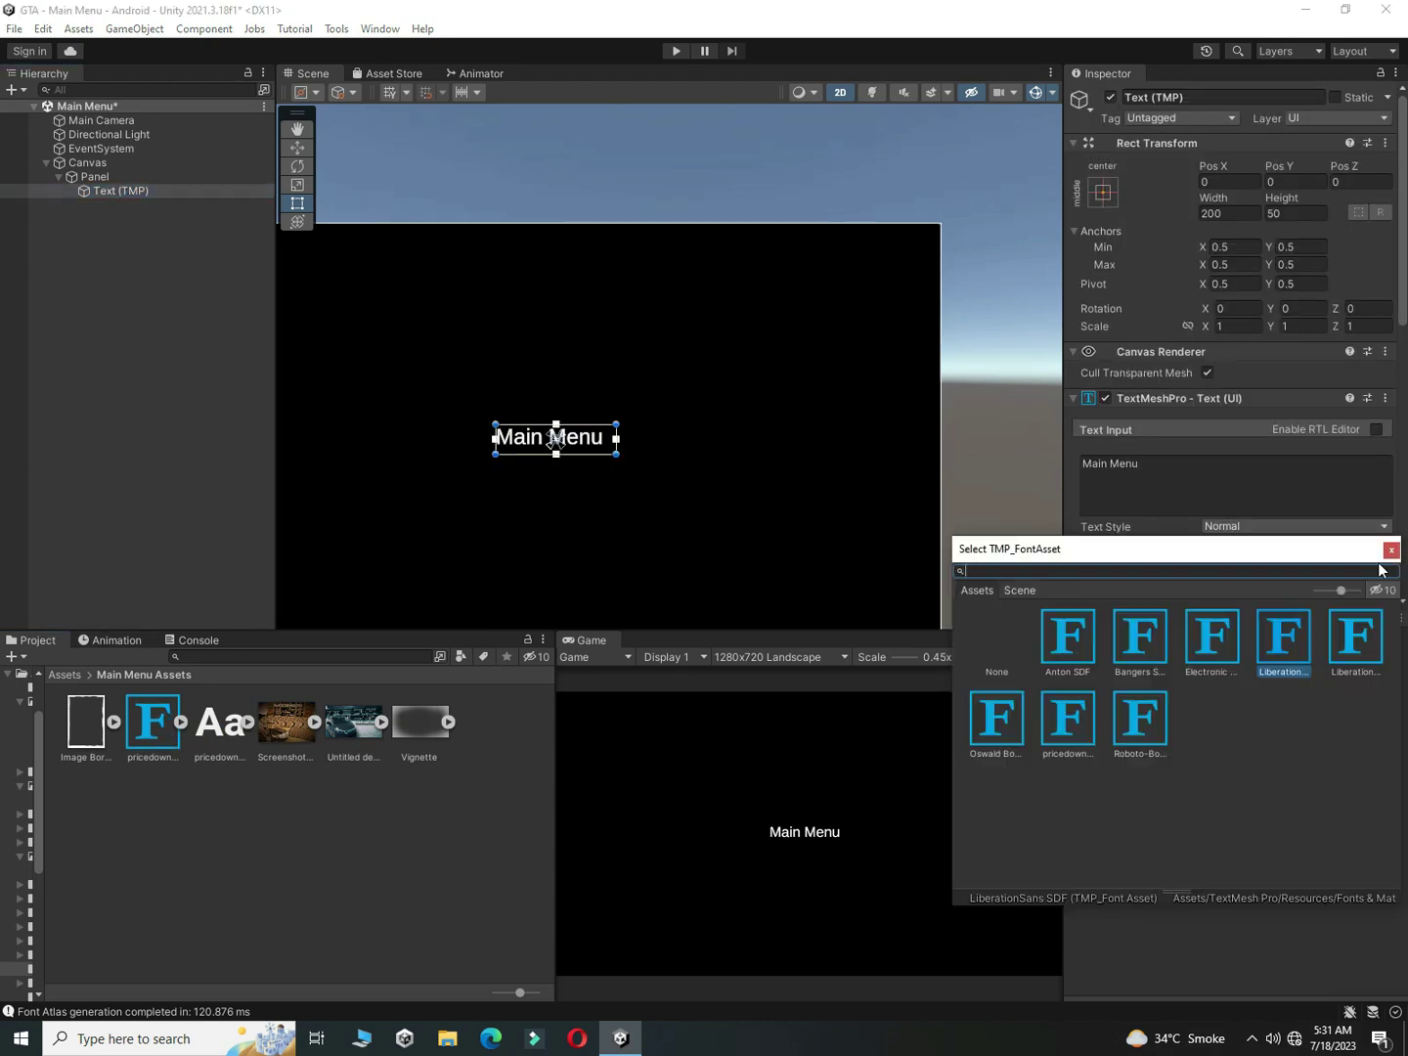
pyautogui.click(1065, 743)
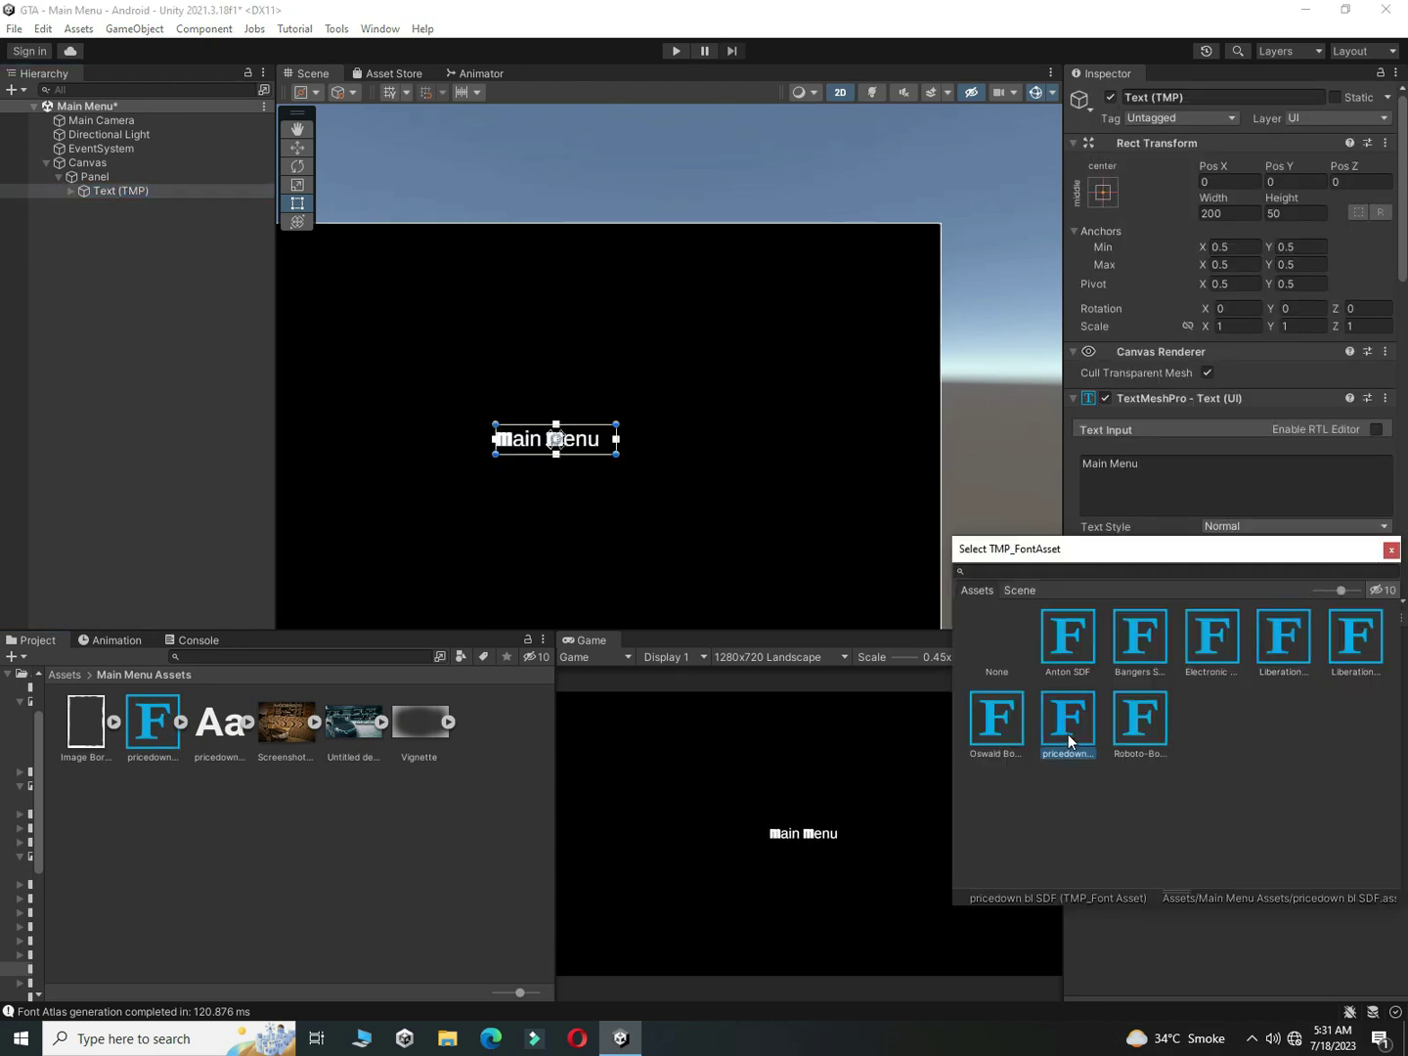
pyautogui.click(1391, 550)
pyautogui.click(1165, 484)
pyautogui.write('MAI')
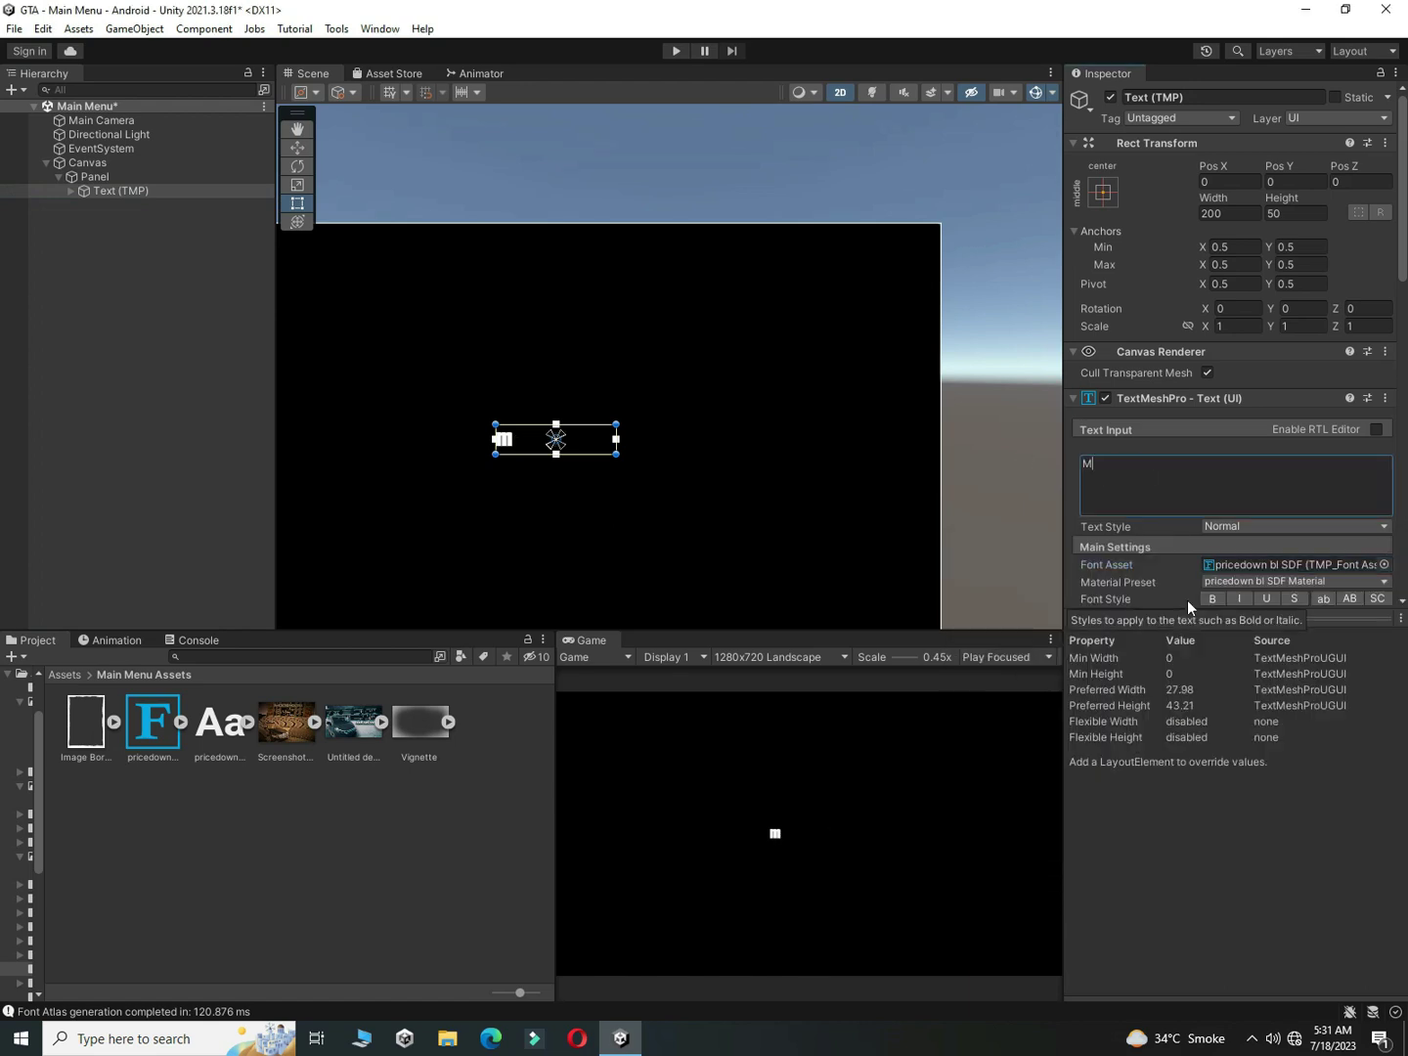
pyautogui.write('N MENU')
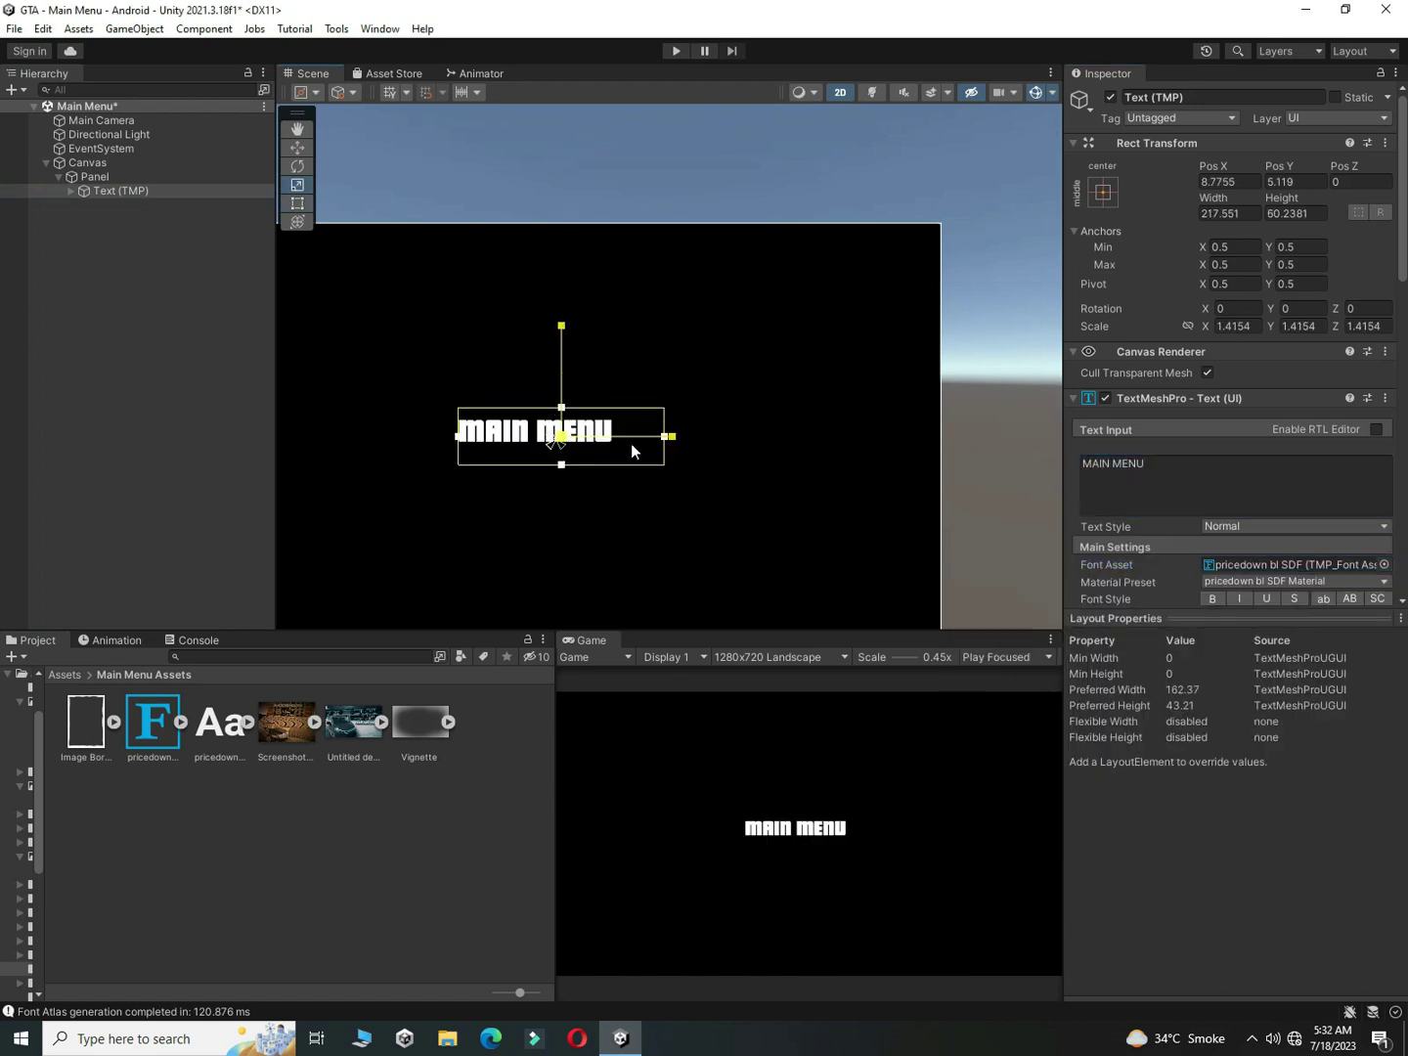
# Step: Enlarge the MAIN MENU title and place it in the upper-left area of the Panel, saving the scene
pyautogui.moveTo(631, 443); pyautogui.dragTo(729, 444)
pyautogui.press('w')
pyautogui.moveTo(635, 437); pyautogui.dragTo(473, 437)
pyautogui.moveTo(396, 374); pyautogui.dragTo(396, 242)
pyautogui.moveTo(598, 293); pyautogui.dragTo(720, 254, button='middle')
pyautogui.click(118, 230)
pyautogui.hotkey('ctrl', 's')
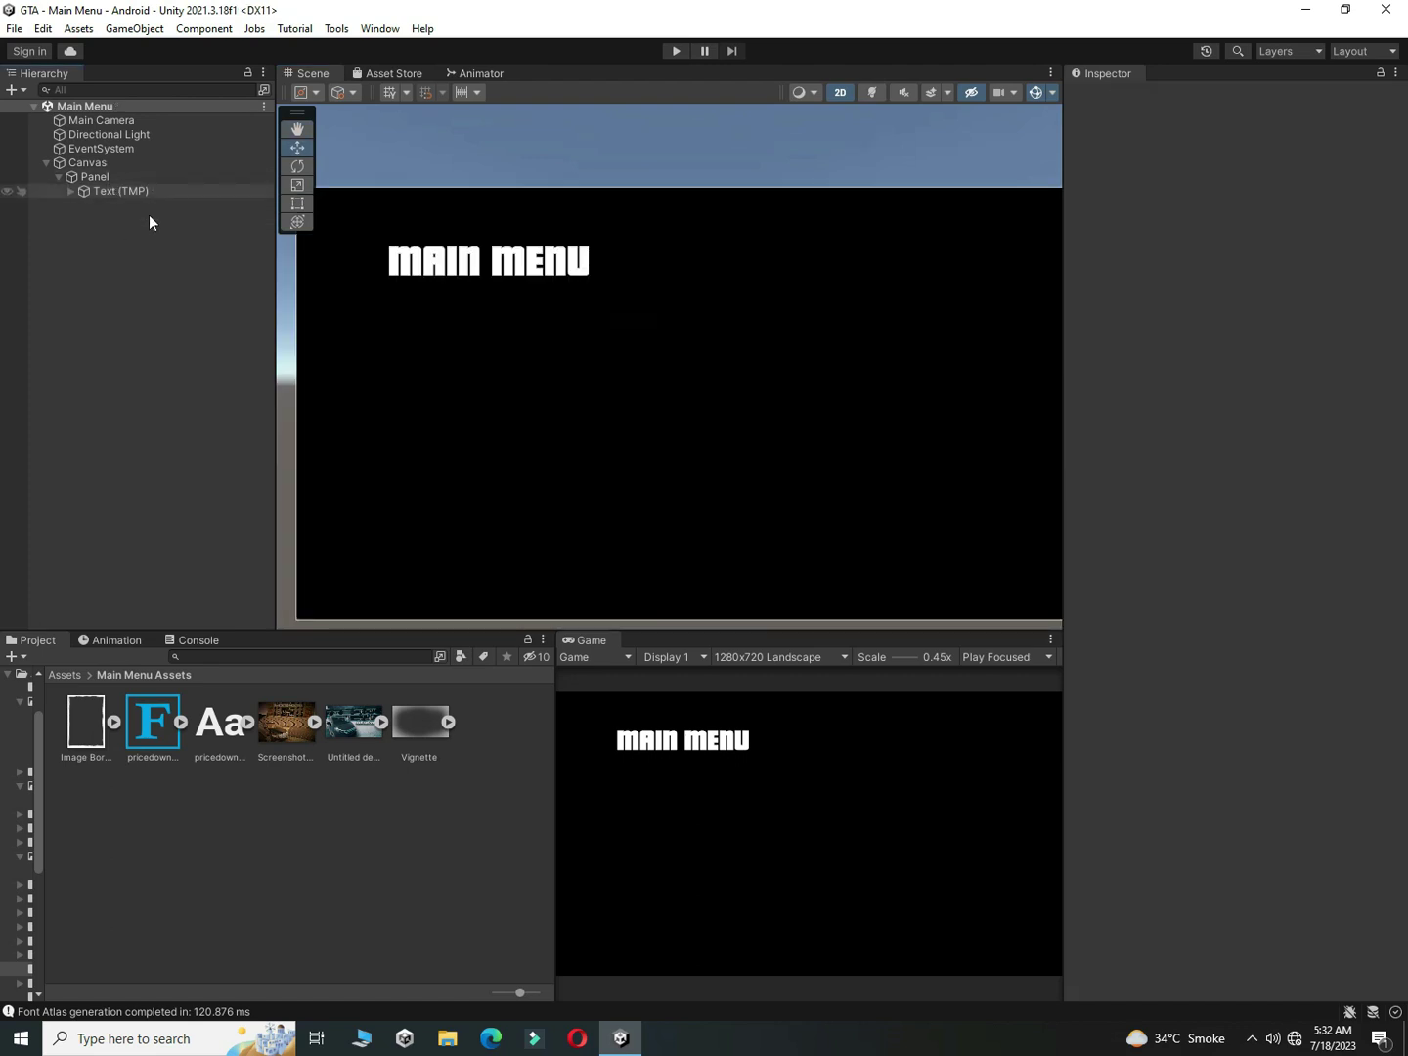
# Step: Add a Raw Image inside the Panel and assign the Screenshot (388) texture to it
pyautogui.click(59, 176)
pyautogui.click(57, 176)
pyautogui.rightClick(86, 176)
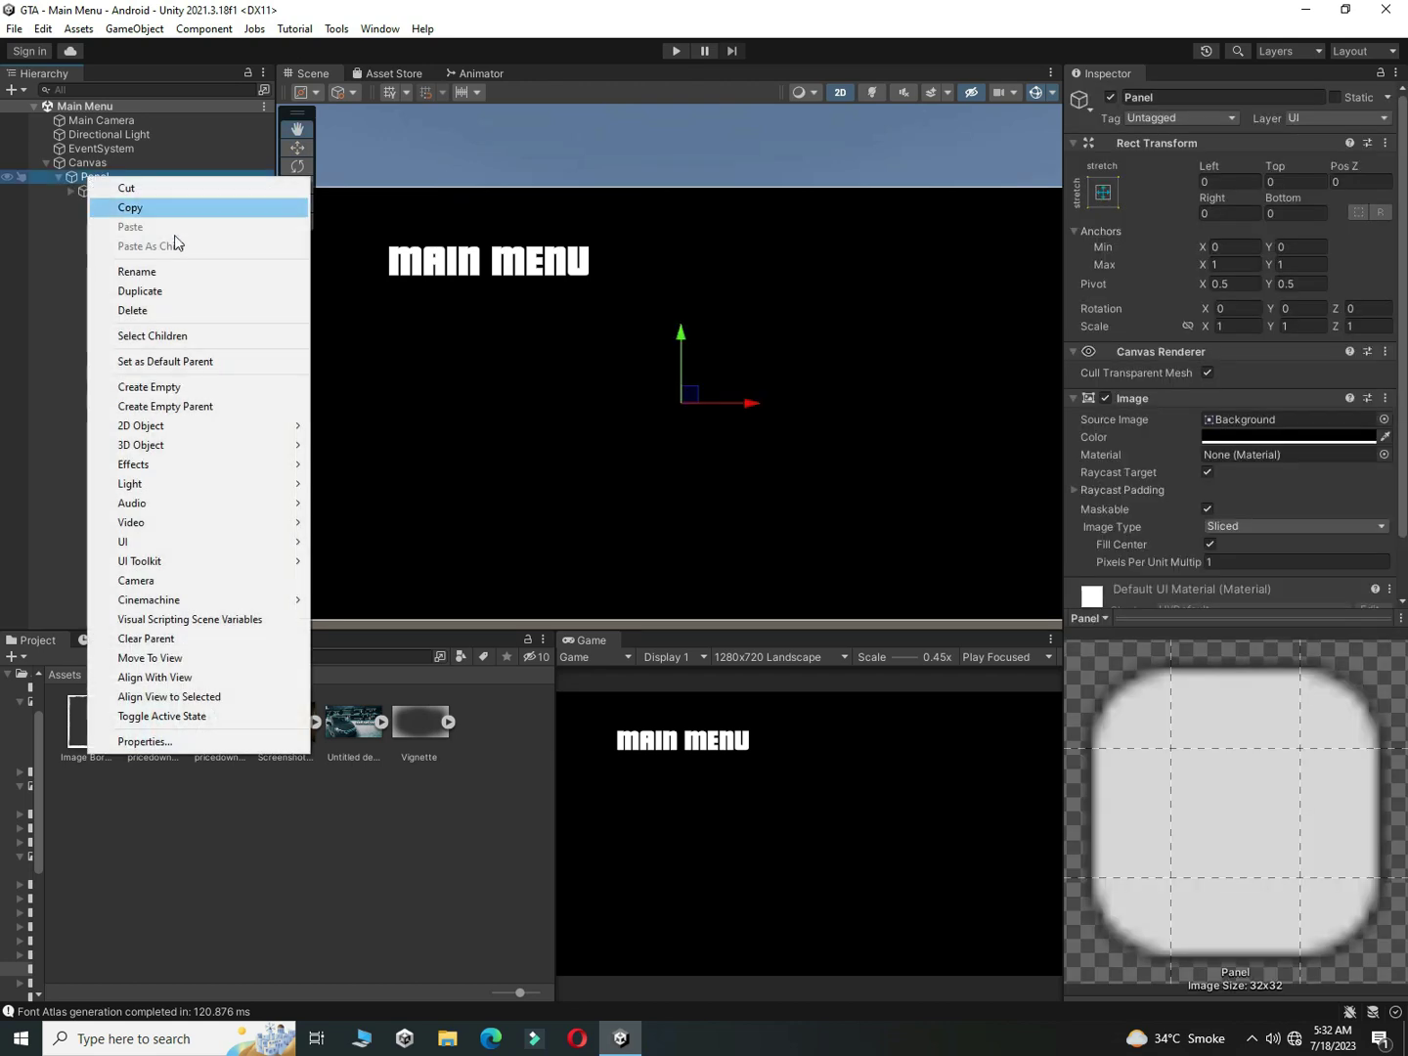
pyautogui.moveTo(173, 542)
pyautogui.click(361, 579)
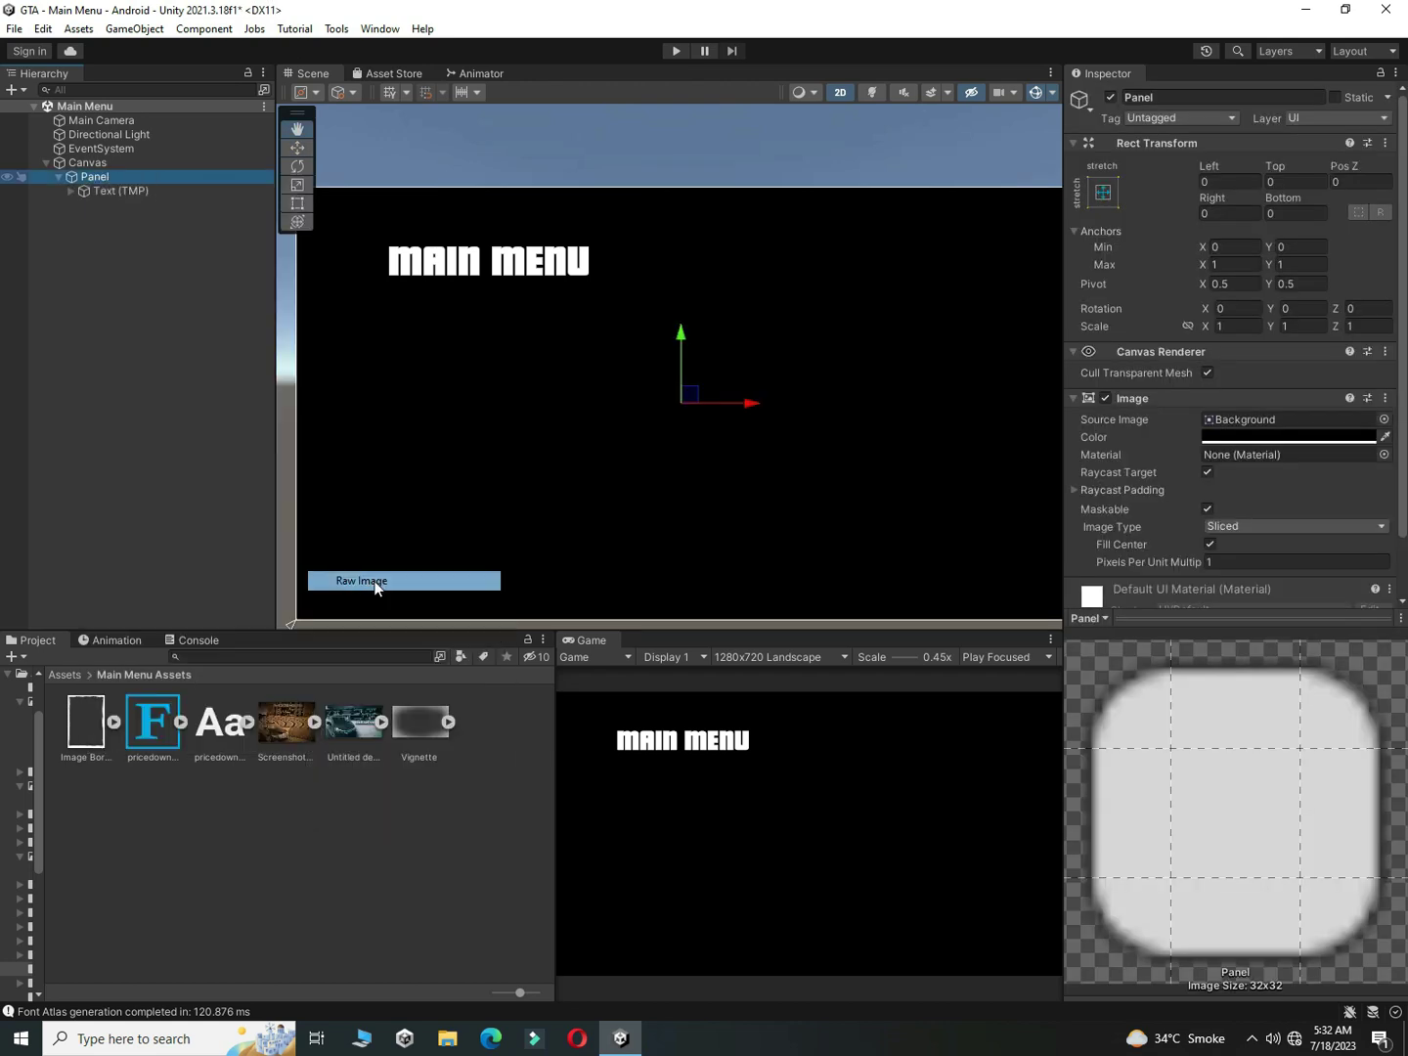
pyautogui.click(284, 781)
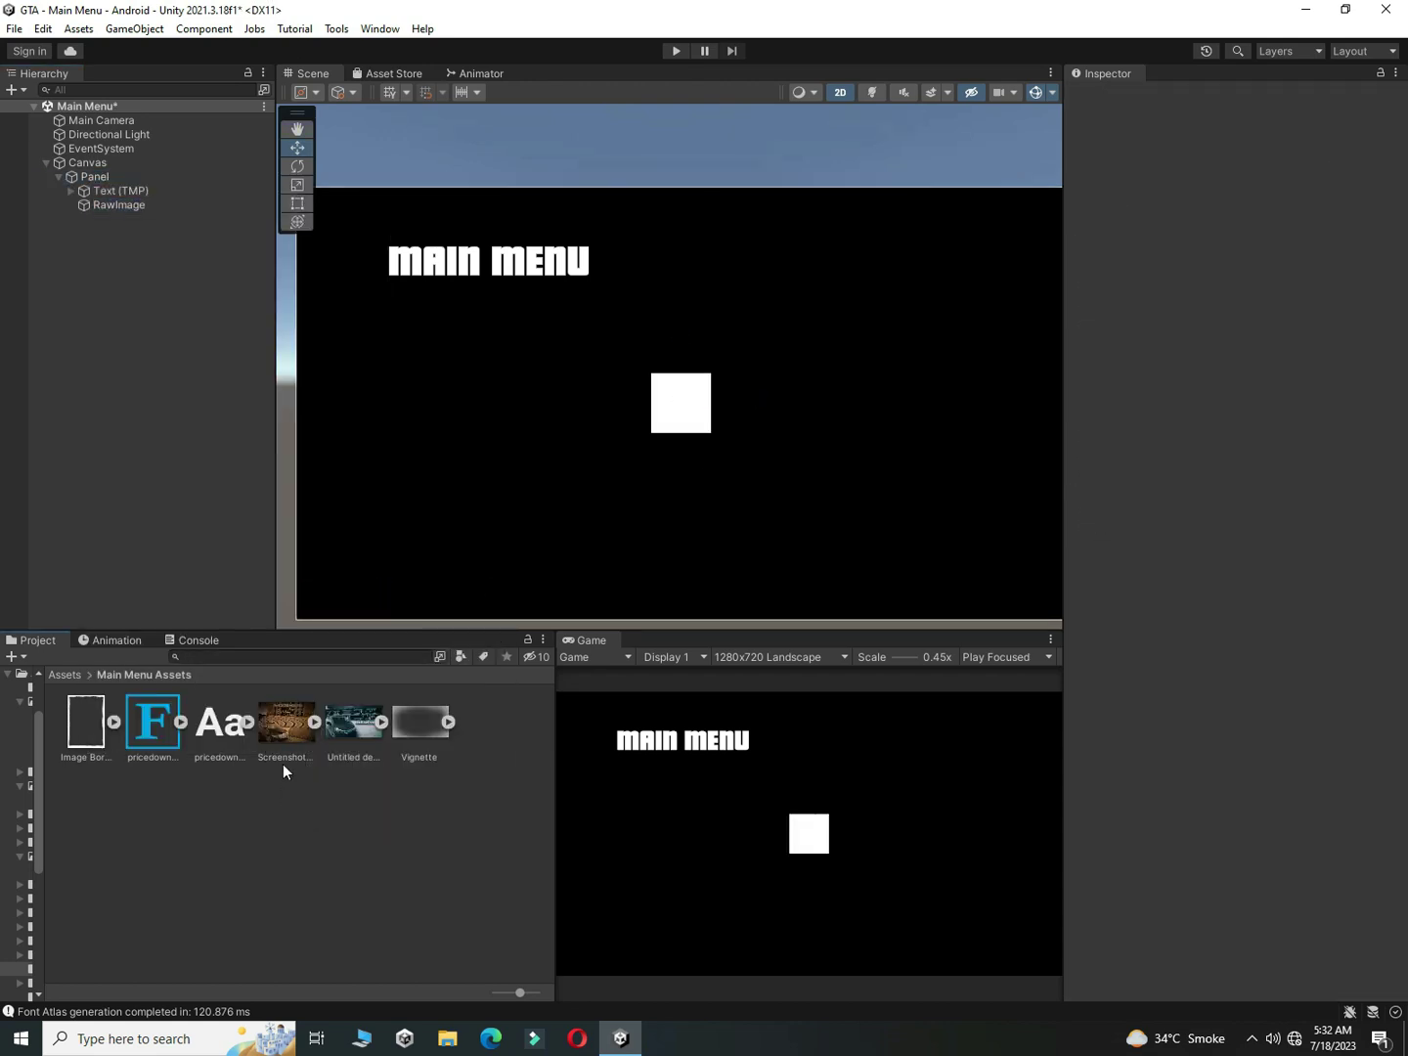
pyautogui.click(110, 205)
pyautogui.moveTo(287, 721); pyautogui.dragTo(1295, 421)
# Step: Enlarge the raw image to a scale of about 4.1 by 2.6 and place it at X 432, Y 229 in the Panel's upper-right corner
pyautogui.press('r')
pyautogui.moveTo(683, 404); pyautogui.dragTo(809, 402)
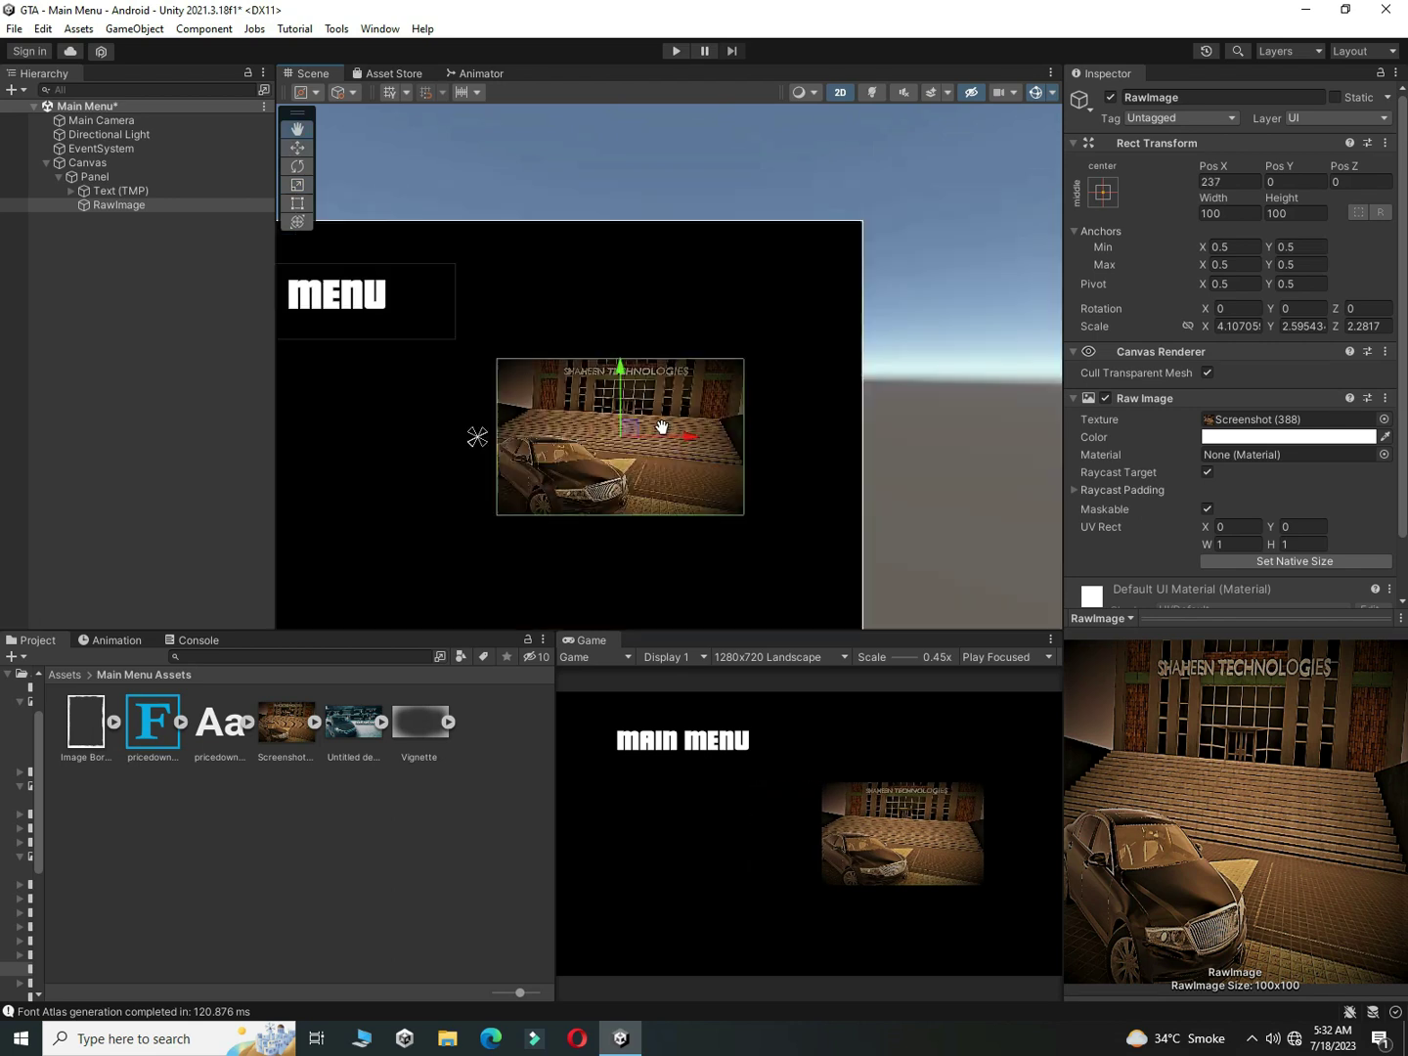
pyautogui.moveTo(626, 376); pyautogui.dragTo(699, 232)
pyautogui.hotkey('ctrl', 's')
pyautogui.hotkey('shift', 'space')
pyautogui.hotkey('shift', 'space')
pyautogui.press('t')
pyautogui.press('w')
pyautogui.moveTo(752, 291); pyautogui.dragTo(754, 292)
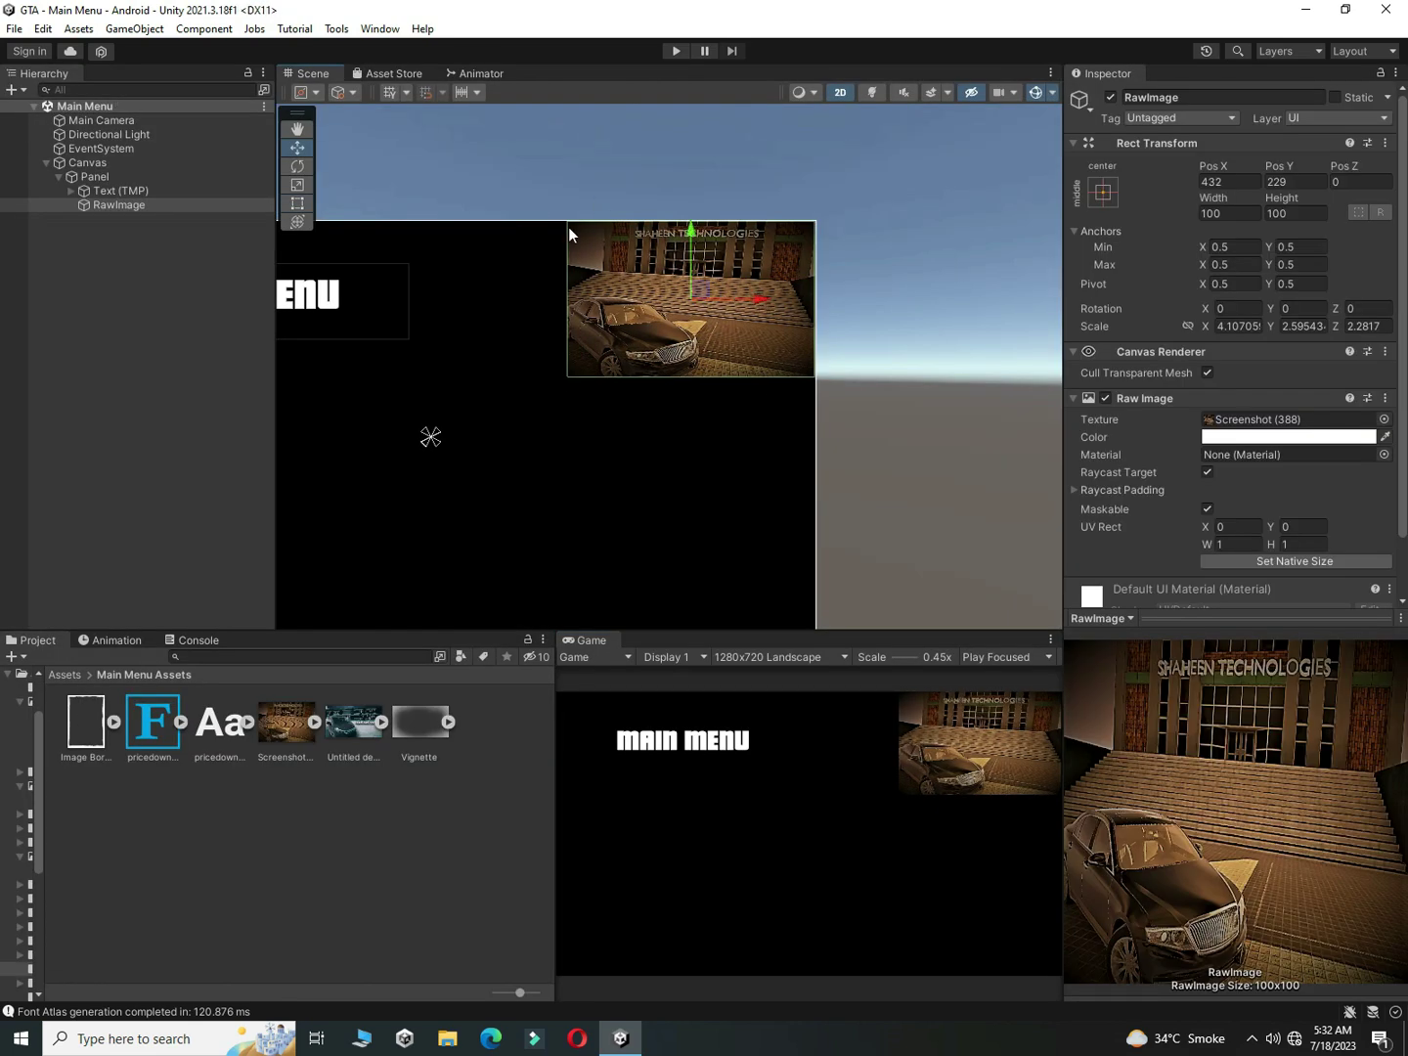
# Step: Add a child Raw Image to the screenshot image and give it the Image Border 2 texture
pyautogui.click(125, 217)
pyautogui.click(128, 203)
pyautogui.rightClick(128, 204)
pyautogui.moveTo(238, 569)
pyautogui.click(420, 607)
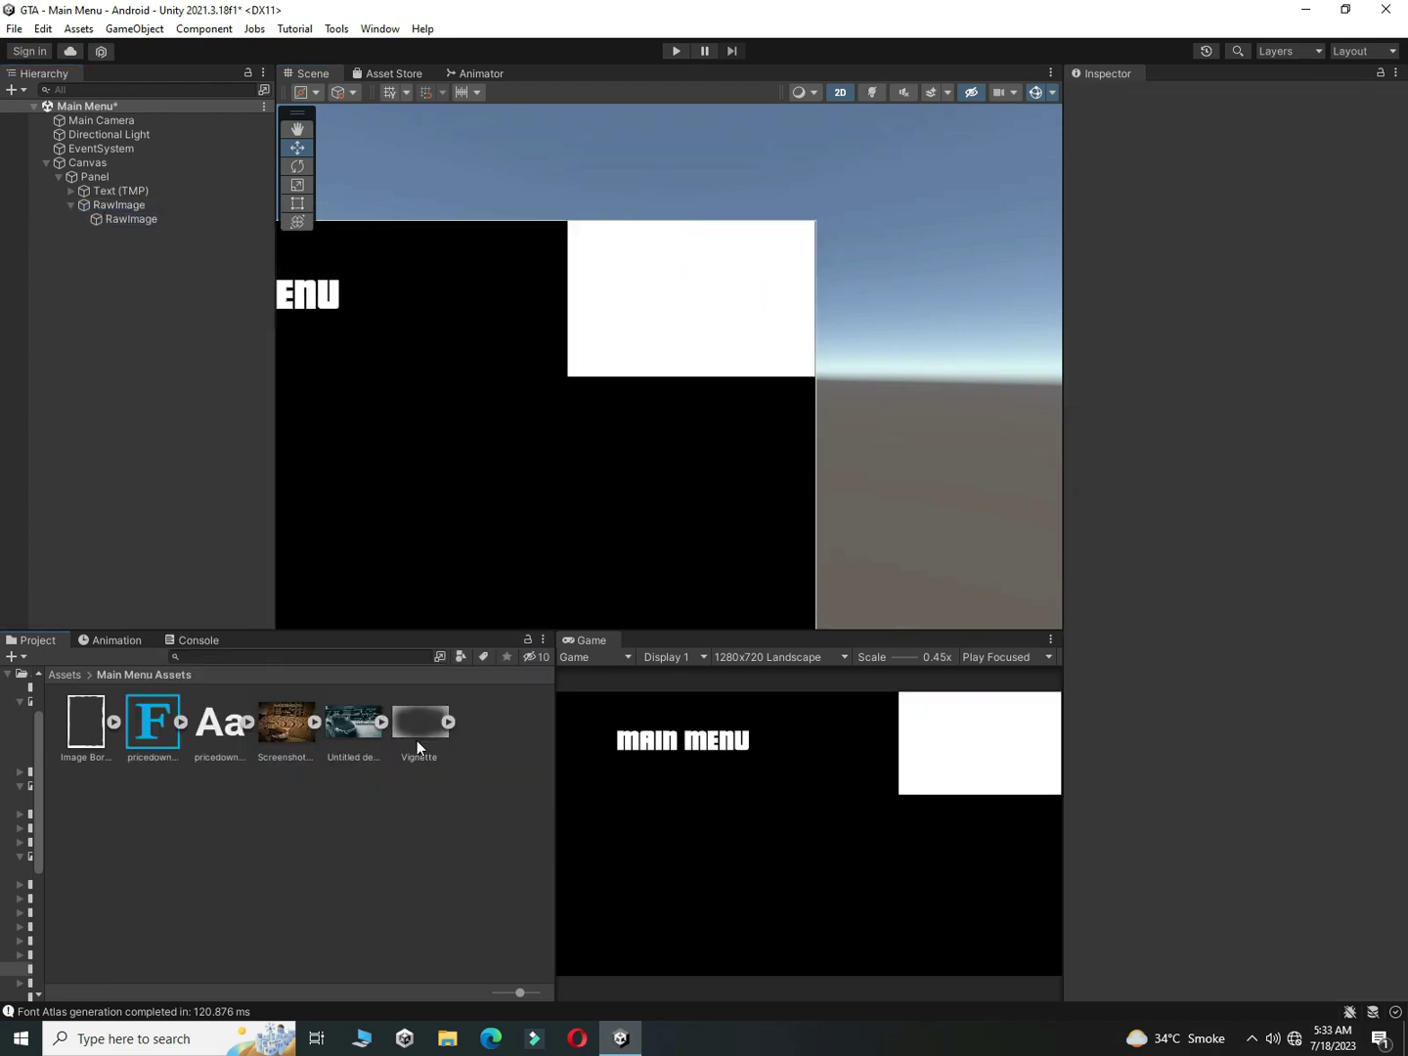
pyautogui.moveTo(90, 744); pyautogui.dragTo(1261, 427)
# Step: Set the border image's colour to black (000000)
pyautogui.click(1252, 439)
pyautogui.moveTo(1307, 569); pyautogui.dragTo(1137, 731)
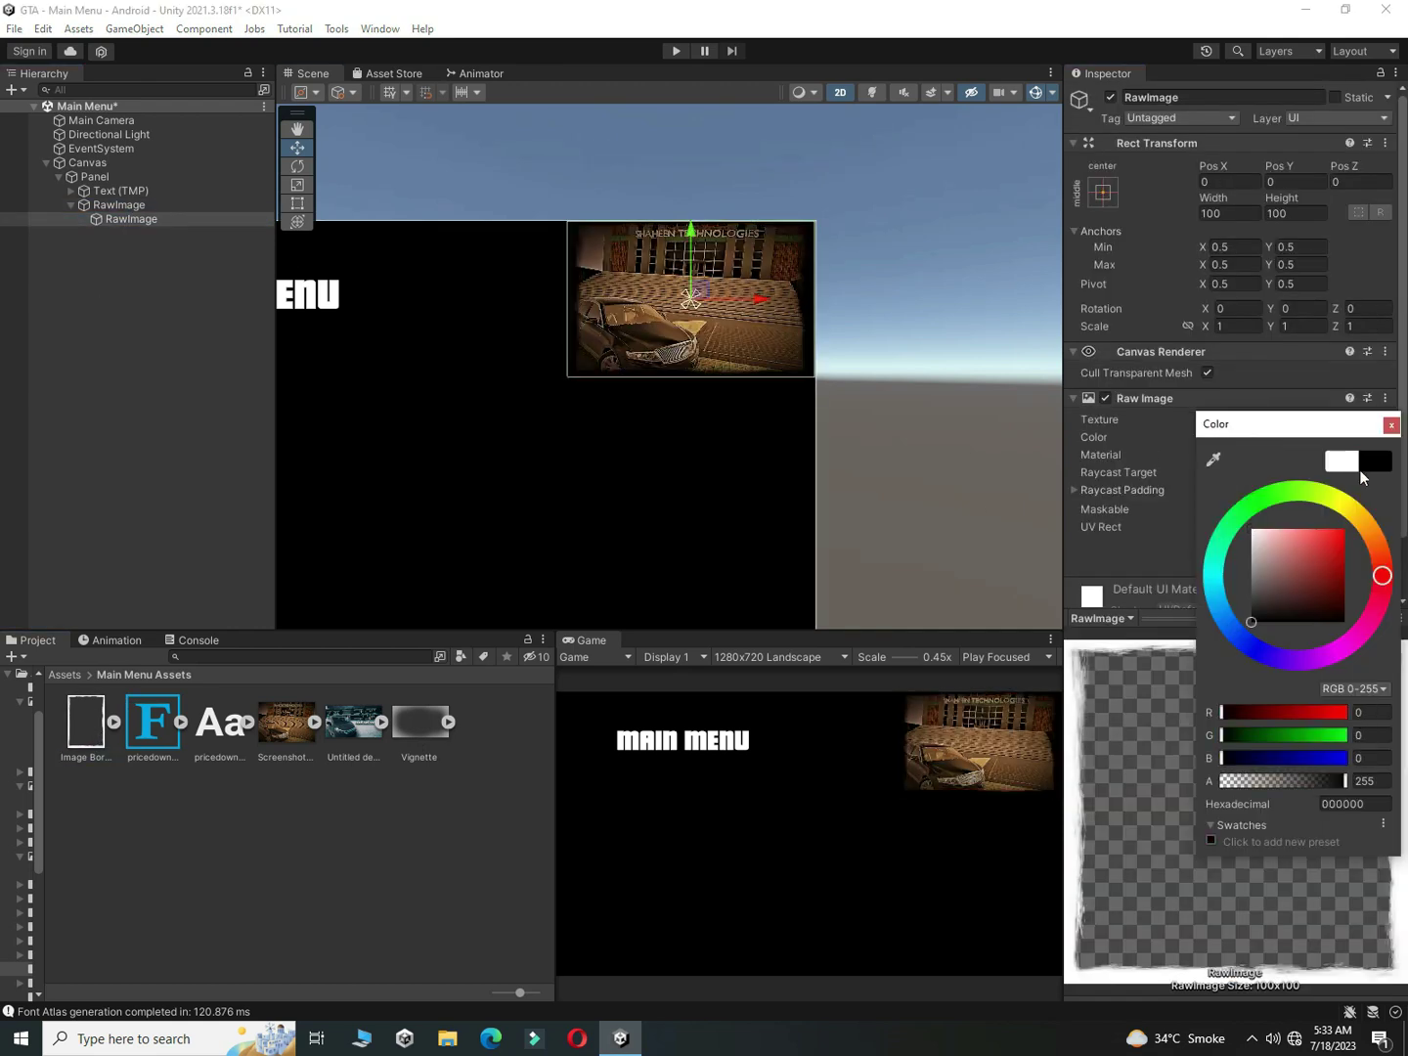
pyautogui.click(1394, 427)
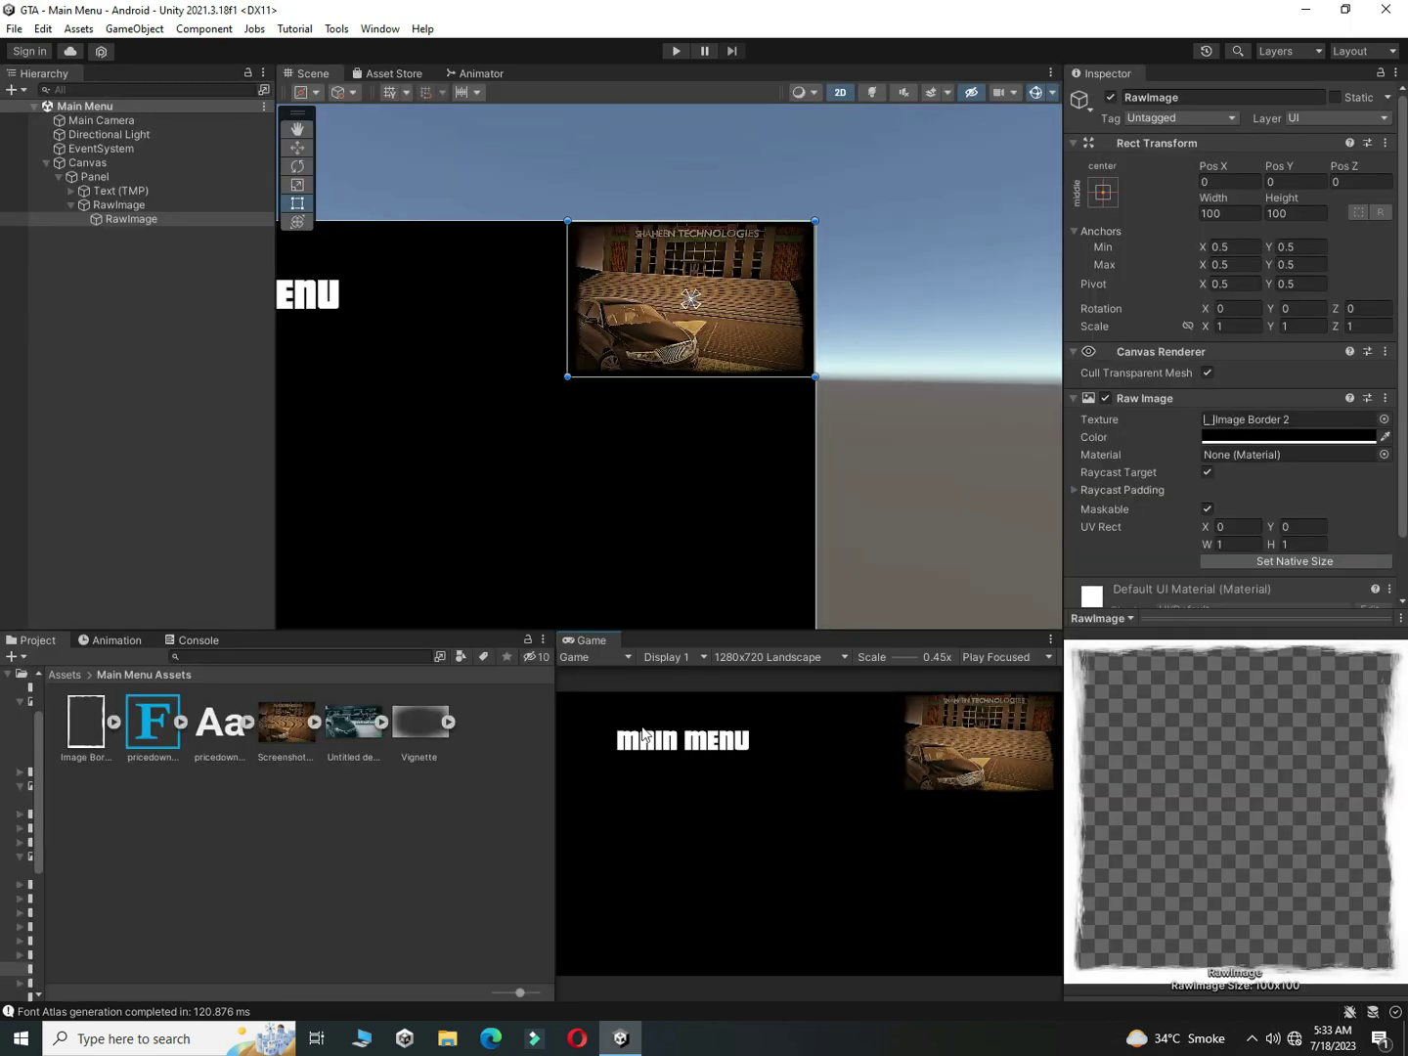
# Step: Enlarge the bordered screenshot image further and reposition it in the upper-right corner of the Panel
pyautogui.click(119, 206)
pyautogui.press('w')
pyautogui.moveTo(691, 234); pyautogui.dragTo(692, 256)
pyautogui.press('r')
pyautogui.press('w')
pyautogui.moveTo(690, 322); pyautogui.dragTo(734, 314)
# Step: Create an empty object named "buttons" under the Canvas
pyautogui.click(98, 177)
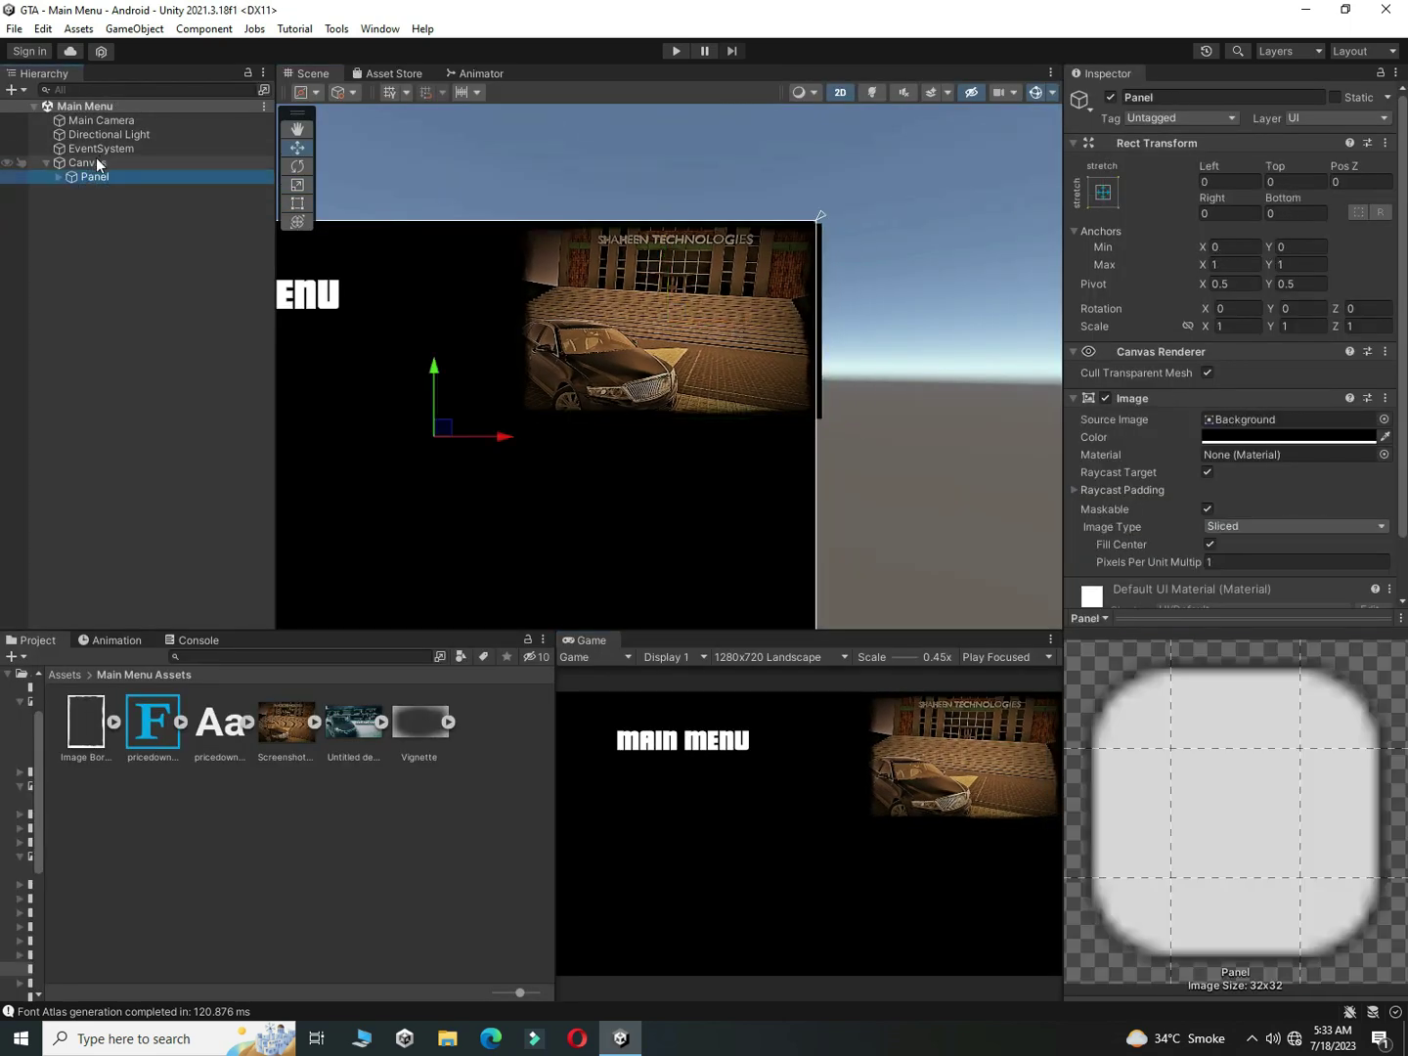
pyautogui.click(90, 162)
pyautogui.rightClick(92, 163)
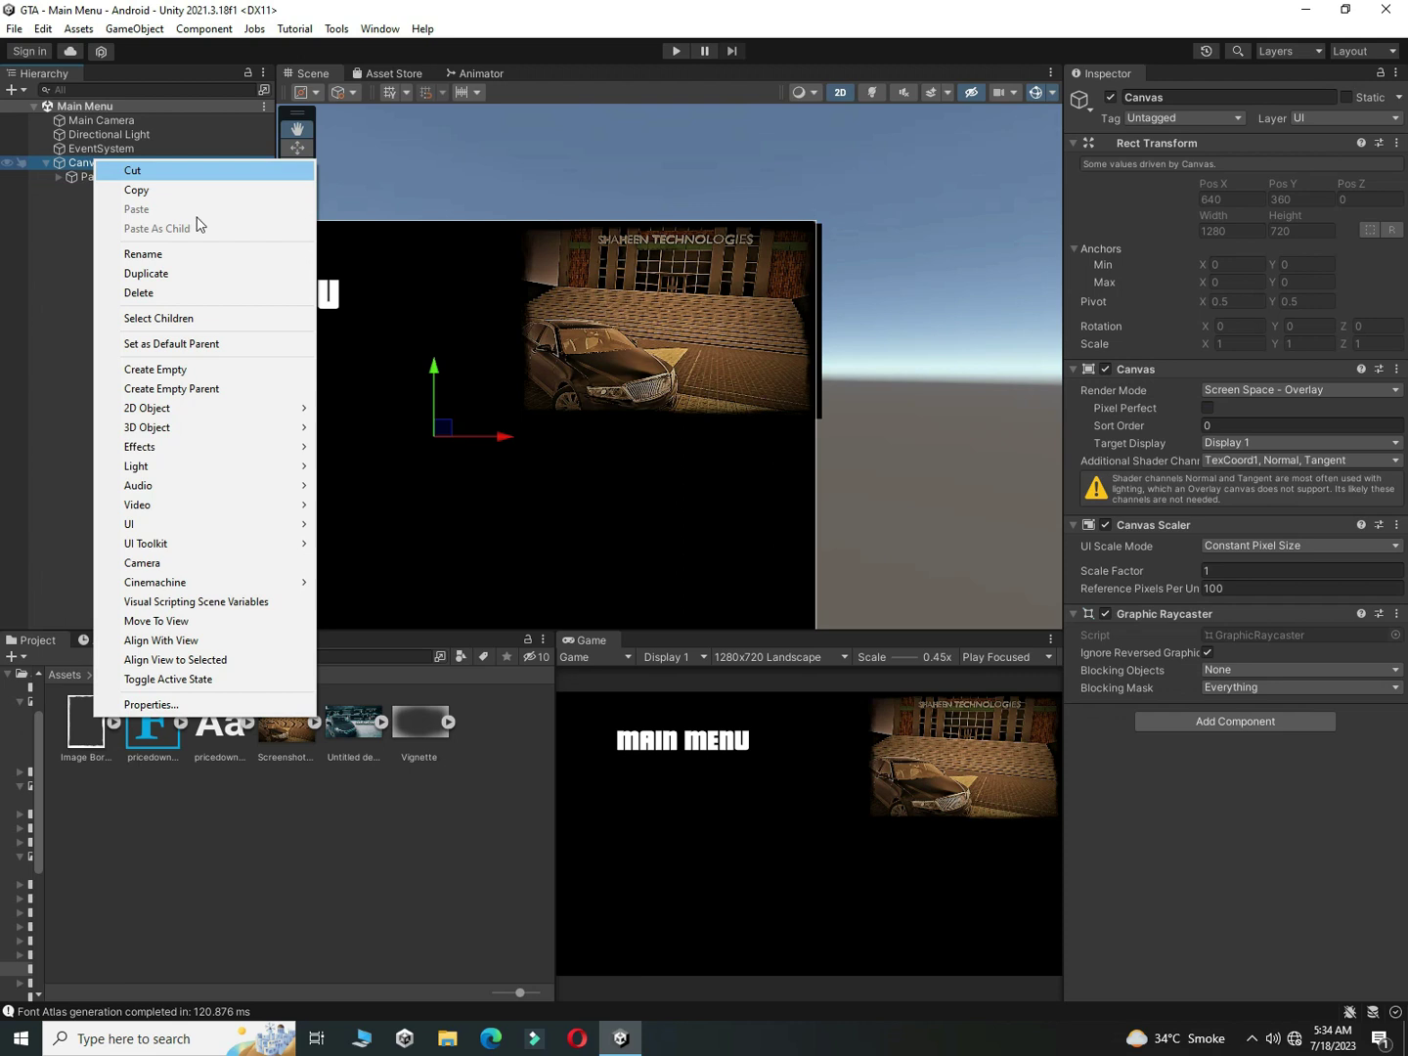
pyautogui.click(202, 370)
pyautogui.write('buttons')
pyautogui.press('Return')
# Step: Add a TextMeshPro Button inside the buttons object
pyautogui.rightClick(106, 194)
pyautogui.moveTo(192, 562)
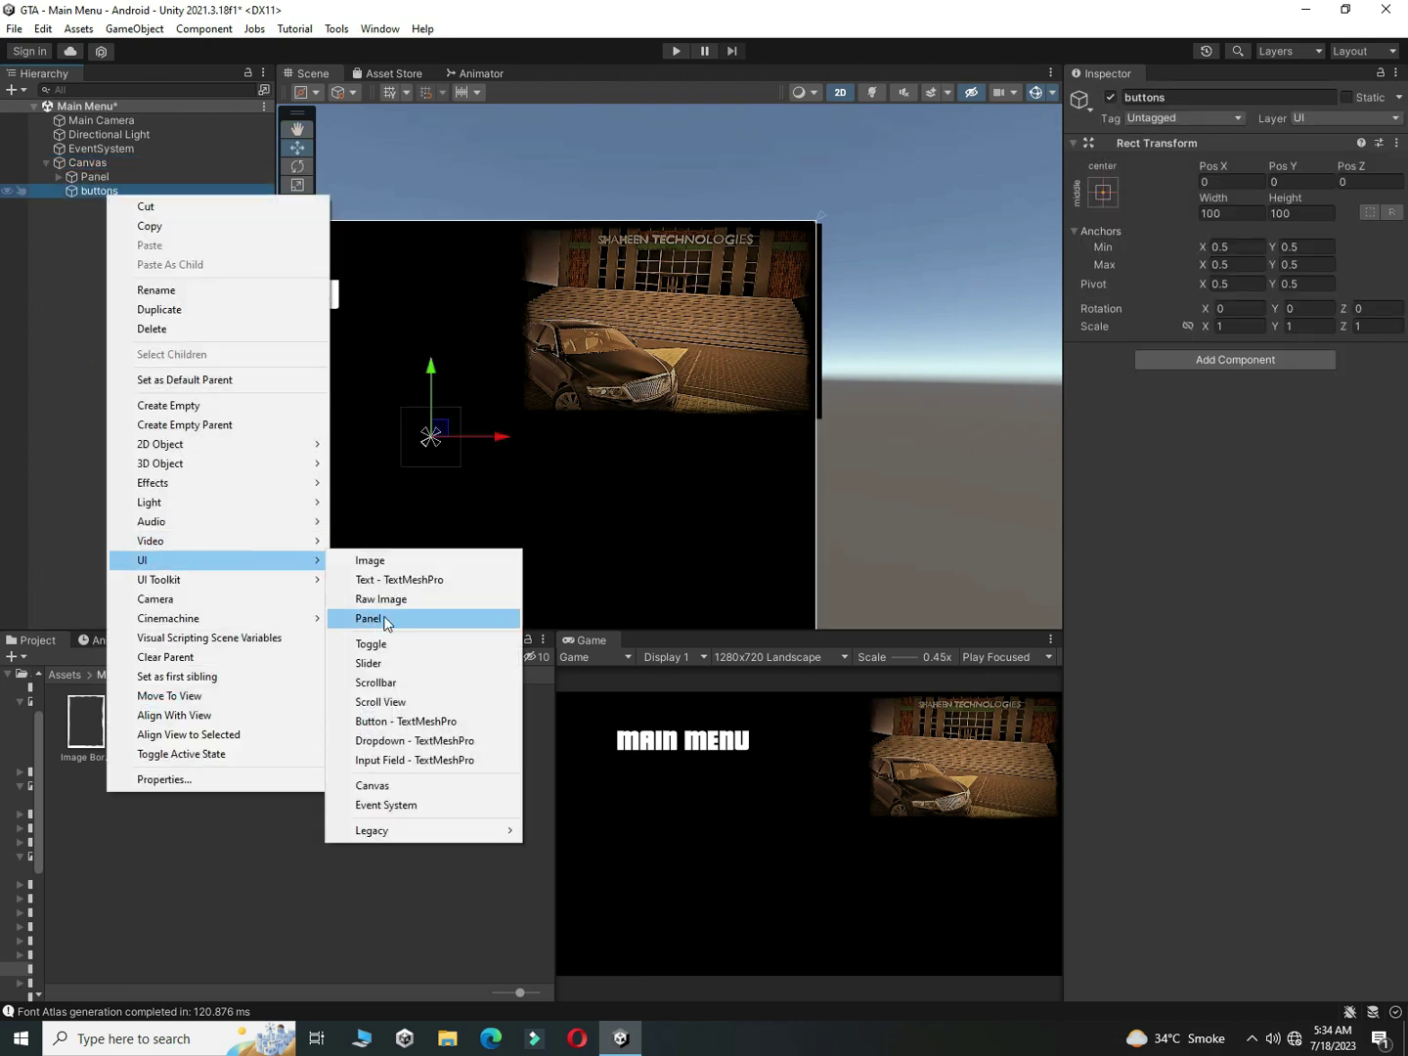
pyautogui.click(391, 719)
pyautogui.click(135, 480)
# Step: Scale the new button uniformly to about 1.8 and shift it left to about X -53
pyautogui.click(89, 206)
pyautogui.press('r')
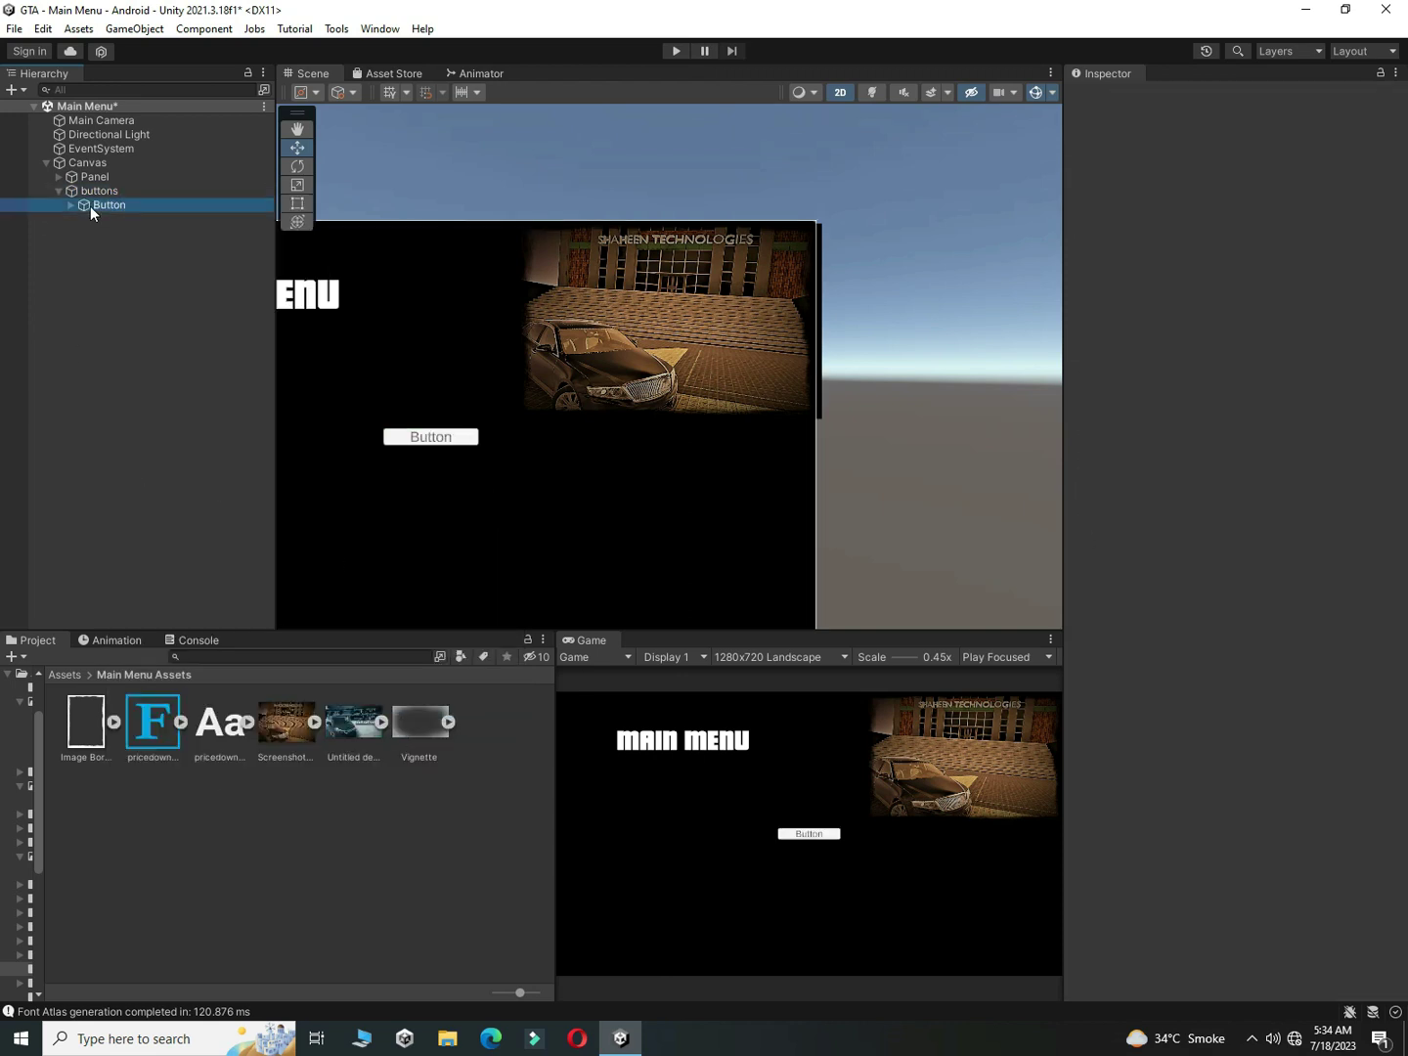
pyautogui.moveTo(428, 442); pyautogui.dragTo(466, 437)
pyautogui.press('w')
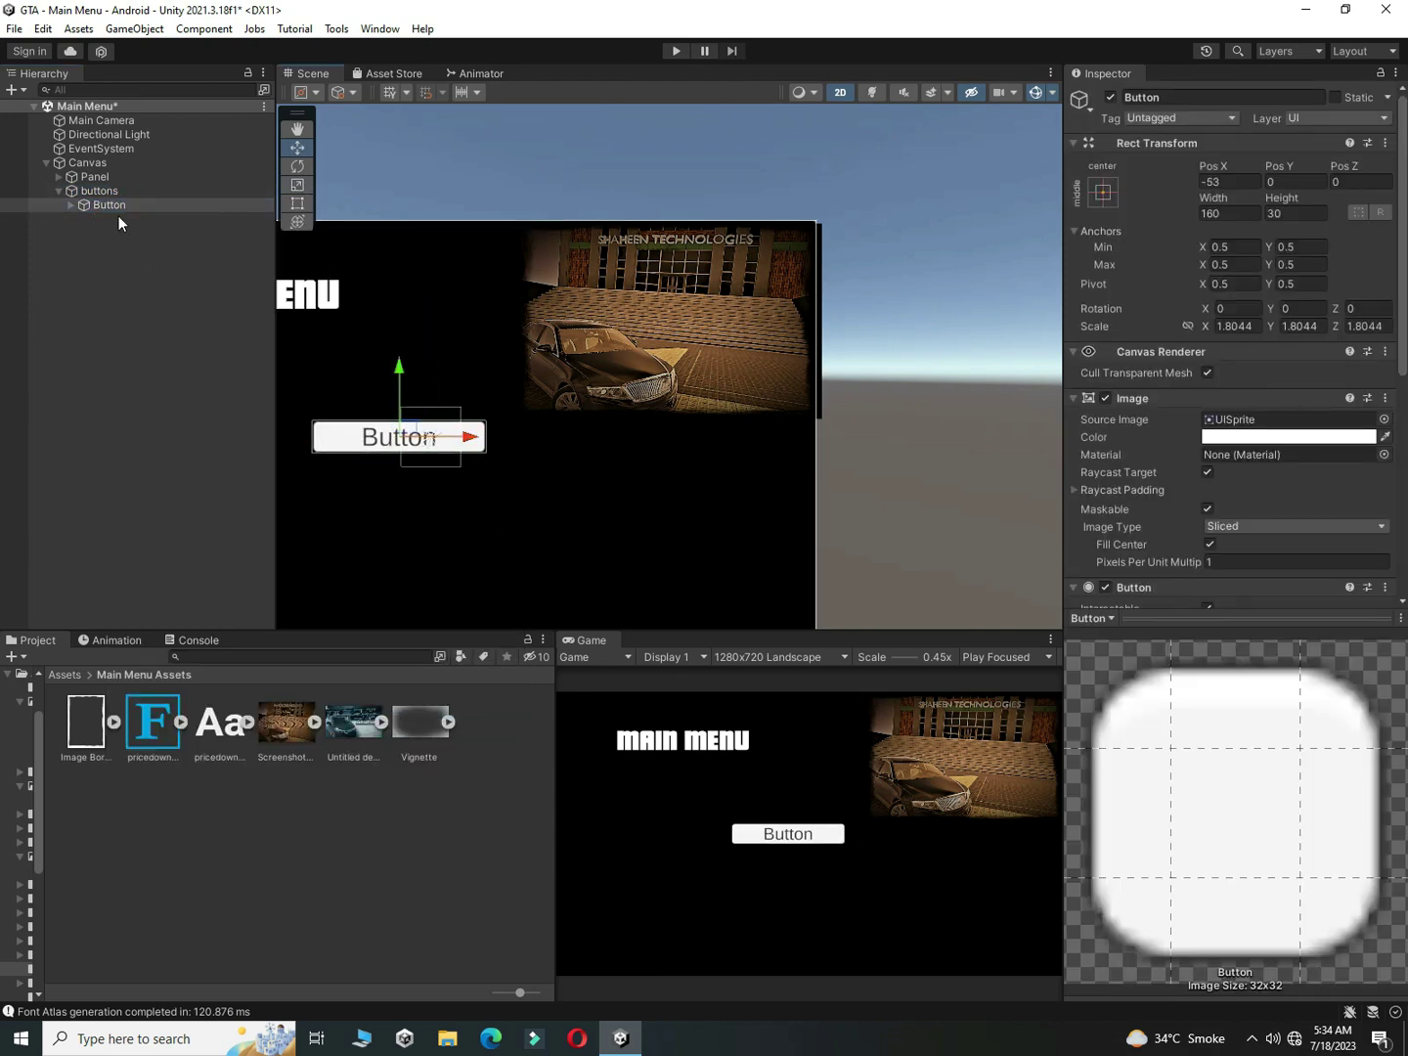
# Step: Add a Grid Layout Group component to the buttons object
pyautogui.click(100, 192)
pyautogui.click(1227, 360)
pyautogui.write('grid')
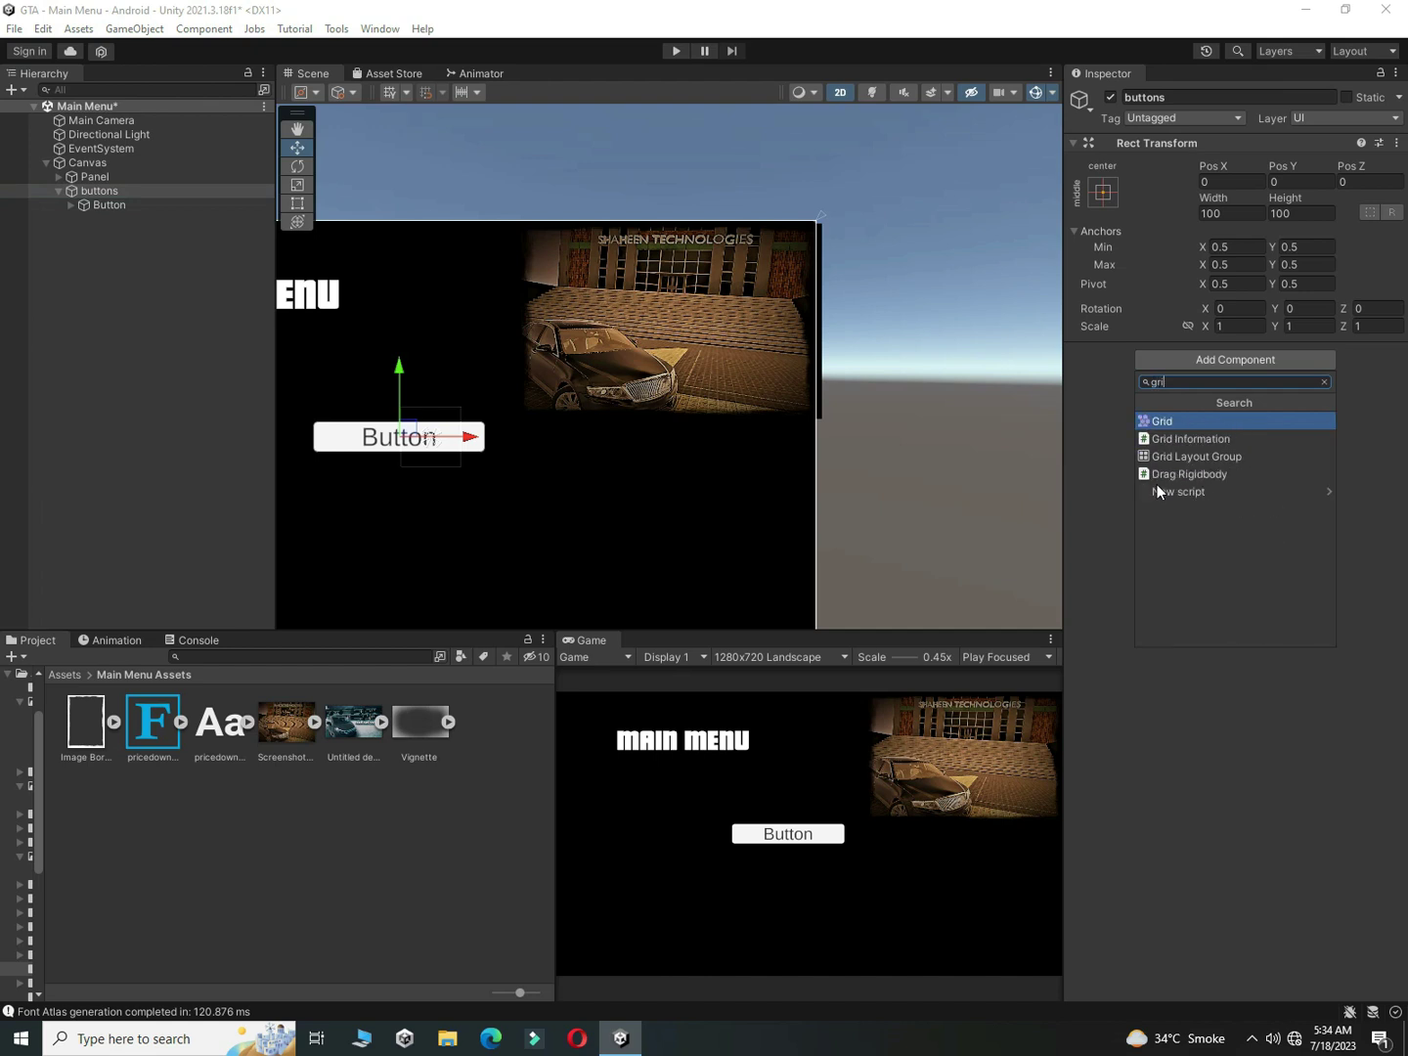
pyautogui.click(1224, 454)
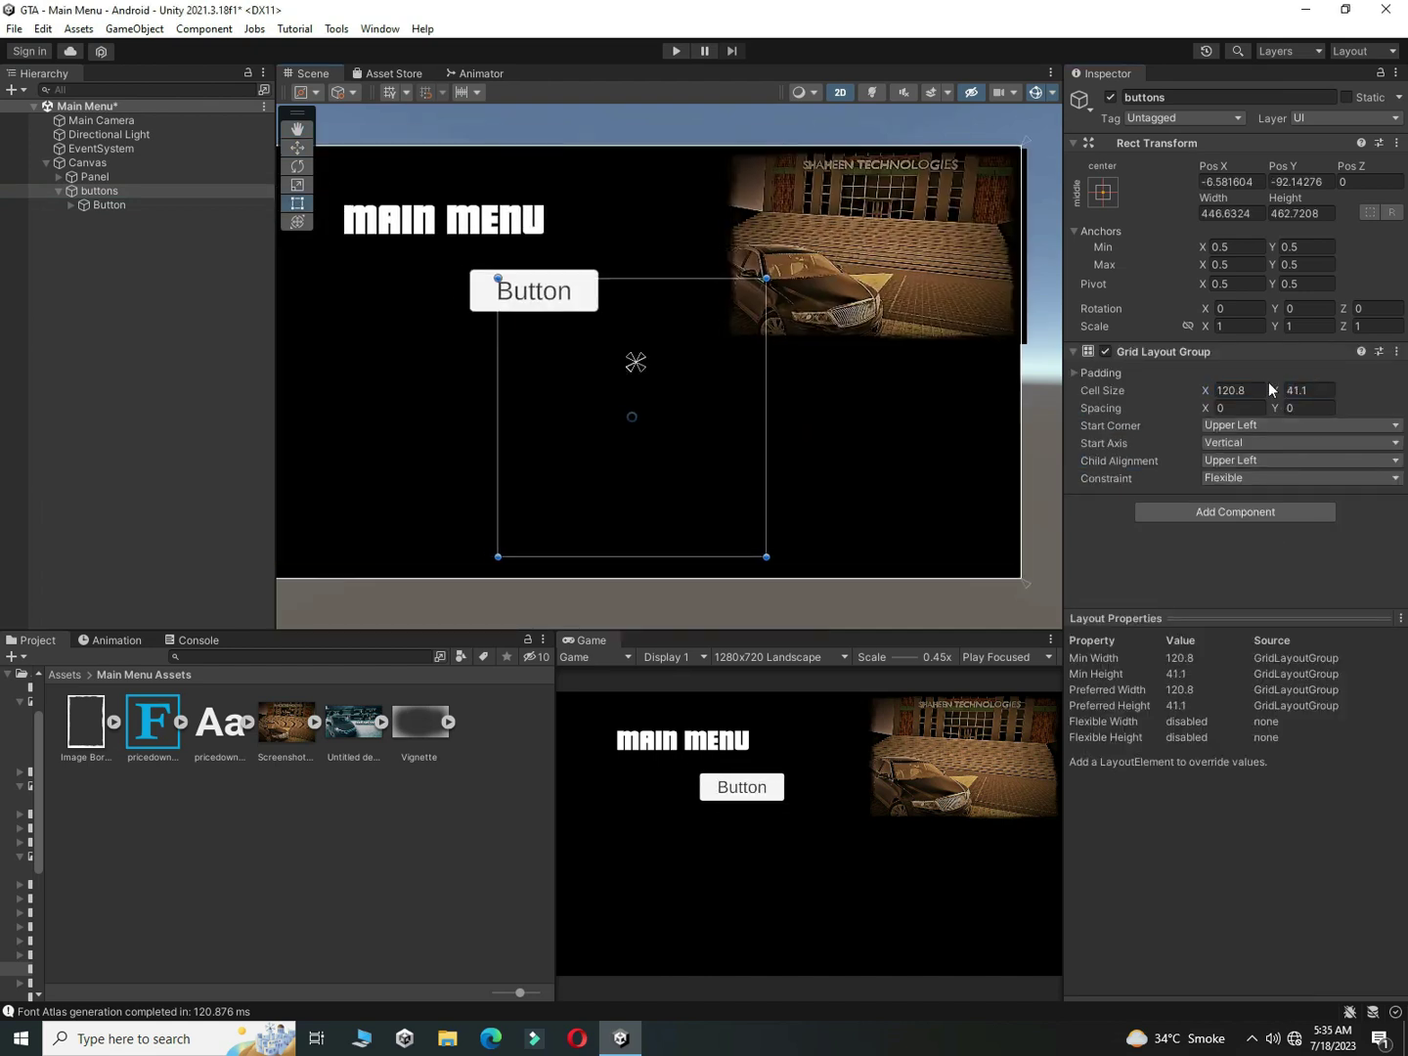
# Step: Move the buttons group to about X 75, Y -165 and set its child alignment to Upper Center
pyautogui.press('w')
pyautogui.moveTo(622, 393); pyautogui.dragTo(668, 444)
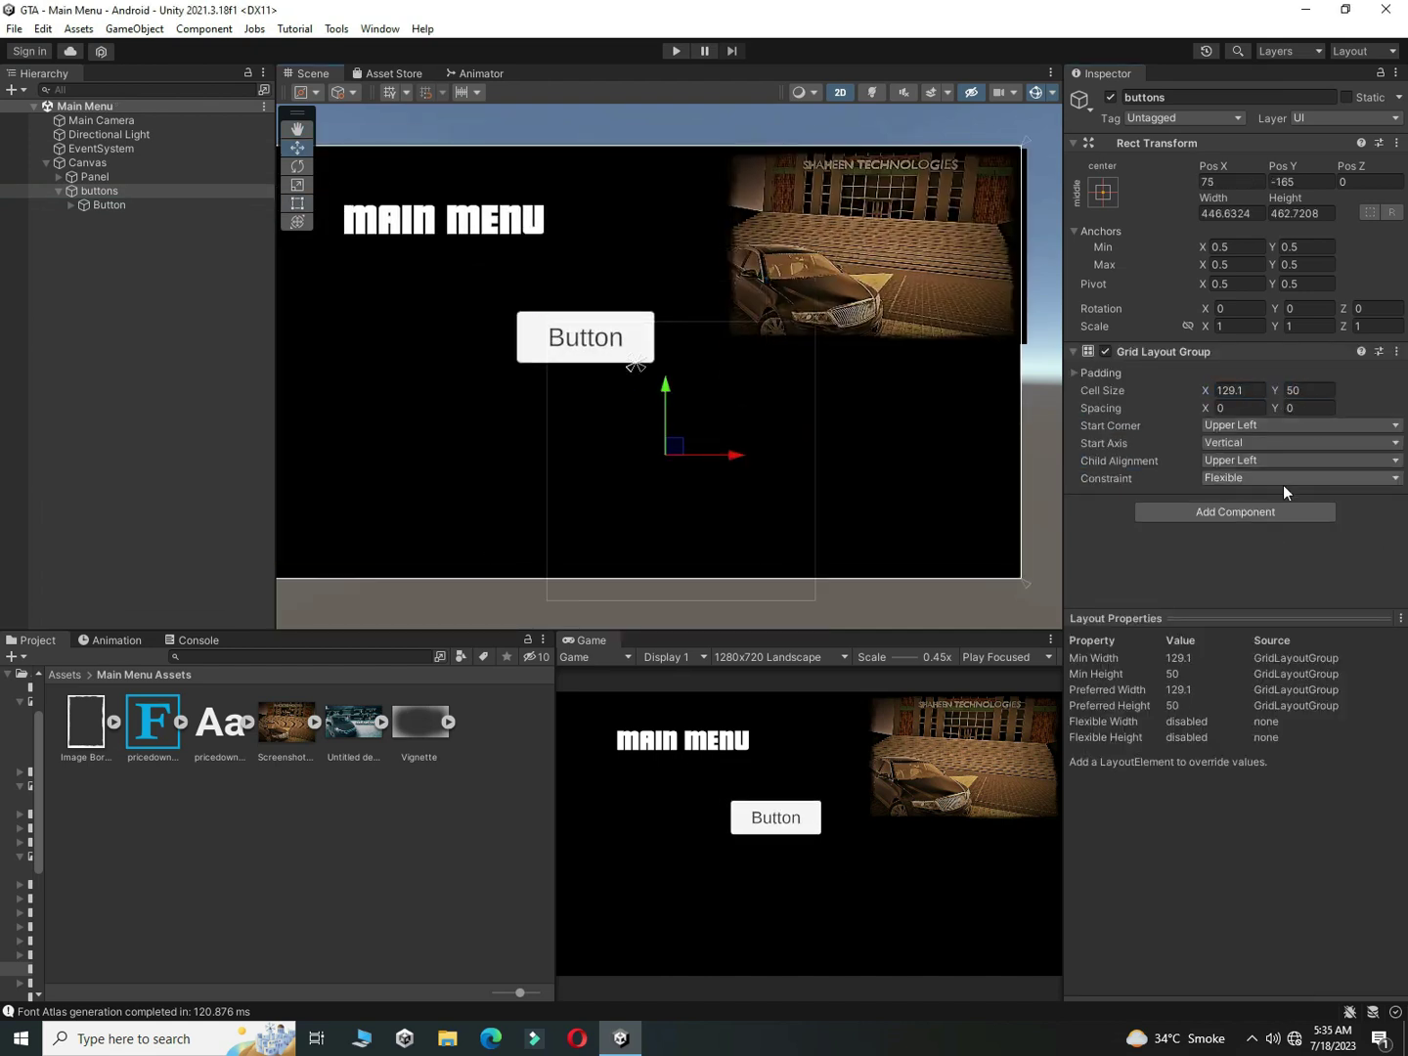
pyautogui.click(1227, 462)
pyautogui.click(1231, 555)
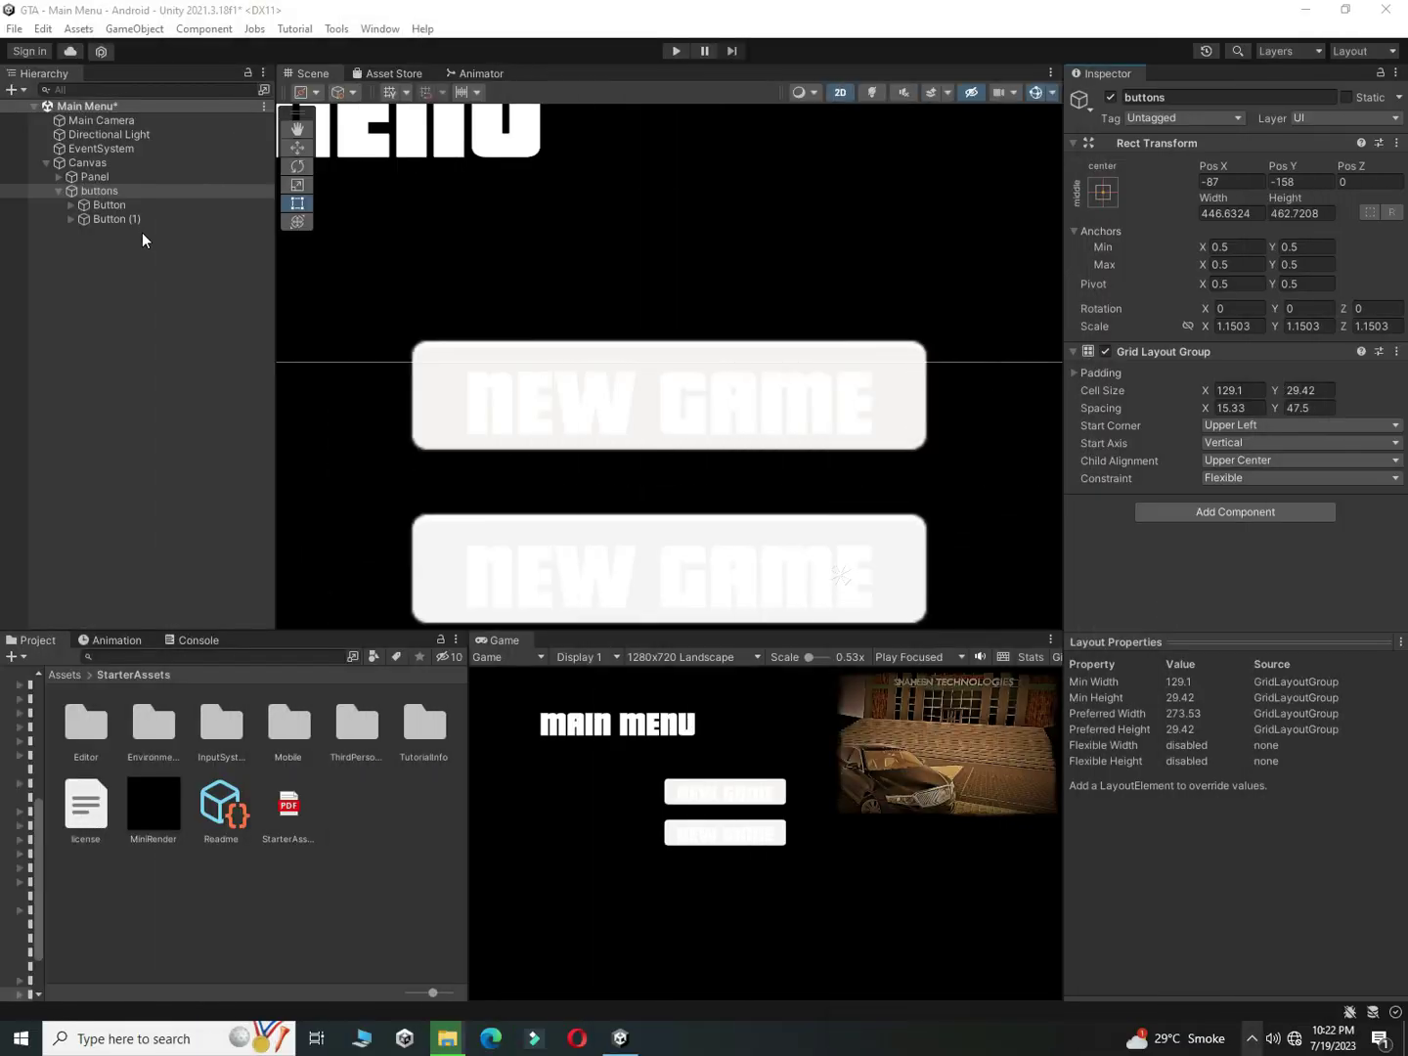
# Step: Duplicate the second NEW GAME button to get a third button in the group
pyautogui.click(141, 221)
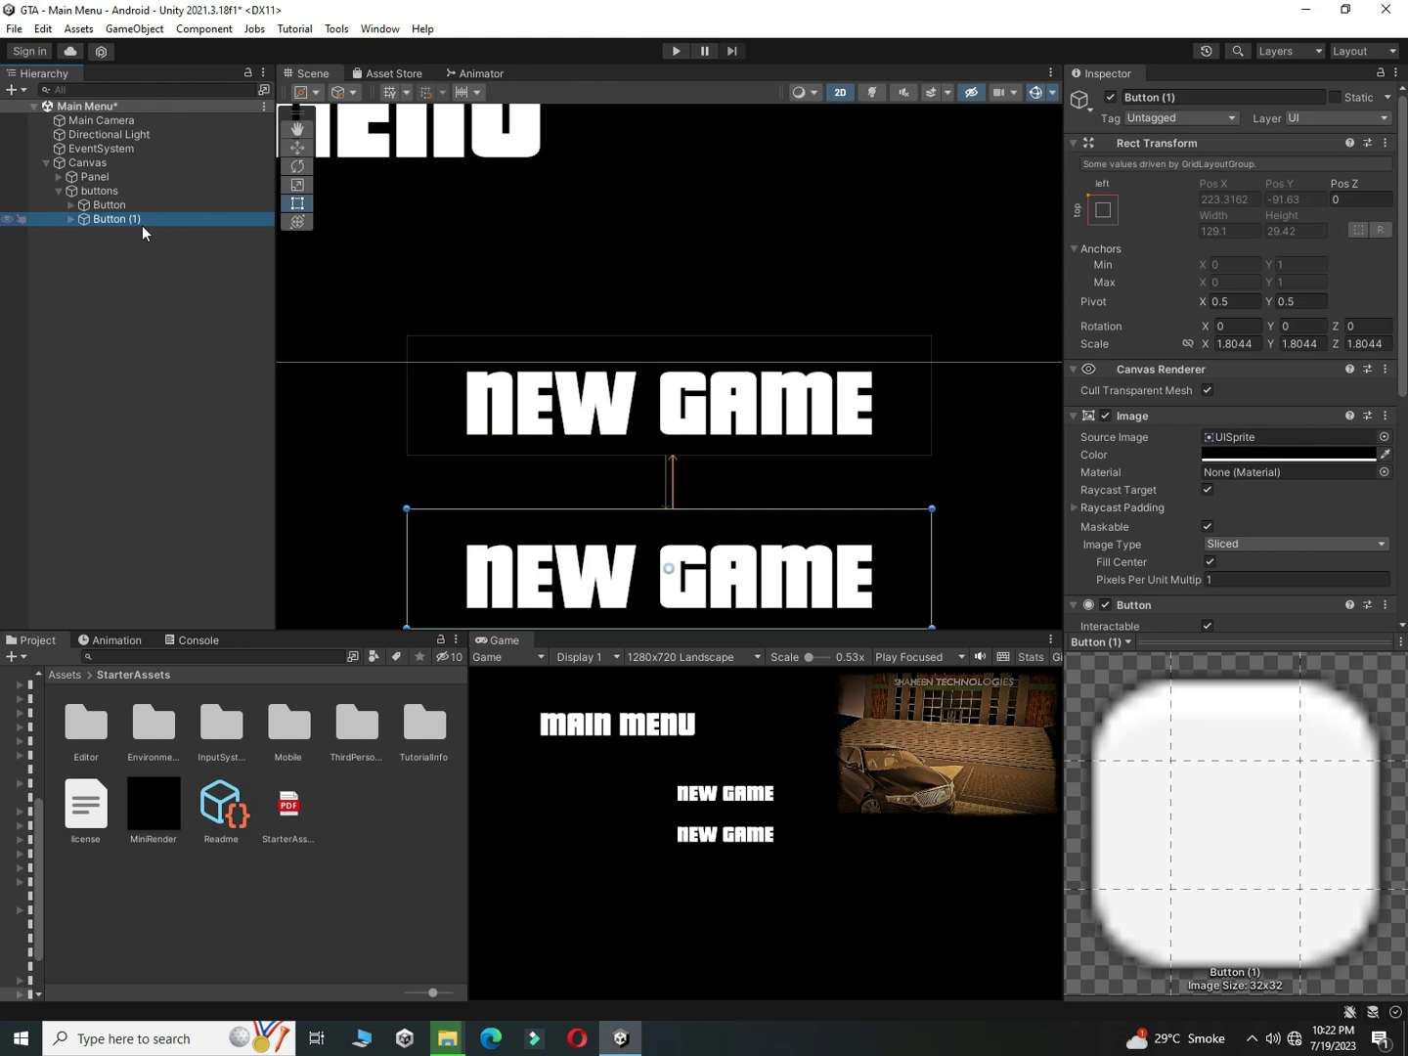
pyautogui.hotkey('ctrl', 'd')
pyautogui.moveTo(860, 422); pyautogui.dragTo(870, 302, button='middle')
# Step: Change the label text of the second button to OPTIONS
pyautogui.click(71, 220)
pyautogui.click(97, 235)
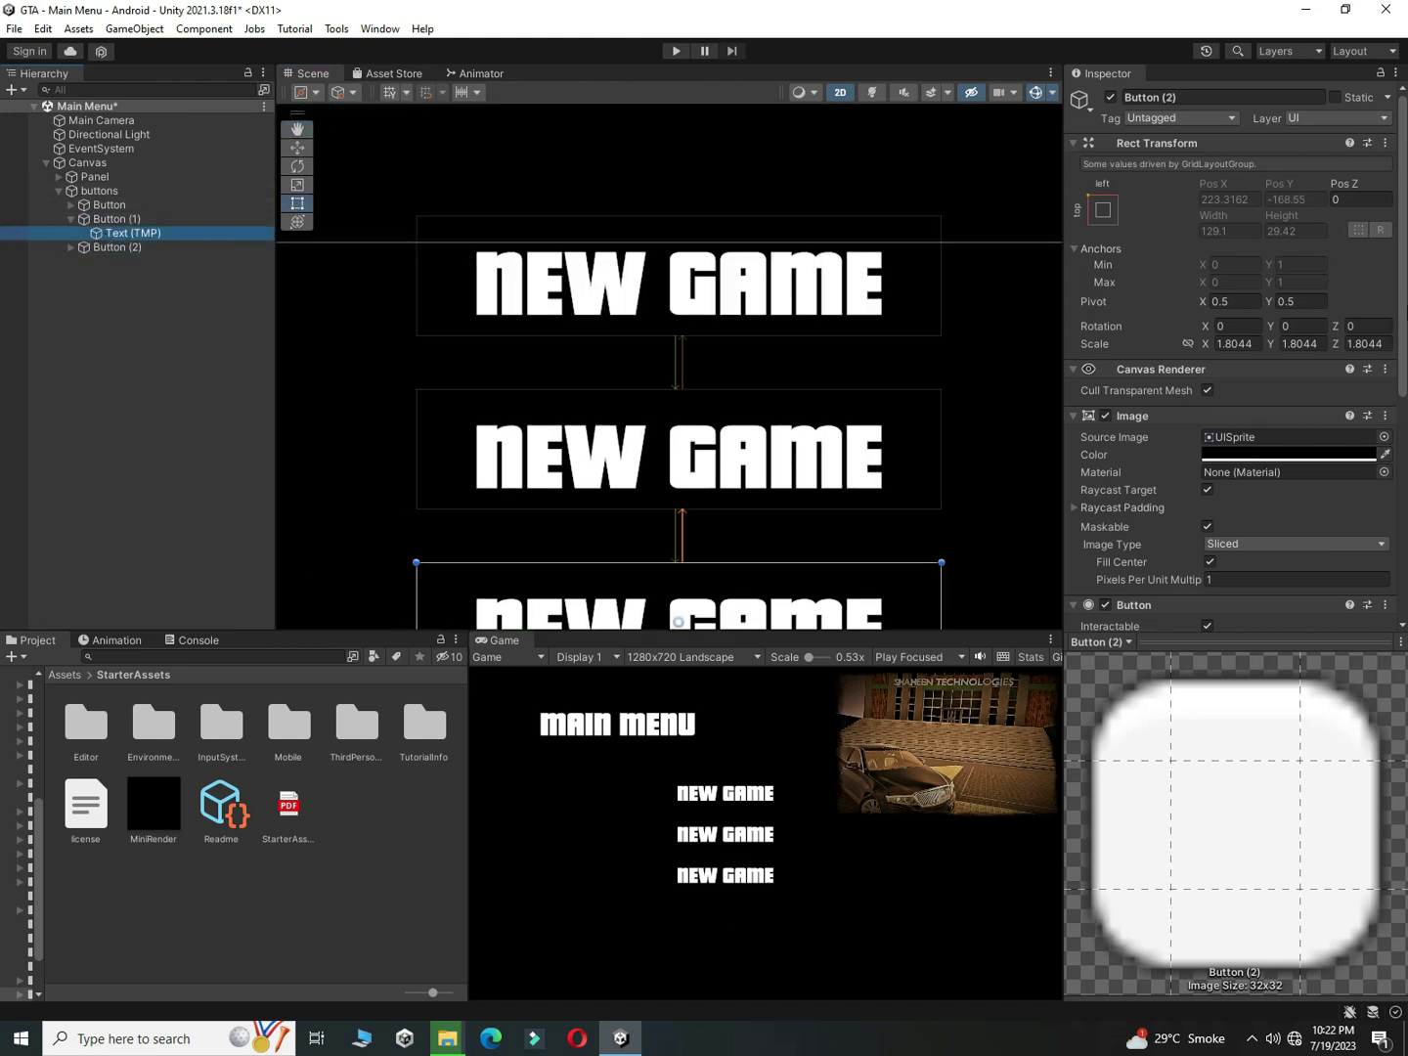
pyautogui.click(1185, 327)
pyautogui.write('OPTIONS')
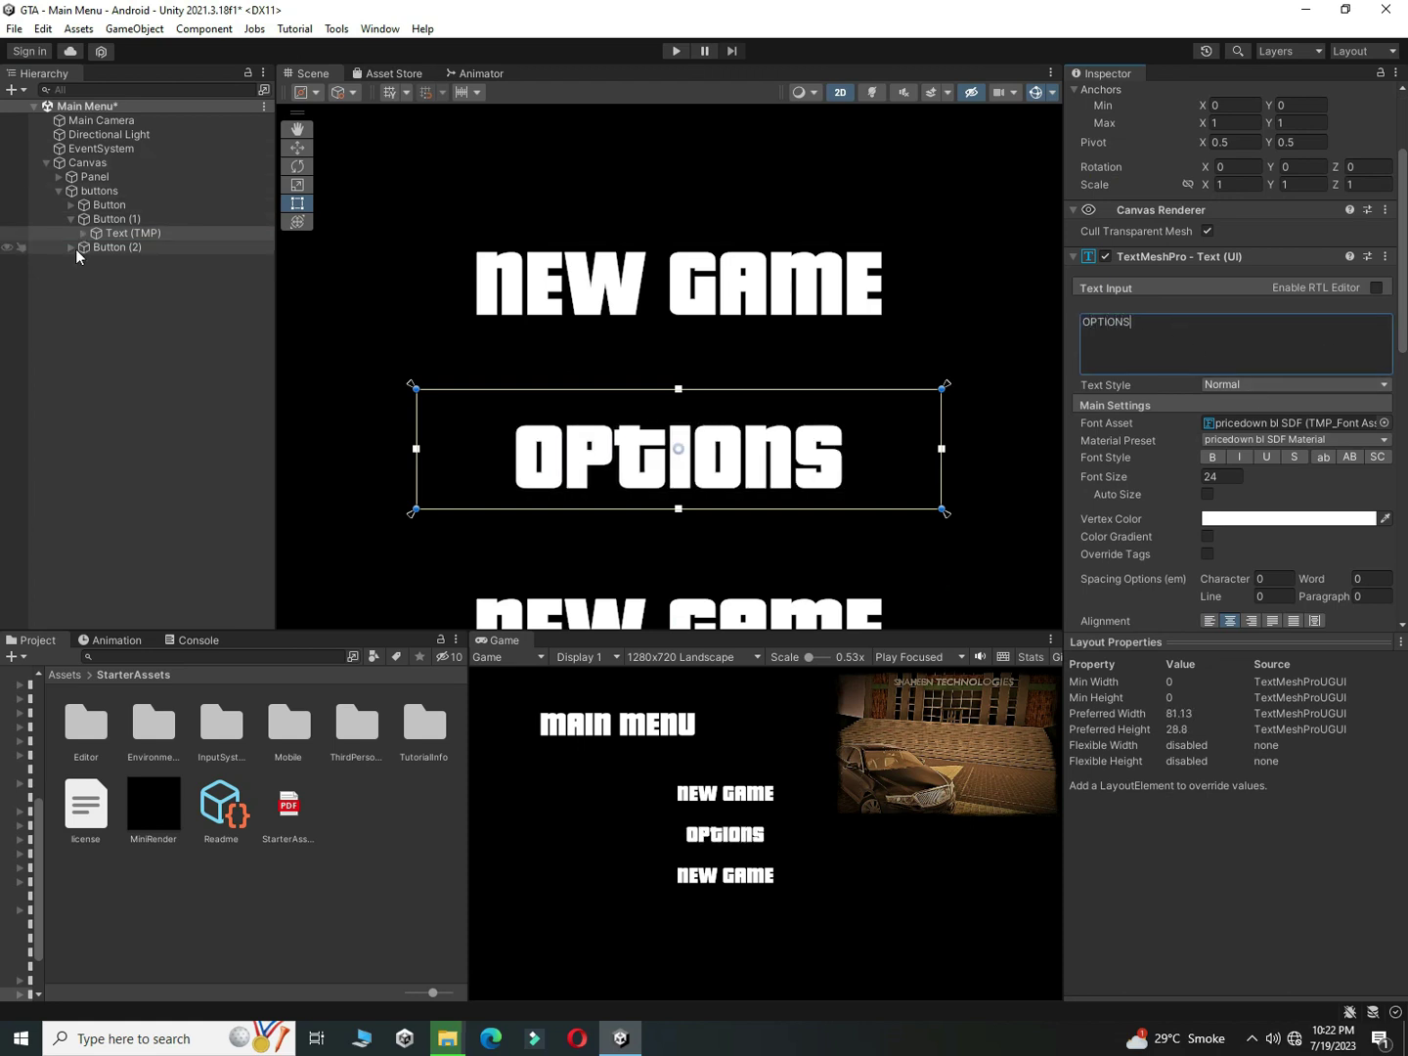
# Step: Change the label text of the third button to QUIT
pyautogui.click(71, 247)
pyautogui.click(101, 261)
pyautogui.click(1209, 340)
pyautogui.write('QUIT')
# Step: Rename the three button objects NEW GAME, OPTIONS and QUIT to match their labels, and save the scene
pyautogui.click(104, 205)
pyautogui.press('F2')
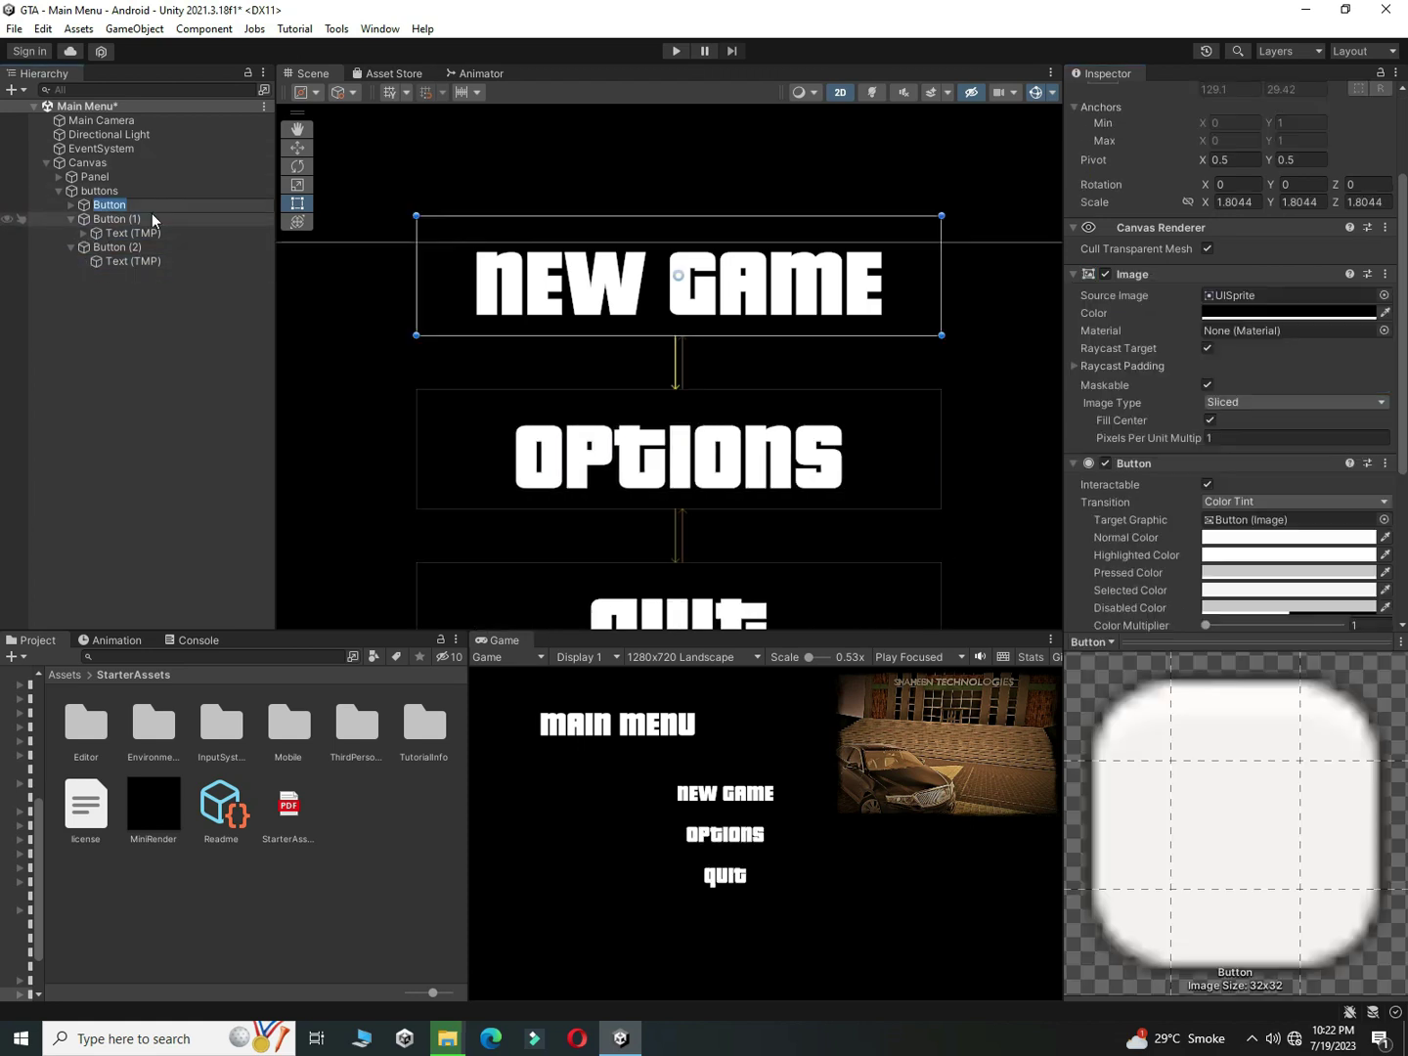
pyautogui.write('NEW GAME')
pyautogui.press('Return')
pyautogui.click(151, 219)
pyautogui.press('F2')
pyautogui.write('OPTIONS')
pyautogui.press('Return')
pyautogui.click(136, 248)
pyautogui.press('F2')
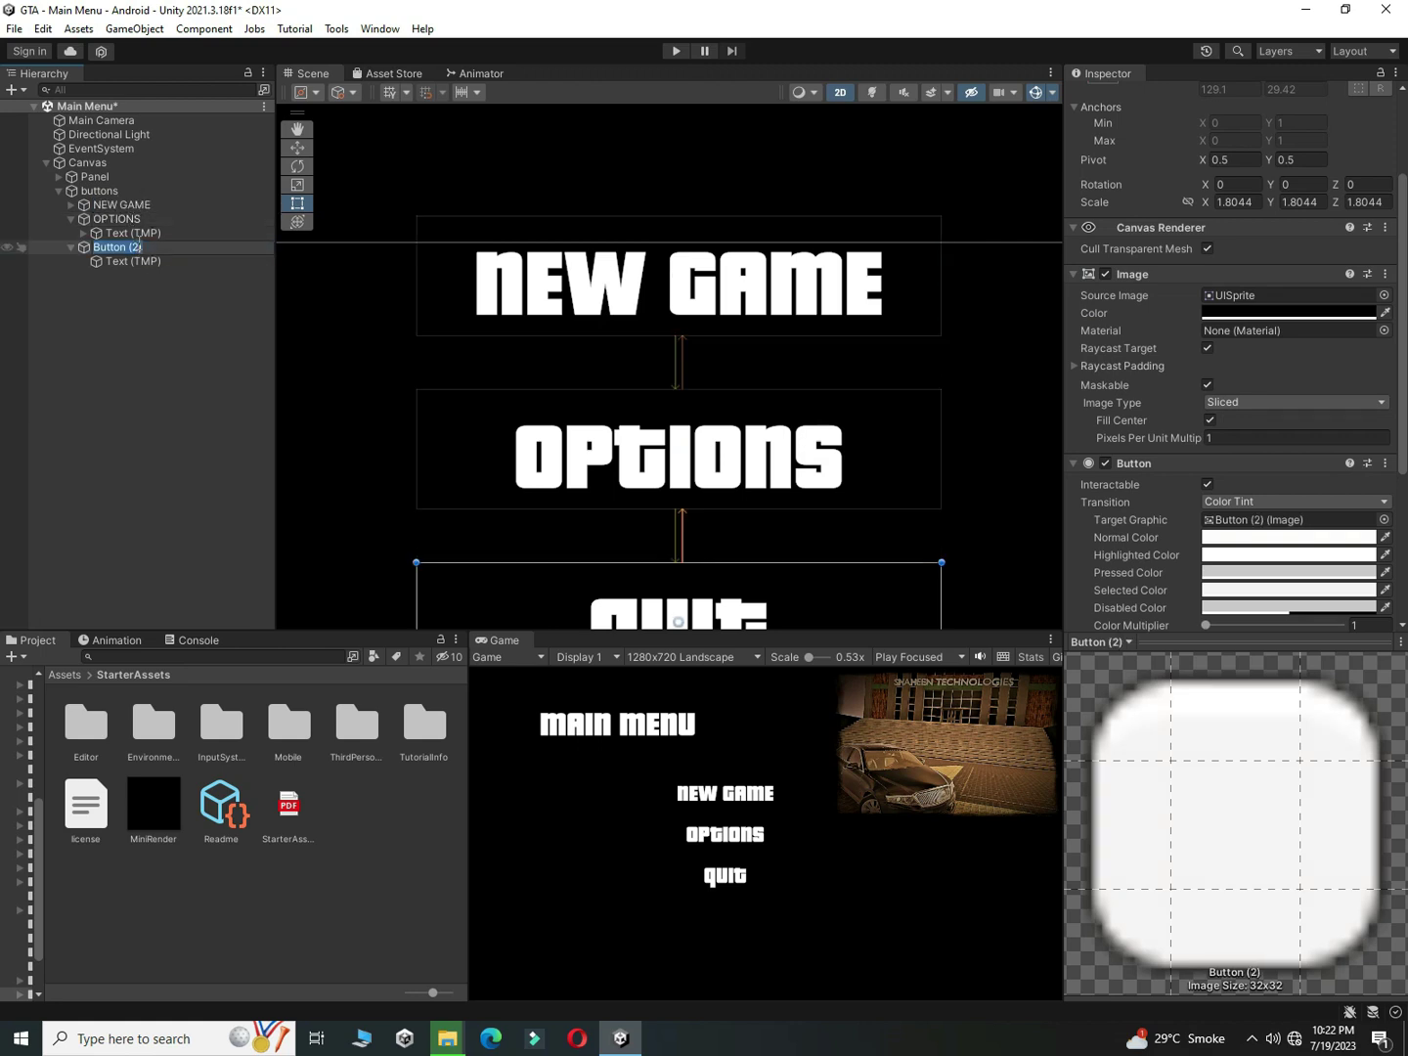
pyautogui.write('QUIT')
pyautogui.click(393, 739)
pyautogui.hotkey('ctrl', 's')
# Step: Enlarge the buttons group to a scale of about 1.34, move it lower in the menu and save the scene
pyautogui.moveTo(470, 752); pyautogui.dragTo(333, 751)
pyautogui.click(99, 191)
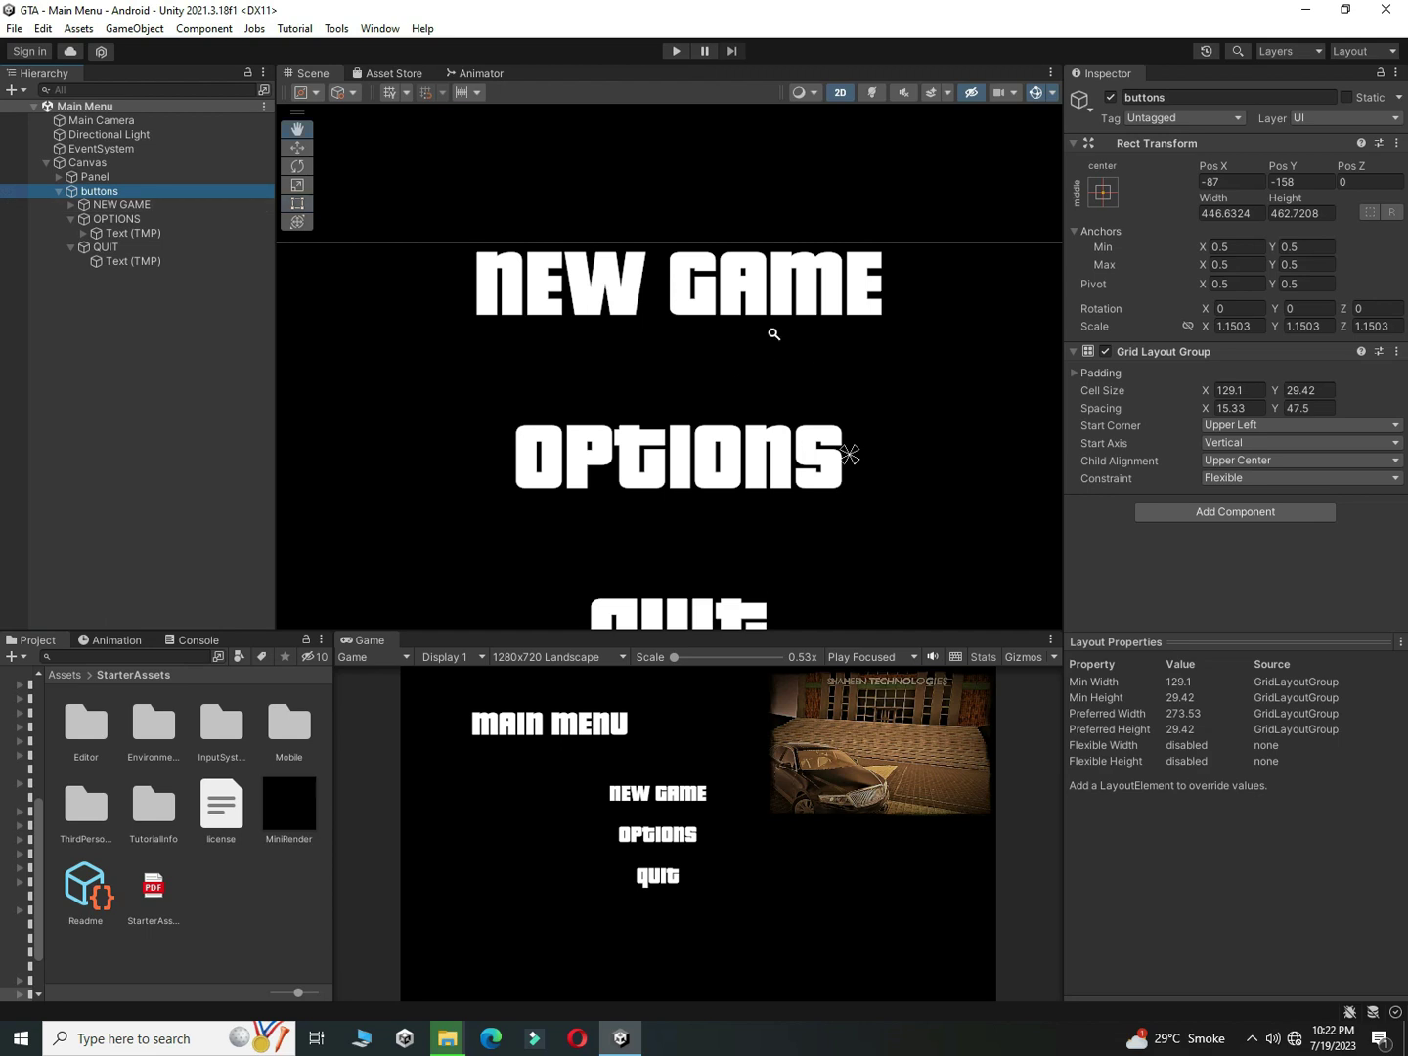
pyautogui.press('f')
pyautogui.press('w')
pyautogui.moveTo(673, 447); pyautogui.dragTo(686, 479)
pyautogui.press('r')
pyautogui.press('w')
pyautogui.moveTo(674, 430); pyautogui.dragTo(677, 467)
pyautogui.hotkey('ctrl', 'z')
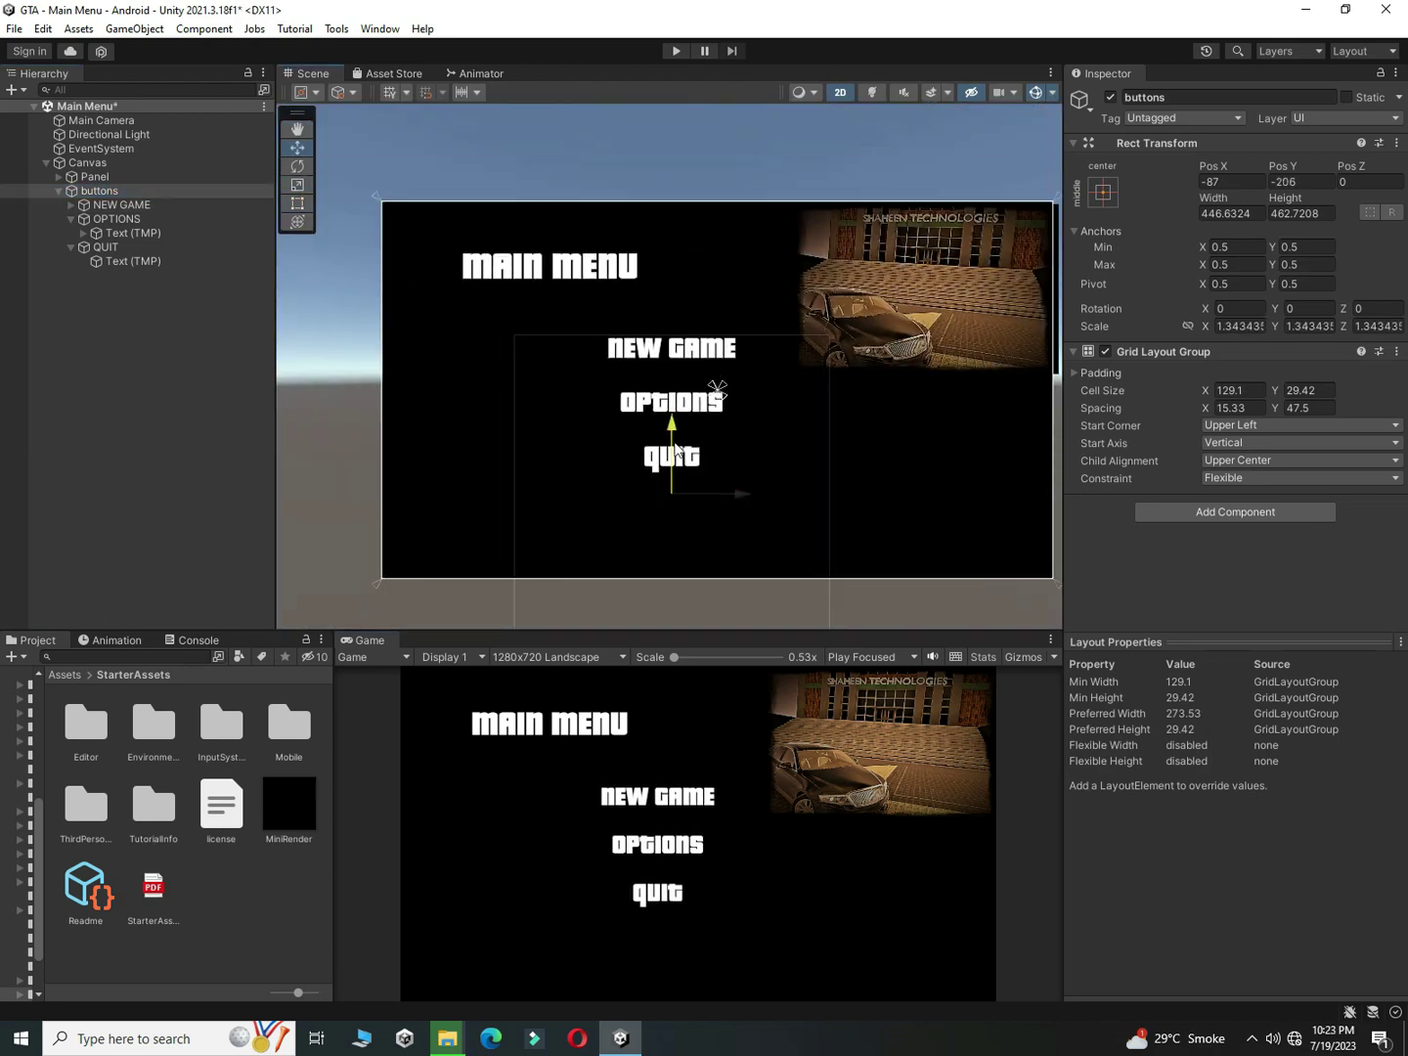
pyautogui.press('t')
pyautogui.hotkey('ctrl', 's')
# Step: Create an empty object named OPTIONS PANEL under the Canvas
pyautogui.click(58, 191)
pyautogui.rightClick(63, 162)
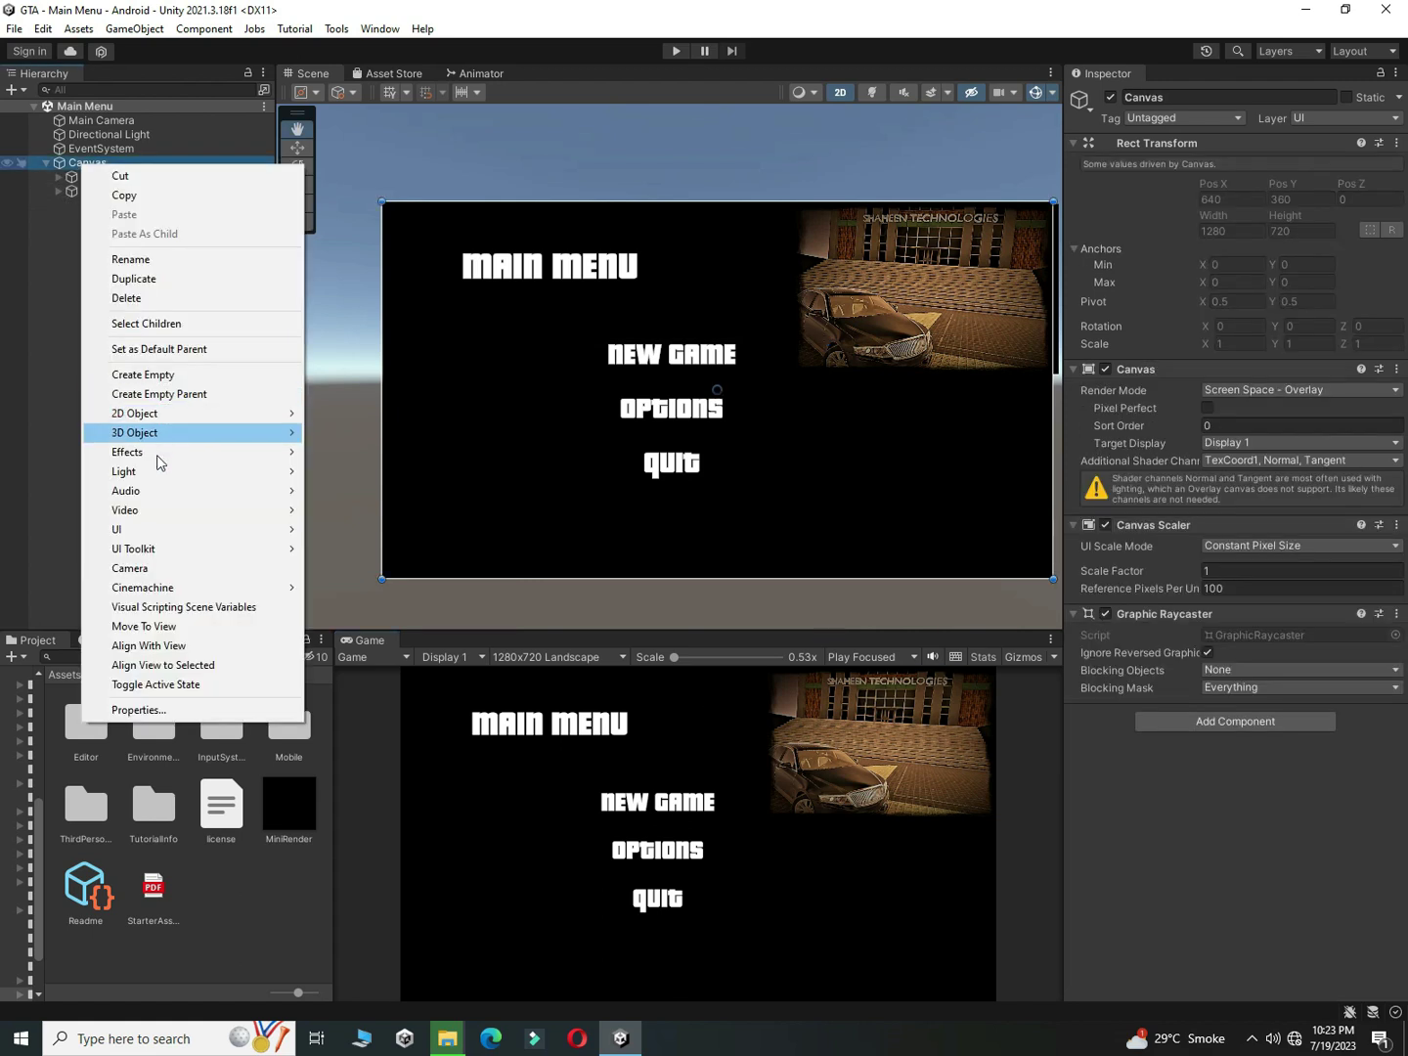
pyautogui.click(198, 374)
pyautogui.write('OPTIONS PANEL')
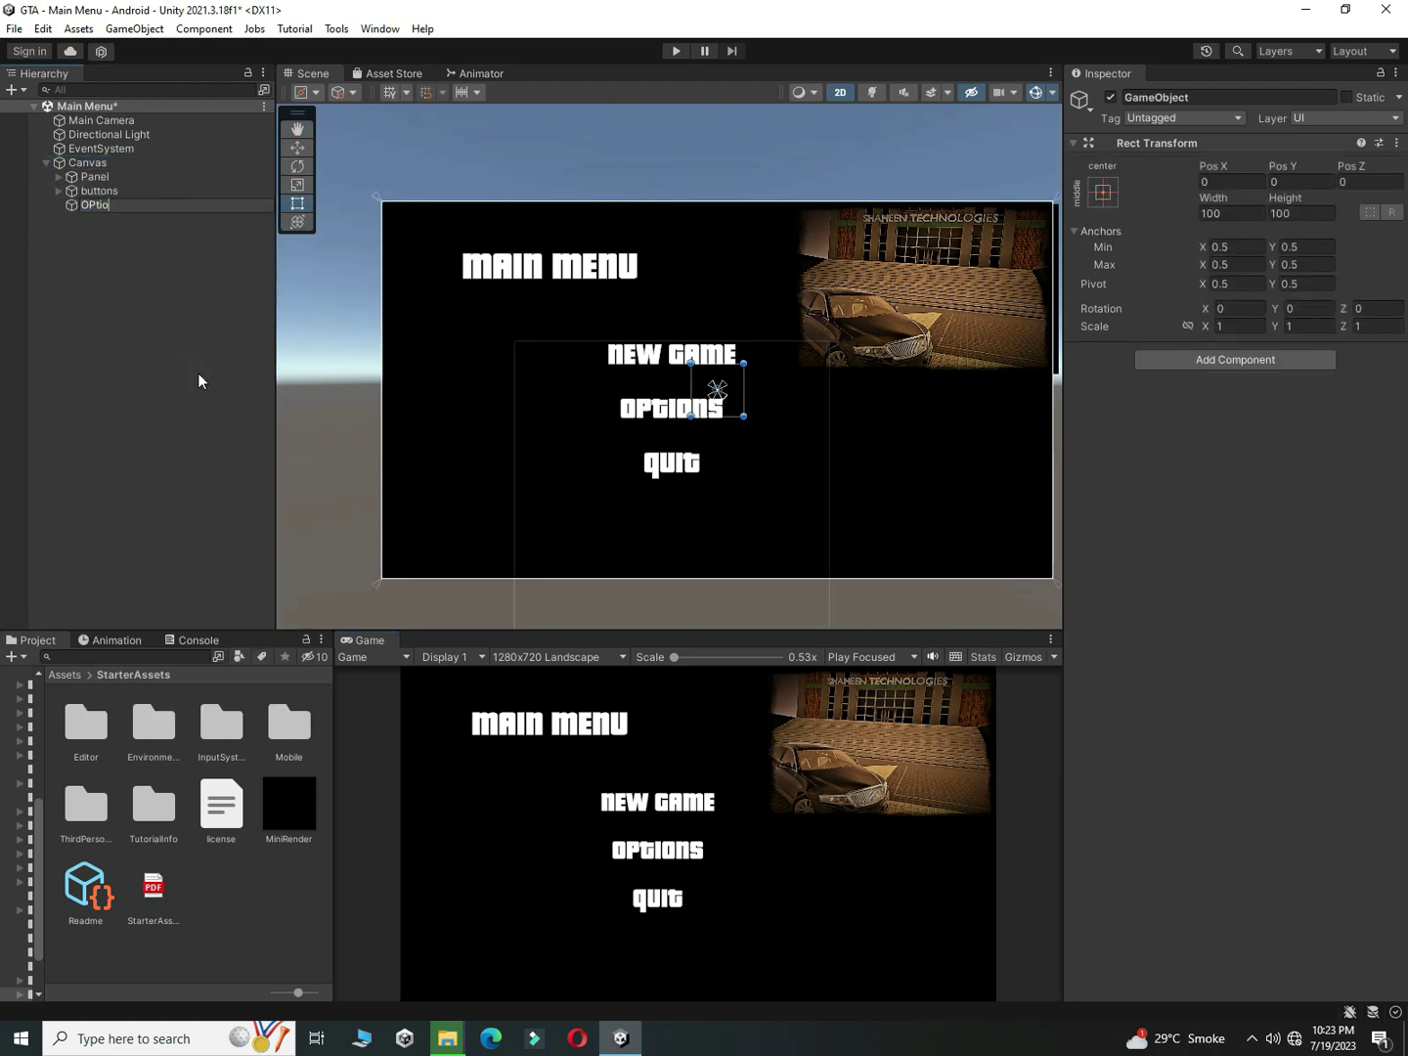
pyautogui.press('Return')
# Step: Add a Raw Image inside OPTIONS PANEL, set its anchors to stretch both ways and enlarge it to cover the whole canvas
pyautogui.rightClick(125, 204)
pyautogui.moveTo(181, 567)
pyautogui.click(373, 612)
pyautogui.click(1104, 192)
pyautogui.click(1272, 448)
pyautogui.moveTo(744, 417); pyautogui.dragTo(1056, 582)
pyautogui.moveTo(690, 364); pyautogui.dragTo(369, 187)
# Step: Colour the full-screen raw image black (000000) and rename it "Option bg"
pyautogui.click(1289, 437)
pyautogui.click(1313, 578)
pyautogui.moveTo(1211, 654); pyautogui.dragTo(1210, 657)
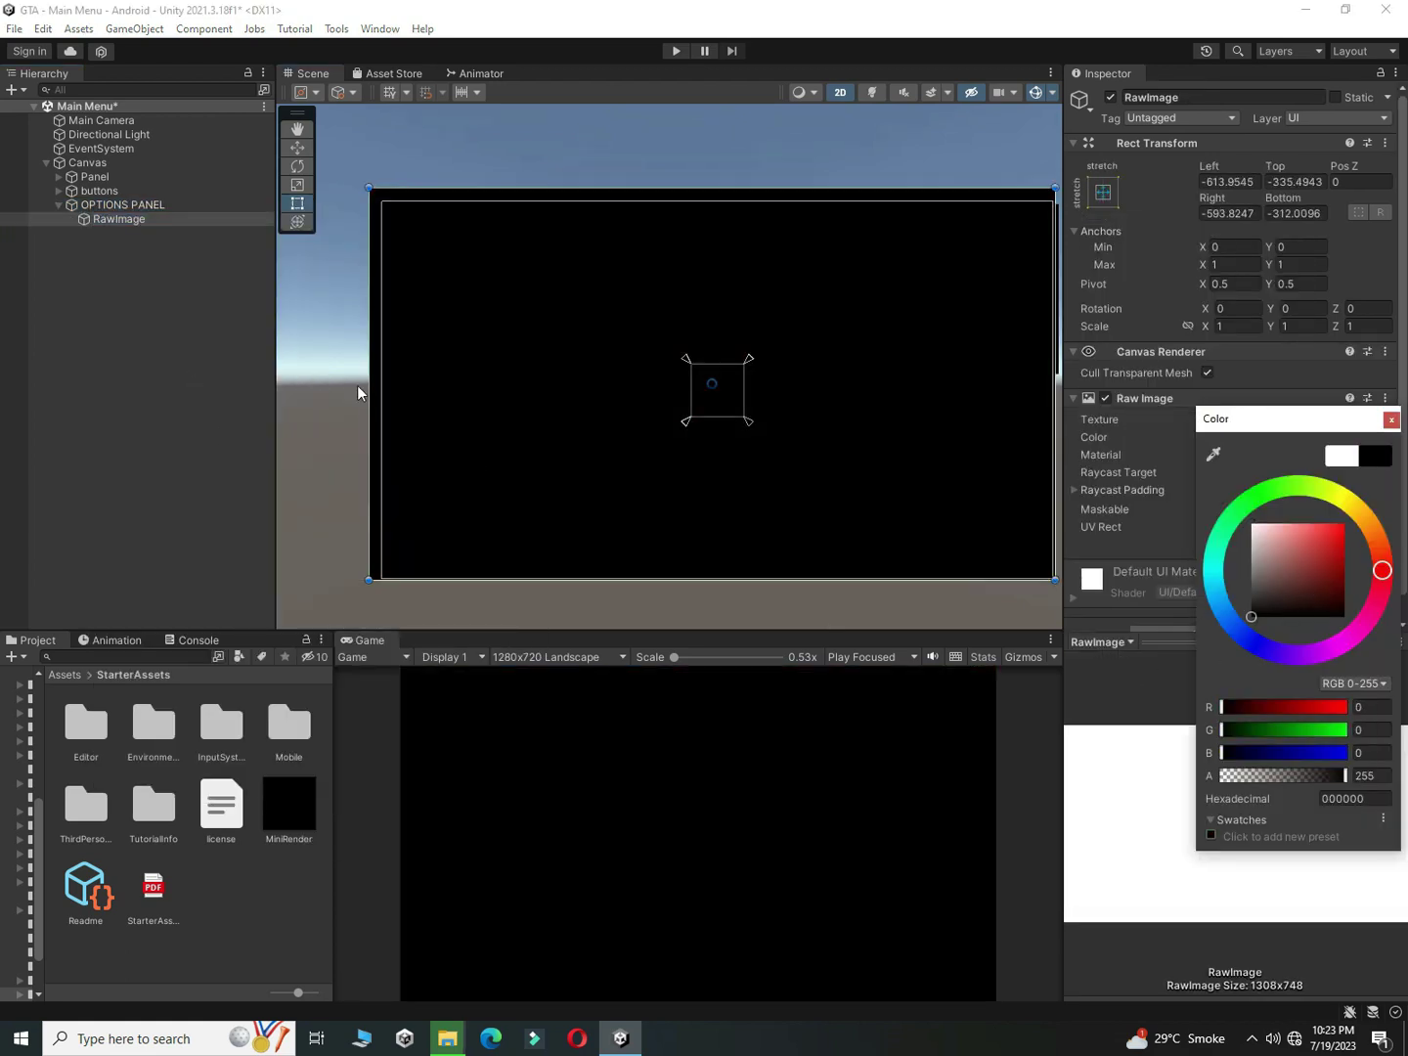
pyautogui.click(102, 224)
pyautogui.click(105, 221)
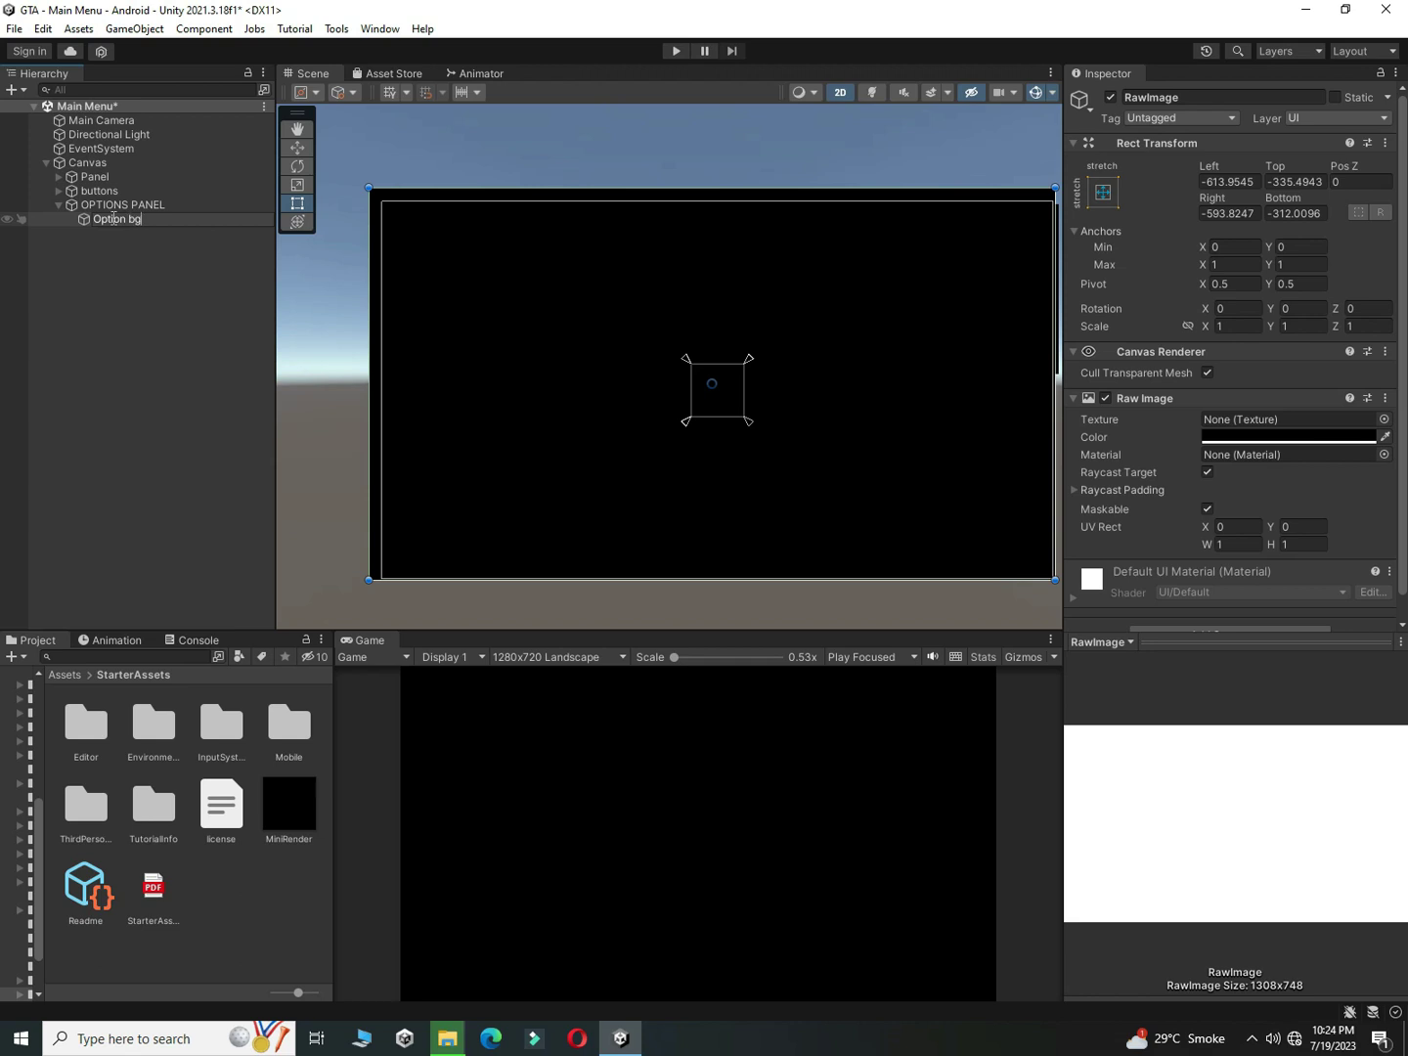
pyautogui.click(94, 239)
# Step: Duplicate the MAIN MENU title text and place the copy inside OPTIONS PANEL, below Option bg
pyautogui.rightClick(95, 203)
pyautogui.click(87, 356)
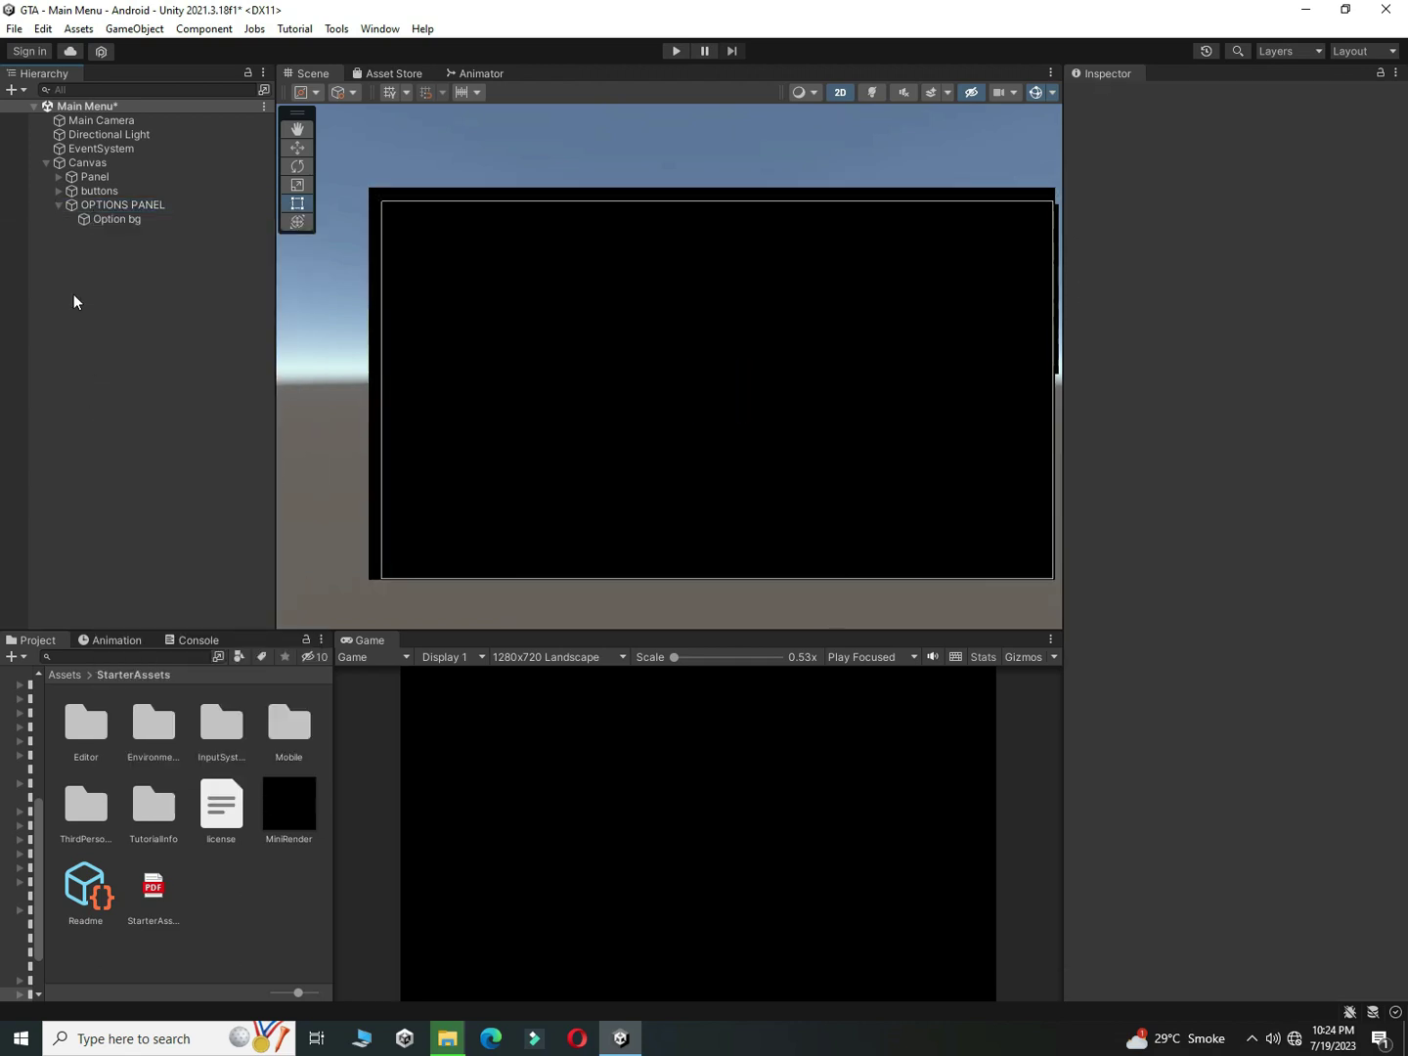
pyautogui.click(57, 177)
pyautogui.click(113, 190)
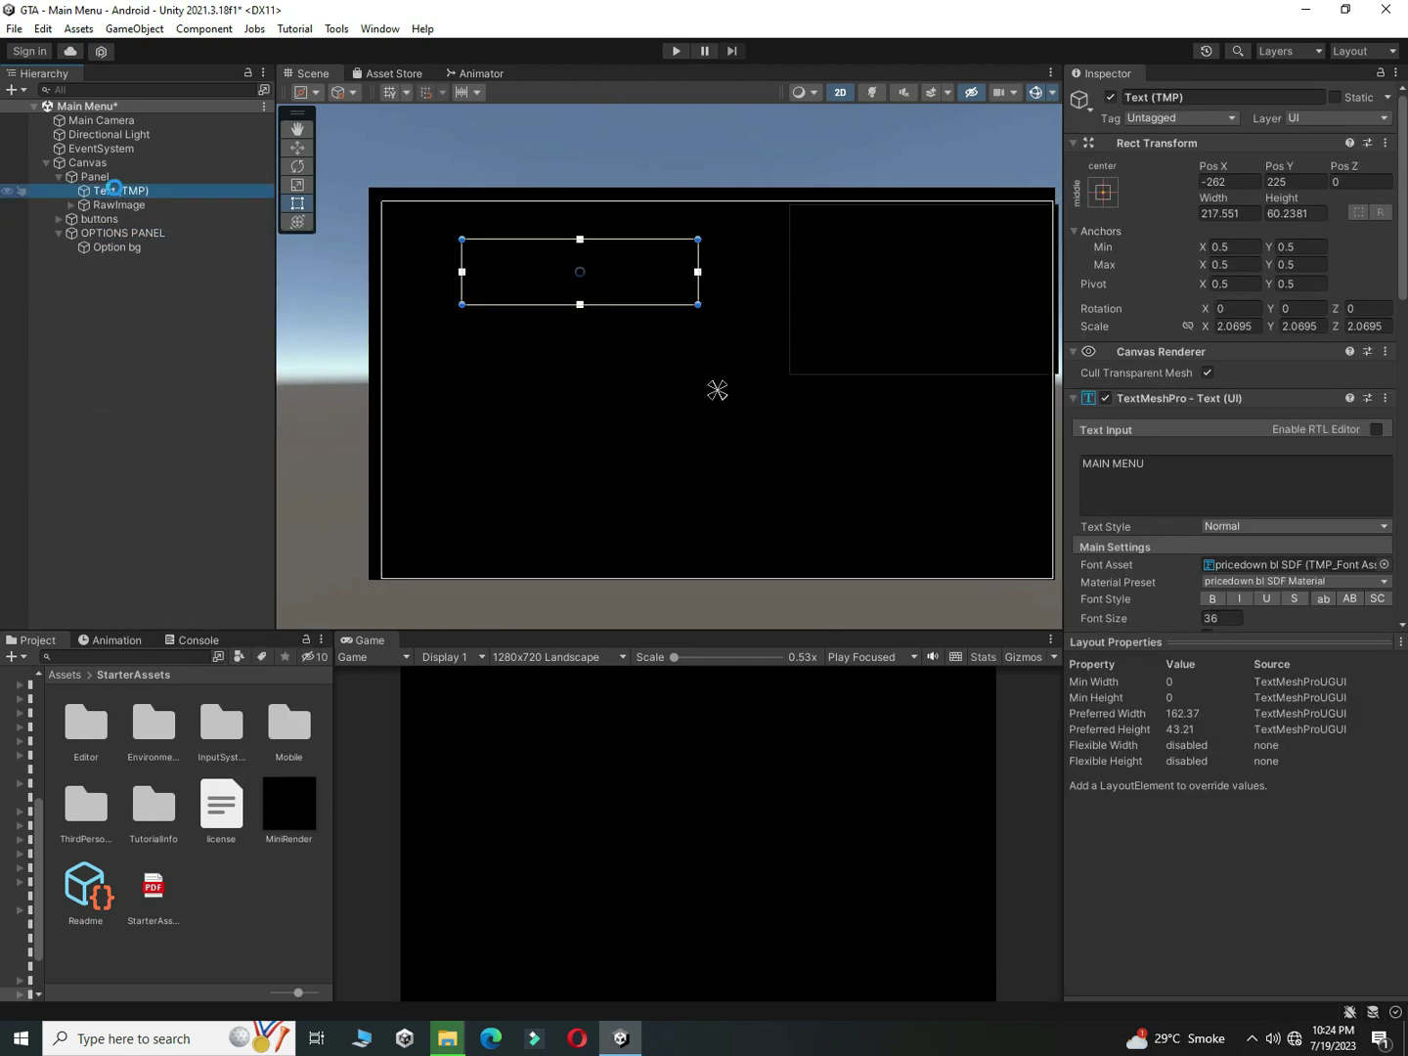
pyautogui.hotkey('ctrl', 'd')
pyautogui.moveTo(129, 219); pyautogui.dragTo(143, 267)
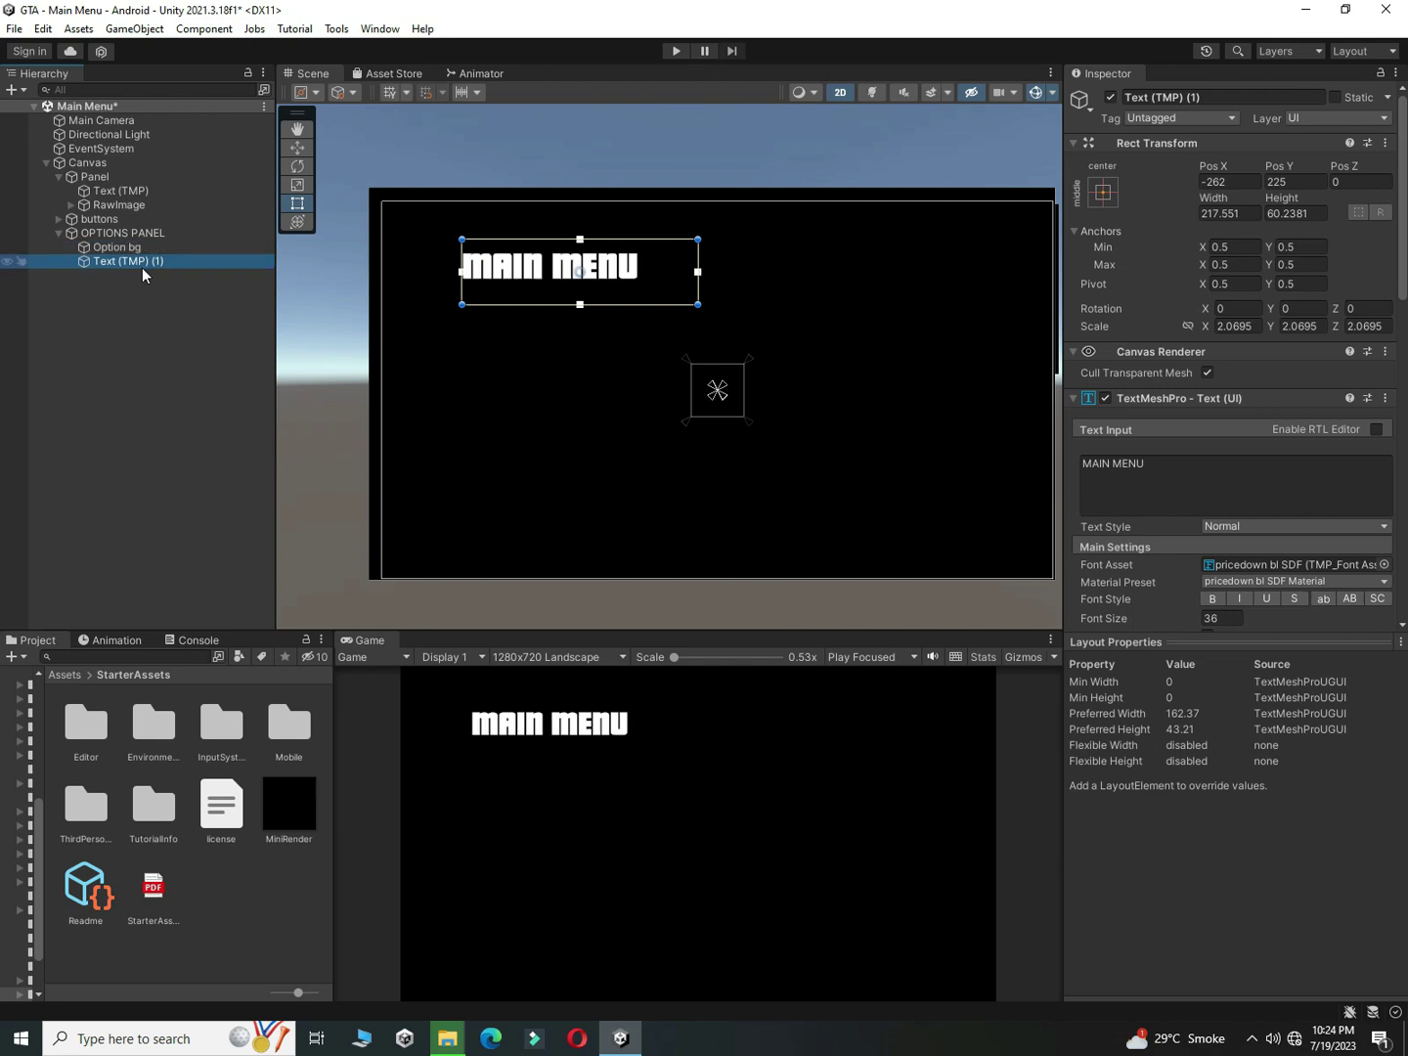
# Step: Change the copied title's text to OPTIONS
pyautogui.click(1179, 482)
pyautogui.hotkey('ctrl', 'a')
pyautogui.write('OP')
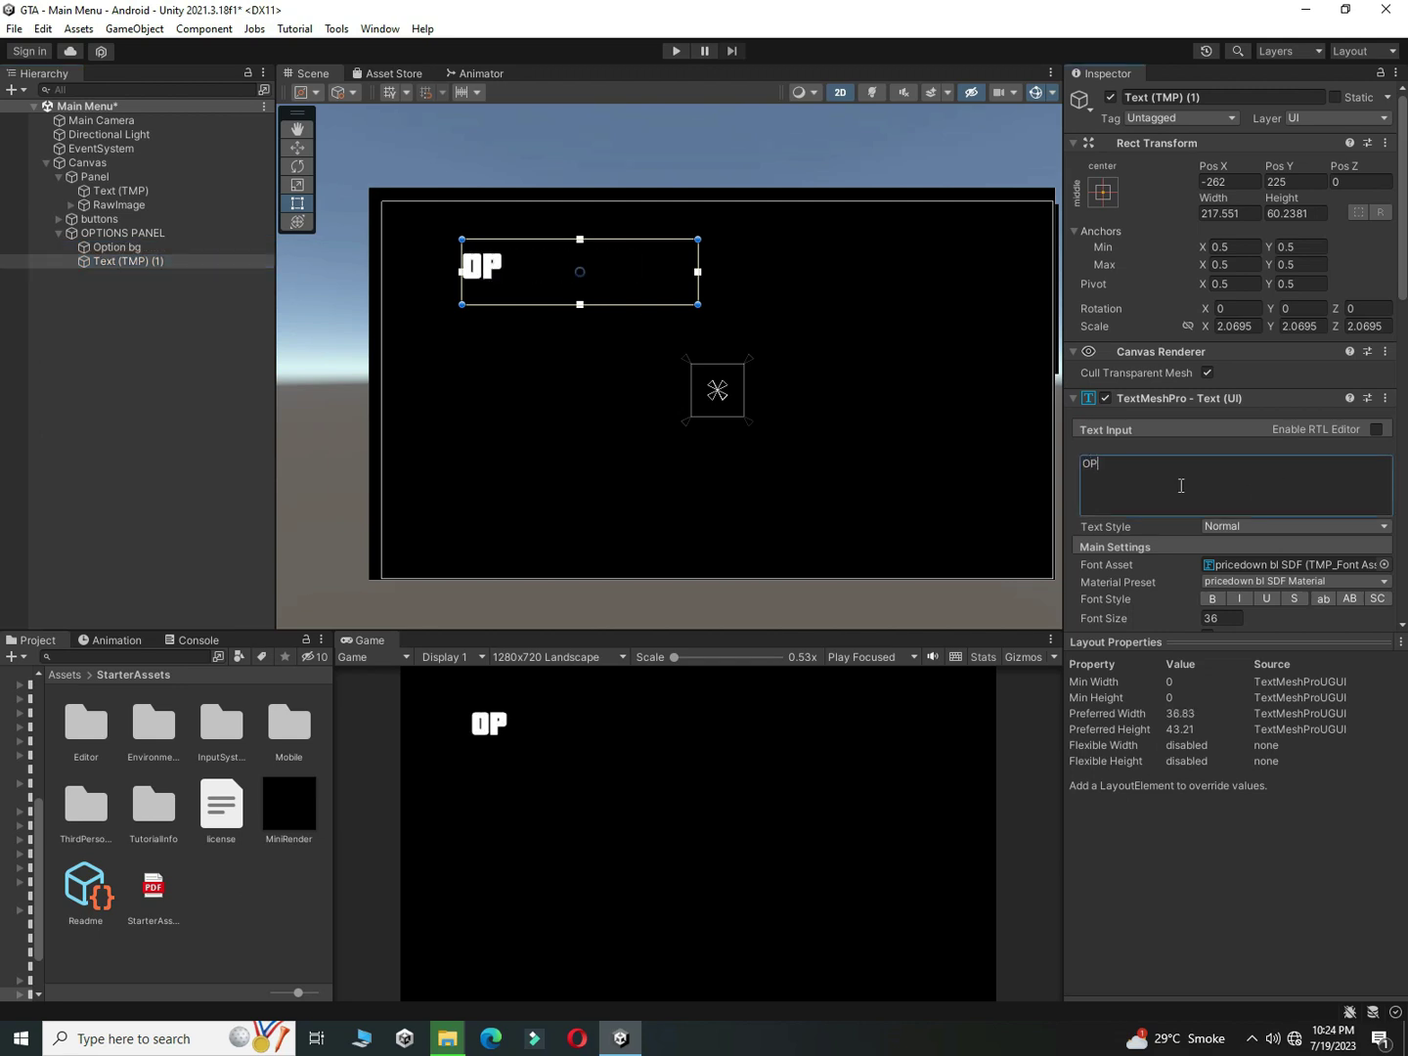
pyautogui.write('TIONS')
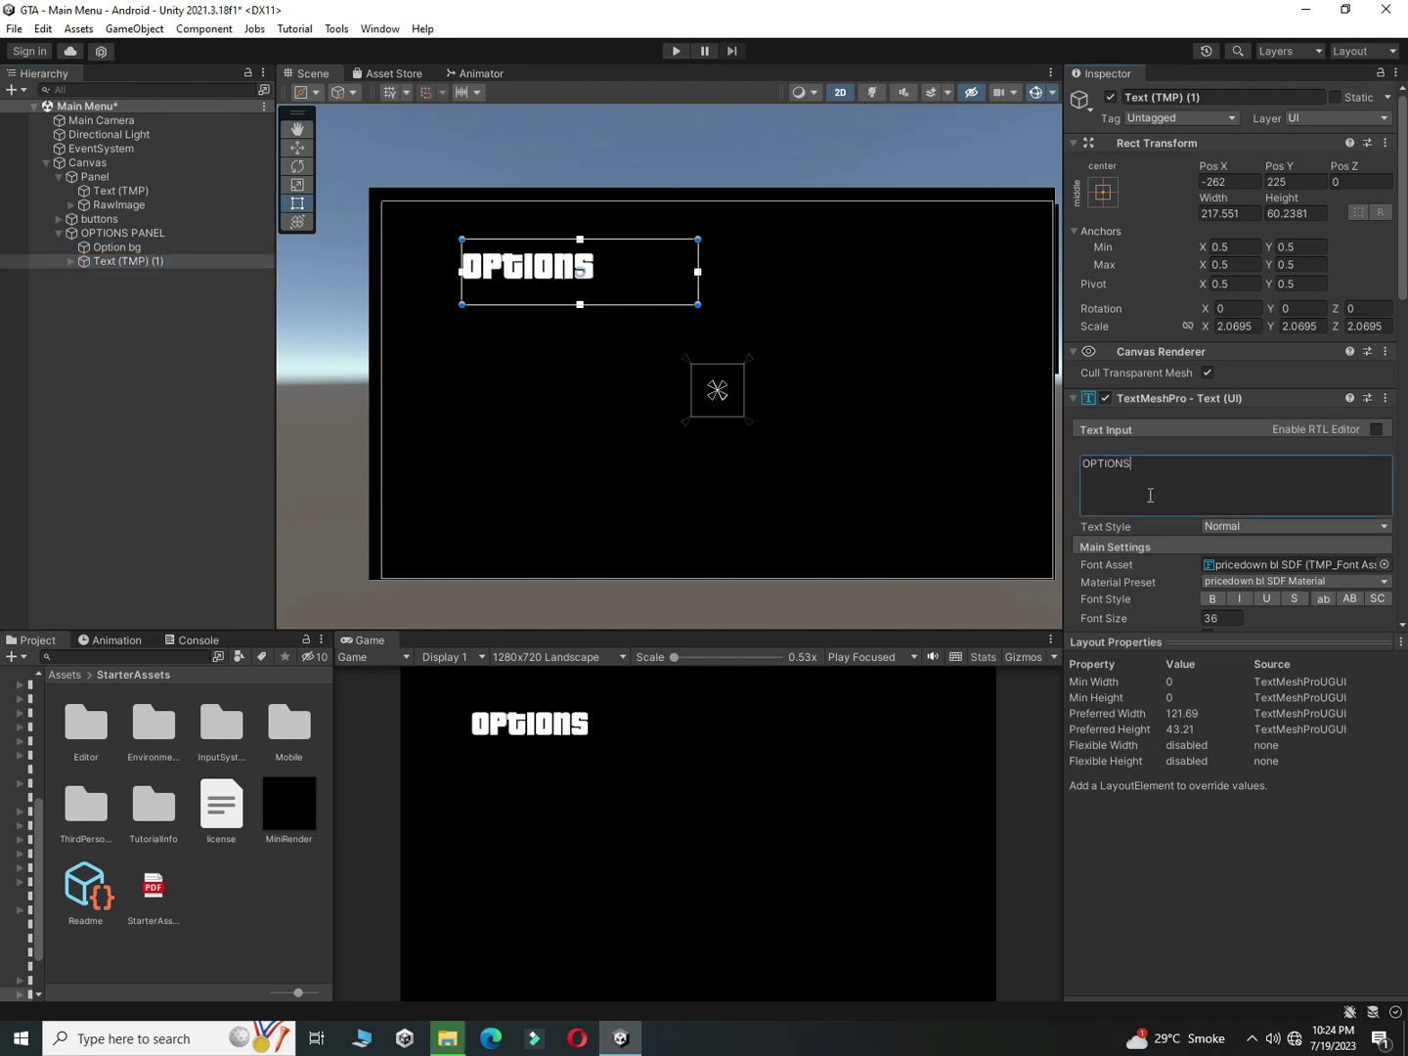
# Step: Move the OPTIONS title toward the canvas's upper-left corner, to about X -341, Y 255, and save the scene
pyautogui.moveTo(649, 278); pyautogui.dragTo(616, 277)
pyautogui.press('w')
pyautogui.moveTo(550, 208); pyautogui.dragTo(550, 192)
pyautogui.moveTo(618, 265); pyautogui.dragTo(609, 262)
pyautogui.hotkey('ctrl', 's')
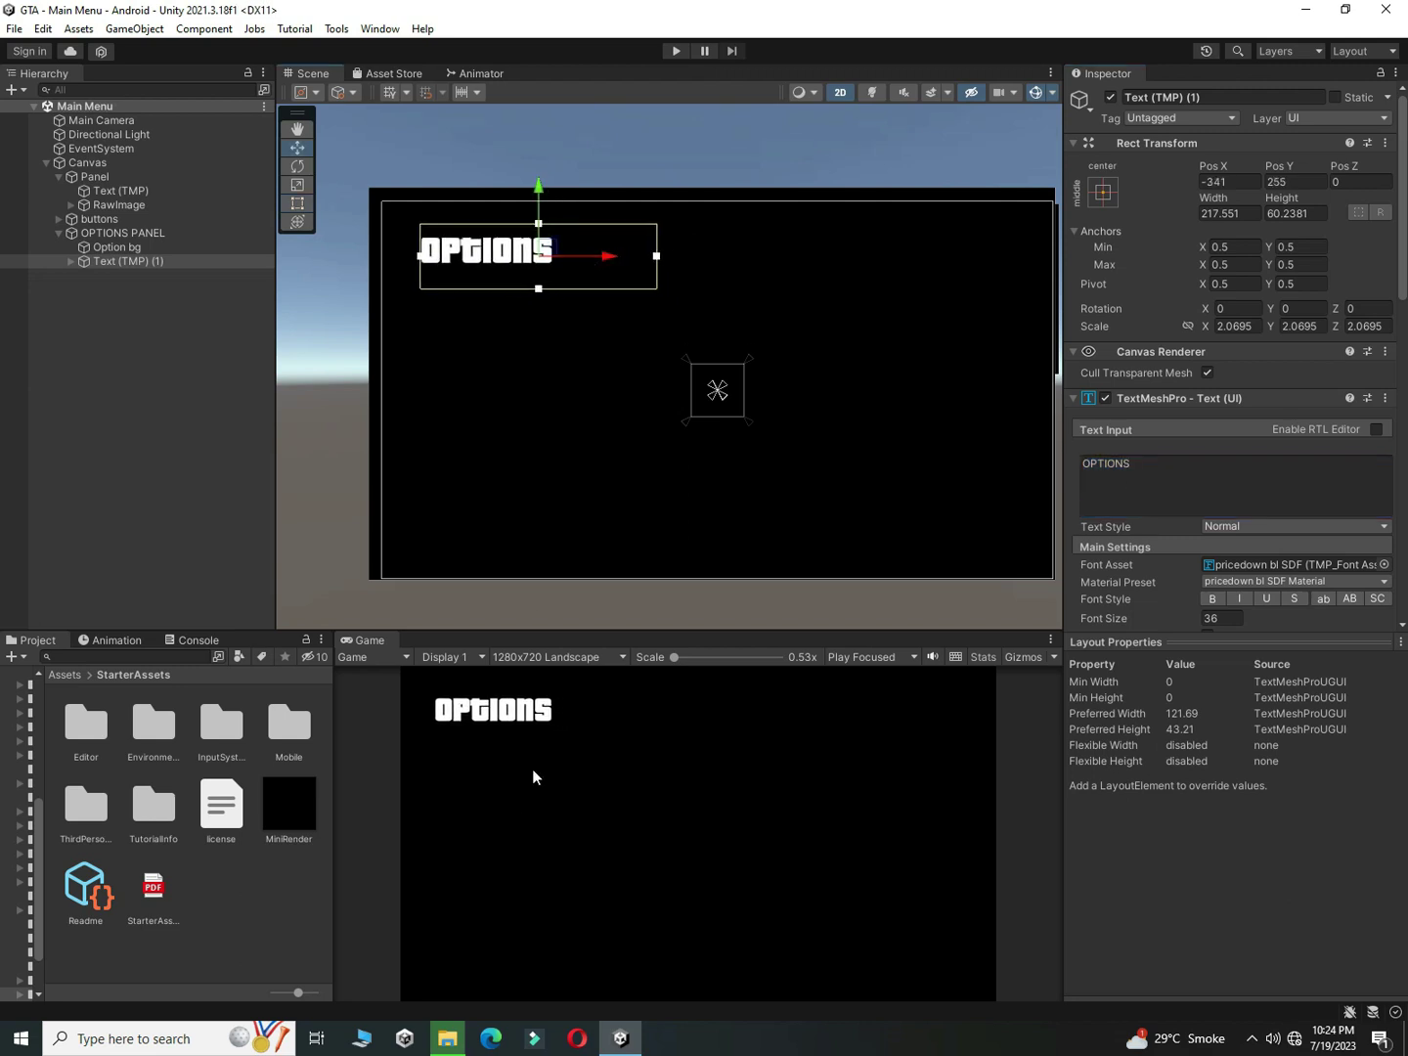
# Step: Add a TextMeshPro text inside OPTIONS PANEL and set its text to "Vol"
pyautogui.click(94, 234)
pyautogui.rightClick(93, 233)
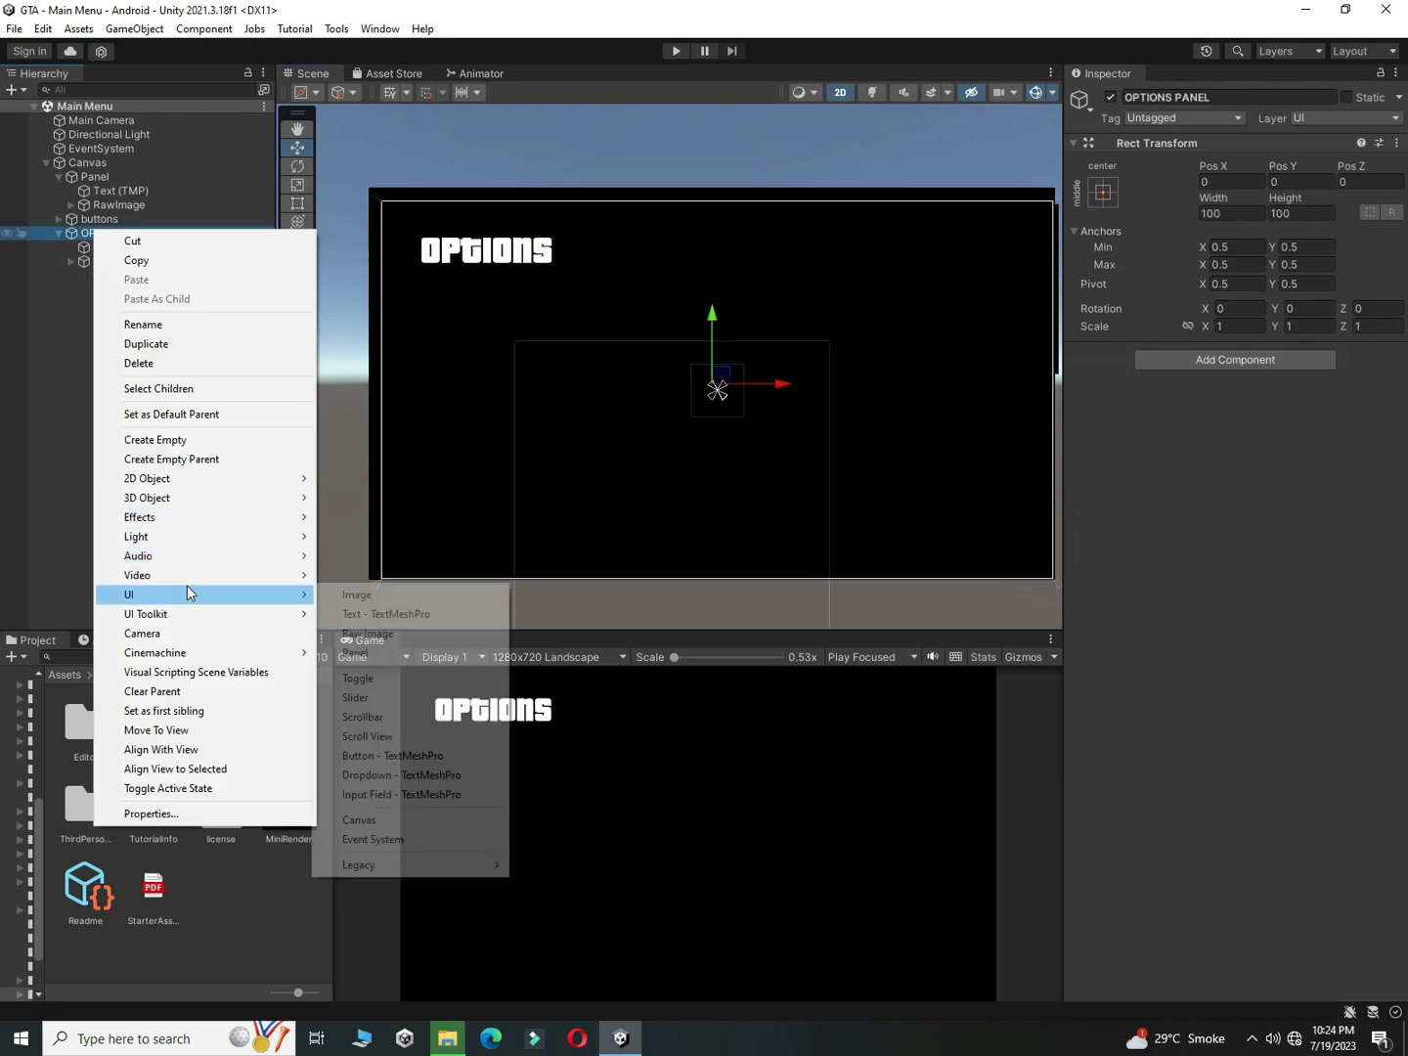
pyautogui.moveTo(237, 593)
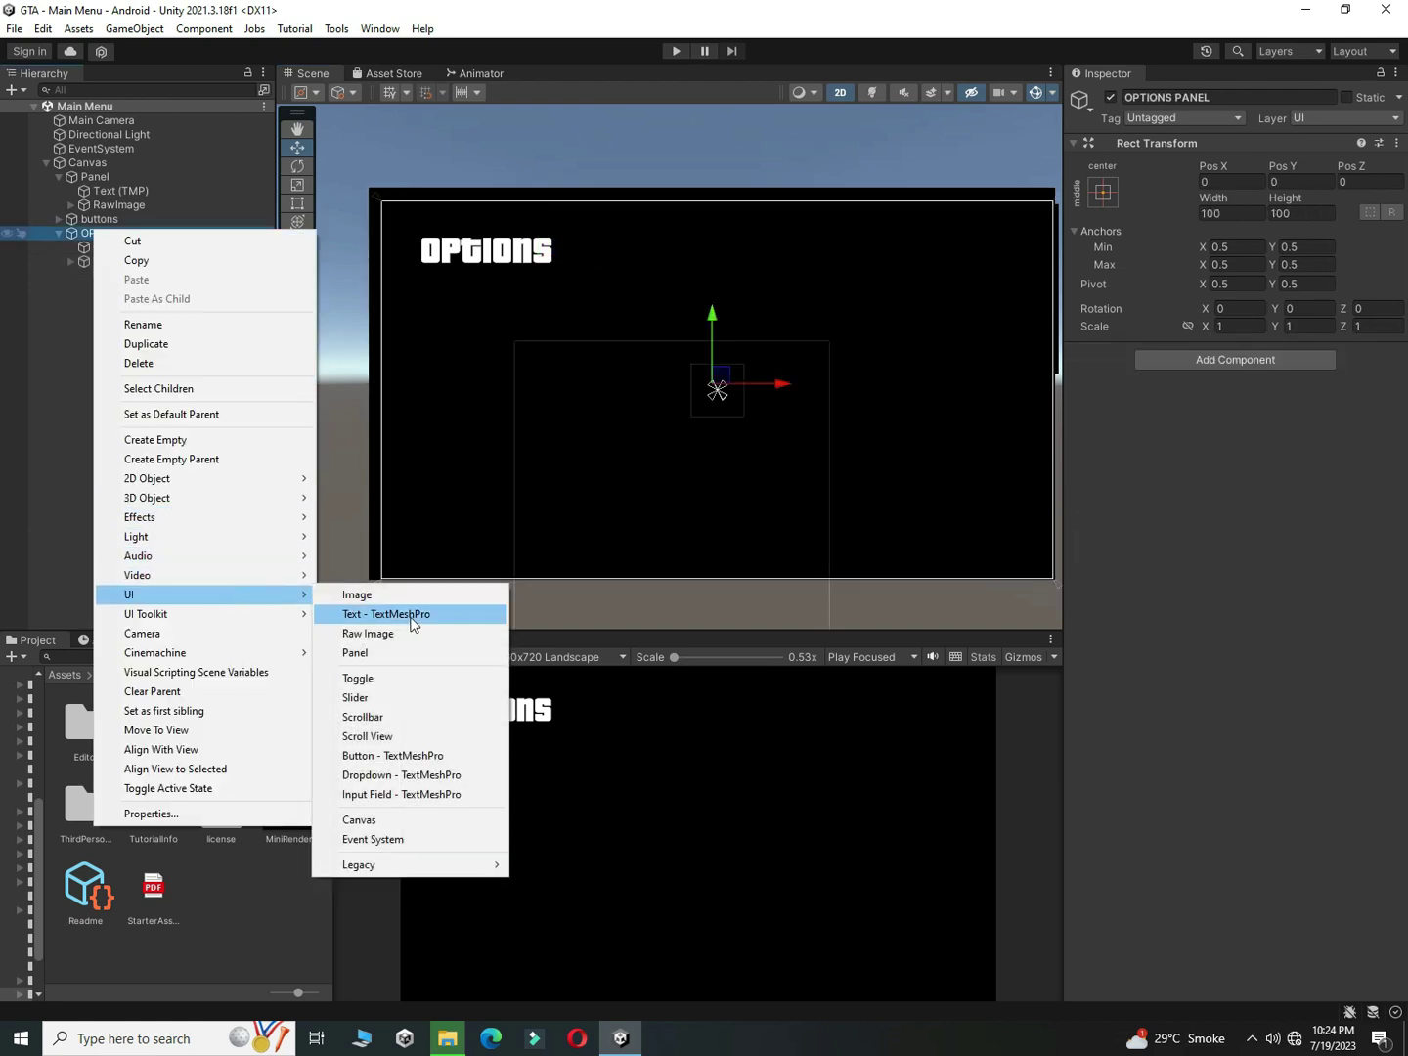
pyautogui.click(412, 614)
pyautogui.click(1231, 491)
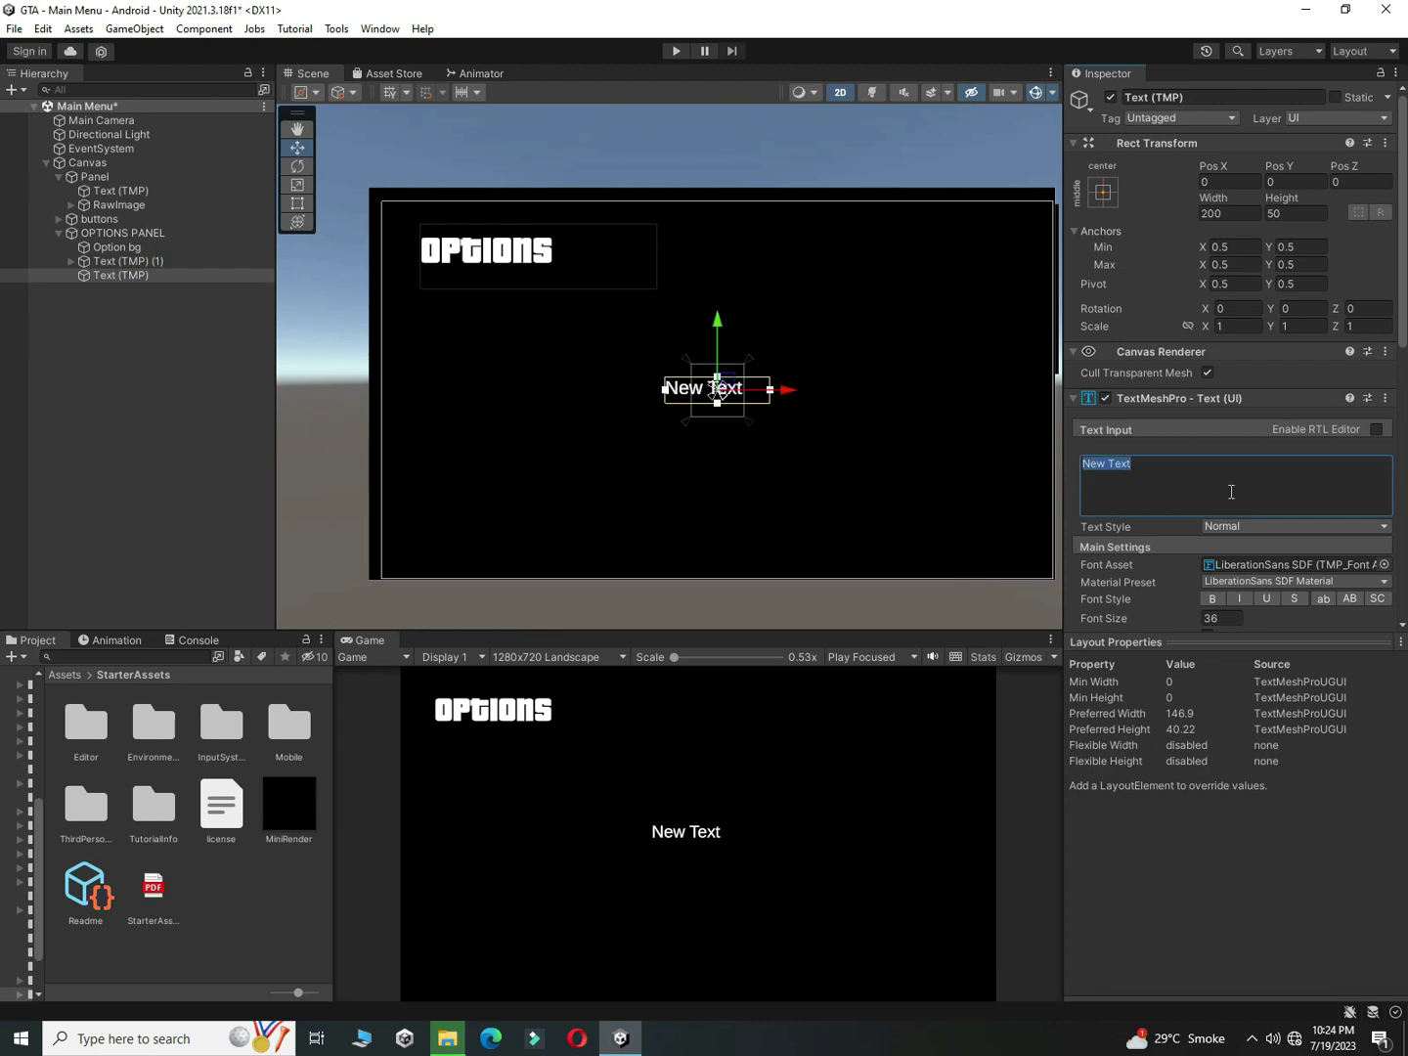
pyautogui.write('V')
# Step: Give the volume label the pricedown bl SDF font and rewrite its text in capitals as VOL
pyautogui.click(1378, 566)
pyautogui.click(1393, 563)
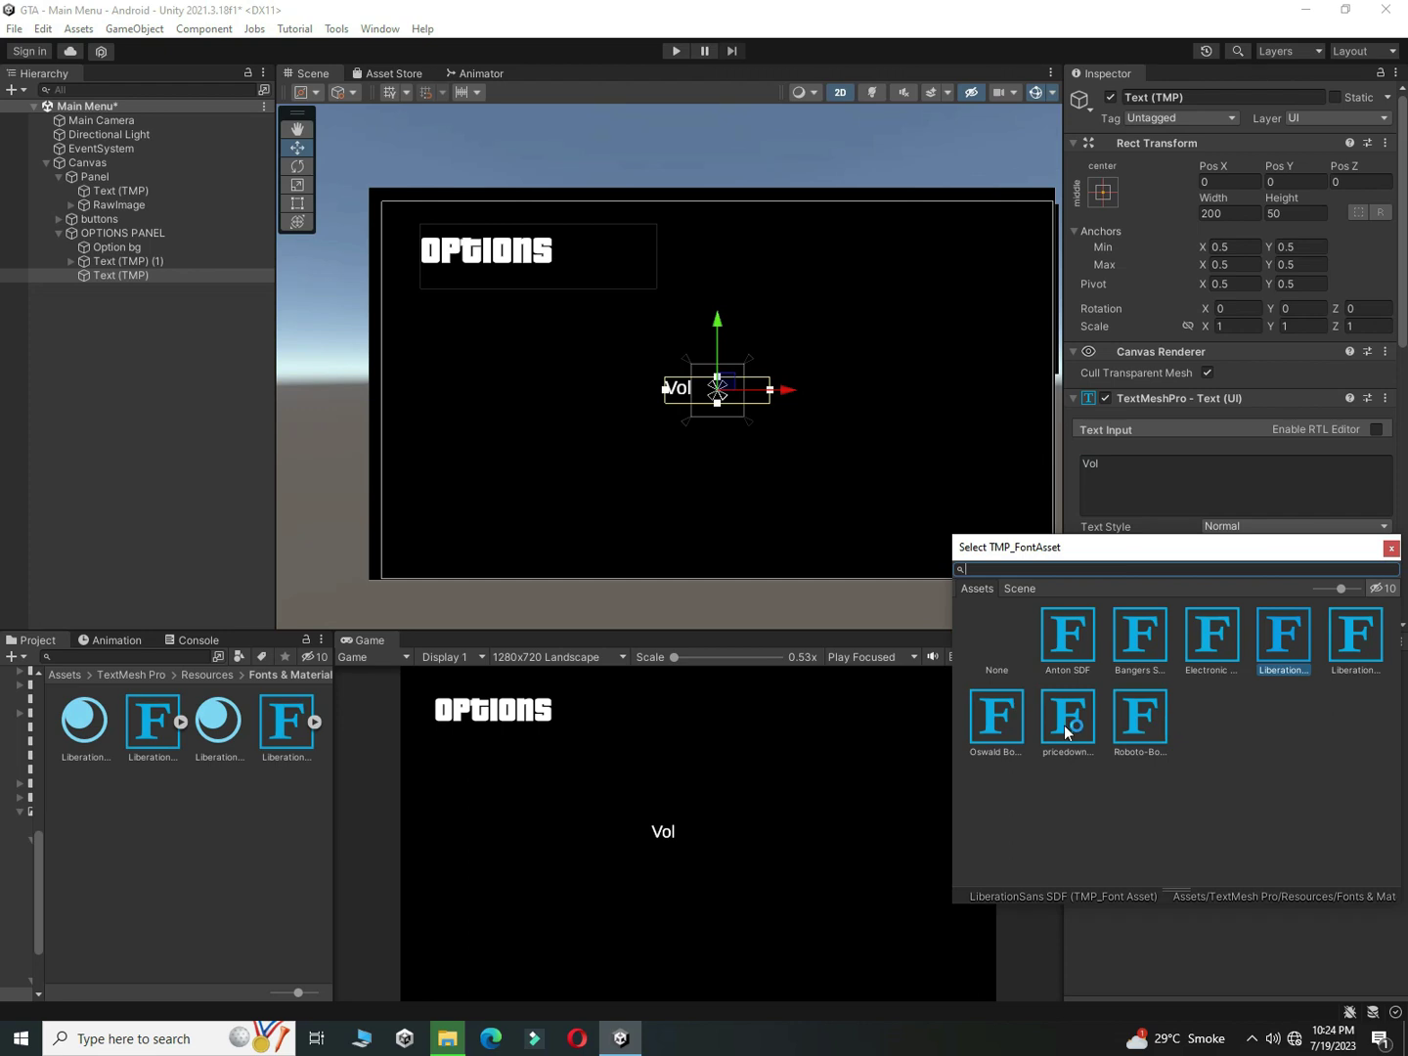
pyautogui.click(1065, 731)
pyautogui.click(1389, 550)
pyautogui.click(1220, 488)
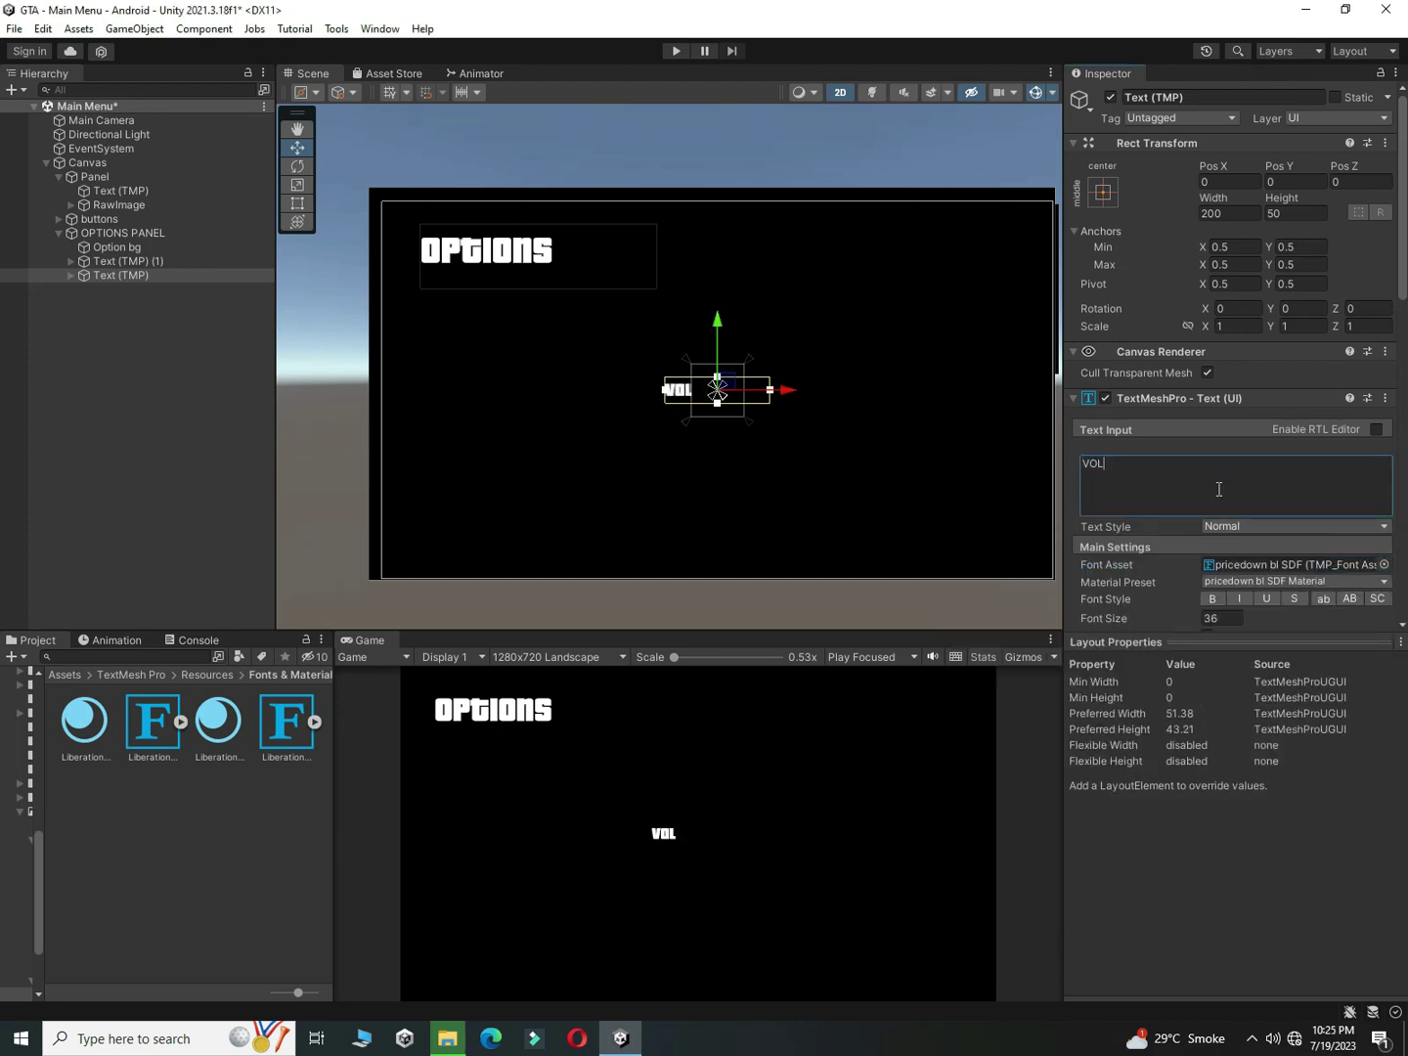
# Step: Scale the VOL label to about 1.56 and position it below the OPTIONS title at about X -166, Y 126
pyautogui.moveTo(786, 389); pyautogui.dragTo(560, 395)
pyautogui.press('r')
pyautogui.press('w')
pyautogui.moveTo(599, 390); pyautogui.dragTo(639, 391)
pyautogui.moveTo(569, 315); pyautogui.dragTo(576, 256)
pyautogui.press('r')
pyautogui.press('w')
pyautogui.moveTo(588, 333); pyautogui.dragTo(697, 334)
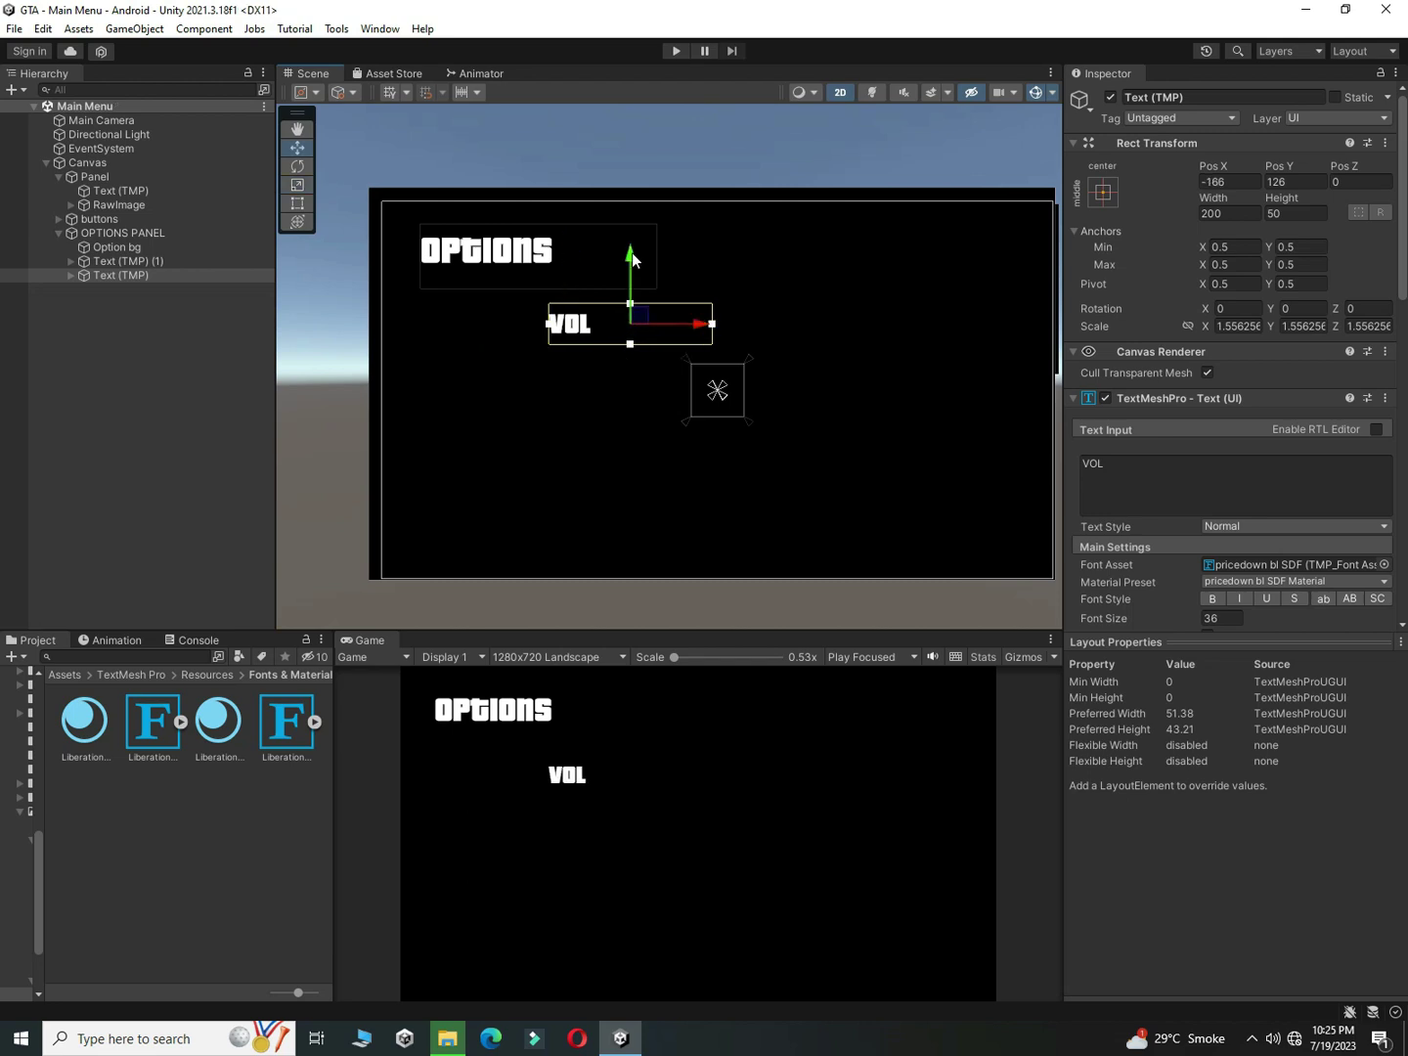
# Step: Duplicate the VOL label, place the copy below it at about Y 32 and change its text to MUSIC
pyautogui.hotkey('ctrl', 'd')
pyautogui.moveTo(633, 260); pyautogui.dragTo(633, 308)
pyautogui.click(1201, 491)
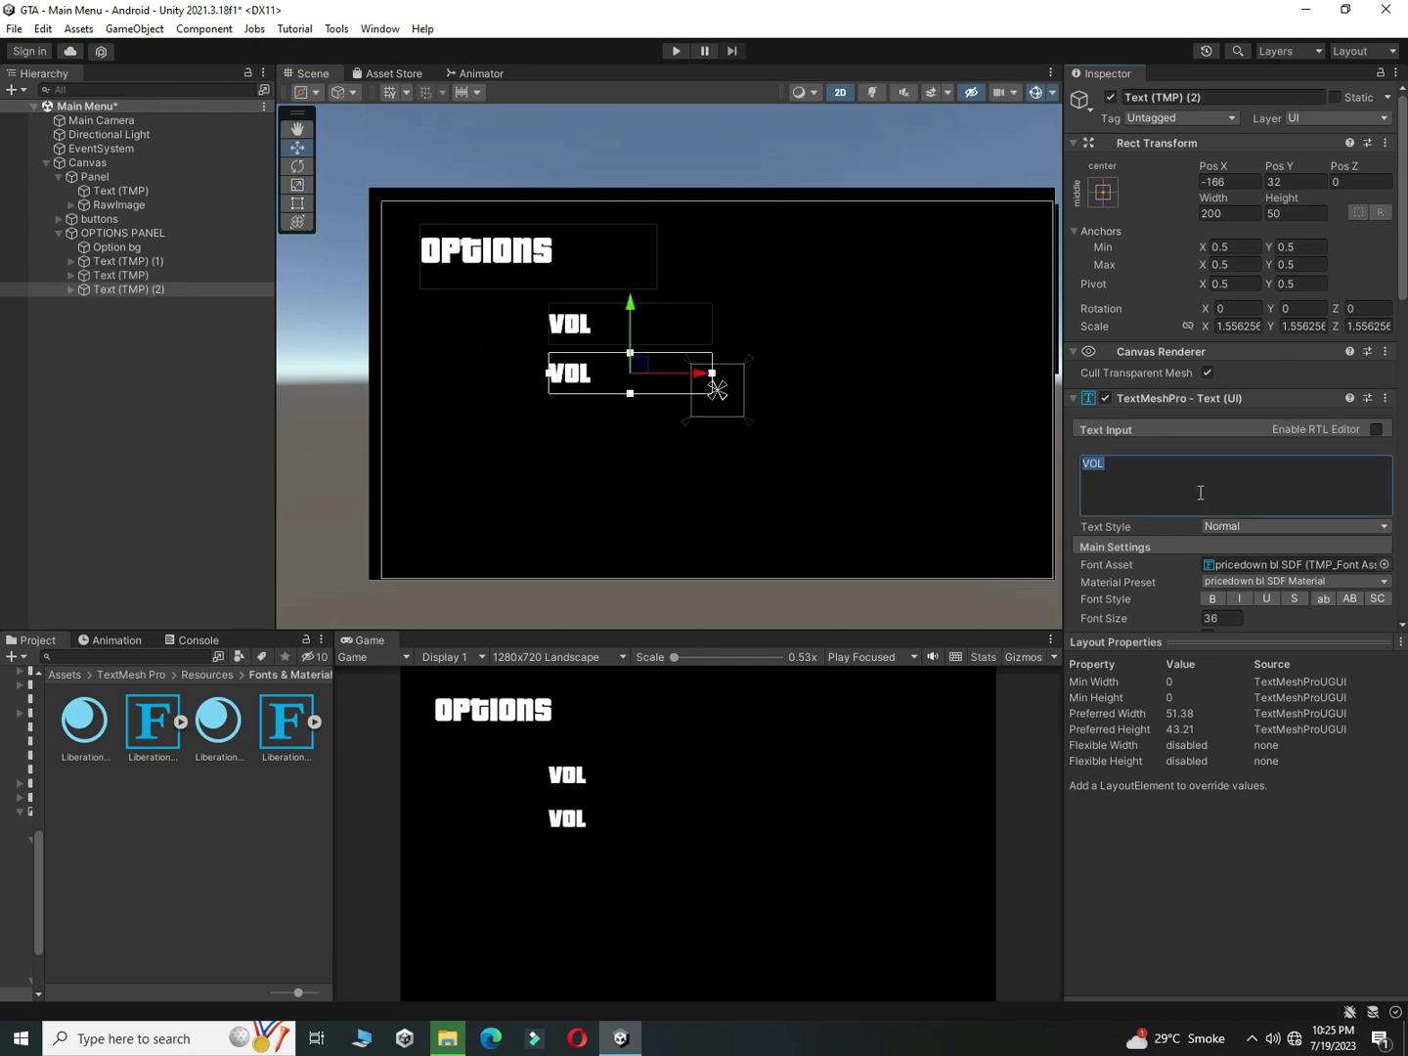
pyautogui.write('MuSIC')
# Step: Lower the MUSIC label slightly, duplicate it to about Y -95 and change the copy's text to GRAPHICS
pyautogui.moveTo(629, 308); pyautogui.dragTo(629, 380)
pyautogui.hotkey('ctrl', 'd')
pyautogui.click(1218, 479)
pyautogui.write('GRAPHICS')
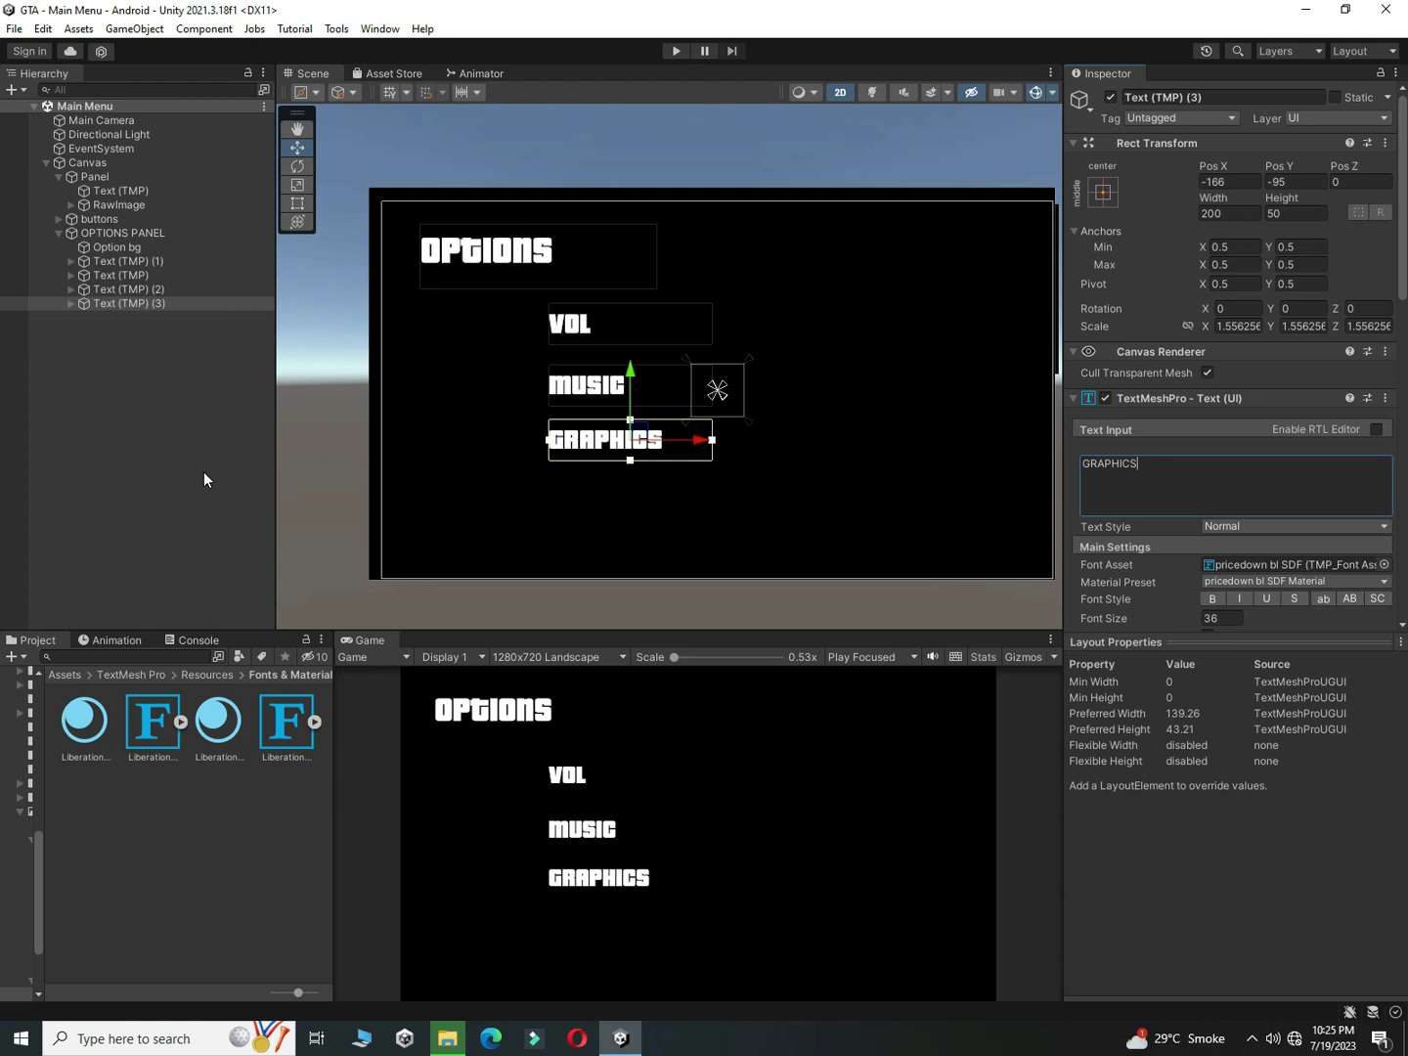
# Step: Add a Raw Image inside OPTIONS PANEL and name it "Car IMG"
pyautogui.click(91, 235)
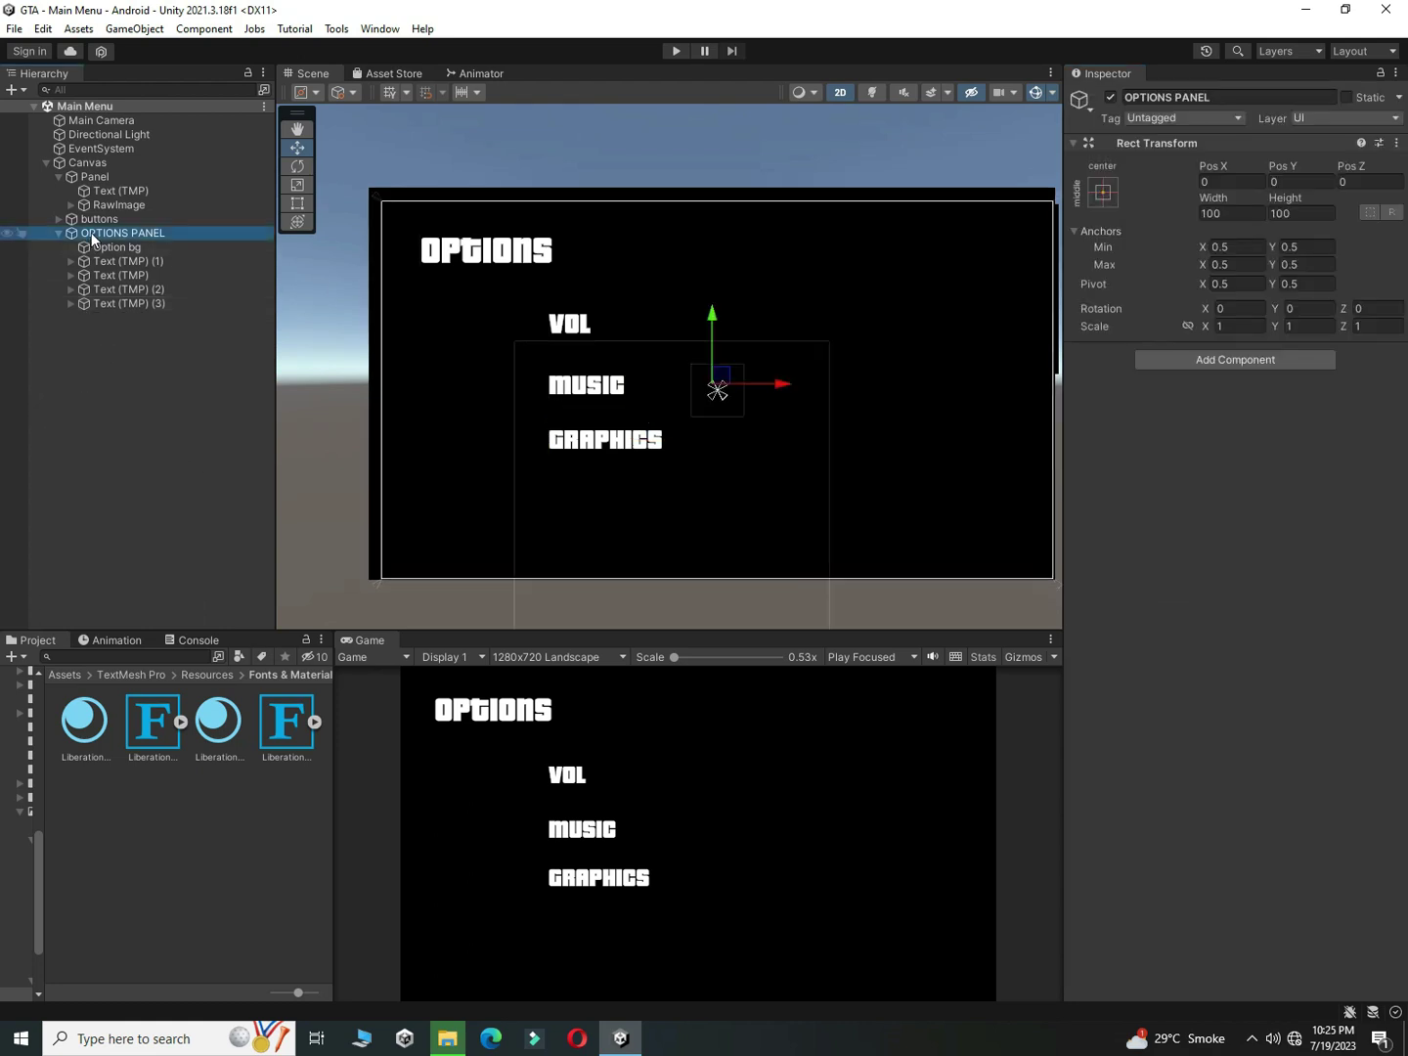
pyautogui.rightClick(92, 234)
pyautogui.moveTo(157, 594)
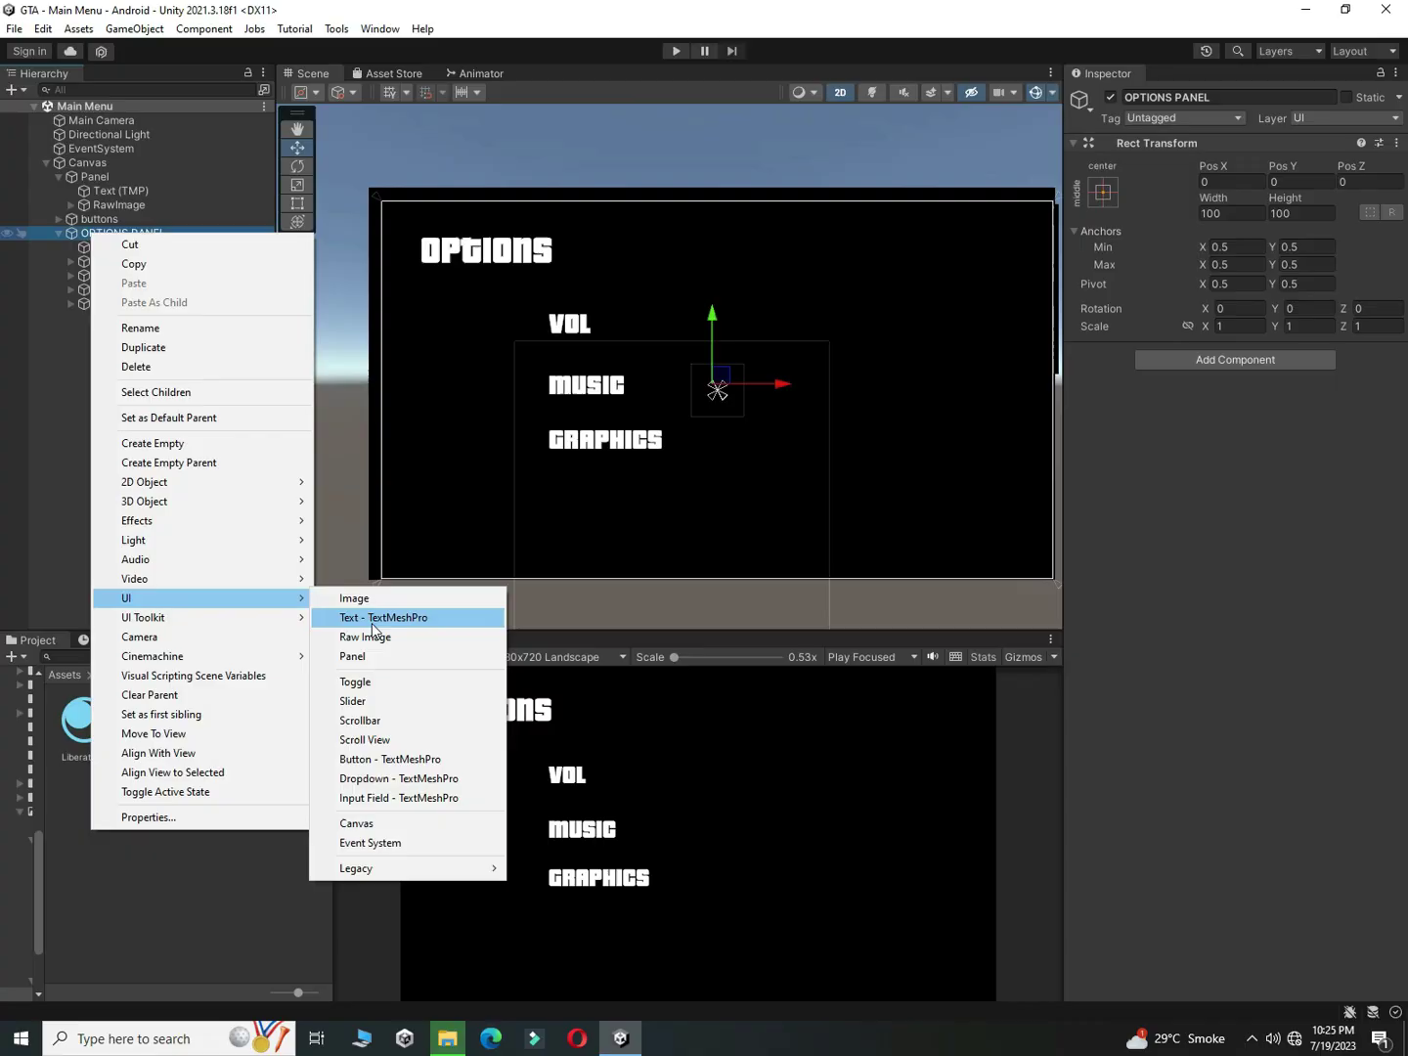
pyautogui.click(373, 553)
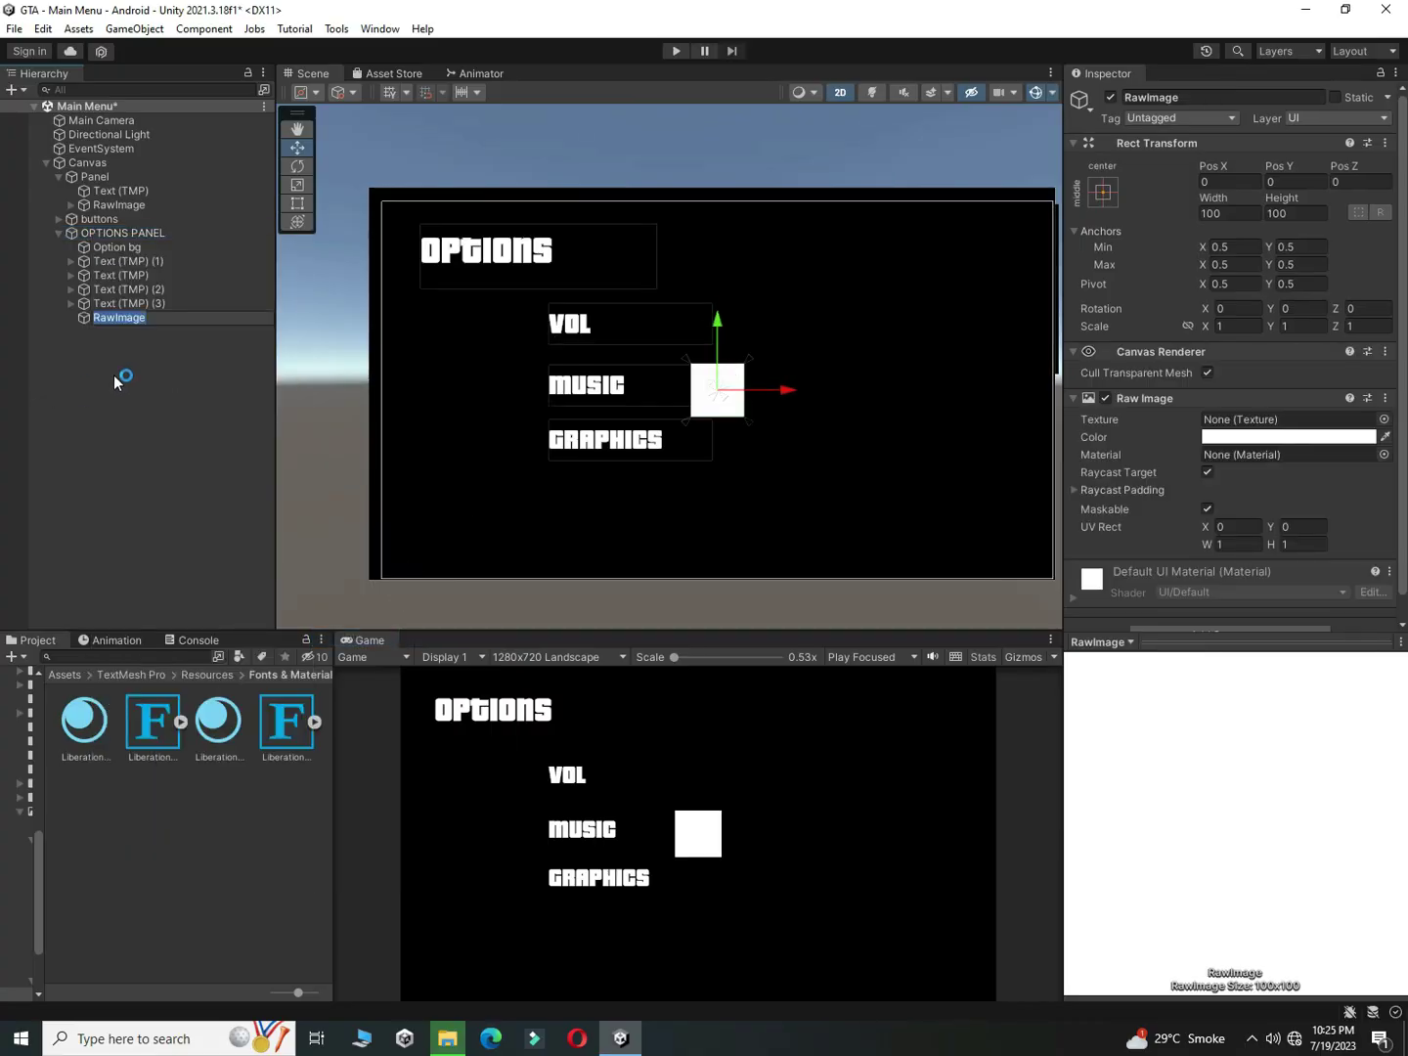
pyautogui.write('Car IMG')
pyautogui.click(152, 433)
# Step: Locate the Main Menu Assets folder and assign its "Untitled design (3)" picture as the texture of Car IMG
pyautogui.press('BackSpace')
pyautogui.press('BackSpace')
pyautogui.press('BackSpace')
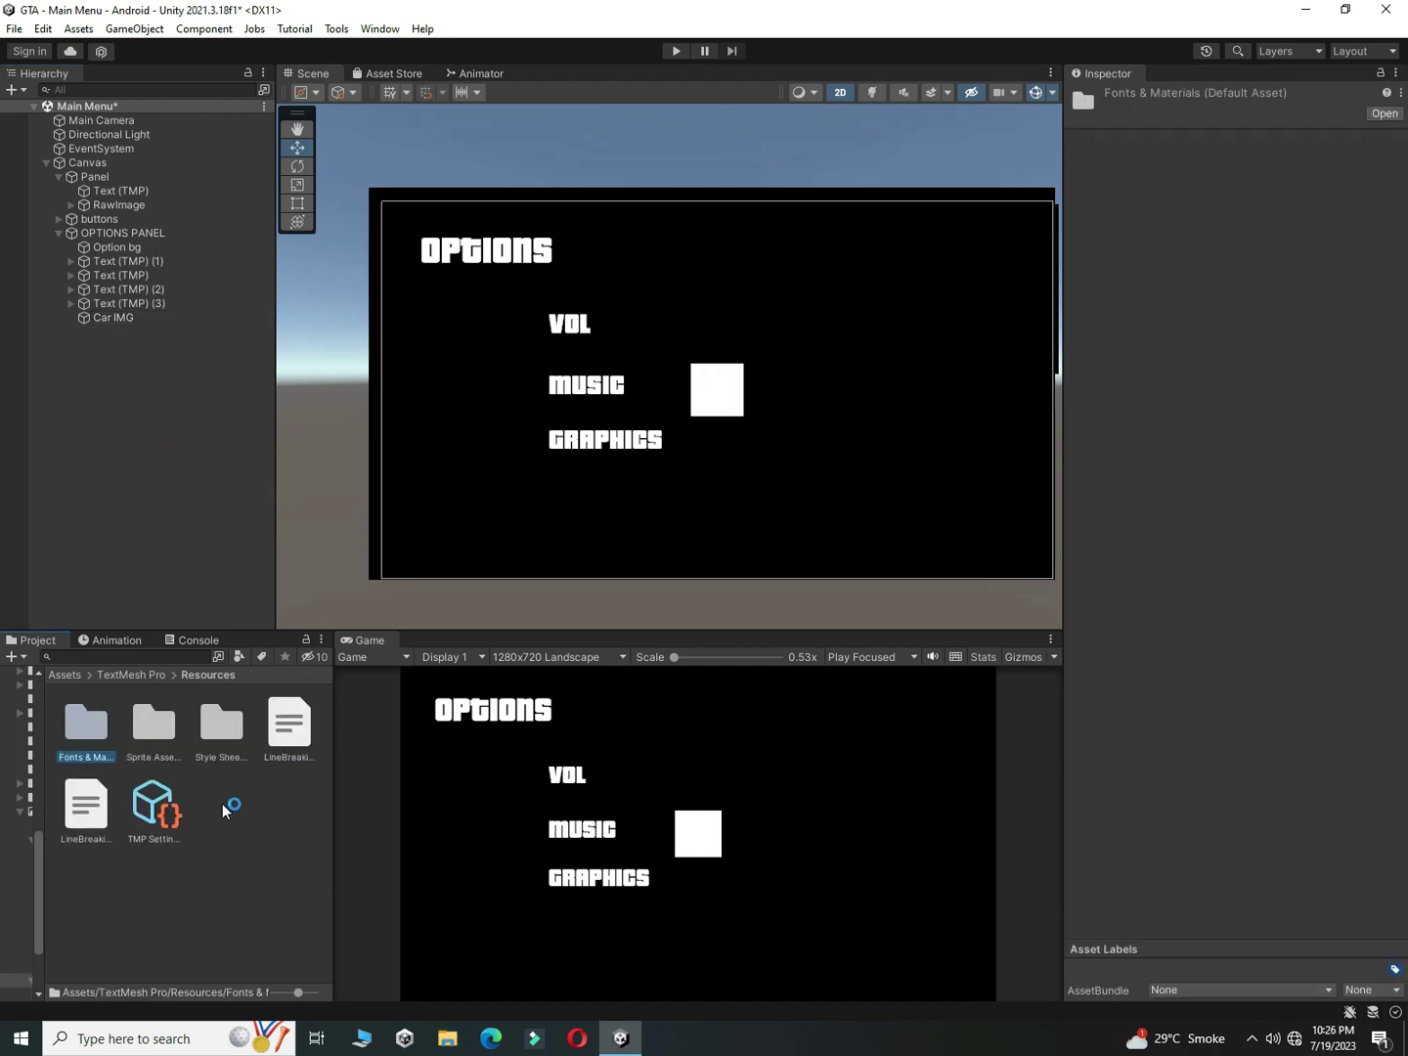
pyautogui.moveTo(331, 771); pyautogui.dragTo(688, 770)
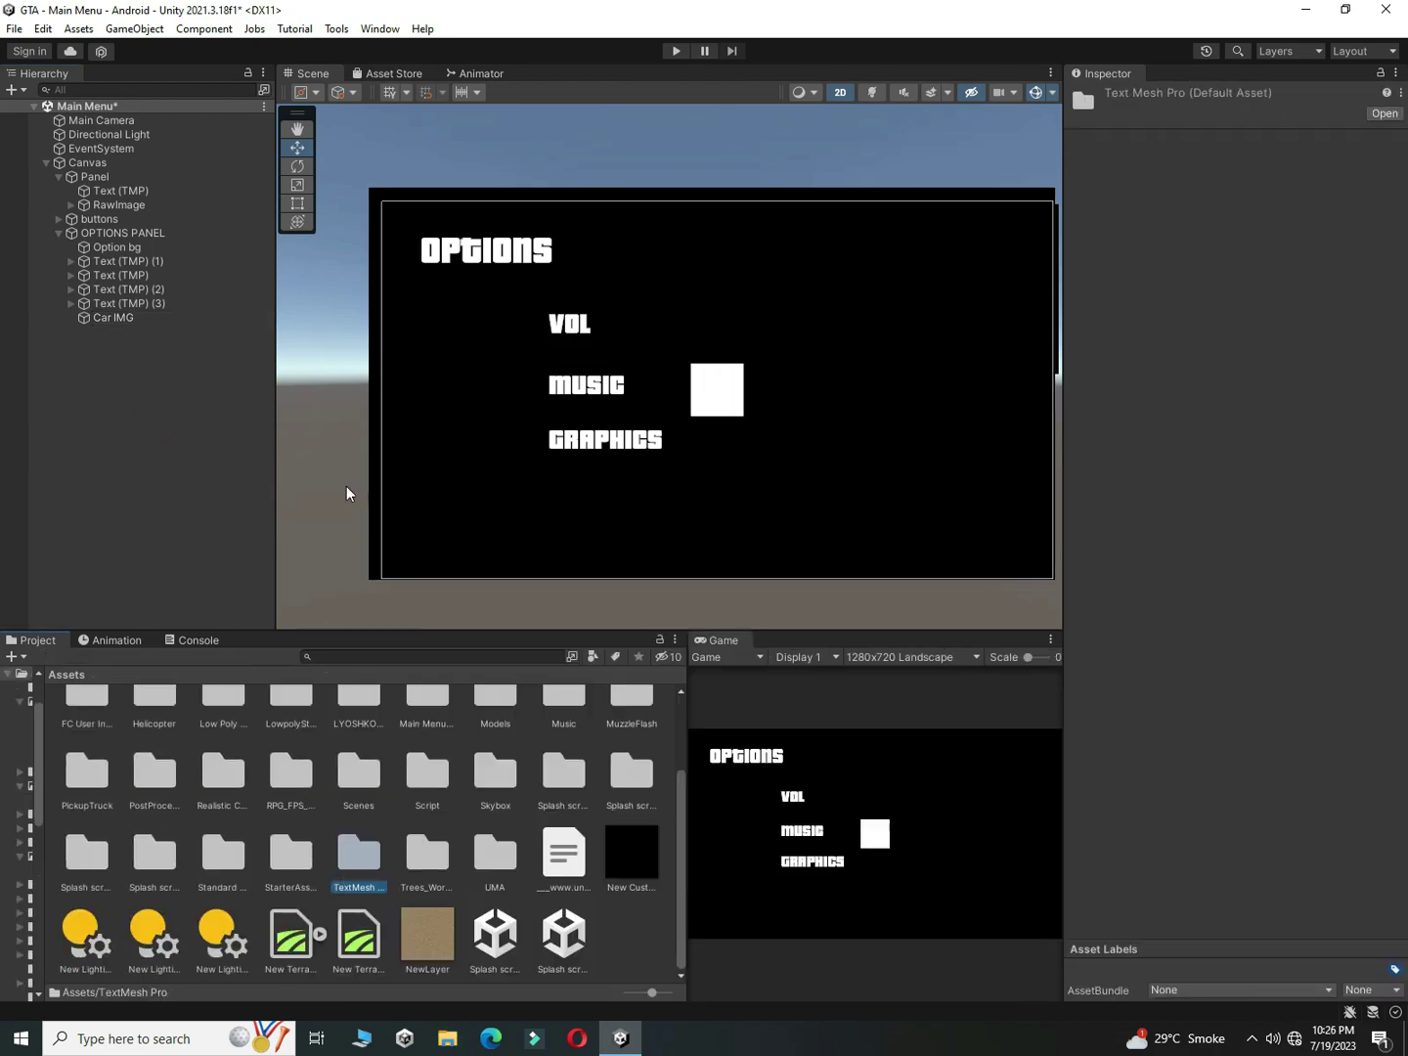
pyautogui.click(116, 204)
pyautogui.click(1290, 419)
pyautogui.click(113, 318)
pyautogui.moveTo(354, 724); pyautogui.dragTo(1305, 419)
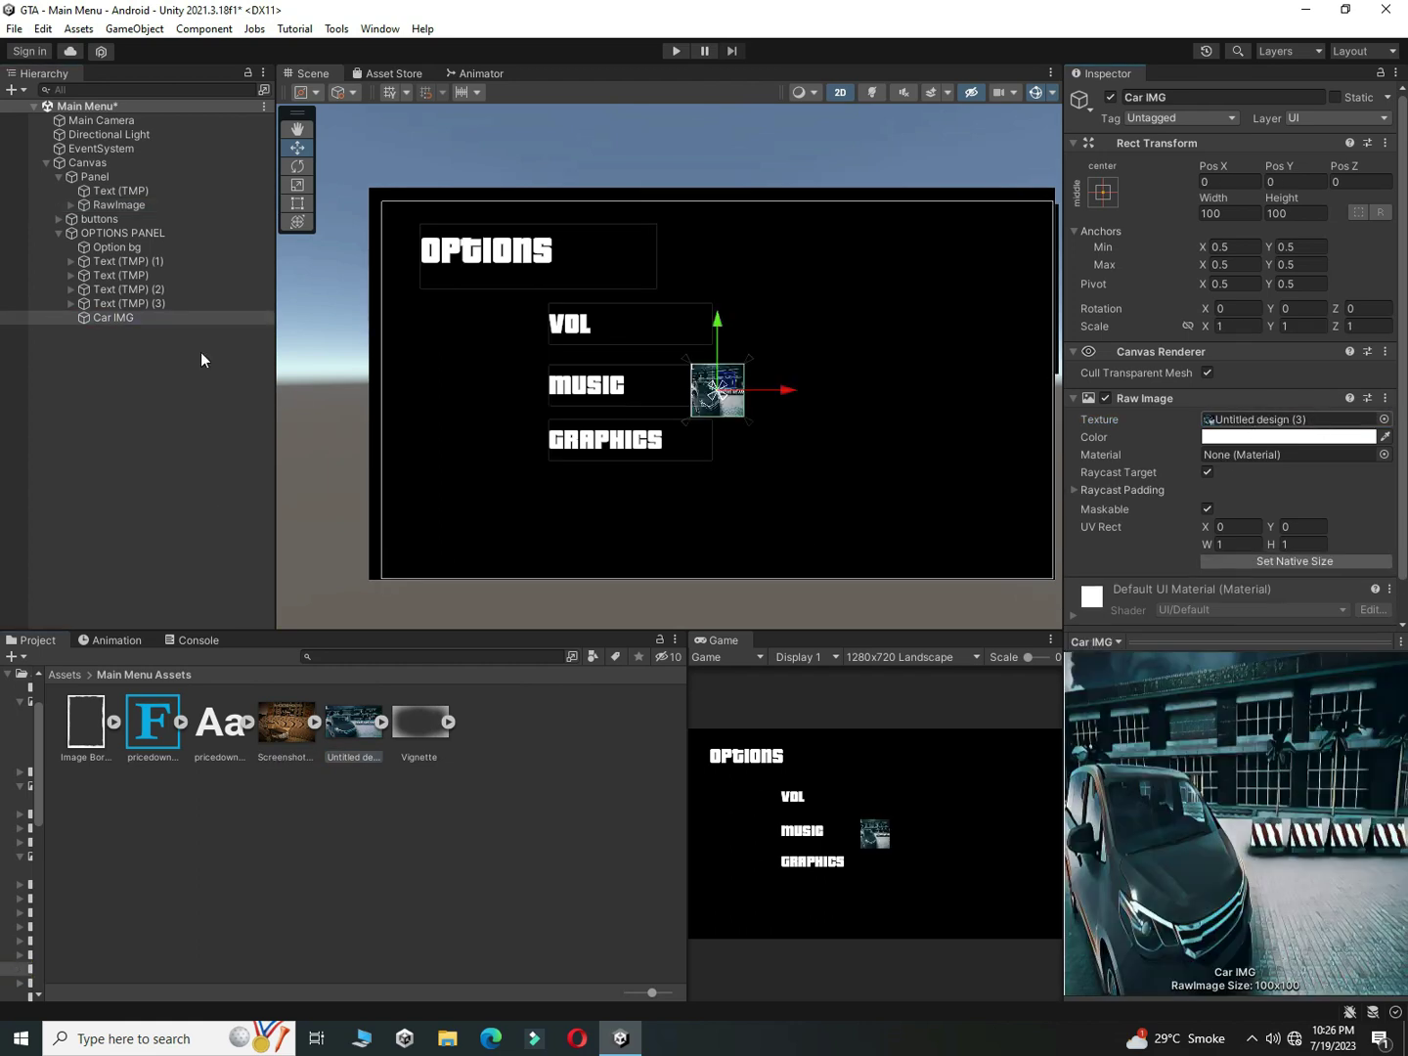
# Step: Enlarge Car IMG to a scale of about 5.06 by 2.81 and place it in the options panel's upper right corner
pyautogui.press('r')
pyautogui.moveTo(790, 390); pyautogui.dragTo(865, 389)
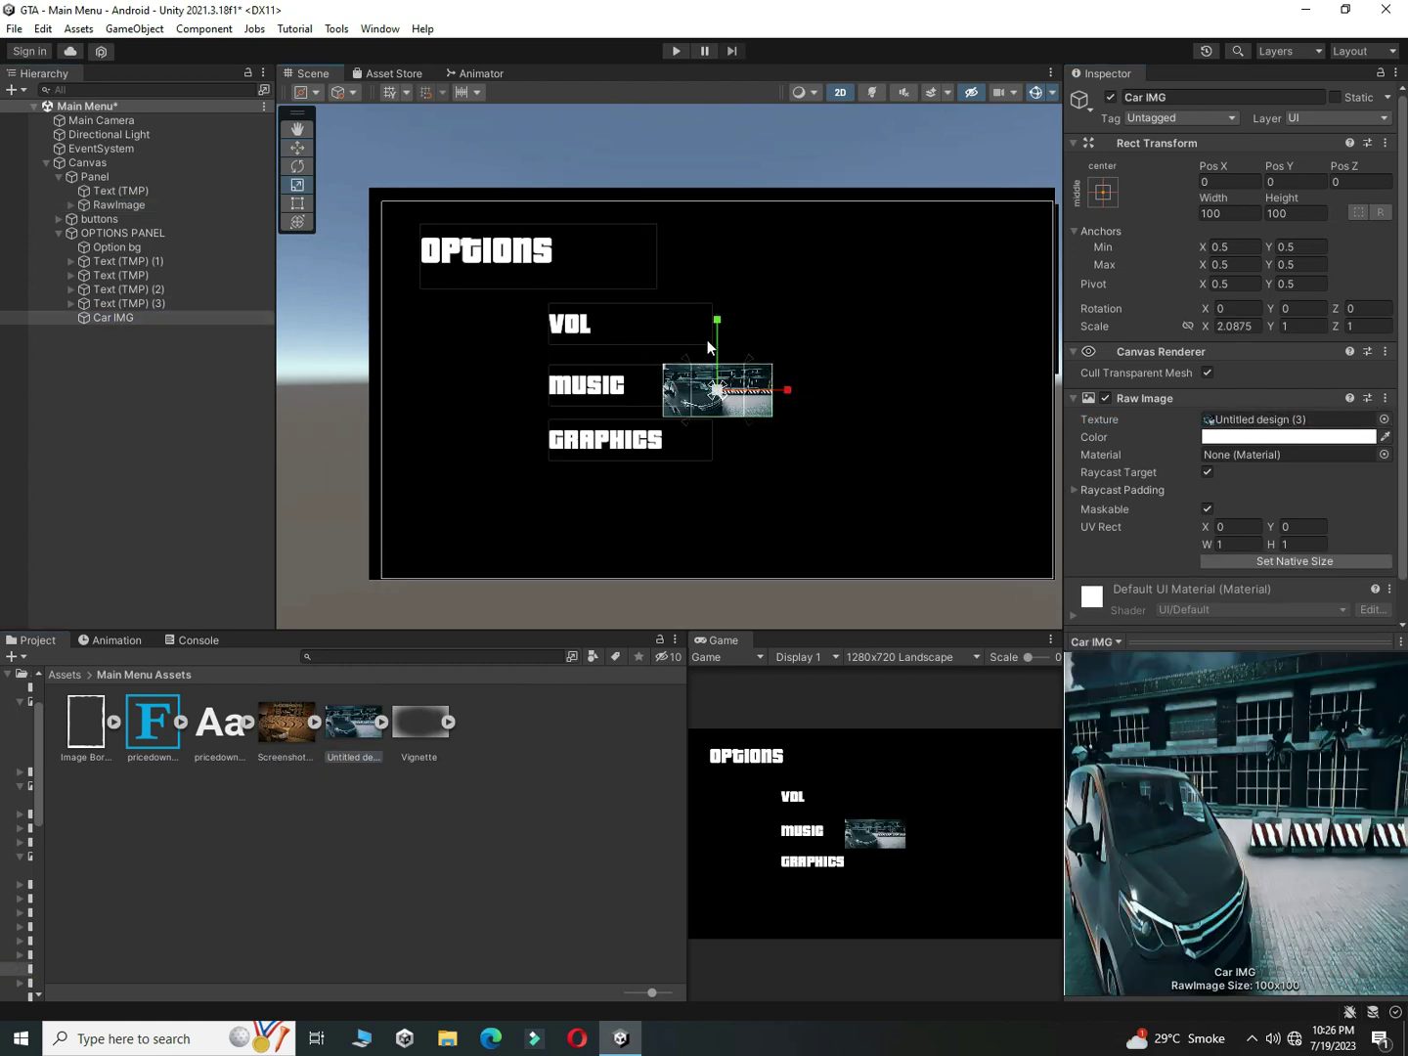
pyautogui.moveTo(721, 328); pyautogui.dragTo(720, 278)
pyautogui.moveTo(788, 390); pyautogui.dragTo(977, 354)
pyautogui.press('w')
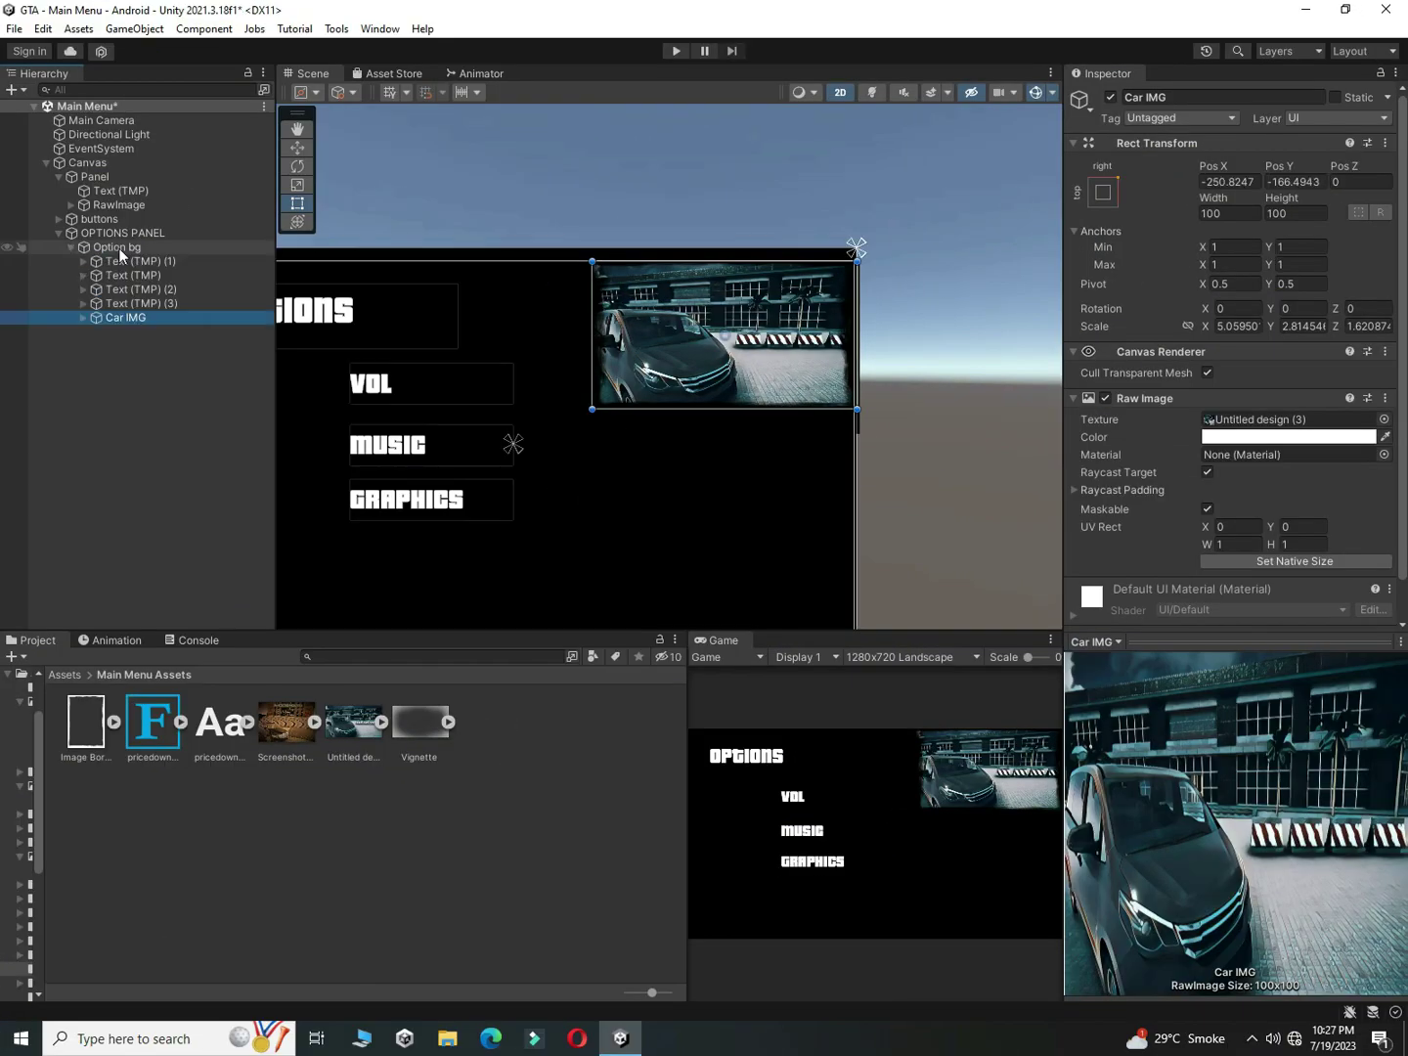
# Step: Create an empty object named "Vol" inside Option bg and move the VOL text into it
pyautogui.click(75, 248)
pyautogui.click(73, 249)
pyautogui.rightClick(131, 244)
pyautogui.click(217, 455)
pyautogui.write('Vol')
pyautogui.click(208, 462)
pyautogui.click(150, 248)
pyautogui.click(151, 261)
pyautogui.click(151, 274)
pyautogui.moveTo(149, 274); pyautogui.dragTo(142, 330)
# Step: Add a Slider as a child of the Vol object
pyautogui.rightClick(127, 319)
pyautogui.moveTo(328, 688)
pyautogui.click(397, 790)
pyautogui.press('Return')
# Step: Scale the volume slider to about 2.23 and place it beside the VOL label at about X -17, Y 119
pyautogui.press('r')
pyautogui.moveTo(514, 444); pyautogui.dragTo(631, 446)
pyautogui.press('w')
pyautogui.moveTo(513, 377); pyautogui.dragTo(513, 316)
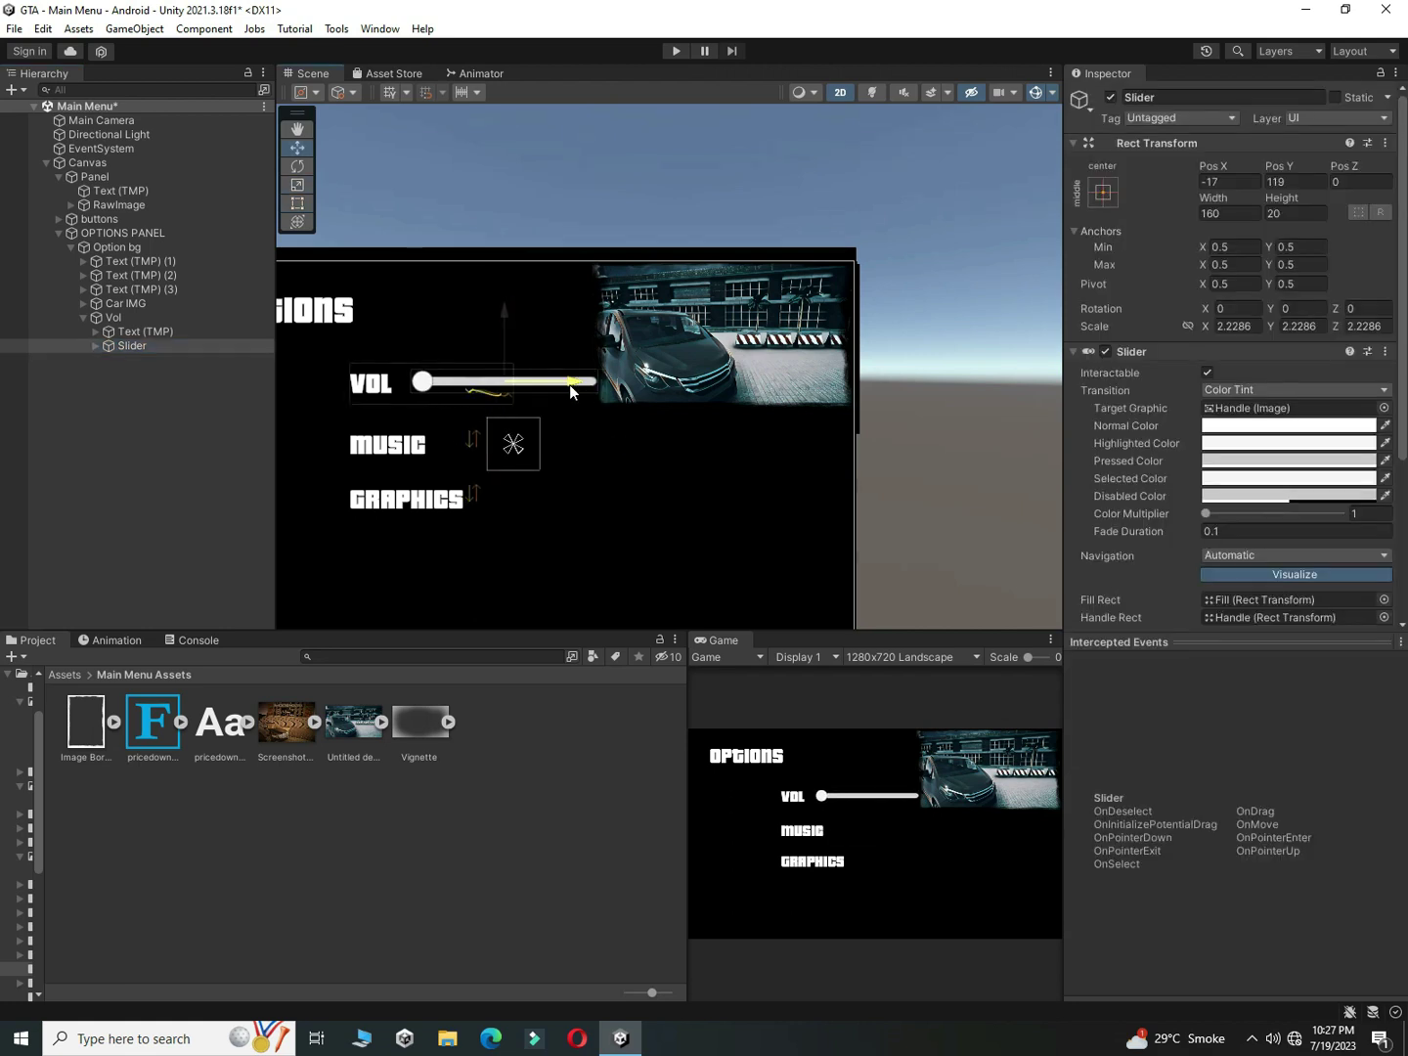
pyautogui.hotkey('shift', 'space')
pyautogui.hotkey('shift', 'space')
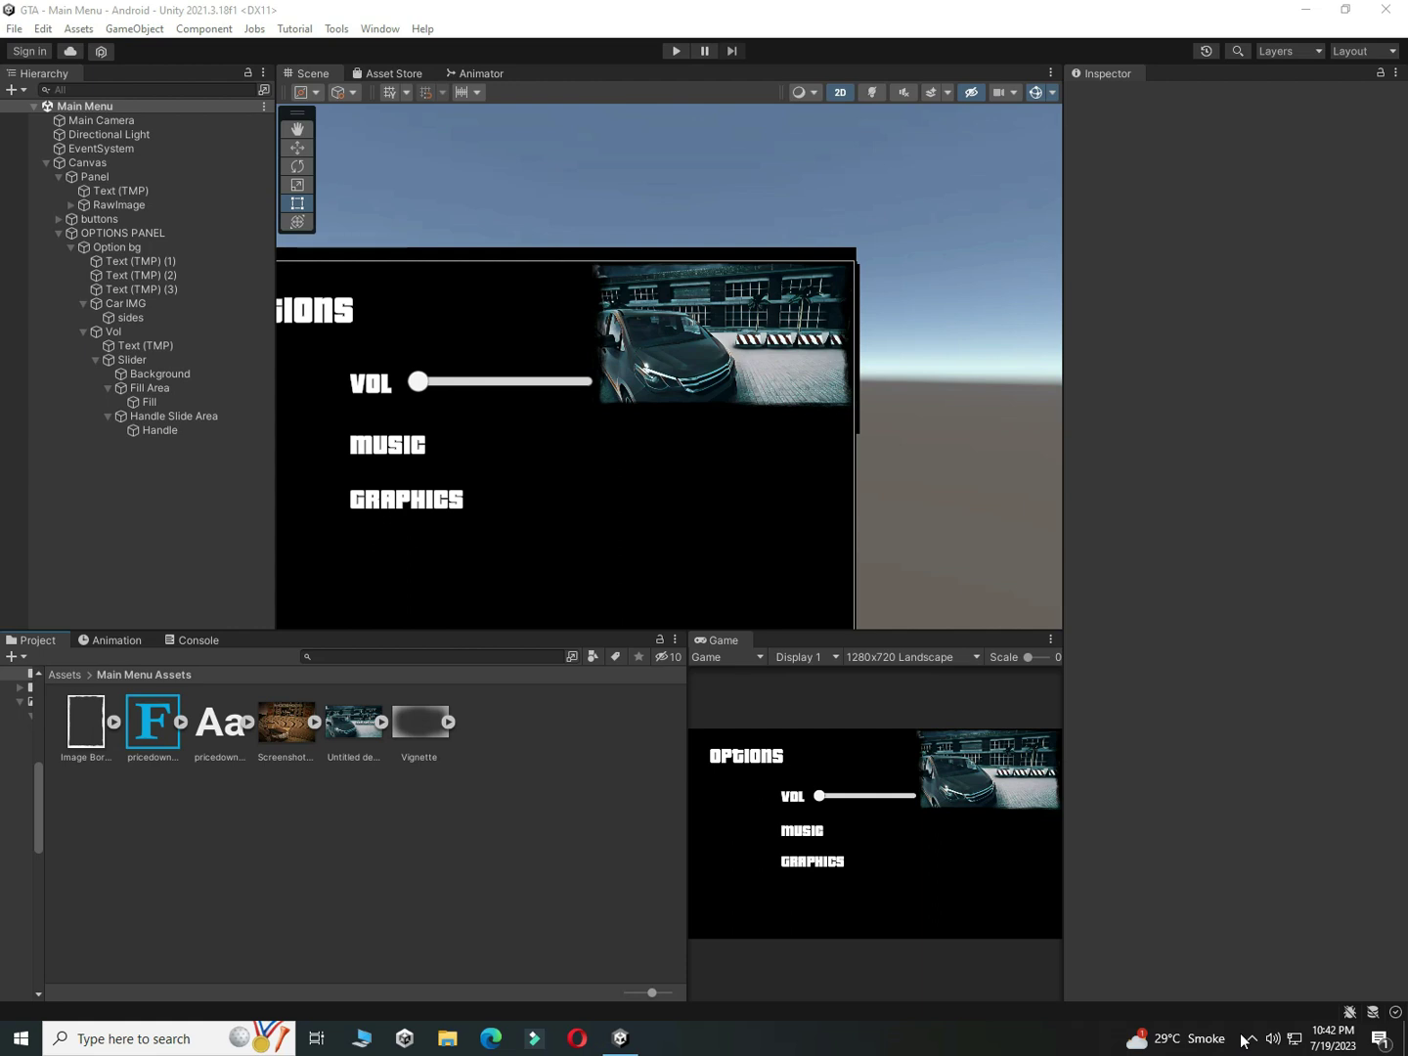
pyautogui.click(1252, 1038)
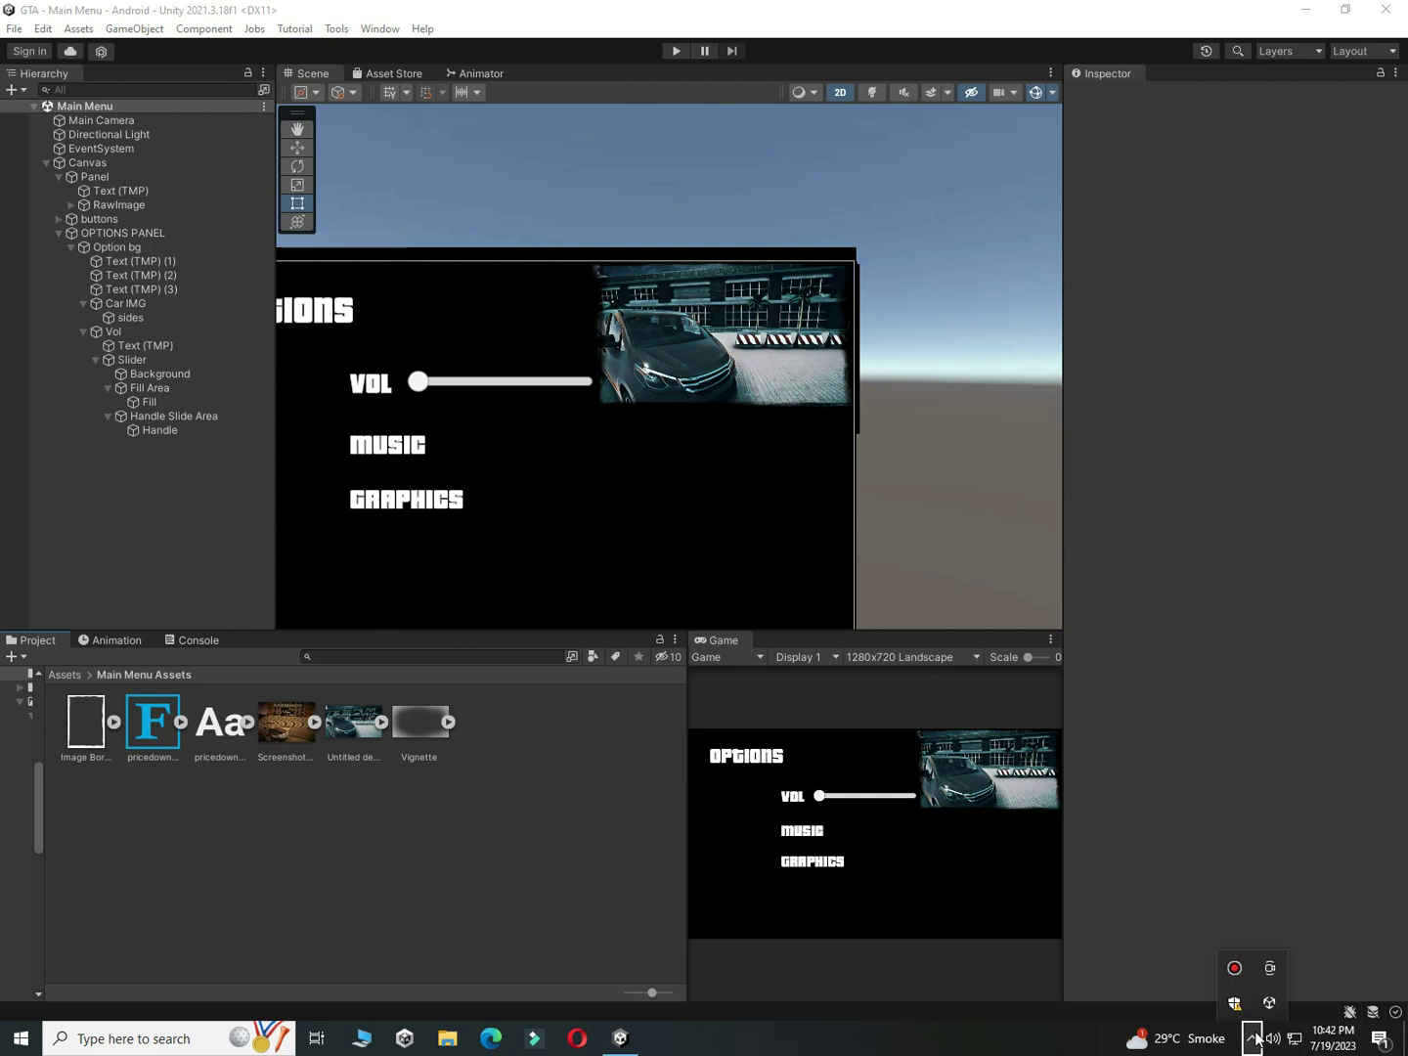
pyautogui.click(422, 385)
# Step: Create an empty object in the scene and name it "Music"
pyautogui.click(95, 360)
pyautogui.click(118, 380)
pyautogui.rightClick(118, 383)
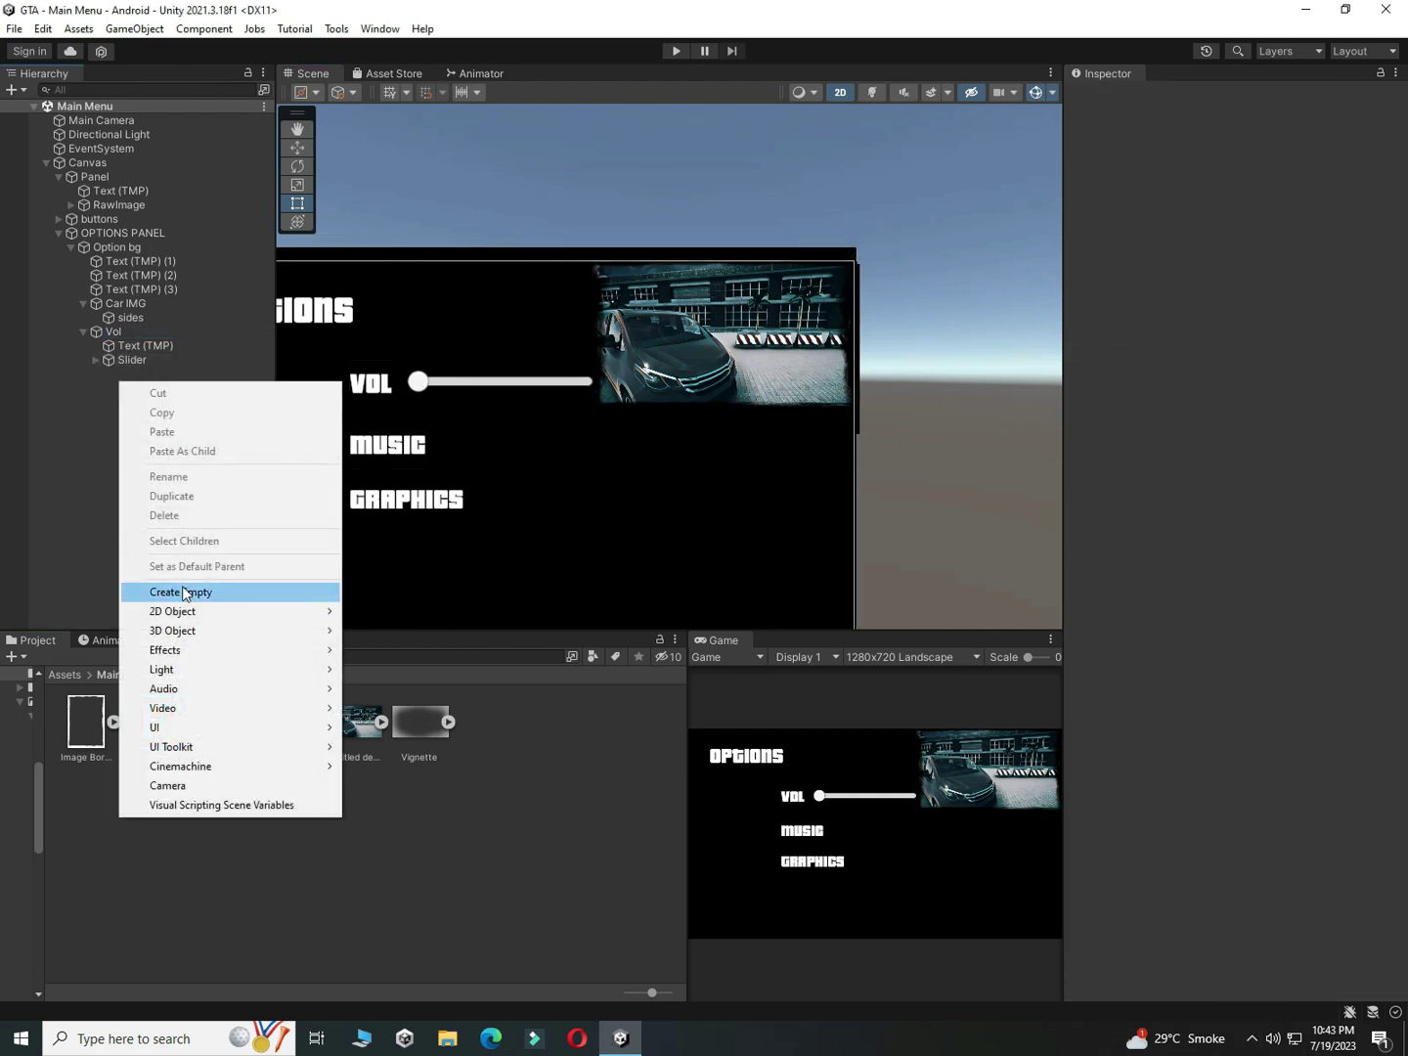
pyautogui.click(182, 592)
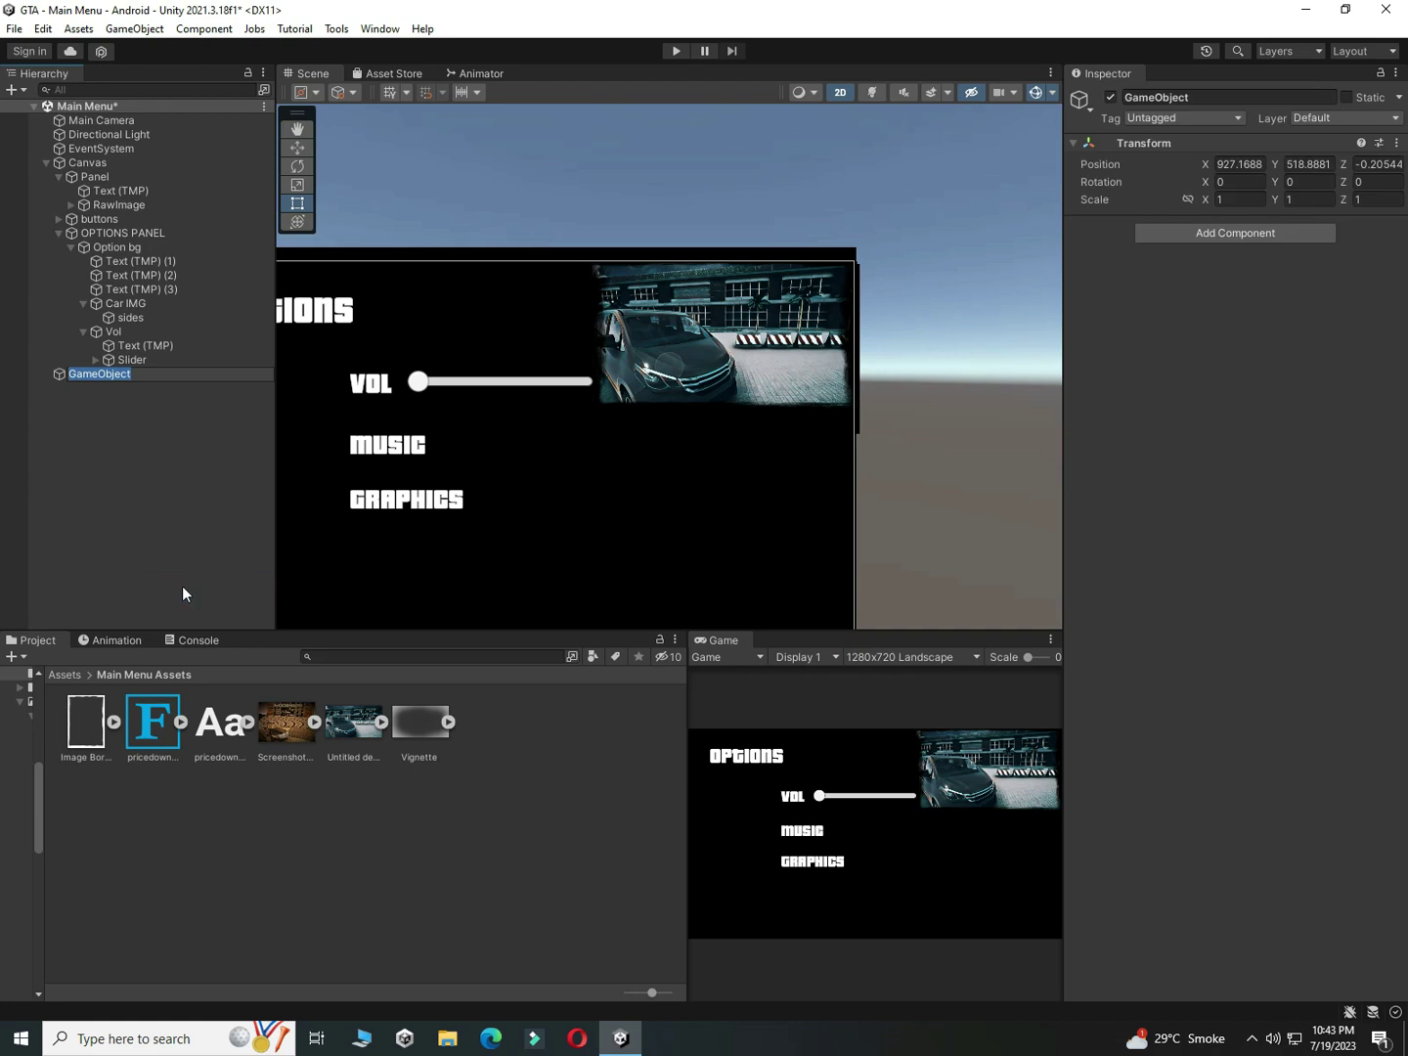
pyautogui.write('Music')
pyautogui.click(158, 485)
# Step: Duplicate the volume slider, nest the copy in Music under Vol, and lower it to the MUSIC label's row
pyautogui.click(133, 357)
pyautogui.moveTo(133, 360); pyautogui.dragTo(88, 375)
pyautogui.hotkey('ctrl', 's')
pyautogui.press('w')
pyautogui.moveTo(506, 331); pyautogui.dragTo(502, 397)
pyautogui.hotkey('ctrl', 'z')
pyautogui.moveTo(566, 456); pyautogui.dragTo(556, 457)
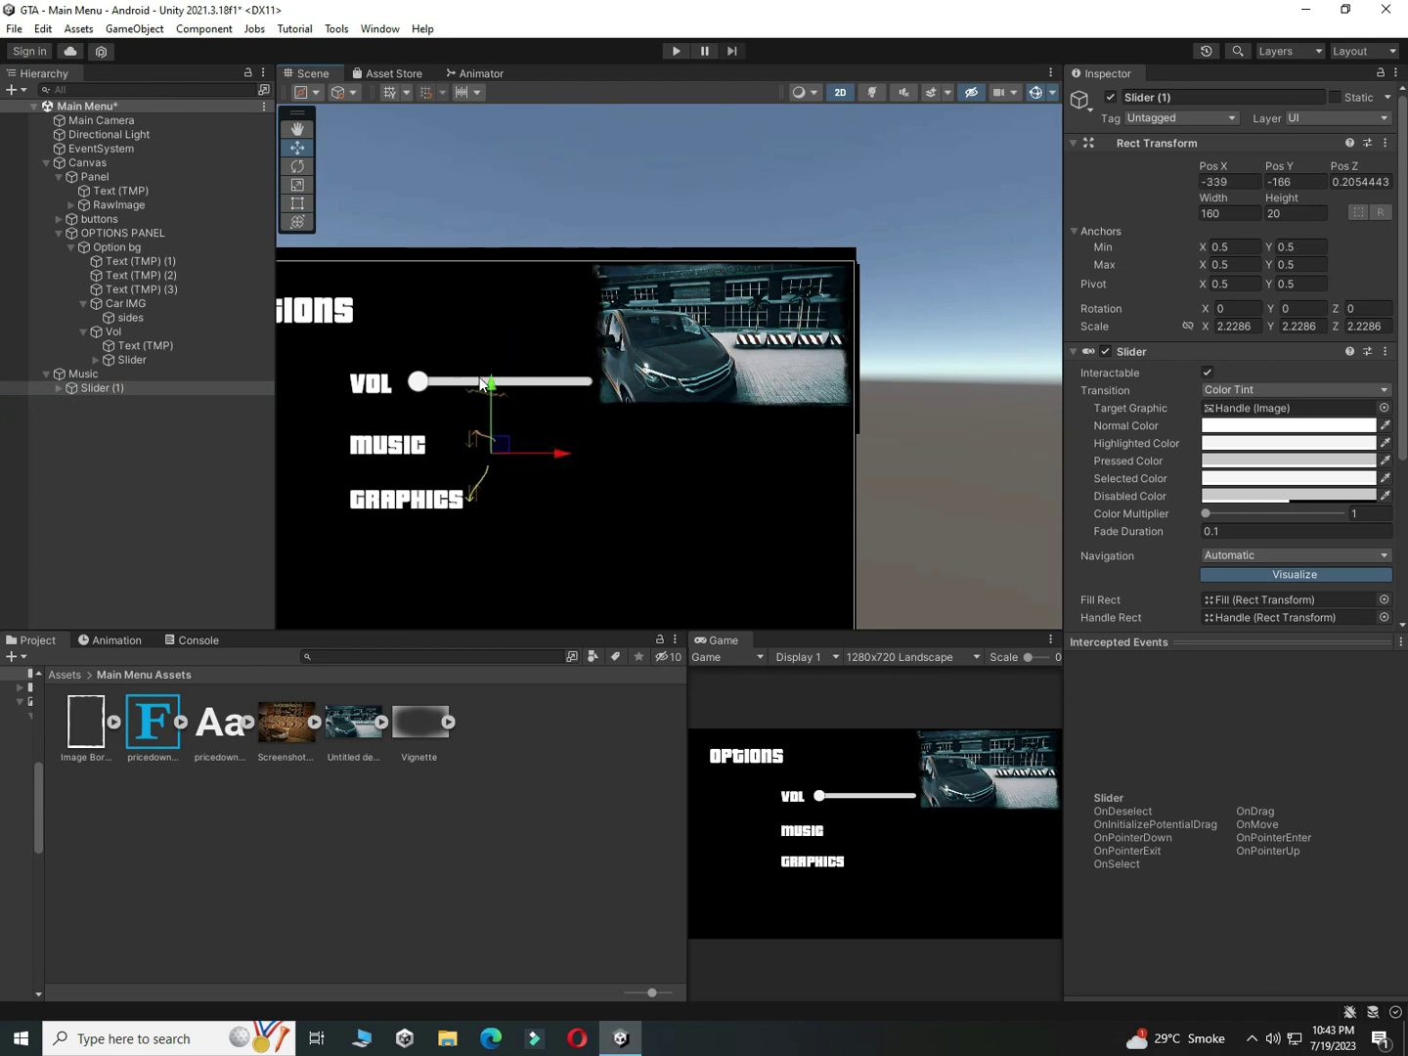
pyautogui.click(112, 374)
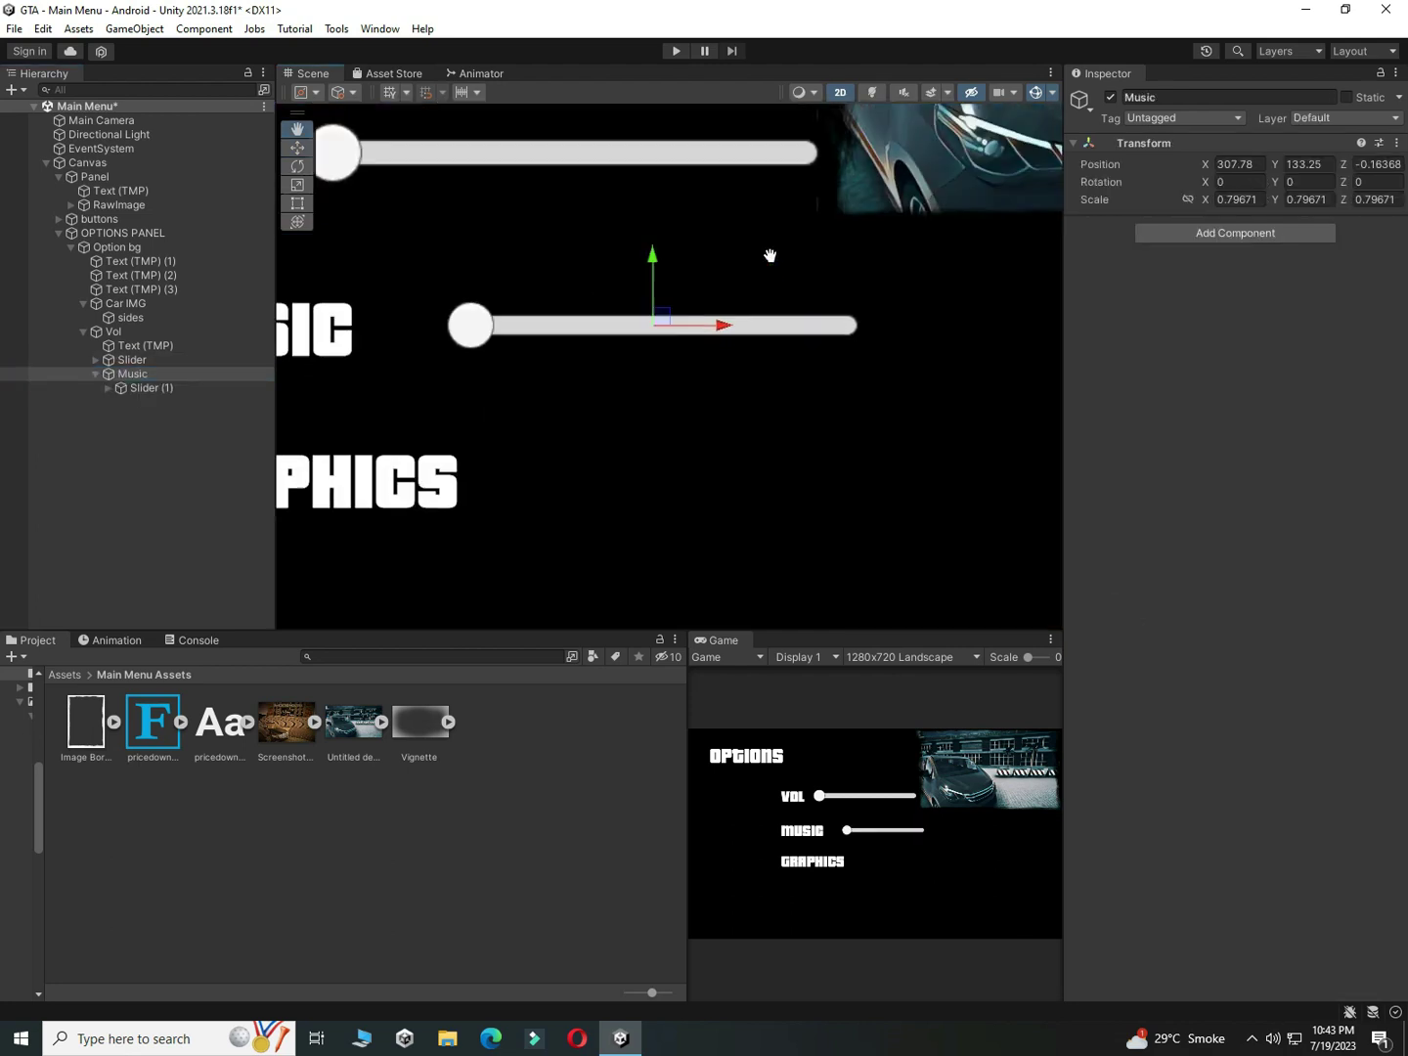
# Step: Shift the Music object left so its slider starts just after the MUSIC label
pyautogui.moveTo(771, 255); pyautogui.dragTo(834, 340, button='middle')
pyautogui.click(779, 415)
pyautogui.hotkey('ctrl', 'z')
pyautogui.moveTo(782, 411); pyautogui.dragTo(707, 410)
pyautogui.moveTo(714, 303); pyautogui.dragTo(862, 323, button='middle')
# Step: Shrink the volume slider slightly and shift it a little to the right
pyautogui.click(96, 360)
pyautogui.click(109, 418)
pyautogui.click(96, 359)
pyautogui.click(128, 359)
pyautogui.press('r')
pyautogui.moveTo(772, 257); pyautogui.dragTo(760, 260)
pyautogui.press('w')
pyautogui.moveTo(834, 261)
pyautogui.mouseDown()
pyautogui.moveTo(855, 263)
pyautogui.moveTo(773, 269)
pyautogui.moveTo(847, 260)
pyautogui.mouseUp()
# Step: Change the VOL label's text to VOLUME and shift it left to about X -196
pyautogui.click(117, 332)
pyautogui.click(128, 346)
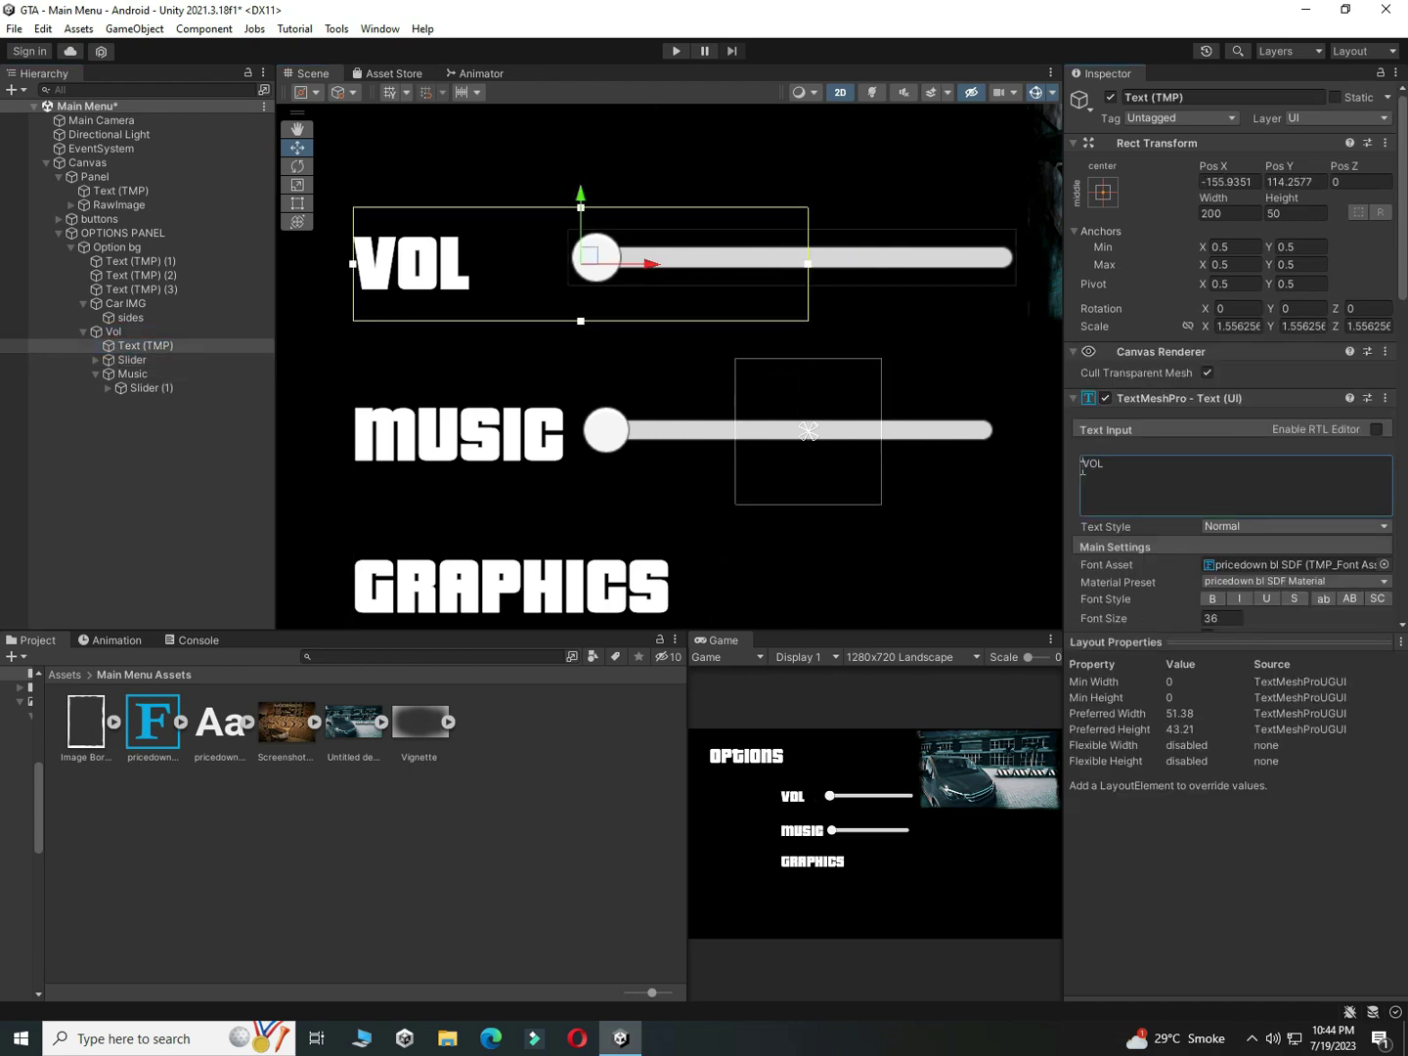
pyautogui.click(1082, 467)
pyautogui.press('BackSpace')
pyautogui.press('BackSpace')
pyautogui.press('BackSpace')
pyautogui.press('BackSpace')
pyautogui.click(1114, 458)
pyautogui.write('UME')
pyautogui.moveTo(638, 266); pyautogui.dragTo(580, 271)
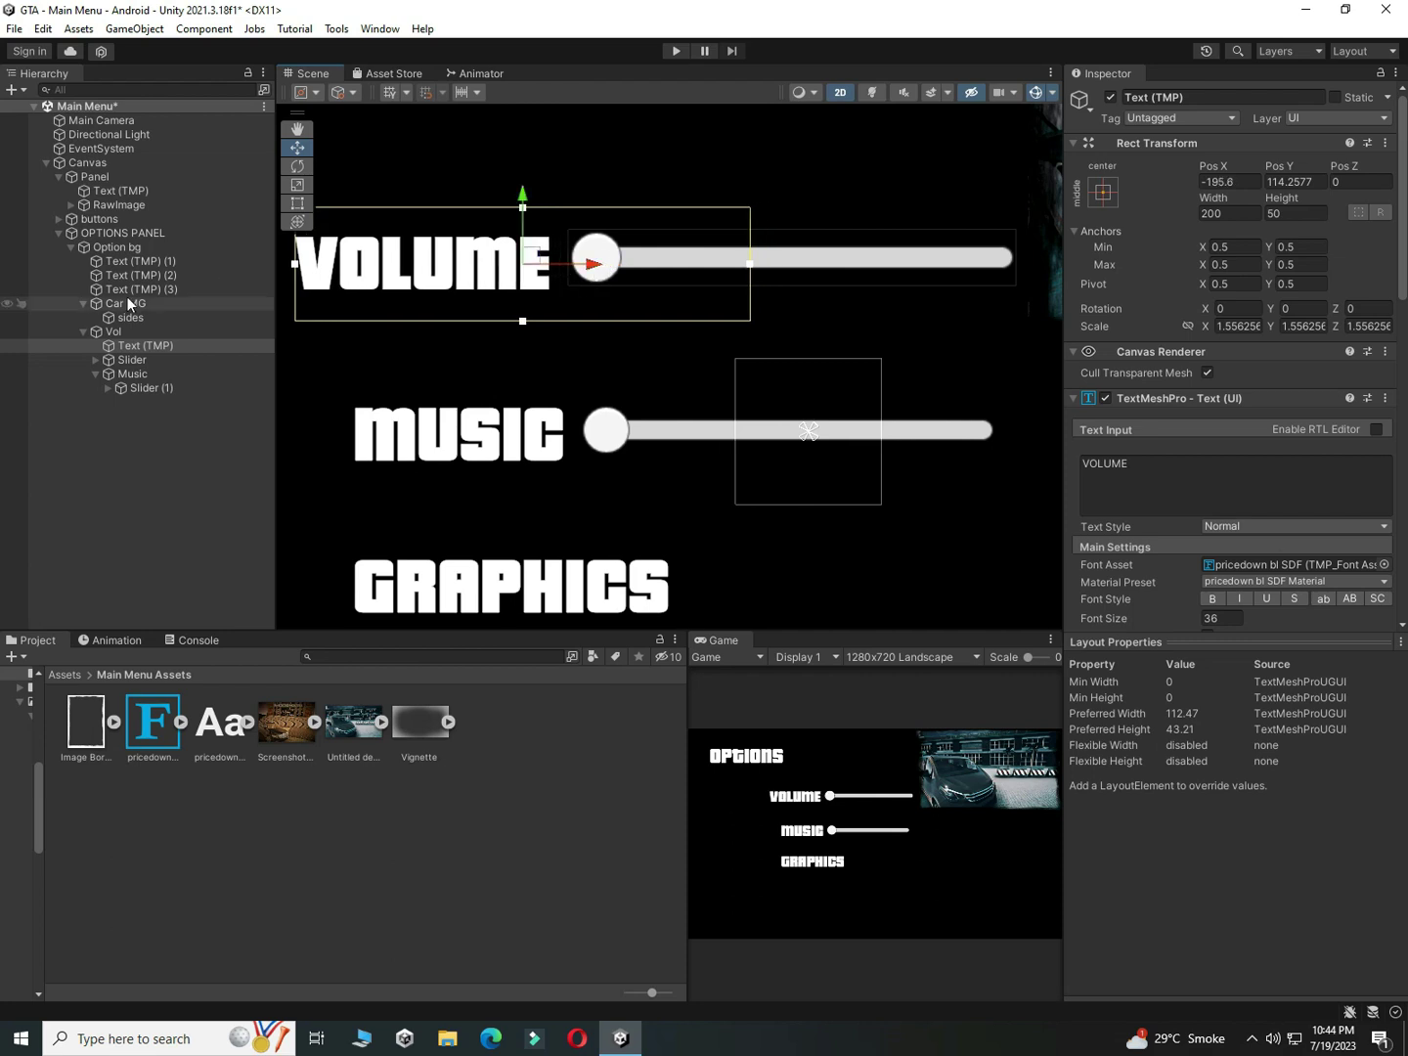
# Step: Move the MUSIC label into the Music object and align it beneath the VOLUME label
pyautogui.click(469, 432)
pyautogui.click(136, 385)
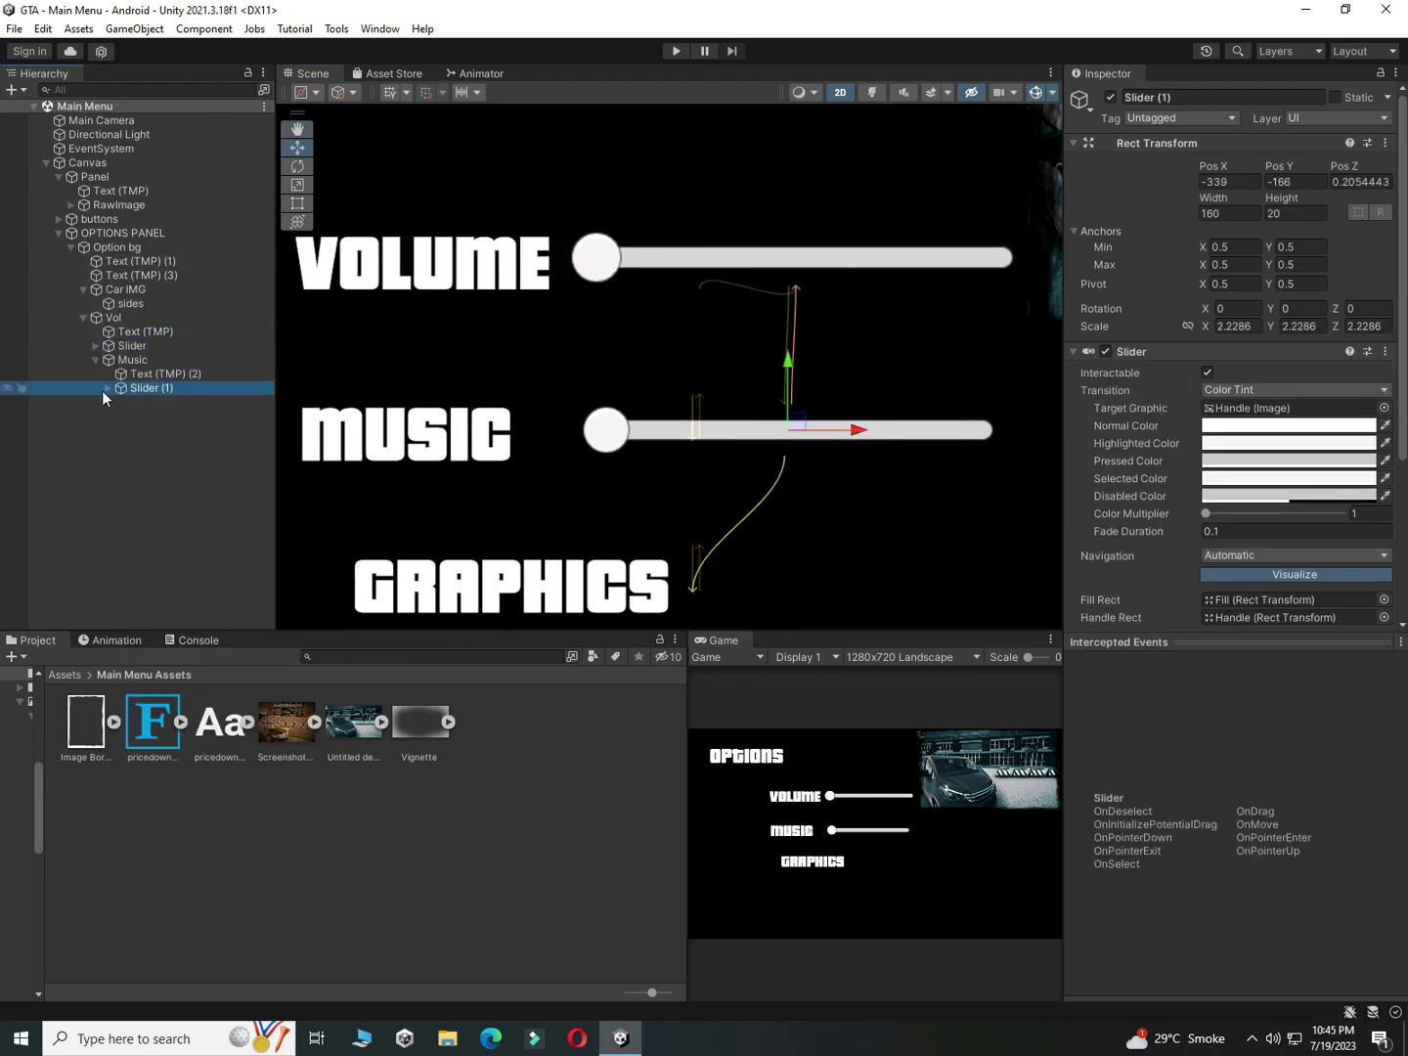
# Step: Try to scale the Background of the music slider, and save the scene
pyautogui.click(106, 388)
pyautogui.click(157, 403)
pyautogui.press('r')
pyautogui.moveTo(789, 432); pyautogui.dragTo(795, 443)
pyautogui.hotkey('ctrl', 's')
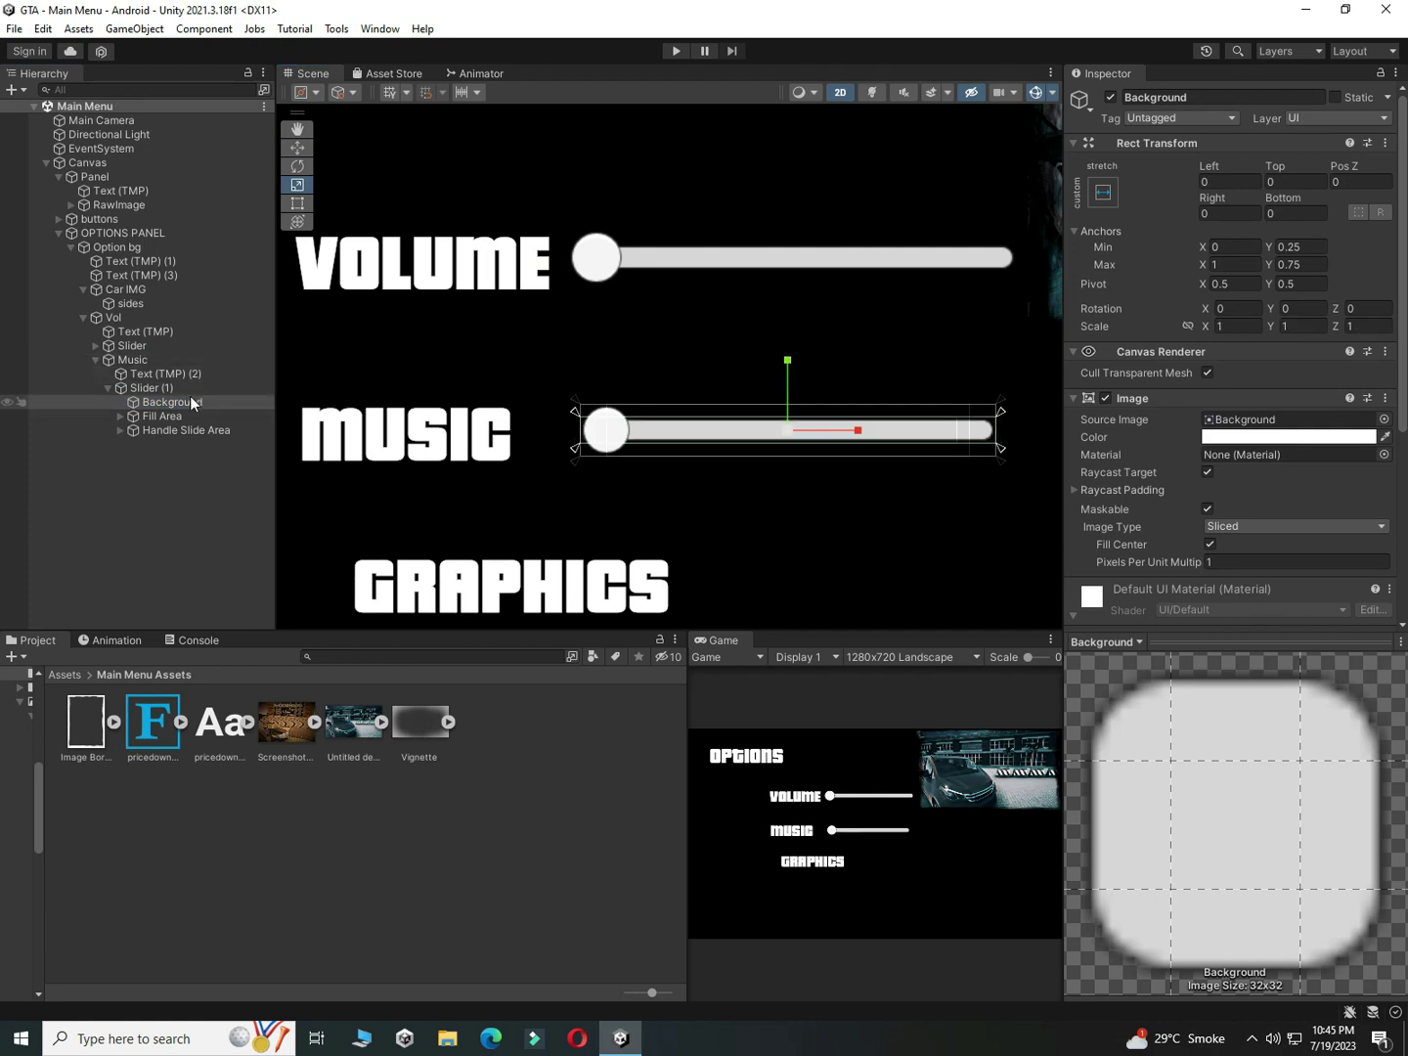
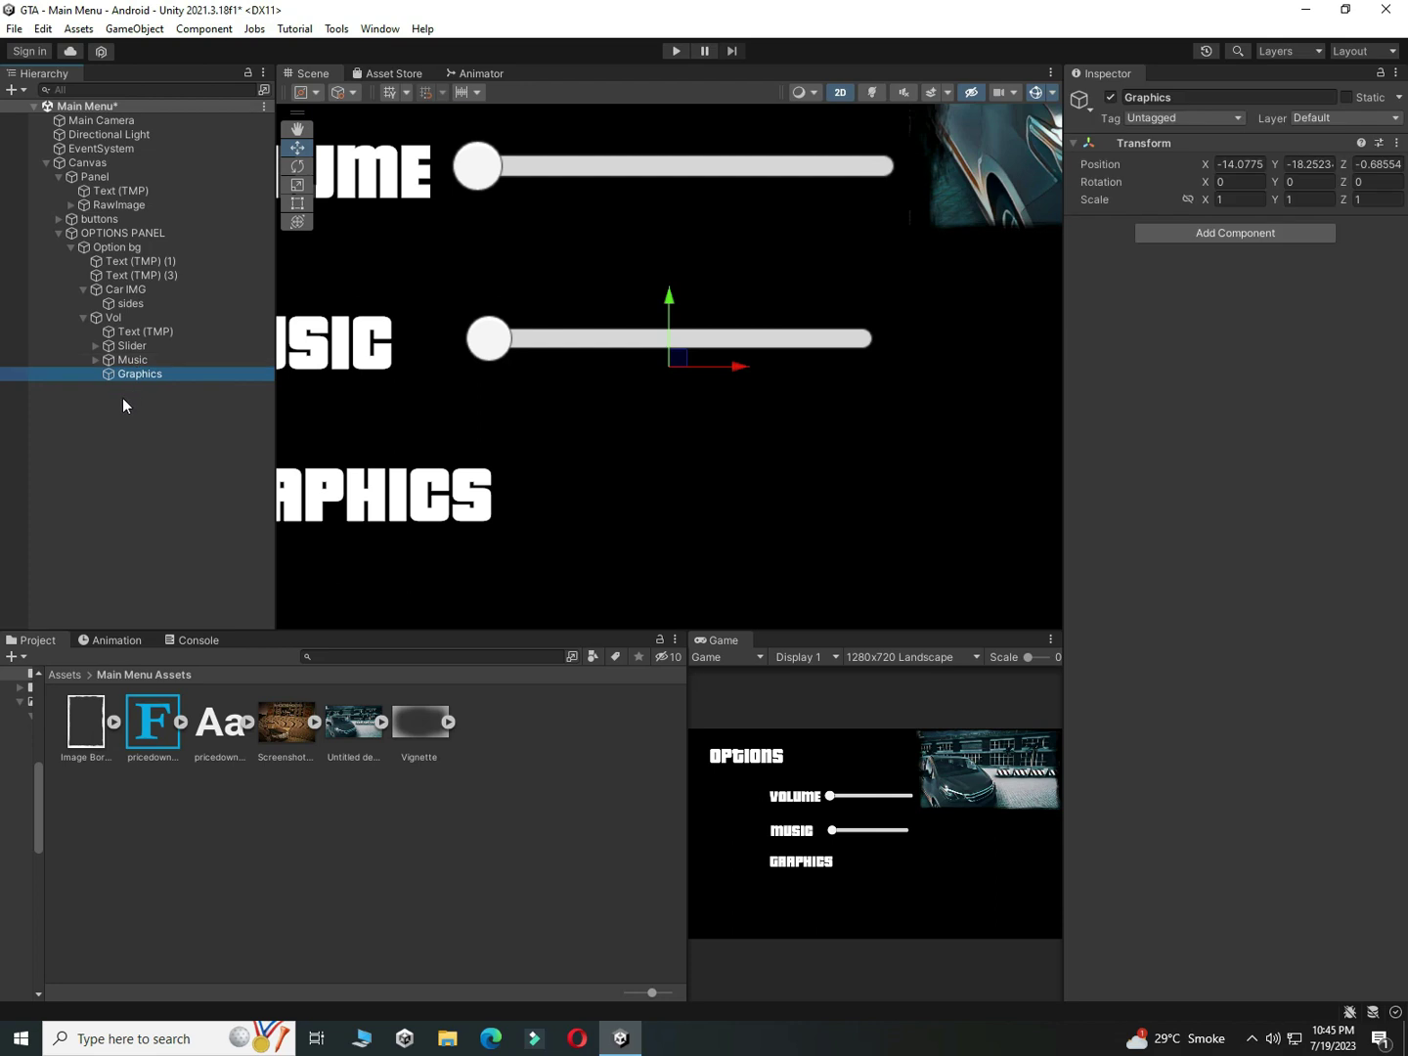
# Step: Move the Graphics object out of Vol into Option bg and add a TextMeshPro dropdown to the scene
pyautogui.click(126, 386)
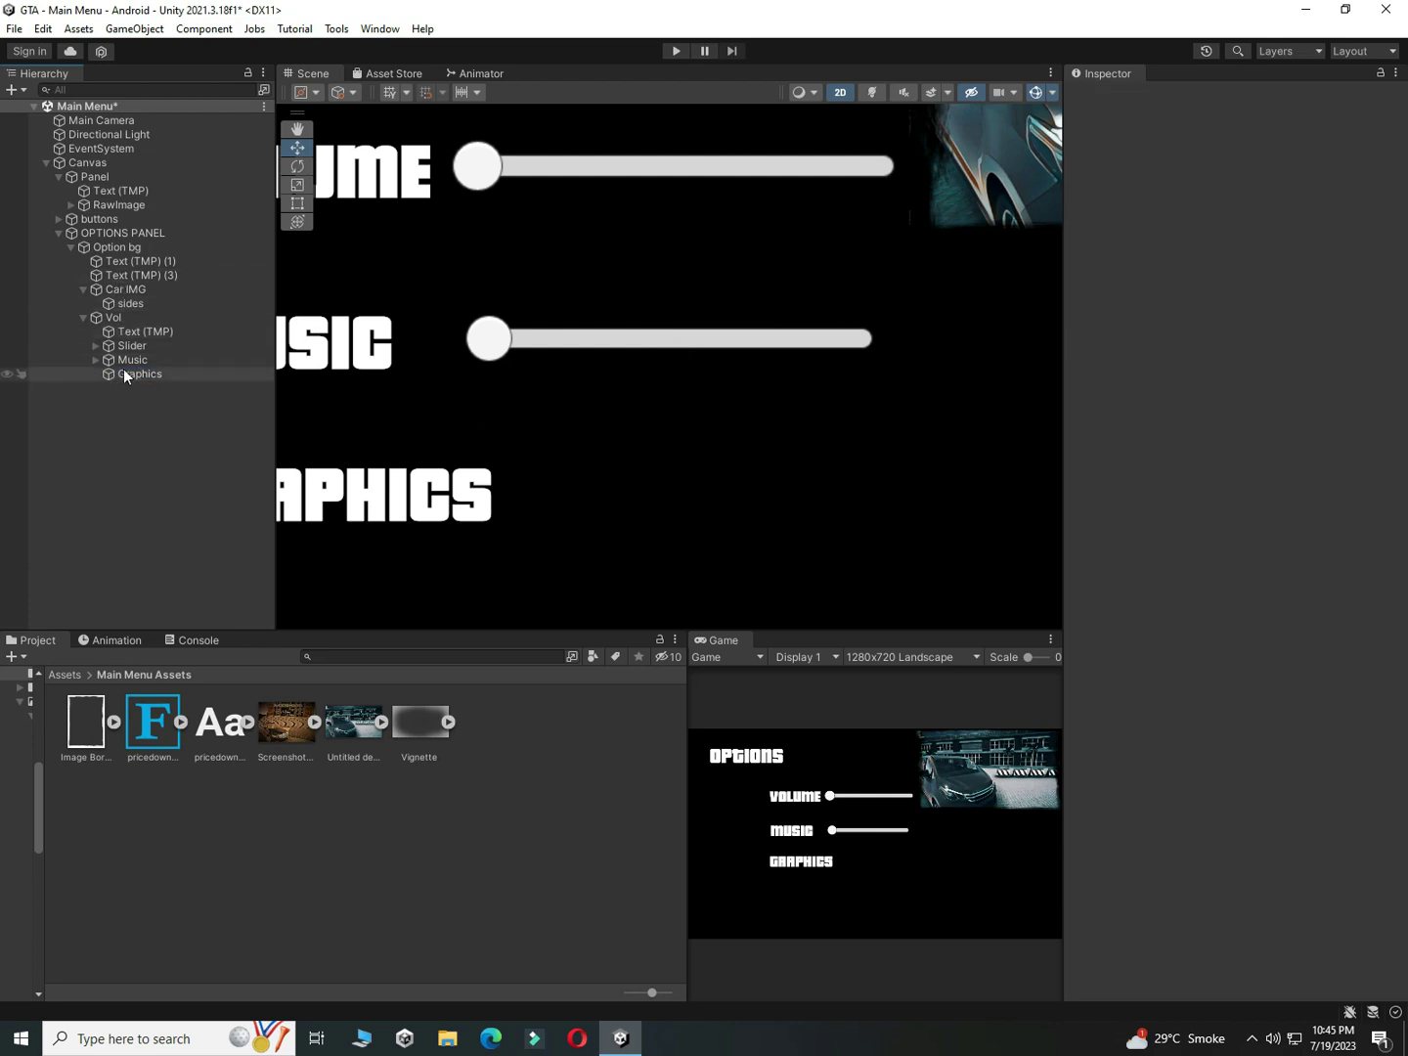
pyautogui.click(122, 375)
pyautogui.rightClick(116, 381)
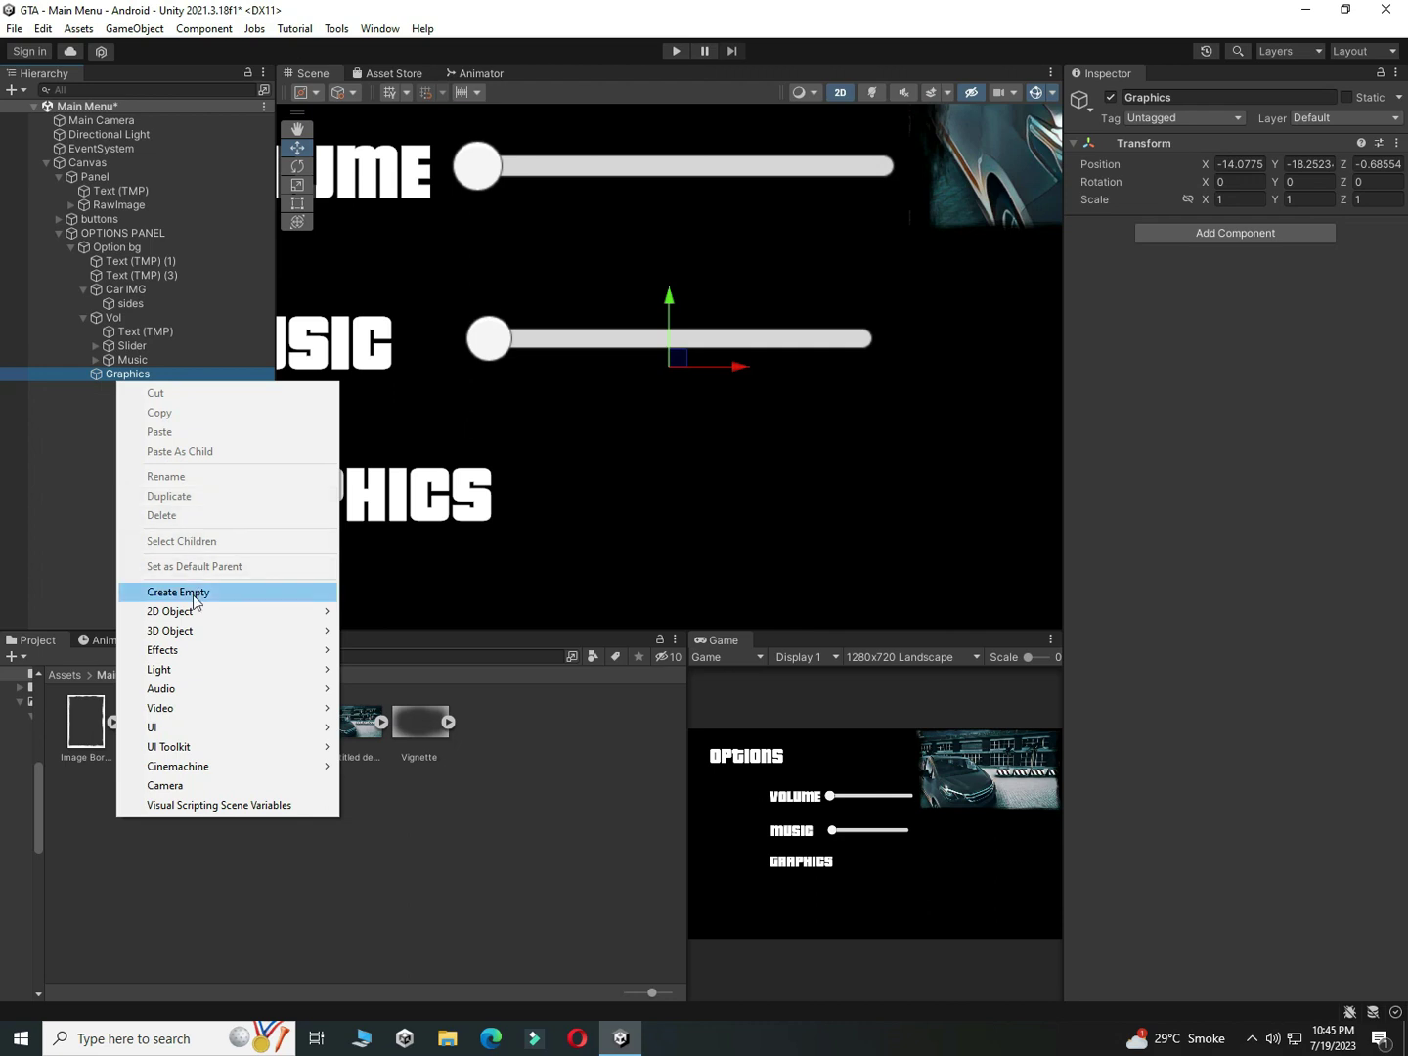
pyautogui.moveTo(195, 727)
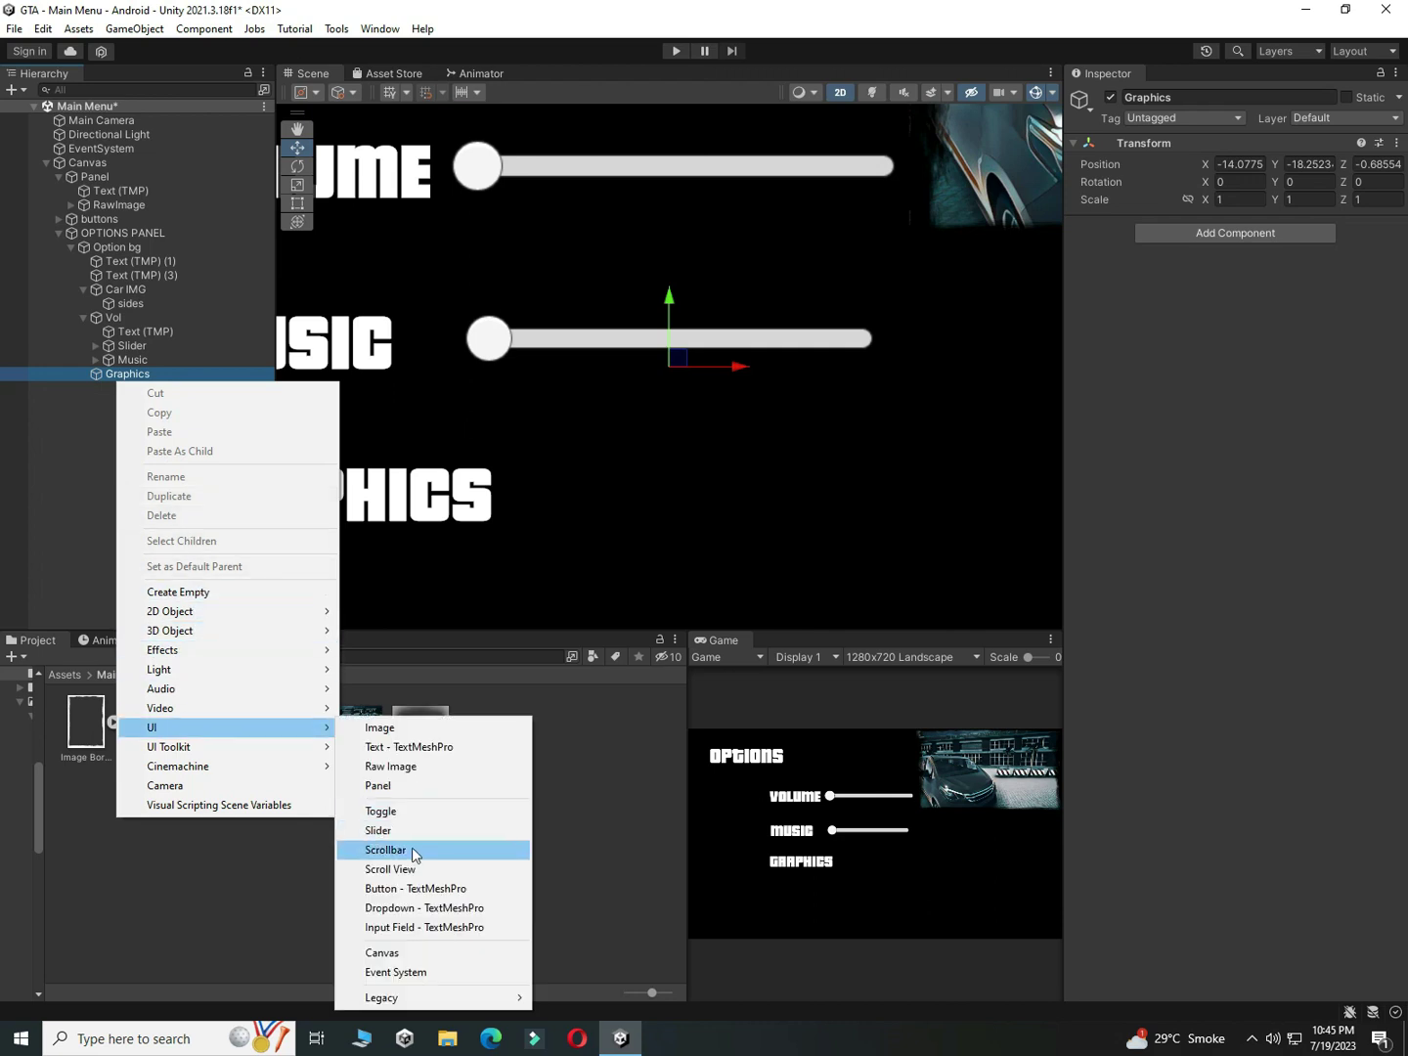
pyautogui.click(423, 907)
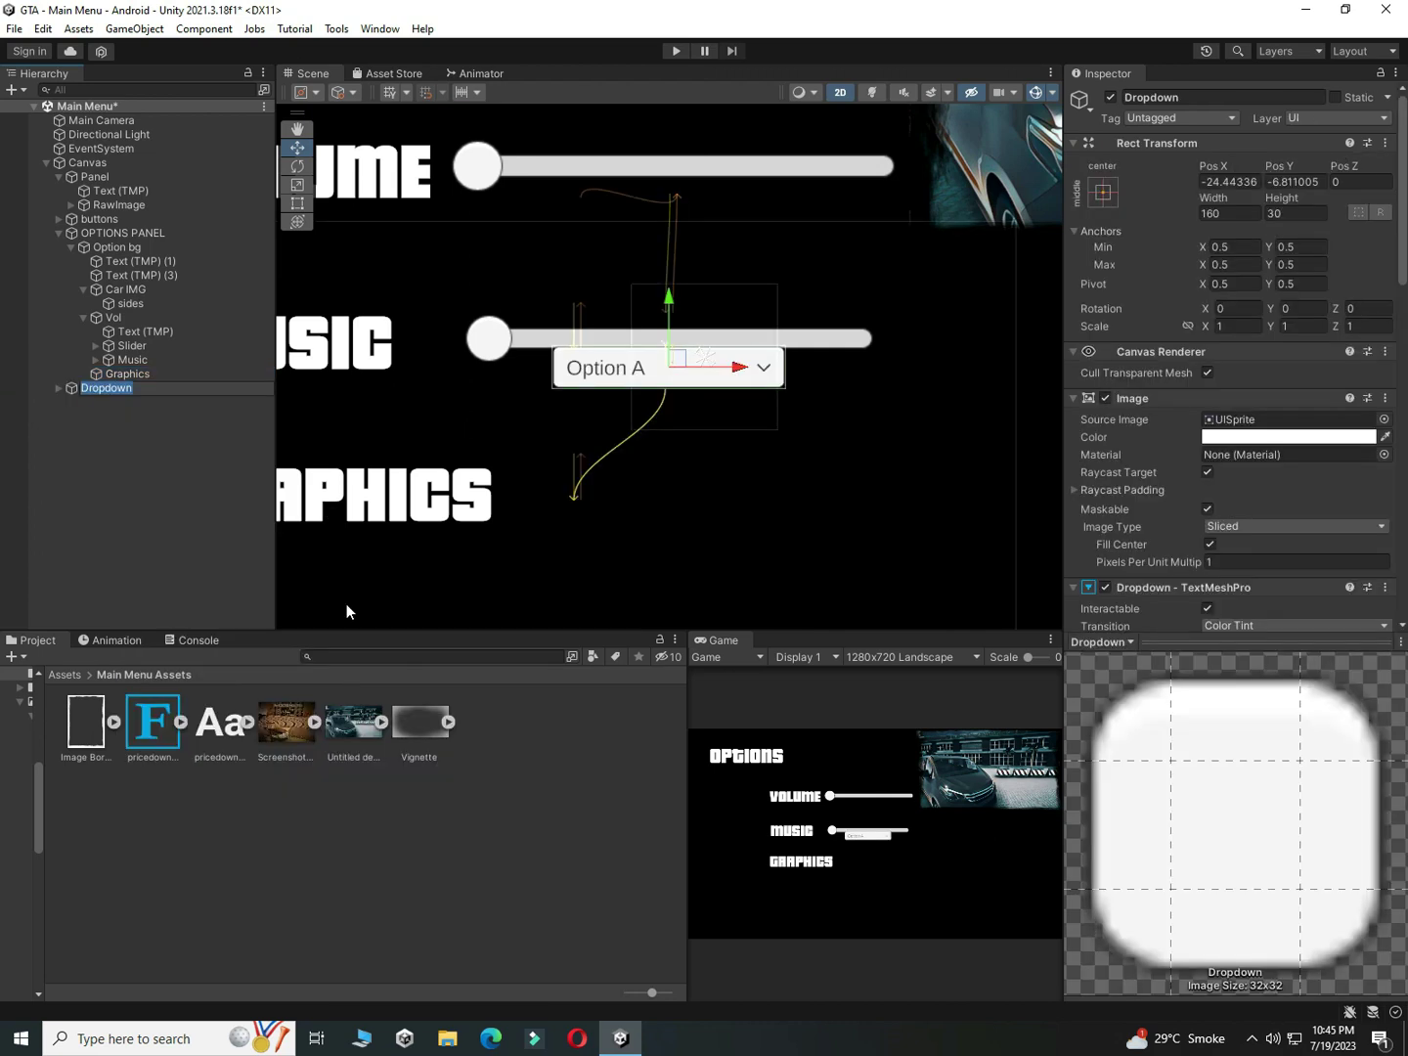
# Step: Add a TextMeshPro dropdown named "Graphics Settings" inside Graphics, scaled to about 1.5, beside the GRAPHICS label at about X 29, Y -85
pyautogui.rightClick(110, 377)
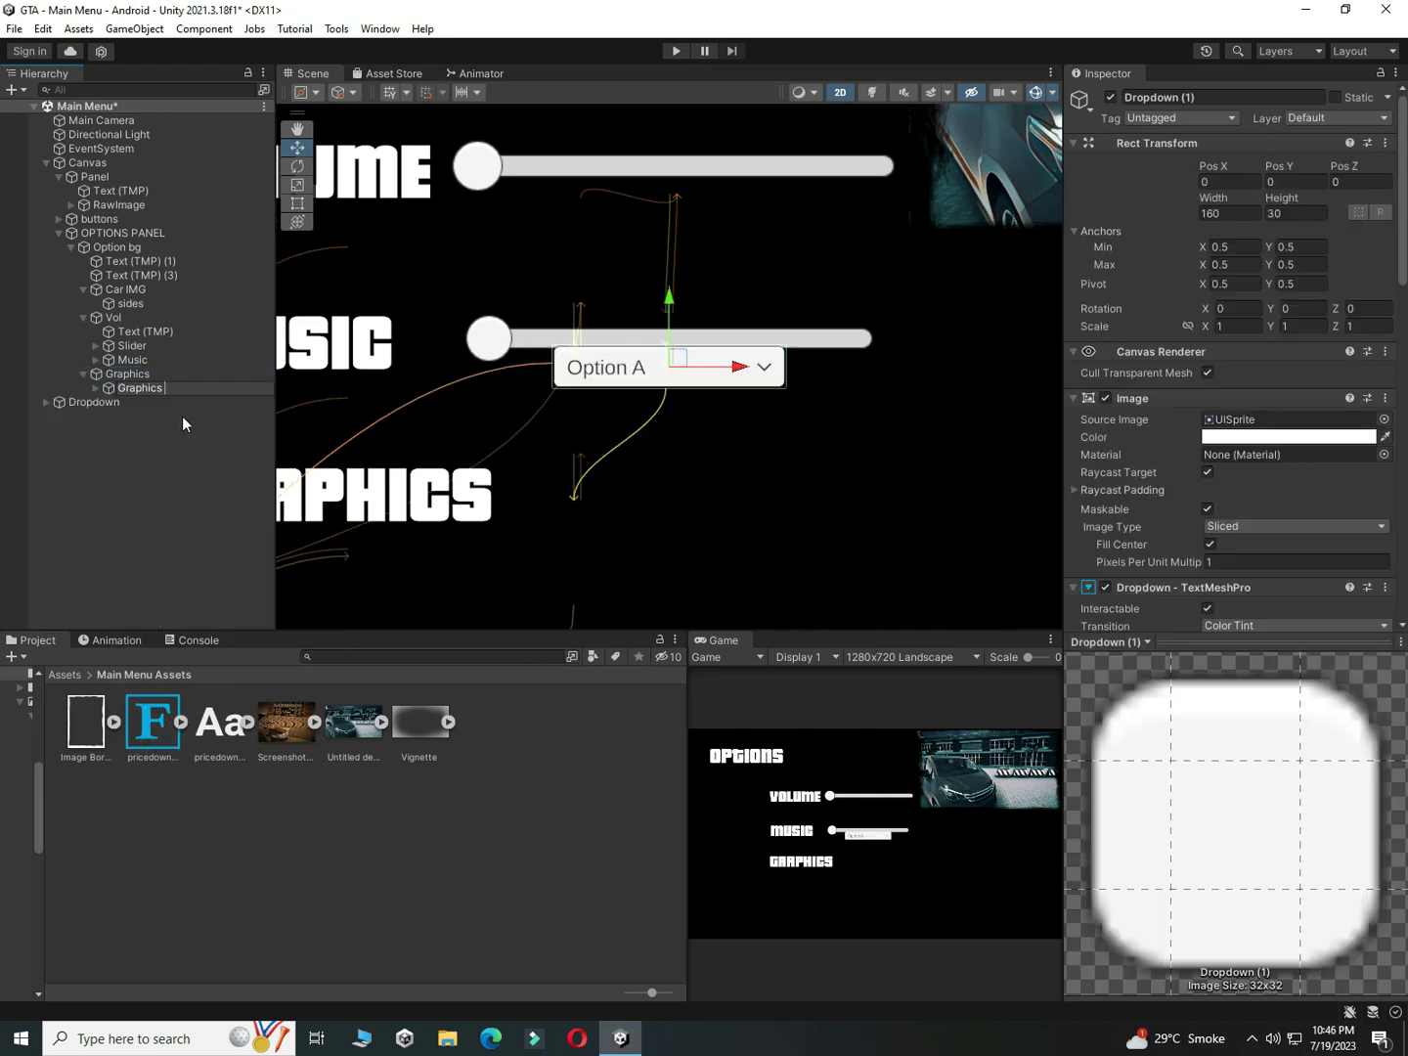
pyautogui.write('ngs')
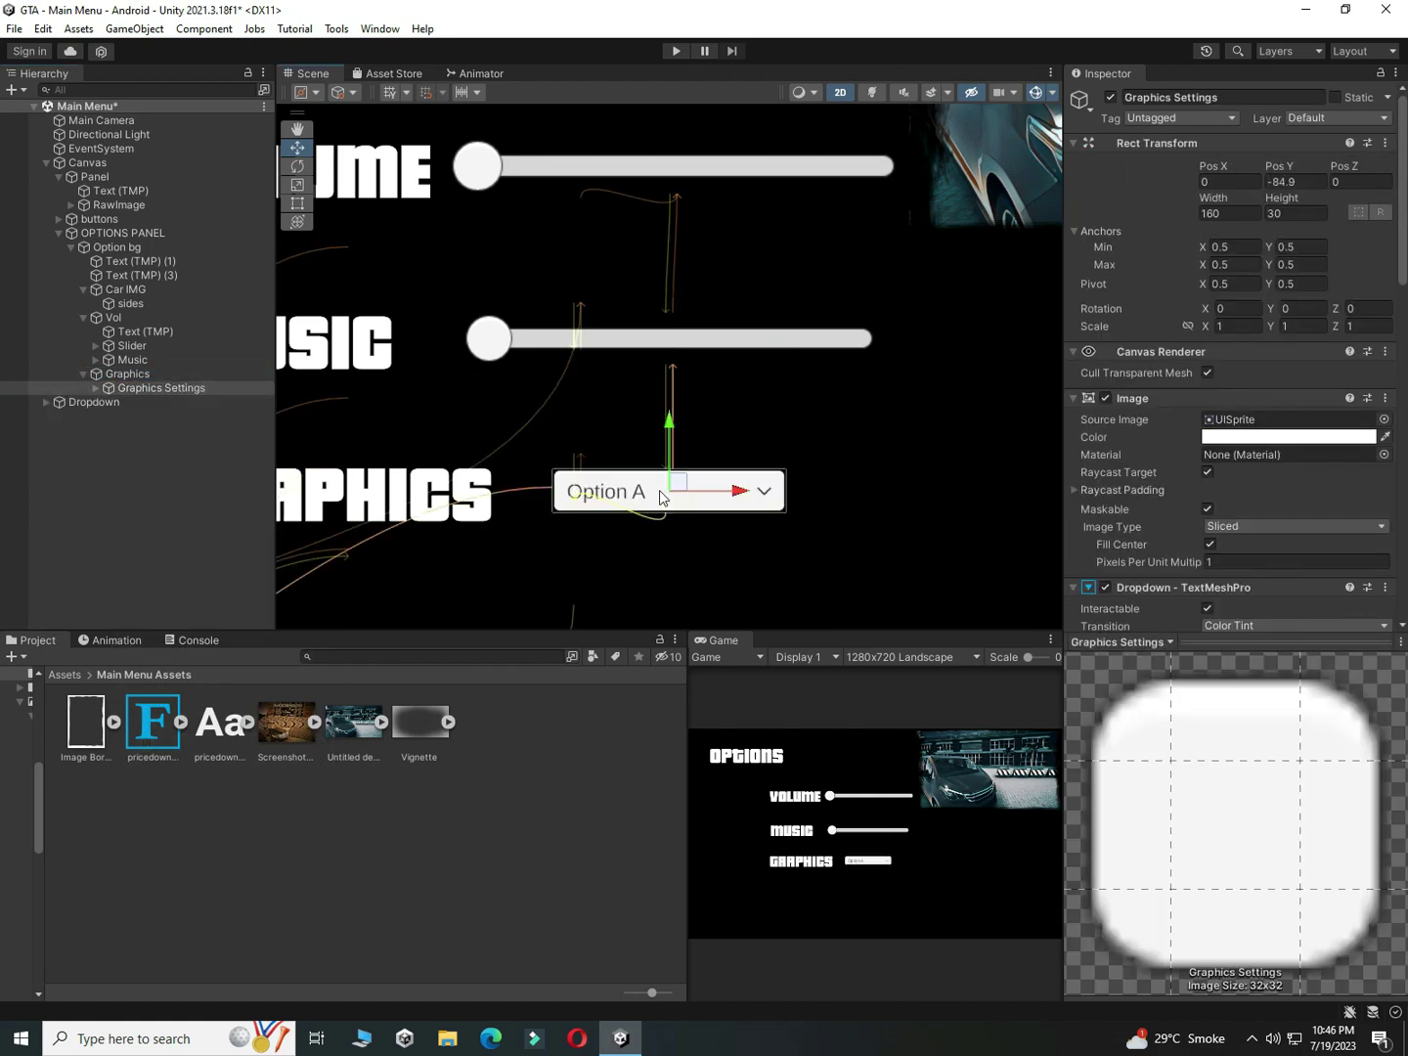
pyautogui.press('r')
pyautogui.moveTo(669, 492); pyautogui.dragTo(762, 510)
pyautogui.press('w')
pyautogui.moveTo(741, 493); pyautogui.dragTo(785, 497)
# Step: Set the Graphics Settings dropdown's image colour to dark grey 464646
pyautogui.click(1246, 446)
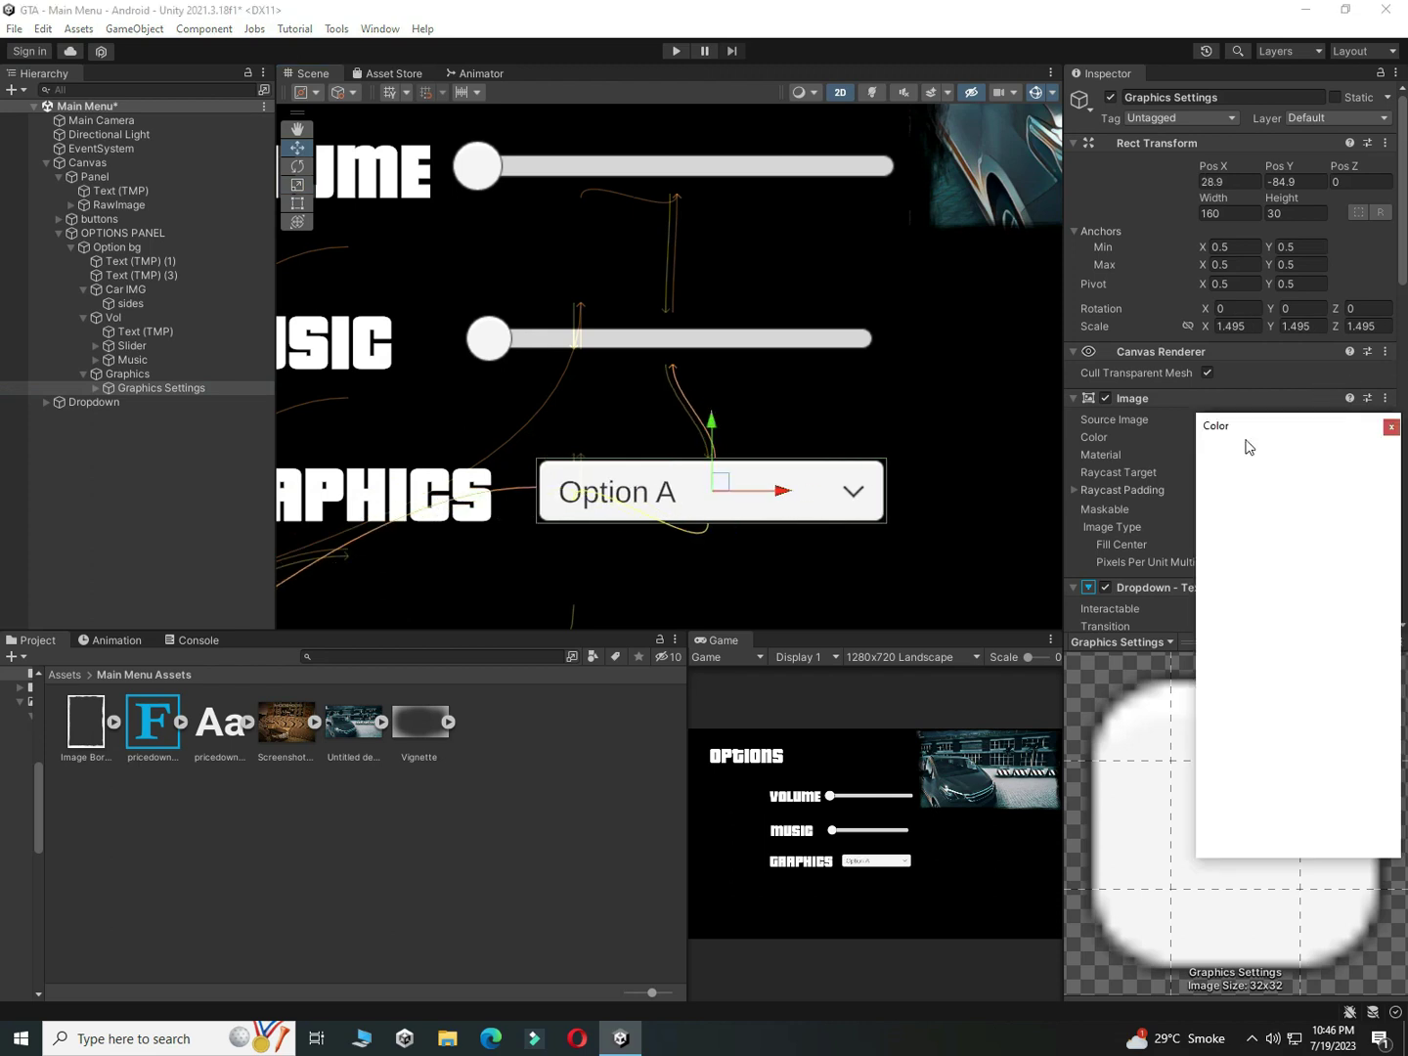
pyautogui.moveTo(1273, 559); pyautogui.dragTo(1231, 599)
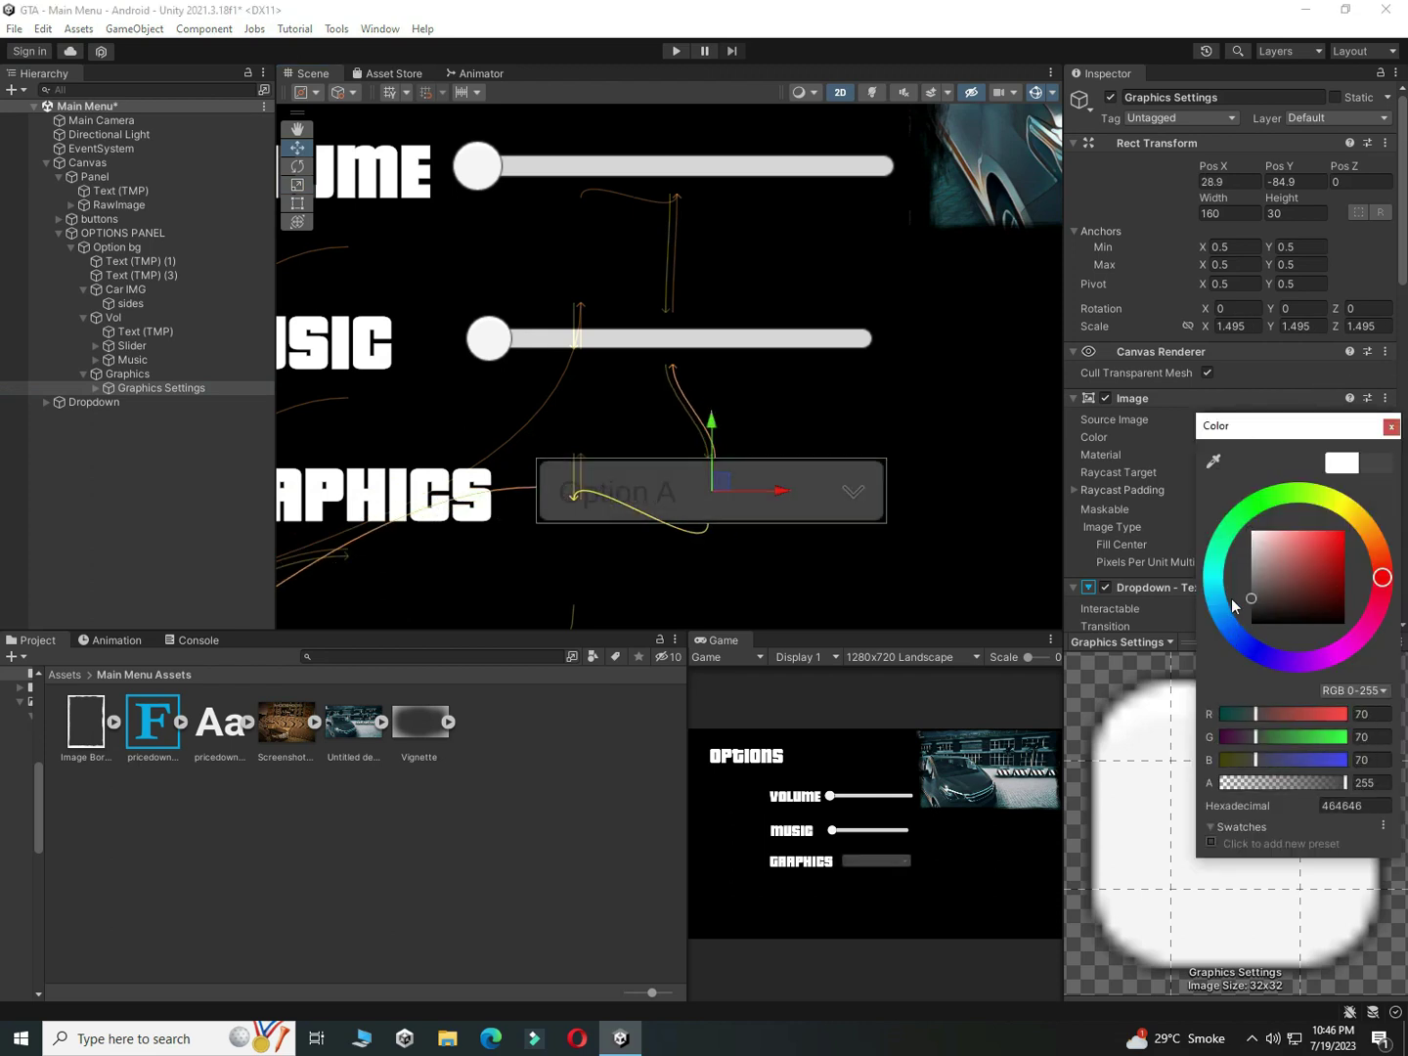
pyautogui.click(1390, 428)
# Step: Give the Graphics Settings dropdown's Label a white vertex colour and the pricedown bl SDF font
pyautogui.click(146, 389)
pyautogui.click(95, 388)
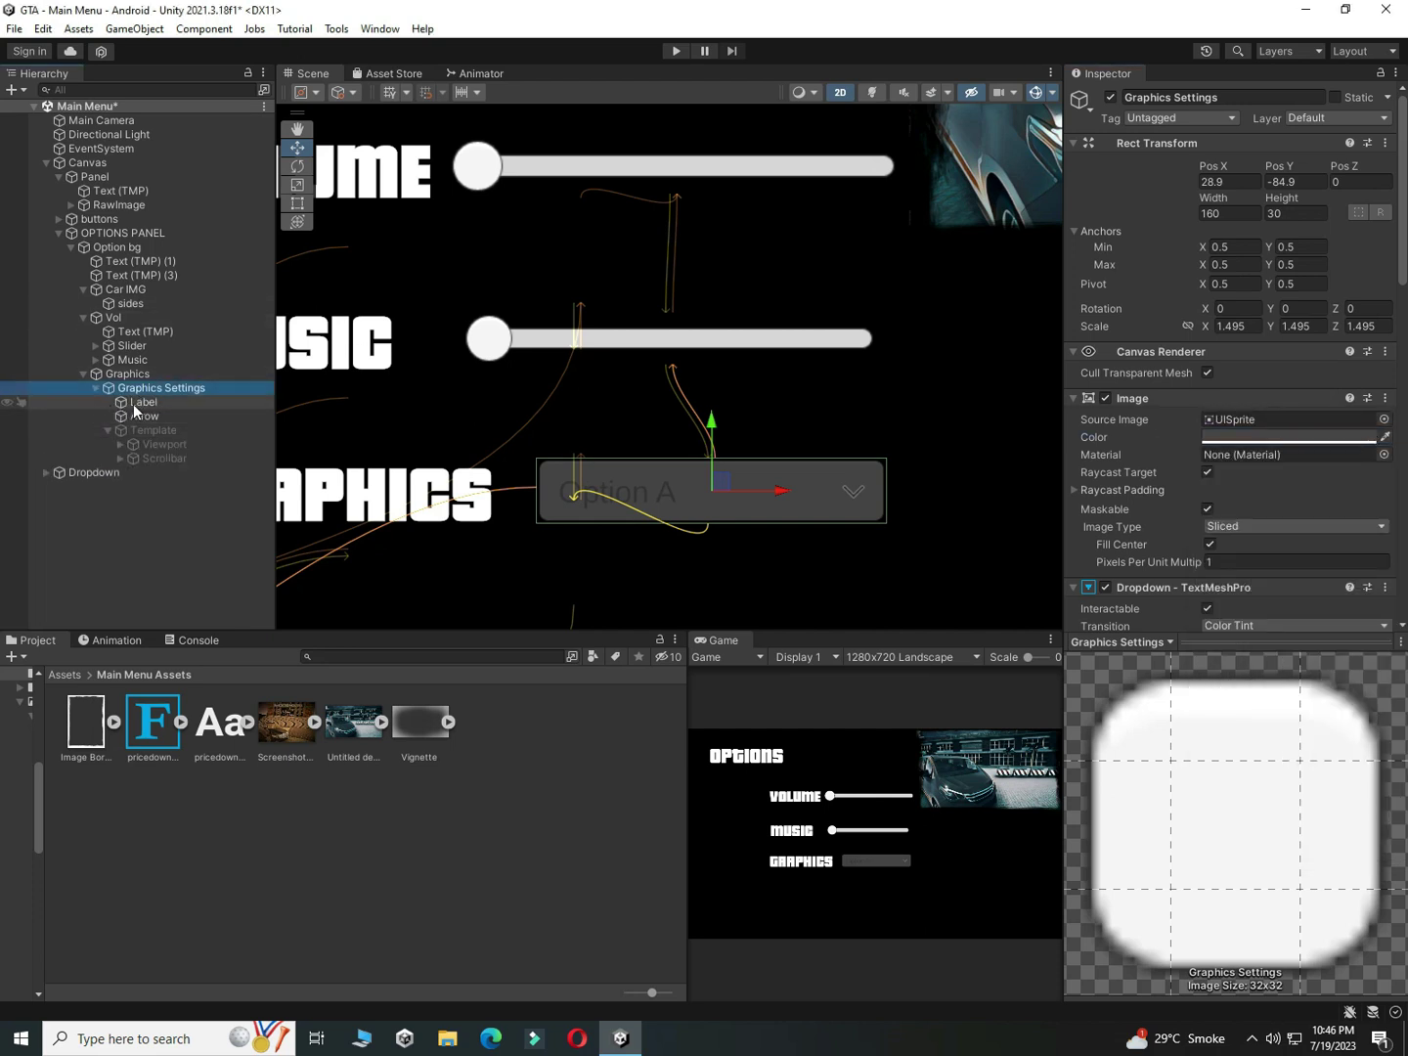
pyautogui.click(139, 402)
pyautogui.scroll(-5, 1267, 515)
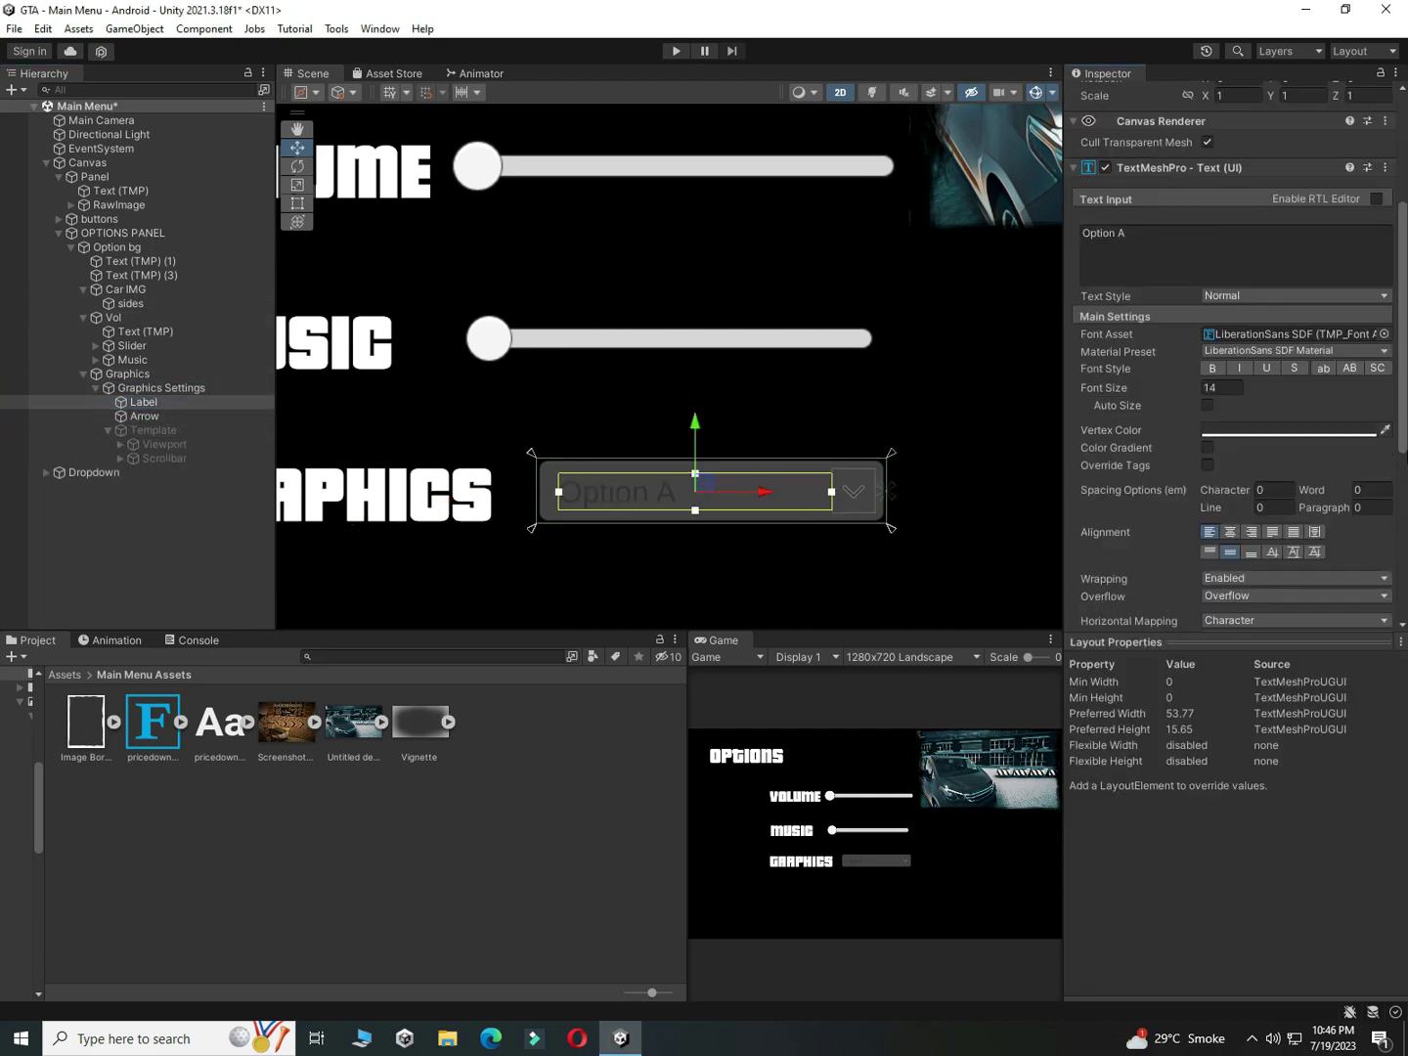
pyautogui.click(1273, 433)
pyautogui.click(1383, 334)
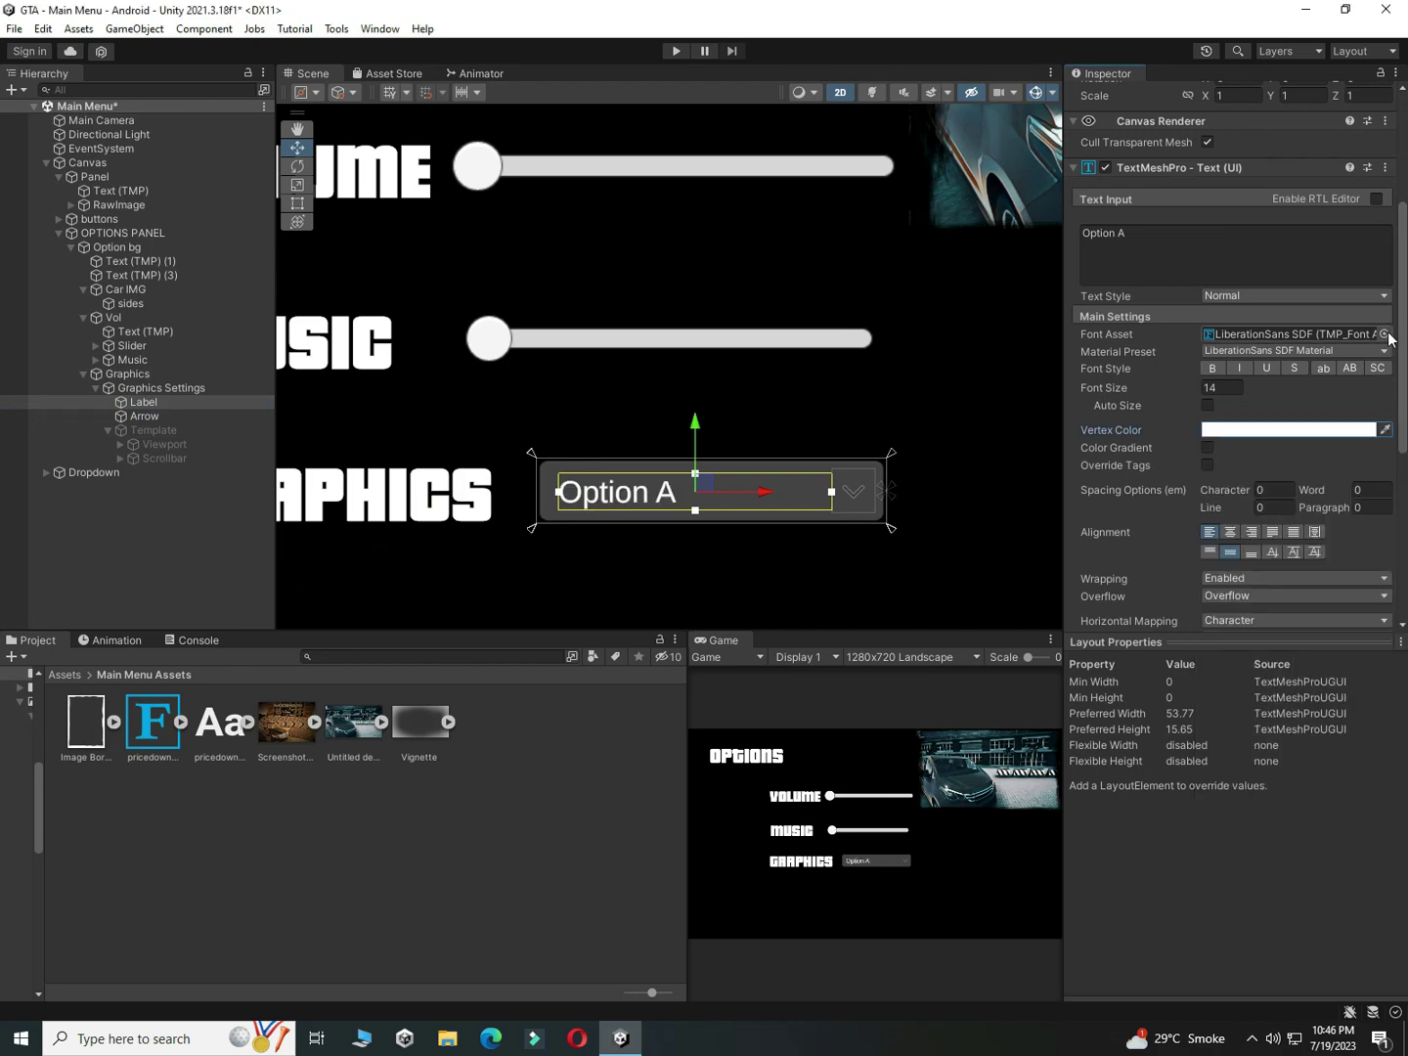
pyautogui.click(1067, 495)
pyautogui.click(1390, 322)
# Step: Change the dropdown Label's text to HIGH and raise its font size to about 22
pyautogui.click(1213, 252)
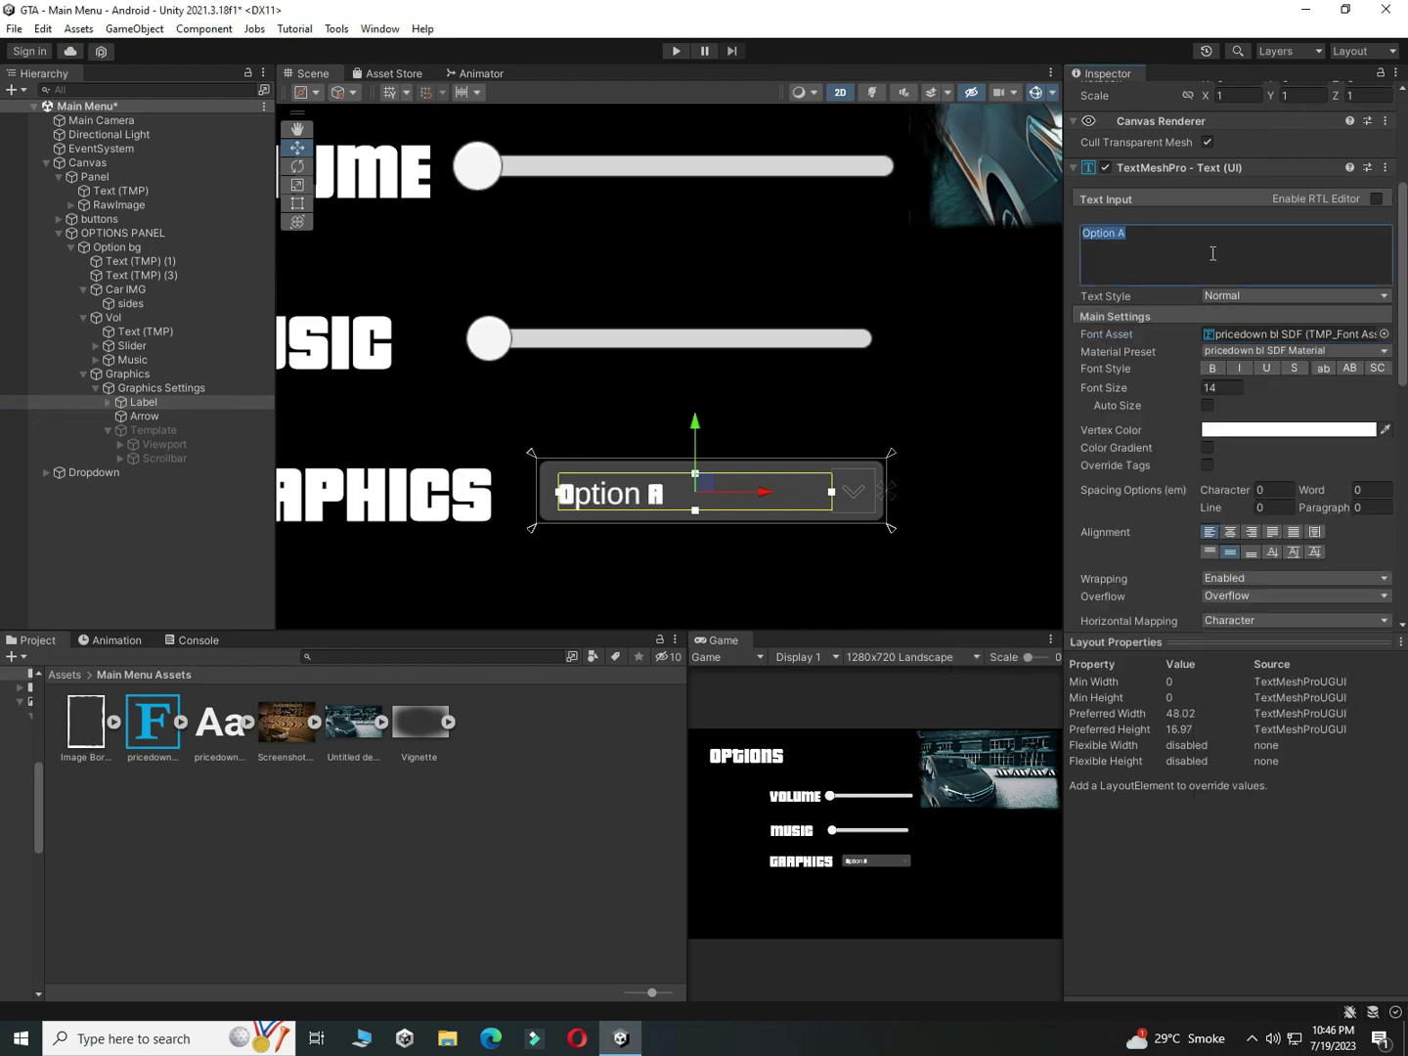
pyautogui.write('HIGH')
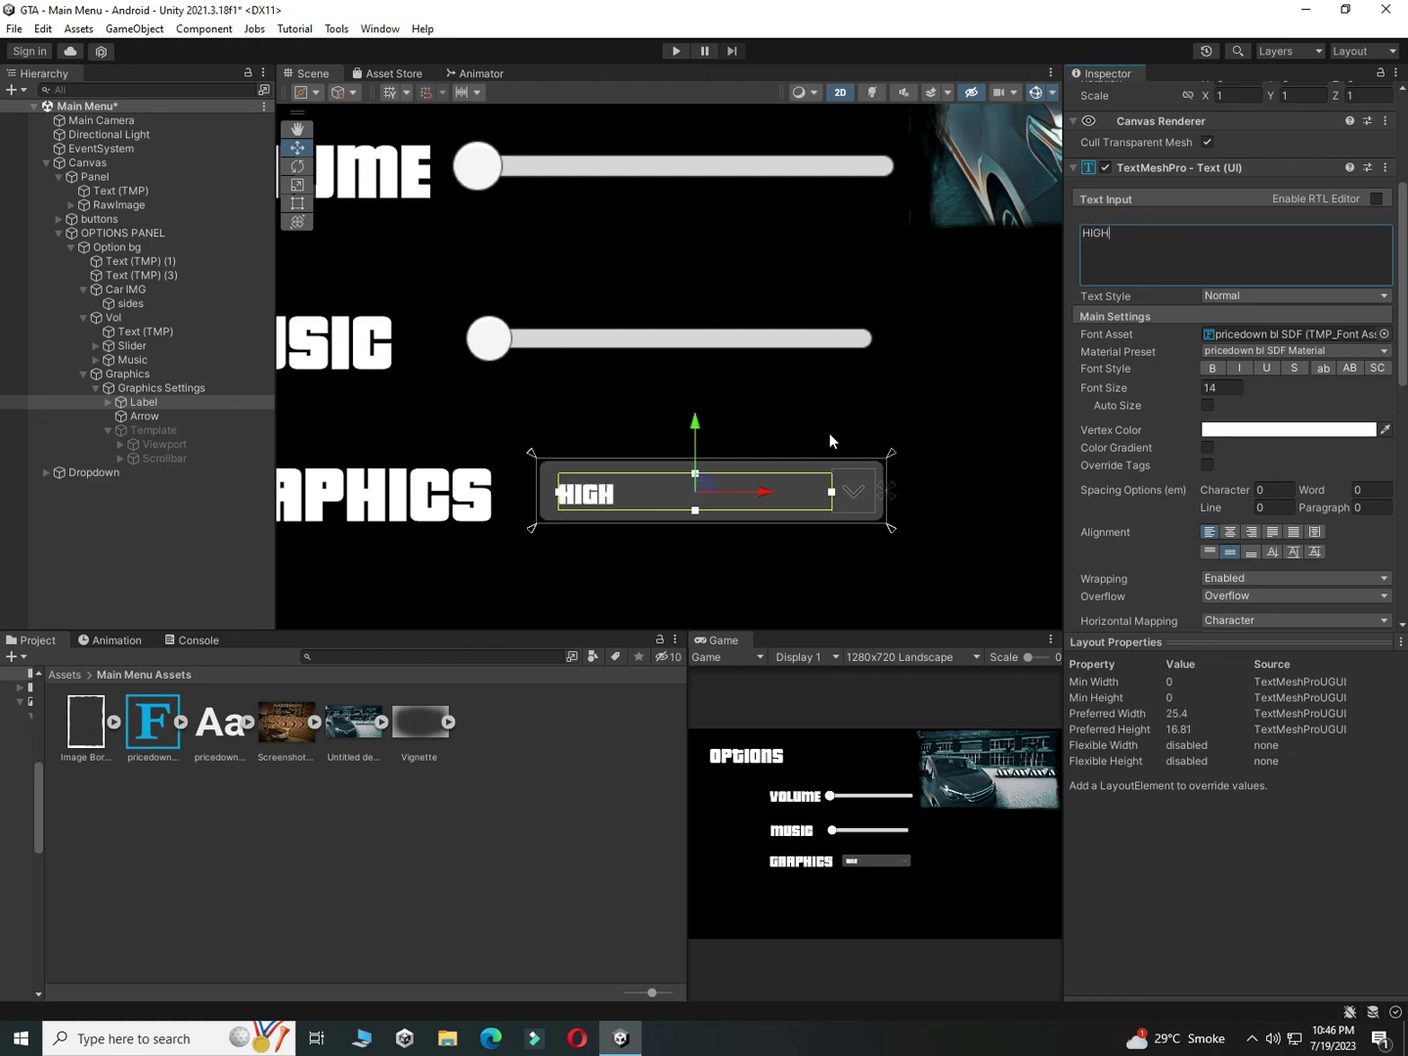
pyautogui.moveTo(1197, 396); pyautogui.dragTo(403, 401)
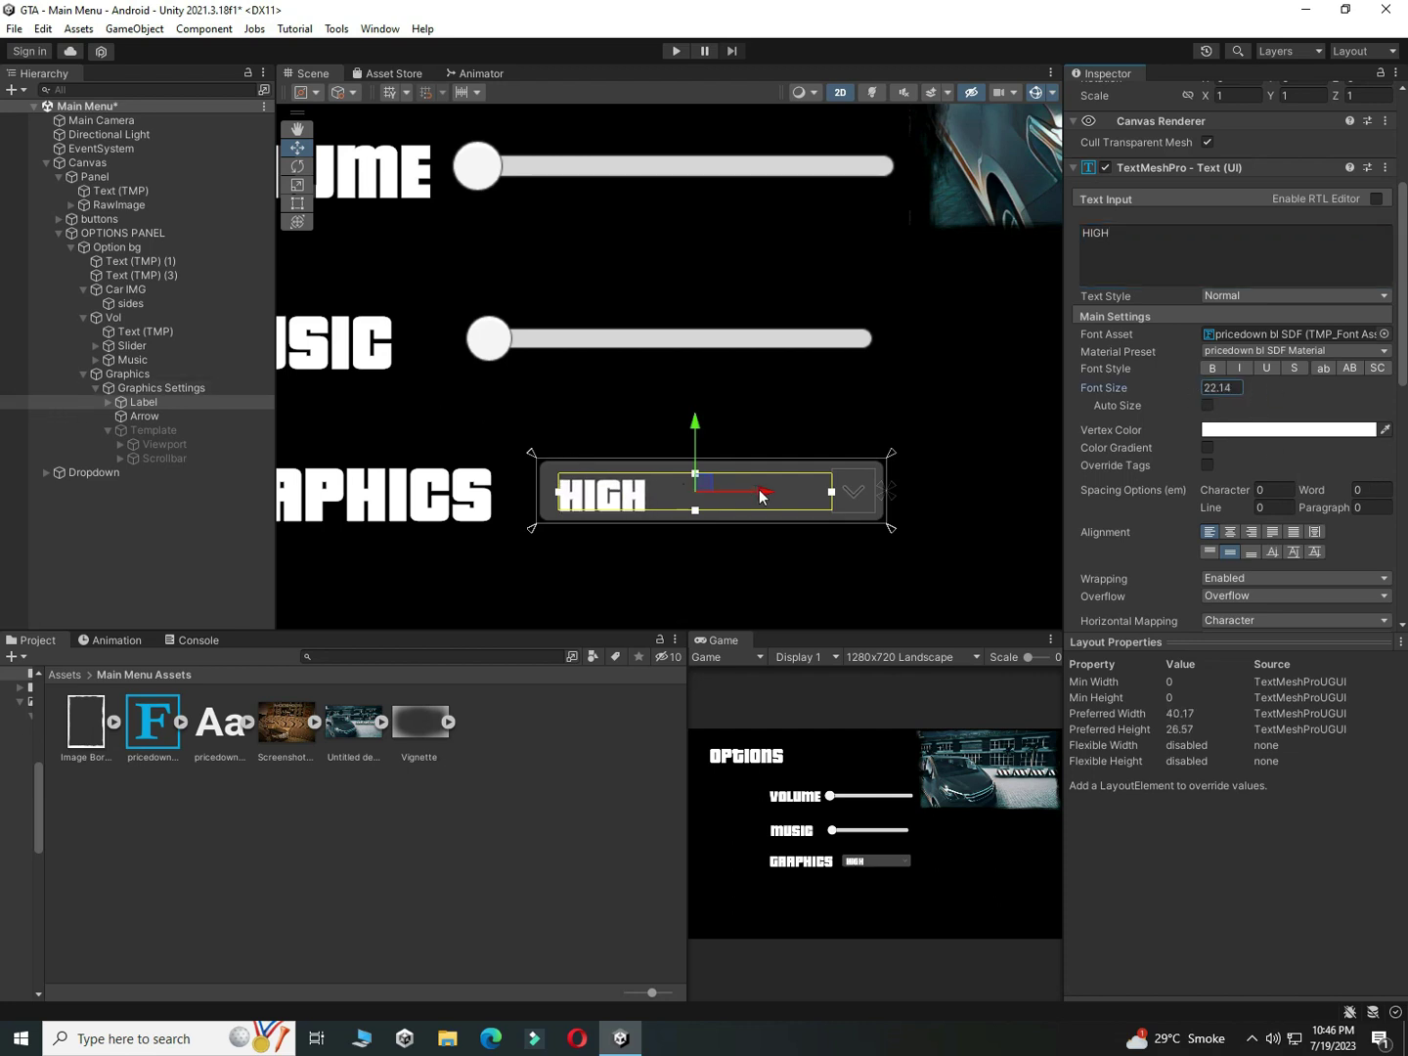
pyautogui.moveTo(764, 493); pyautogui.dragTo(810, 503)
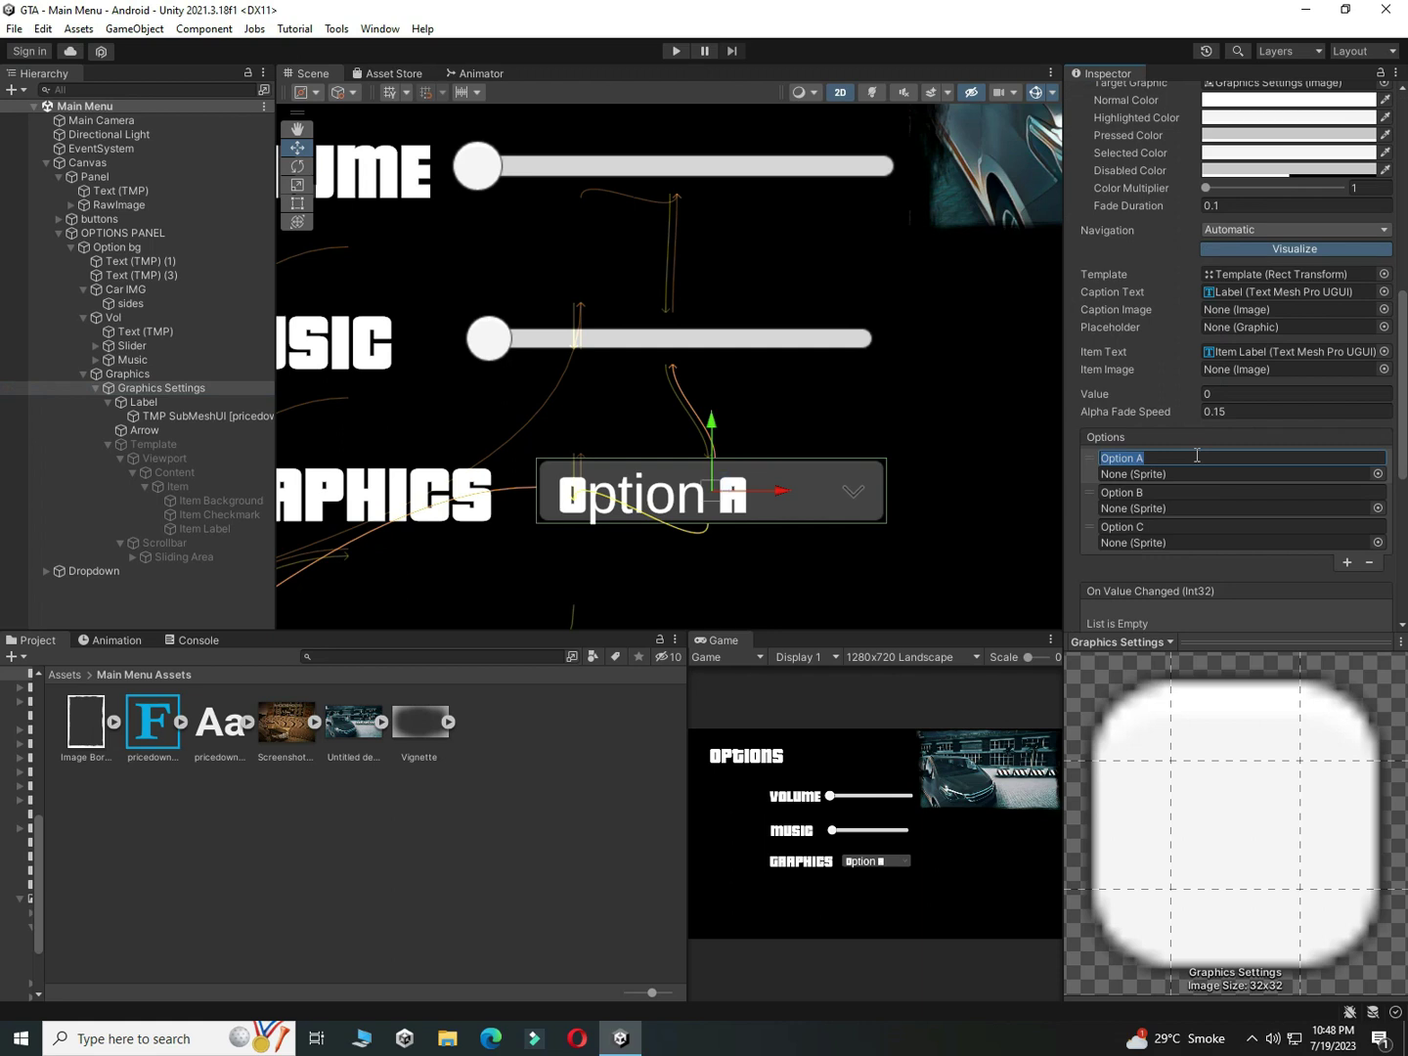
# Step: Rename the three options of the Graphics Settings dropdown to HIGH, MEDIUM and LOW
pyautogui.write('HIGH')
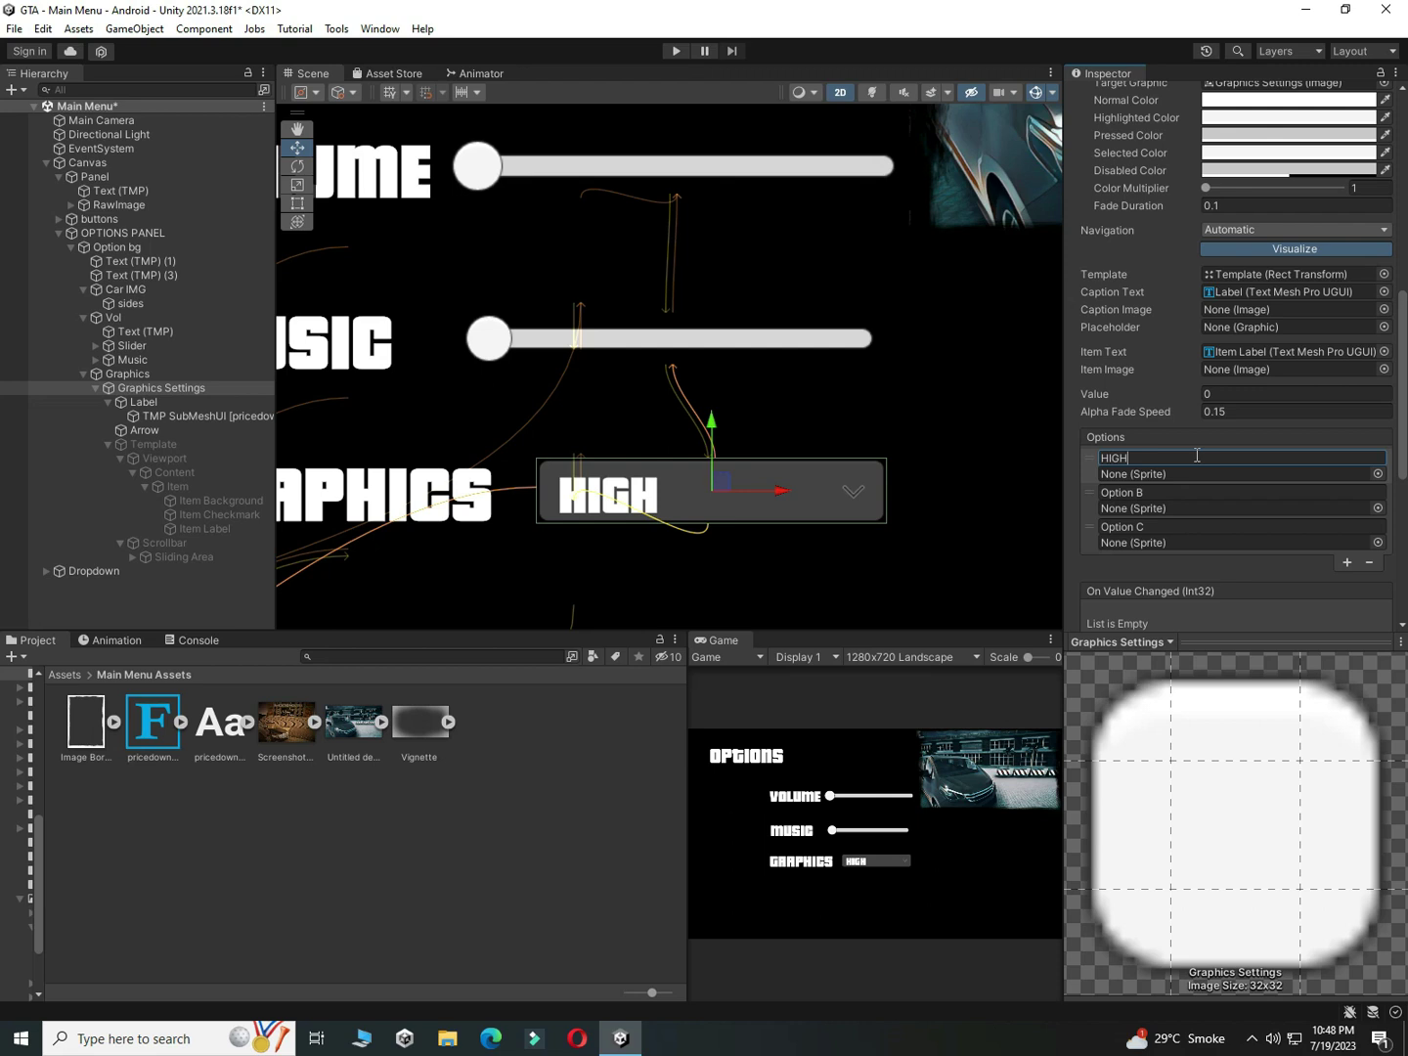
pyautogui.press('Tab')
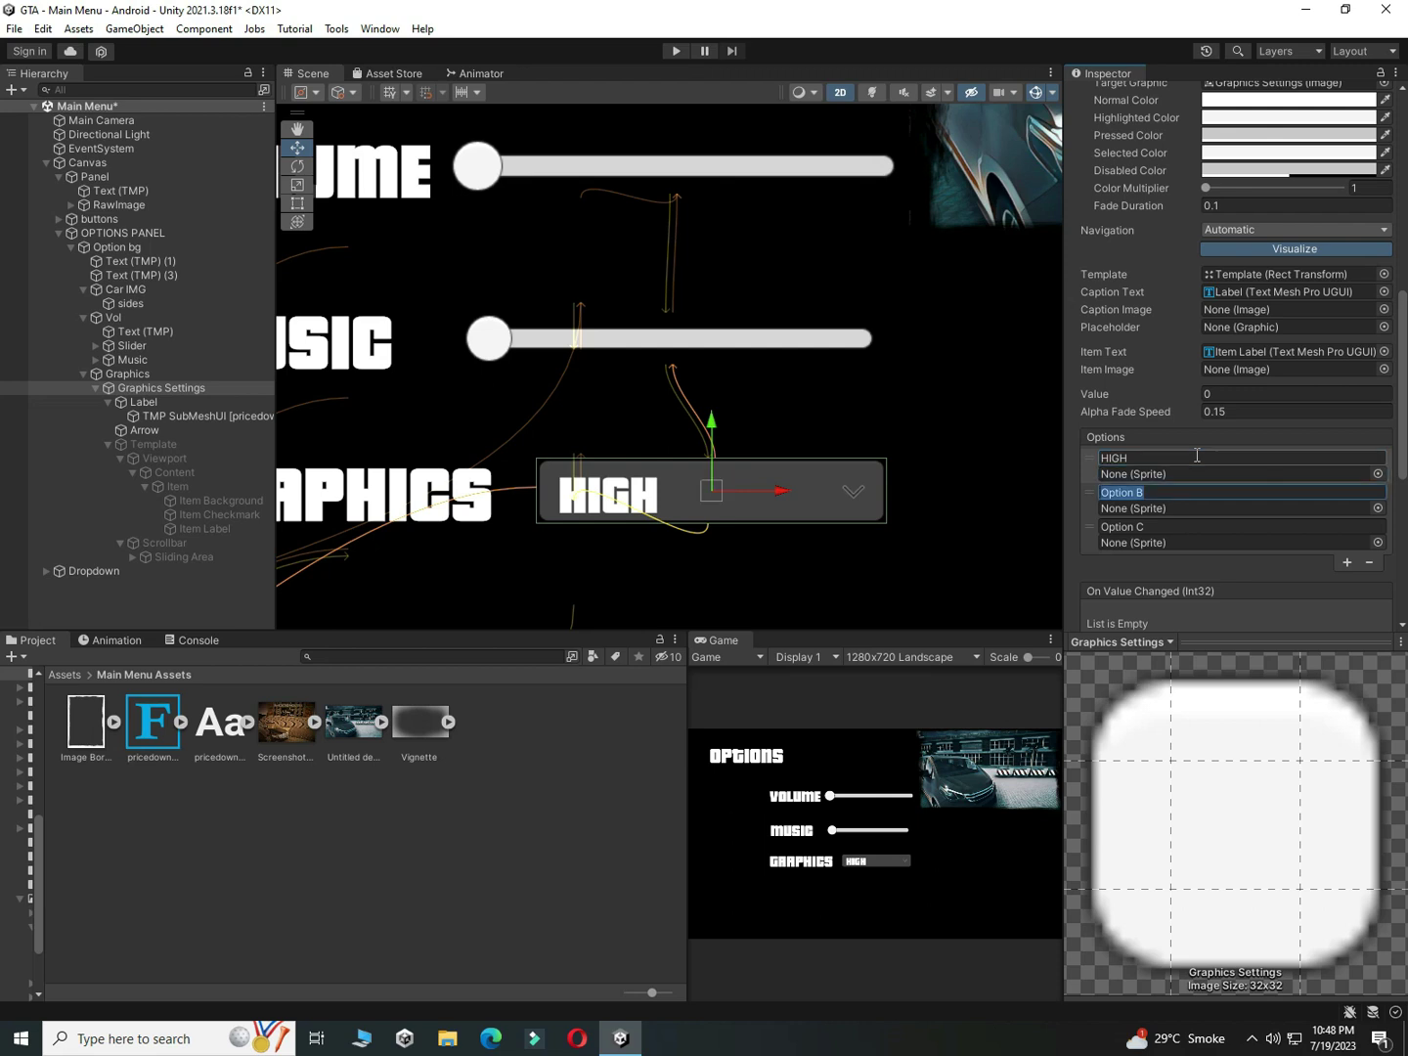
pyautogui.write('LOW')
pyautogui.press('BackSpace')
pyautogui.press('Tab')
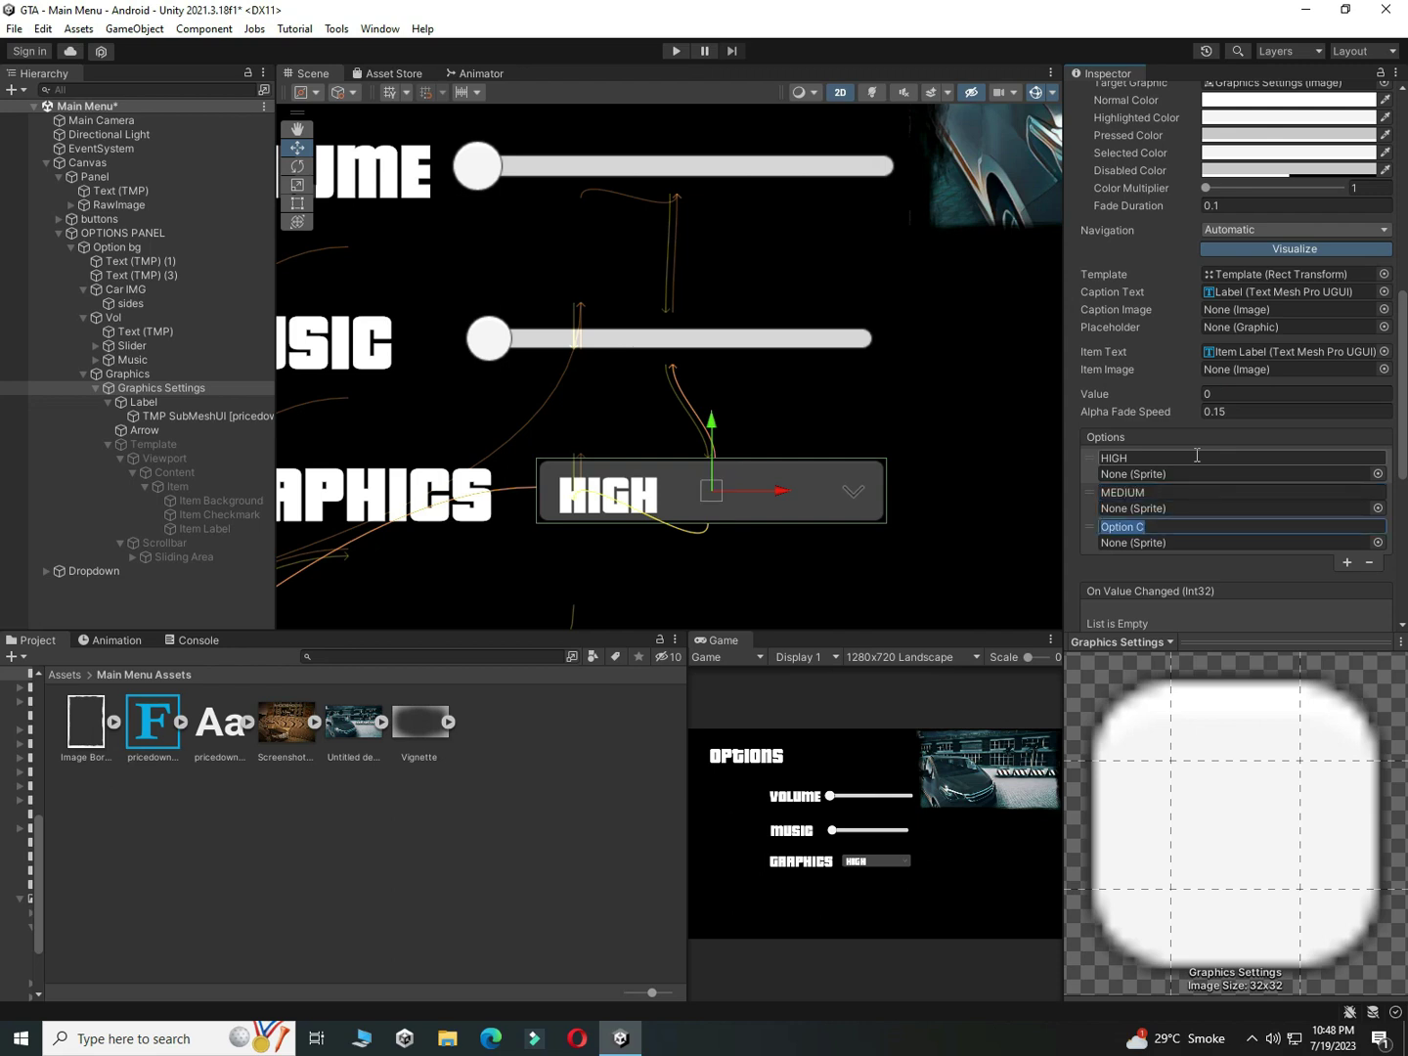
pyautogui.write('LOW')
# Step: Play the scene and open the GRAPHICS dropdown to test its options
pyautogui.hotkey('ctrl', 'p')
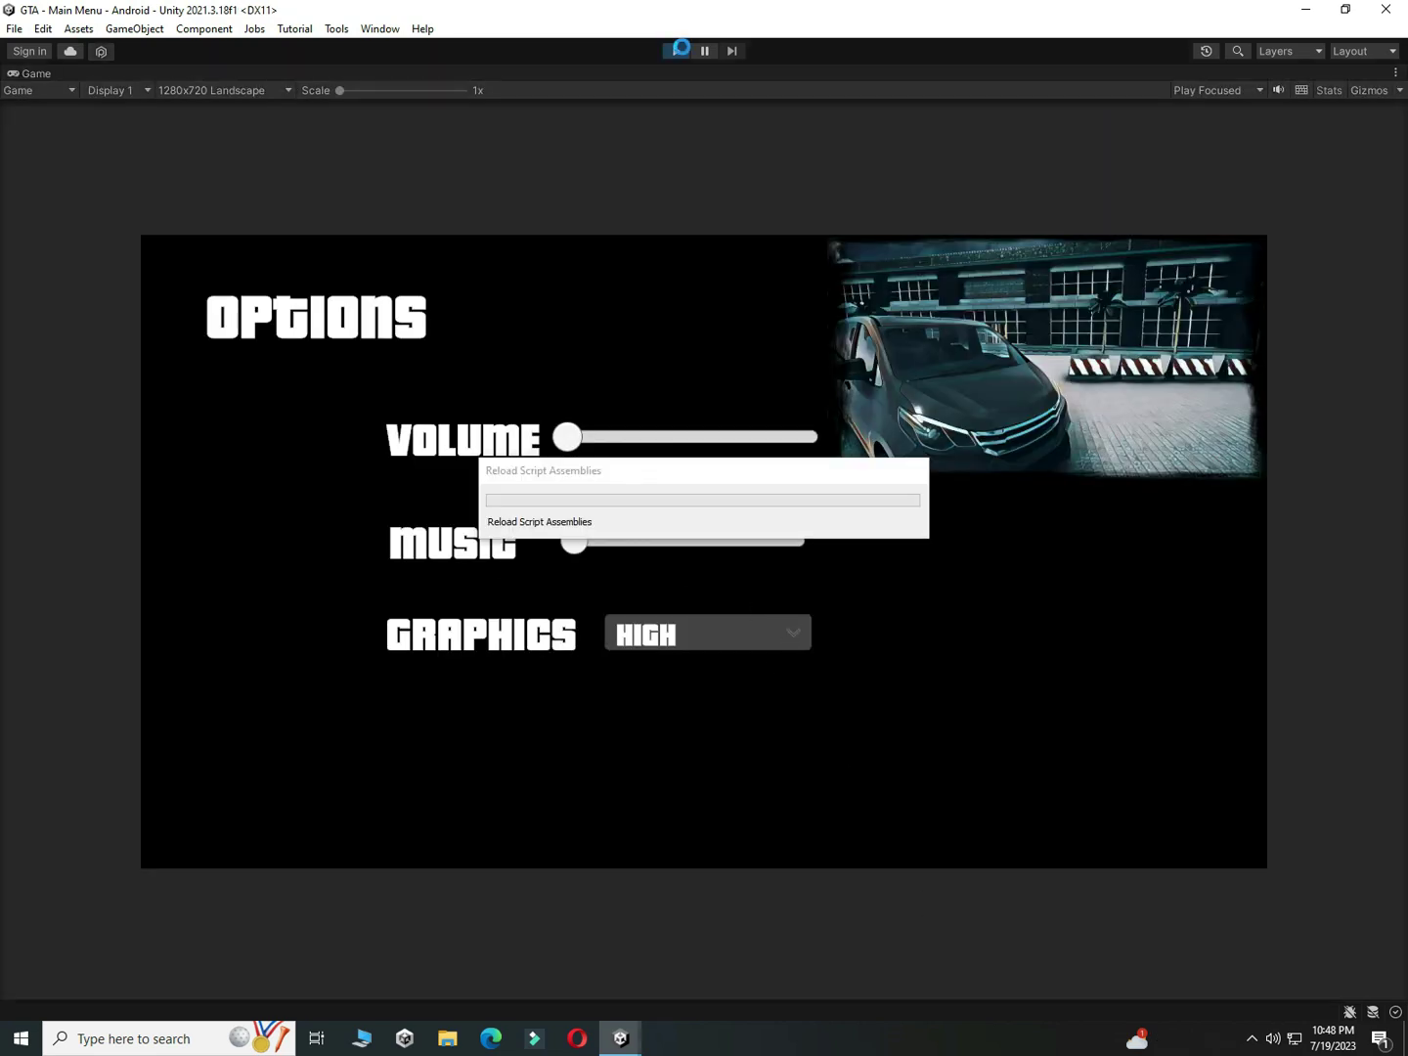
pyautogui.click(794, 639)
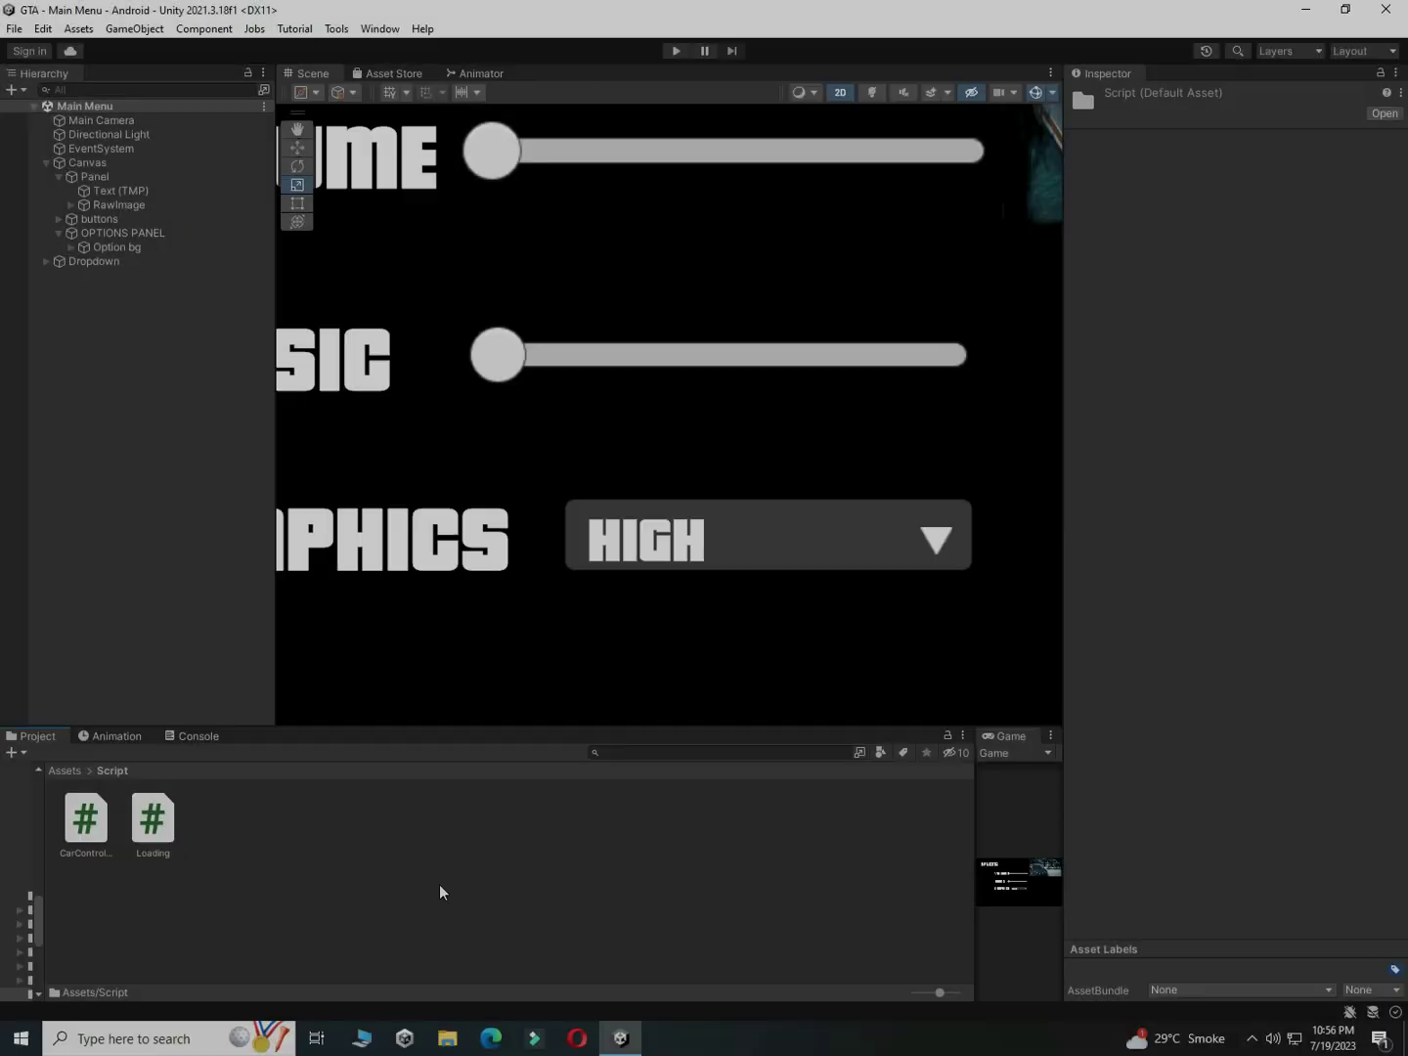
# Step: Create a C# script named MainMenu in the Script folder and open it in the code editor
pyautogui.rightClick(439, 885)
pyautogui.moveTo(480, 426)
pyautogui.click(808, 213)
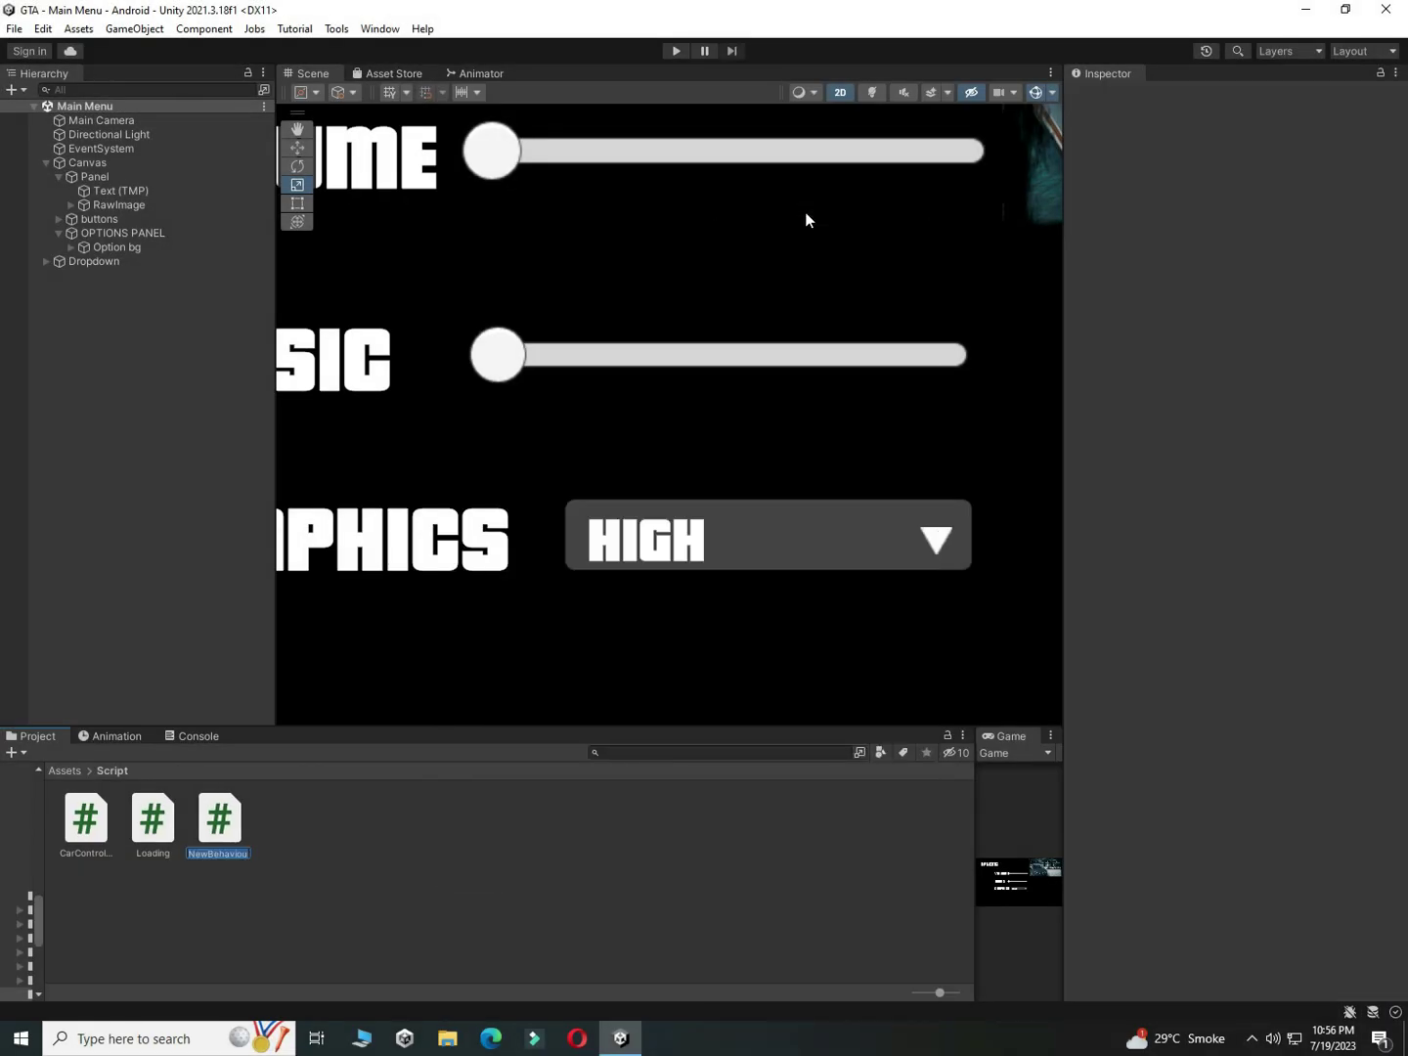
pyautogui.write('OP')
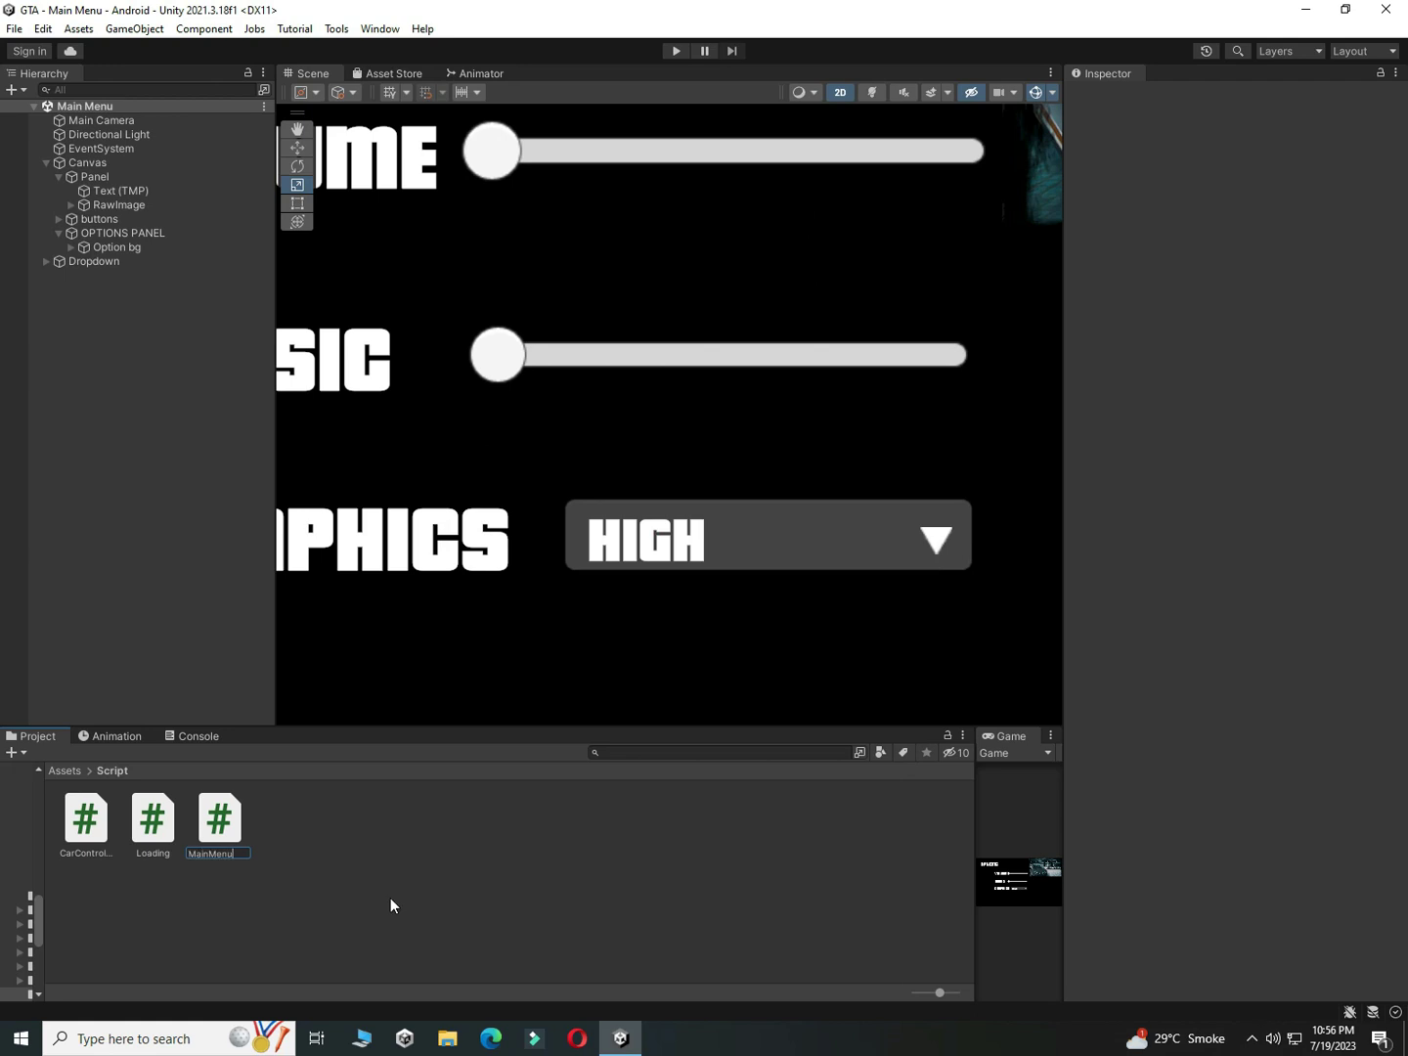
pyautogui.click(229, 814)
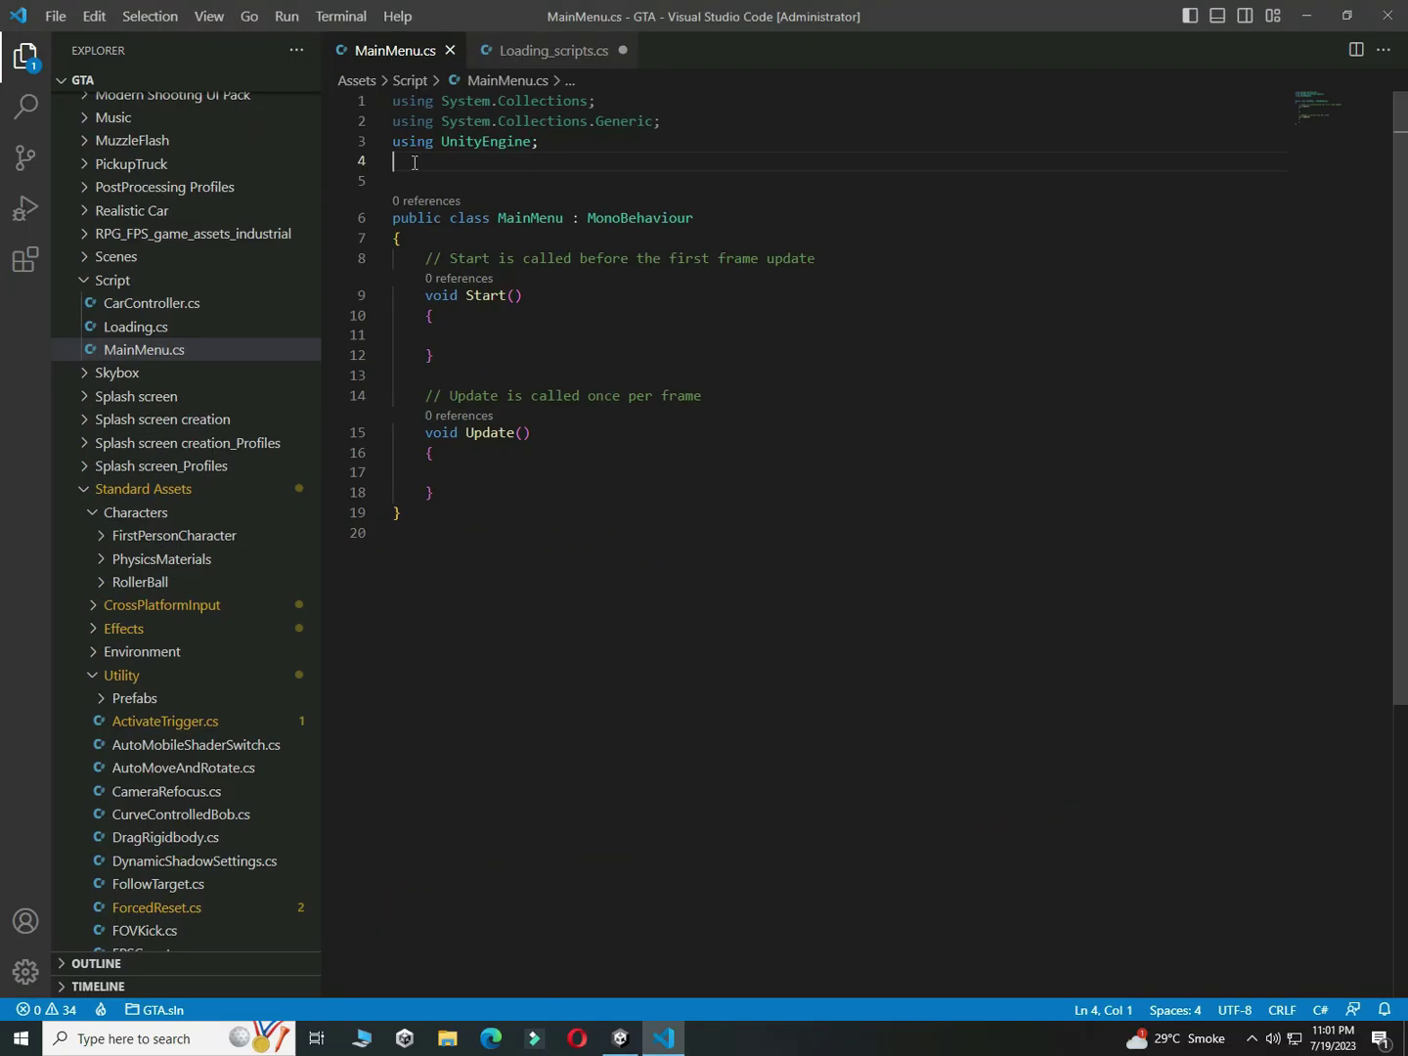
# Step: Add the line using UnityEngine.SceneManagement; below the existing using directives and save the script
pyautogui.write('u')
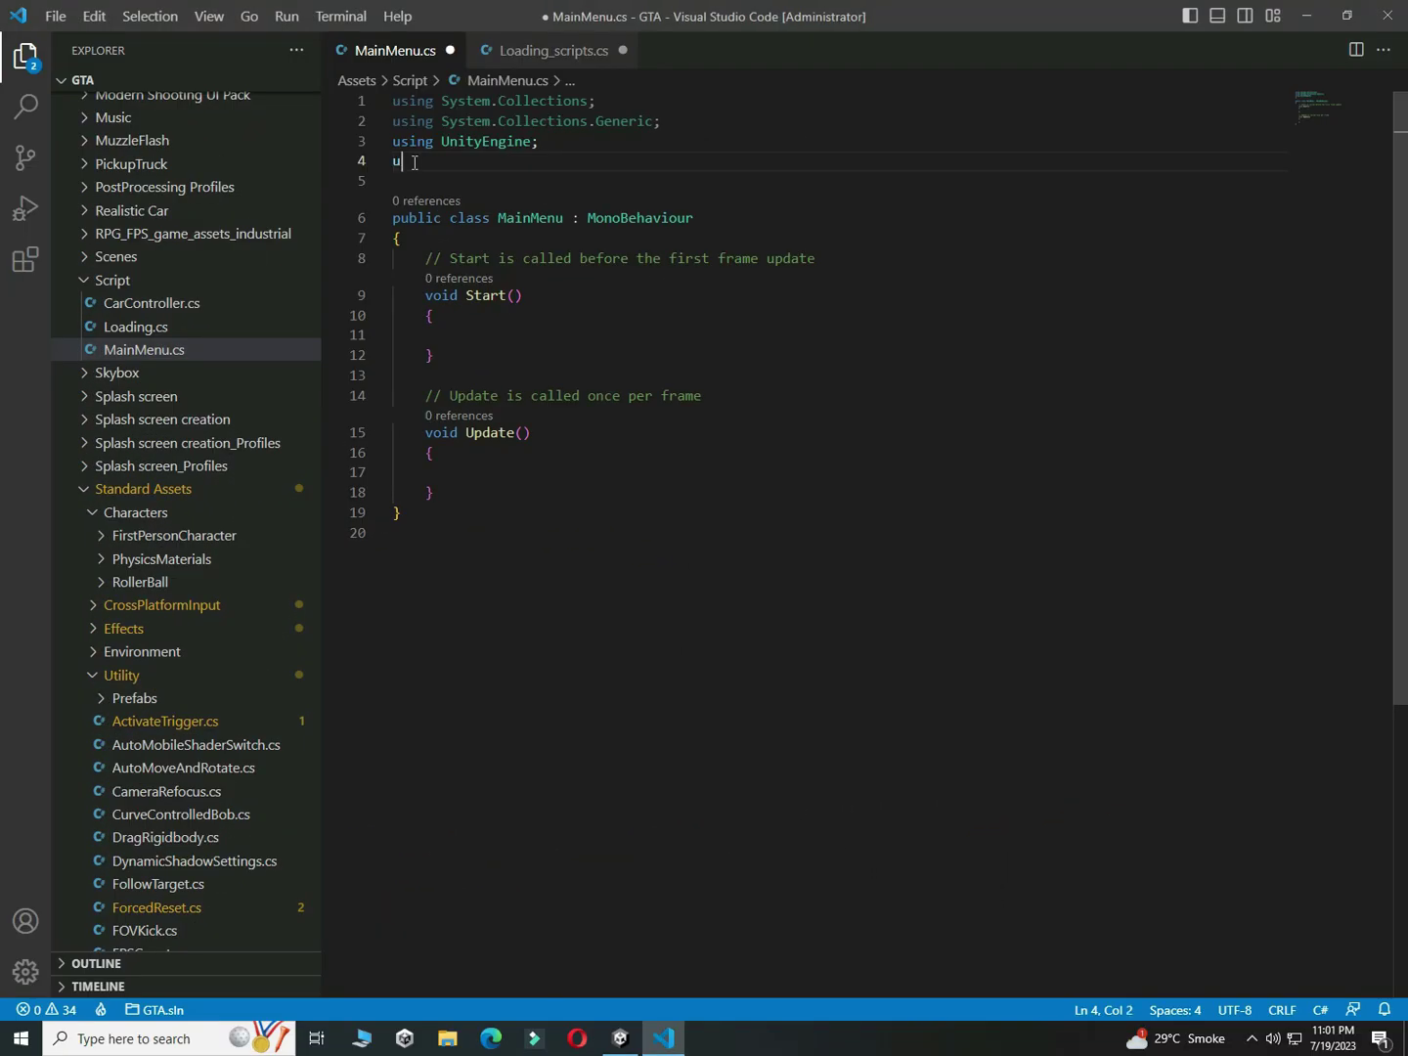
pyautogui.write('sing Uni')
pyautogui.press('Down')
pyautogui.press('Down')
pyautogui.press('Down')
pyautogui.press('Return')
pyautogui.write('.')
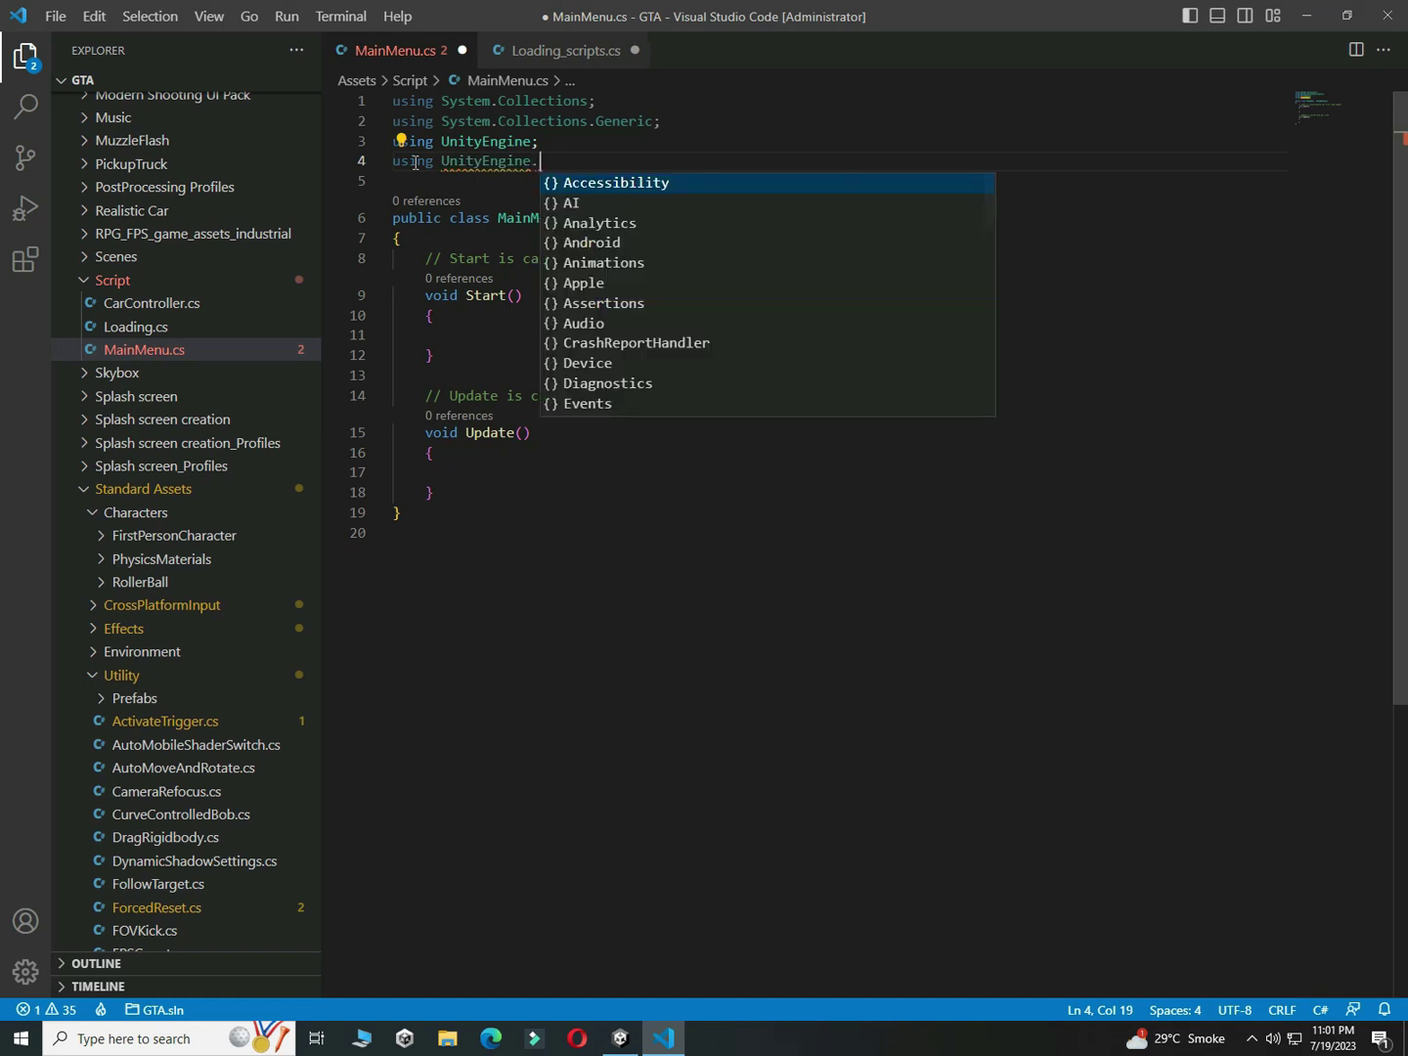
pyautogui.write('S')
pyautogui.press('Return')
pyautogui.write(';')
pyautogui.hotkey('ctrl', 's')
# Step: Replace the default Start and Update methods with a public void PlayGame() declaration
pyautogui.moveTo(417, 260); pyautogui.dragTo(503, 494)
pyautogui.press('BackSpace')
pyautogui.press('Return')
pyautogui.press('Return')
pyautogui.press('Return')
pyautogui.press('Up')
pyautogui.press('Up')
pyautogui.write('public void P')
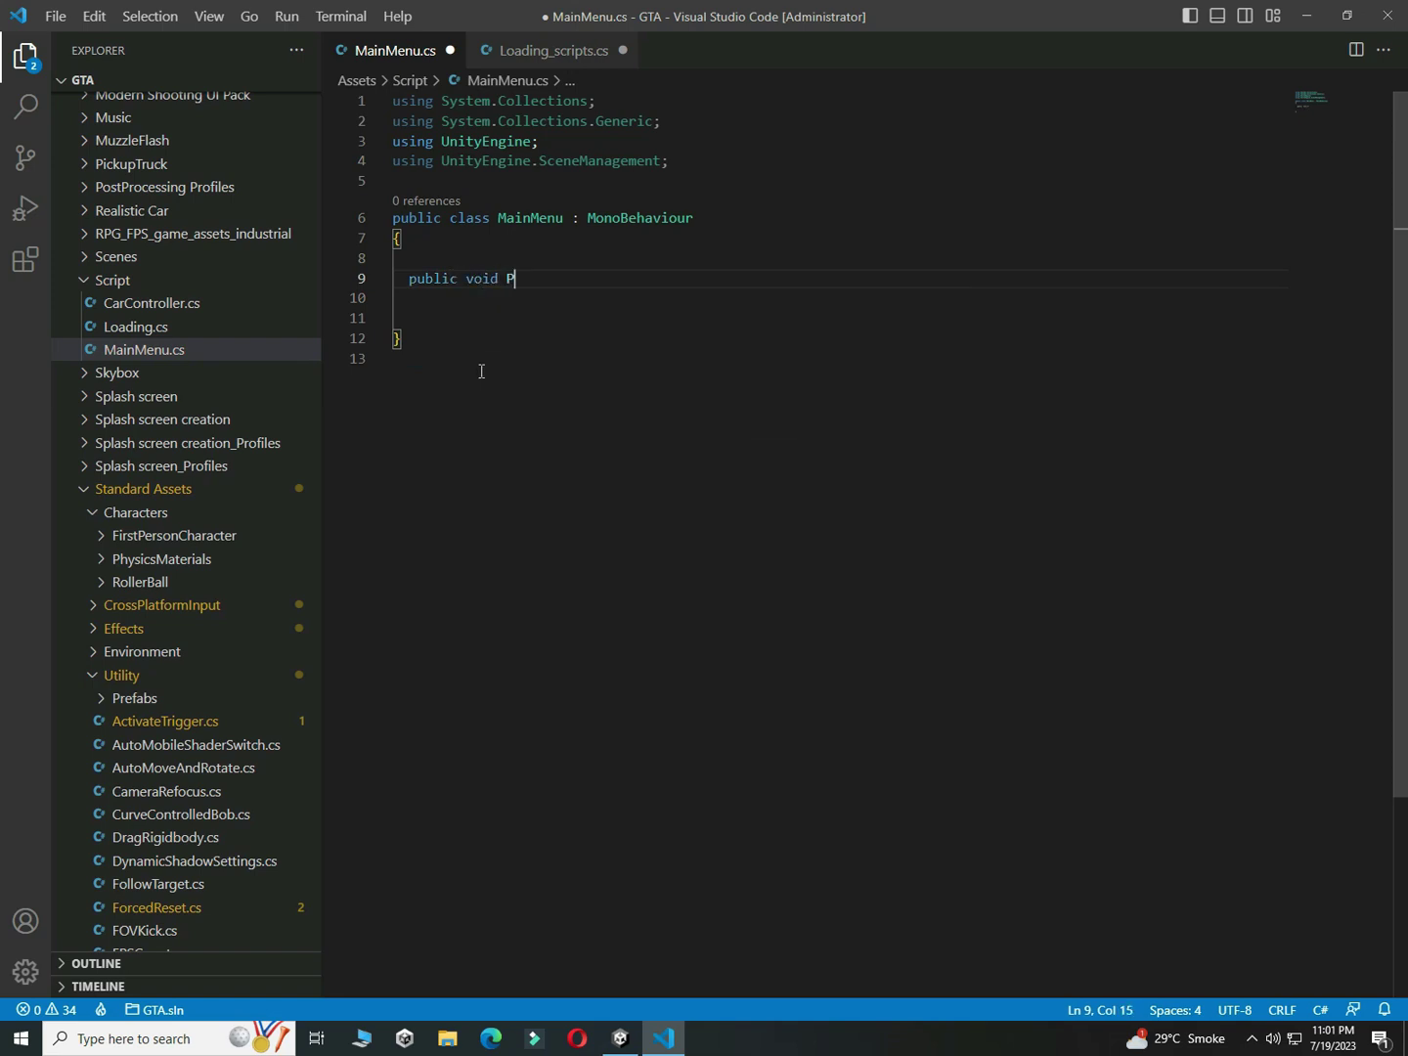
pyautogui.write('layGame()')
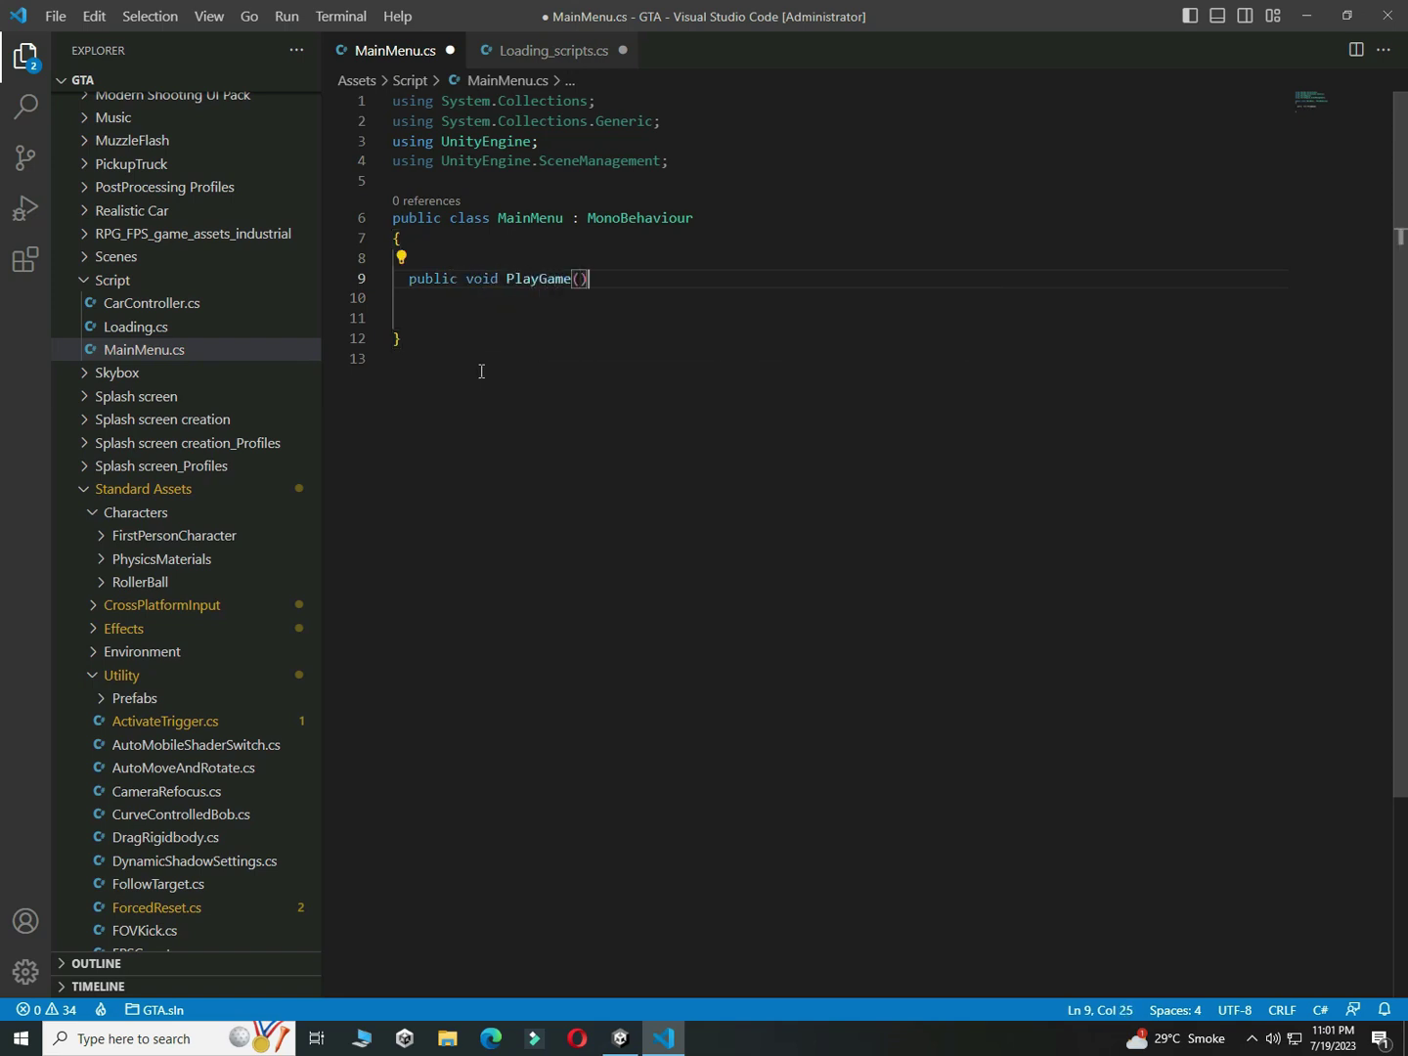
# Step: Write the PlayGame body so it calls SceneManager.LoadScene(1); and save the script
pyautogui.press('Down')
pyautogui.write('{')
pyautogui.press('Return')
pyautogui.press('Return')
pyautogui.write('Scene')
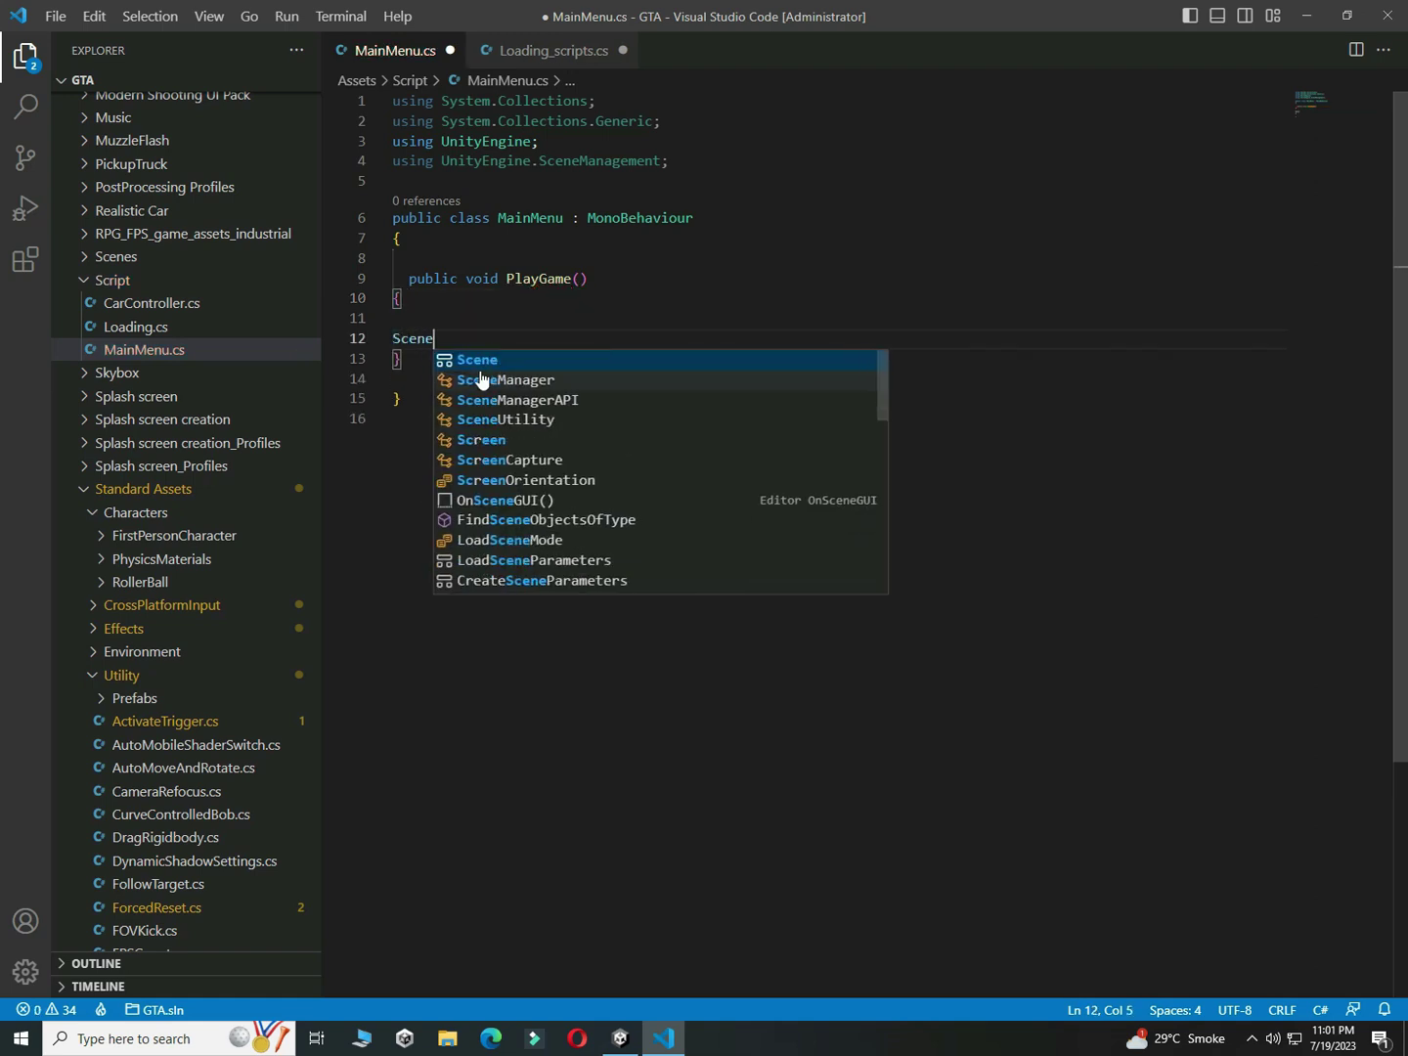
pyautogui.click(480, 380)
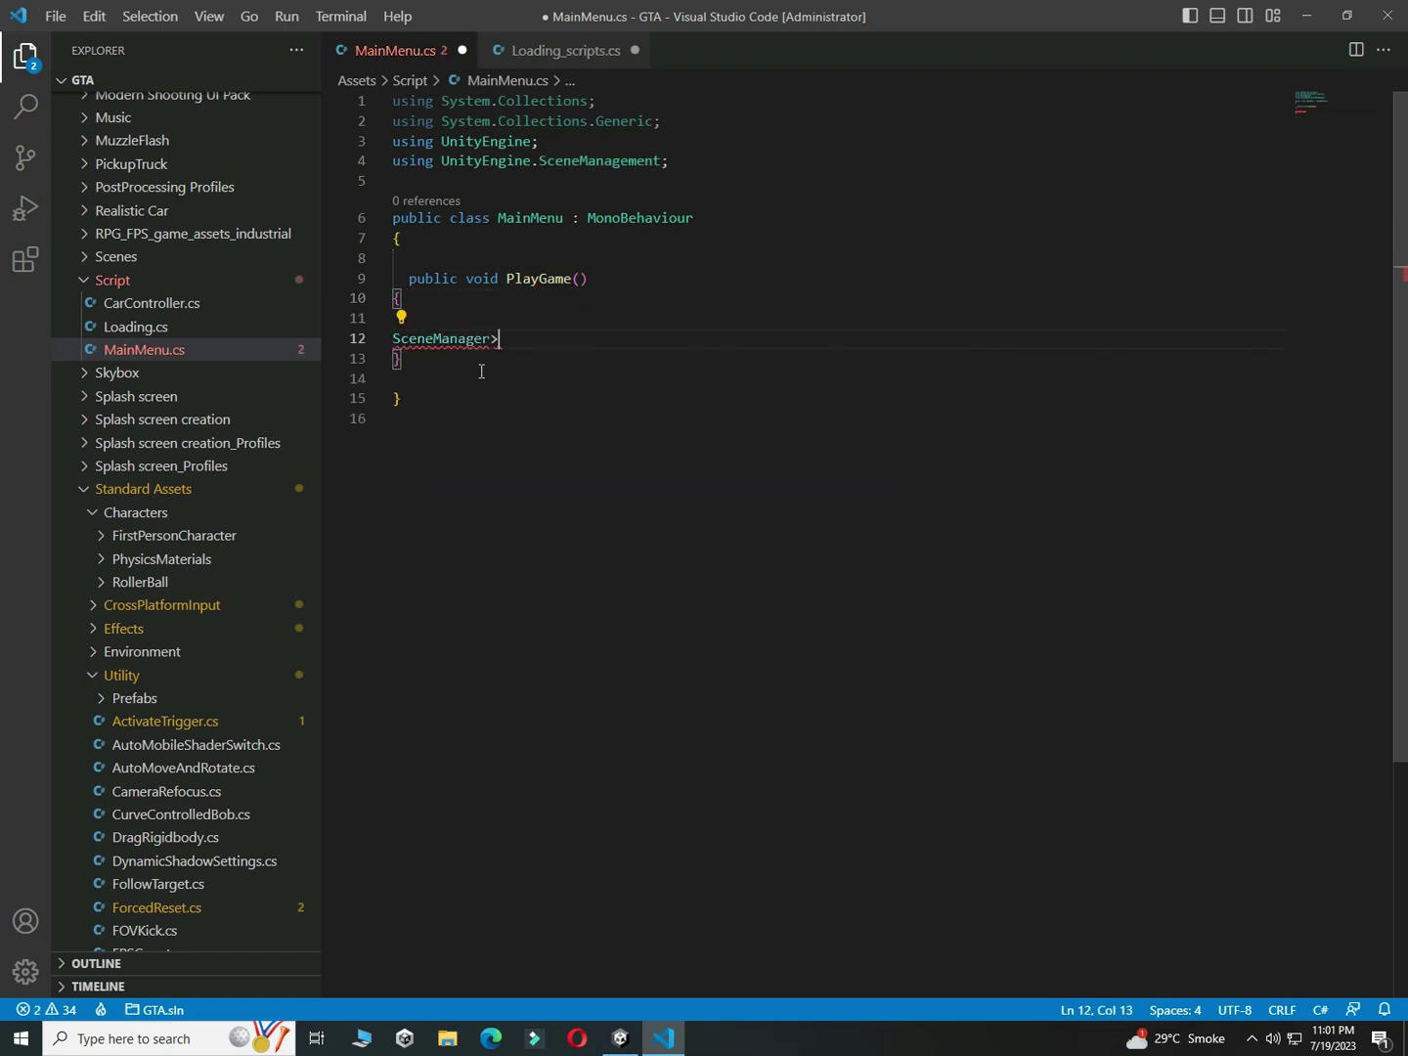
pyautogui.write('.Lo')
pyautogui.press('Tab')
pyautogui.write('(1);')
pyautogui.hotkey('ctrl', 's')
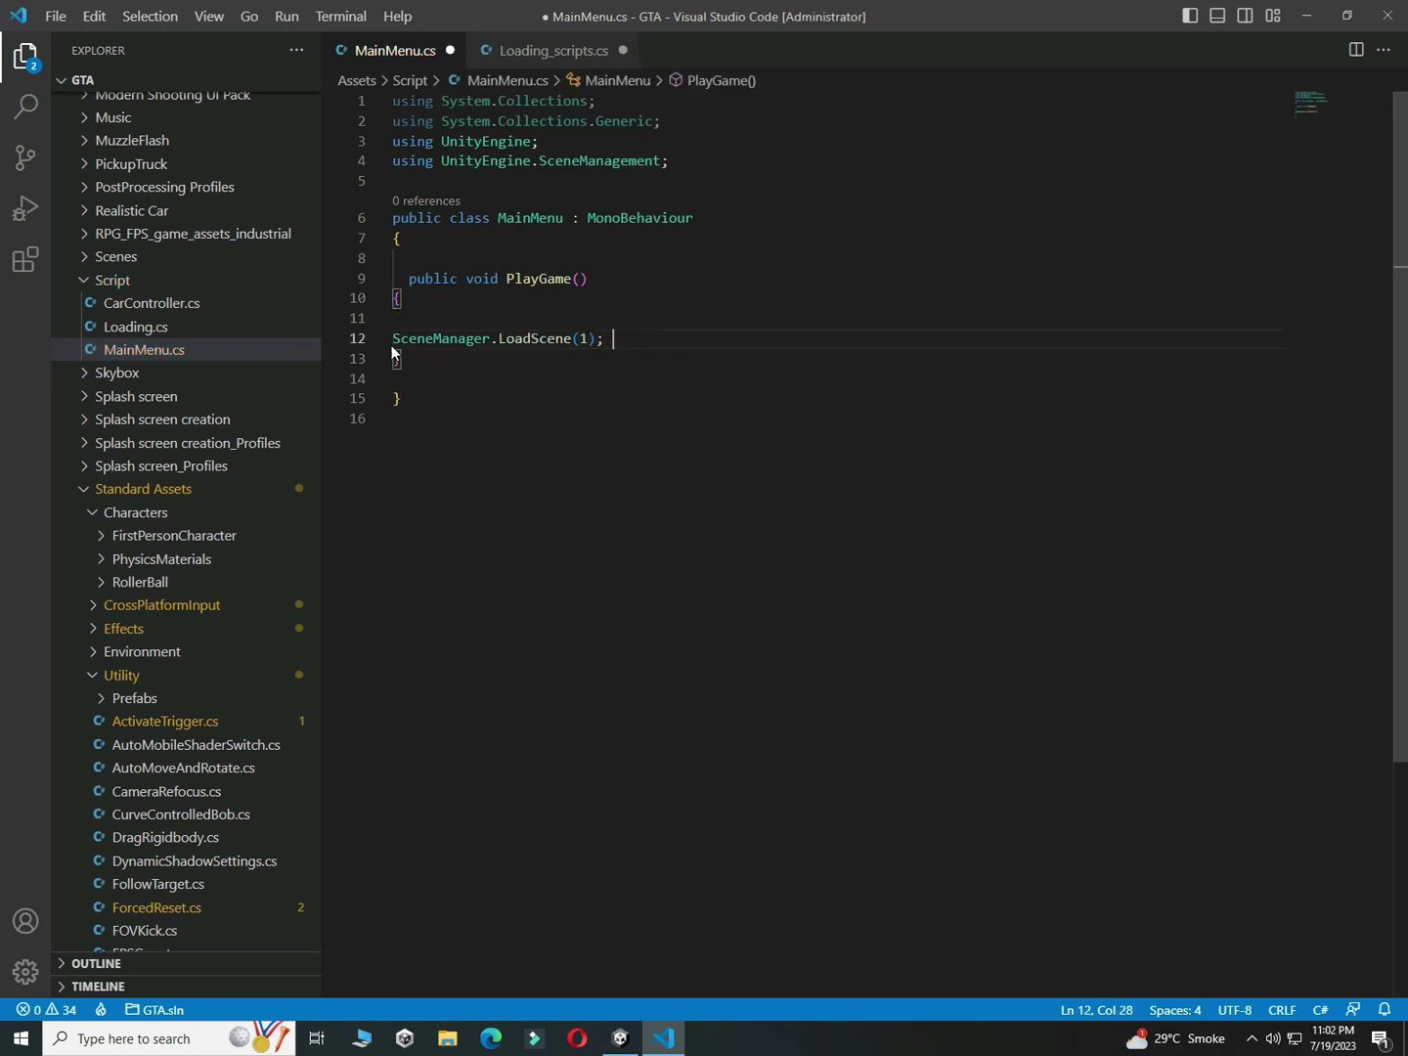
# Step: Switch to Unity and attach the MainMenu script to the Canvas
pyautogui.hotkey('alt', 'Tab')
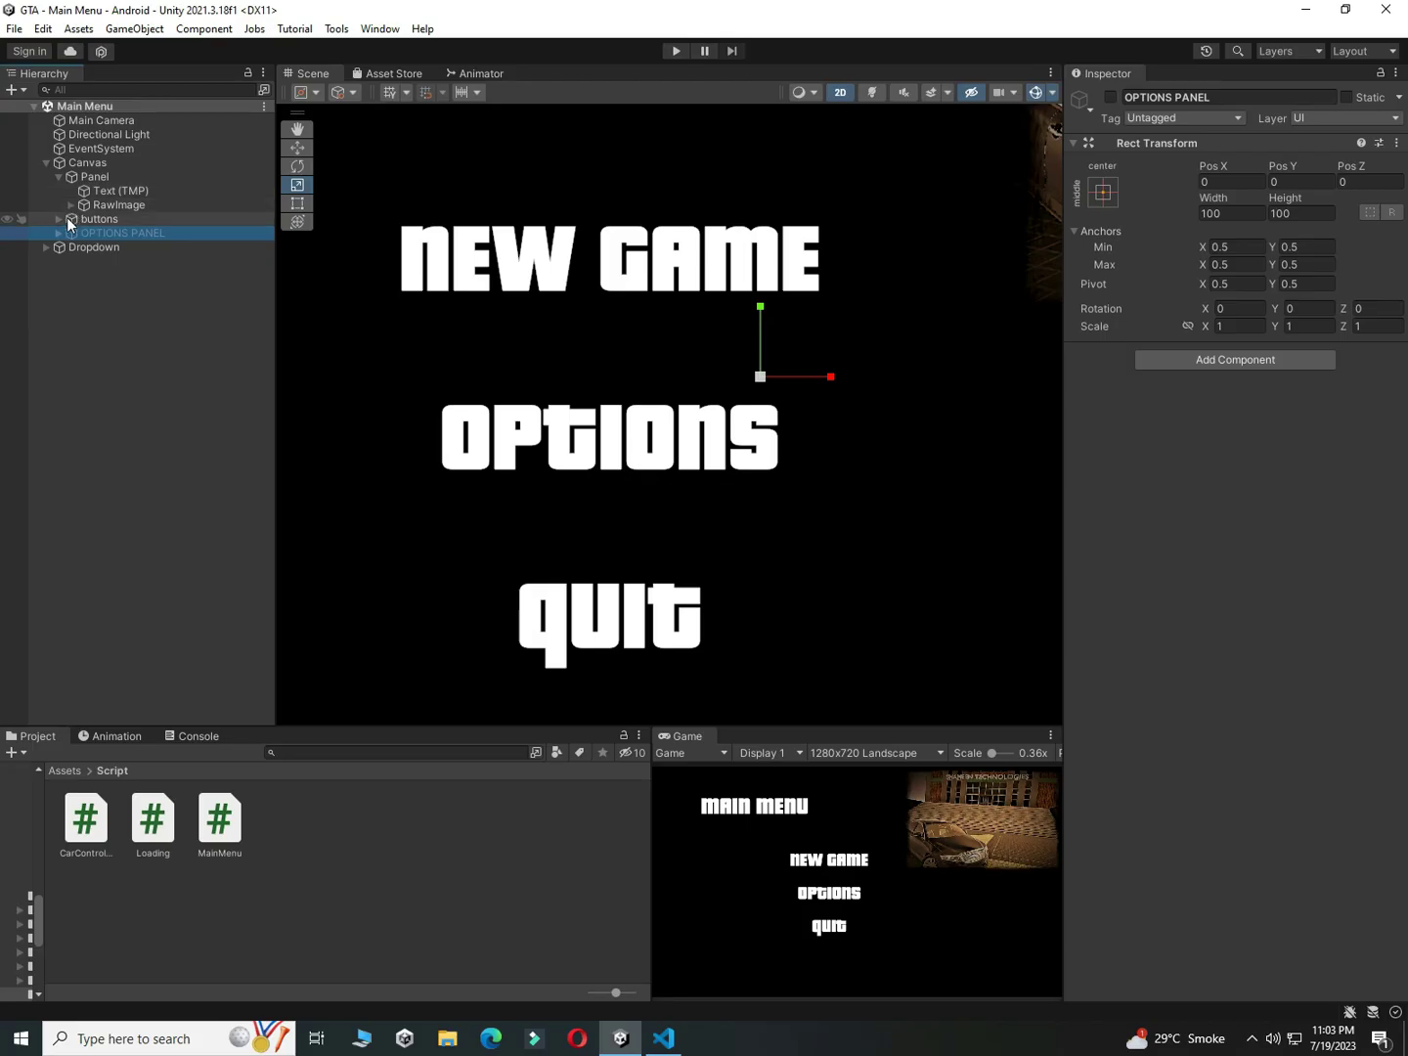
pyautogui.click(58, 219)
pyautogui.click(69, 248)
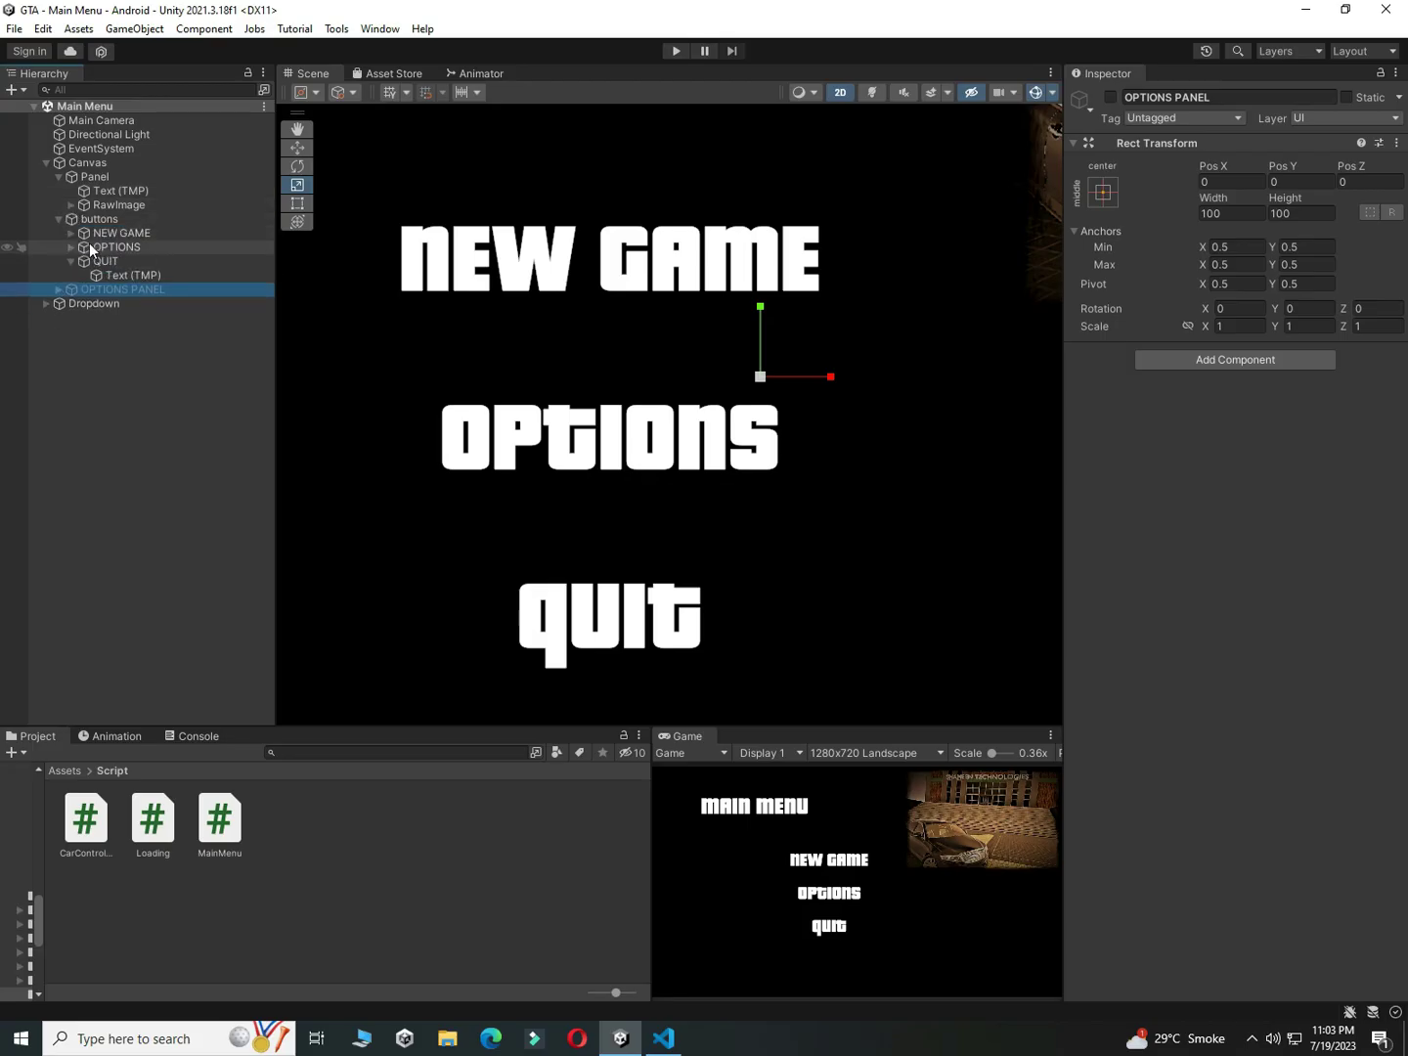
pyautogui.click(102, 236)
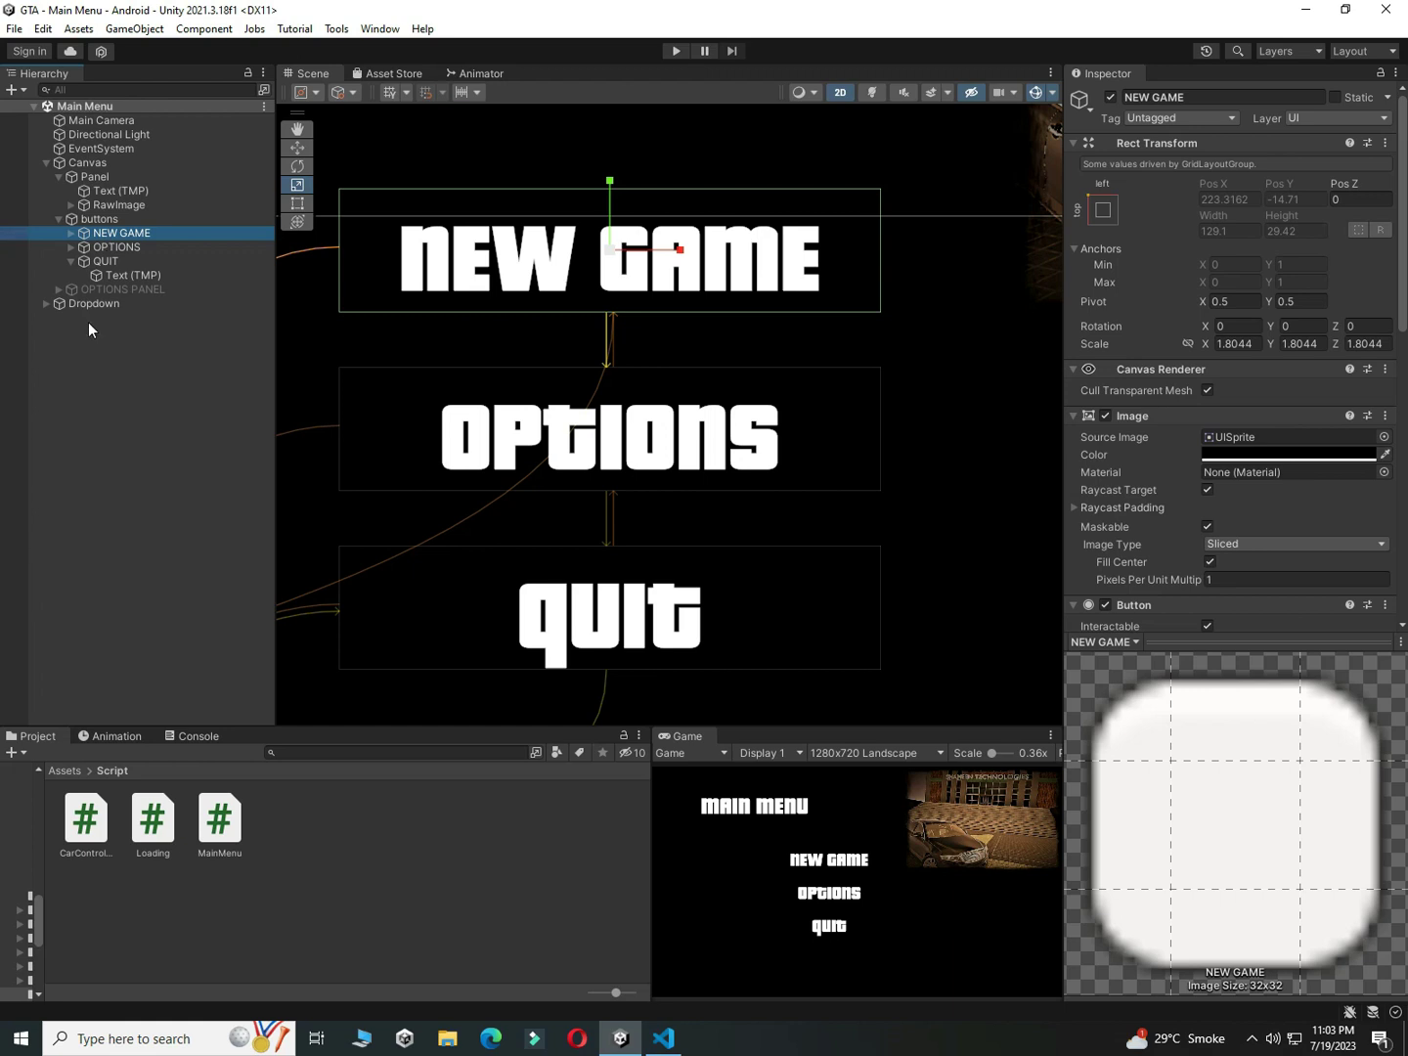
pyautogui.rightClick(88, 354)
pyautogui.click(87, 163)
pyautogui.click(216, 825)
pyautogui.moveTo(215, 837); pyautogui.dragTo(1209, 832)
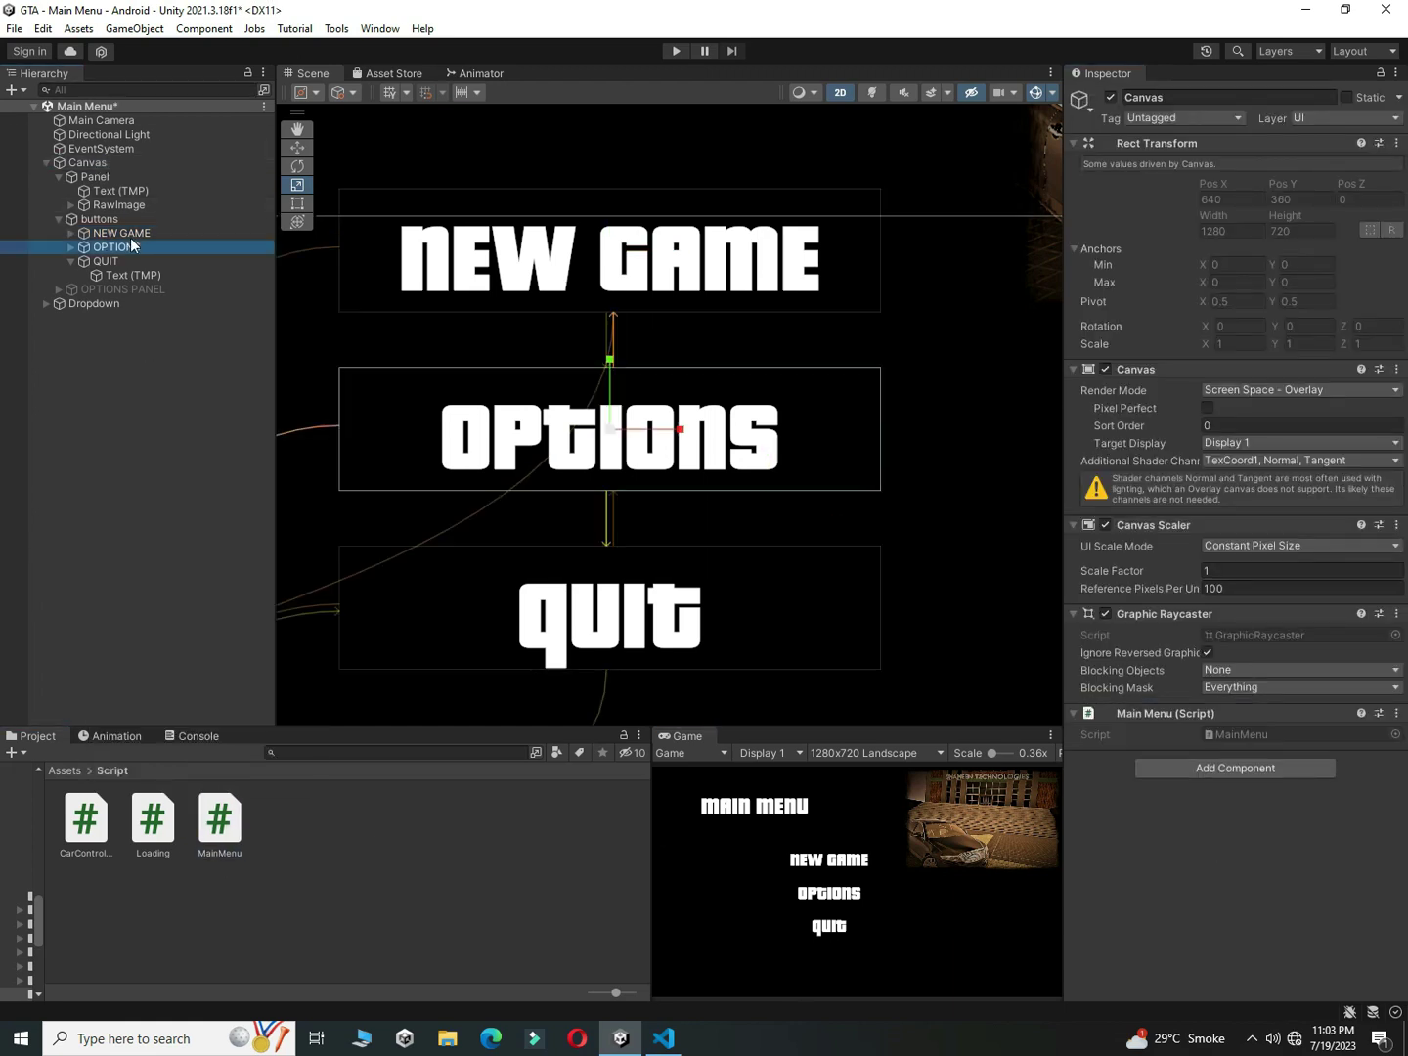
# Step: Add an On Click event to the NEW GAME button that calls MainMenu.PlayGame on the Canvas, and save the scene
pyautogui.click(130, 233)
pyautogui.scroll(-10, 1357, 414)
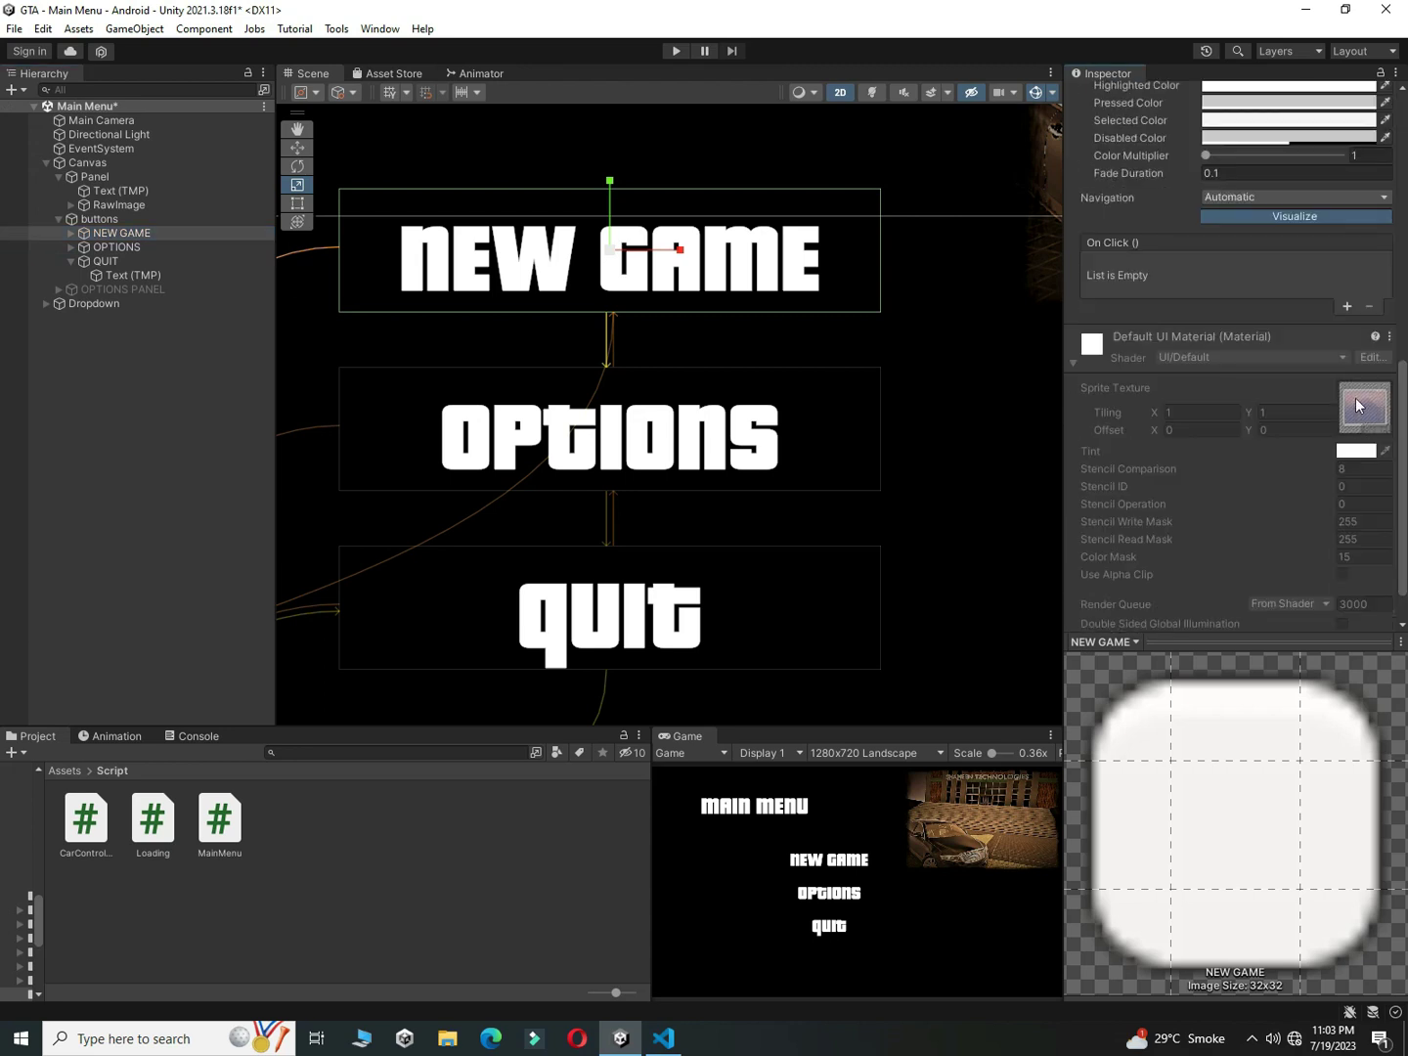
pyautogui.click(1346, 307)
pyautogui.scroll(5, 1074, 360)
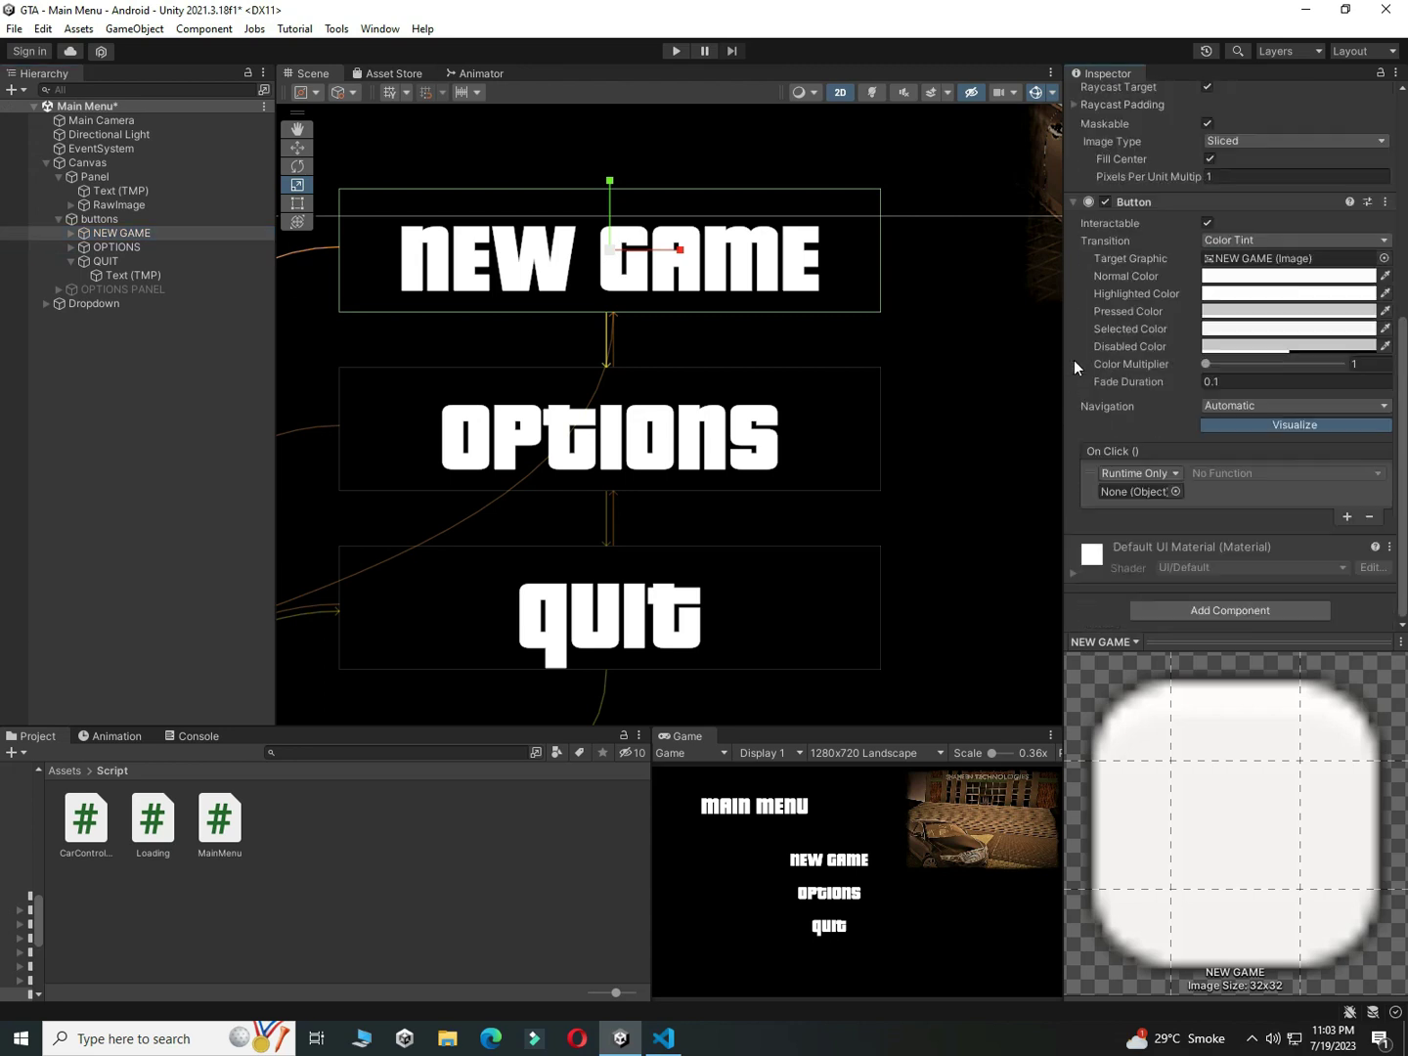
pyautogui.moveTo(90, 163); pyautogui.dragTo(1134, 490)
pyautogui.click(1237, 474)
pyautogui.moveTo(1245, 615)
pyautogui.click(1085, 769)
pyautogui.hotkey('ctrl', 's')
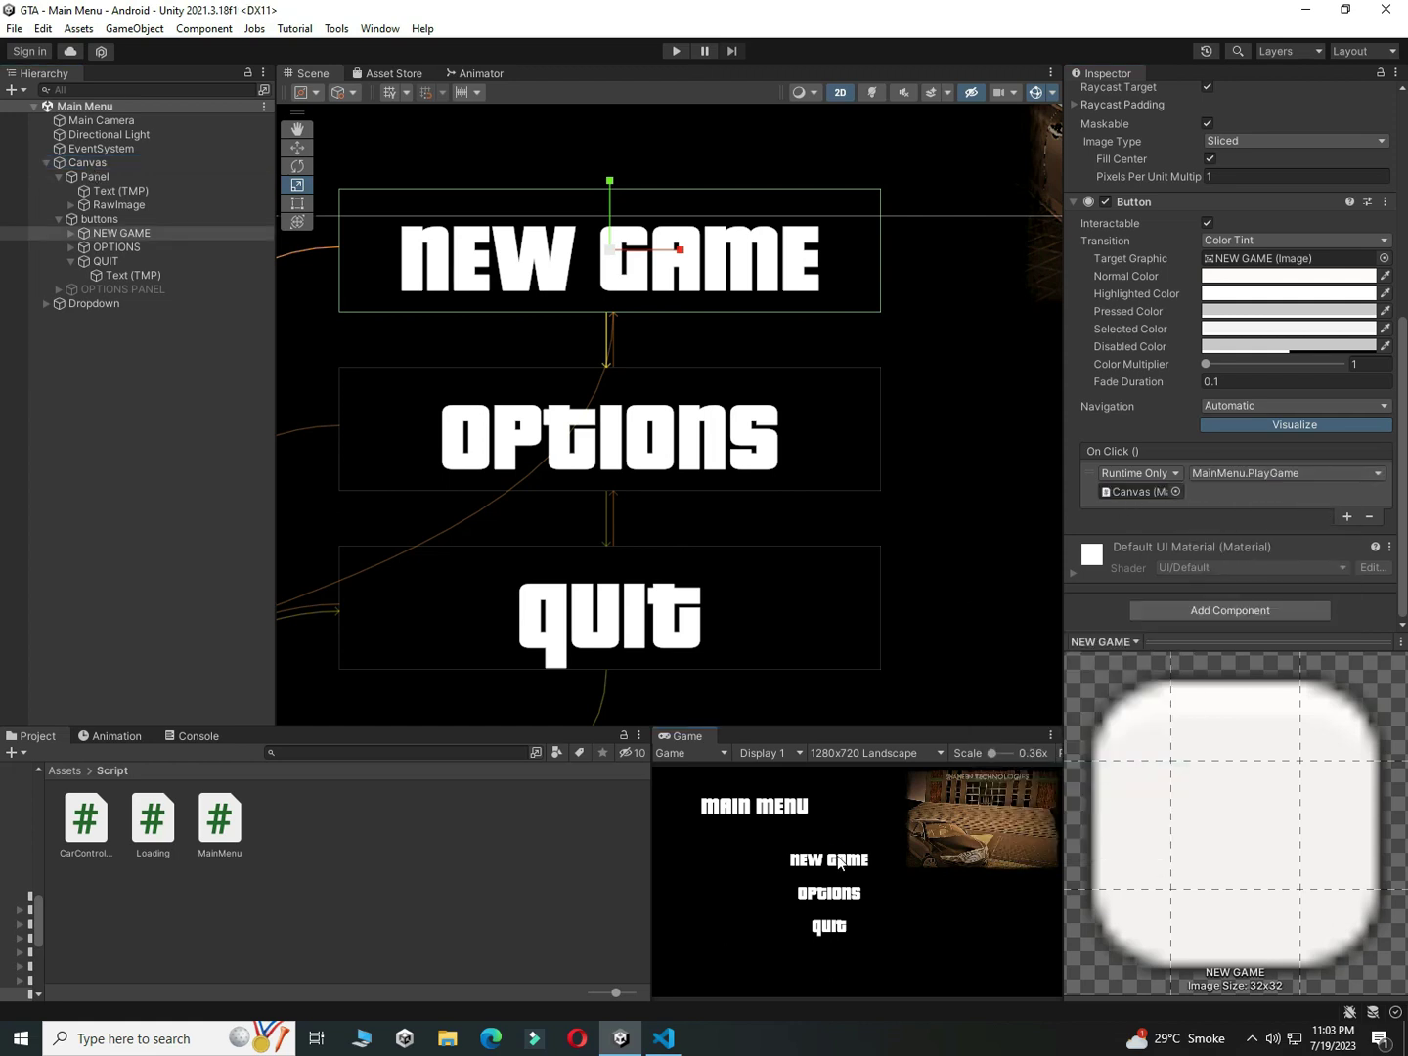
# Step: Play the scene in a maximized Game view and test whether NEW GAME loads the loading scene
pyautogui.hotkey('shift', 'space')
pyautogui.click(672, 48)
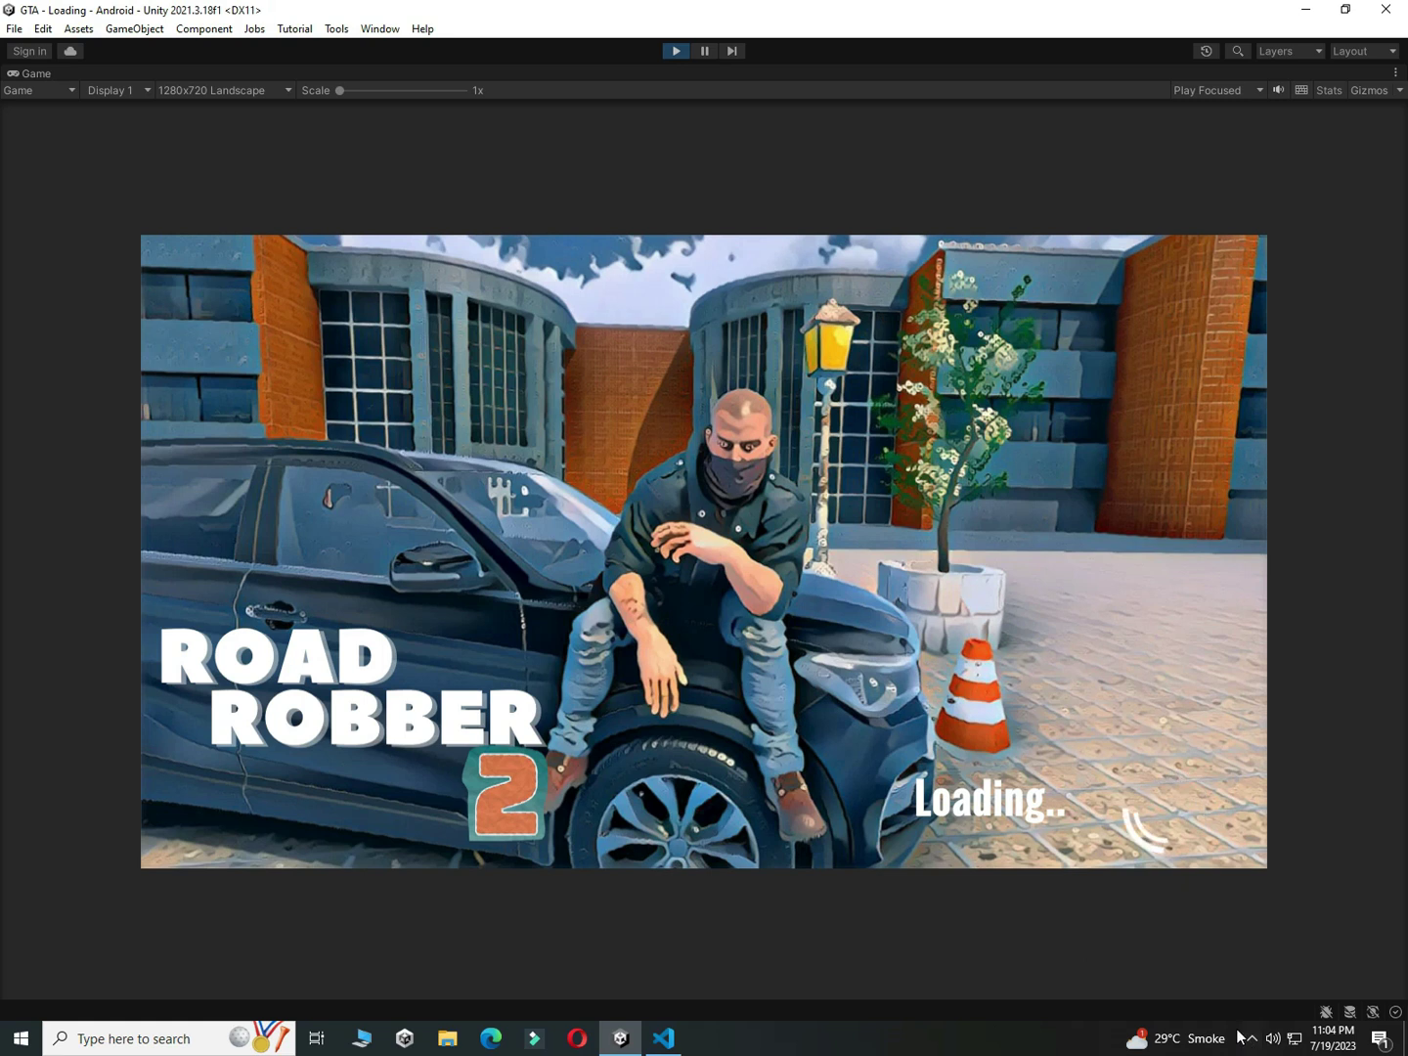
pyautogui.click(1272, 1039)
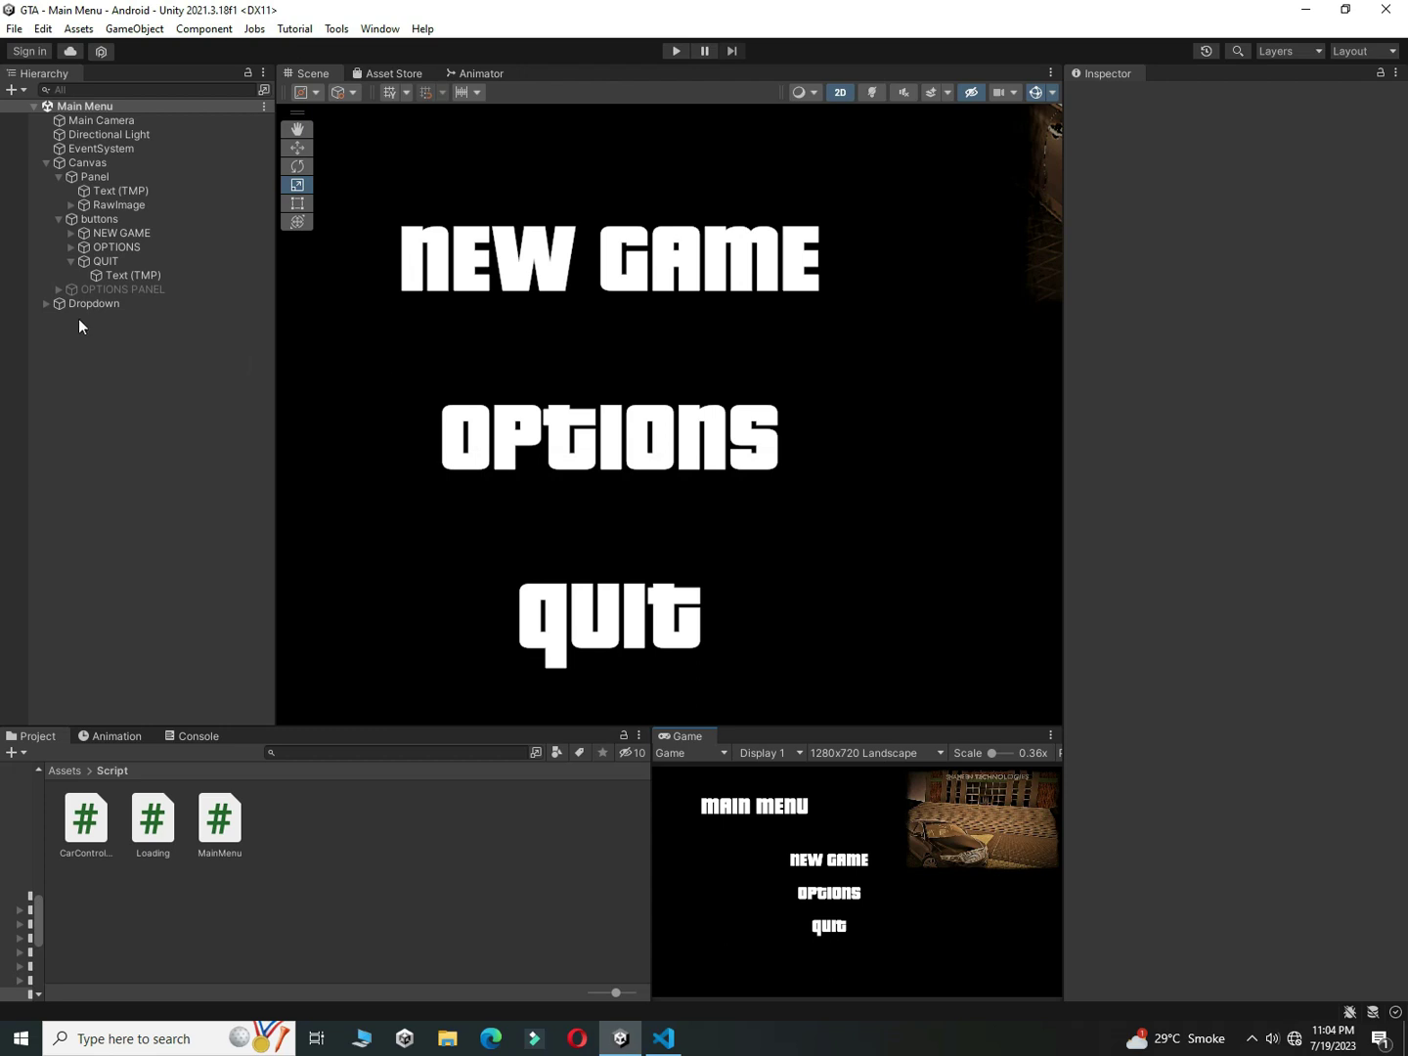
# Step: Set the NEW GAME button's Pressed Color to orange
pyautogui.click(126, 233)
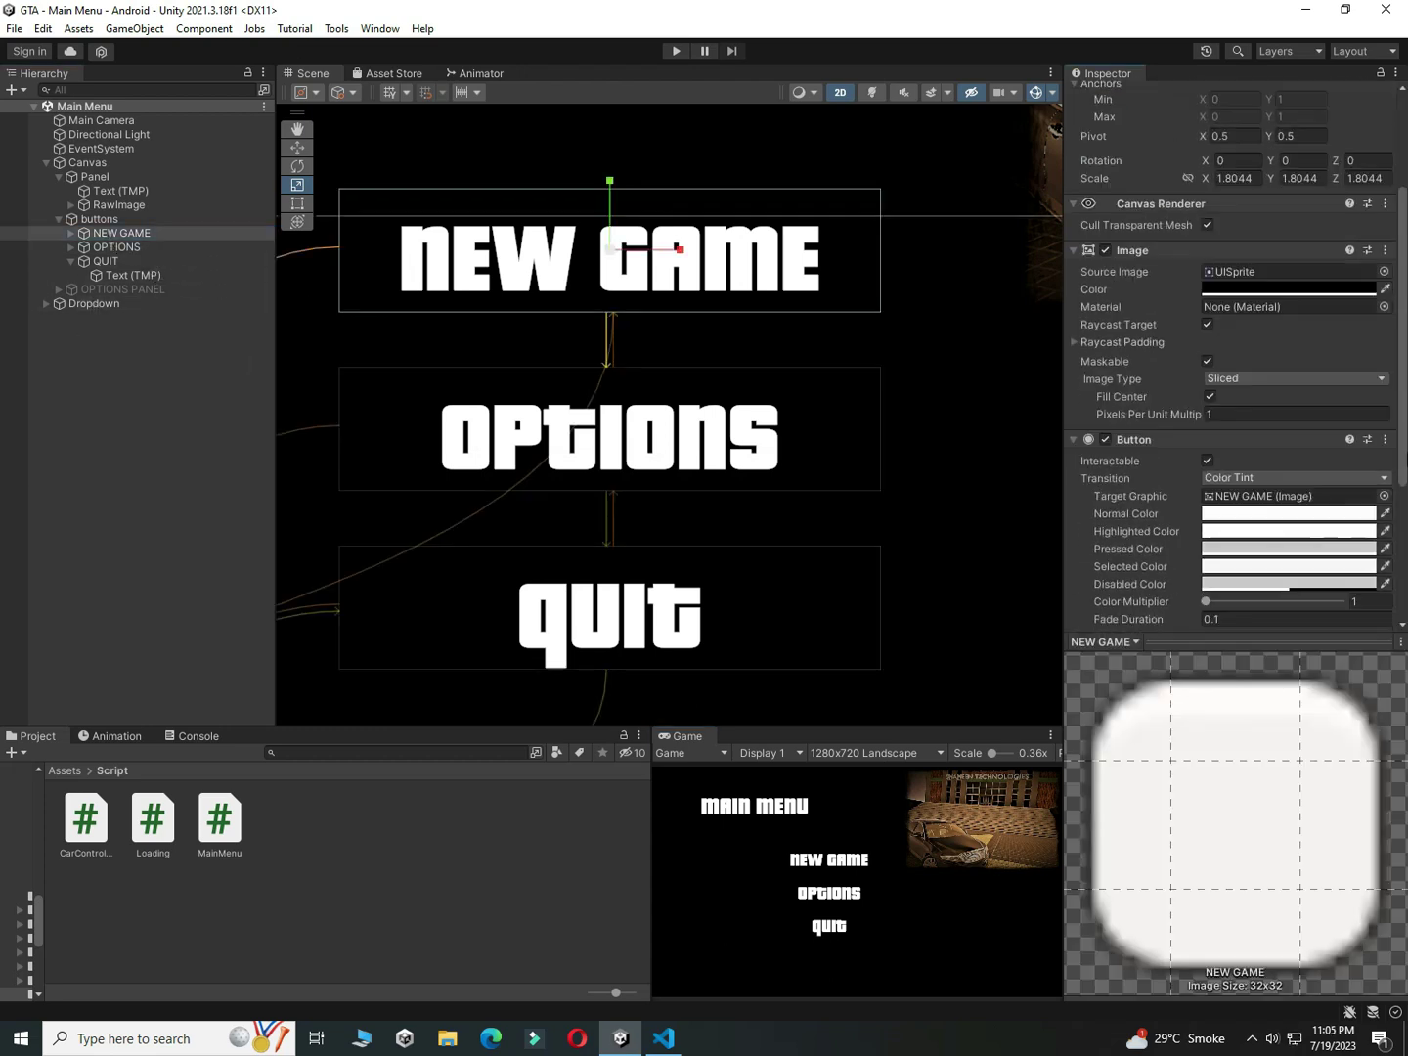
pyautogui.scroll(-1, 1236, 352)
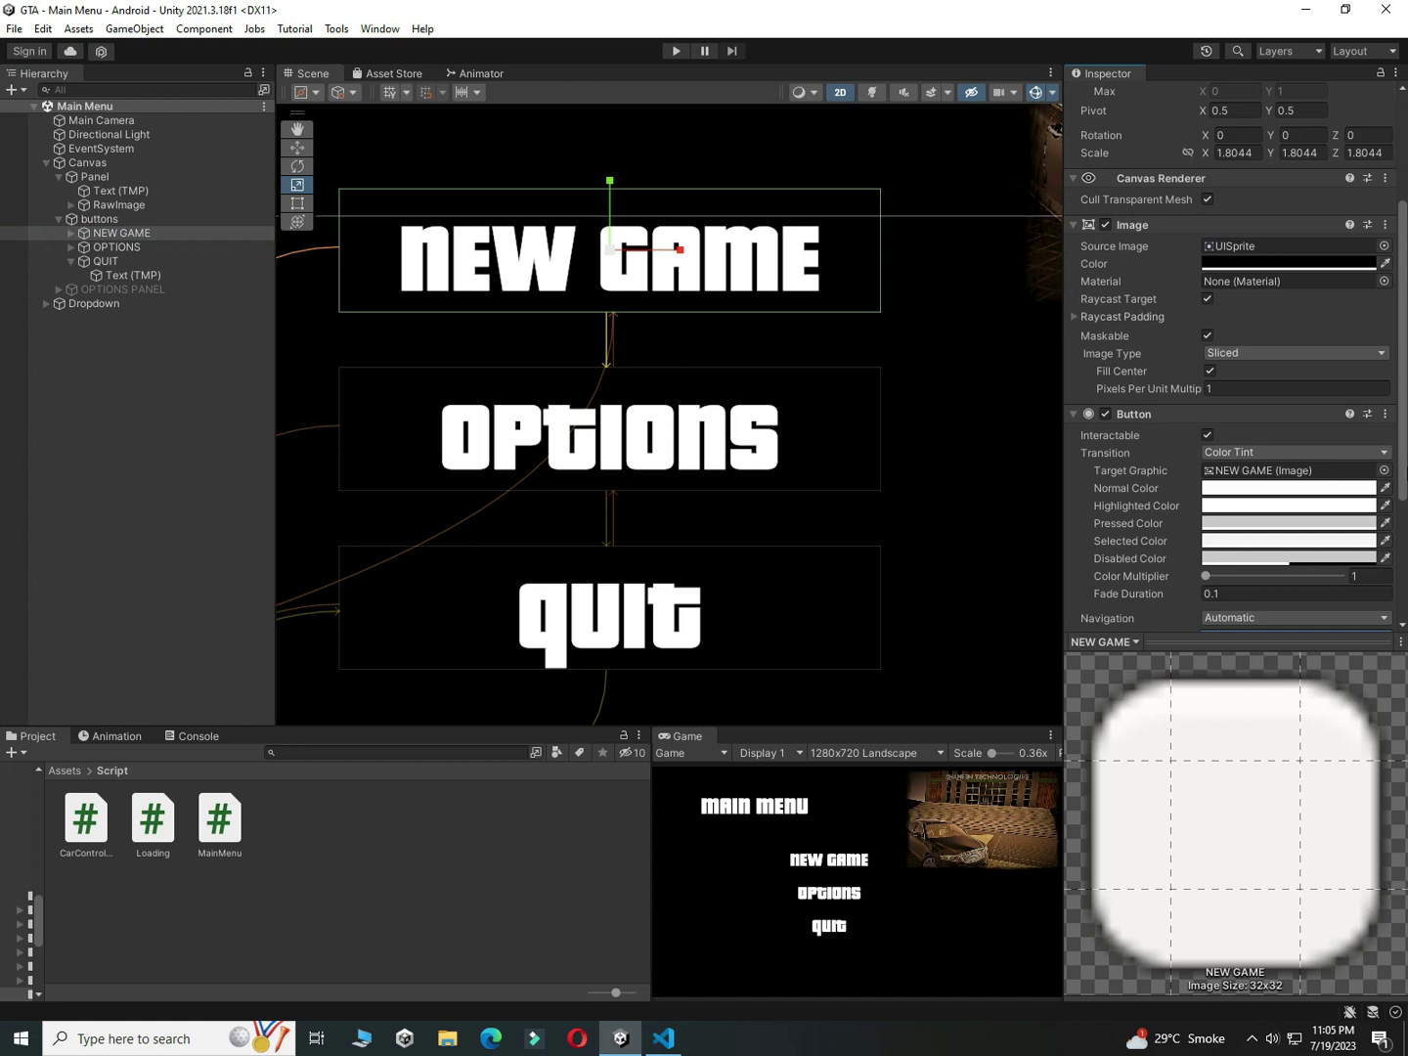
pyautogui.click(1227, 525)
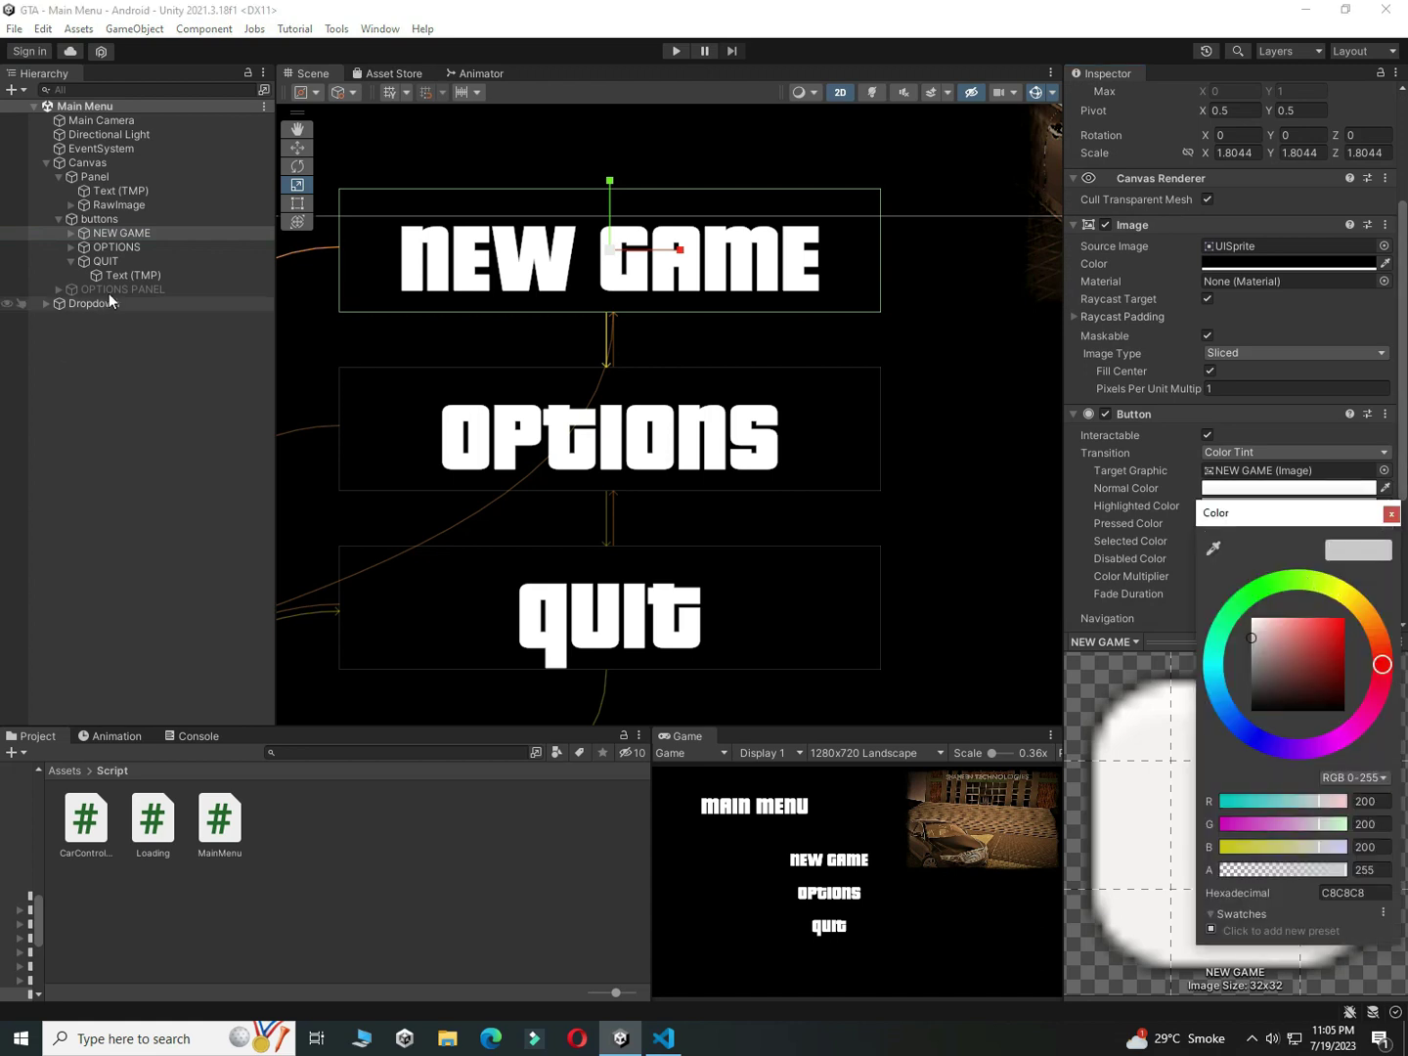
pyautogui.click(117, 150)
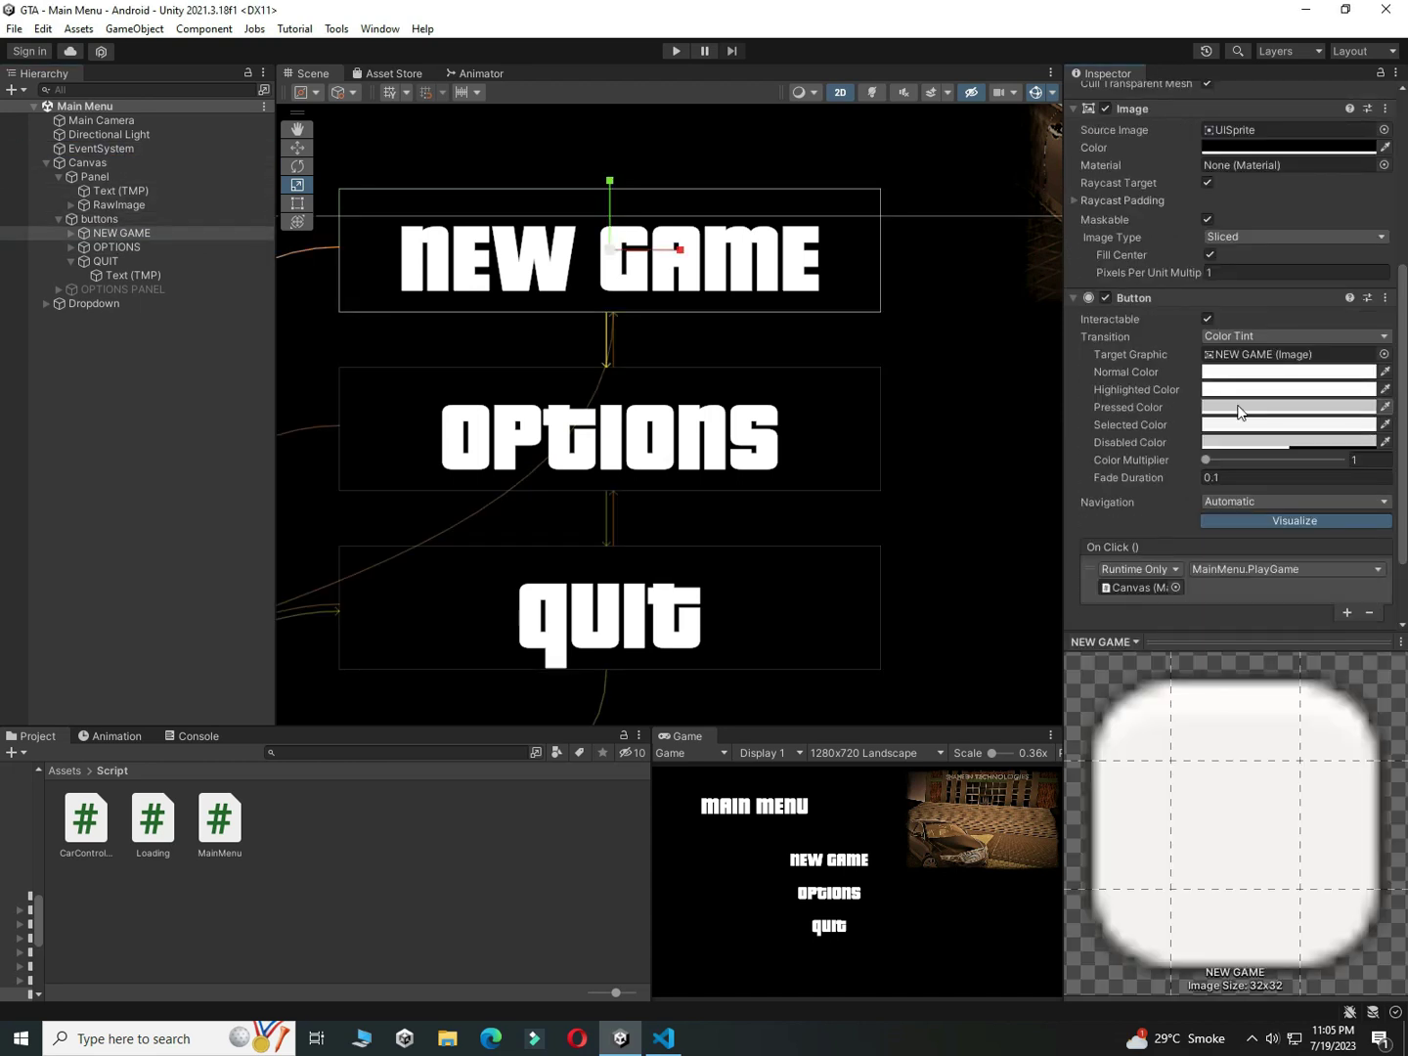
pyautogui.click(1240, 409)
pyautogui.moveTo(1379, 542)
pyautogui.mouseDown()
pyautogui.moveTo(1368, 504)
pyautogui.moveTo(1399, 567)
pyautogui.moveTo(1395, 509)
pyautogui.moveTo(1360, 509)
pyautogui.mouseUp()
pyautogui.click(1339, 510)
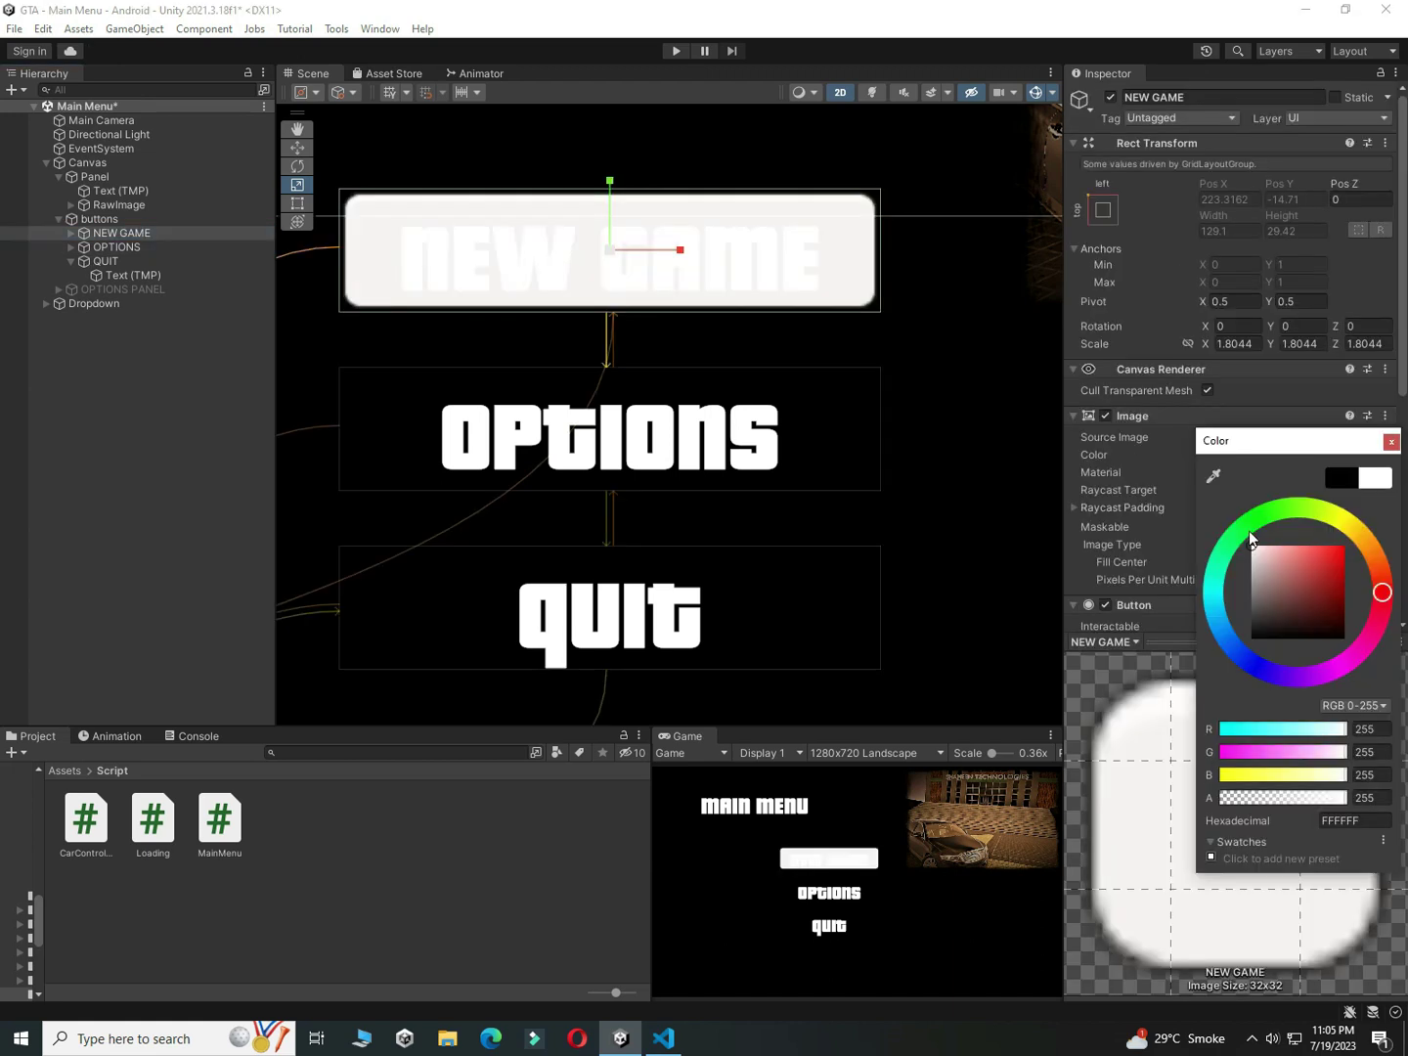
# Step: Try darkening the NEW GAME button's Image color to dark grey and to black
pyautogui.click(1249, 460)
pyautogui.moveTo(1260, 560)
pyautogui.mouseDown()
pyautogui.moveTo(1236, 629)
pyautogui.moveTo(1253, 627)
pyautogui.mouseUp()
pyautogui.moveTo(1254, 626); pyautogui.dragTo(1253, 622)
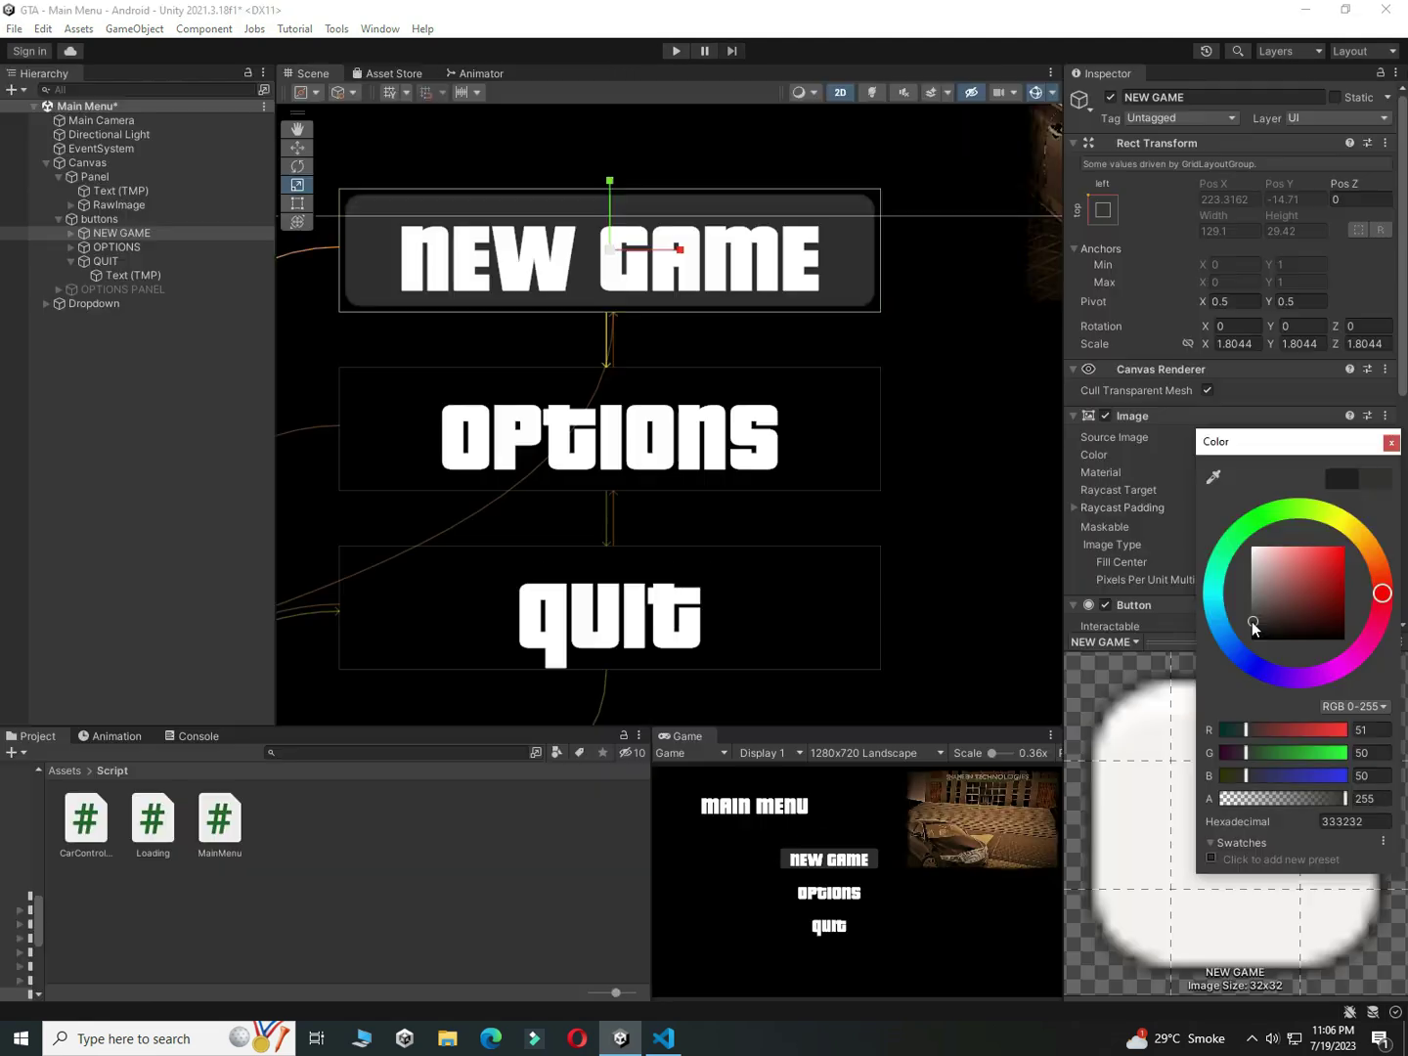
pyautogui.moveTo(1251, 621); pyautogui.dragTo(1234, 633)
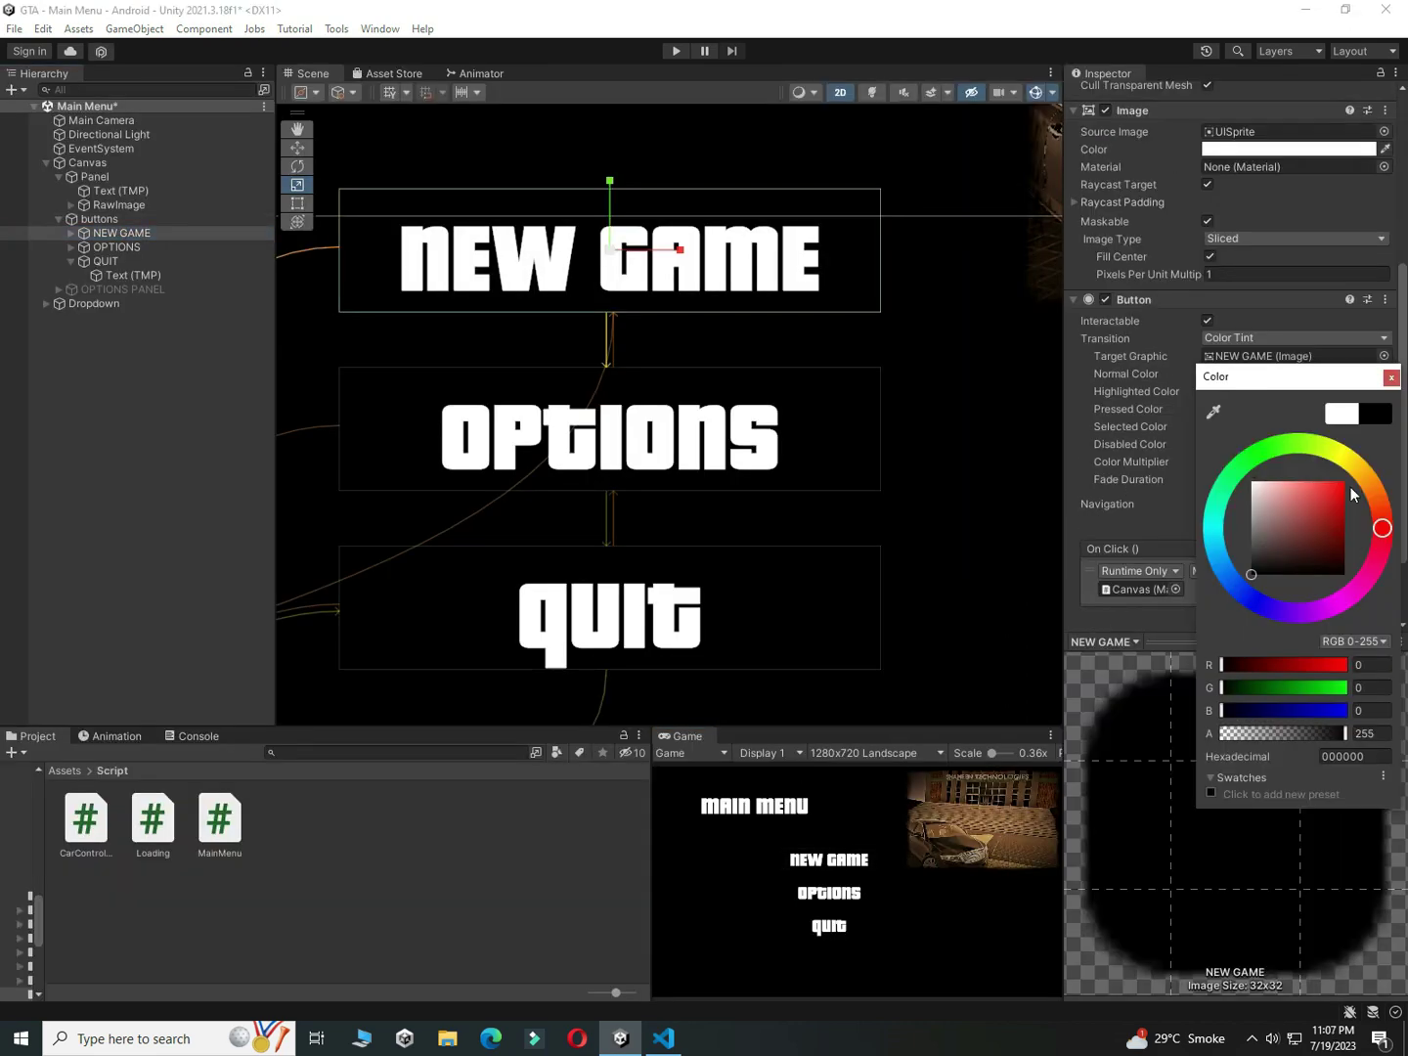
# Step: Set the NEW GAME button's Selected Color to black, matching its Highlighted Color
pyautogui.click(1392, 375)
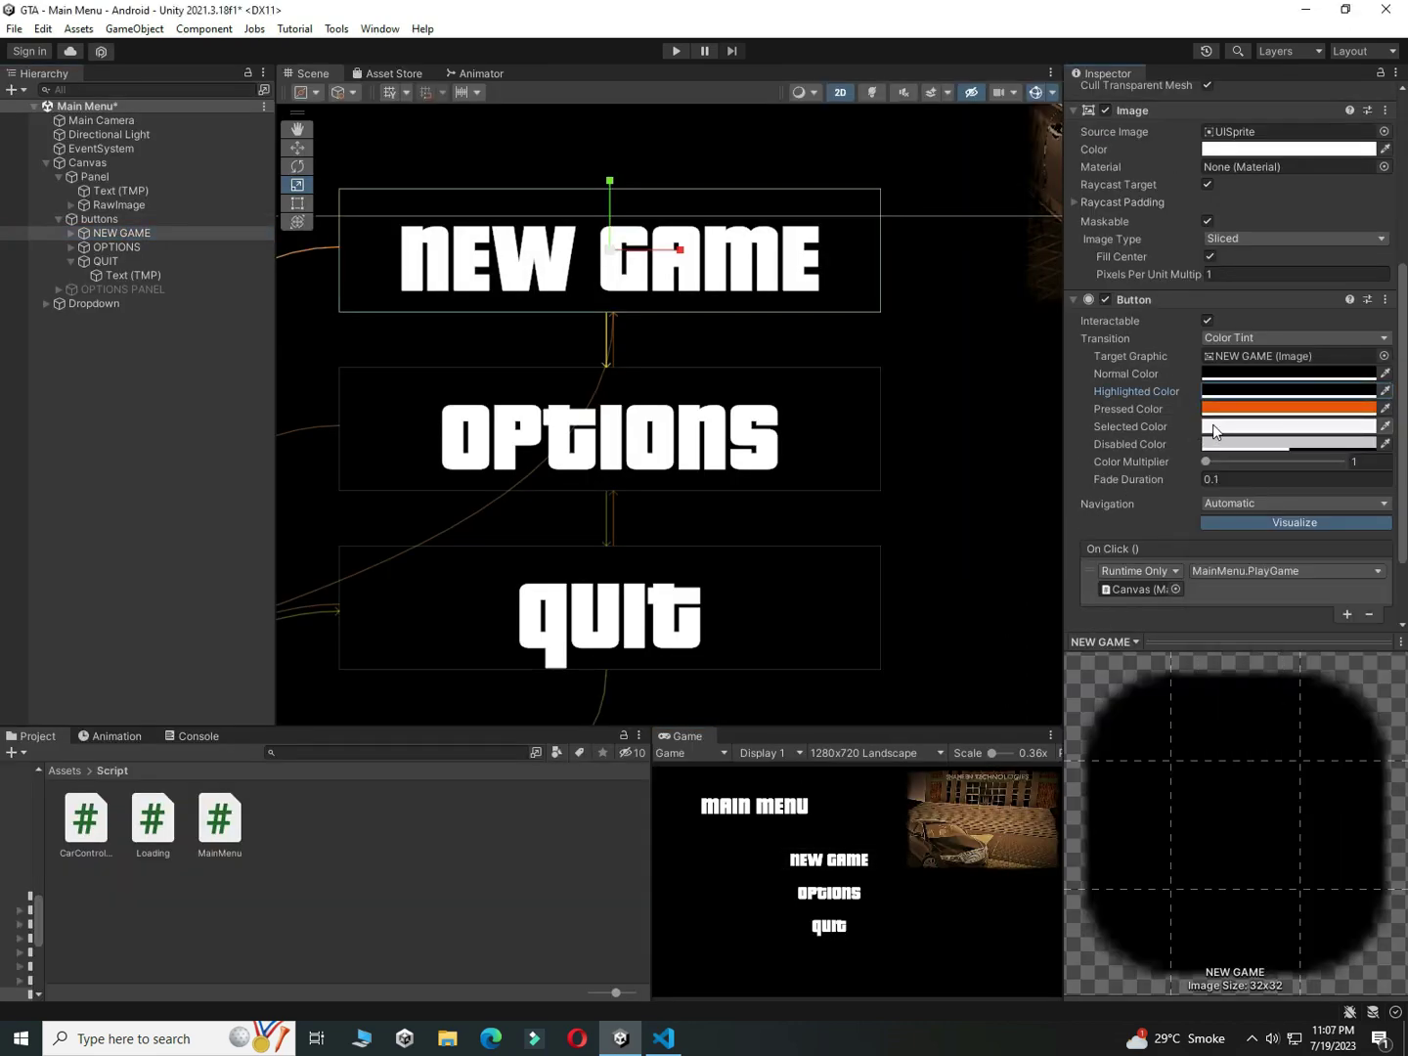
pyautogui.click(1222, 391)
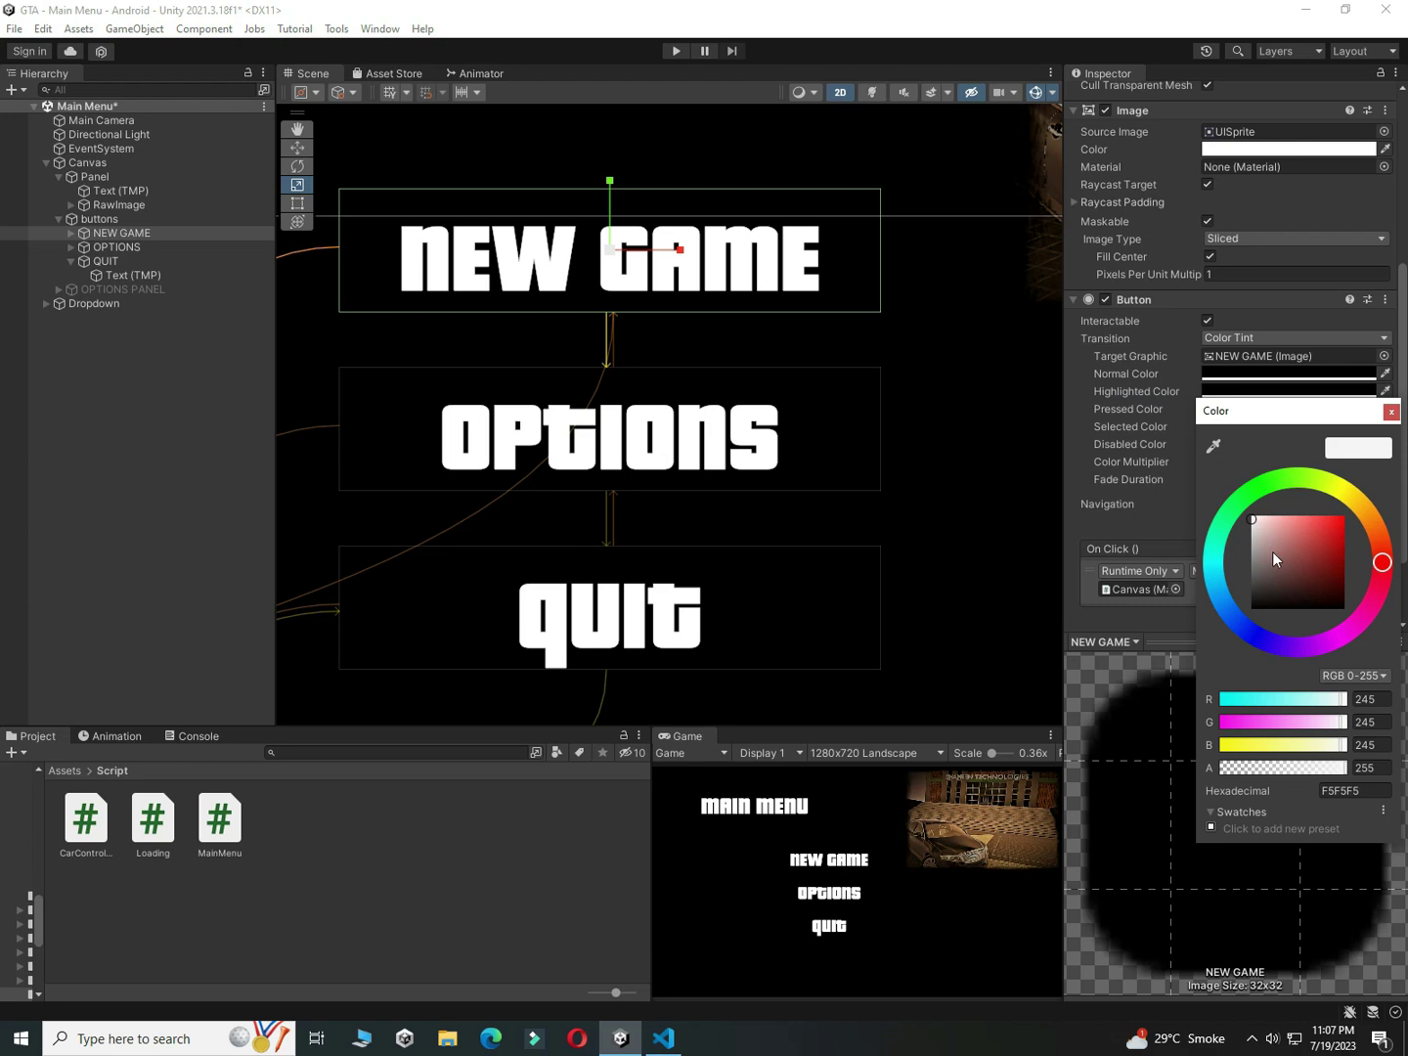
pyautogui.moveTo(1267, 584); pyautogui.dragTo(1251, 609)
pyautogui.click(1392, 412)
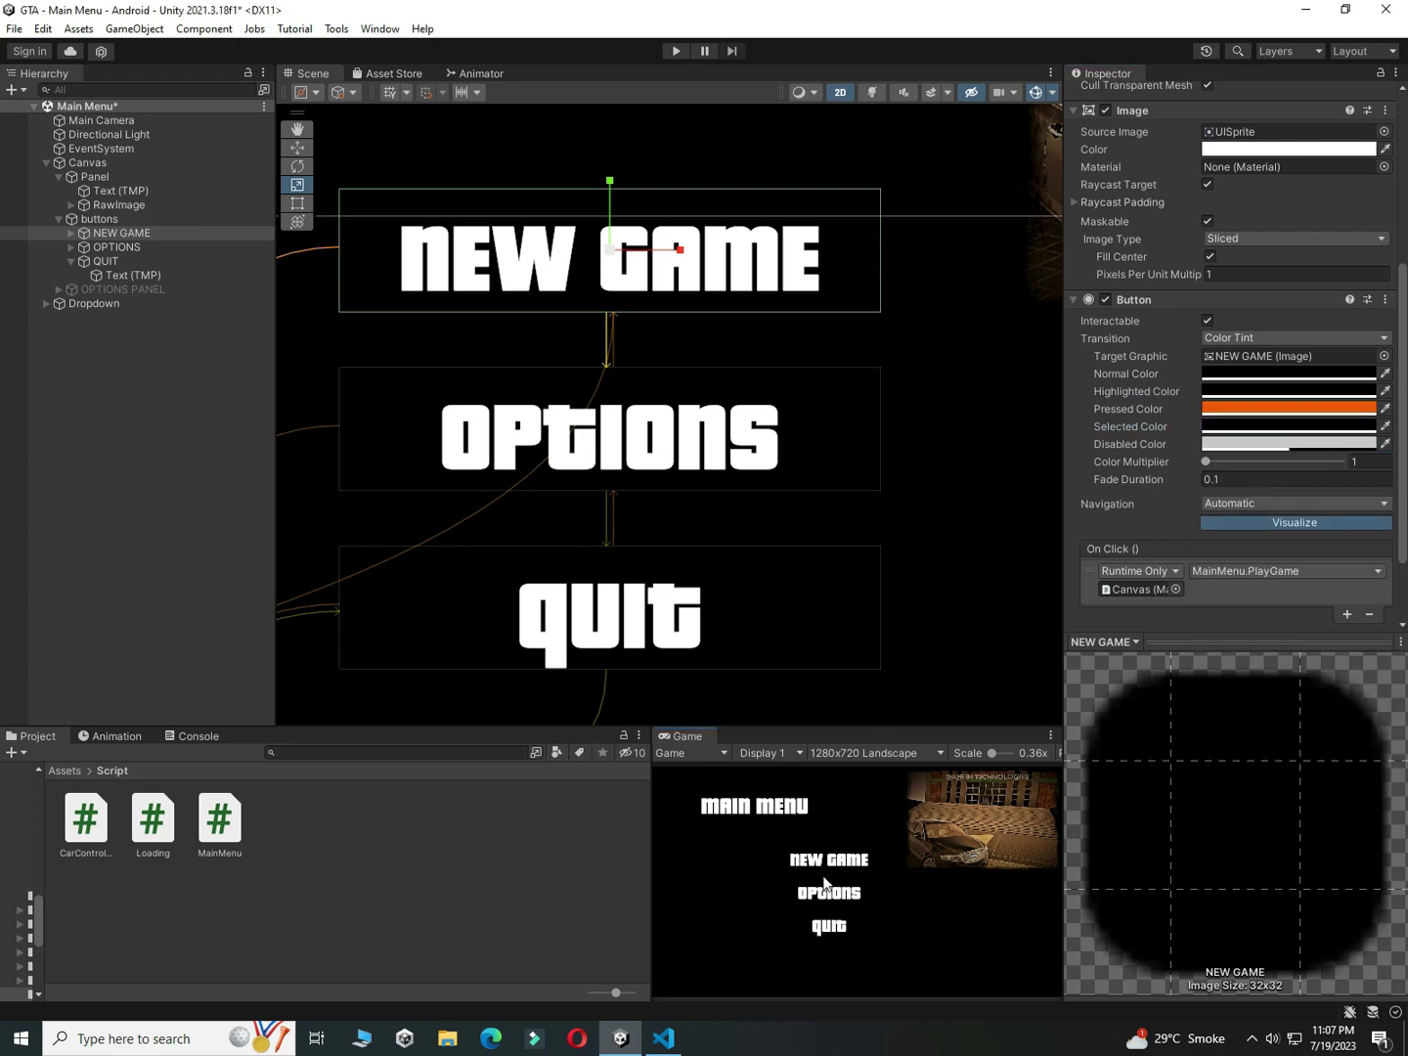
# Step: Play the scene, test the NEW GAME button's color when pressed, and stop playback
pyautogui.hotkey('ctrl', 'p')
pyautogui.click(708, 506)
pyautogui.click(781, 400)
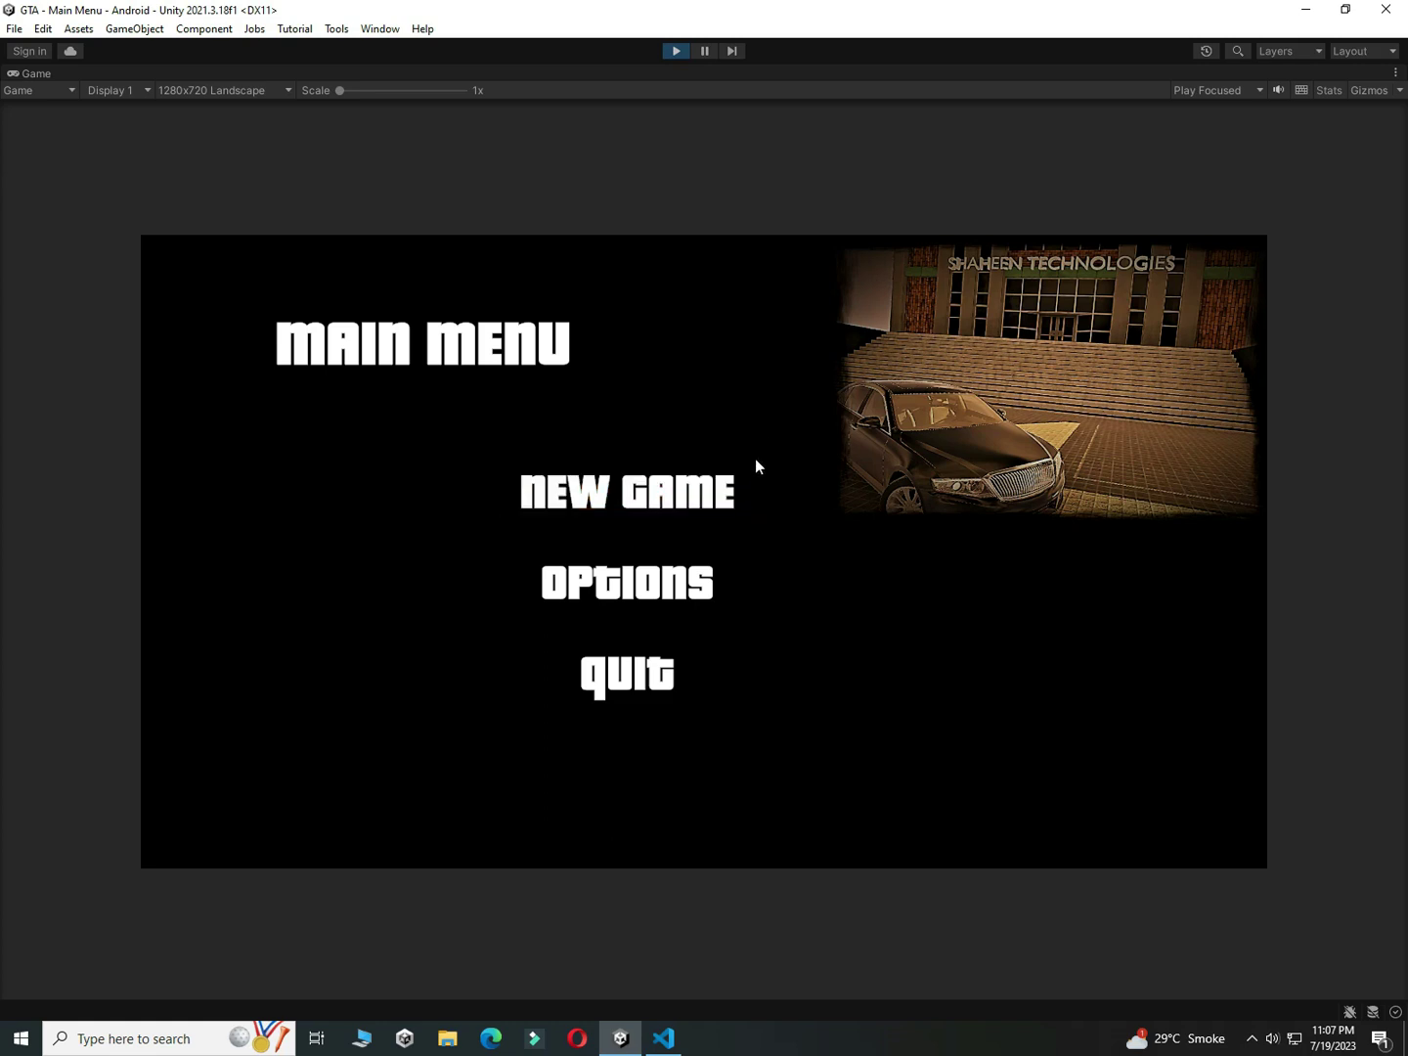
pyautogui.click(753, 464)
pyautogui.click(742, 468)
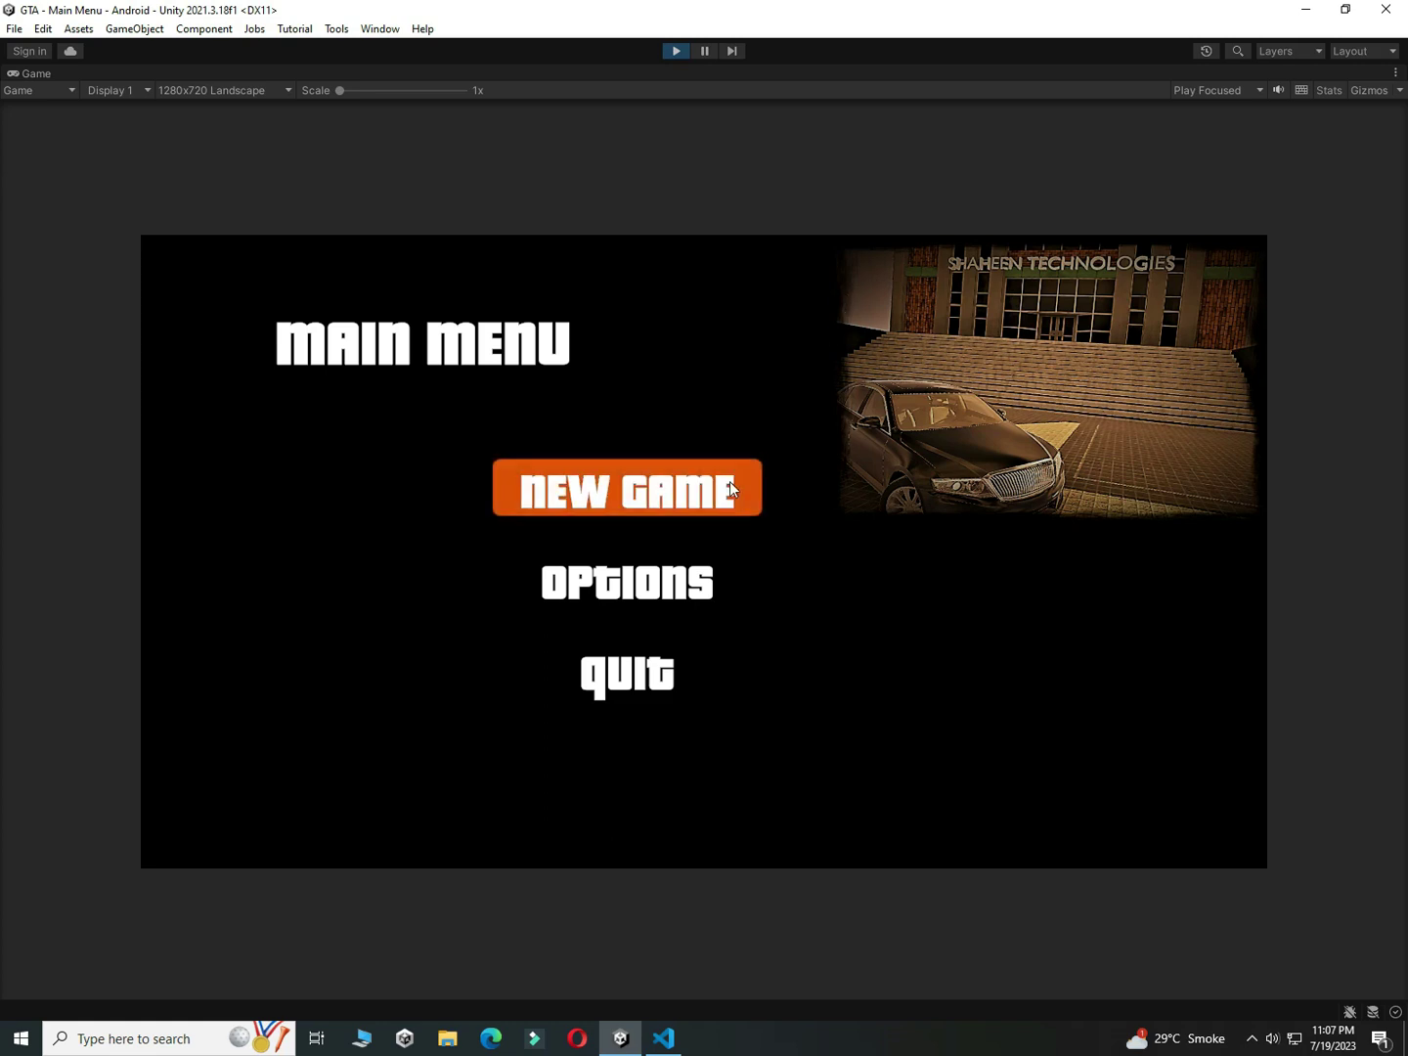
pyautogui.click(717, 489)
pyautogui.click(715, 489)
pyautogui.click(761, 376)
pyautogui.click(675, 50)
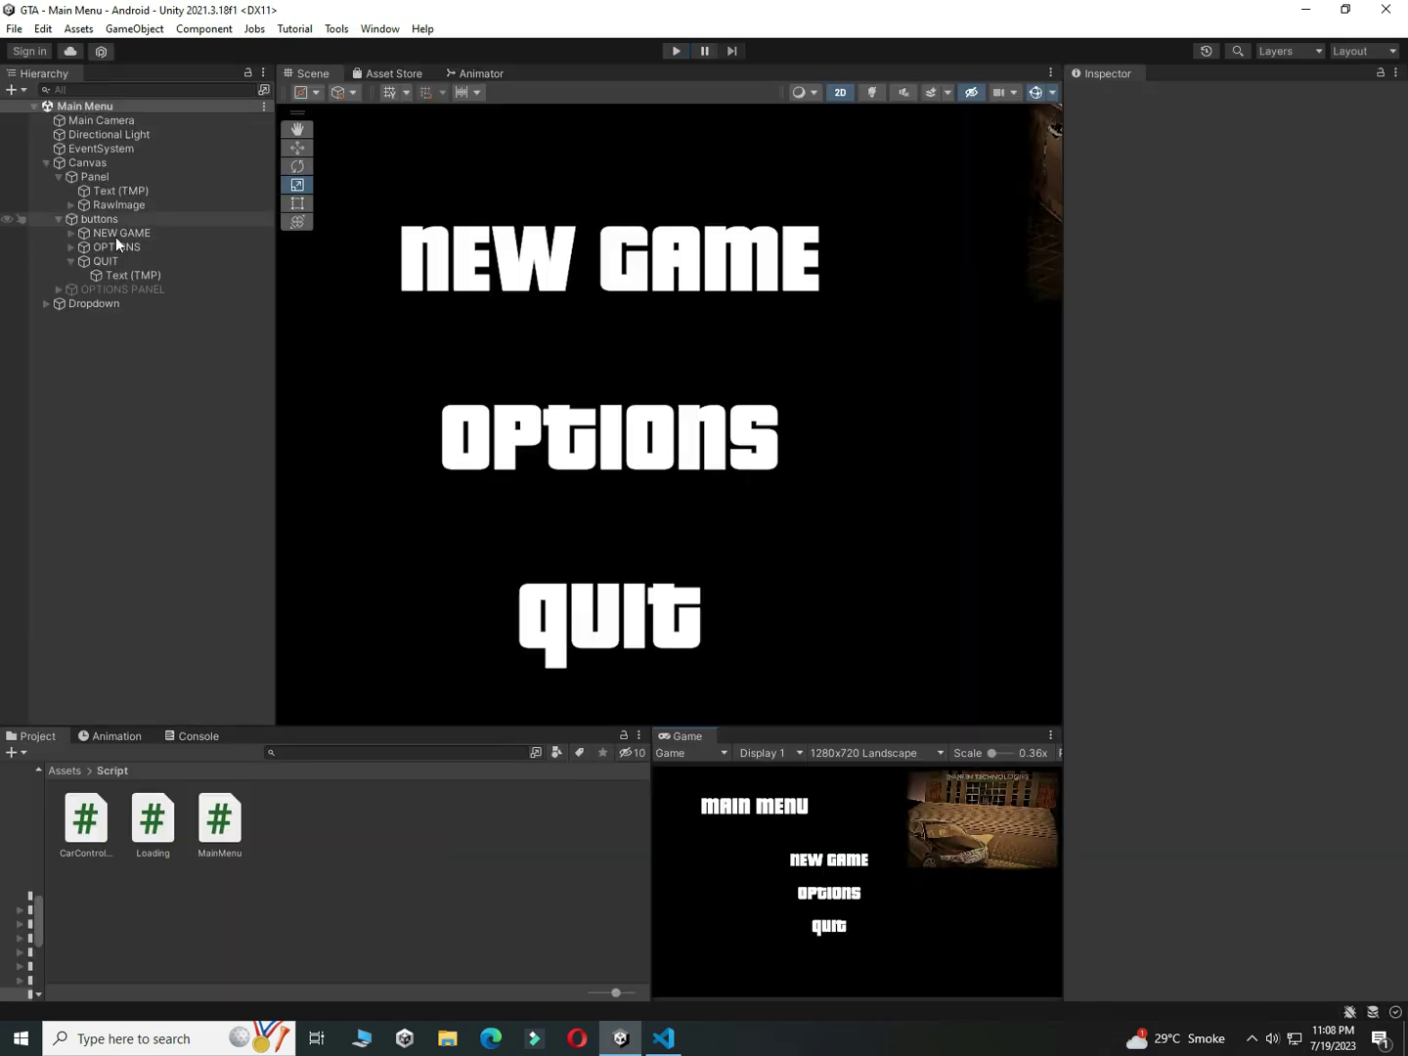
# Step: Copy the NEW GAME button's Button component and paste its values onto the OPTIONS button
pyautogui.click(110, 233)
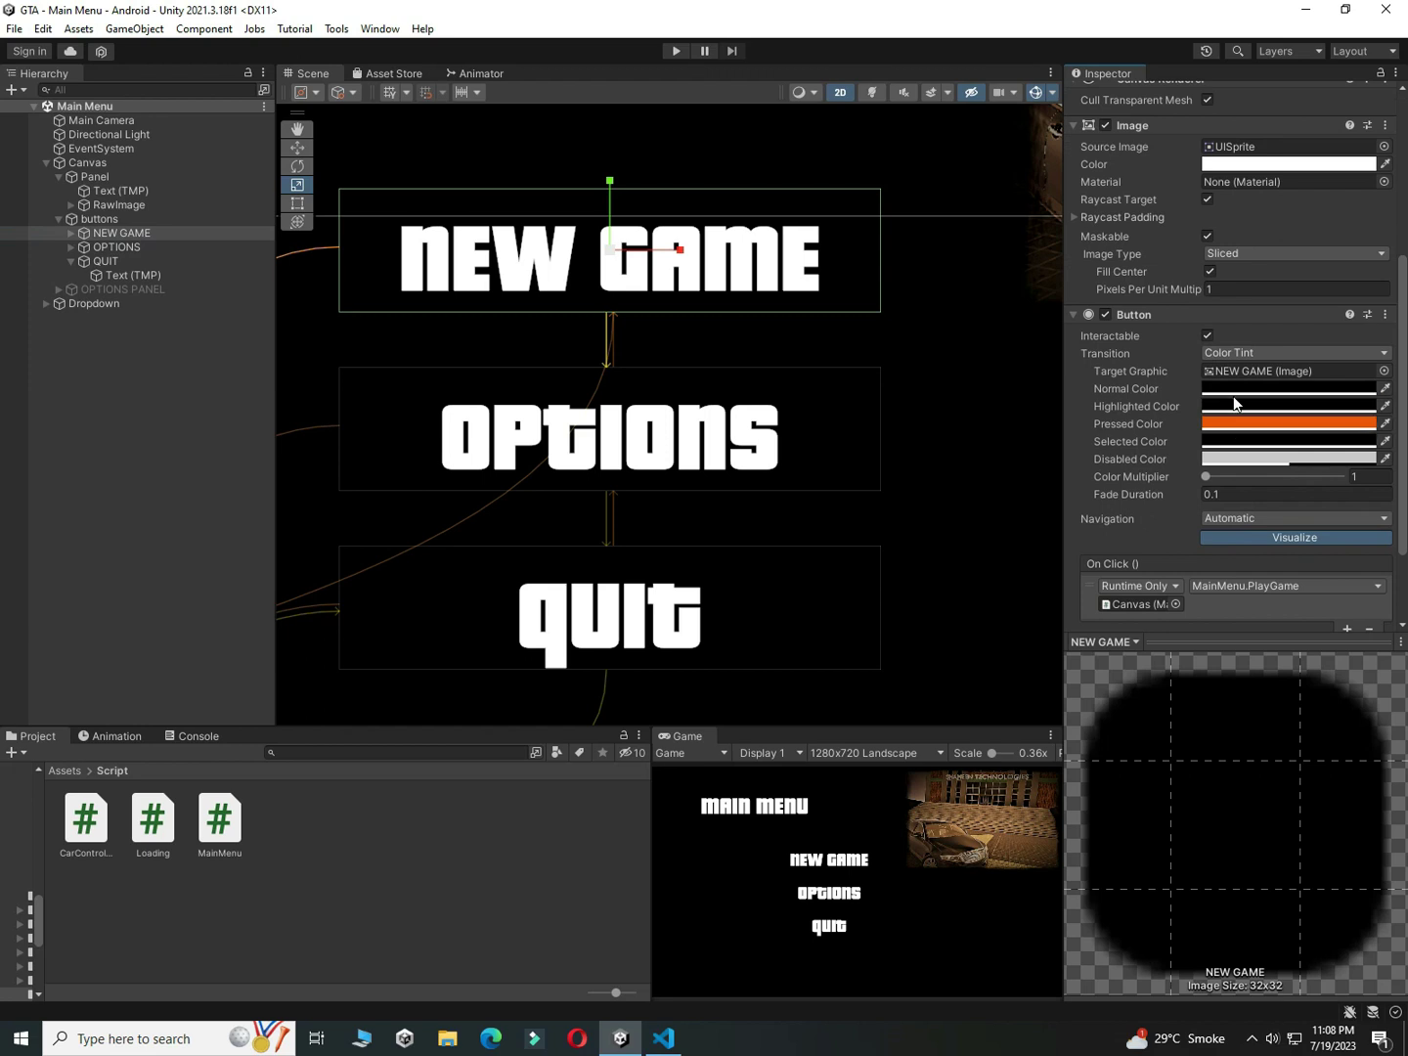
pyautogui.click(1384, 316)
pyautogui.click(1280, 415)
pyautogui.click(118, 247)
pyautogui.click(1384, 314)
pyautogui.click(1252, 455)
# Step: Paste the copied Button component values onto the QUIT button and collapse it in the hierarchy
pyautogui.click(108, 261)
pyautogui.click(1385, 314)
pyautogui.click(1310, 455)
pyautogui.click(1385, 291)
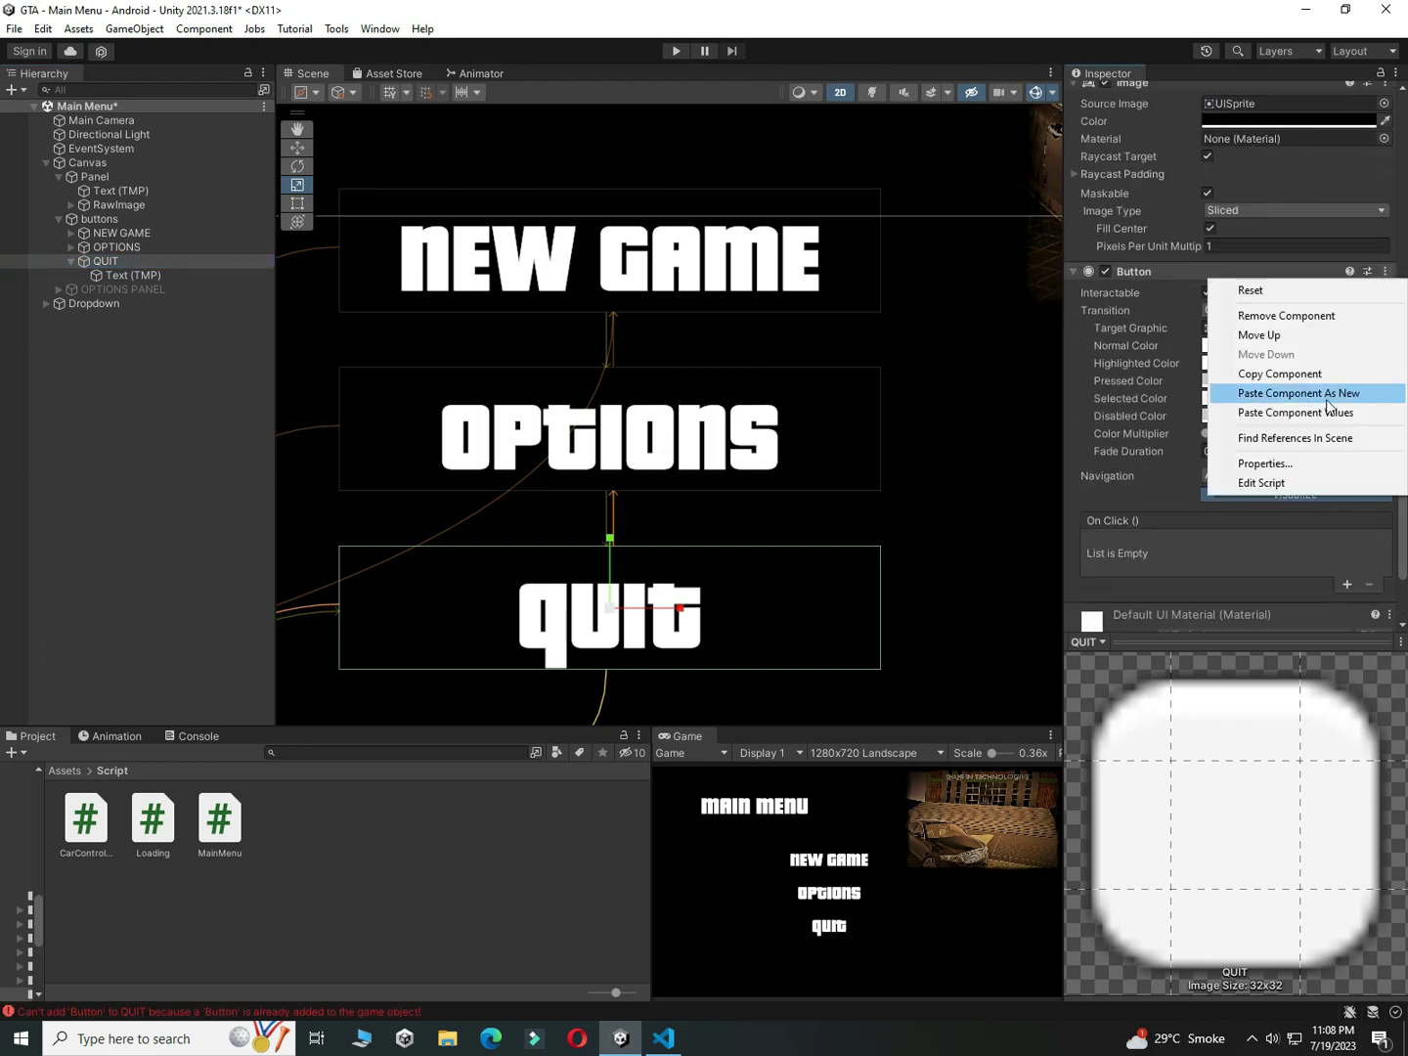
pyautogui.click(1310, 410)
pyautogui.click(70, 261)
# Step: Assign the OPTIONS and QUIT buttons' own images as their Target Graphic and save the scene
pyautogui.click(113, 248)
pyautogui.moveTo(116, 248); pyautogui.dragTo(1278, 256)
pyautogui.click(113, 262)
pyautogui.moveTo(113, 262); pyautogui.dragTo(1280, 259)
pyautogui.hotkey('ctrl', 's')
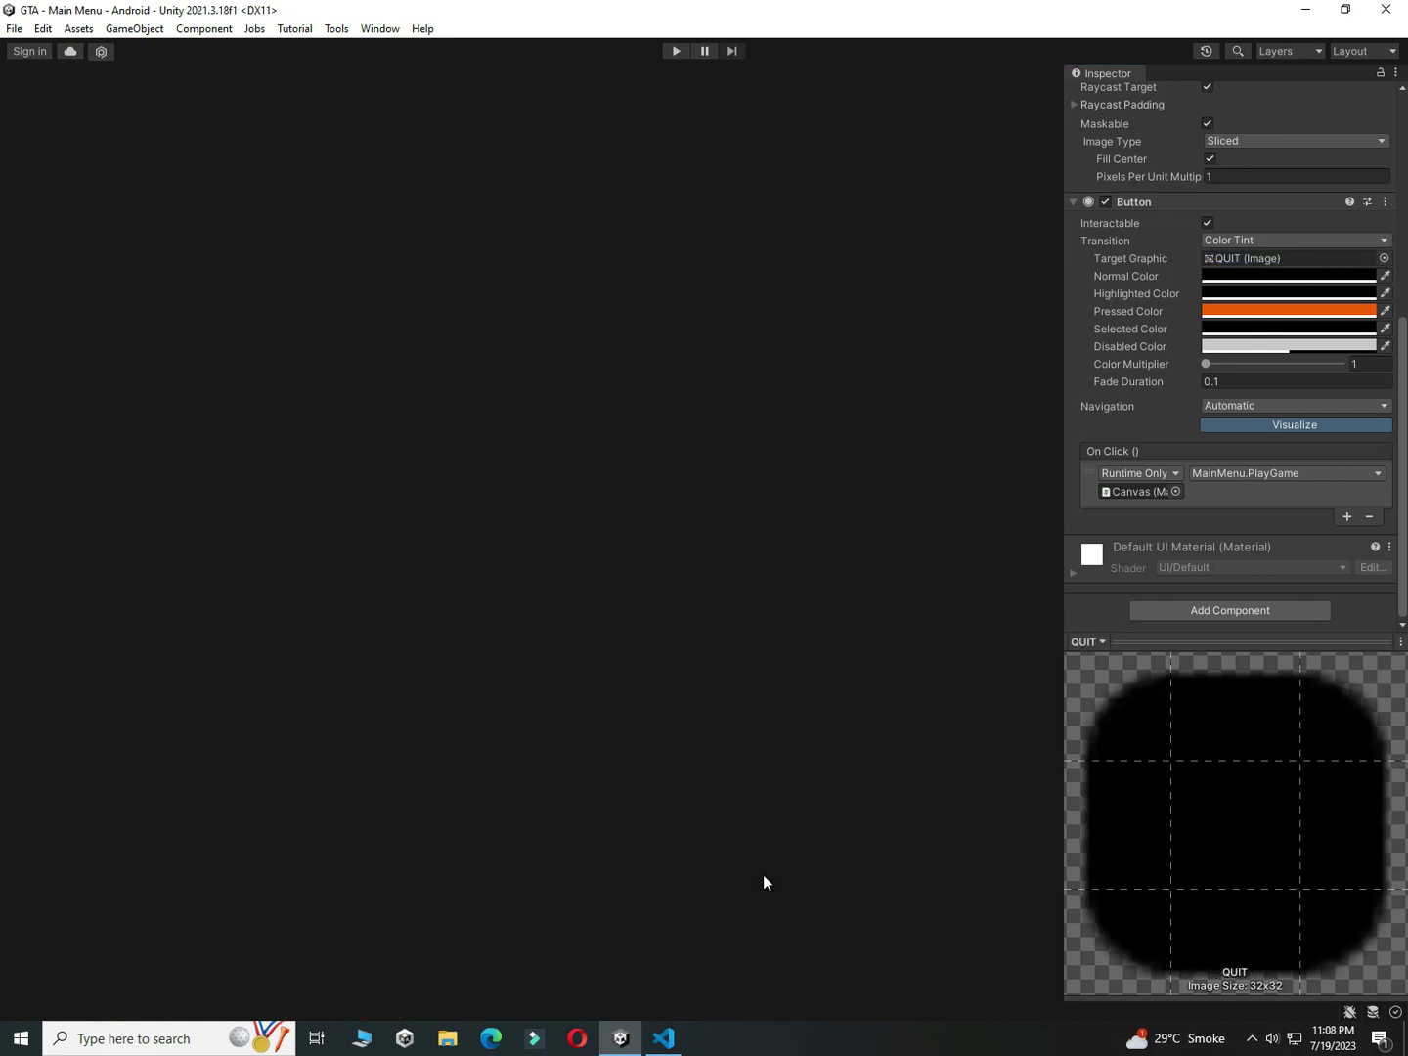
# Step: Remove the MainMenu.PlayGame click event from the OPTIONS and QUIT buttons together
pyautogui.hotkey('shift', 'space')
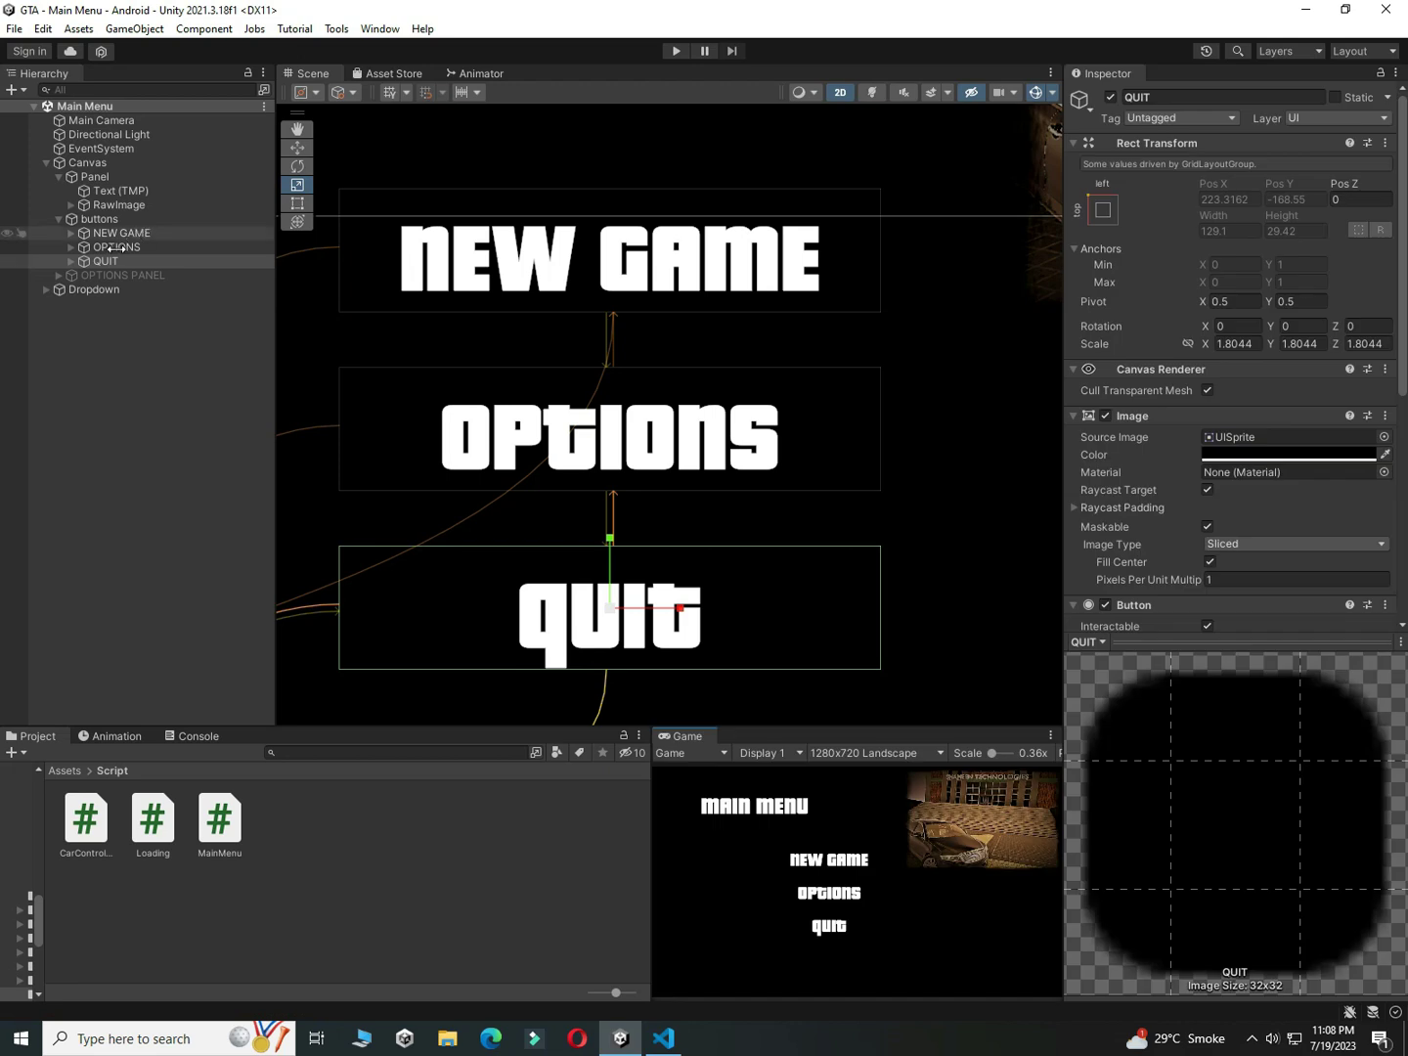
pyautogui.click(117, 247)
pyautogui.keyDown('shift'); pyautogui.click(111, 261); pyautogui.keyUp('shift')
pyautogui.scroll(-10, 1271, 440)
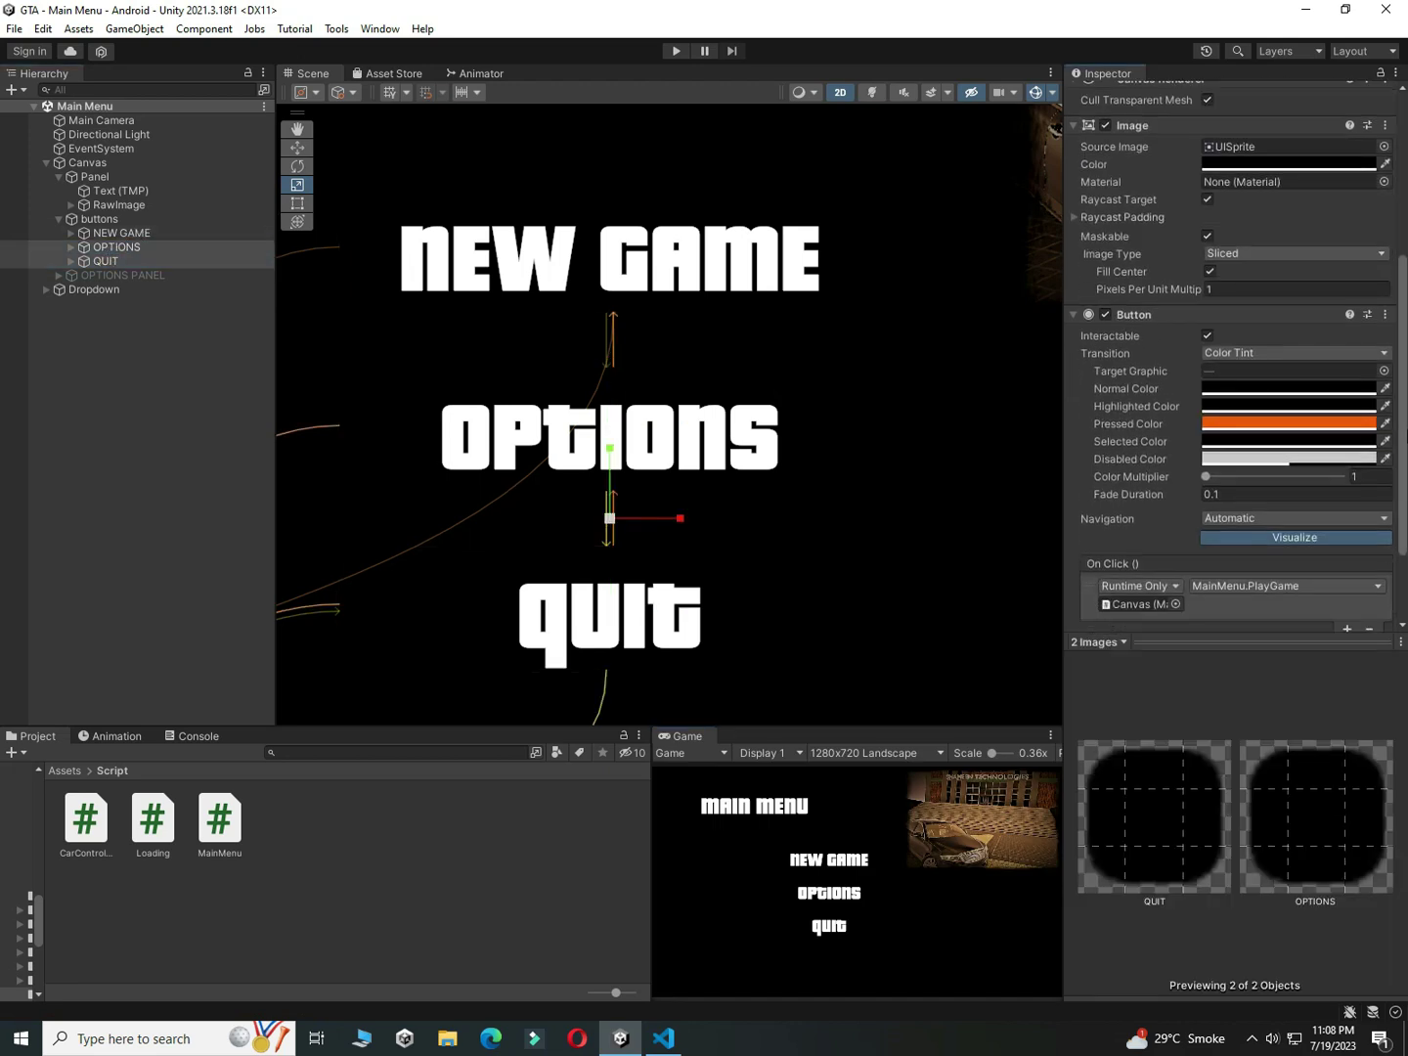
pyautogui.click(1368, 516)
# Step: Set the Image color of the OPTIONS and QUIT buttons to white (FFFFFF) and play-test their pressed color
pyautogui.click(138, 248)
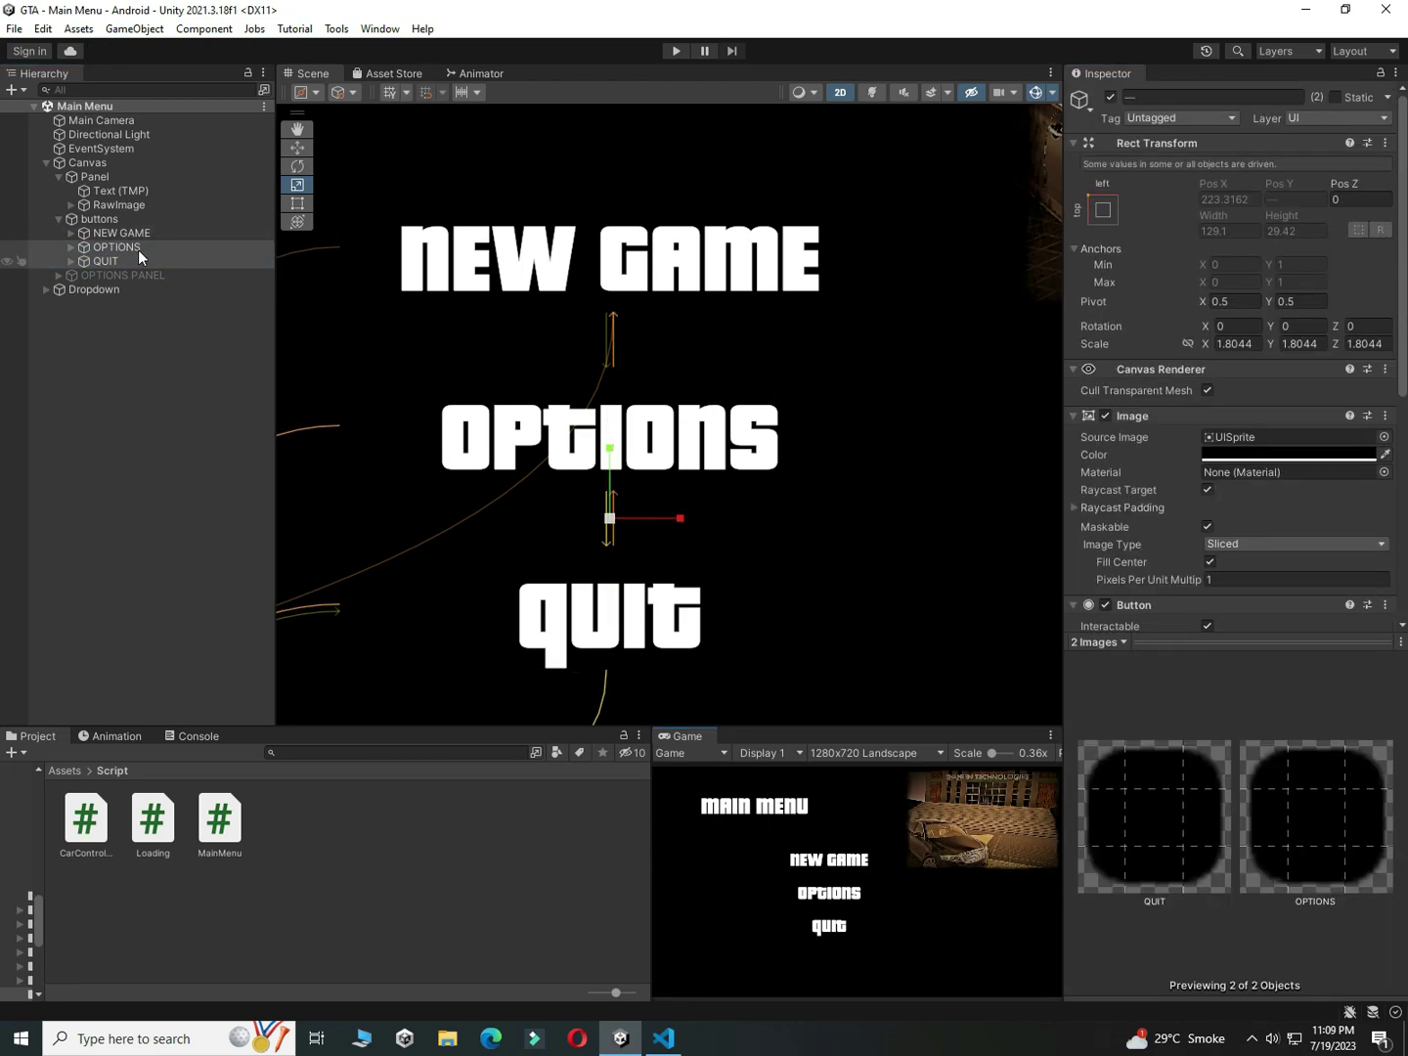
pyautogui.keyDown('shift'); pyautogui.click(135, 256); pyautogui.keyUp('shift')
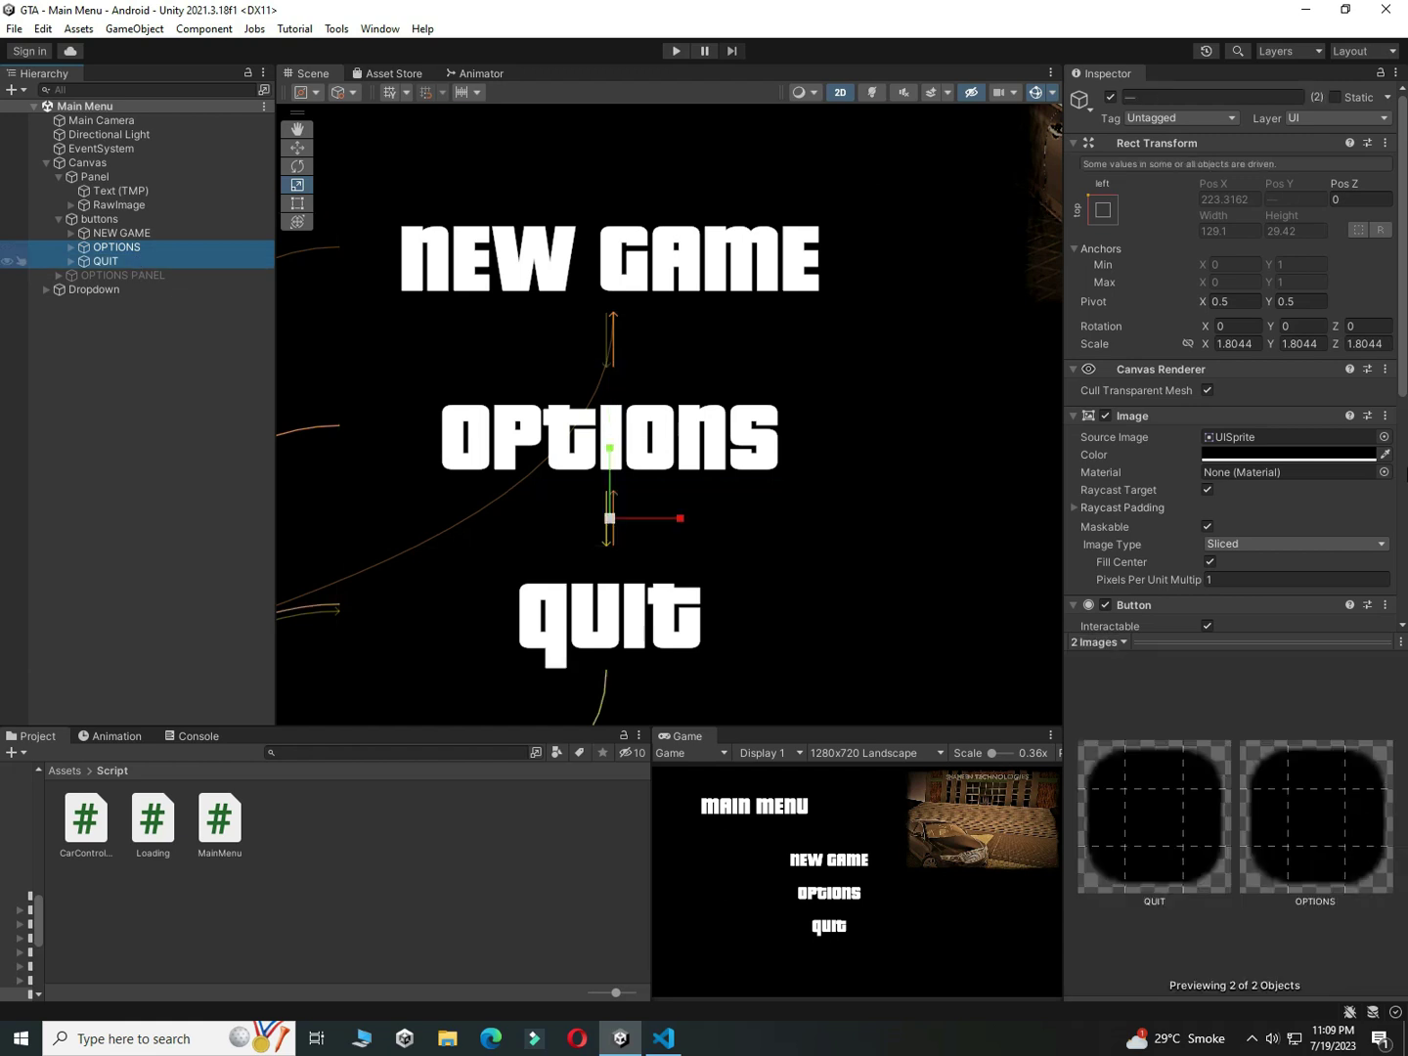
pyautogui.click(1252, 455)
pyautogui.moveTo(1110, 510); pyautogui.dragTo(1095, 508)
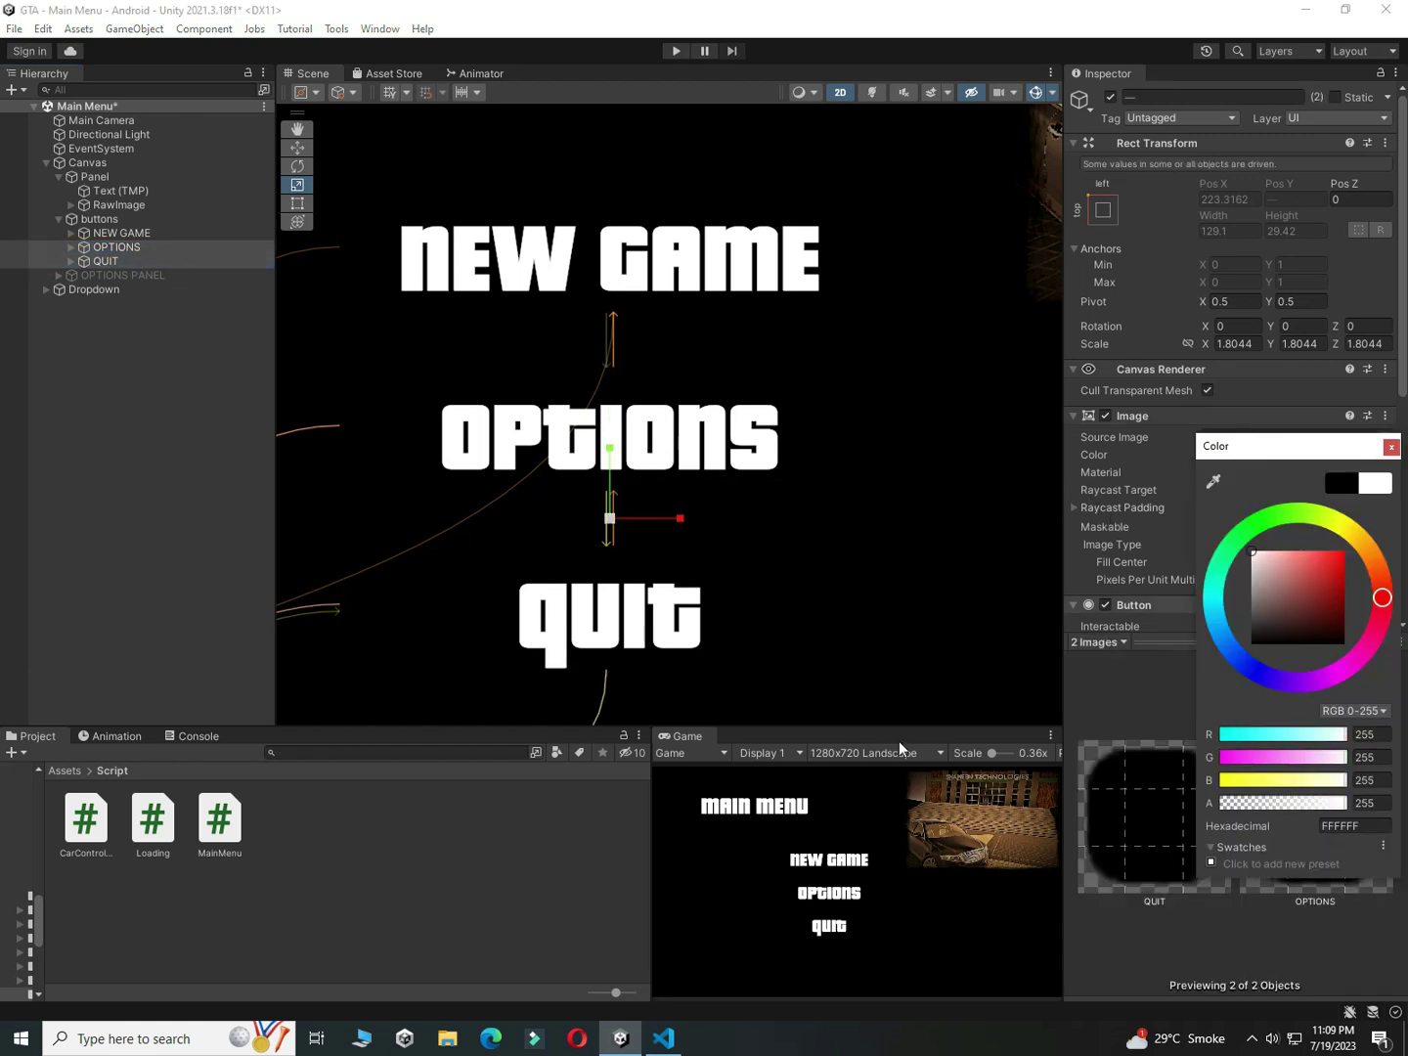
pyautogui.click(899, 792)
pyautogui.scroll(-4, 1134, 558)
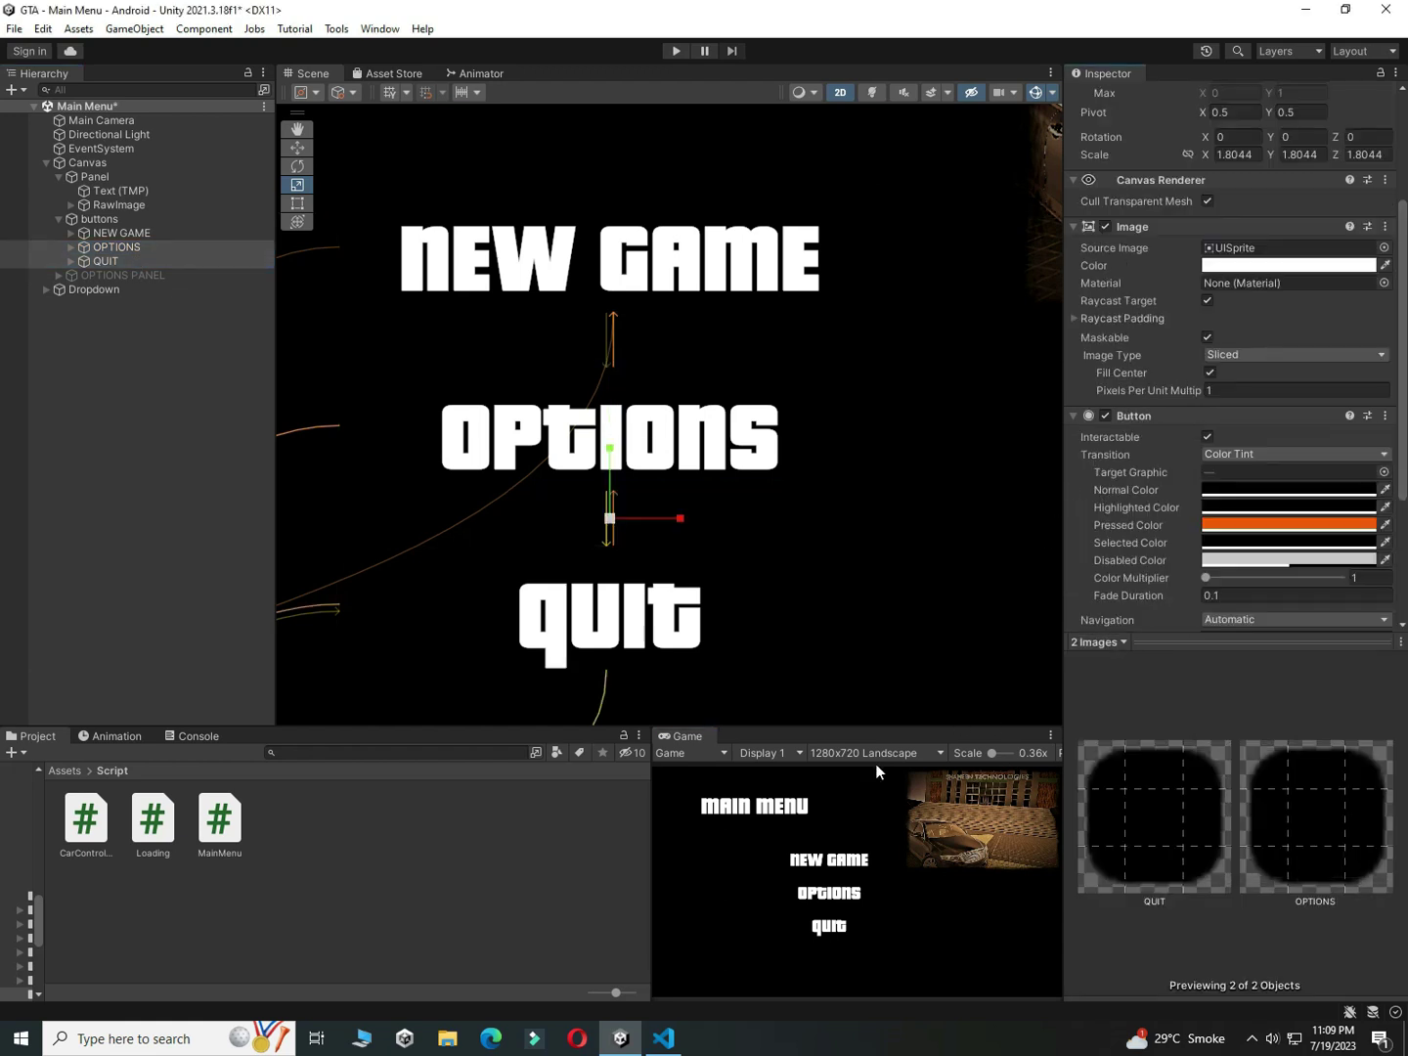
pyautogui.hotkey('ctrl', 'p')
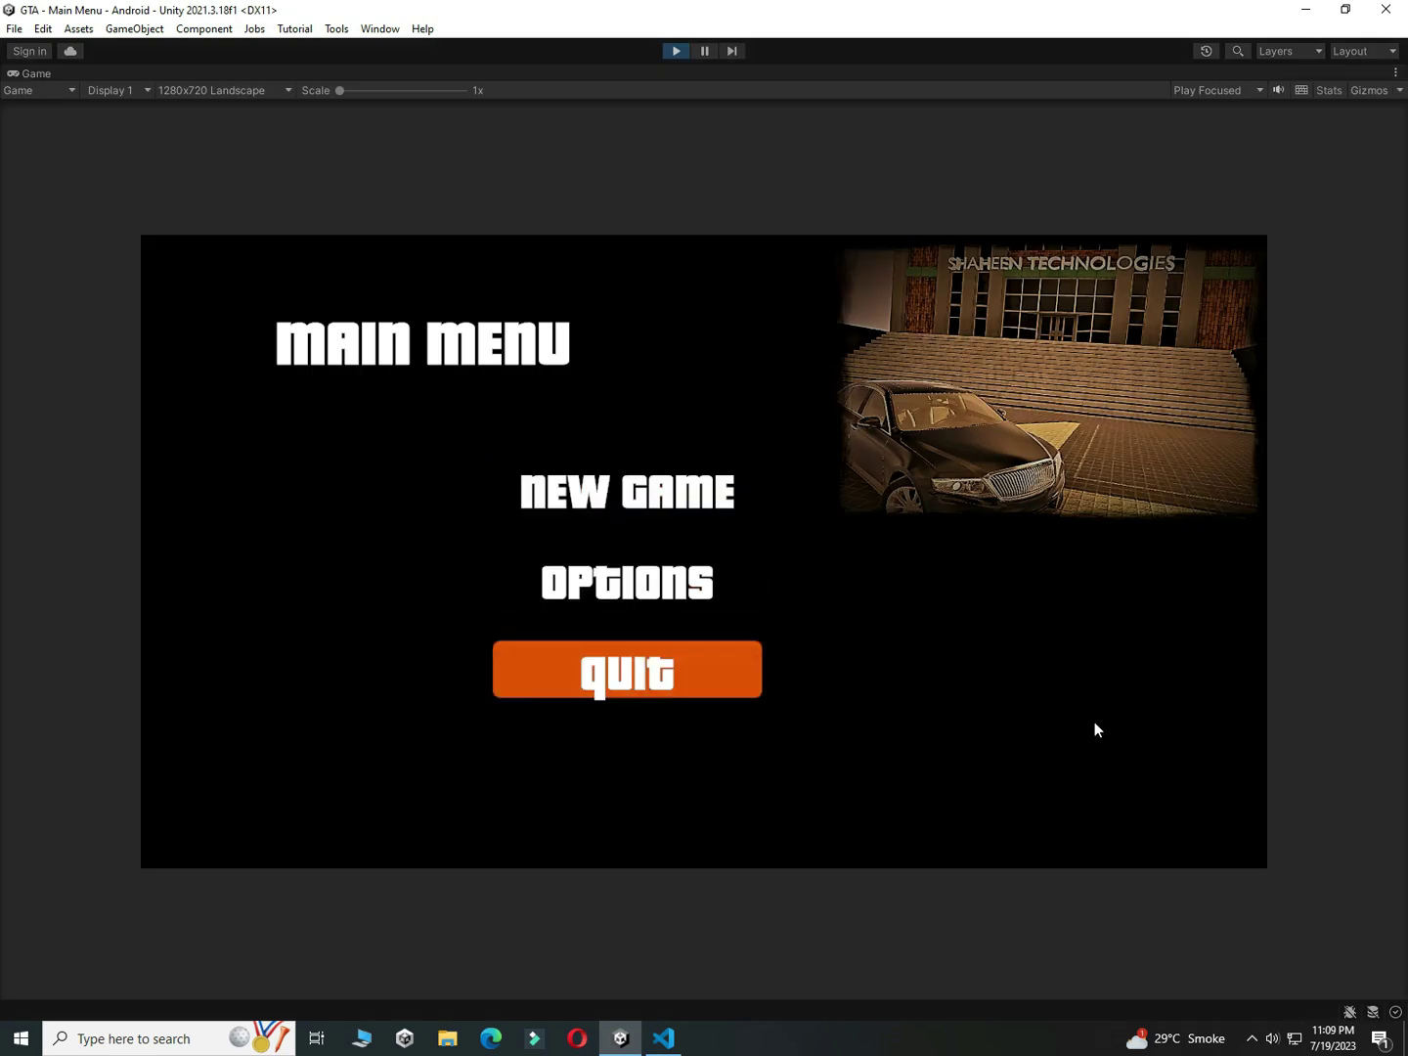
pyautogui.click(684, 53)
# Step: Narrow the QUIT button horizontally, stretch its child text to an X scale of about 1.91, and save the scene
pyautogui.click(71, 260)
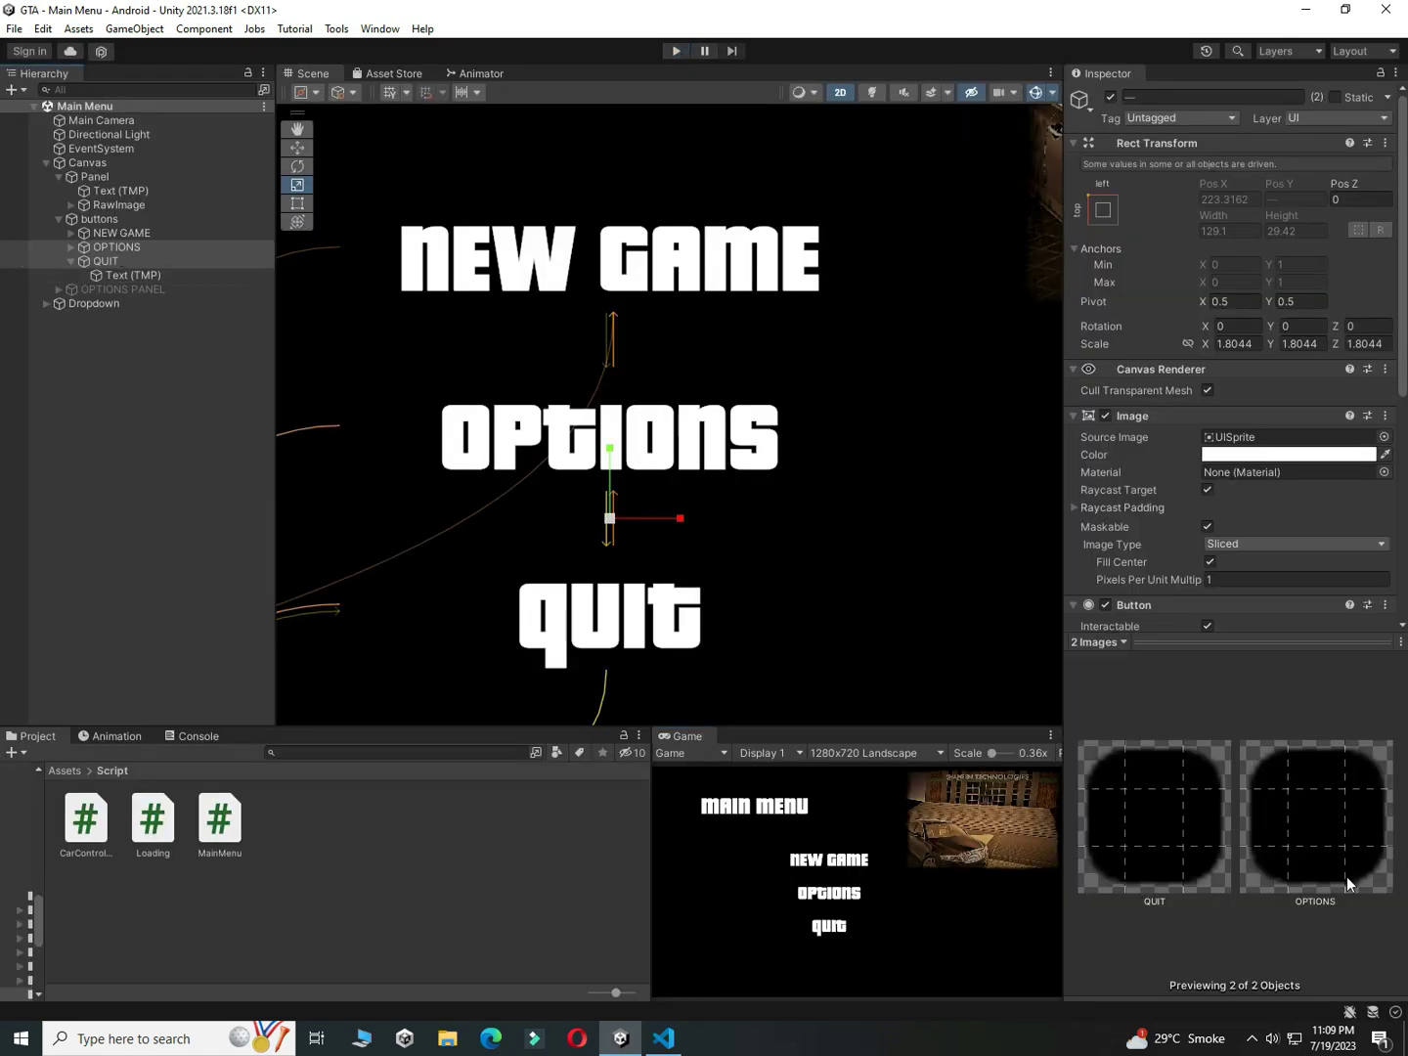
pyautogui.click(168, 260)
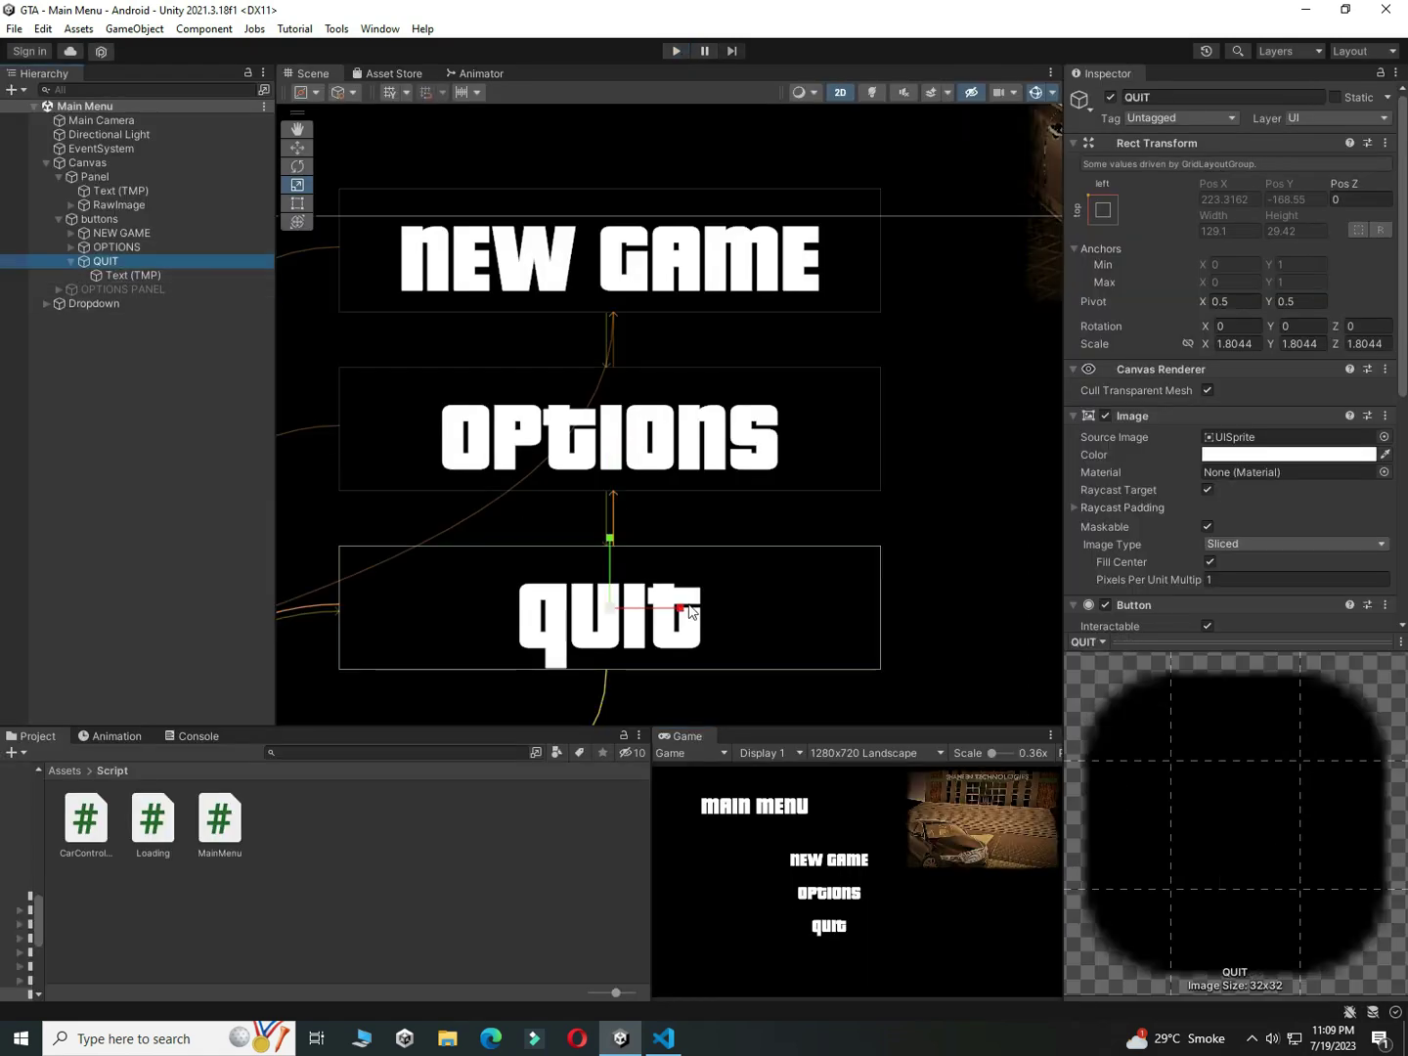
pyautogui.click(170, 274)
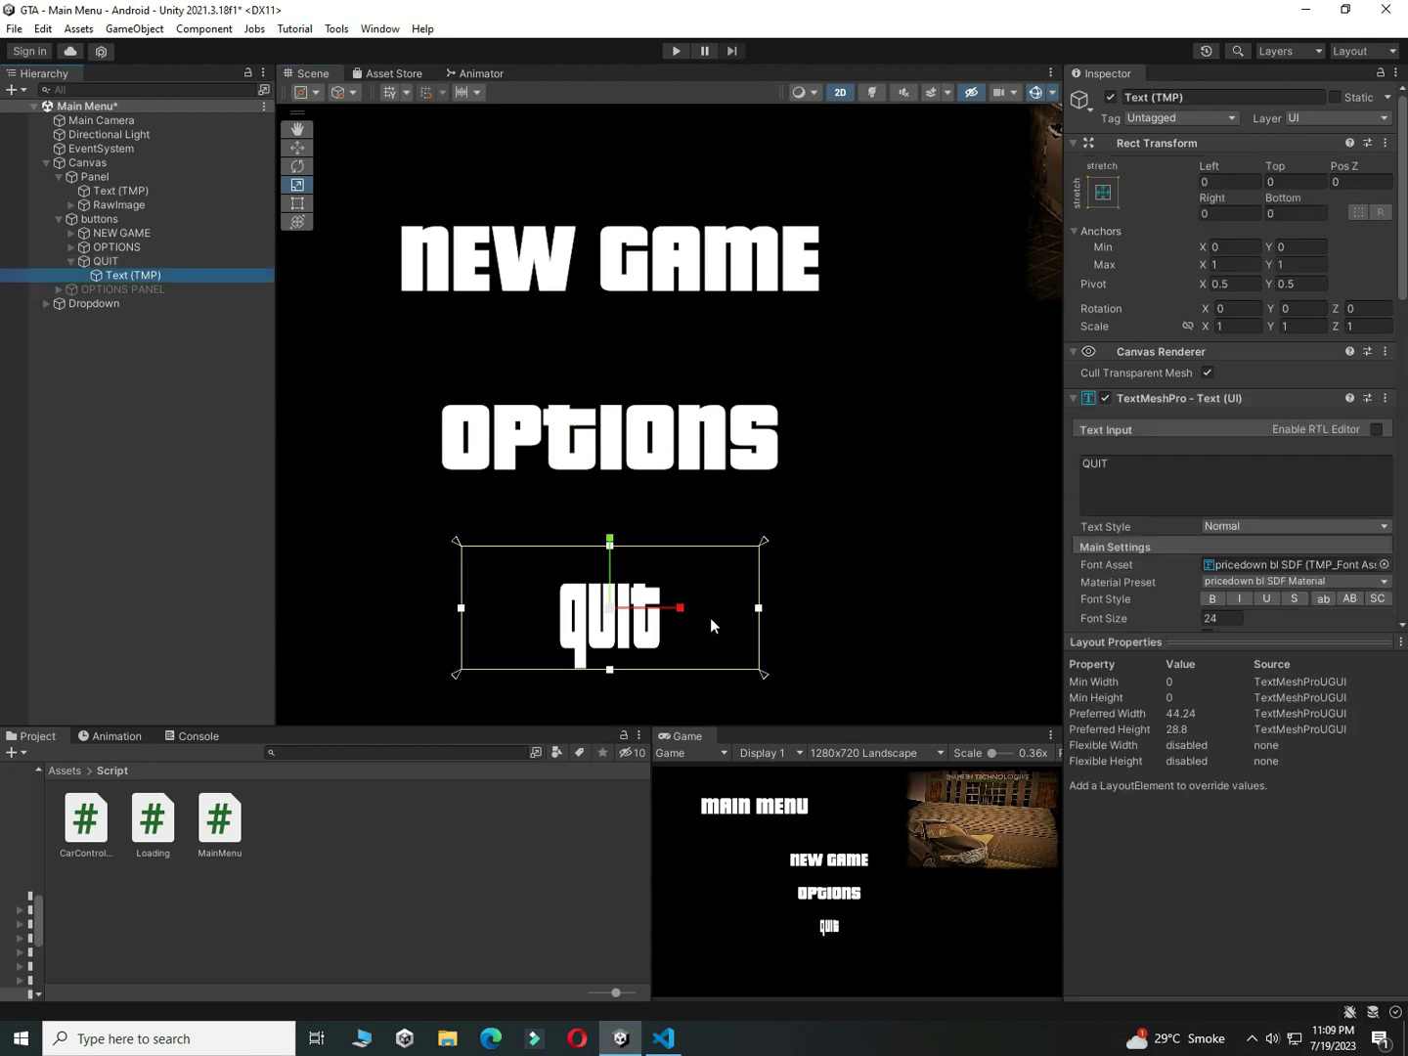
pyautogui.moveTo(686, 609); pyautogui.dragTo(691, 610)
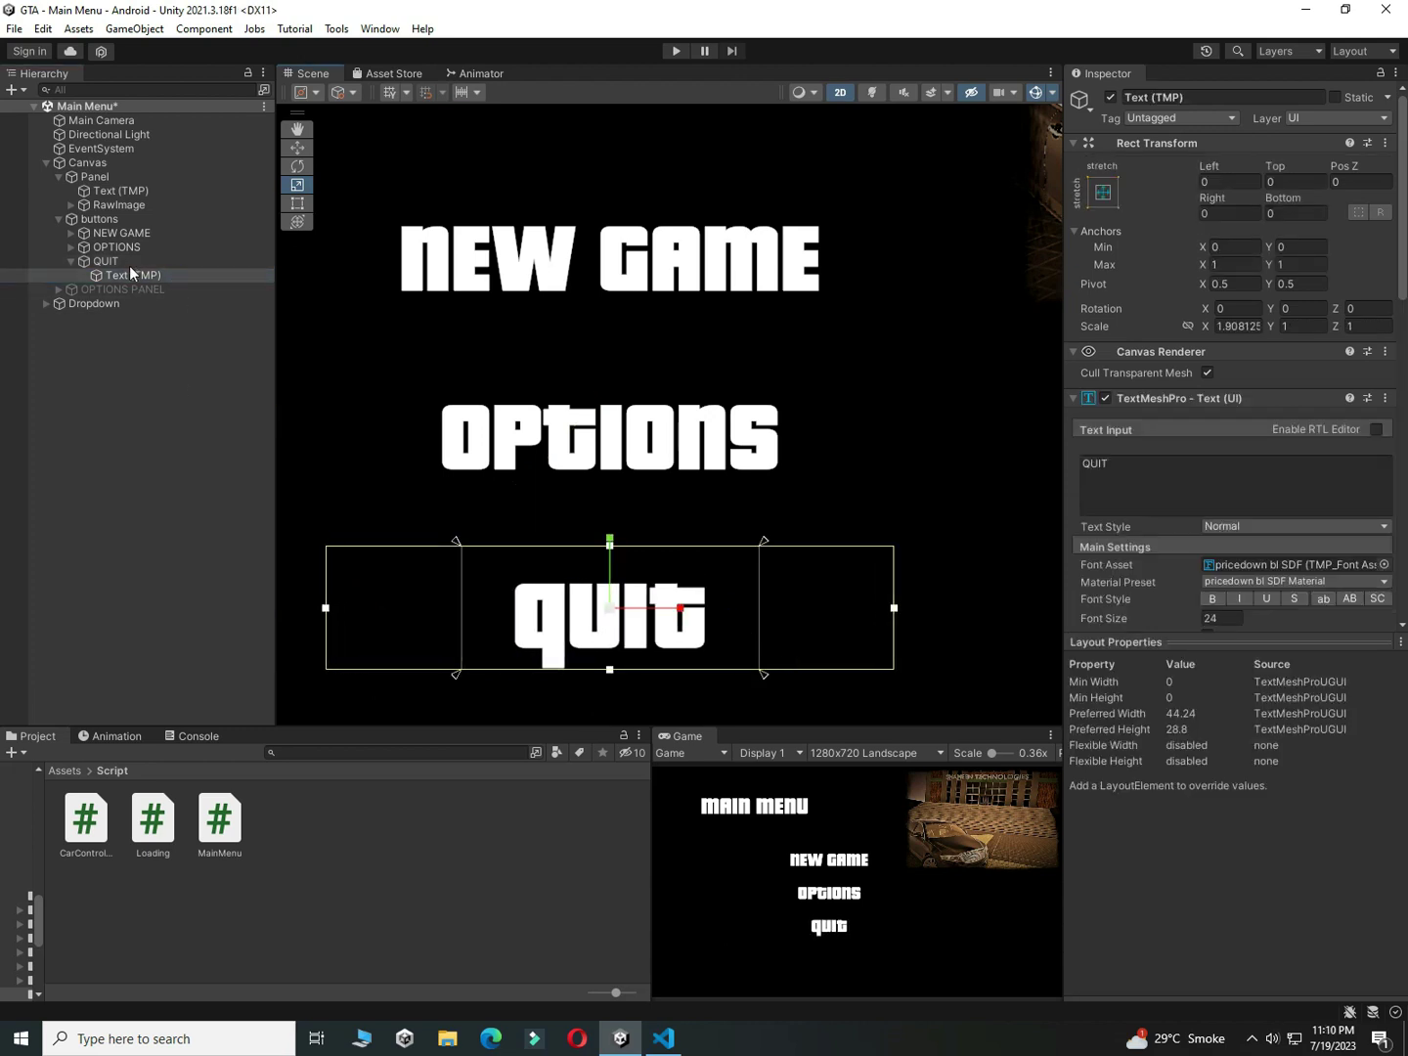
pyautogui.hotkey('ctrl', 's')
# Step: Narrow the OPTIONS button horizontally, widen its child text to compensate, and save the scene
pyautogui.click(147, 248)
pyautogui.moveTo(682, 438); pyautogui.dragTo(709, 437)
pyautogui.click(70, 249)
pyautogui.click(121, 261)
pyautogui.hotkey('ctrl', 's')
# Step: Play the scene to check the resized OPTIONS and QUIT buttons, and stop playback
pyautogui.hotkey('shift', 'space')
pyautogui.click(667, 50)
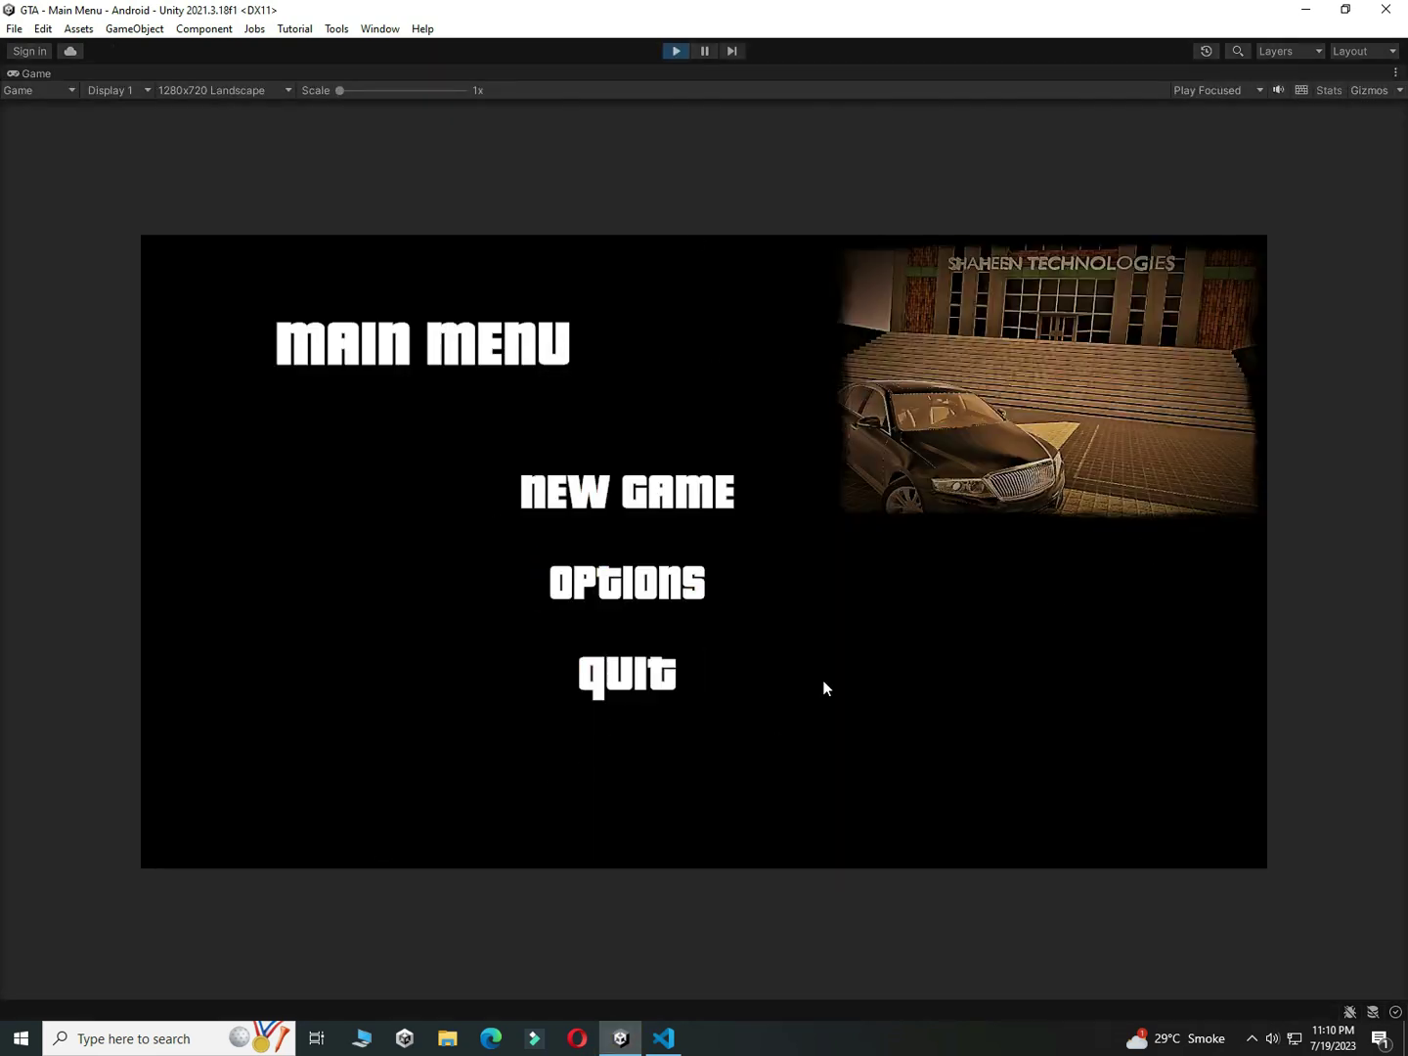
pyautogui.click(675, 49)
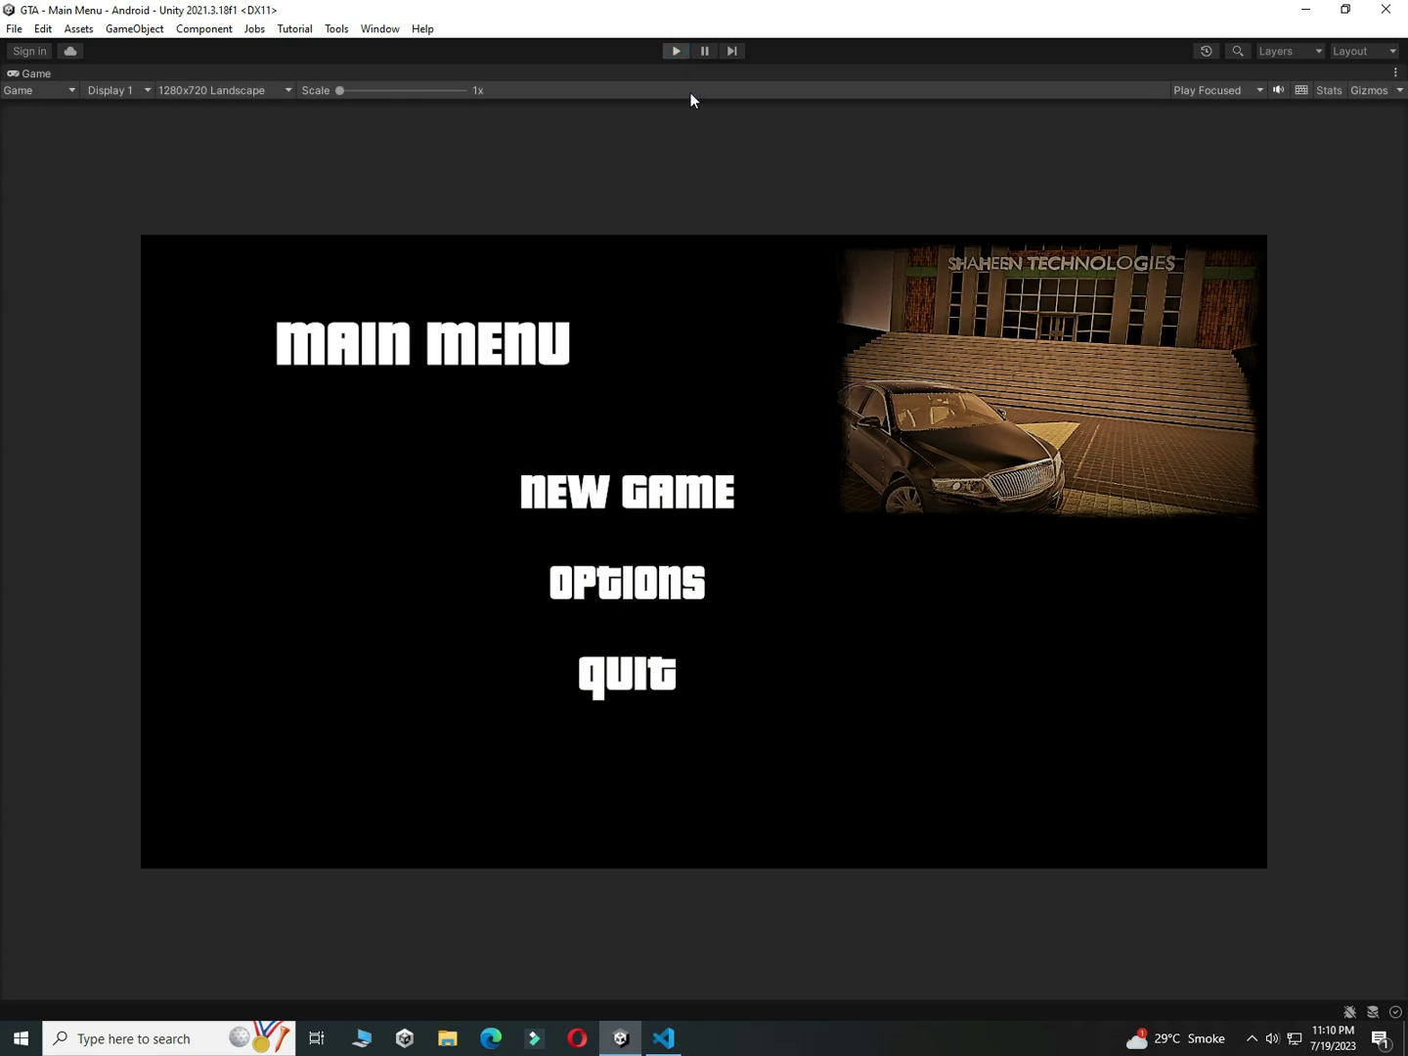
# Step: Switch to Visual Studio Code, add an empty public void ShowOptions() method below PlayGame in MainMenu.cs, and save
pyautogui.click(673, 1039)
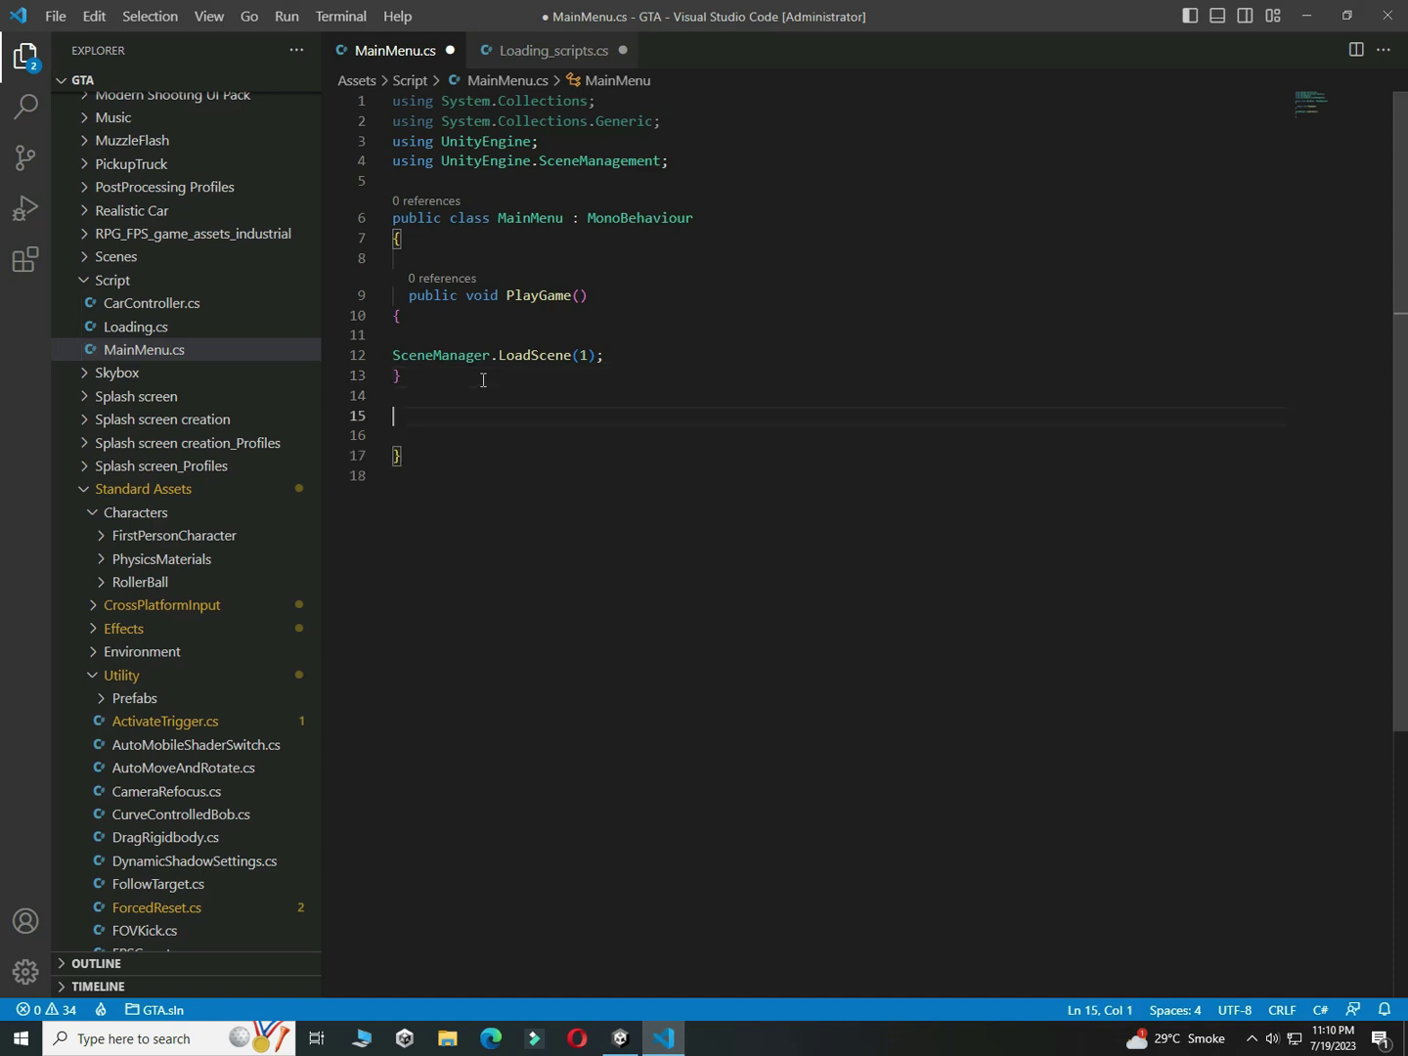
pyautogui.write('public void ShowOptions(')
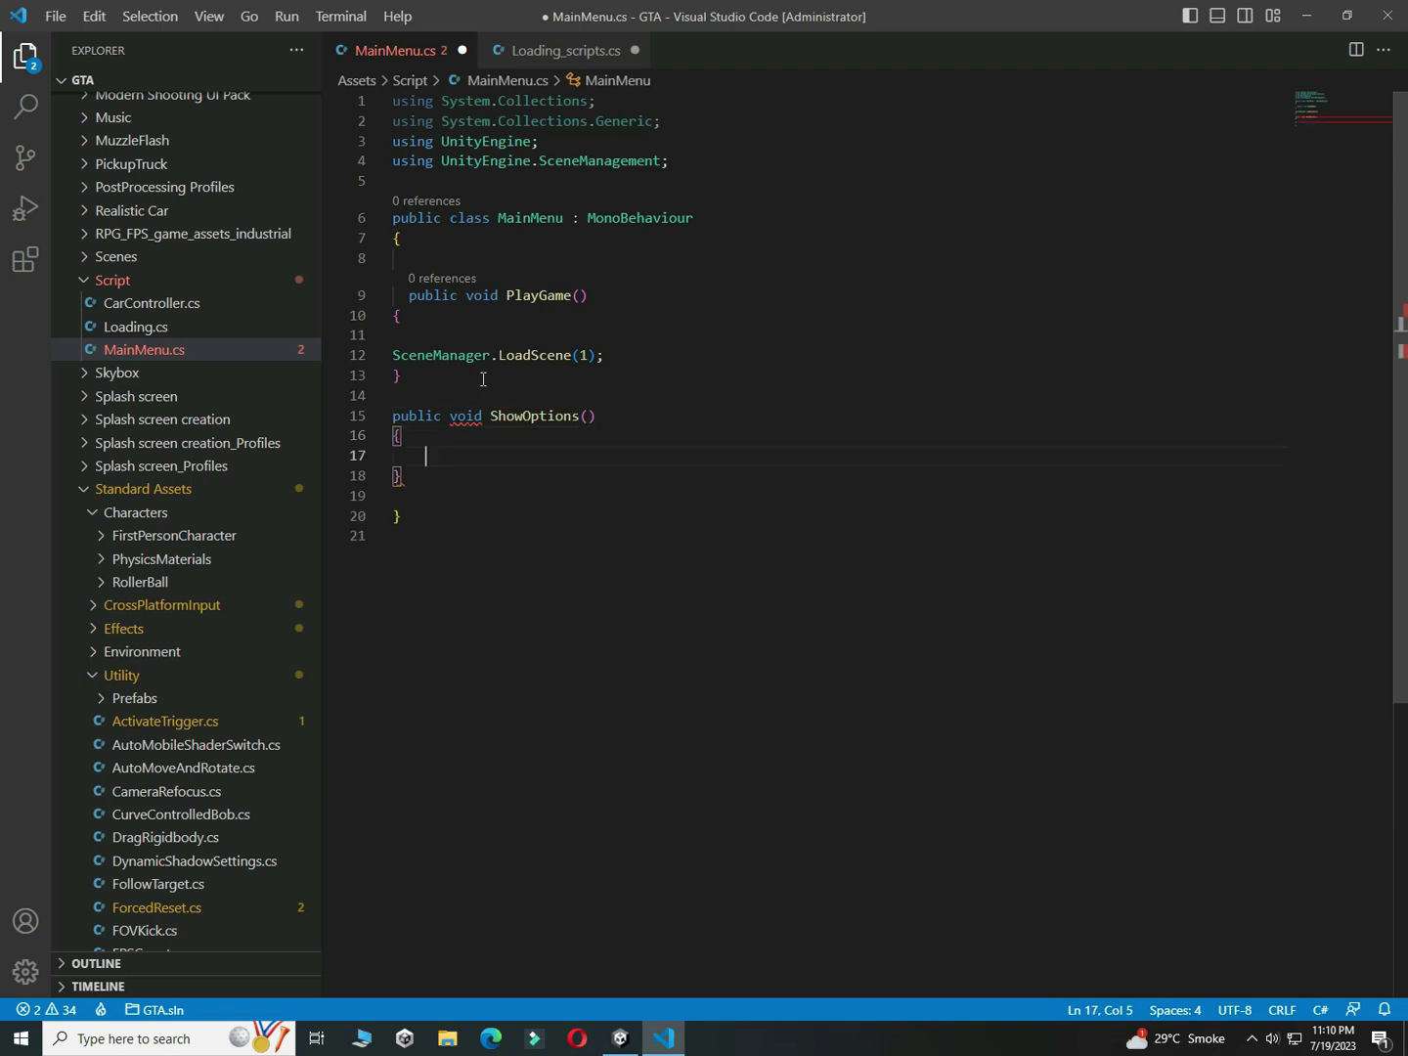
pyautogui.press('Return')
pyautogui.hotkey('ctrl', 's')
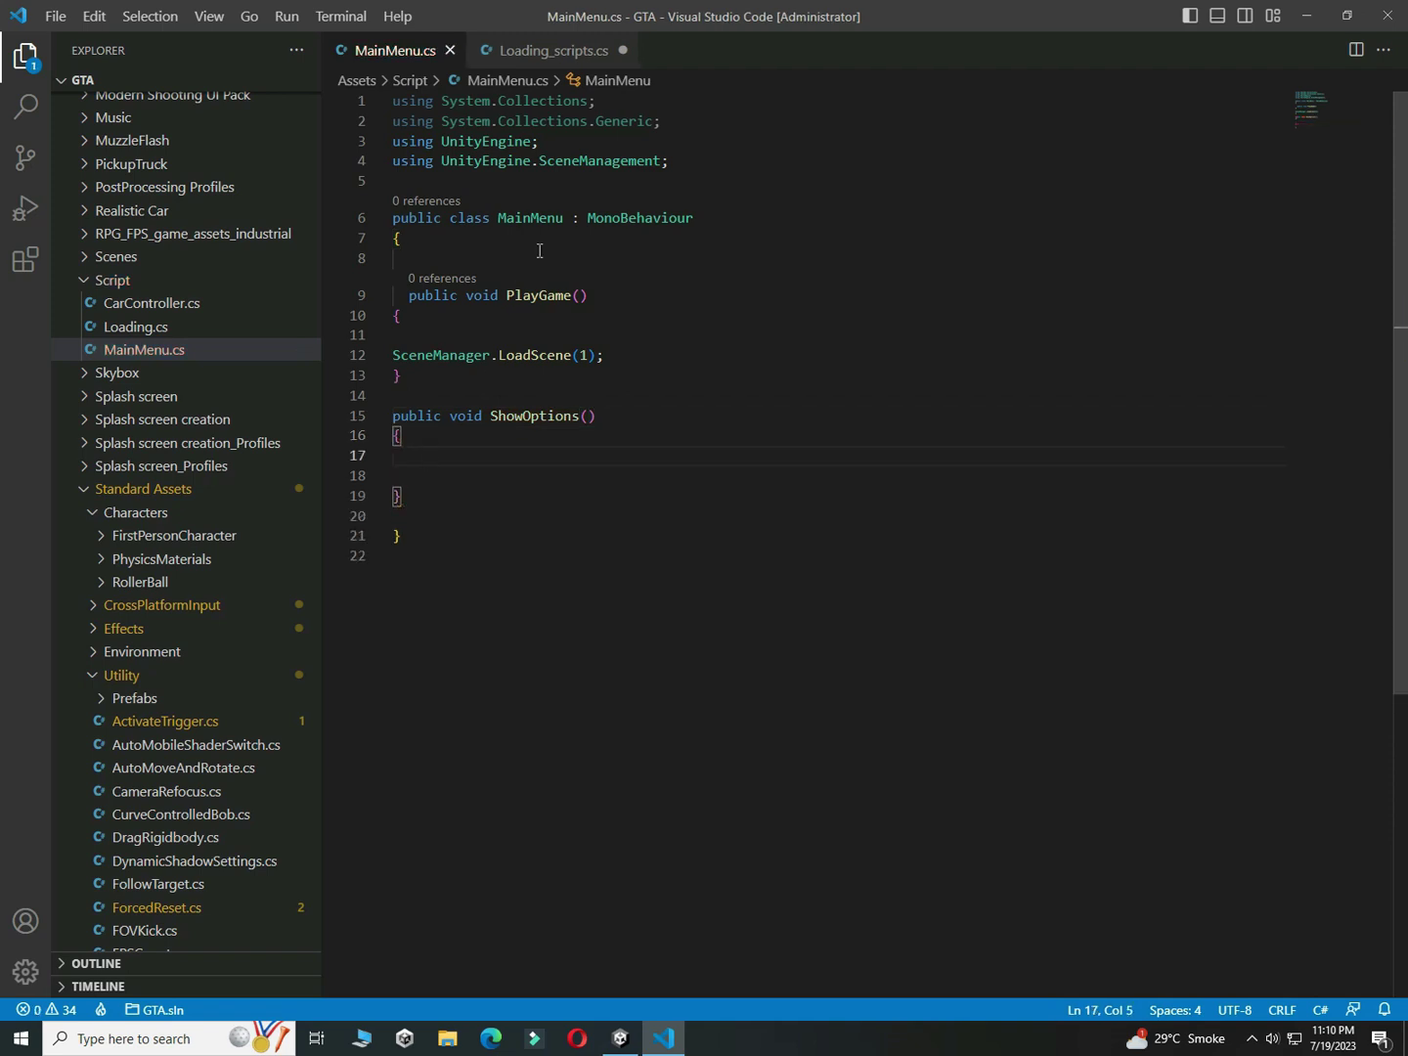
# Step: Declare a public GameObject OptionsPanel variable at the top of the MainMenu class and save
pyautogui.write('public G')
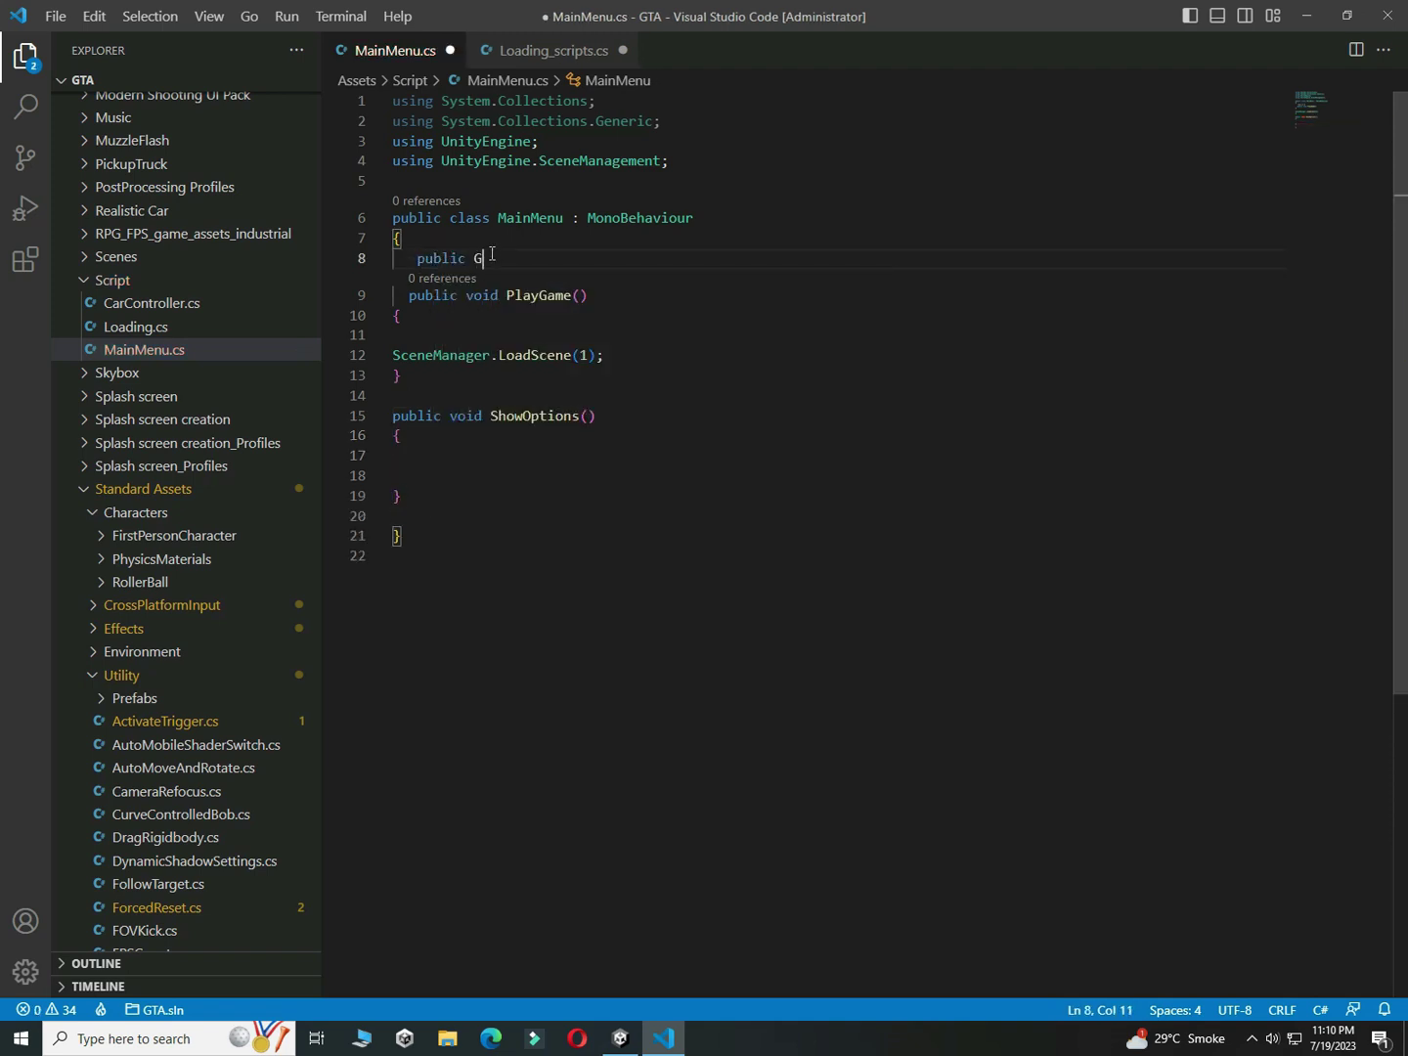
pyautogui.write('ameObject')
pyautogui.press('Escape')
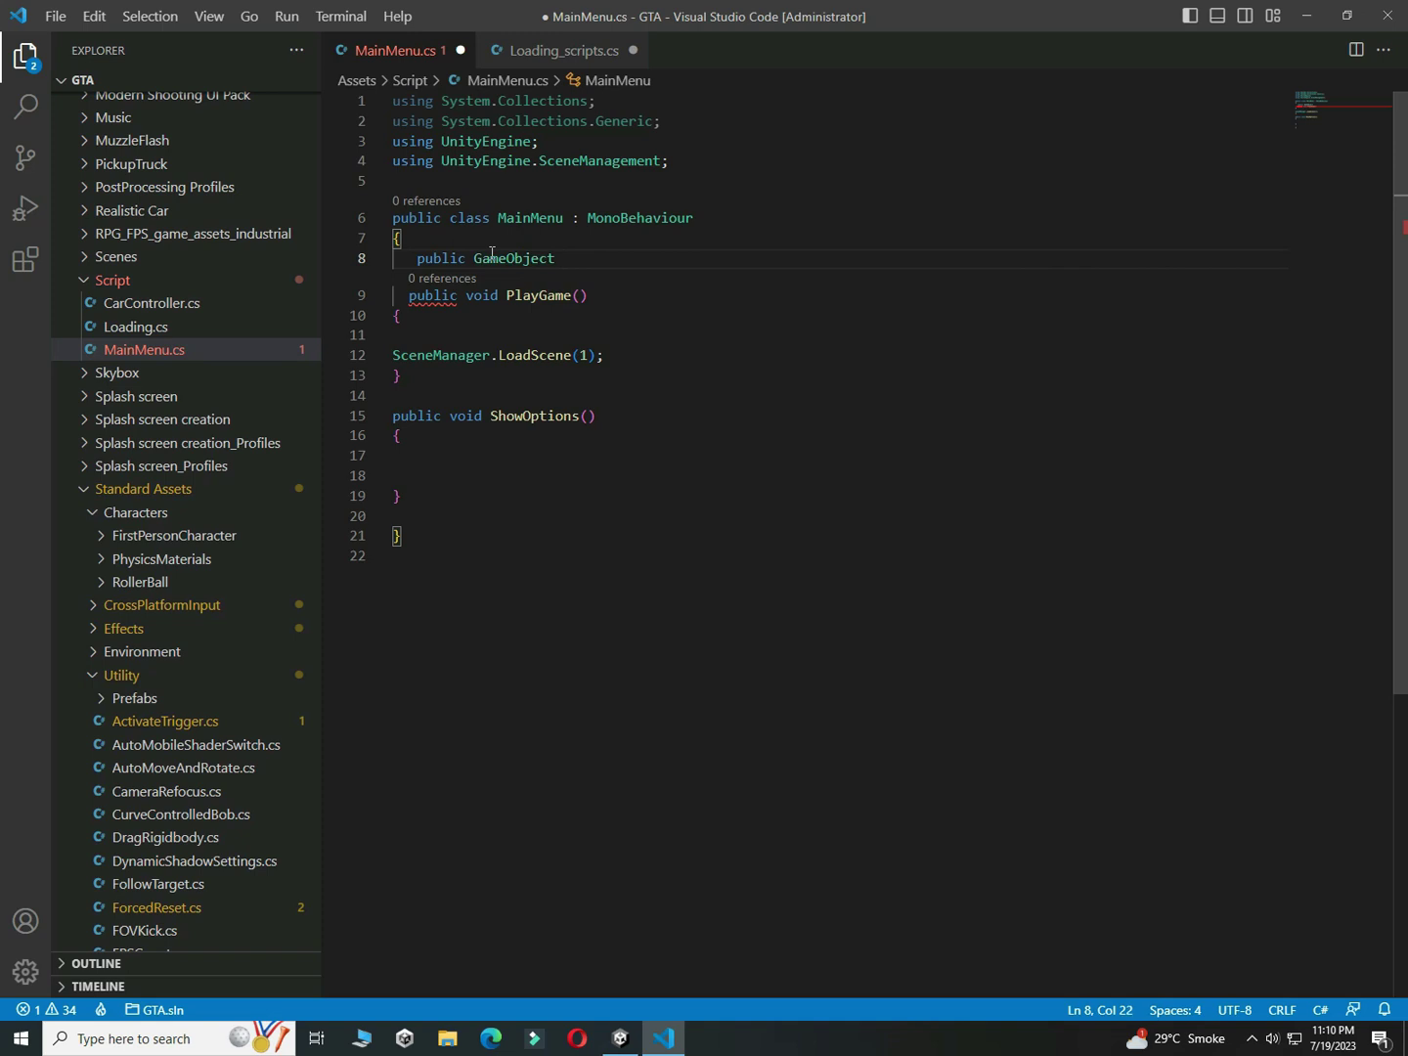
pyautogui.write('O')
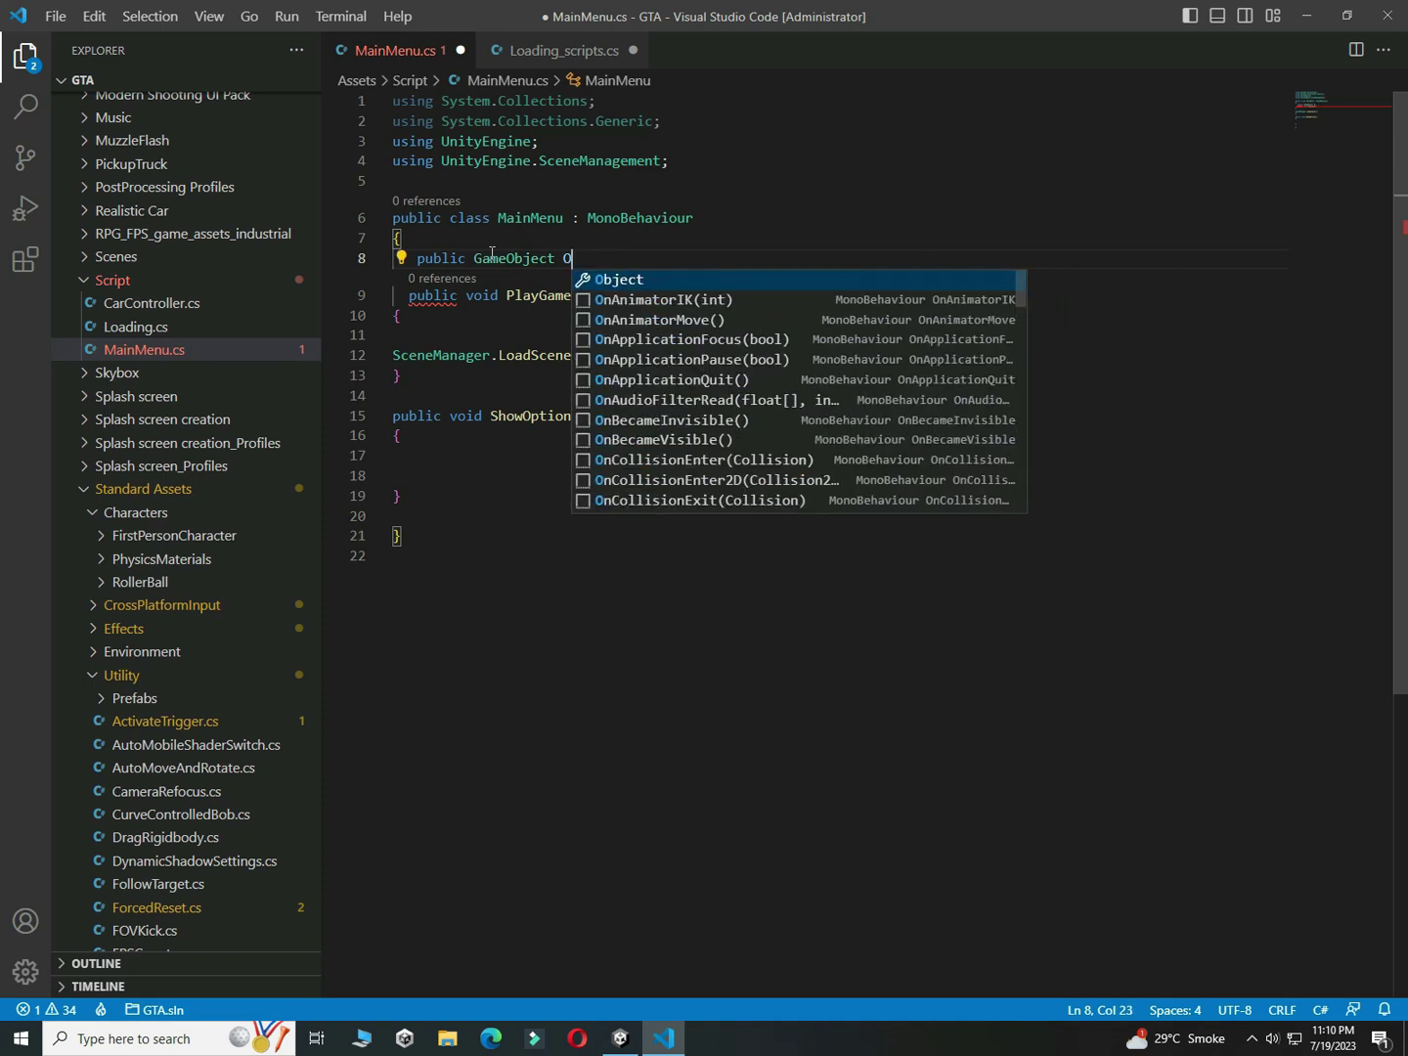
pyautogui.write('ptionsPanel')
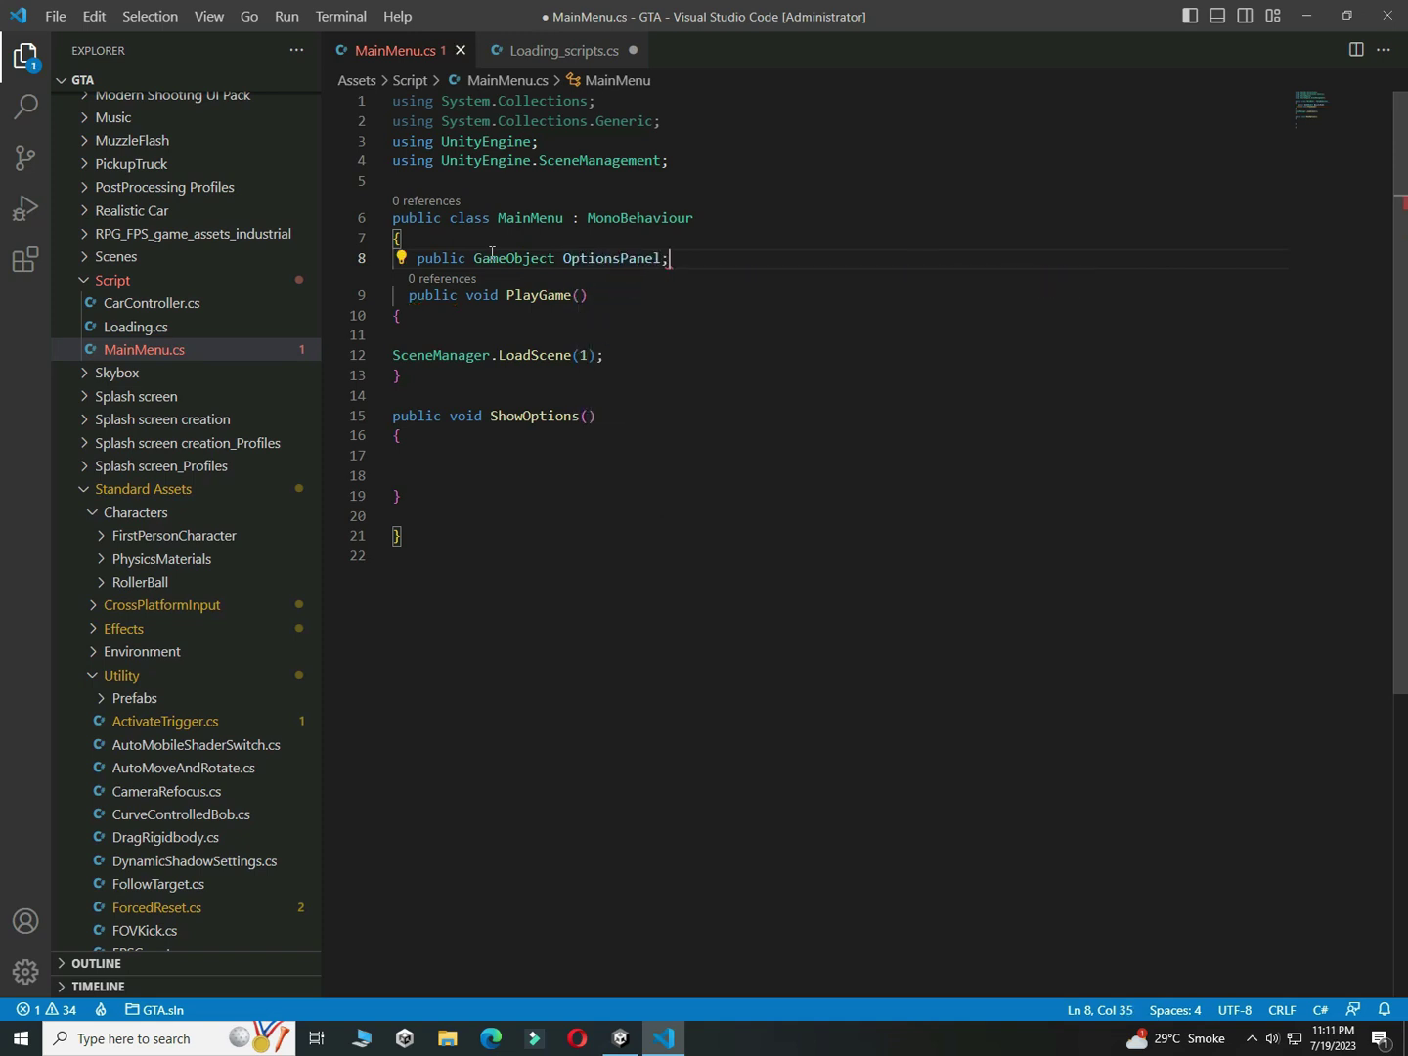
pyautogui.write(';')
pyautogui.hotkey('ctrl', 's')
# Step: Make ShowOptions activate the panel with OptionsPanel.SetActive(true); and save the script
pyautogui.click(496, 466)
pyautogui.write('S')
pyautogui.press('BackSpace')
pyautogui.write('Optio')
pyautogui.press('Tab')
pyautogui.write('.set')
pyautogui.press('Tab')
pyautogui.write('(true)')
pyautogui.hotkey('ctrl', 's')
# Step: Copy the OptionsPanel.SetActive(true); line and create a void Start block above the PlayGame method
pyautogui.hotkey('ctrl', 'c')
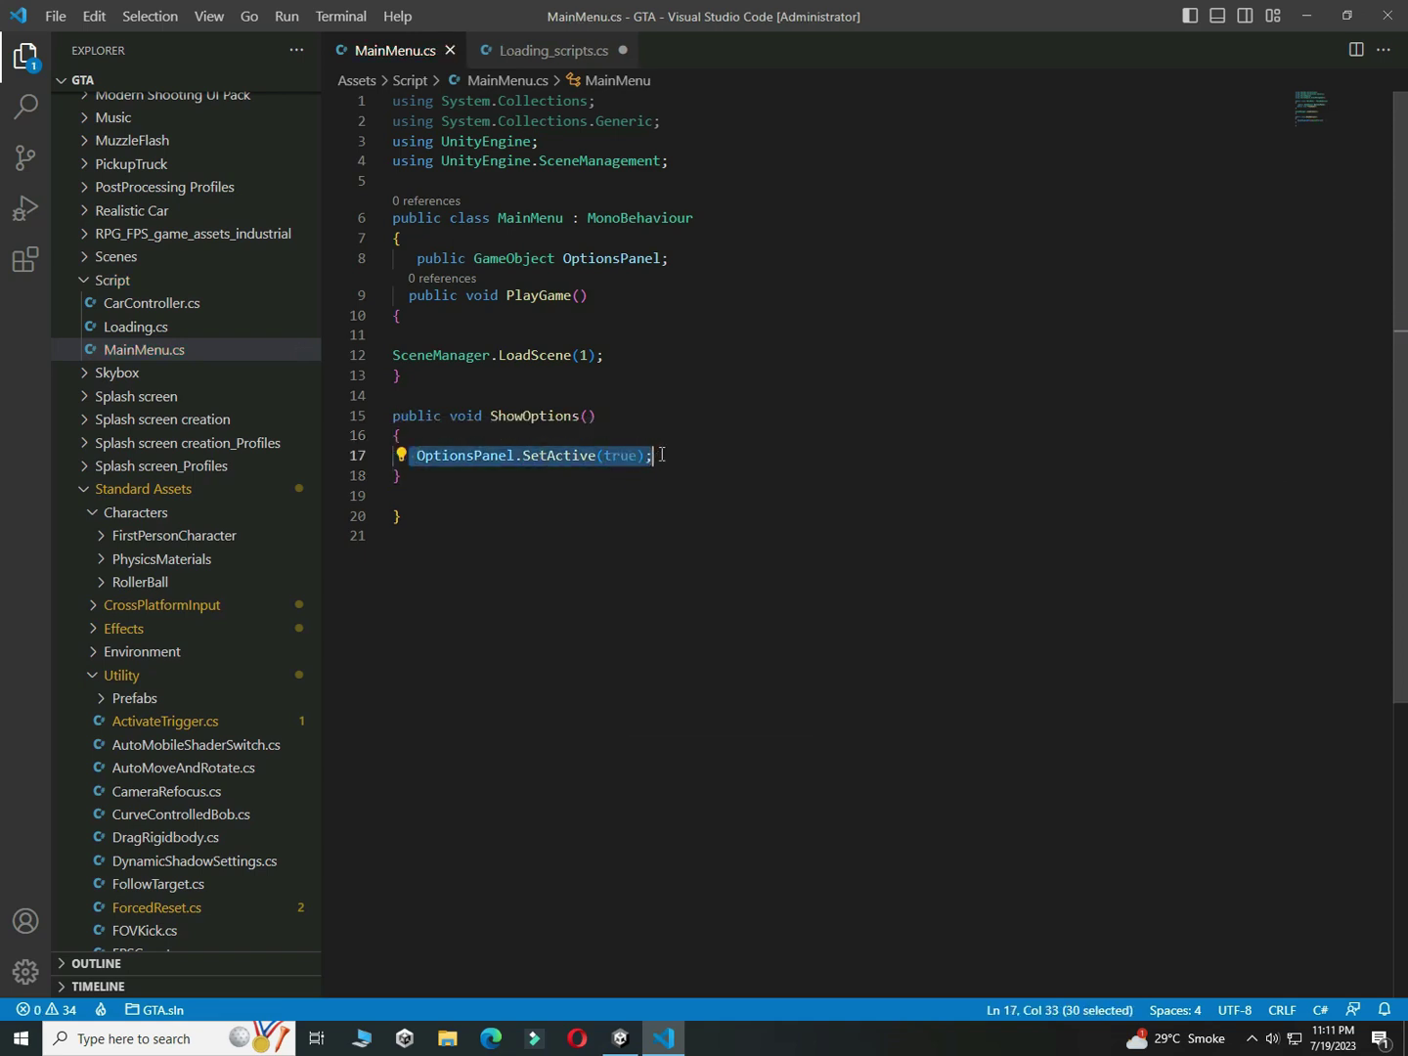
pyautogui.click(400, 280)
pyautogui.press('Return')
pyautogui.press('Return')
pyautogui.press('Return')
pyautogui.press('Up')
pyautogui.press('Up')
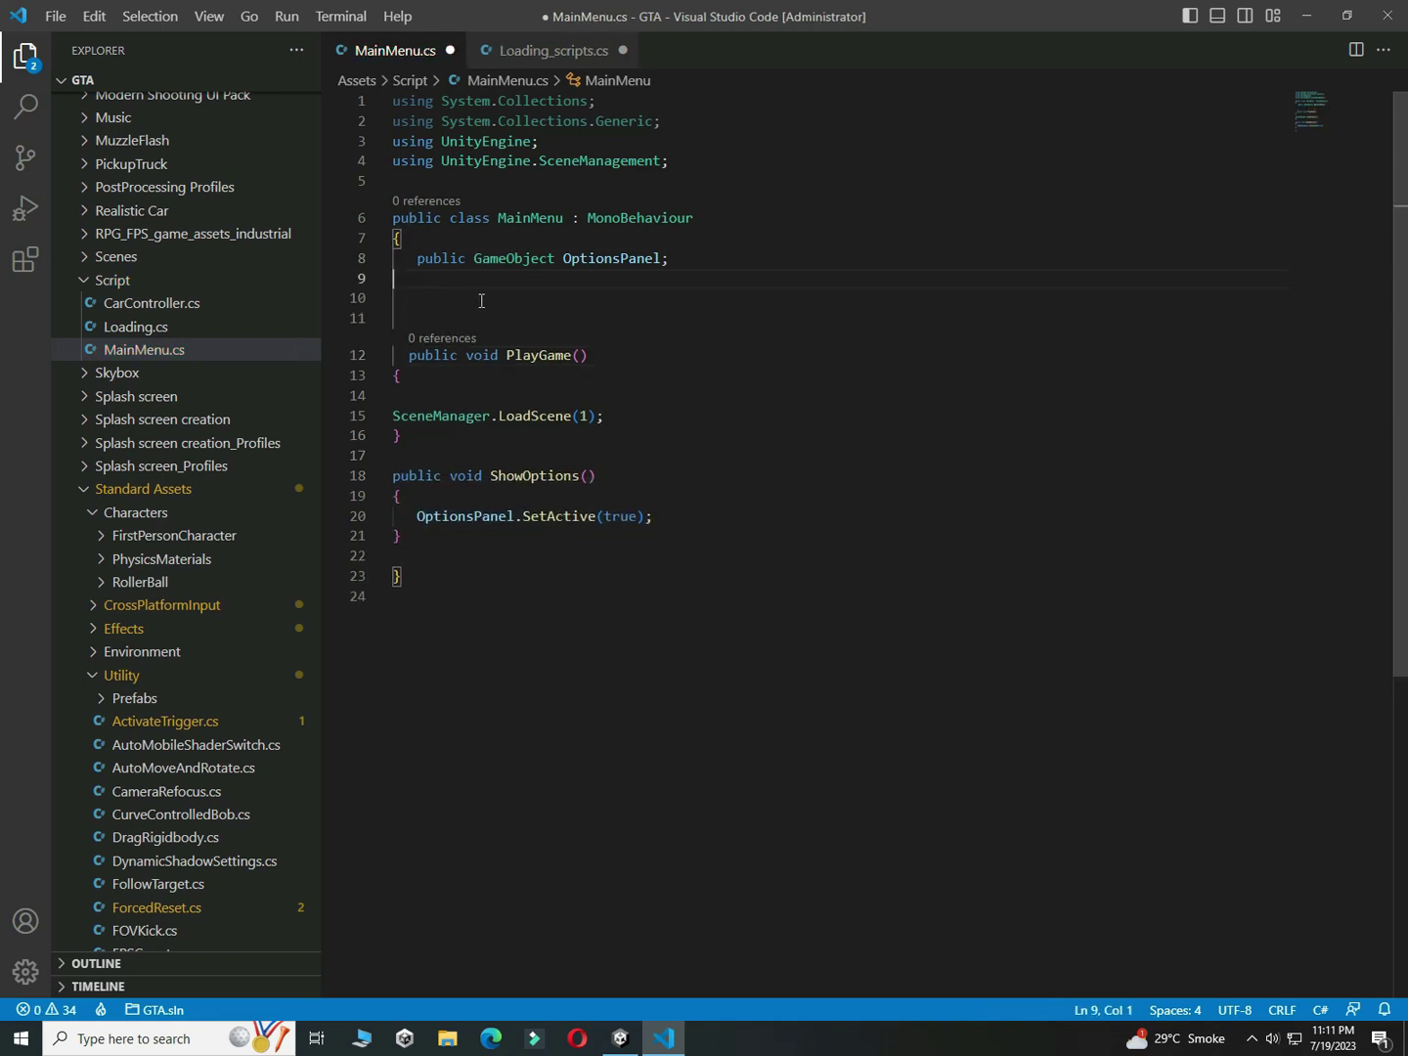
pyautogui.press('Return')
pyautogui.write('vo')
pyautogui.write('{')
pyautogui.press('Return')
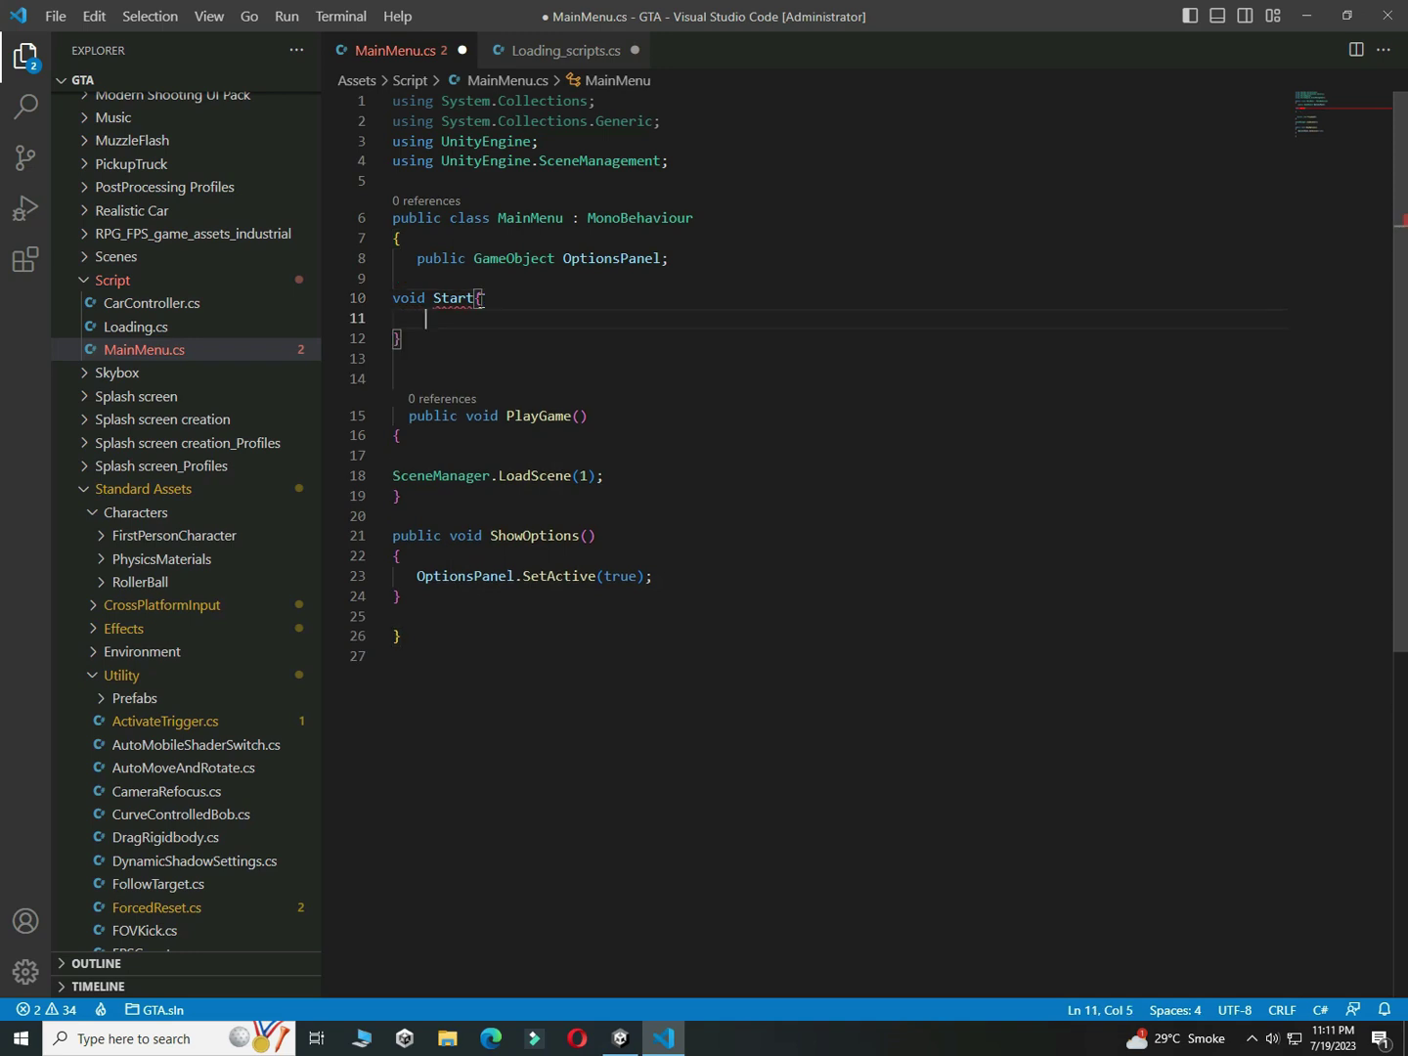
# Step: Paste the copied SetActive line into the Start block, complete the signature as void Start(), and save
pyautogui.hotkey('ctrl', 'v')
pyautogui.hotkey('ctrl', 's')
pyautogui.click(476, 300)
pyautogui.press('Return')
pyautogui.doubleClick(640, 341)
pyautogui.press('Up')
pyautogui.press('Up')
pyautogui.write('()')
pyautogui.hotkey('ctrl', 's')
# Step: Change the SetActive argument in Start to false and save the script
pyautogui.doubleClick(639, 338)
pyautogui.press('BackSpace')
pyautogui.write('falses')
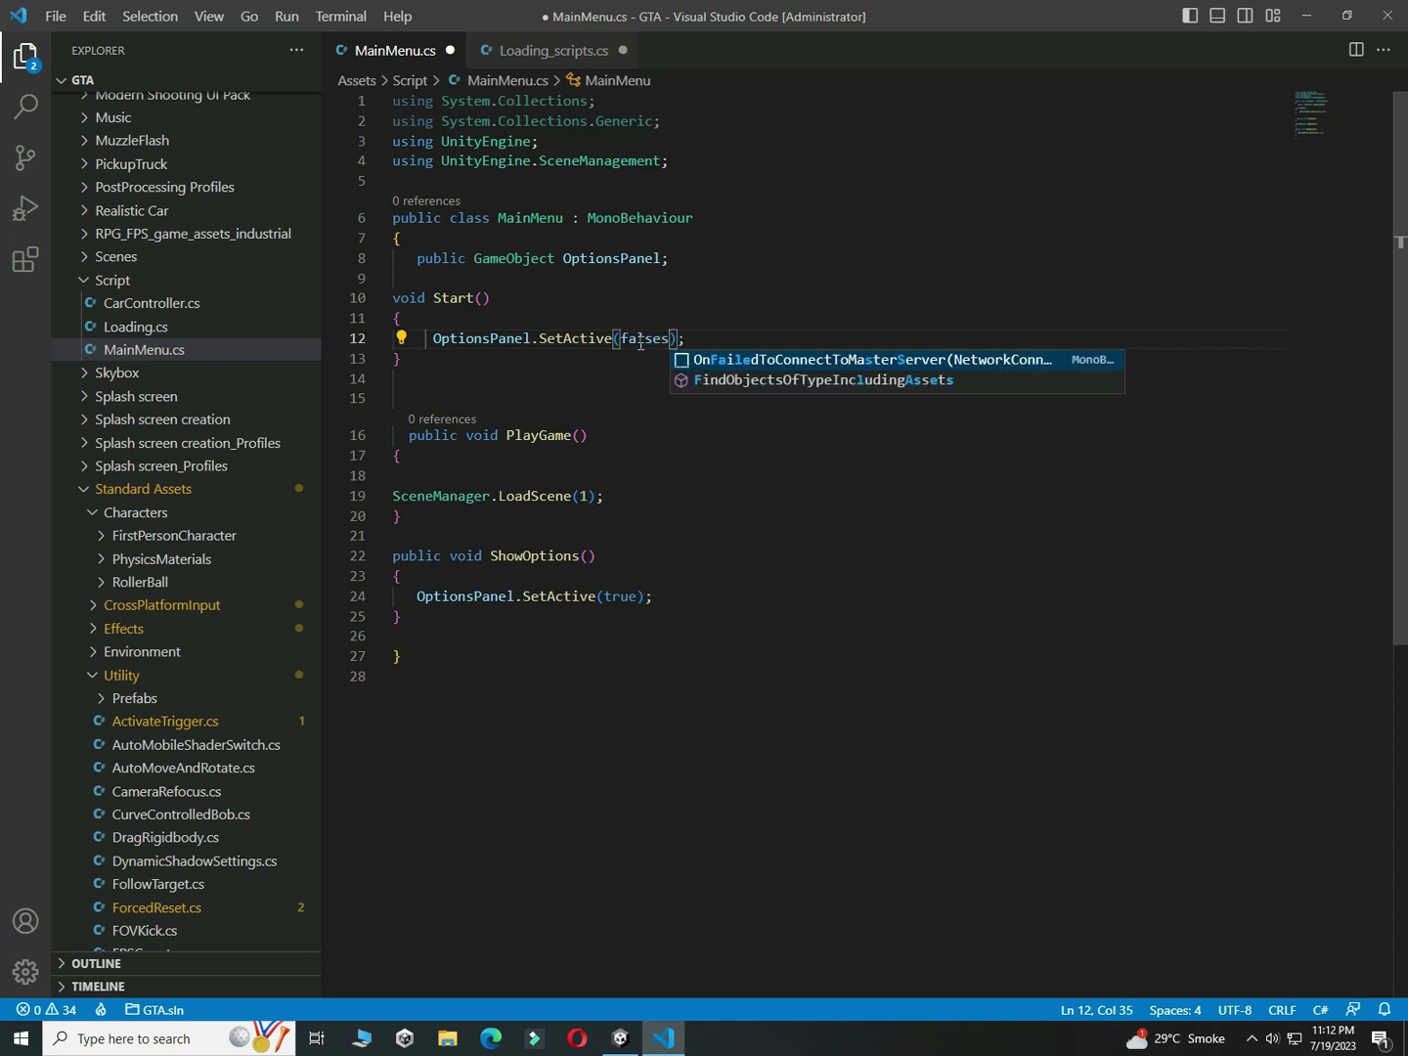
pyautogui.press('BackSpace')
pyautogui.hotkey('ctrl', 's')
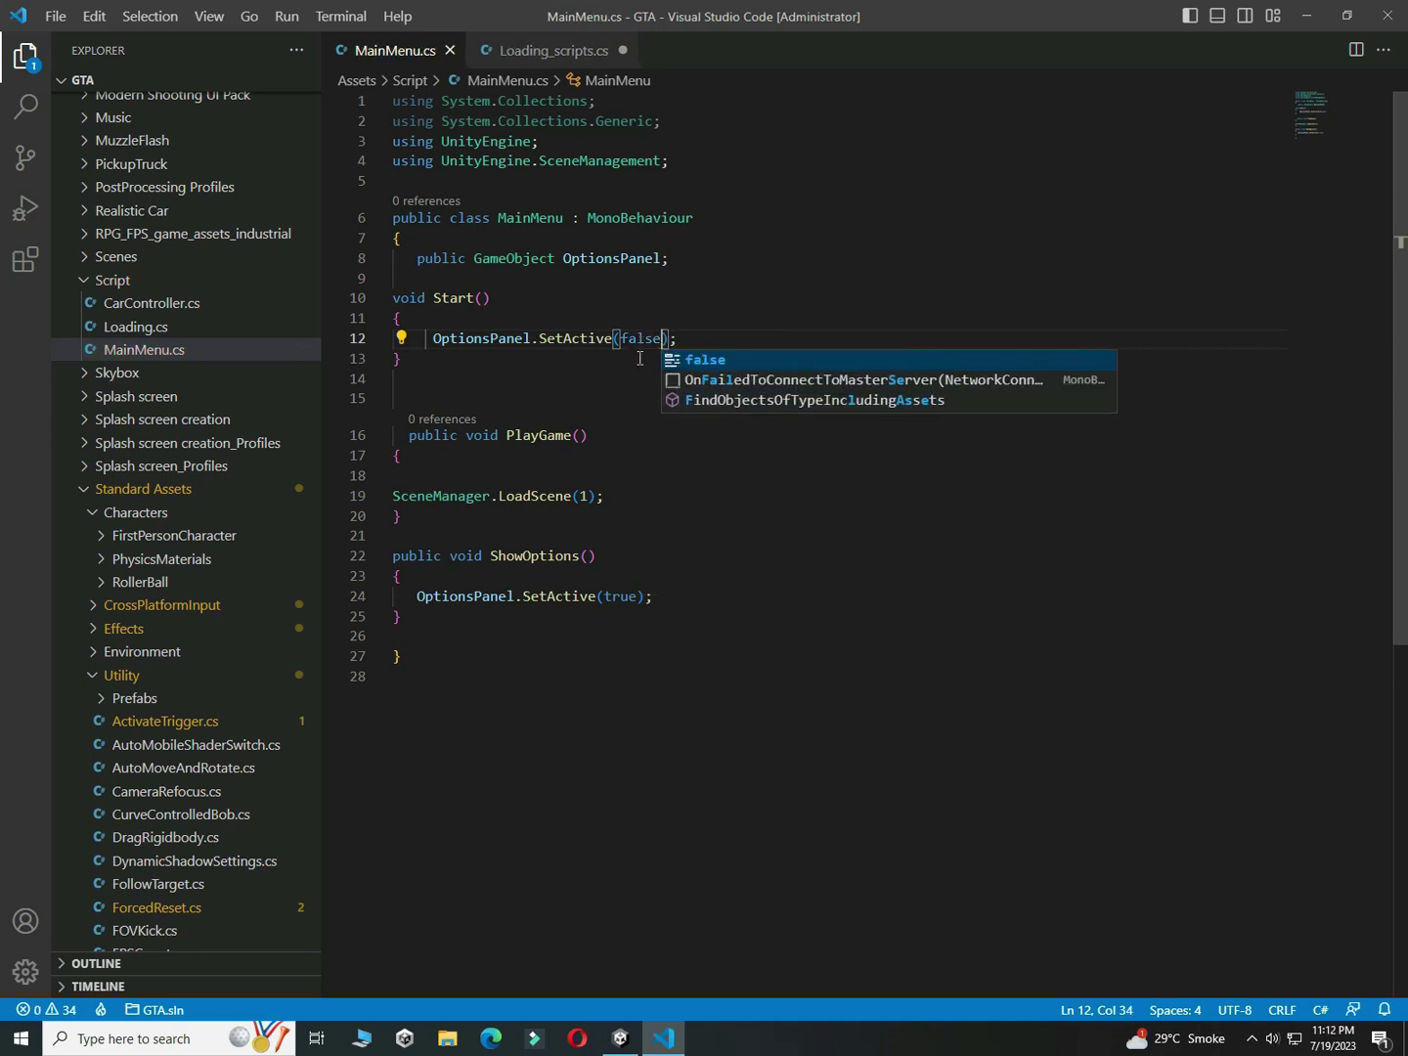
pyautogui.click(654, 669)
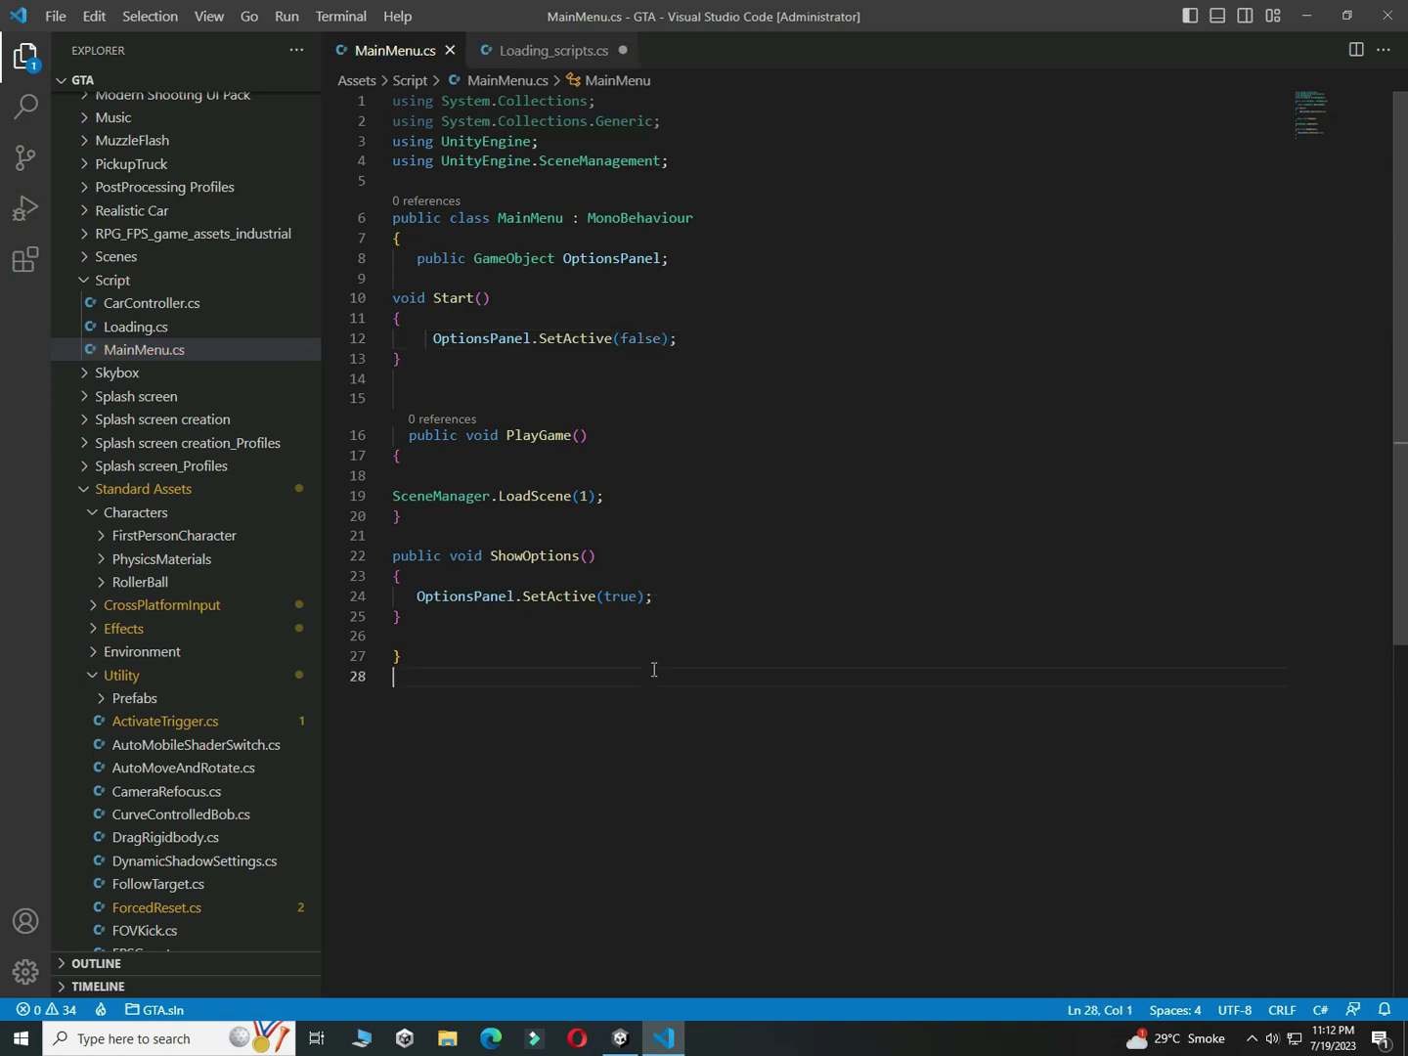
# Step: Switch to Unity and collapse the QUIT and OPTIONS buttons in the hierarchy
pyautogui.click(620, 1039)
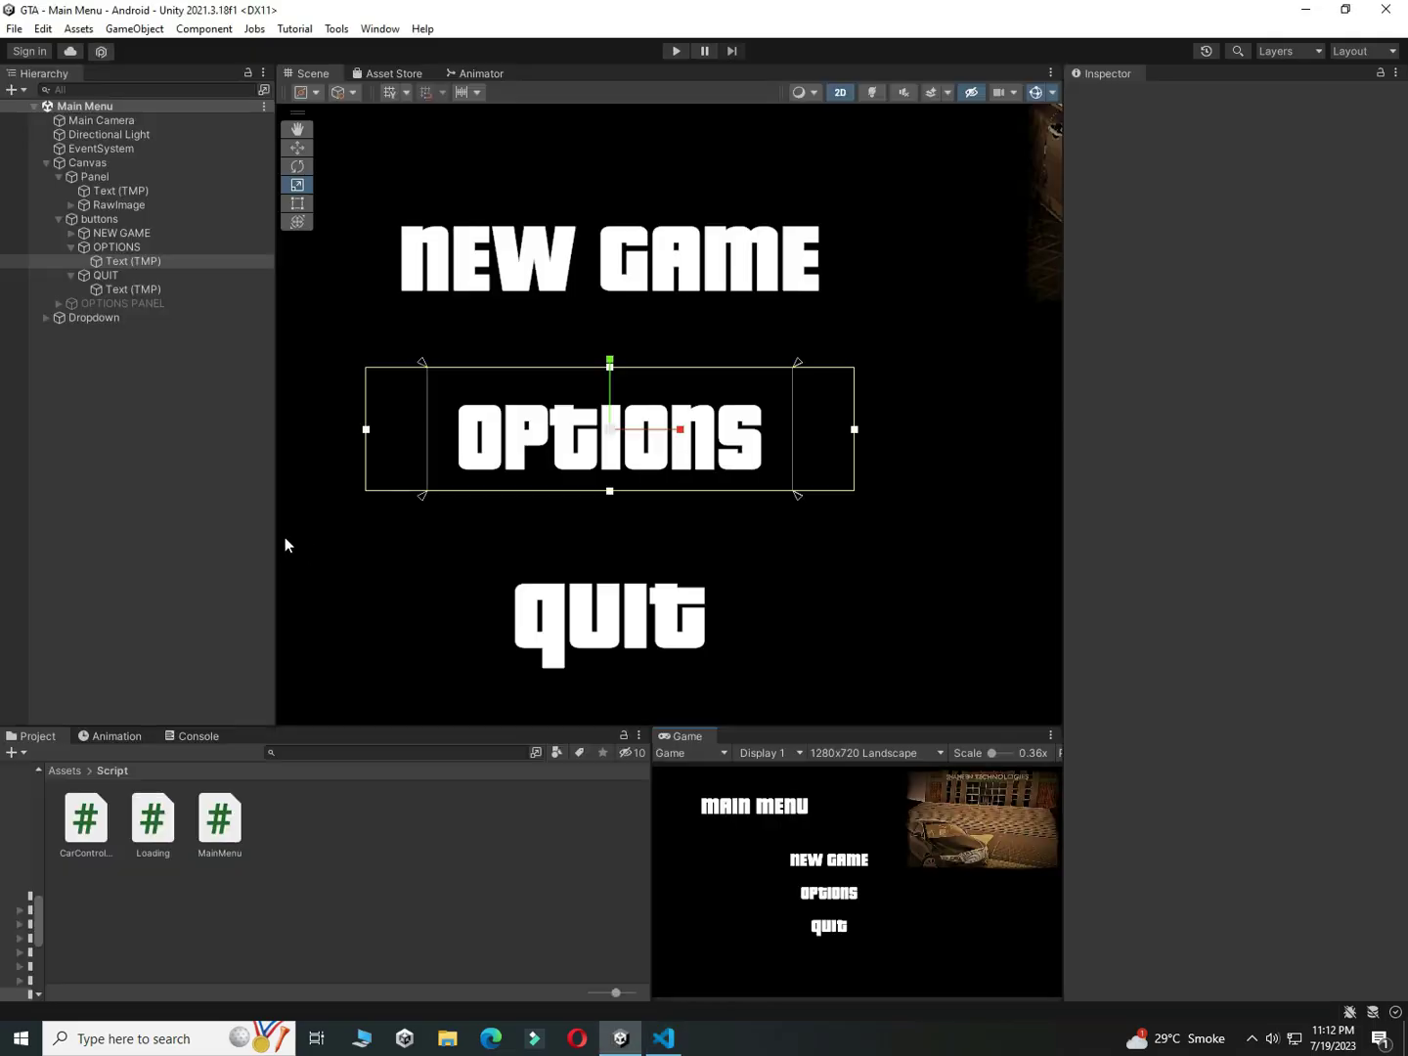
pyautogui.click(72, 274)
pyautogui.click(70, 246)
pyautogui.click(102, 246)
pyautogui.click(106, 232)
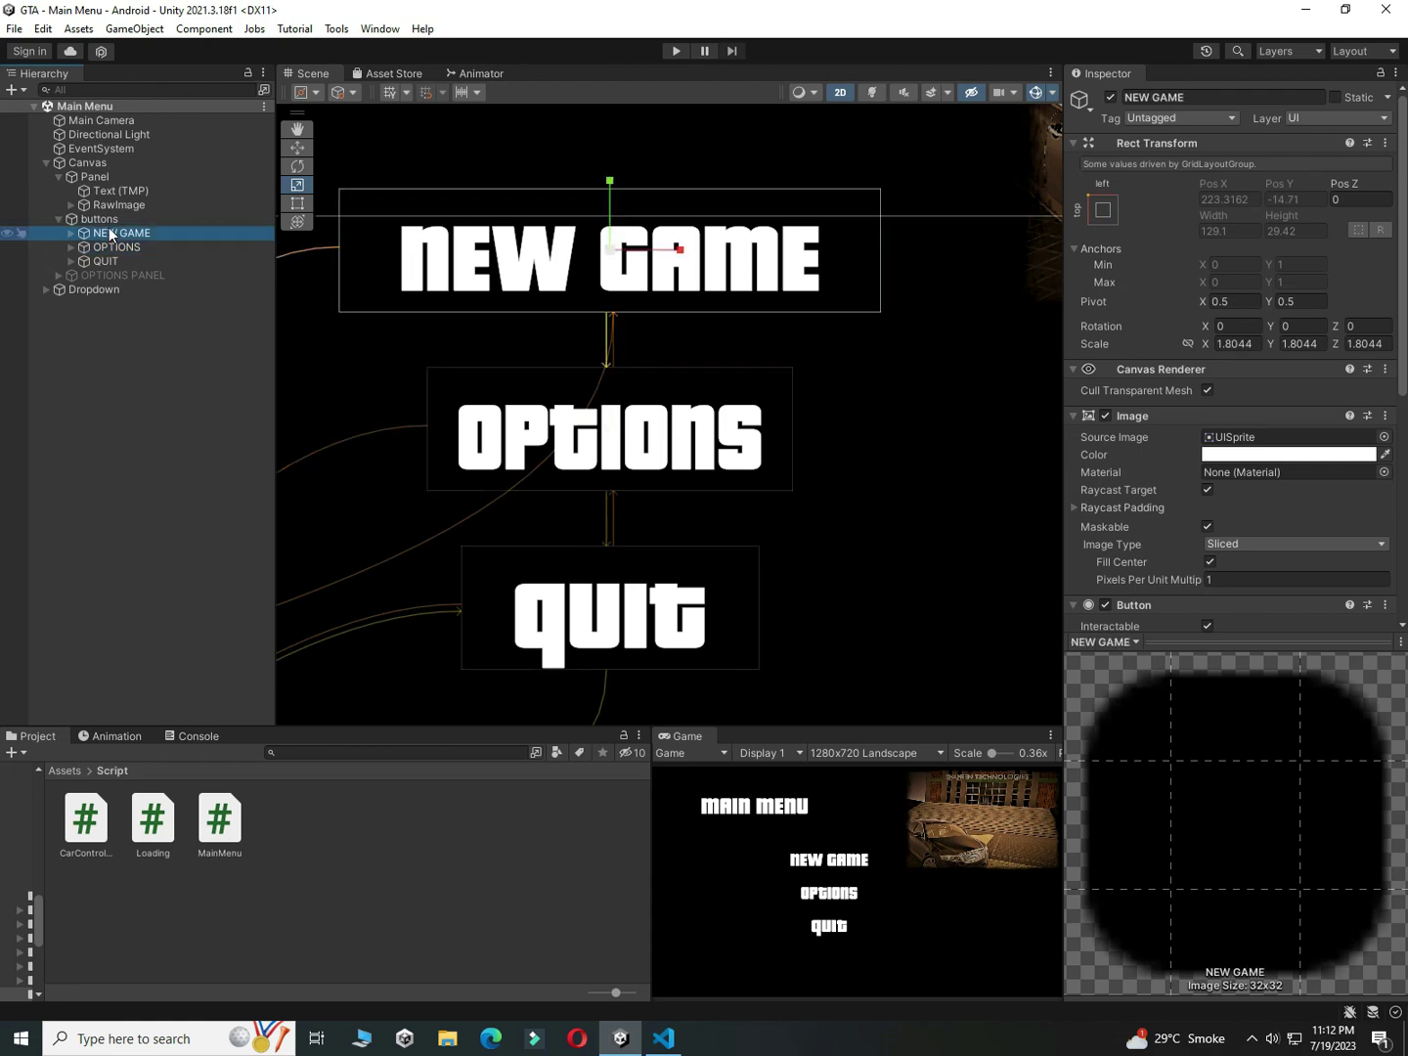
# Step: Add an On Click event to the OPTIONS button that calls MainMenu.ShowOptions on the Canvas
pyautogui.click(117, 246)
pyautogui.moveTo(1403, 326); pyautogui.dragTo(1404, 432)
pyautogui.scroll(-4, 1232, 391)
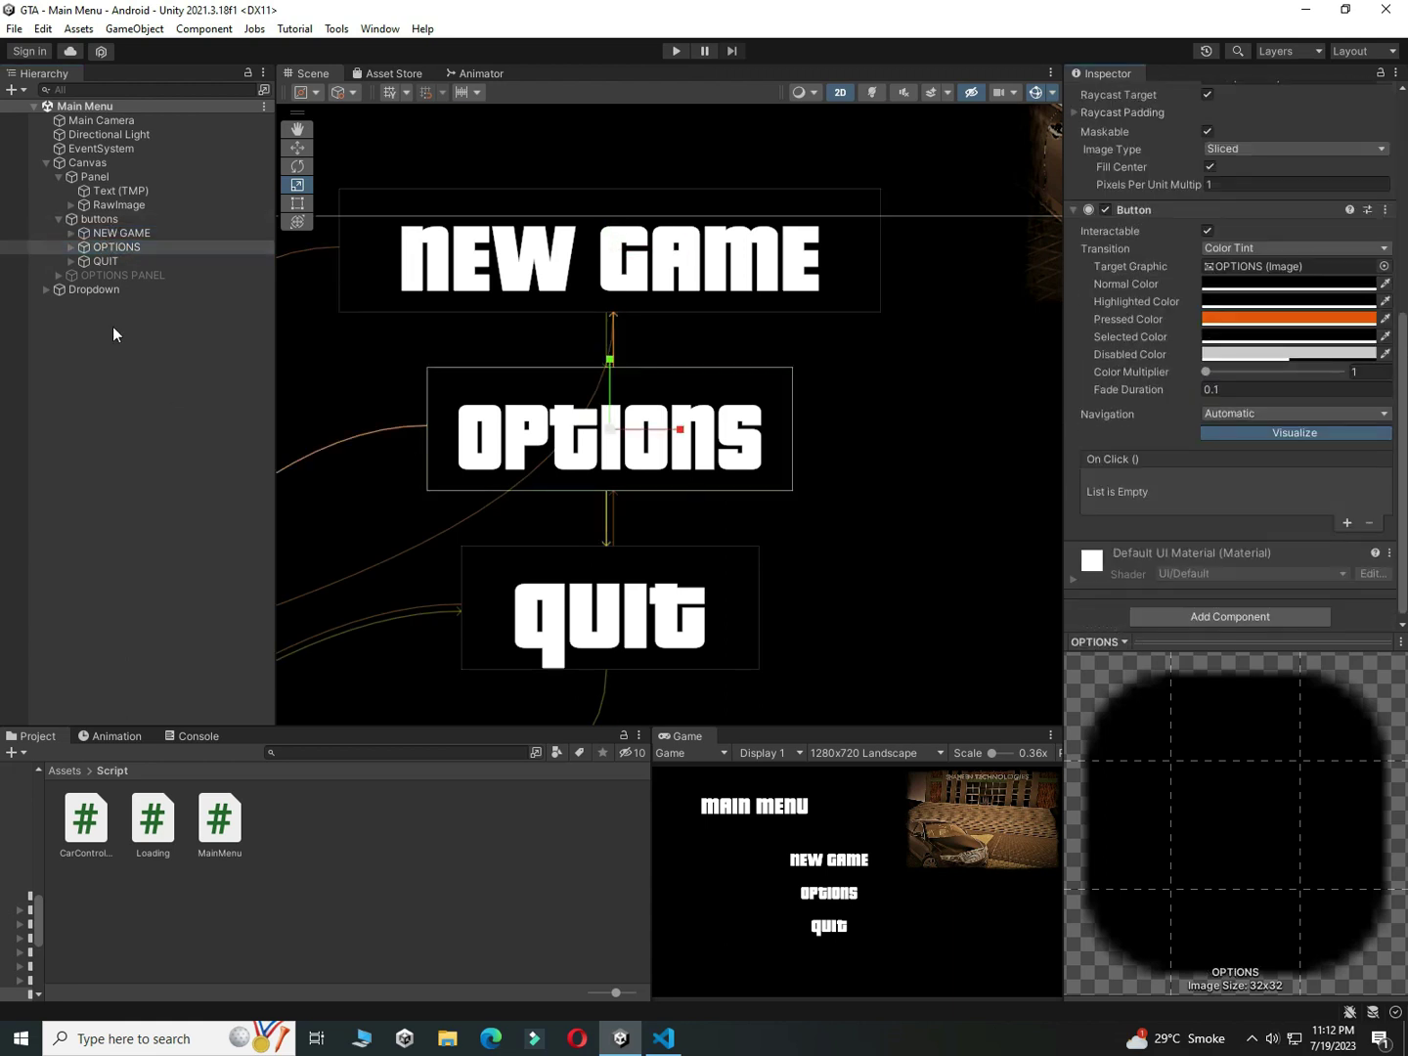
pyautogui.click(1347, 523)
pyautogui.moveTo(87, 163); pyautogui.dragTo(1138, 500)
pyautogui.click(1272, 480)
pyautogui.moveTo(1256, 632)
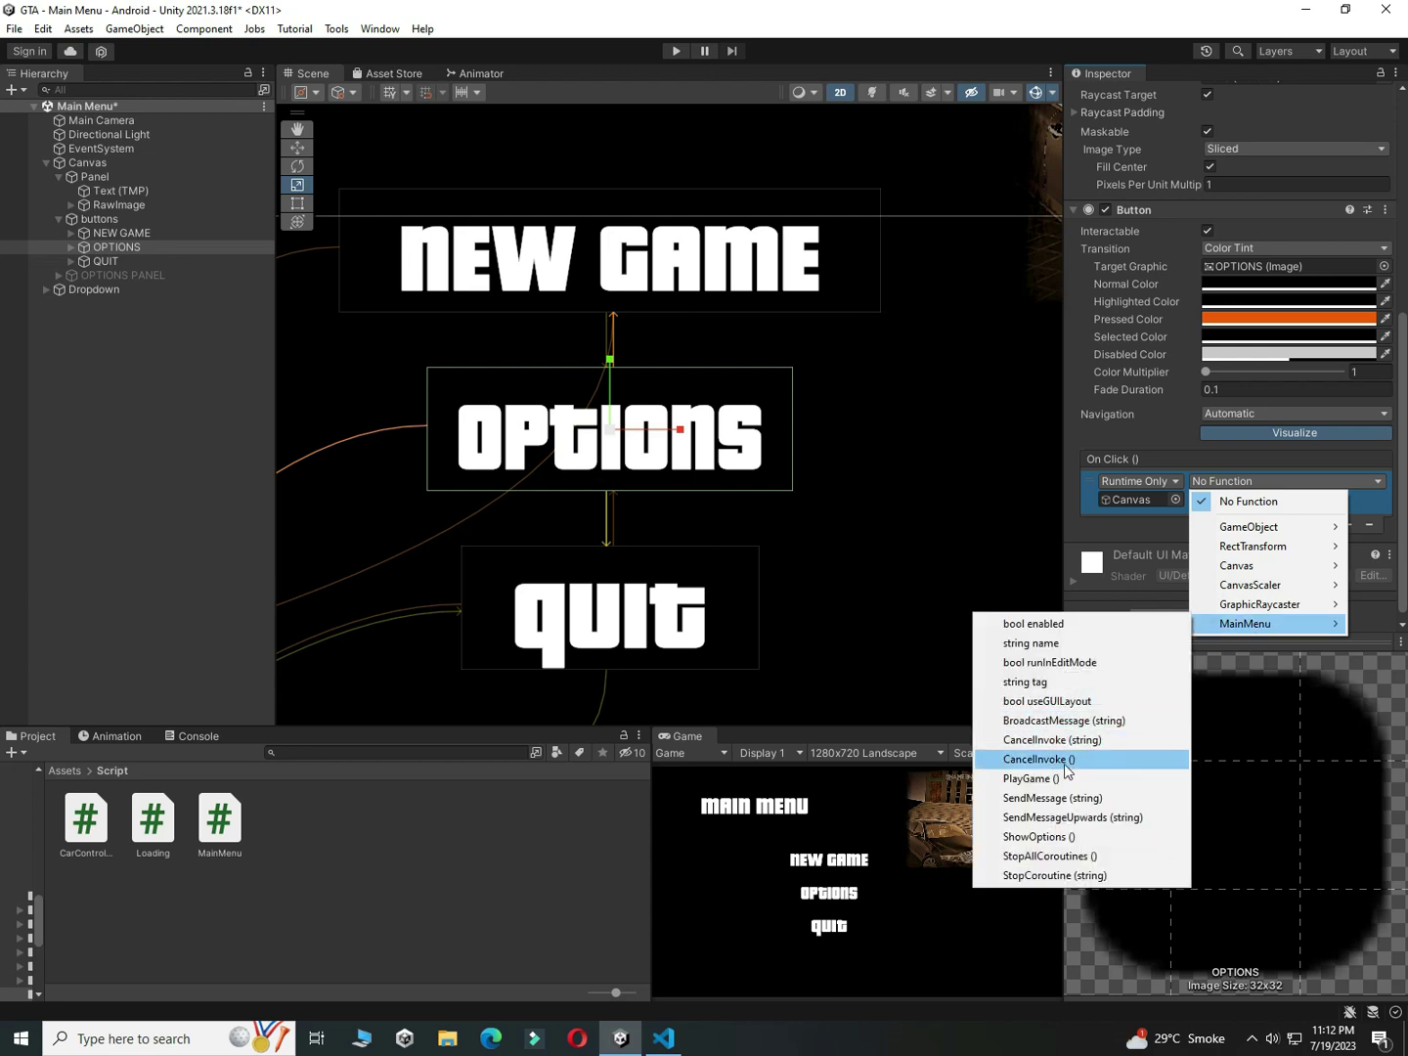
pyautogui.click(1054, 837)
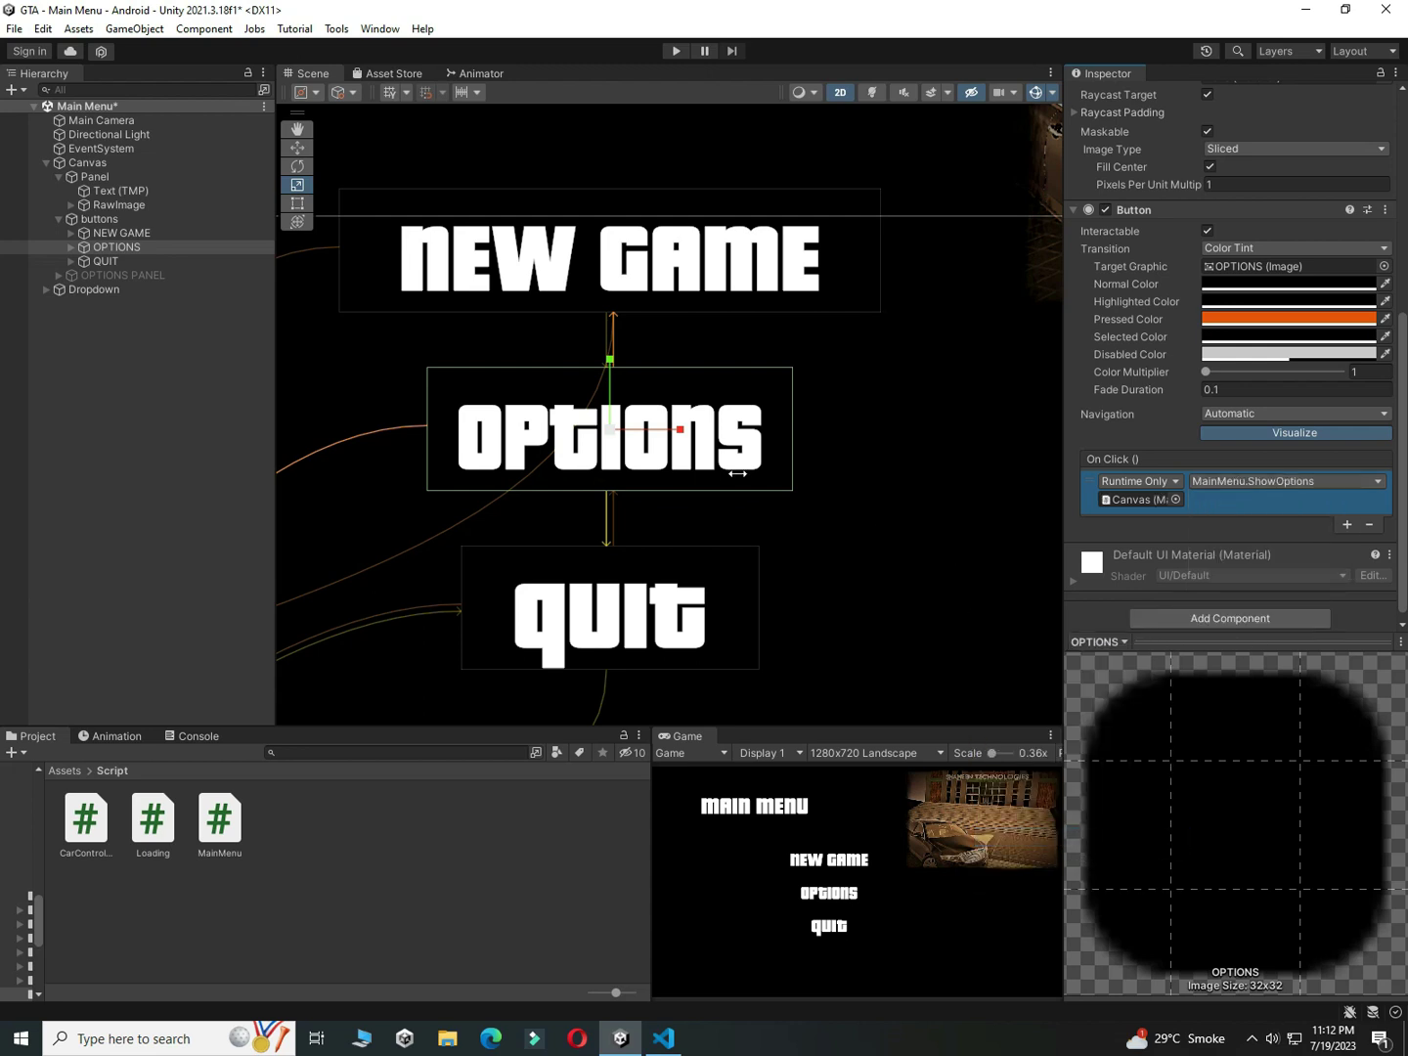
# Step: Assign the OPTIONS PANEL object to the Options Panel field of the Canvas's Main Menu script and save
pyautogui.click(111, 164)
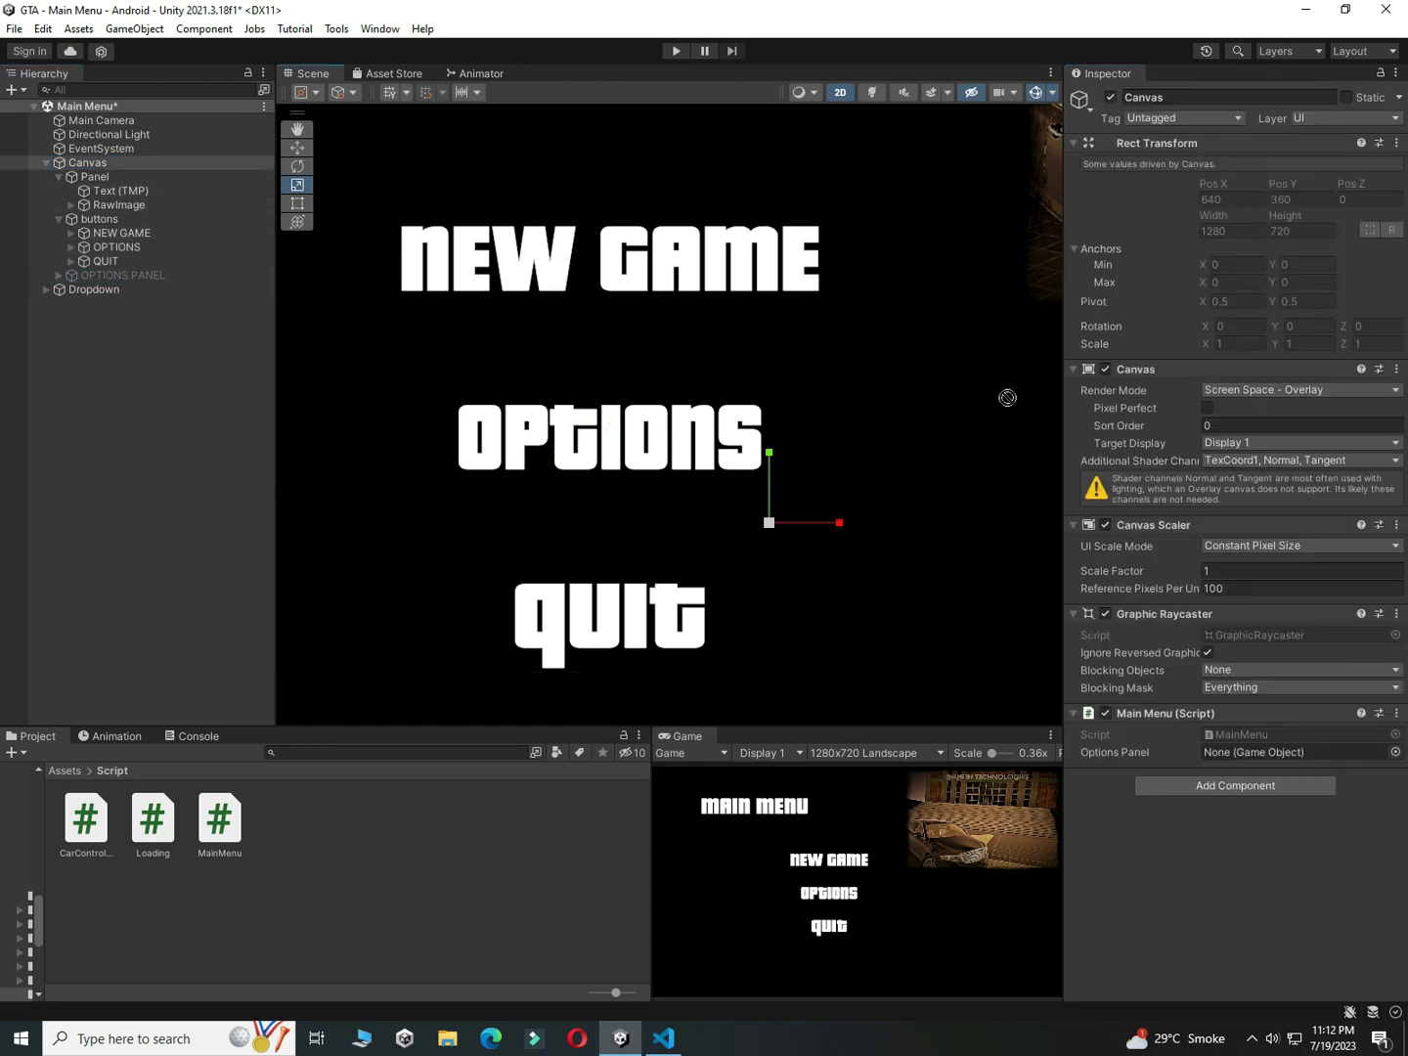
pyautogui.moveTo(1261, 687); pyautogui.dragTo(1246, 758)
pyautogui.hotkey('ctrl', 's')
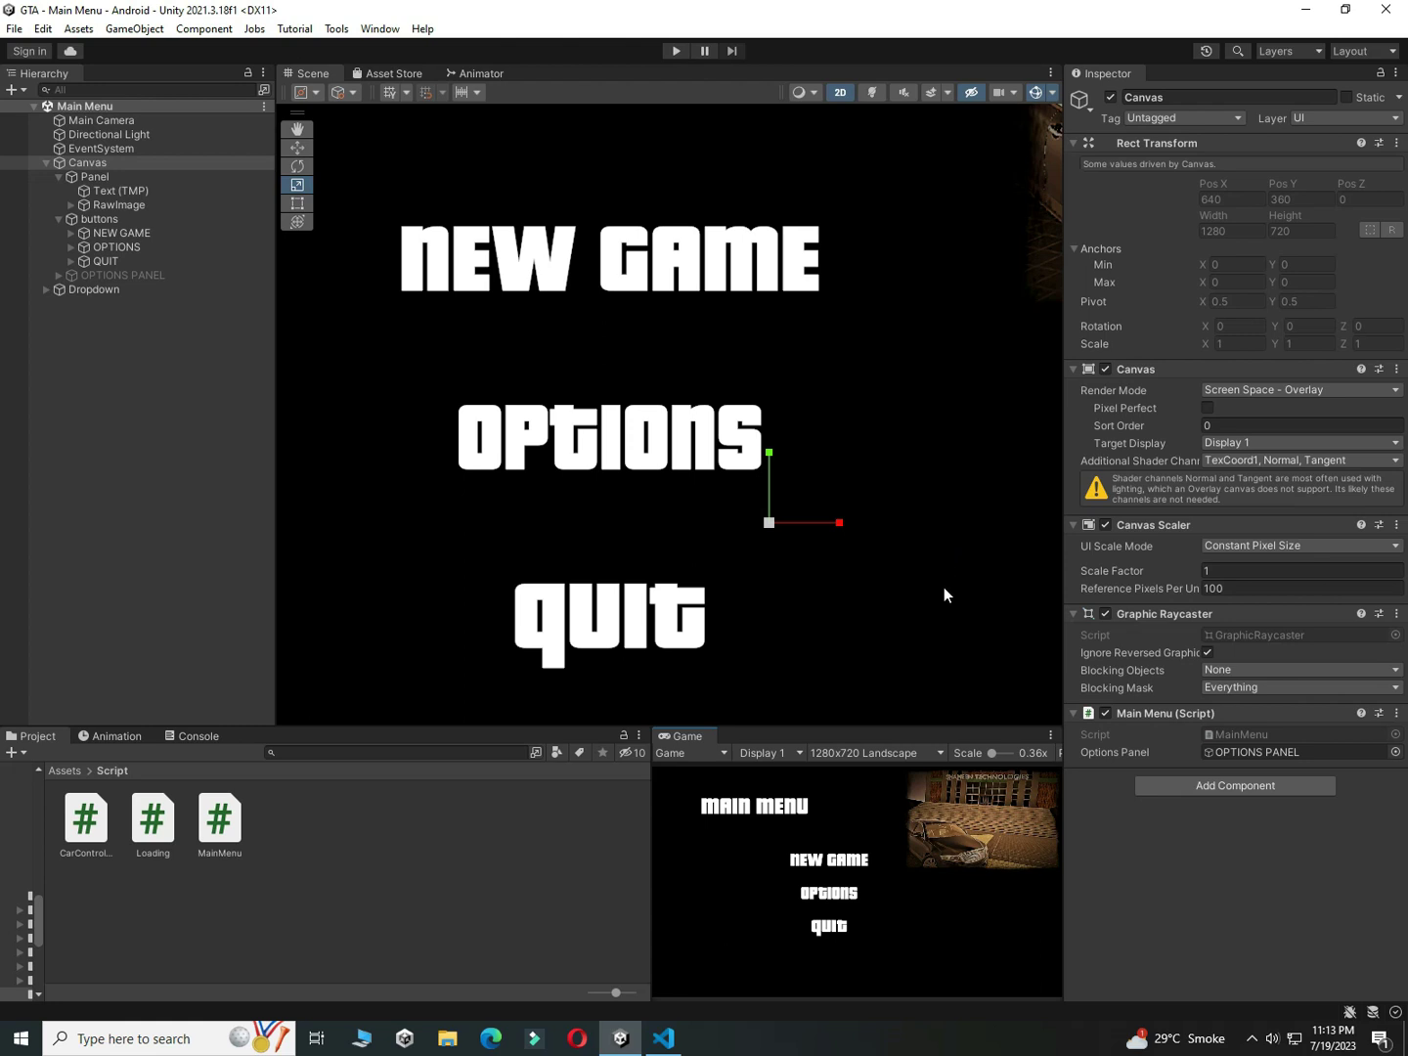
# Step: Switch to Visual Studio Code and add a public void CloseOptions() method below ShowOptions in MainMenu.cs
pyautogui.click(675, 1034)
pyautogui.click(437, 687)
pyautogui.press('Return')
pyautogui.write('public void CloseOptions(0')
pyautogui.press('Return')
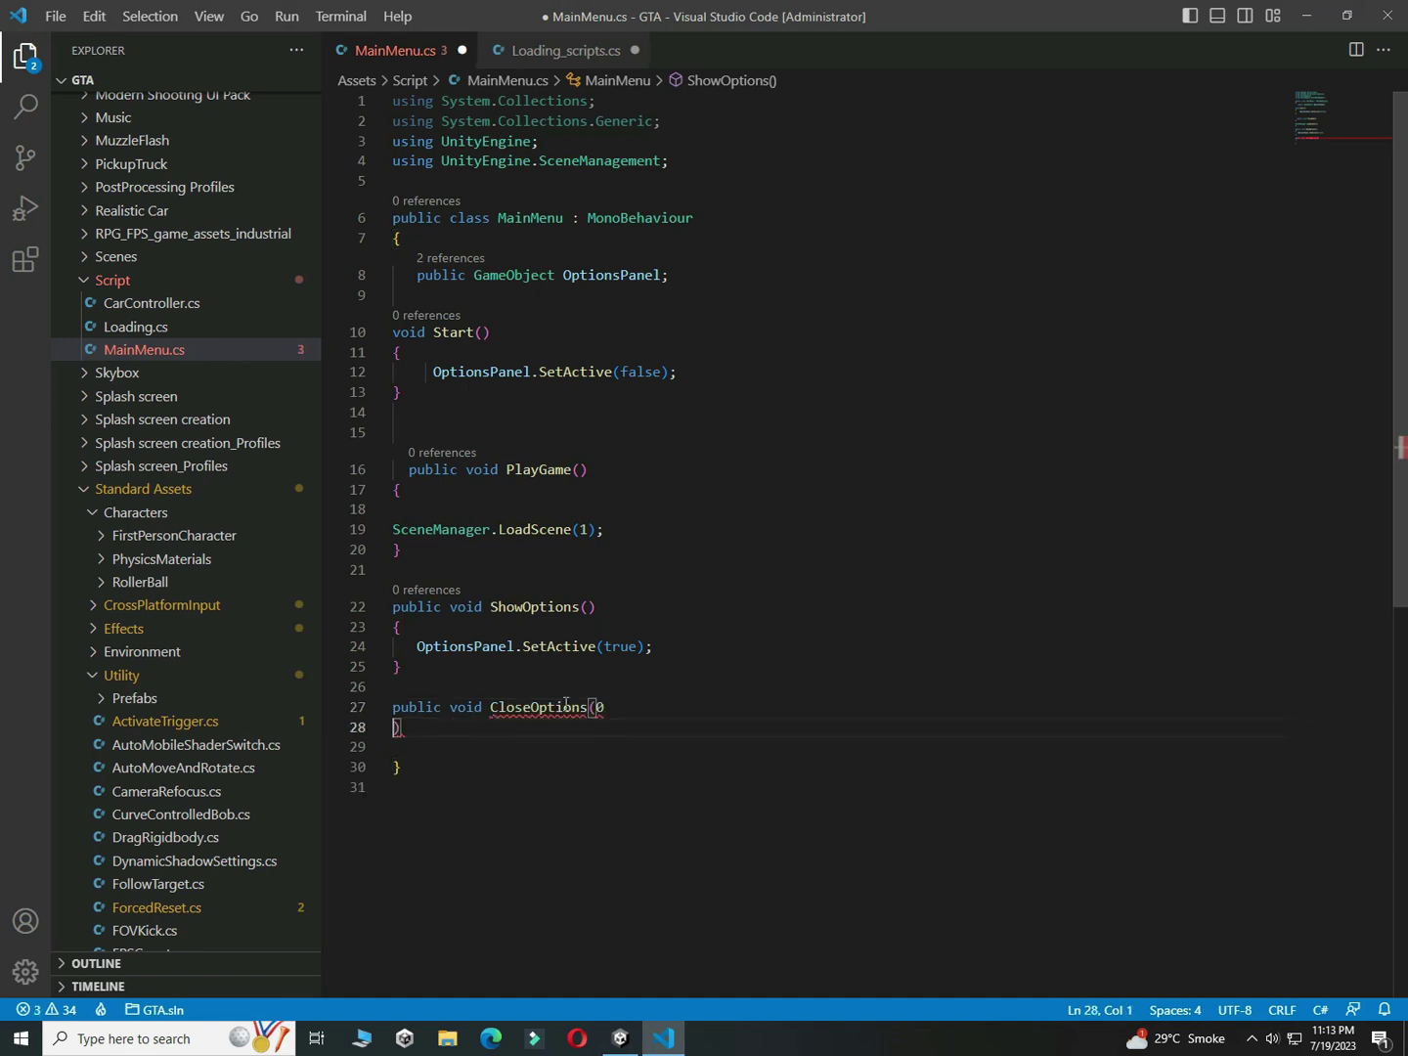
pyautogui.write('(')
# Step: Complete CloseOptions() in MainMenu.cs with OptionsPanel.SetActive(false); in its body and save the script
pyautogui.click(429, 728)
pyautogui.press('Return')
pyautogui.write('Optio')
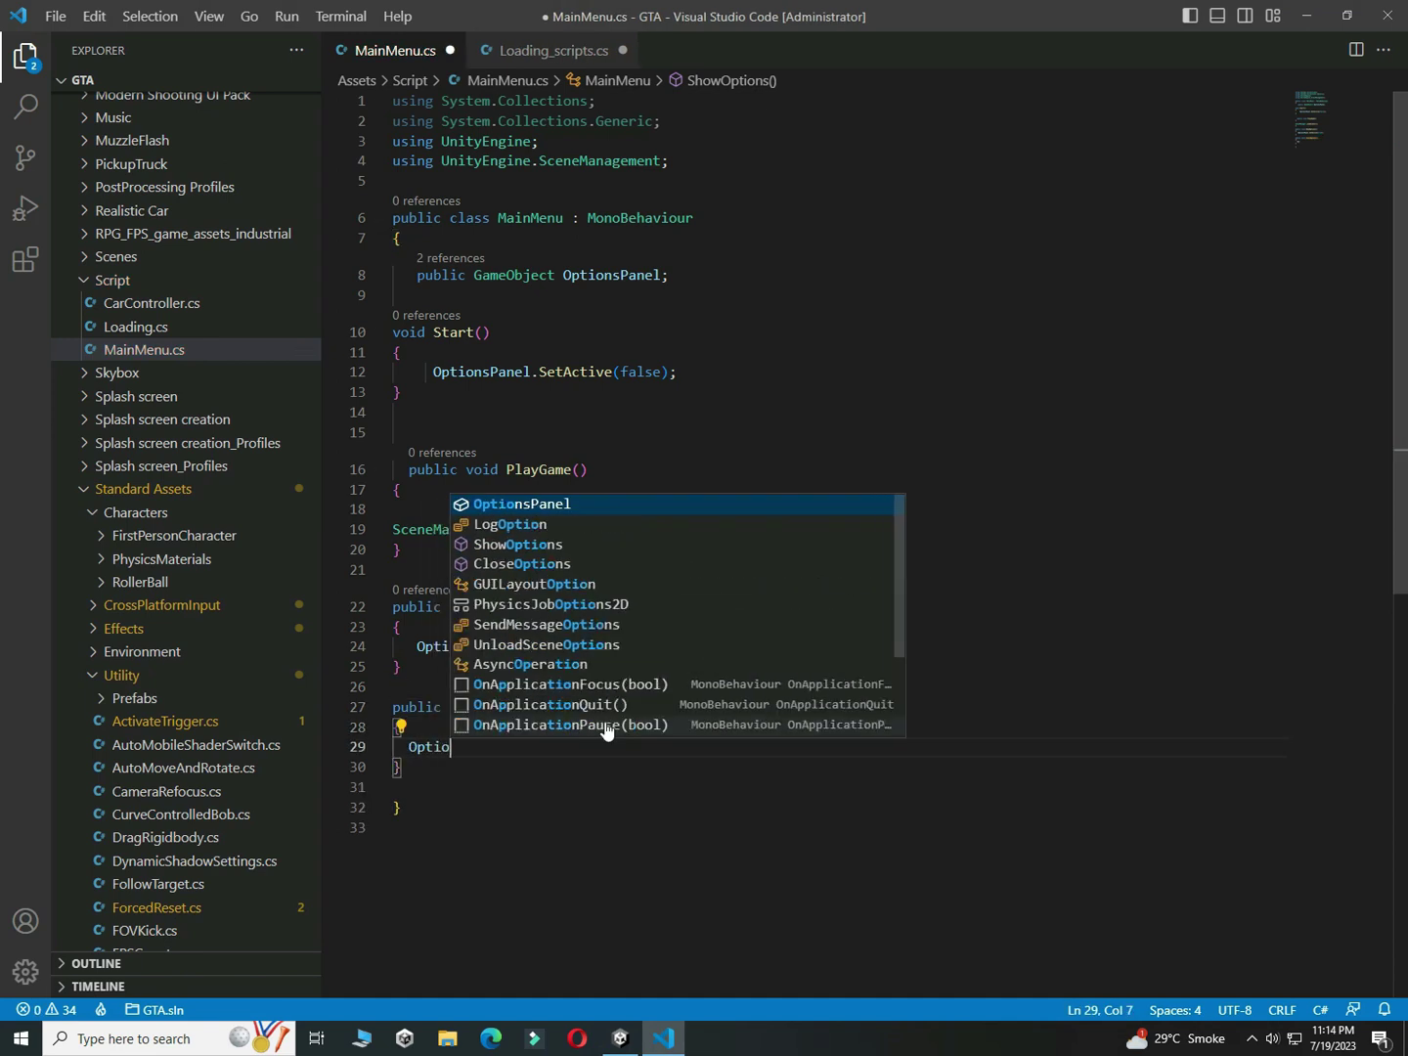
pyautogui.write('nsPanel.SetActive(false);')
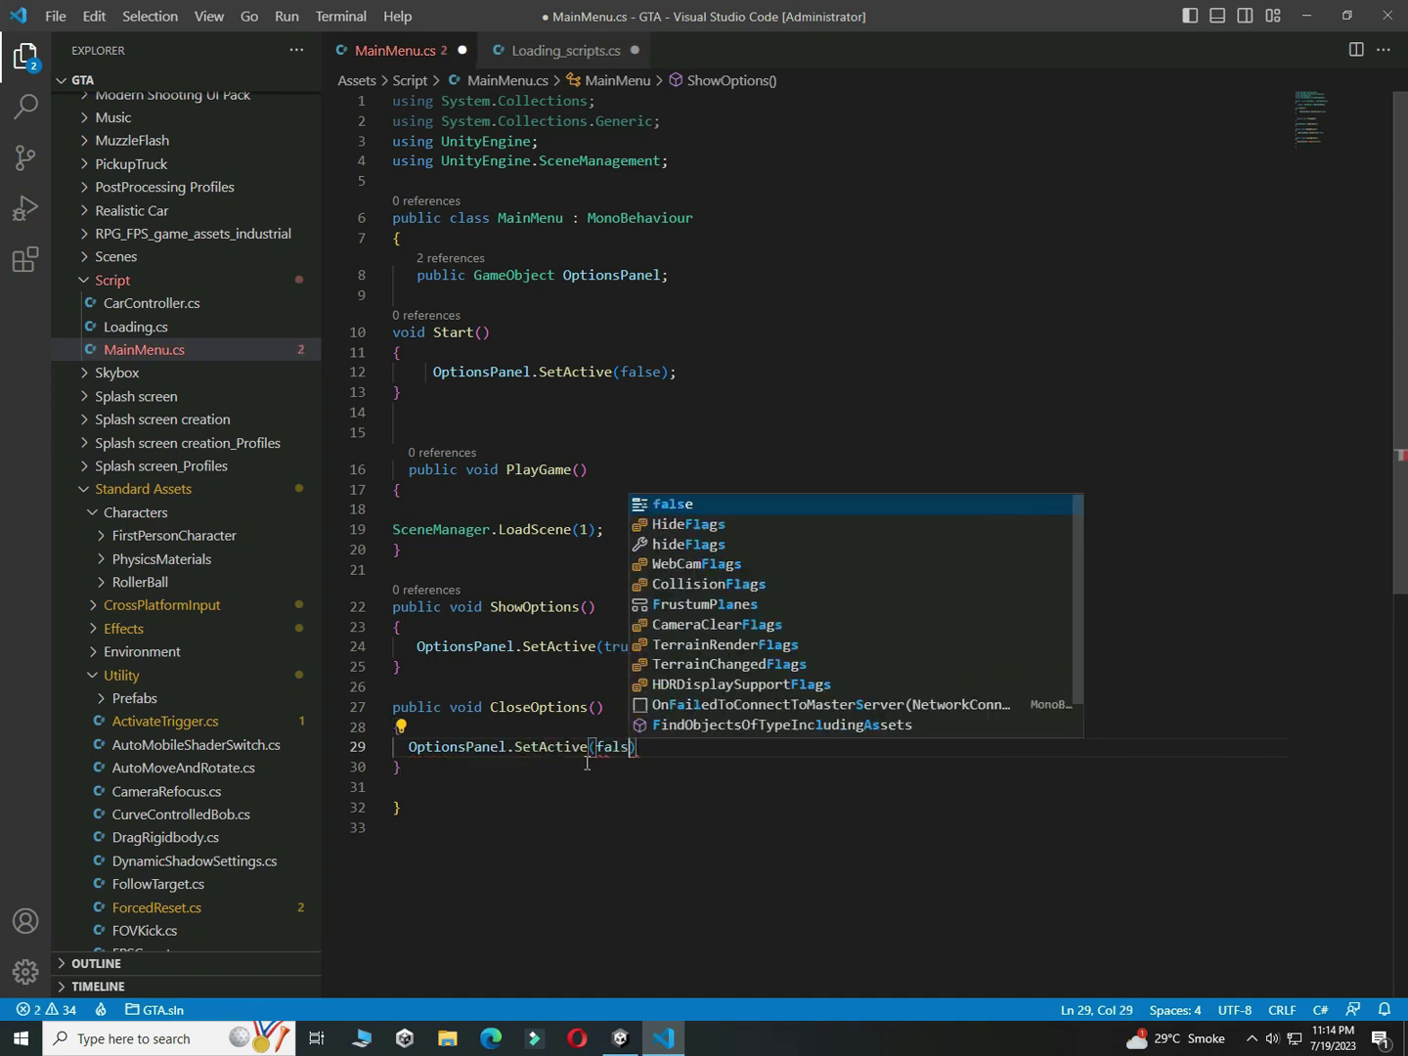
pyautogui.hotkey('ctrl', 's')
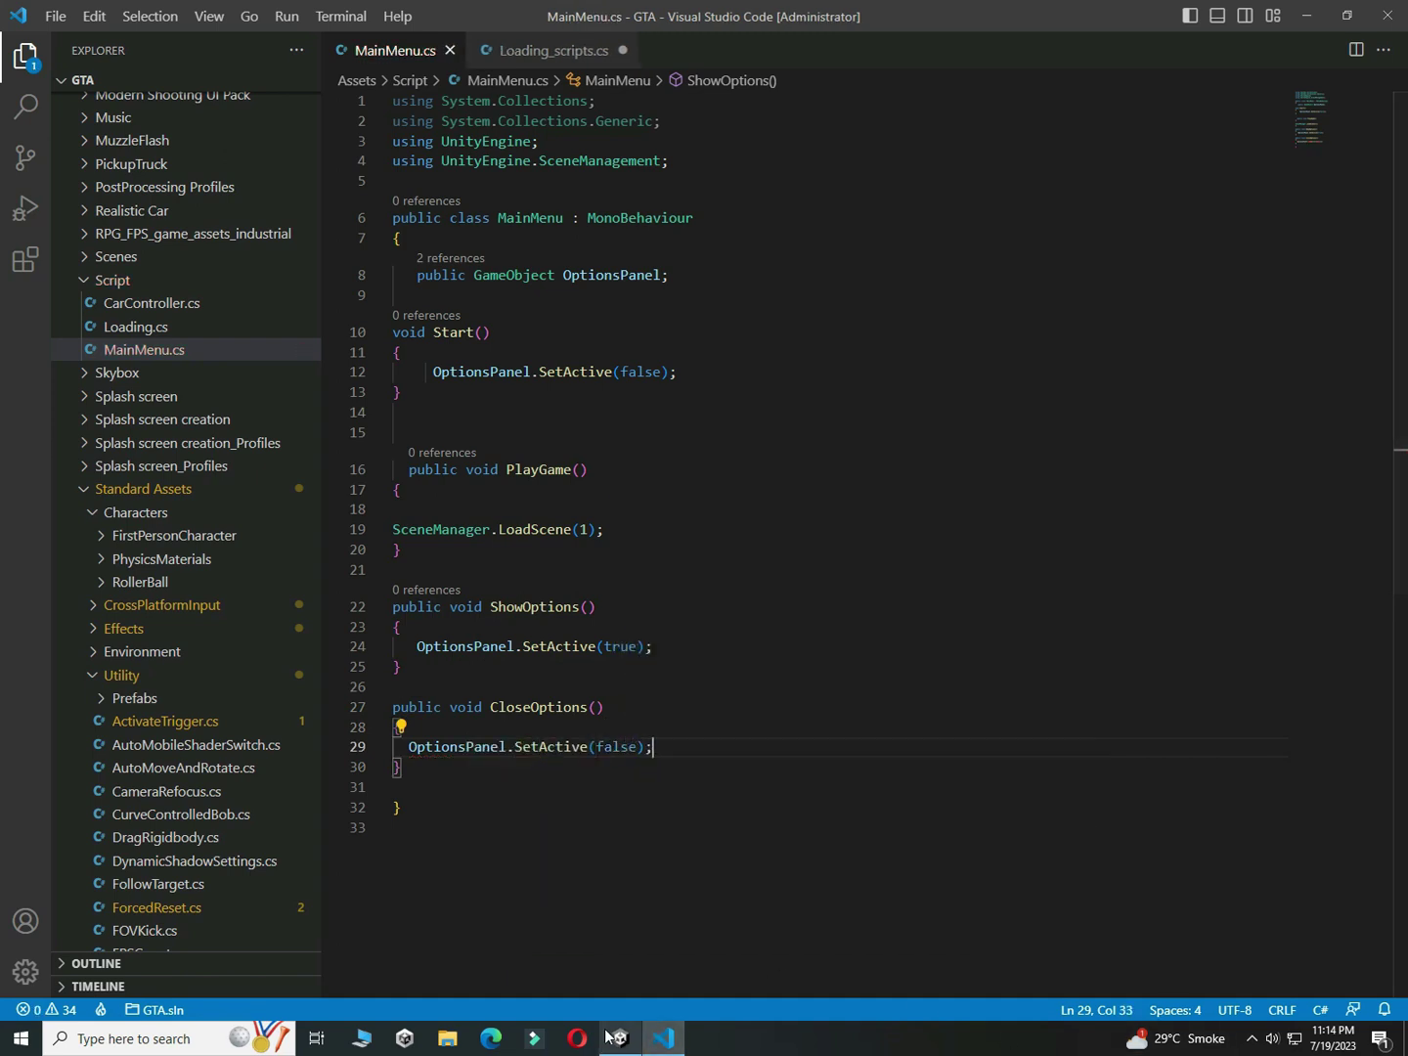
# Step: Switch to Unity, activate the OPTIONS PANEL object and expand it down to the children of Option bg
pyautogui.click(620, 1038)
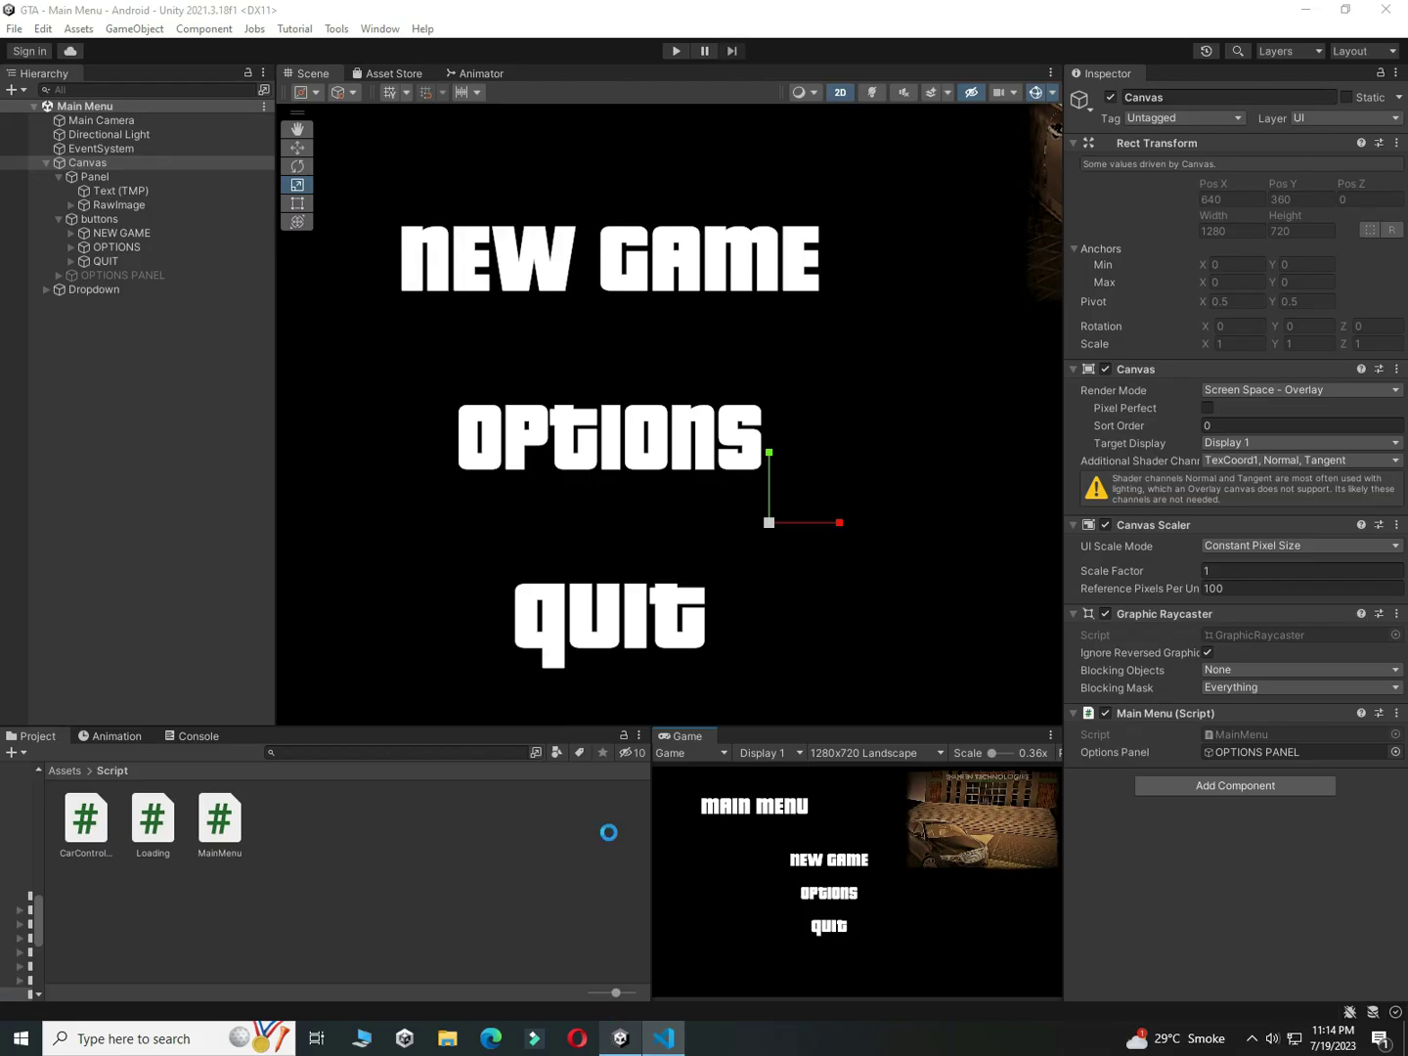
pyautogui.click(118, 274)
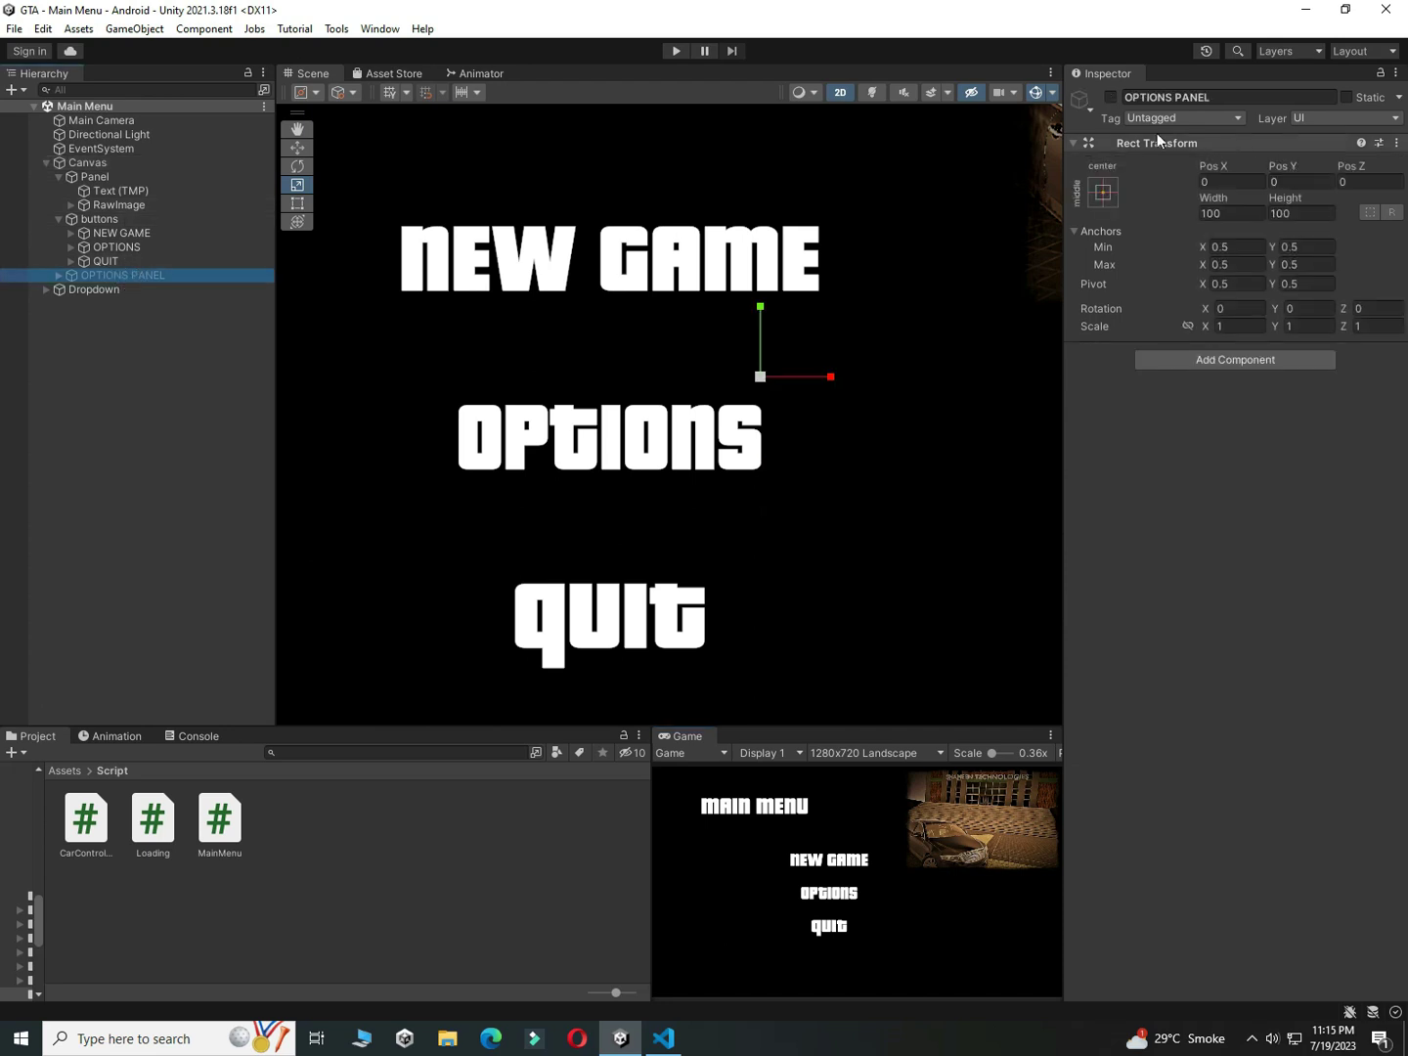
pyautogui.click(1110, 97)
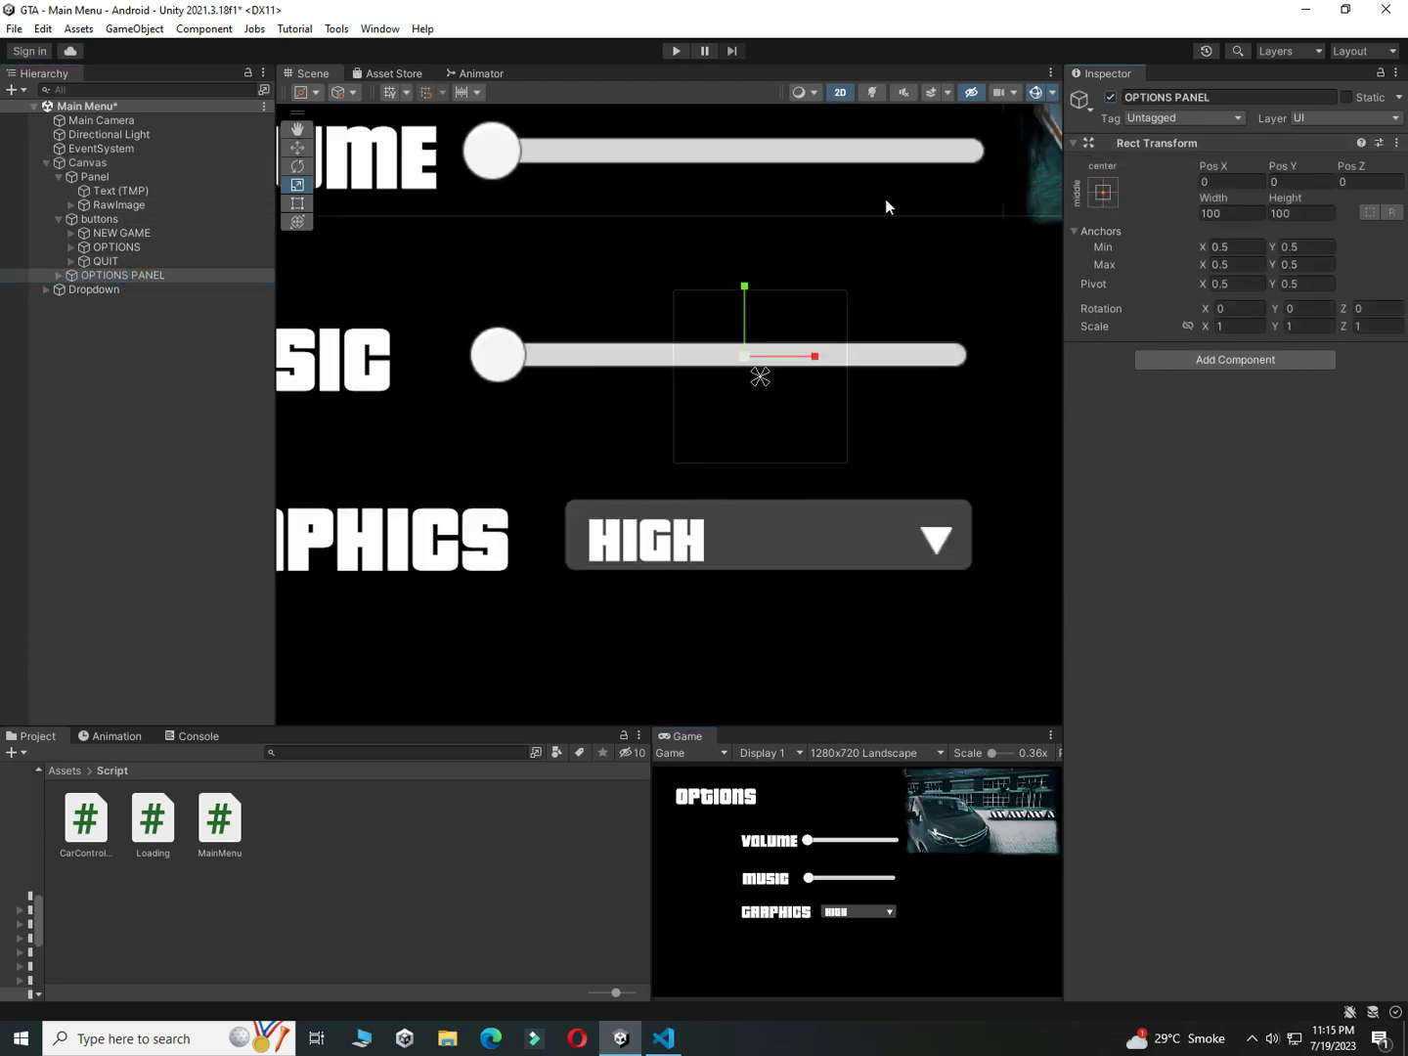
pyautogui.rightClick(70, 275)
pyautogui.click(58, 277)
pyautogui.click(80, 295)
pyautogui.click(70, 291)
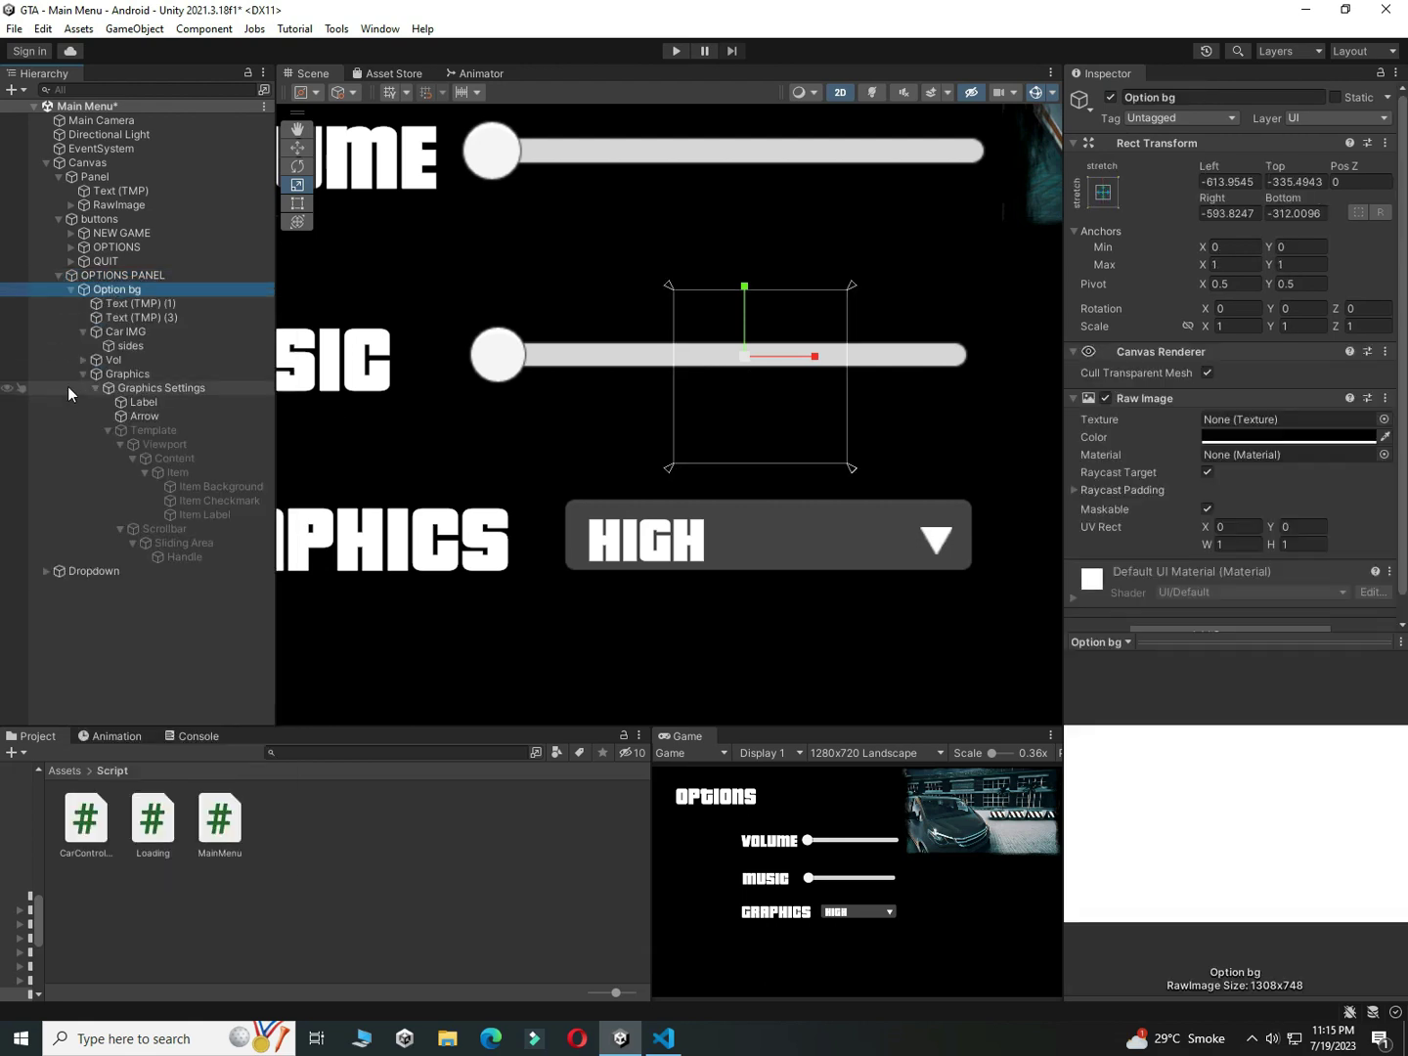
# Step: Add a TextMeshPro UI button as a child of Option bg
pyautogui.rightClick(121, 290)
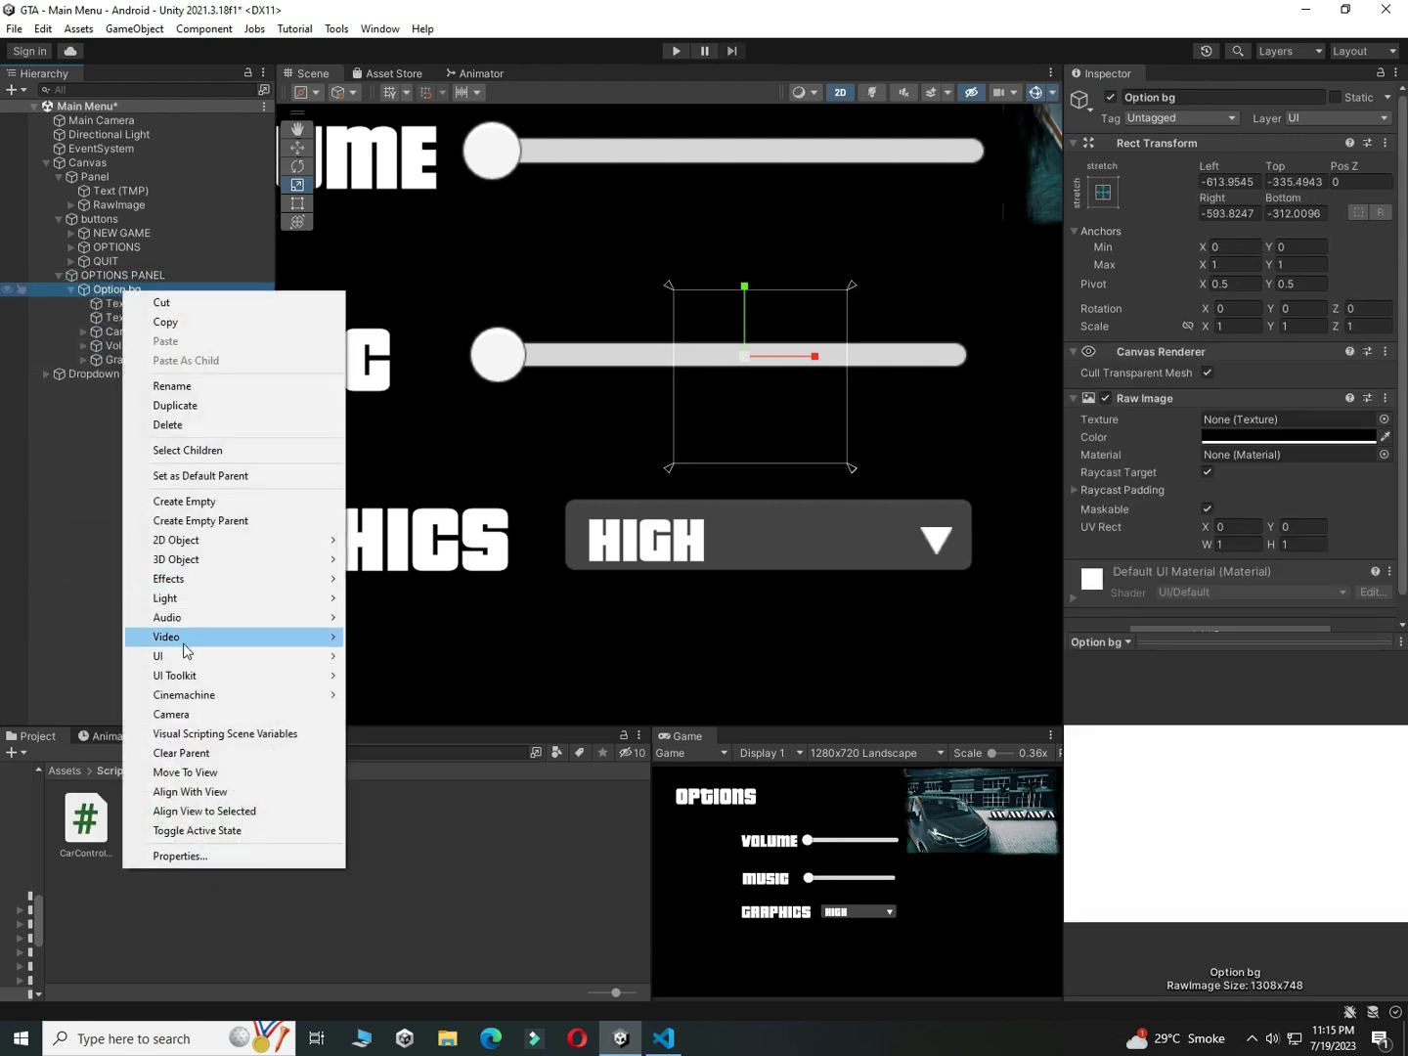
pyautogui.moveTo(186, 656)
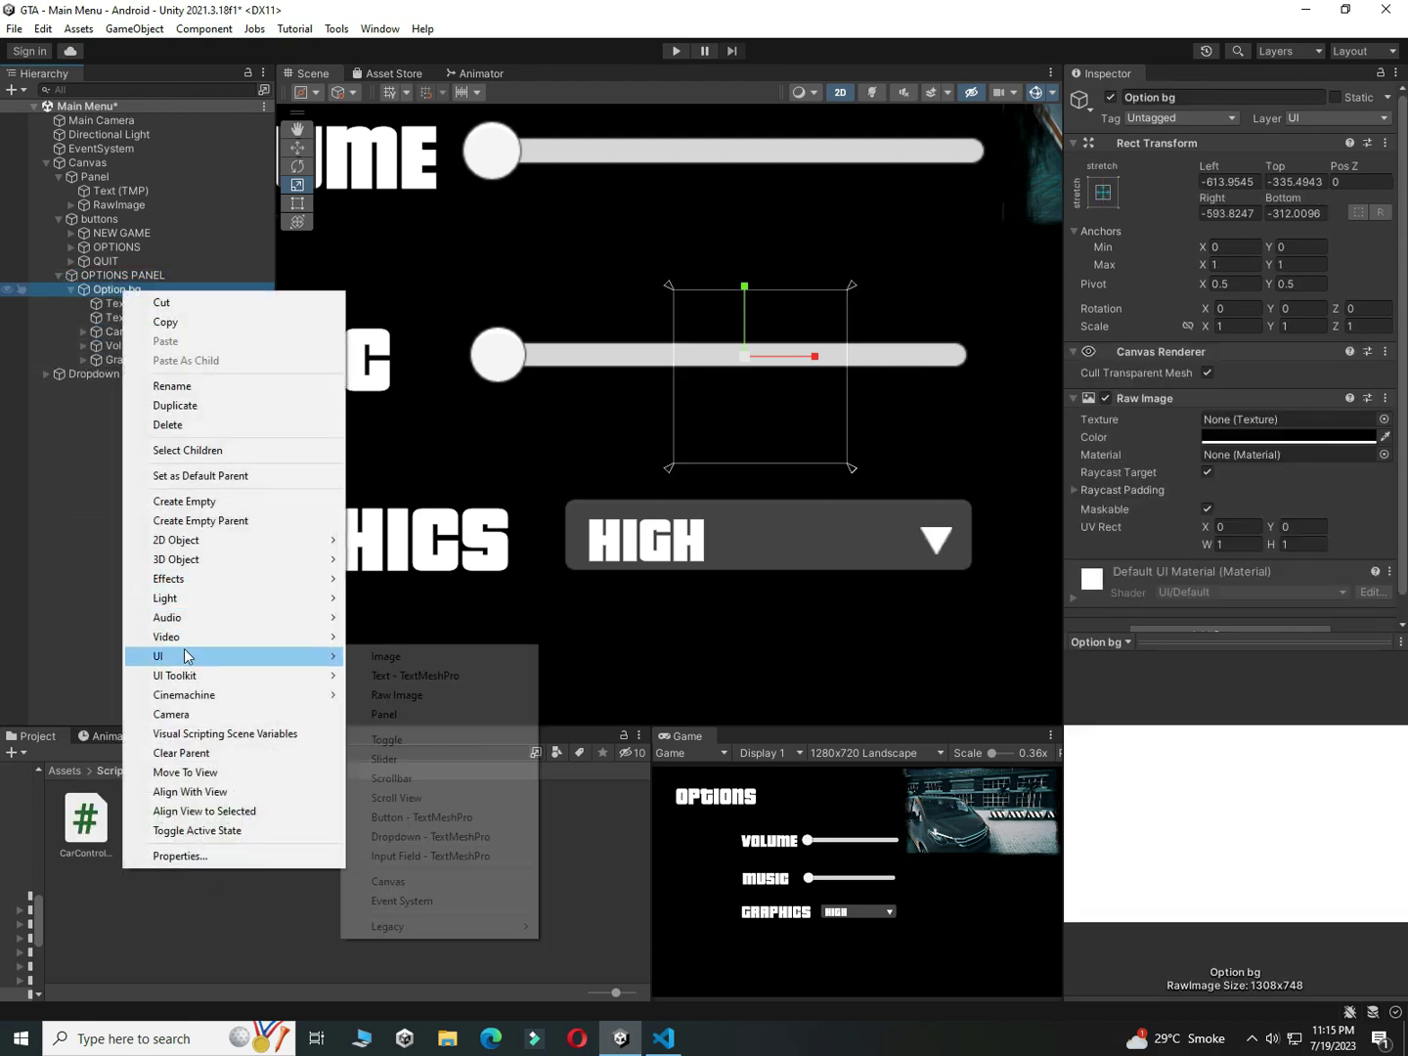
pyautogui.click(436, 818)
pyautogui.click(223, 601)
# Step: Move the new button to the lower-left corner of the options screen, at about X 122.6, Y 49.8
pyautogui.click(120, 373)
pyautogui.press('w')
pyautogui.moveTo(742, 288); pyautogui.dragTo(742, 629)
pyautogui.moveTo(724, 606); pyautogui.dragTo(952, 191, button='middle')
pyautogui.moveTo(1038, 284); pyautogui.dragTo(645, 315)
pyautogui.moveTo(505, 322); pyautogui.dragTo(894, 341, button='middle')
pyautogui.moveTo(974, 296); pyautogui.dragTo(462, 515)
pyautogui.moveTo(561, 517); pyautogui.dragTo(951, 399, button='middle')
pyautogui.moveTo(893, 405); pyautogui.dragTo(872, 406)
# Step: Rename the new button object as GO_BACK
pyautogui.click(121, 377)
pyautogui.press('F2')
pyautogui.write('GO_BACK')
pyautogui.press('Return')
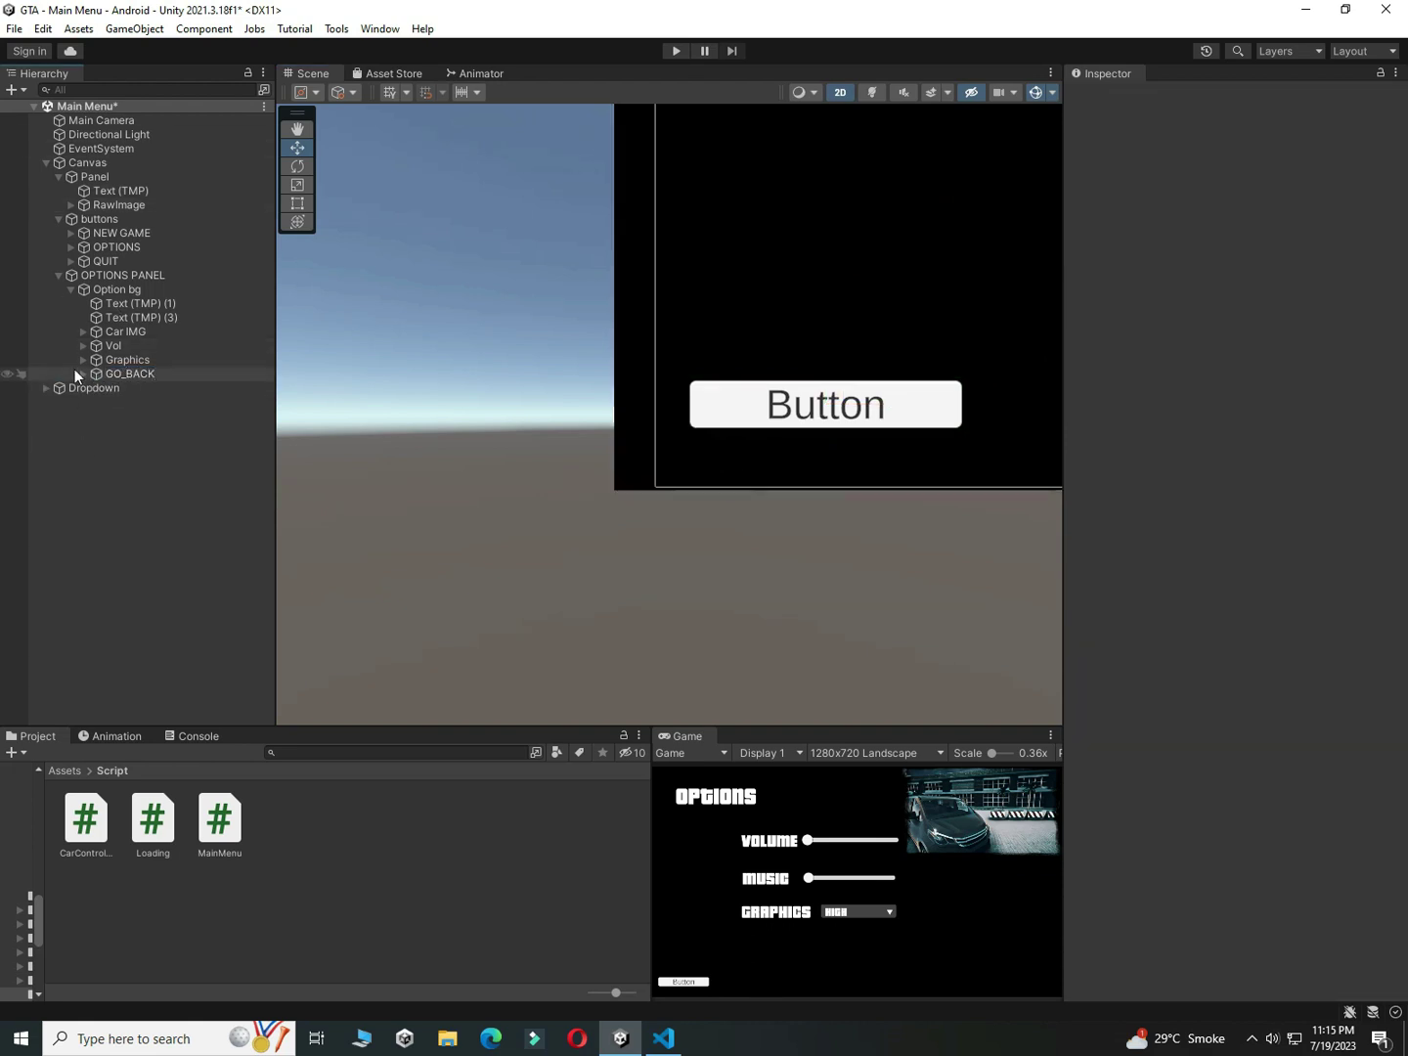
# Step: Set the GO_BACK button's label to "GO BACK" in the pricedown bl SDF font and save the scene
pyautogui.click(84, 373)
pyautogui.click(145, 389)
pyautogui.click(1195, 491)
pyautogui.write('GO BACK')
pyautogui.click(1384, 565)
pyautogui.click(1086, 729)
pyautogui.click(1390, 550)
pyautogui.hotkey('ctrl', 's')
# Step: Paste the copied Button component values onto the GO_BACK button
pyautogui.click(130, 374)
pyautogui.scroll(-4, 1368, 420)
pyautogui.click(1385, 371)
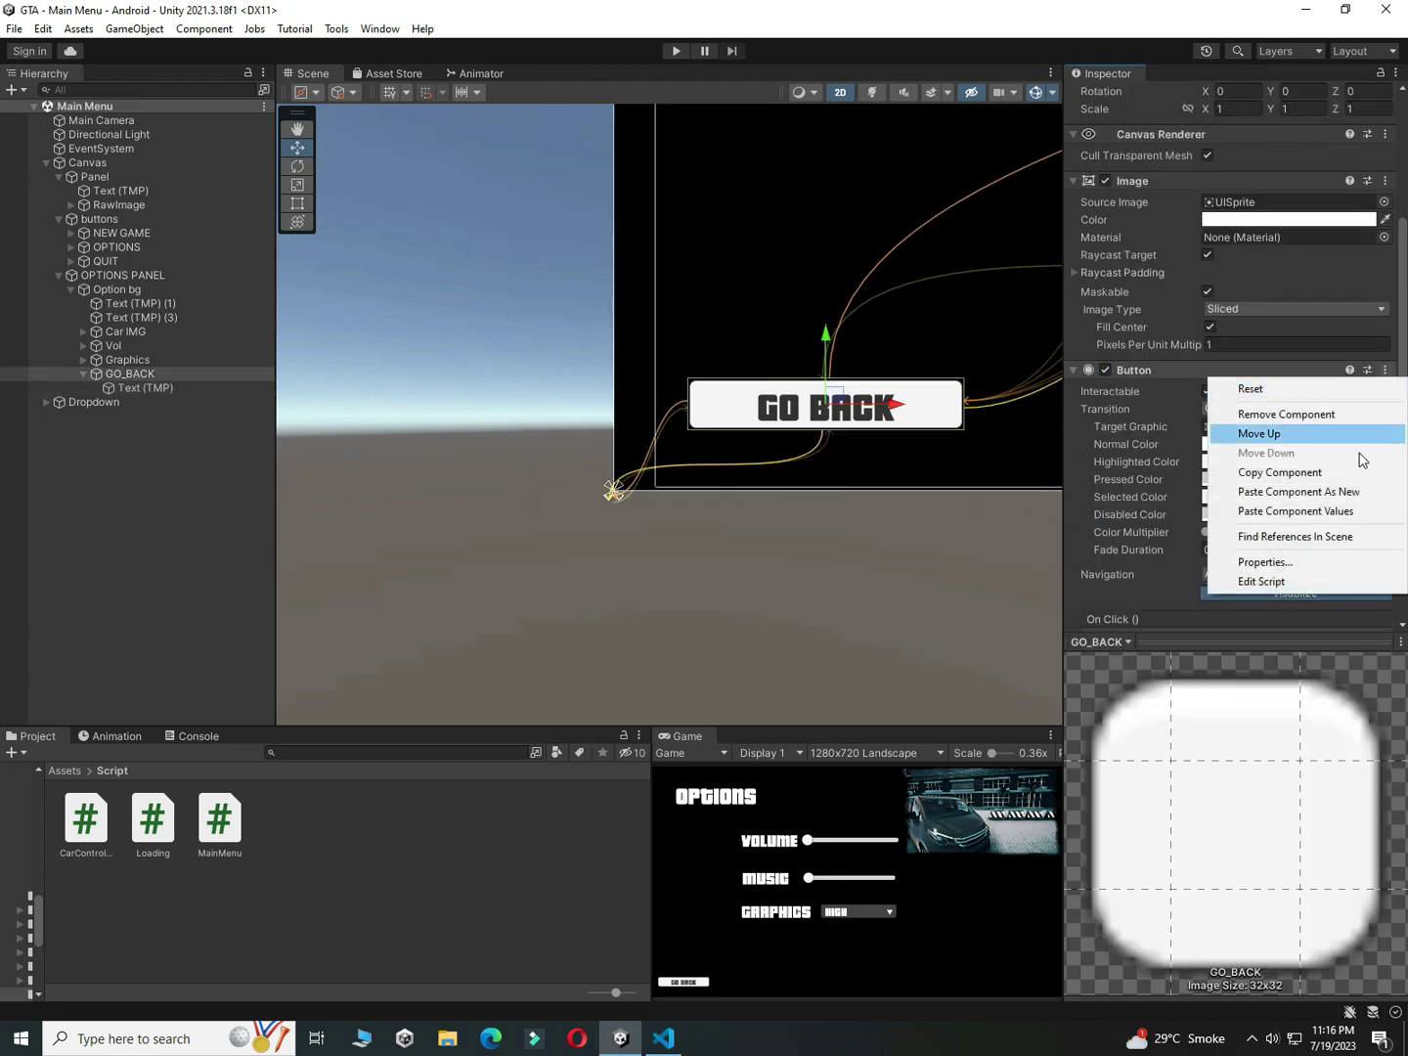
pyautogui.click(1345, 511)
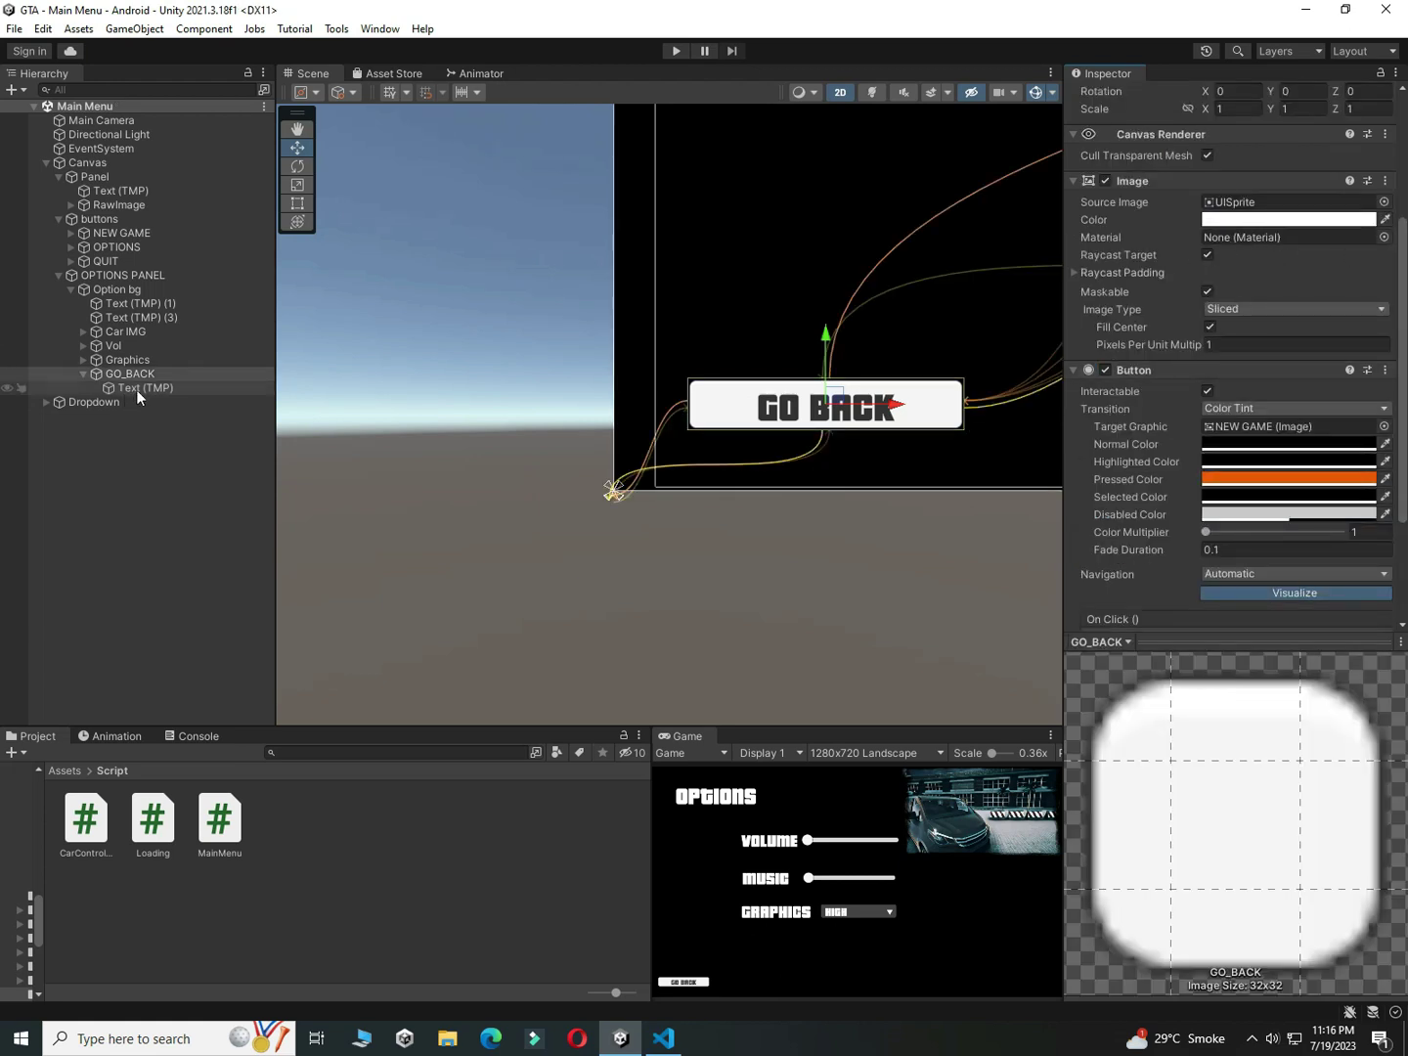
# Step: Set the GO_BACK button's image color and its label's vertex color to white
pyautogui.click(1265, 220)
pyautogui.moveTo(1259, 394); pyautogui.dragTo(1169, 241)
pyautogui.click(1394, 205)
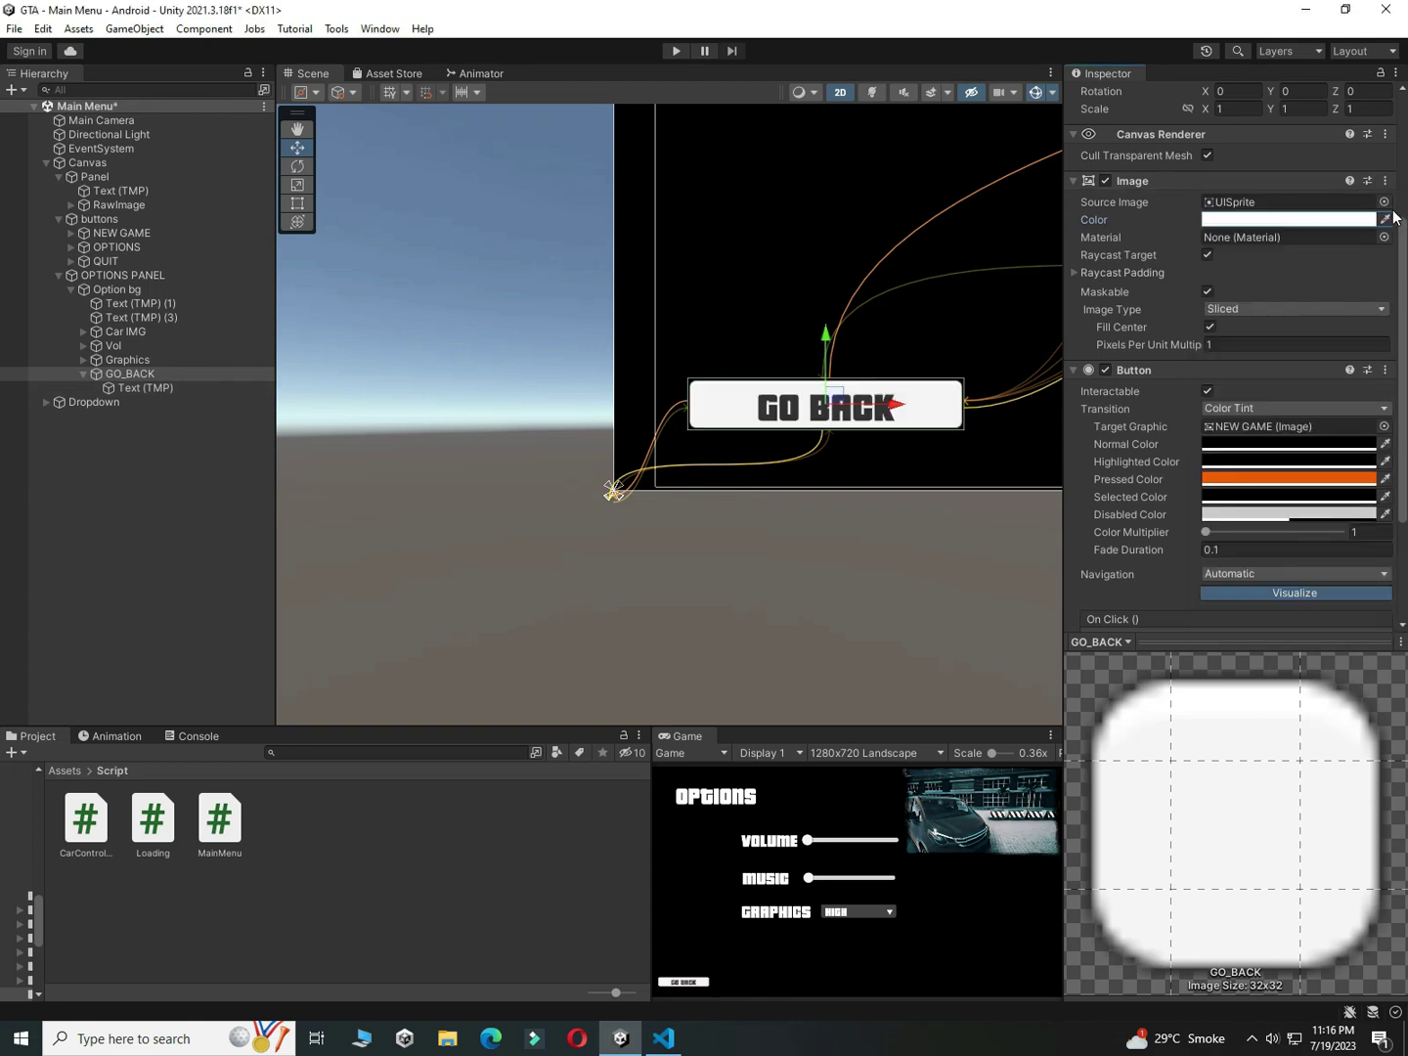
pyautogui.click(157, 391)
pyautogui.click(1269, 442)
pyautogui.moveTo(1334, 556); pyautogui.dragTo(1244, 521)
pyautogui.click(777, 888)
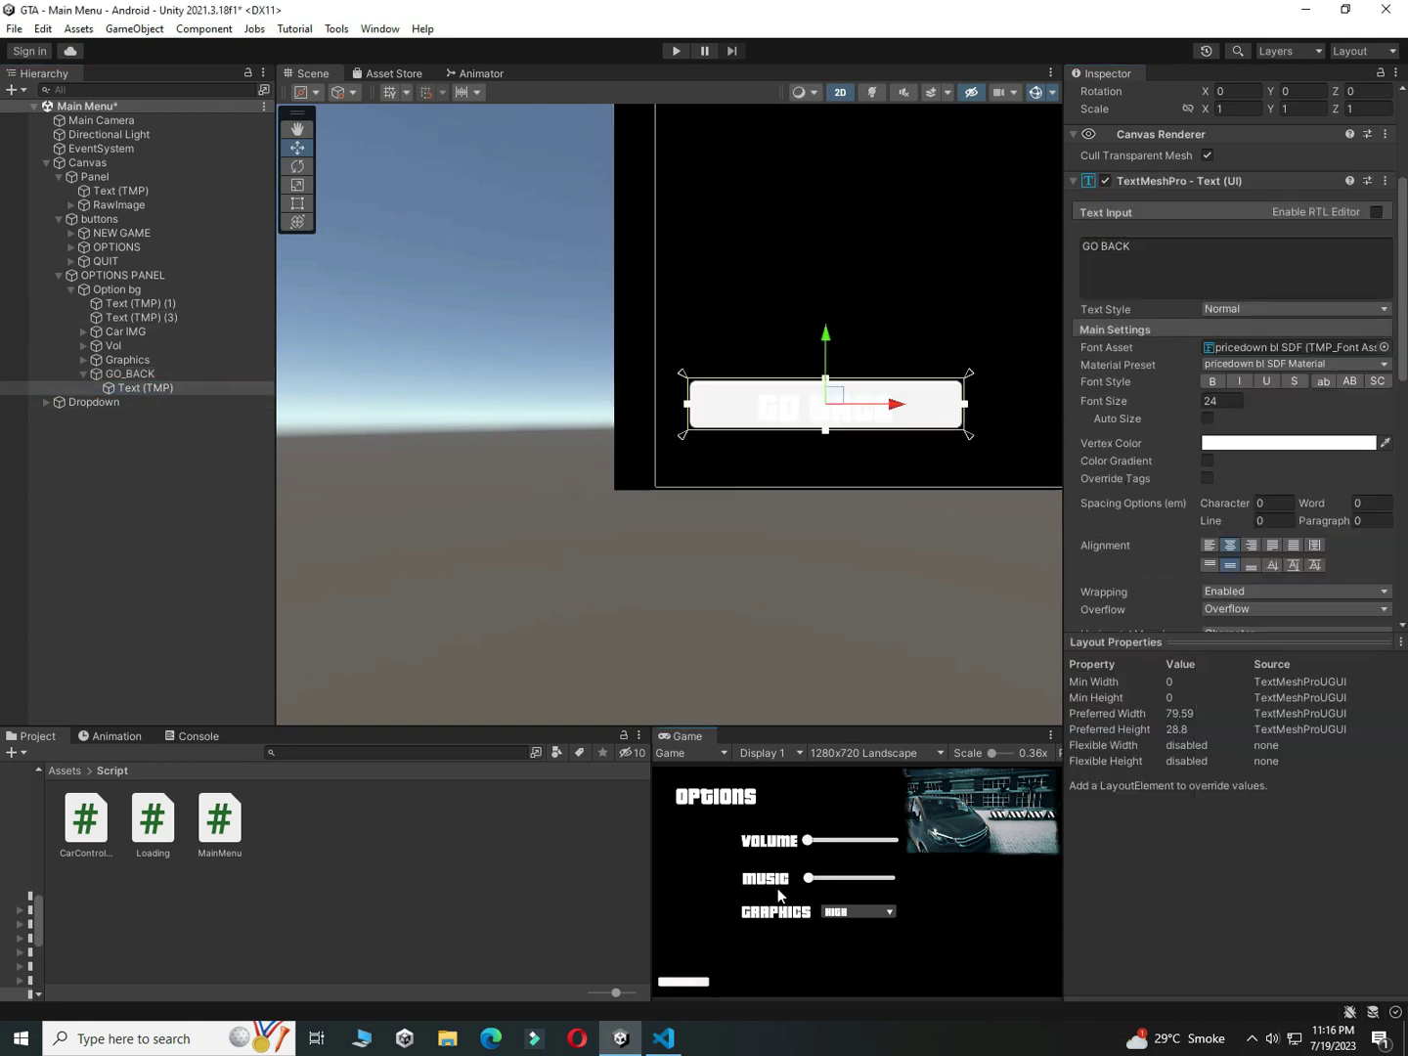
pyautogui.hotkey('shift', 'space')
pyautogui.hotkey('shift', 'space')
# Step: Set the GO_BACK button's target graphic to its own image and its On Click function to MainMenu.CloseOptions
pyautogui.click(129, 374)
pyautogui.scroll(-8, 1350, 553)
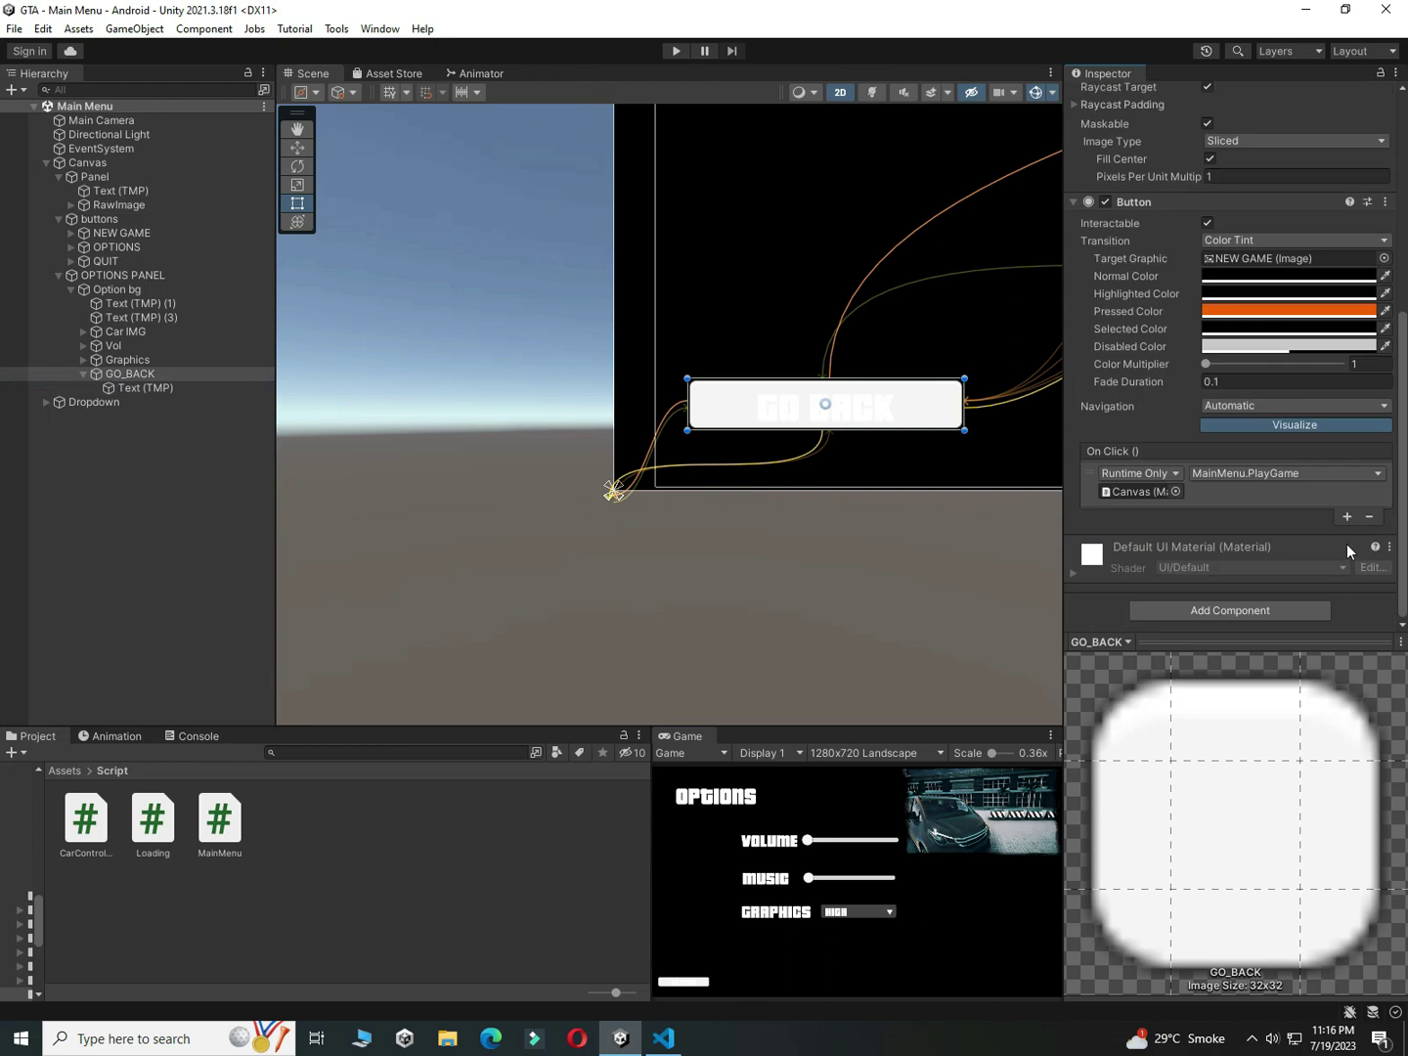
pyautogui.moveTo(196, 374); pyautogui.dragTo(1311, 257)
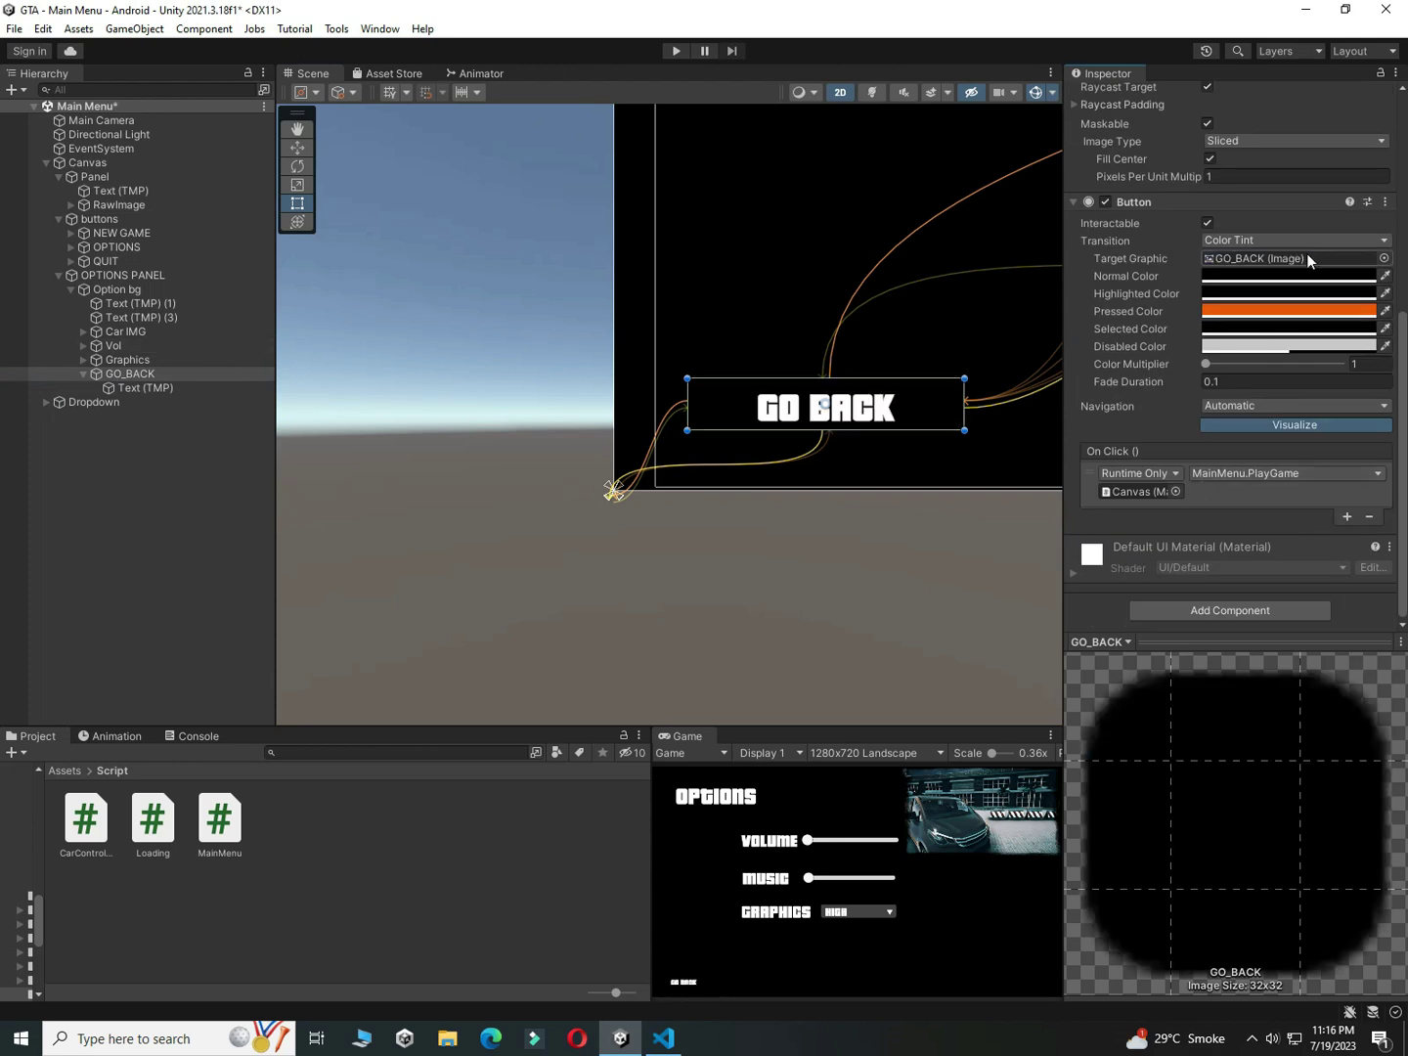
pyautogui.click(1224, 475)
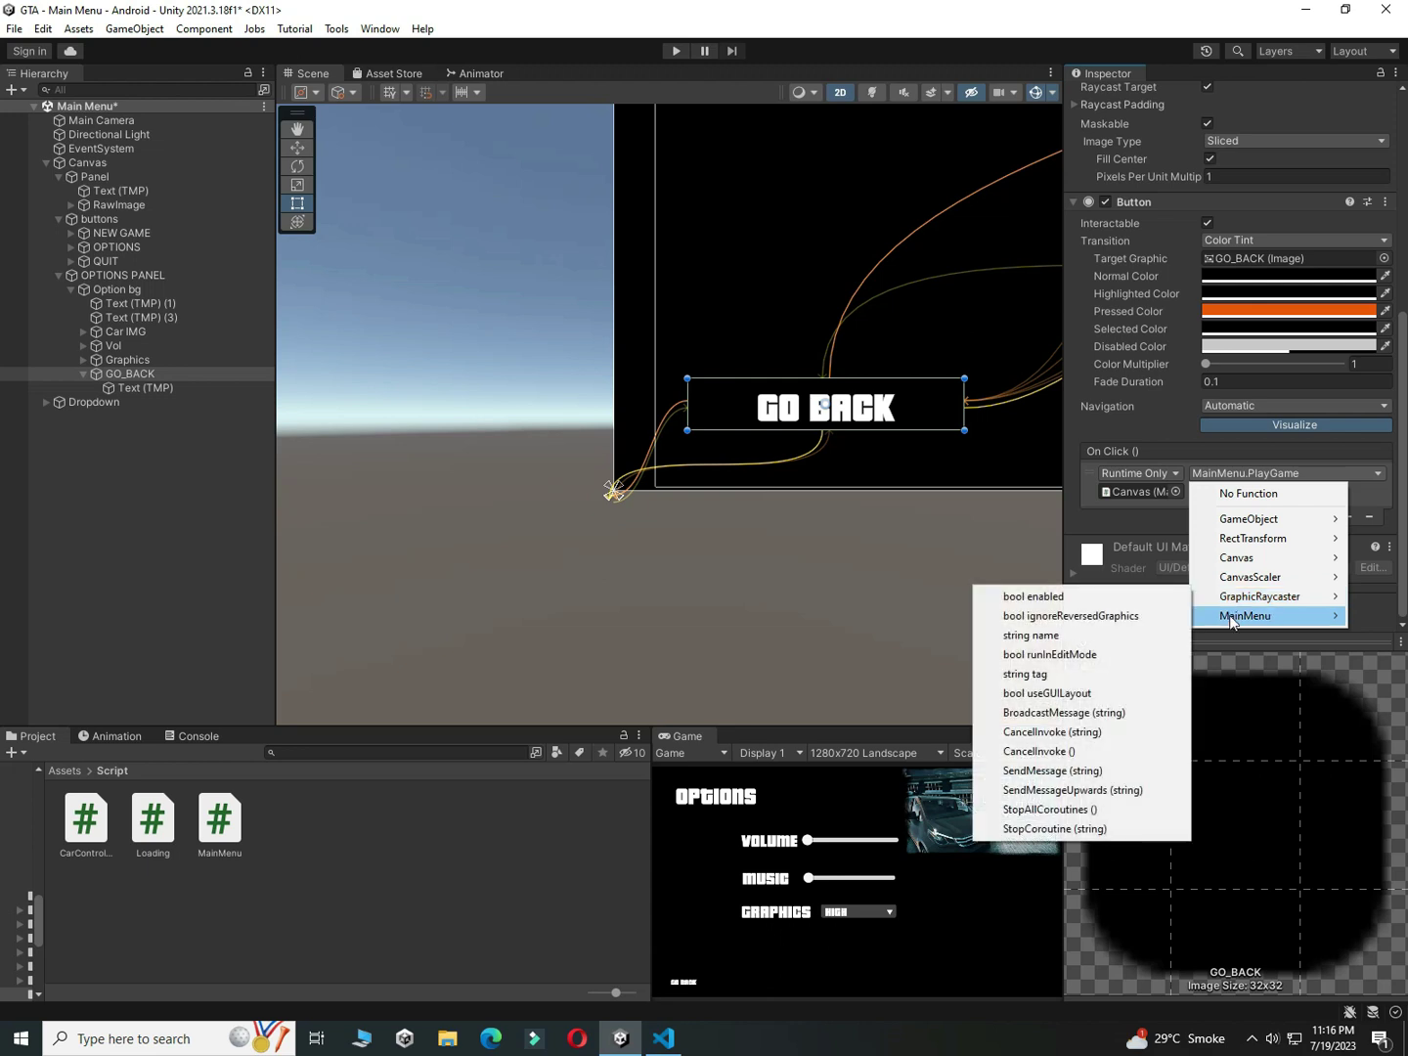
pyautogui.moveTo(1231, 618)
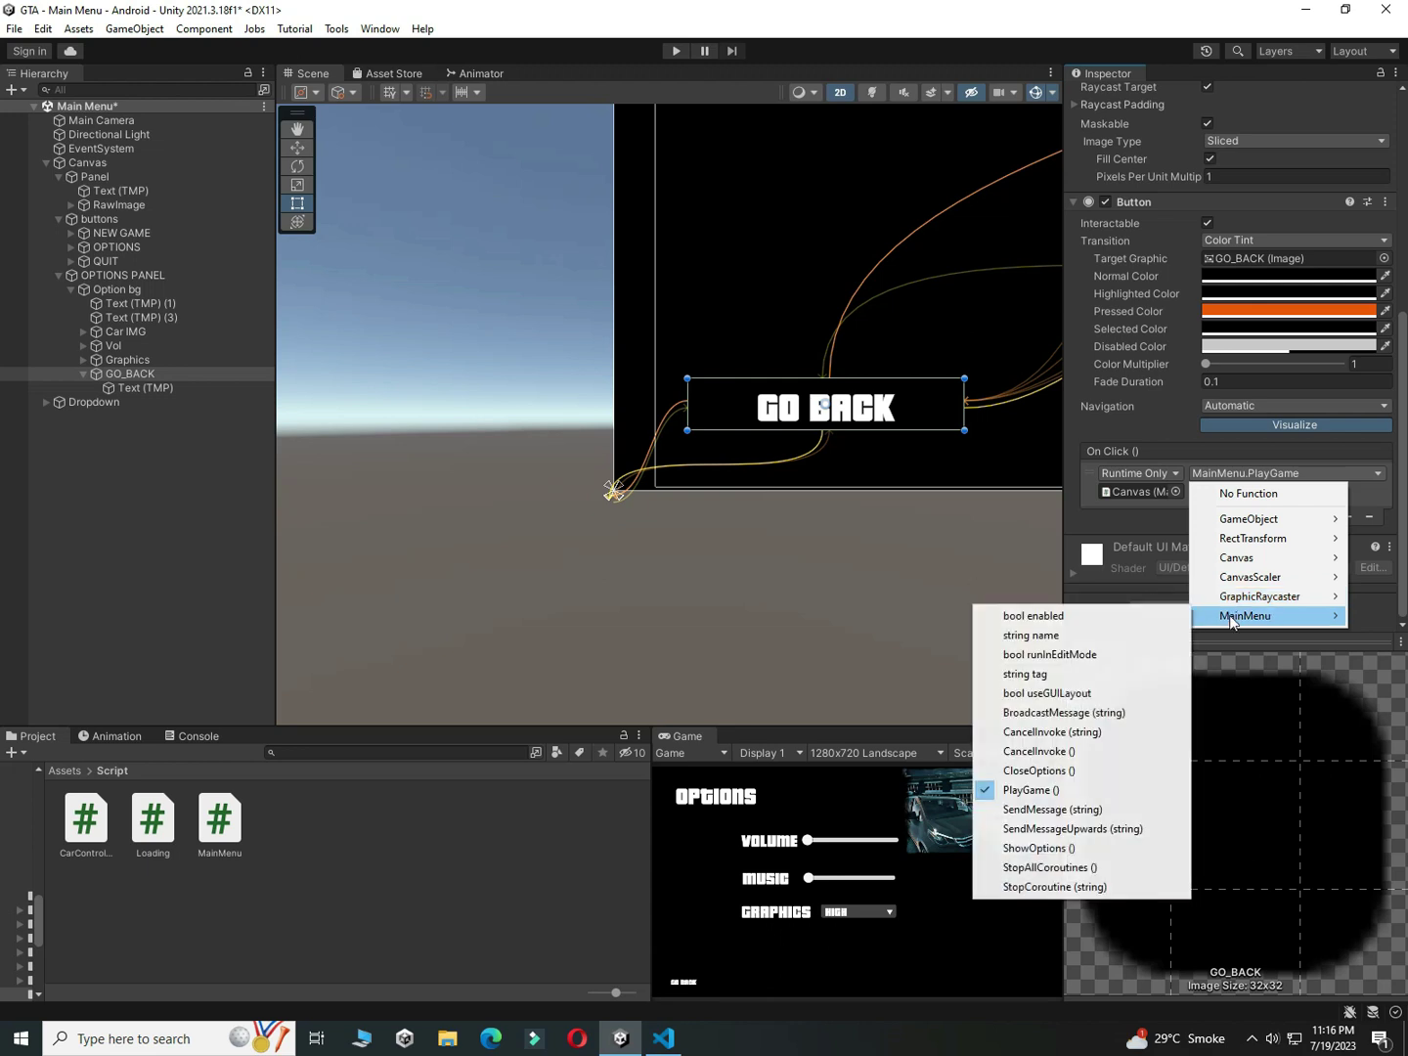
pyautogui.click(1075, 770)
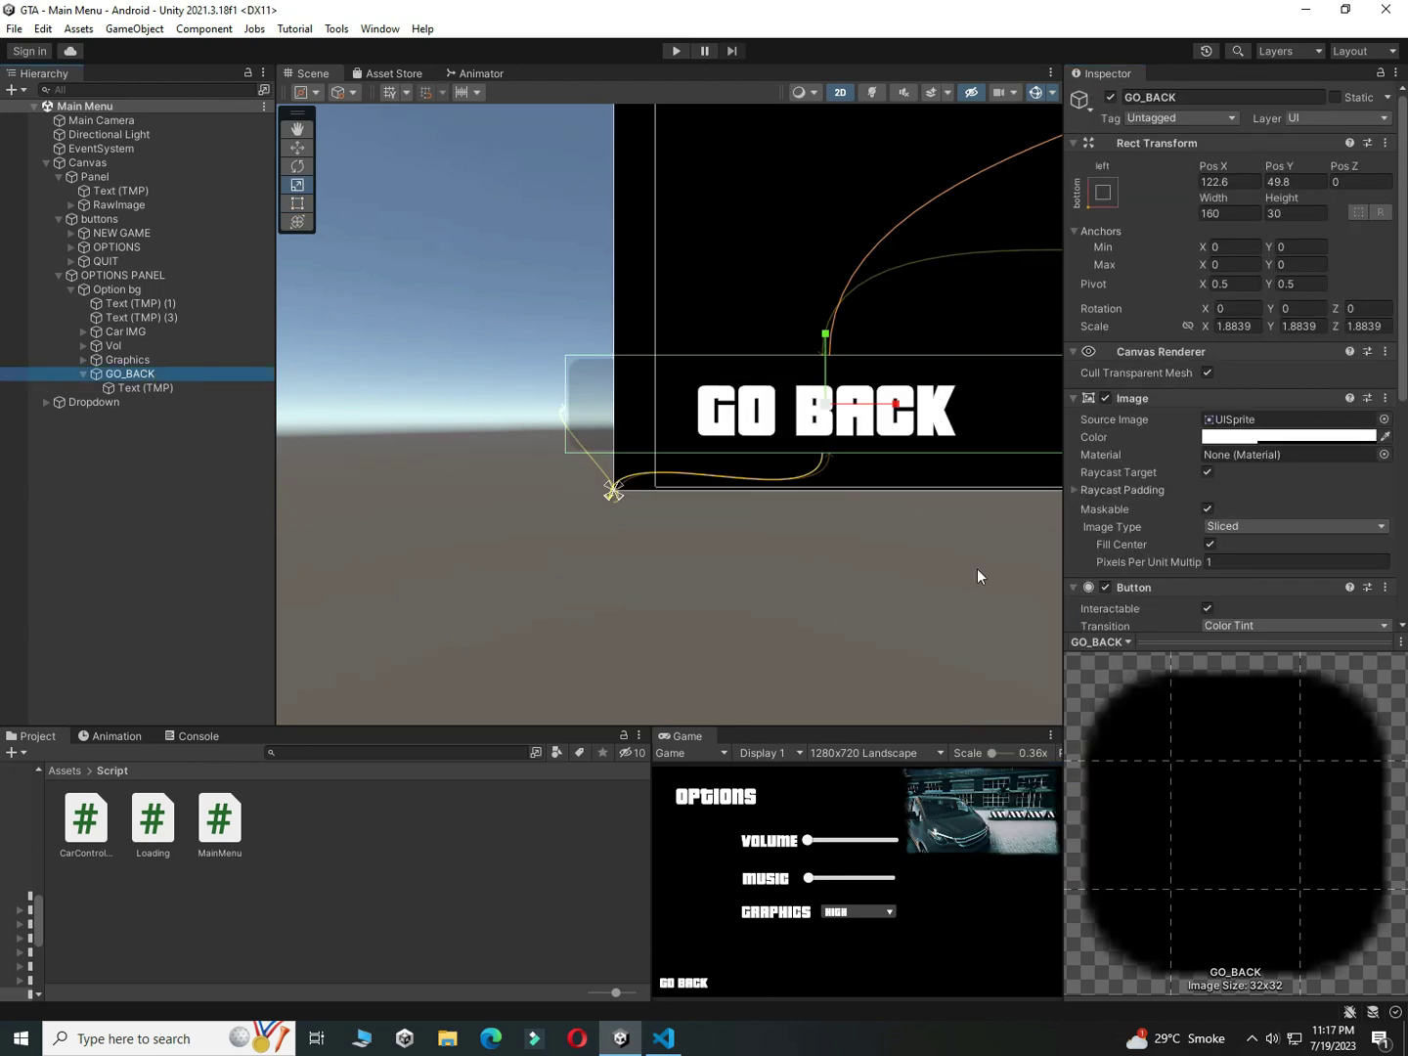
pyautogui.doubleClick(130, 375)
pyautogui.moveTo(739, 417); pyautogui.dragTo(806, 427)
pyautogui.click(94, 402)
pyautogui.click(146, 388)
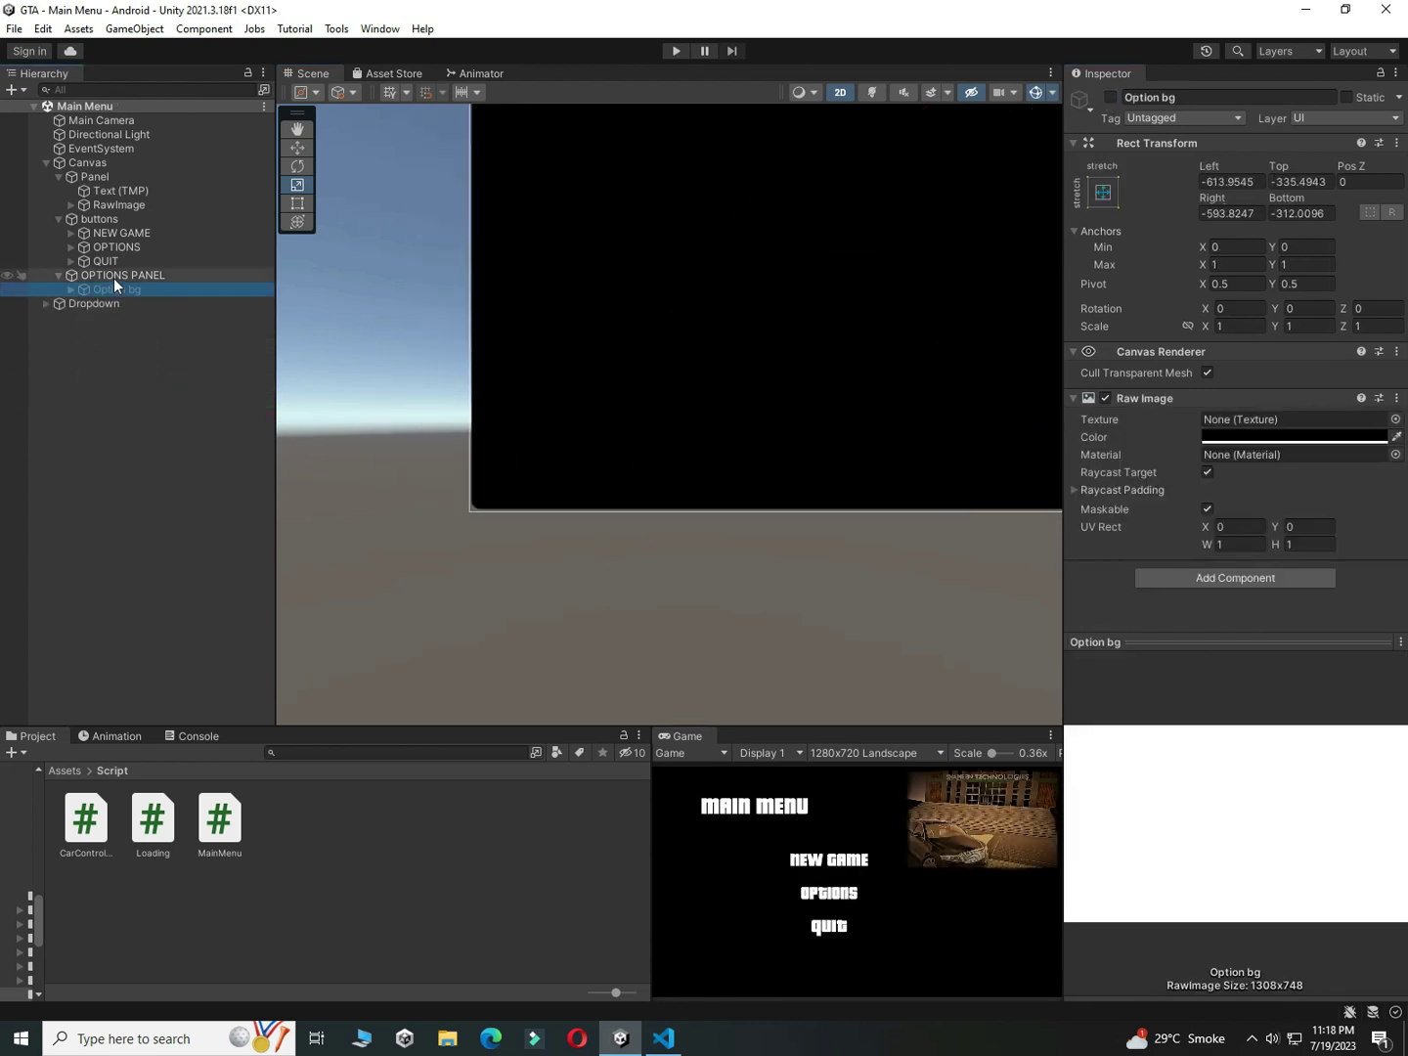
# Step: Reactivate the Option bg object inside OPTIONS PANEL
pyautogui.click(81, 303)
pyautogui.click(110, 290)
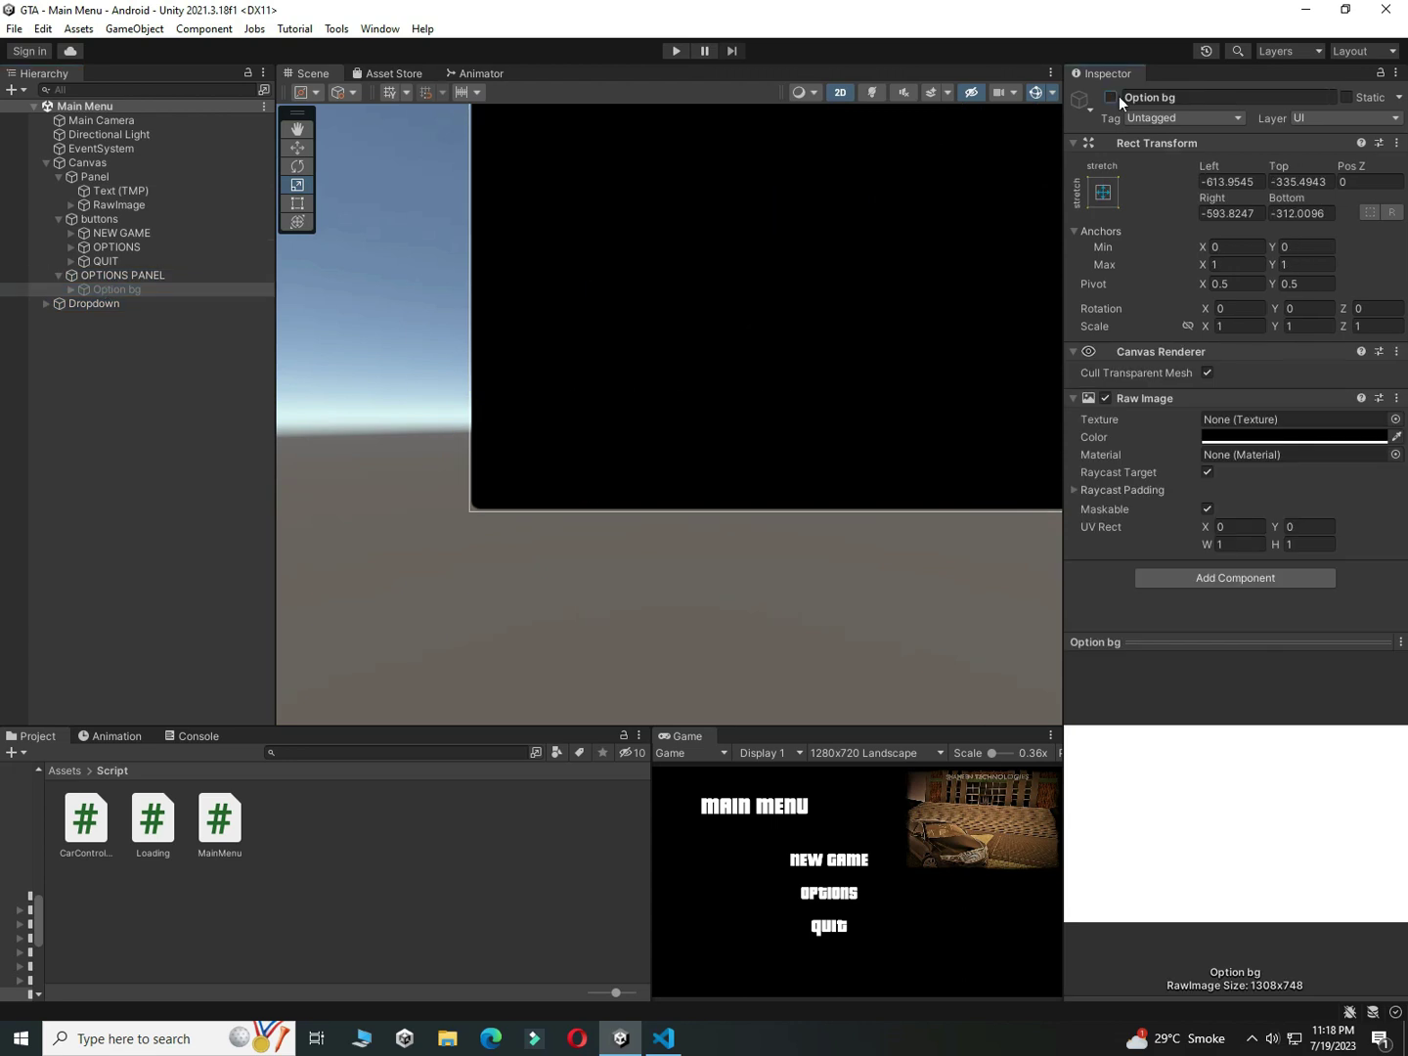
pyautogui.click(1111, 97)
# Step: Move the Dropdown object into OPTIONS PANEL and deactivate the panel
pyautogui.moveTo(117, 304); pyautogui.dragTo(121, 277)
pyautogui.click(129, 279)
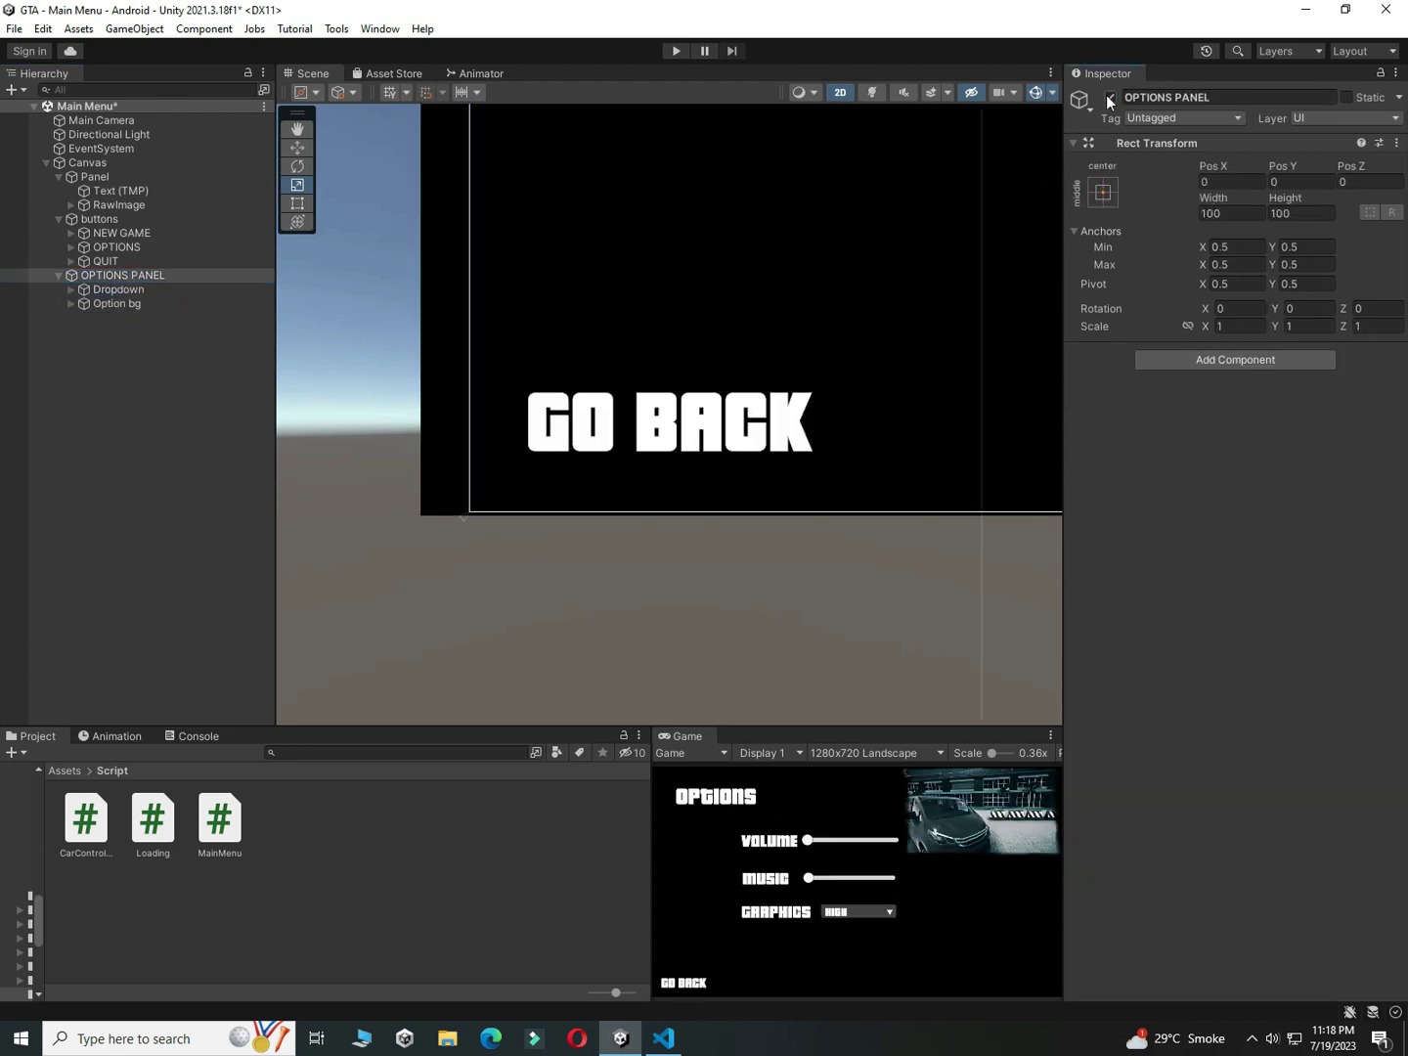
pyautogui.click(1111, 96)
# Step: Create an empty object in the scene root and name it Quit_Menu
pyautogui.rightClick(139, 369)
pyautogui.click(224, 565)
pyautogui.write('Quit_Menu')
pyautogui.click(211, 510)
pyautogui.rightClick(106, 323)
pyautogui.moveTo(196, 684)
pyautogui.click(375, 638)
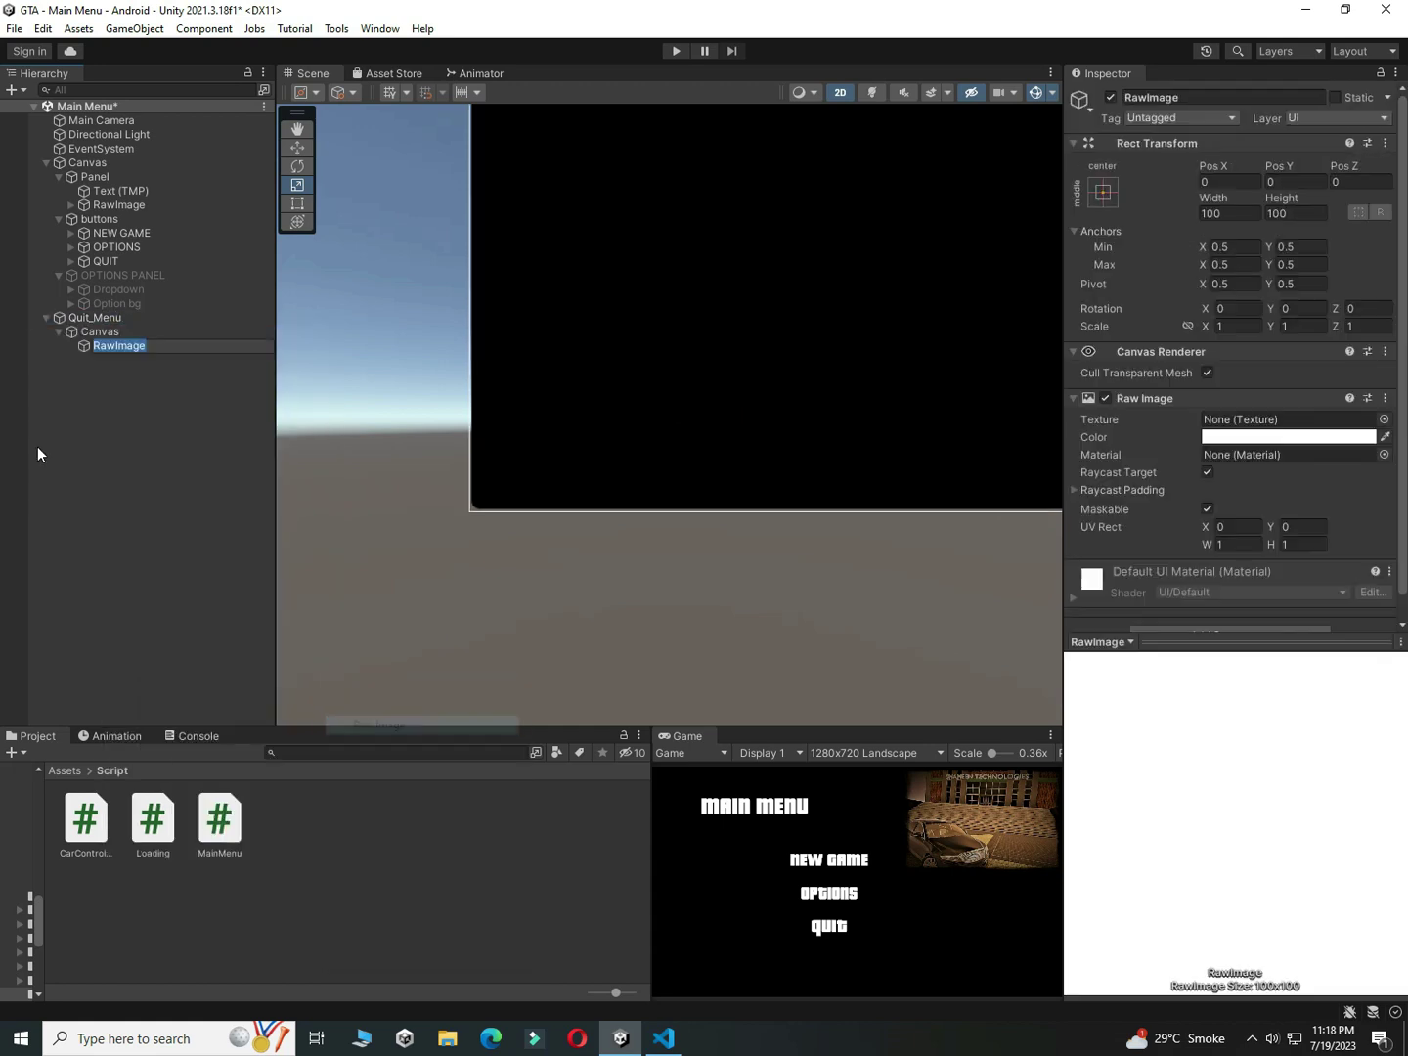
pyautogui.hotkey('ctrl', 'z')
# Step: Nest Quit_Menu under the Canvas and add a Raw Image as its child
pyautogui.moveTo(161, 315); pyautogui.dragTo(112, 172)
pyautogui.rightClick(105, 320)
pyautogui.click(104, 319)
pyautogui.rightClick(113, 176)
pyautogui.moveTo(200, 548)
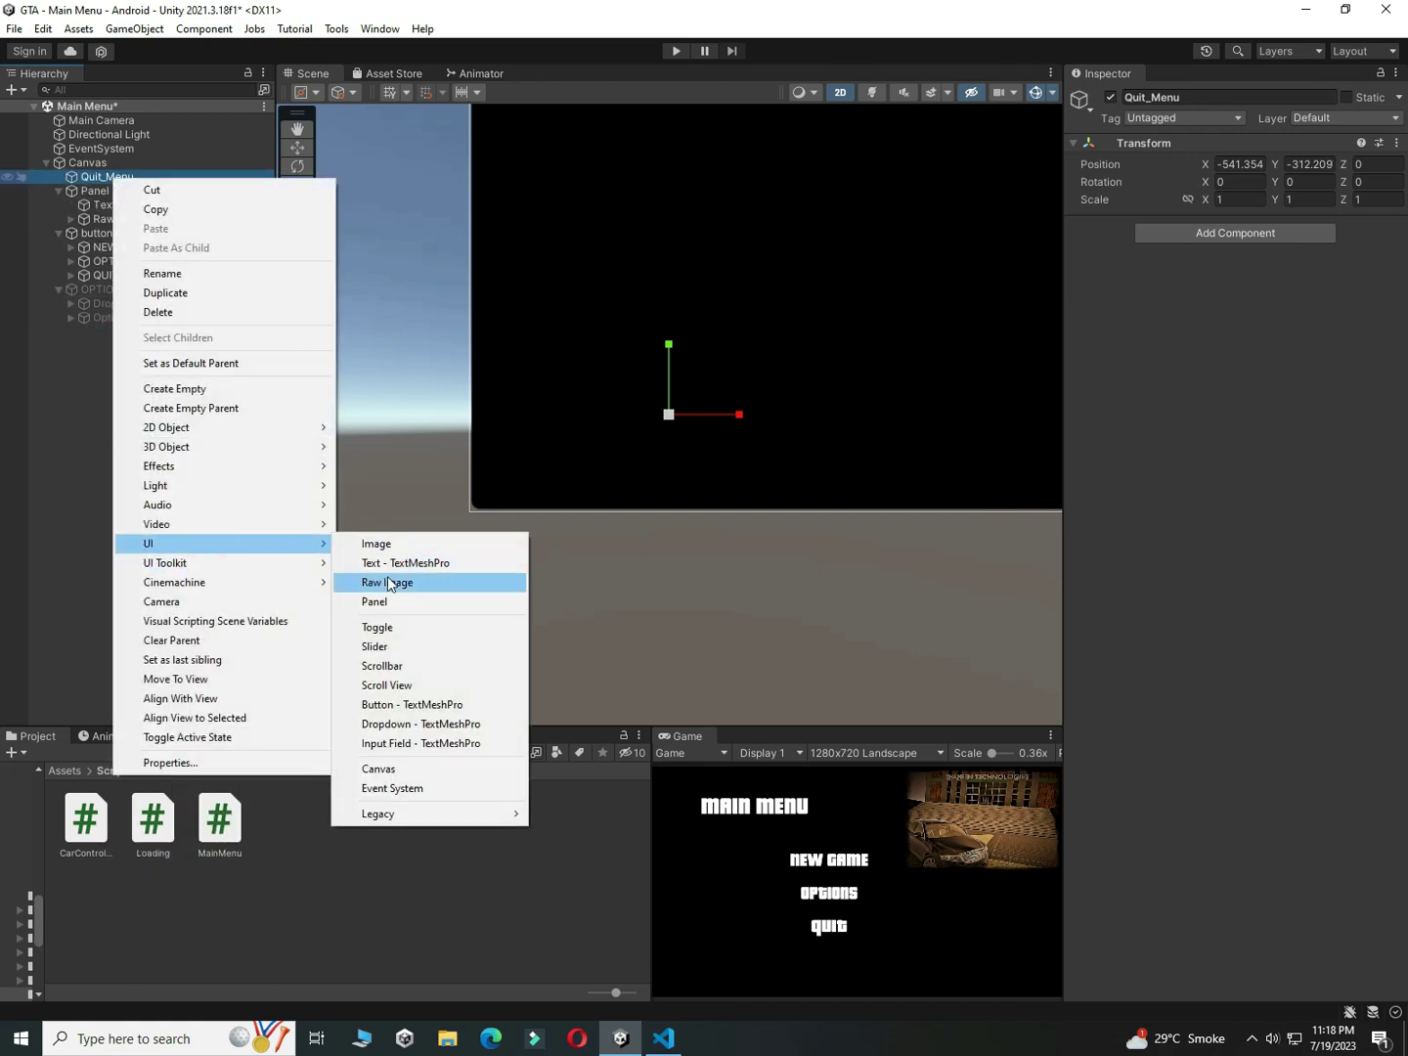
pyautogui.click(427, 578)
# Step: Collapse OPTIONS PANEL and reorder Quit_Menu below it as the last child of the Canvas
pyautogui.click(86, 177)
pyautogui.click(58, 303)
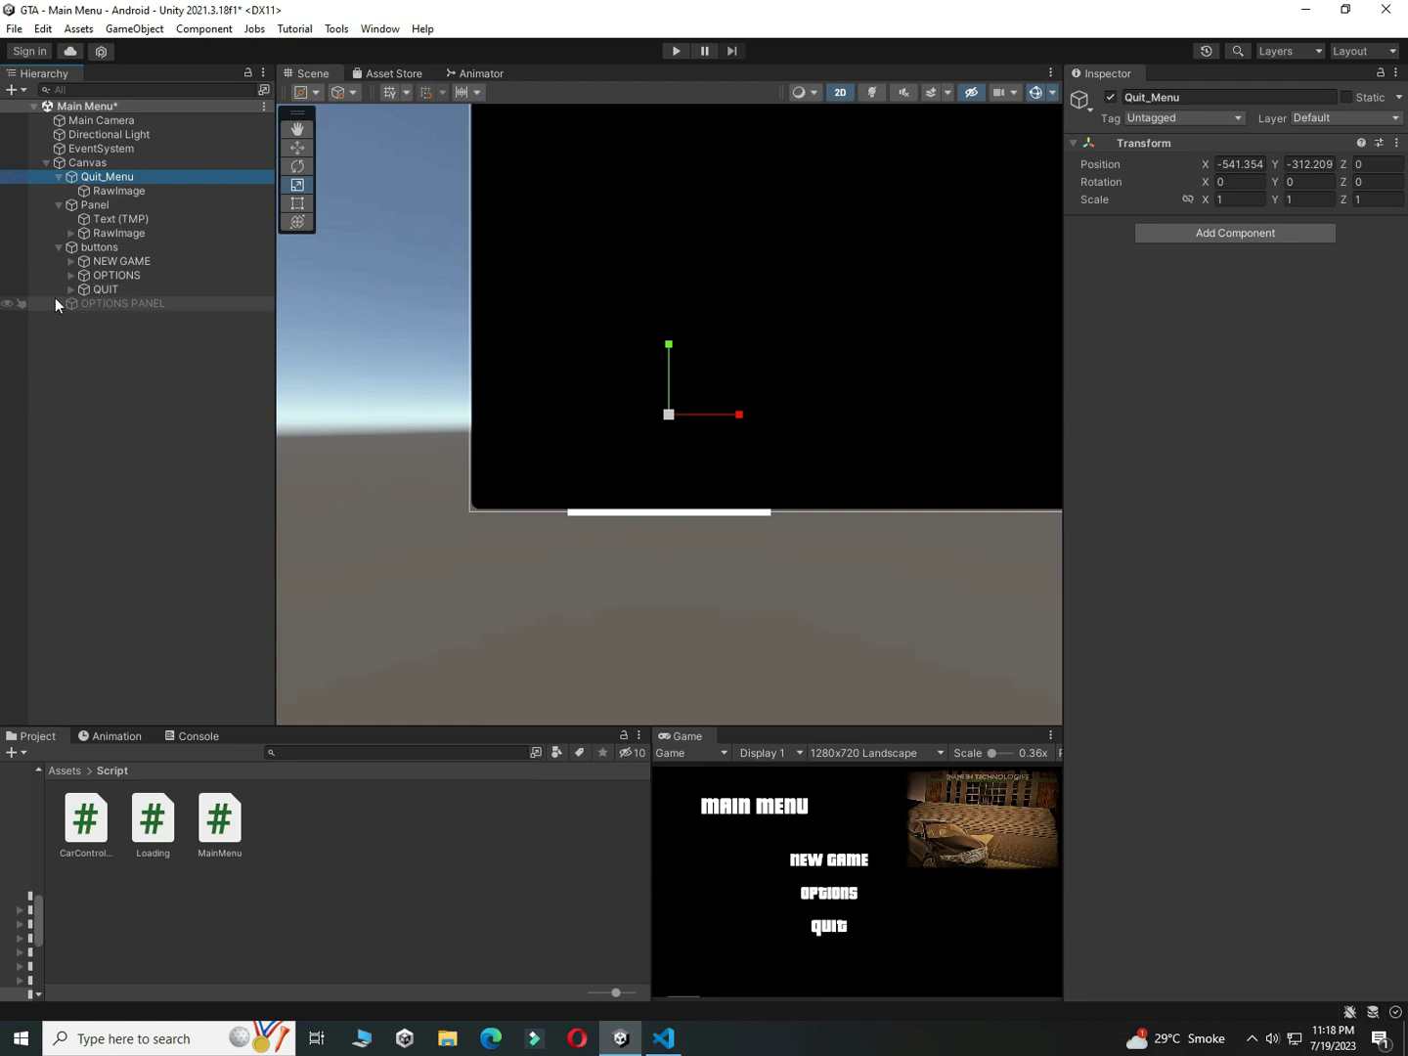
pyautogui.moveTo(114, 178); pyautogui.dragTo(101, 305)
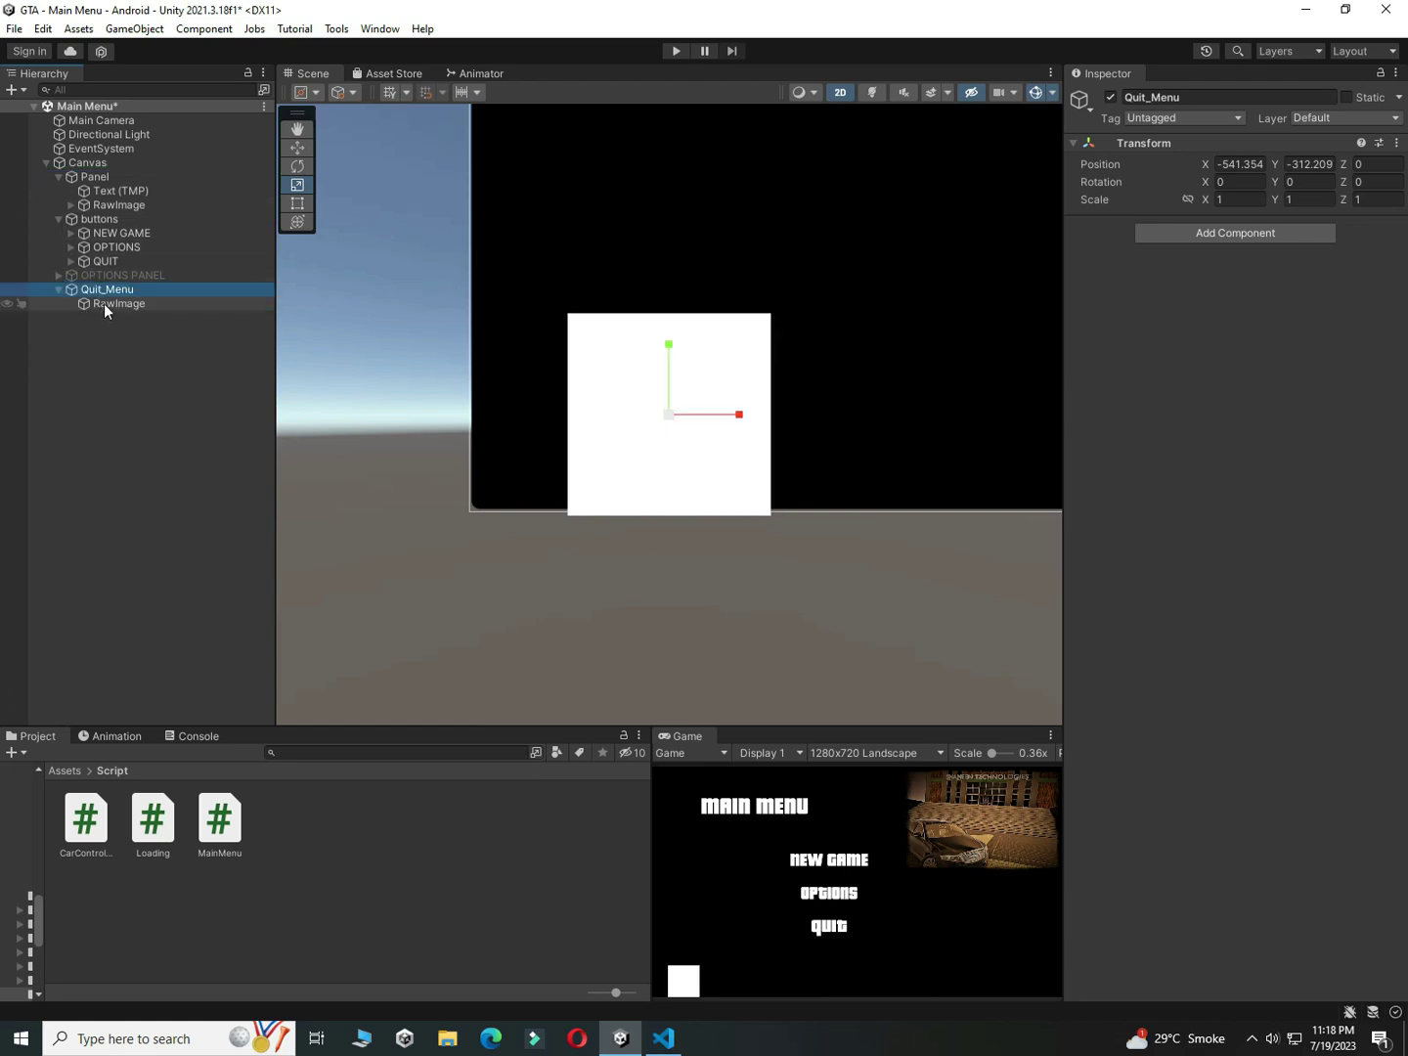
# Step: Move and enlarge Quit_Menu's RawImage to about 335 by 184 at scale 4.49, covering the whole canvas
pyautogui.doubleClick(111, 304)
pyautogui.scroll(-10, 683, 417)
pyautogui.press('w')
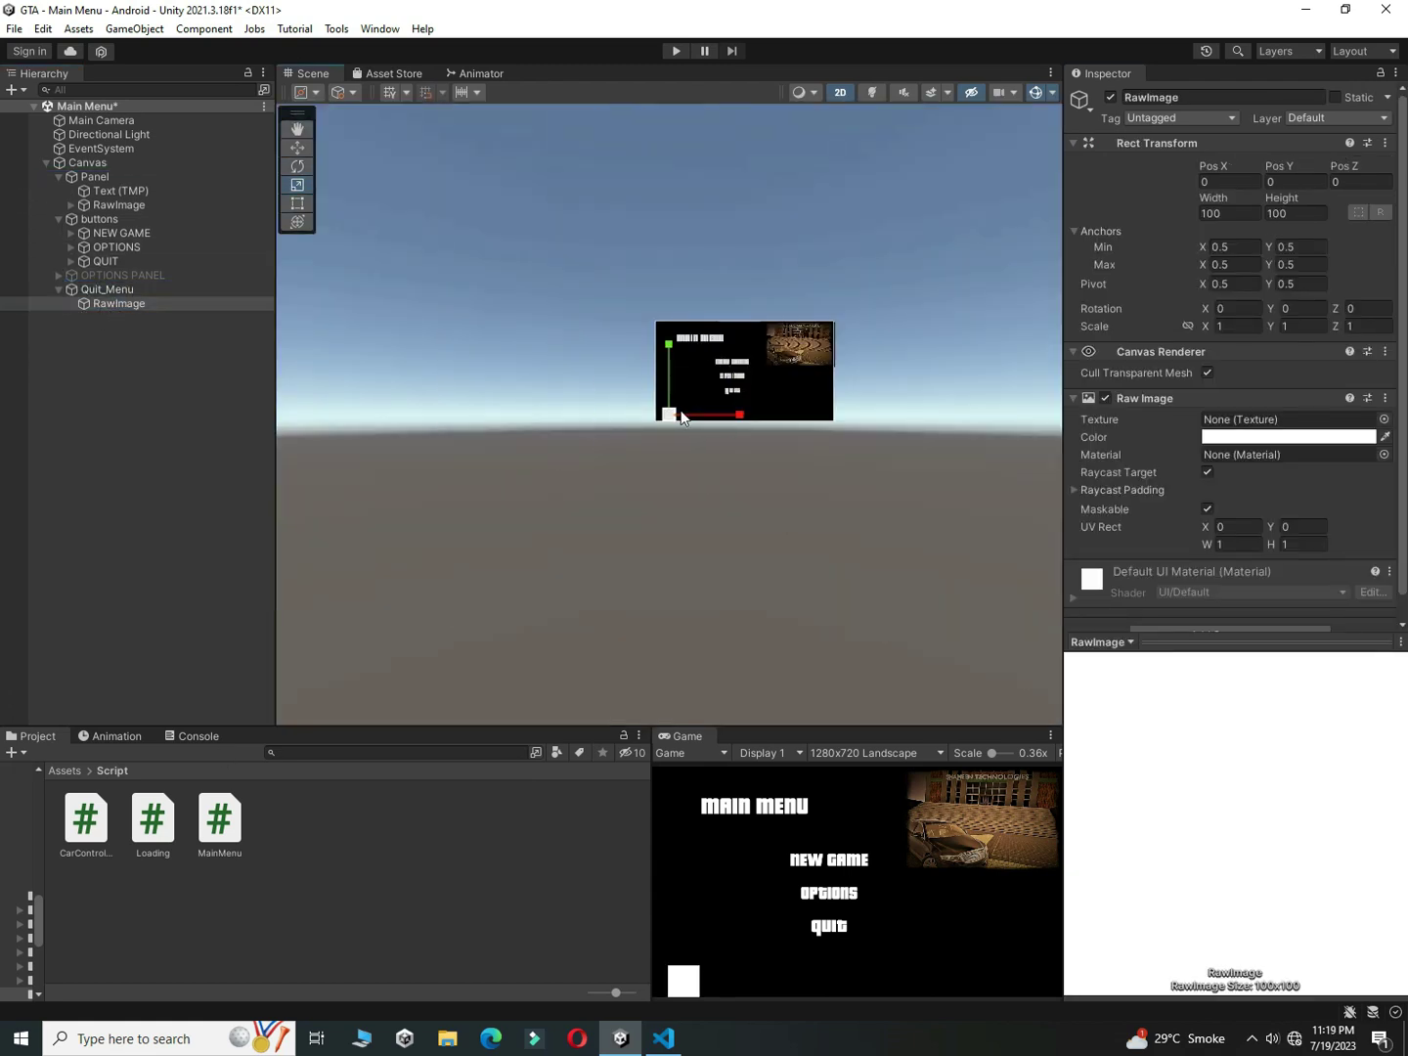
pyautogui.moveTo(674, 419); pyautogui.dragTo(849, 306)
pyautogui.press('e')
pyautogui.press('t')
pyautogui.moveTo(774, 444); pyautogui.dragTo(777, 425)
# Step: Set the Quit_Menu RawImage's color to black (000000) and rename the object as Quit
pyautogui.click(1289, 436)
pyautogui.click(1252, 620)
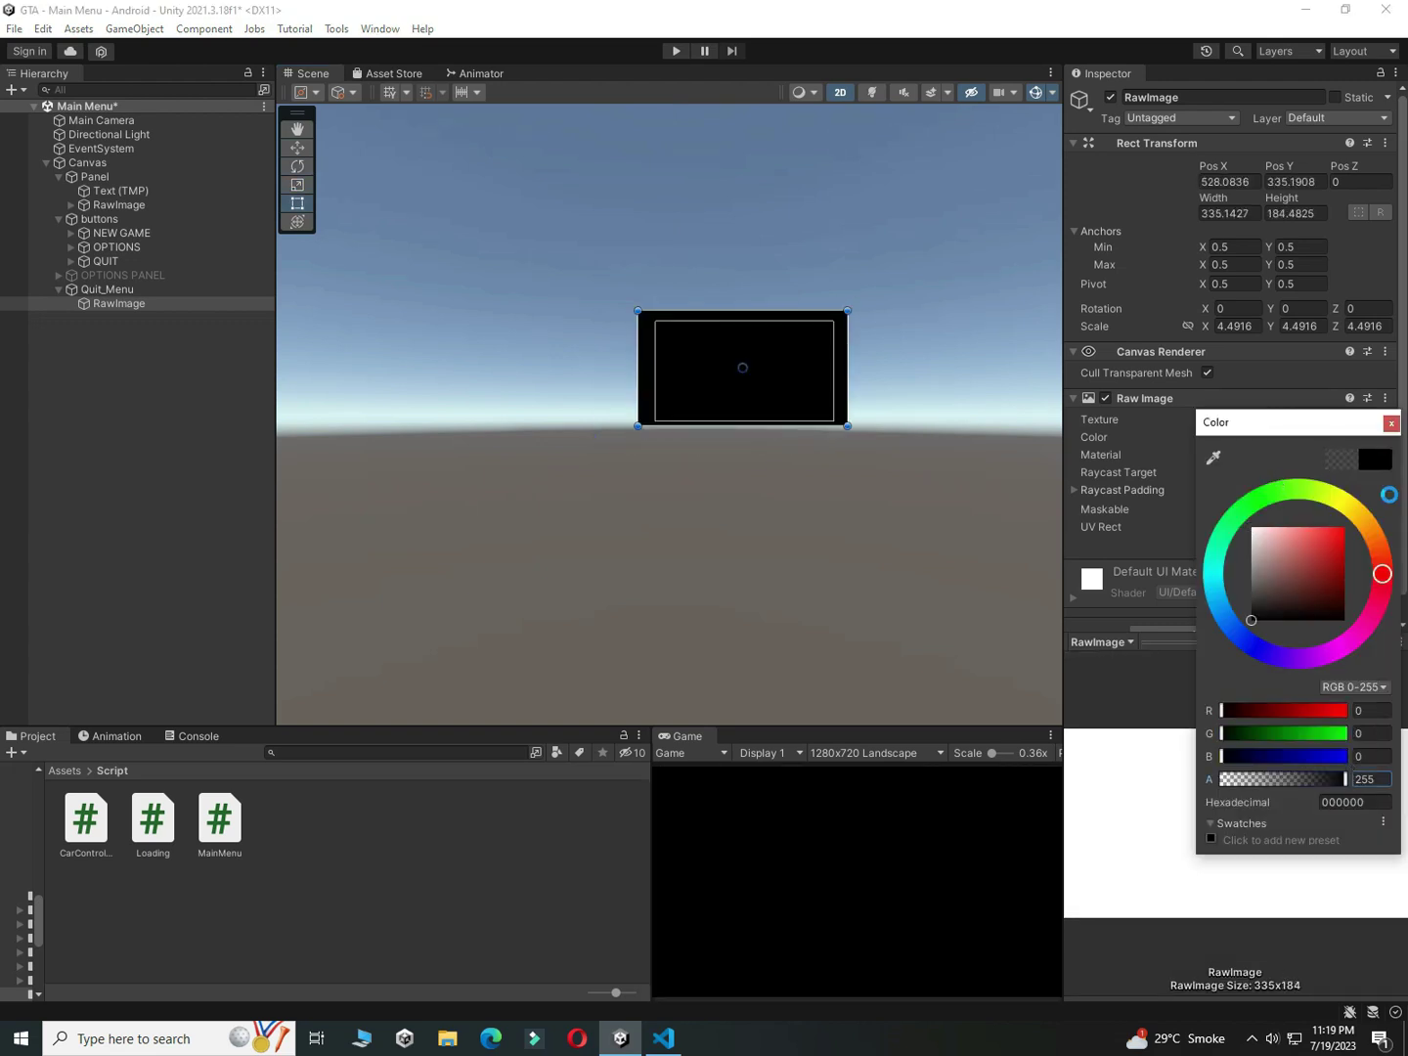
pyautogui.click(1390, 423)
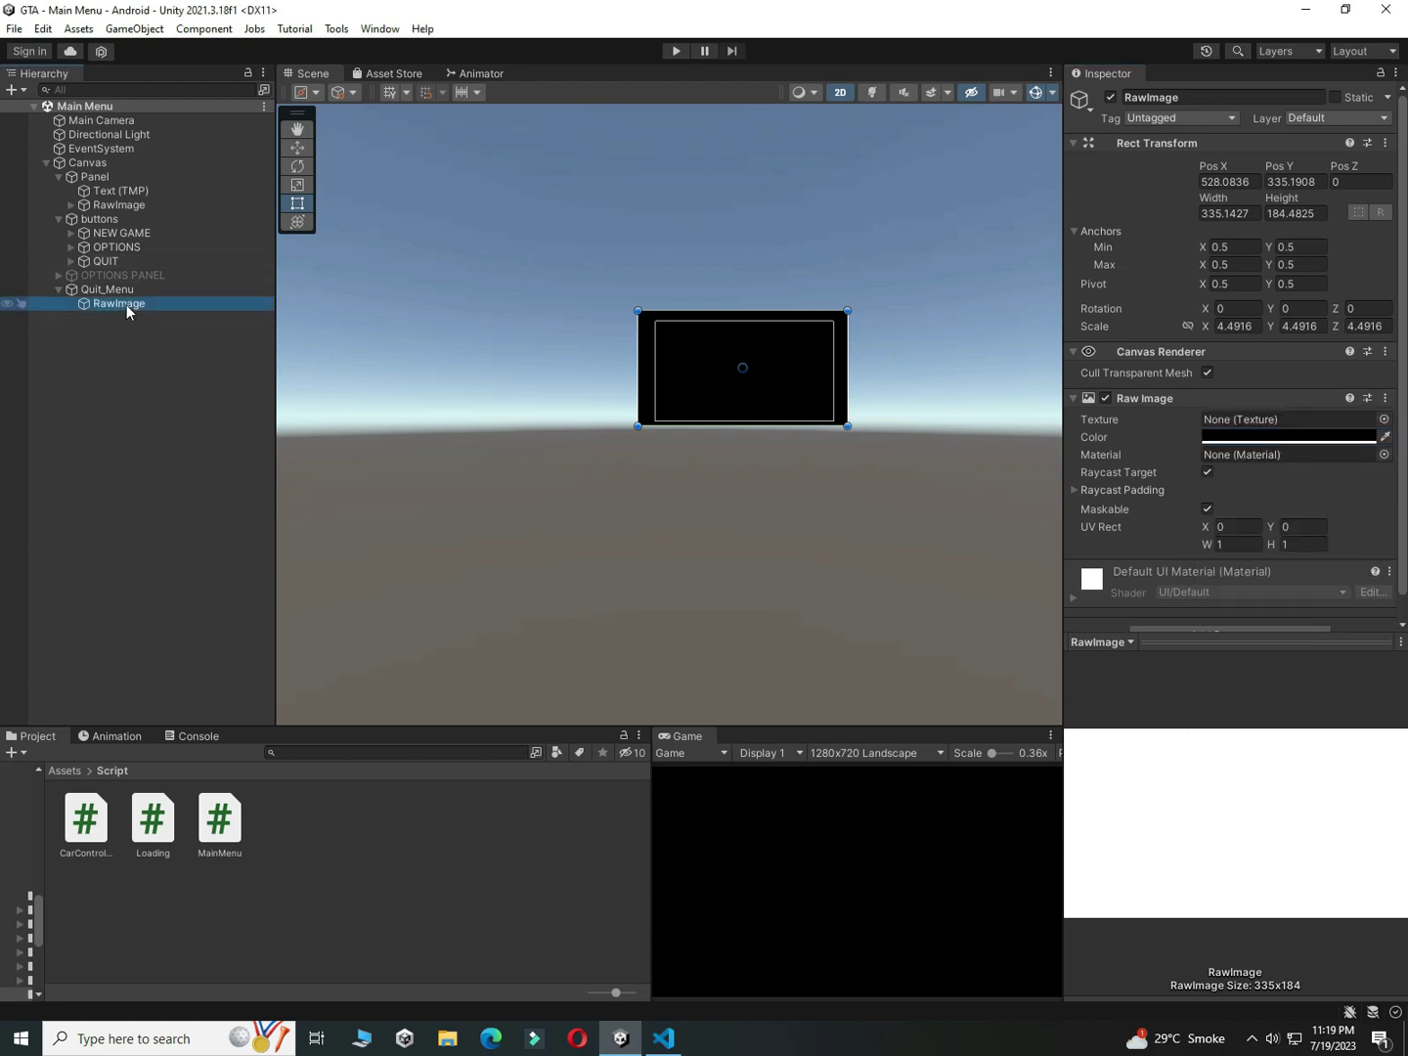
pyautogui.rightClick(128, 306)
pyautogui.click(114, 304)
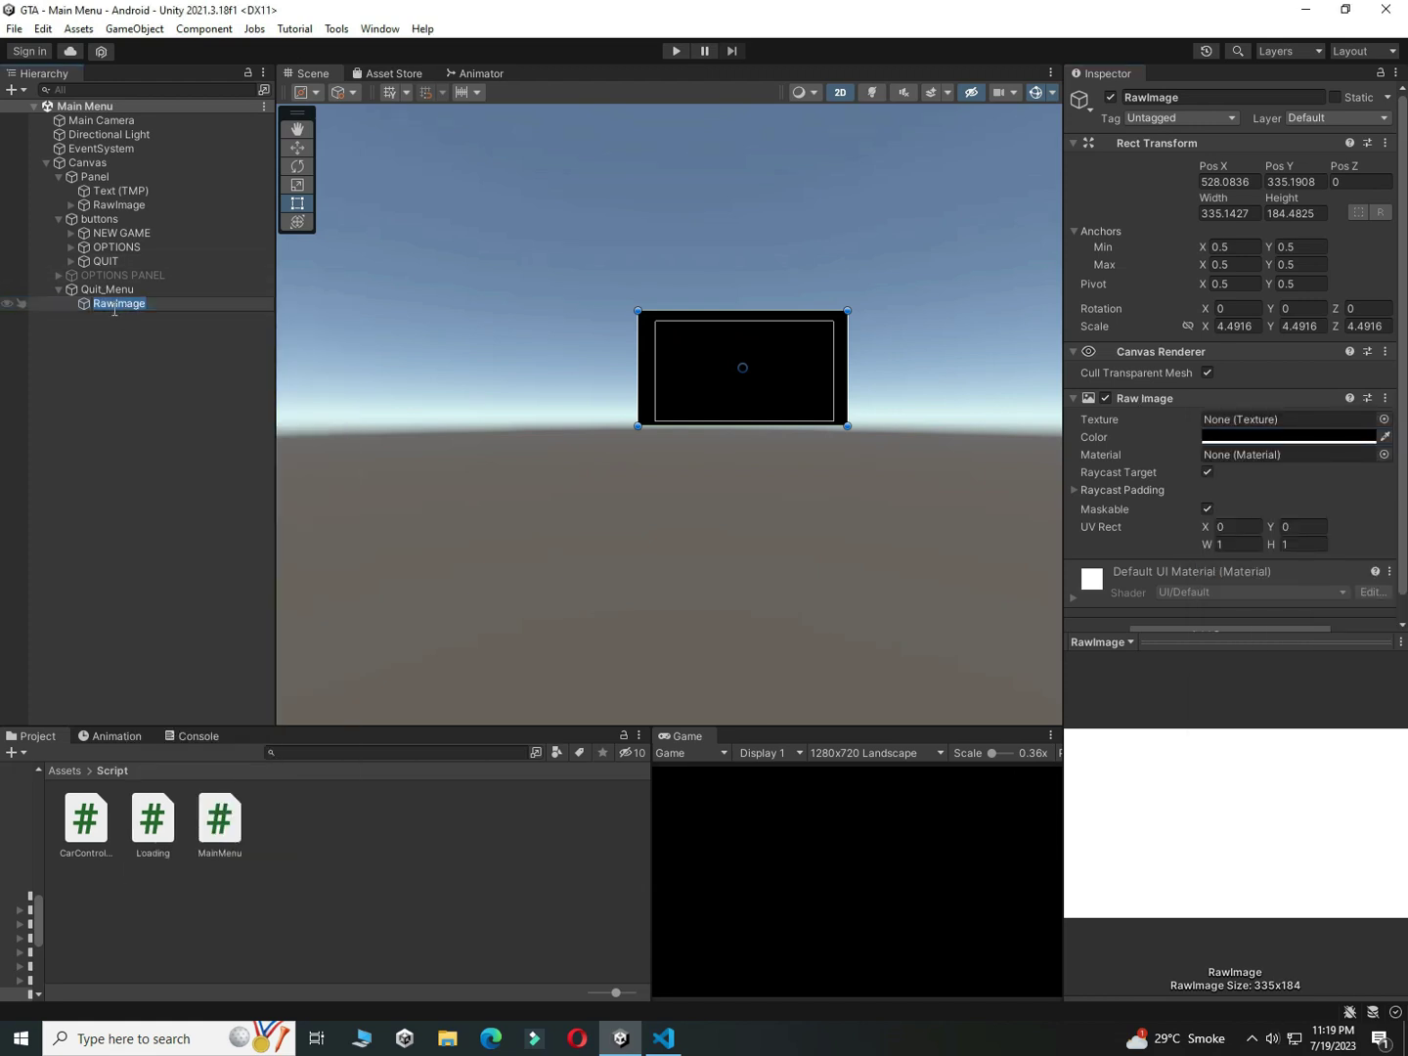
pyautogui.click(105, 344)
pyautogui.rightClick(119, 312)
pyautogui.moveTo(189, 682)
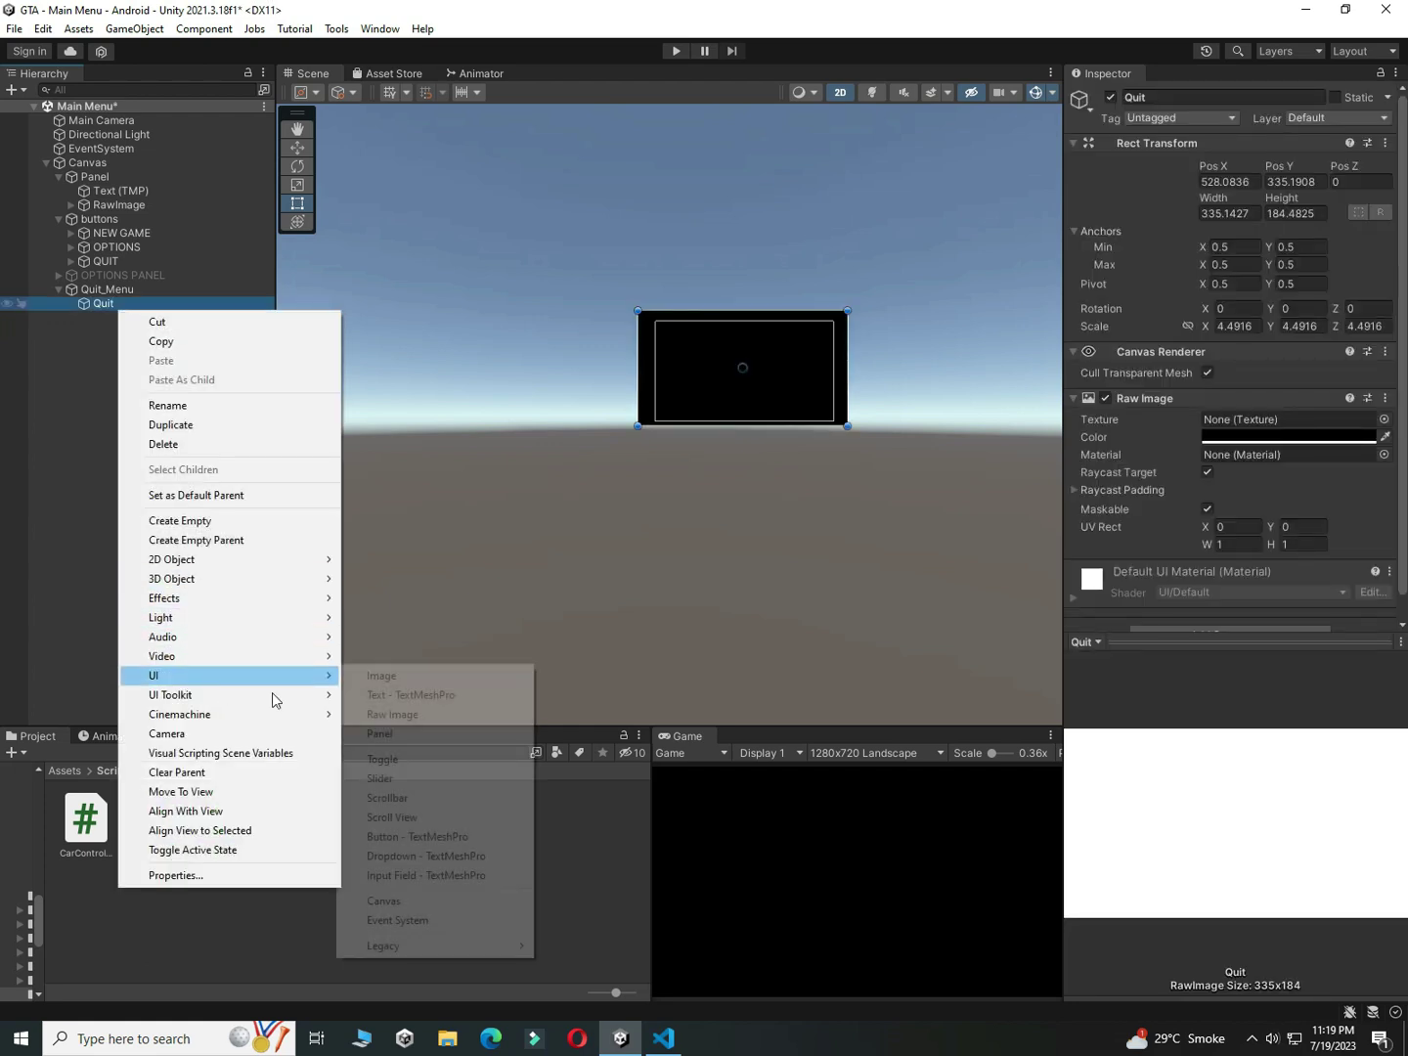
pyautogui.click(373, 698)
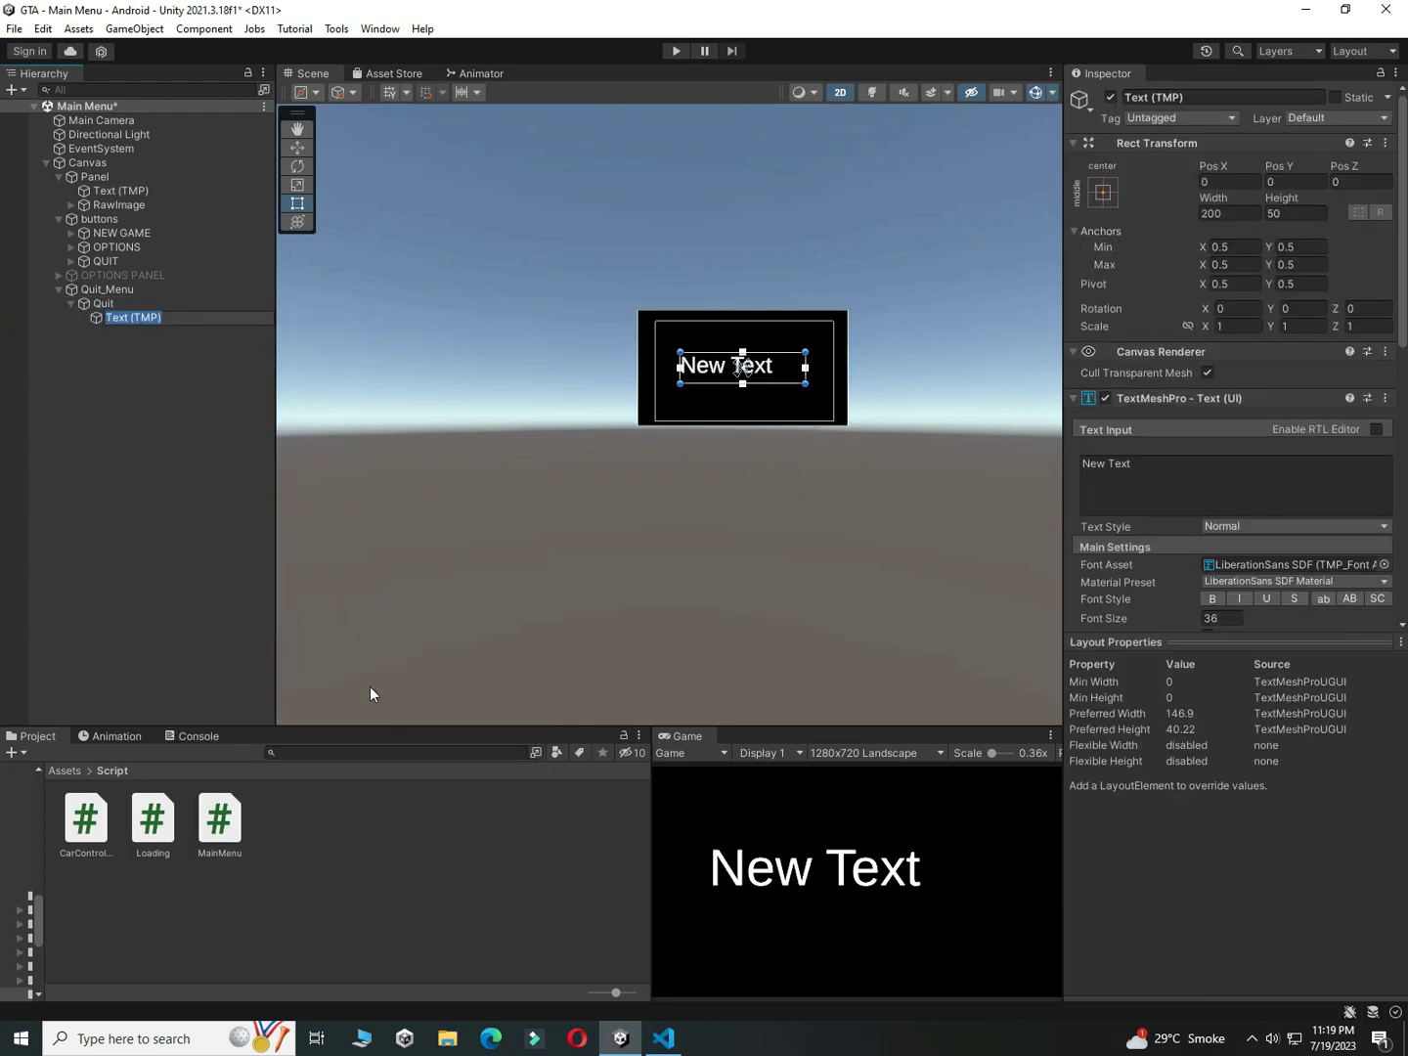
pyautogui.press('Delete')
pyautogui.click(102, 318)
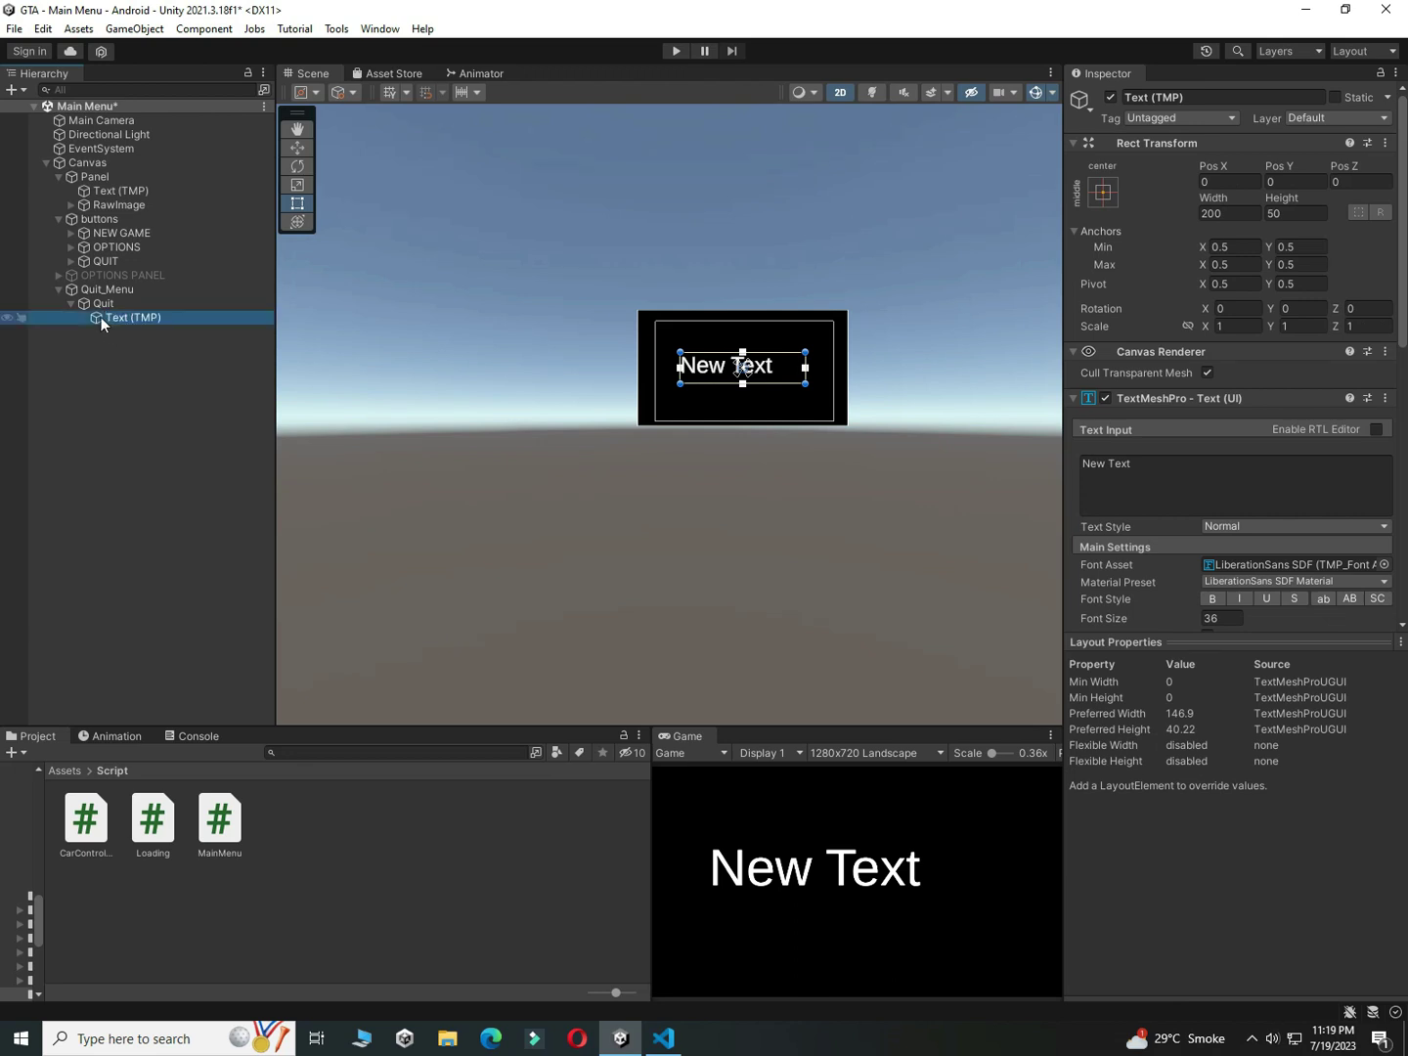
pyautogui.press('Delete')
# Step: Duplicate the OPTIONS title from Option bg, nest the copy under Quit in place of the default text, and set it to QUIT GAME
pyautogui.click(58, 277)
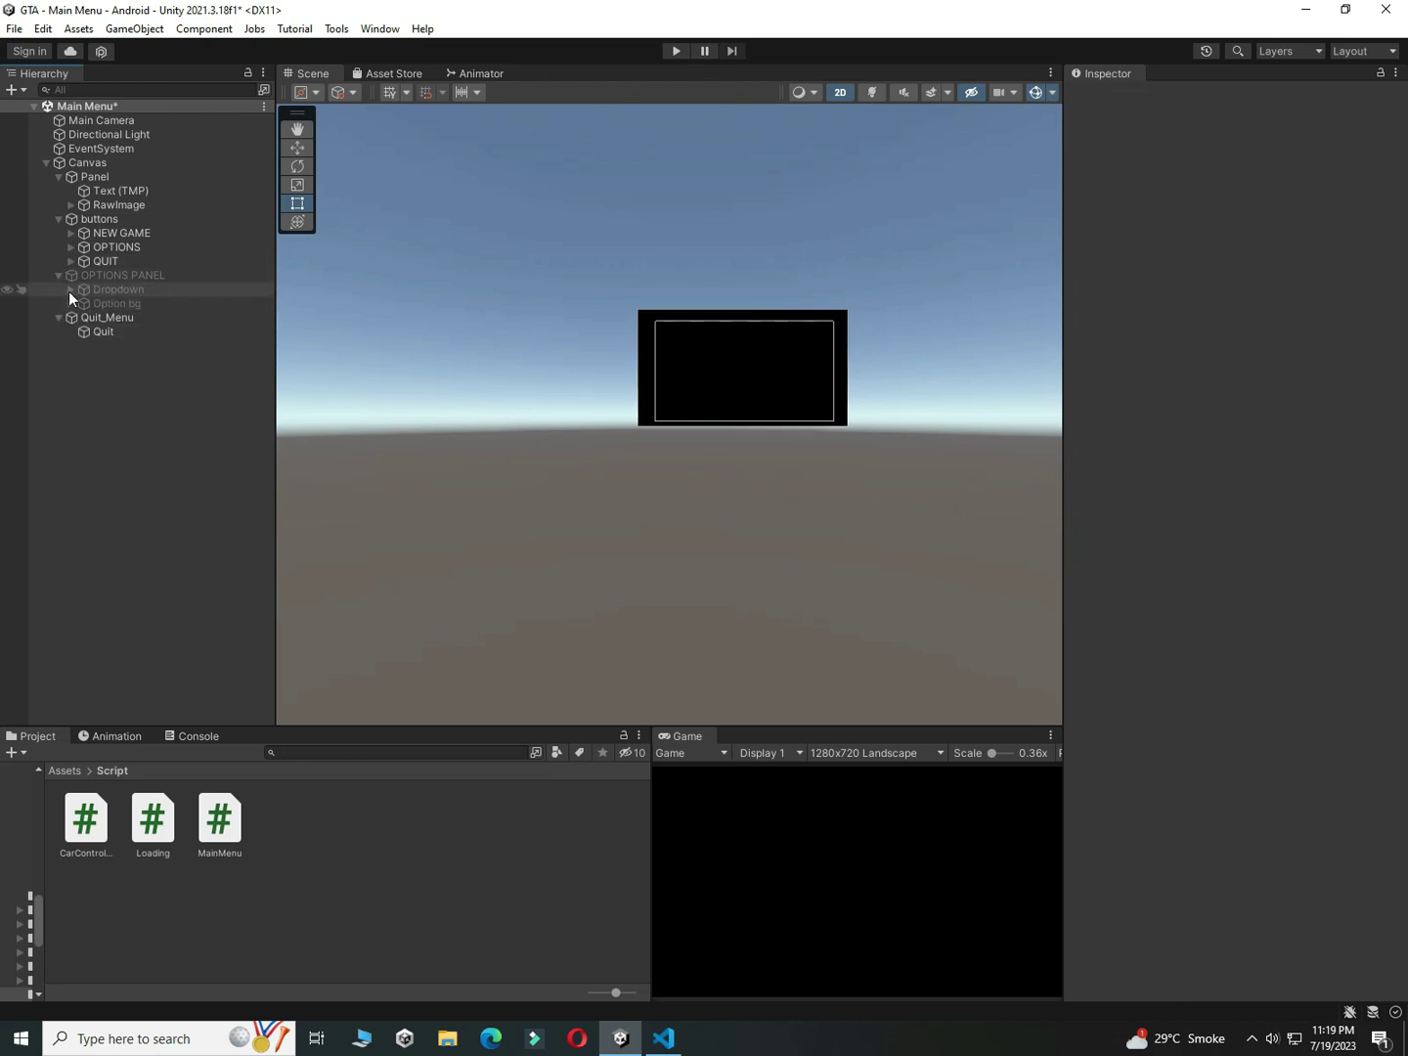
pyautogui.keyDown('alt'); pyautogui.click(70, 289); pyautogui.keyUp('alt')
pyautogui.click(70, 290)
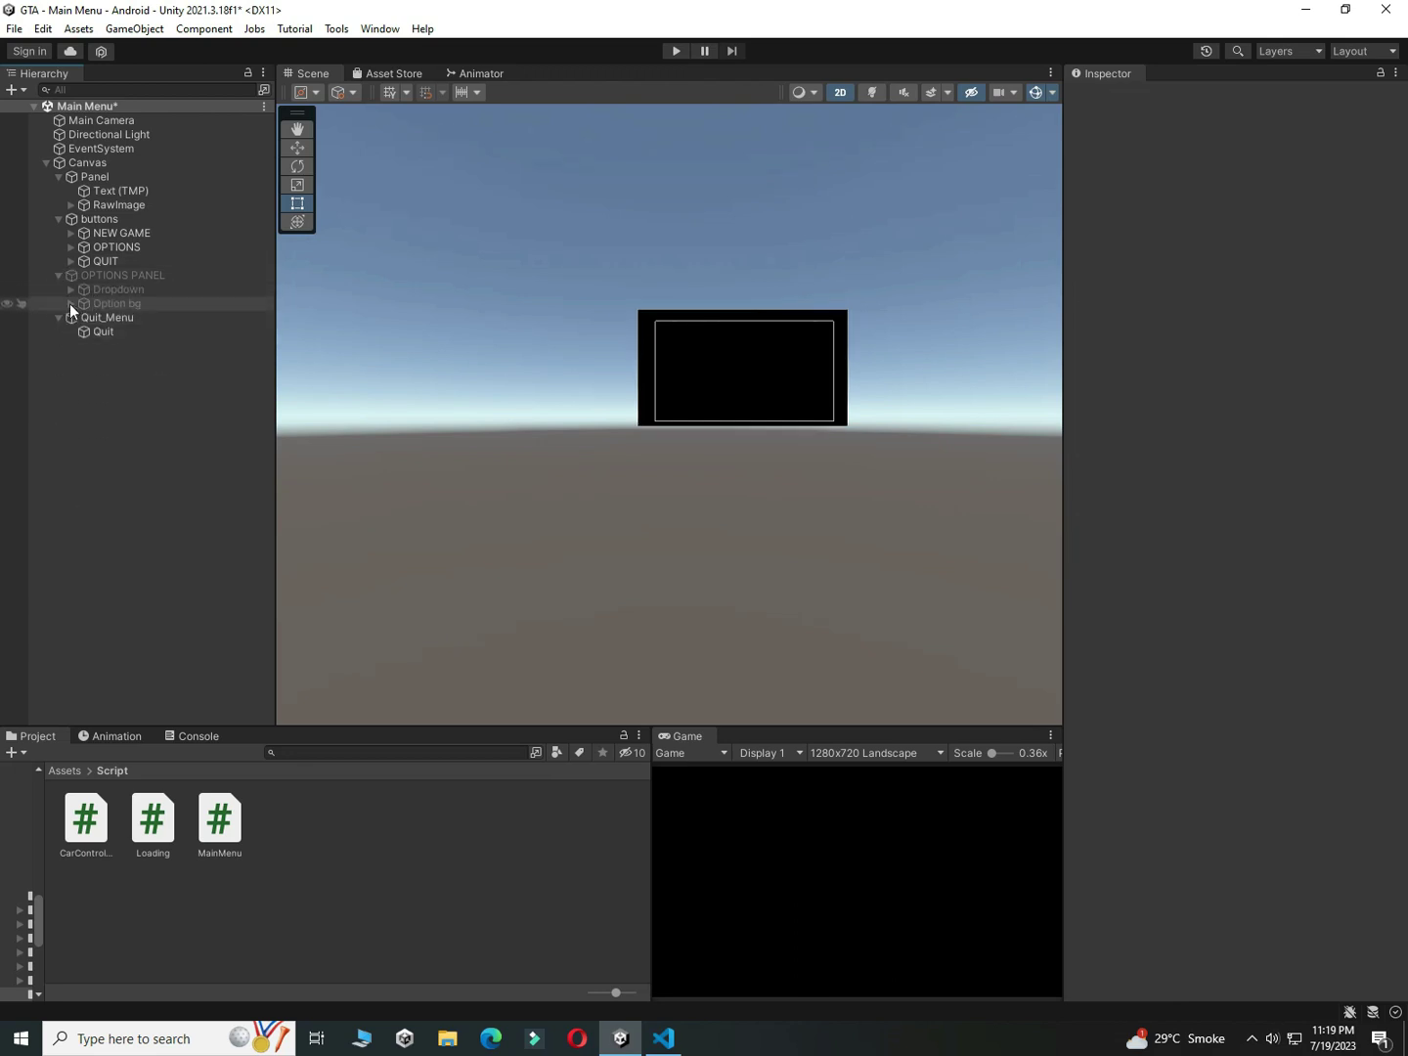
pyautogui.click(70, 304)
pyautogui.click(126, 317)
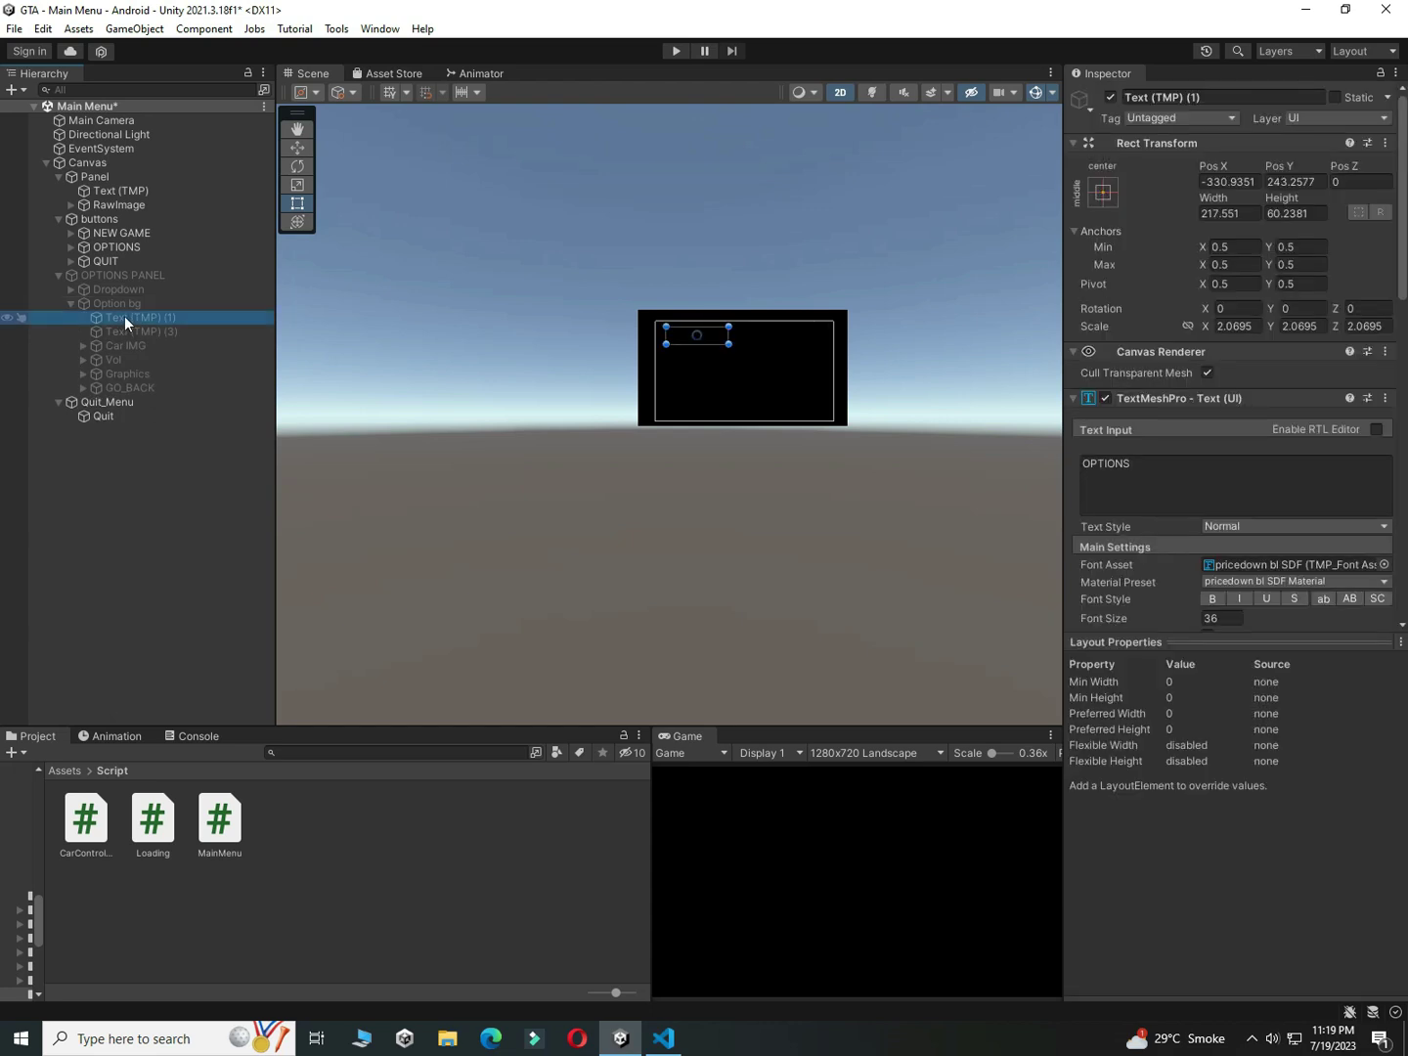
pyautogui.hotkey('ctrl', 'd')
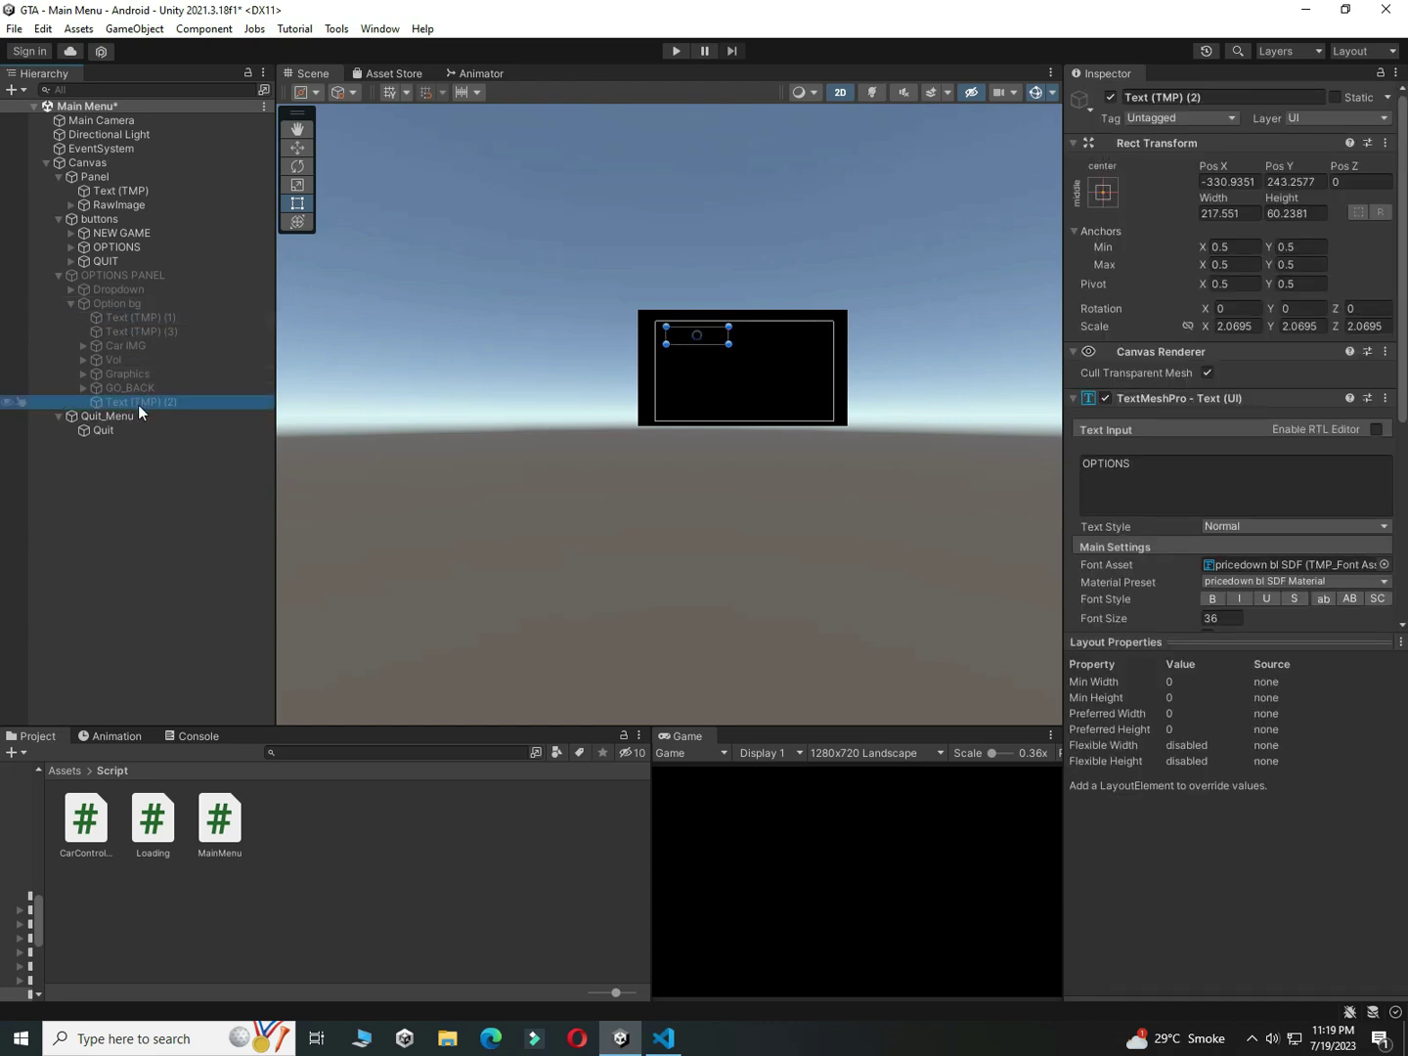
pyautogui.moveTo(135, 401); pyautogui.dragTo(115, 434)
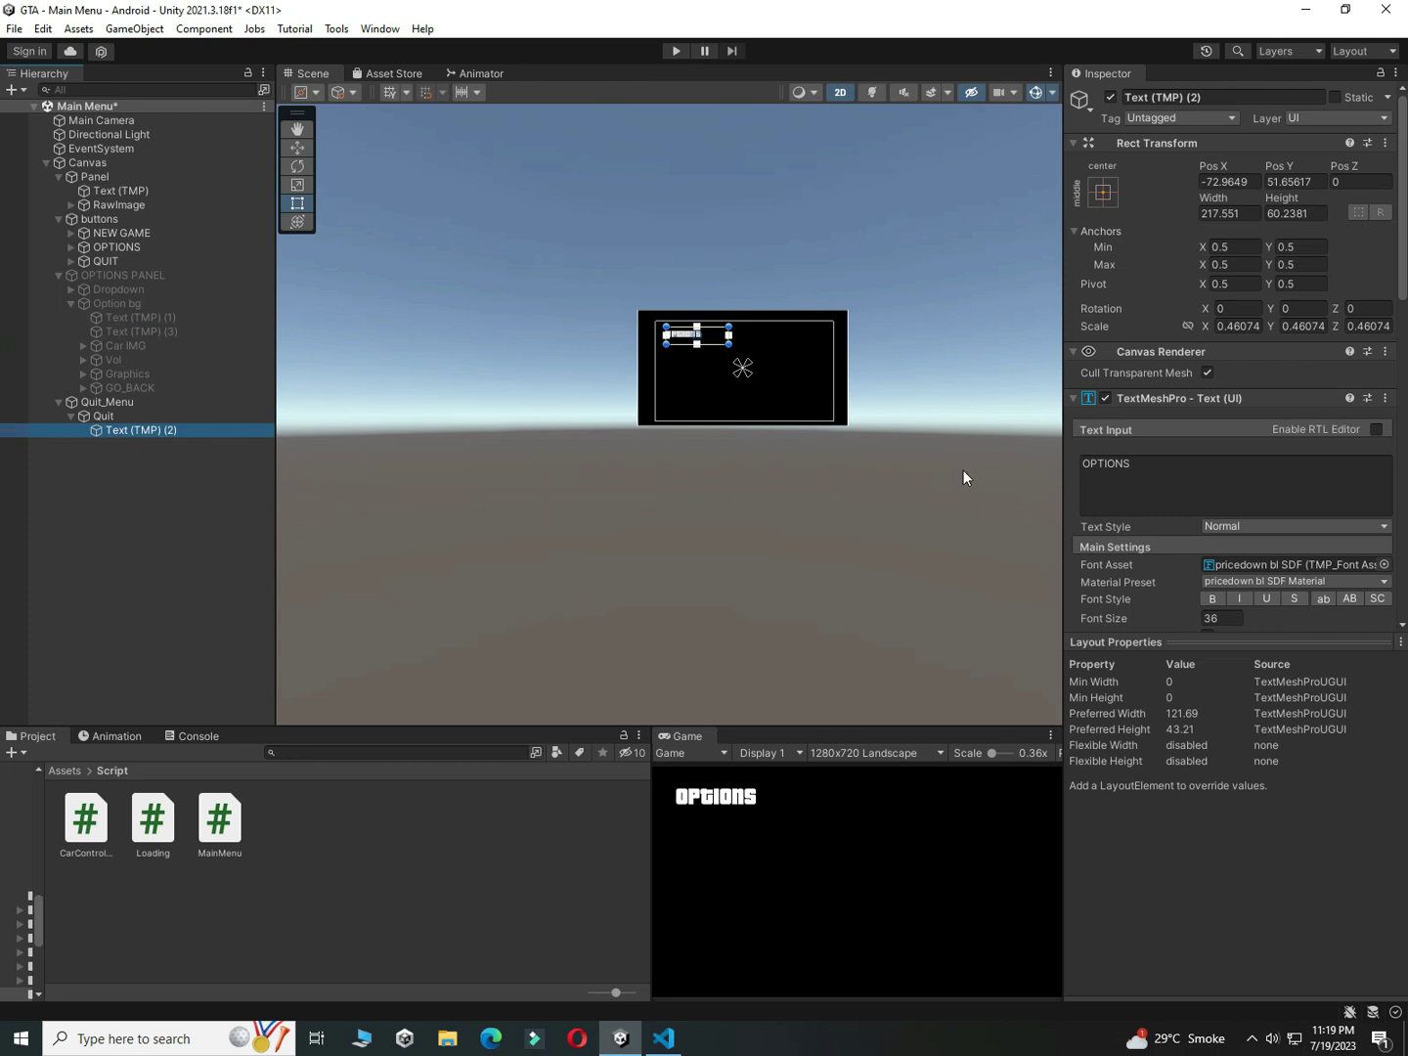
pyautogui.click(1203, 495)
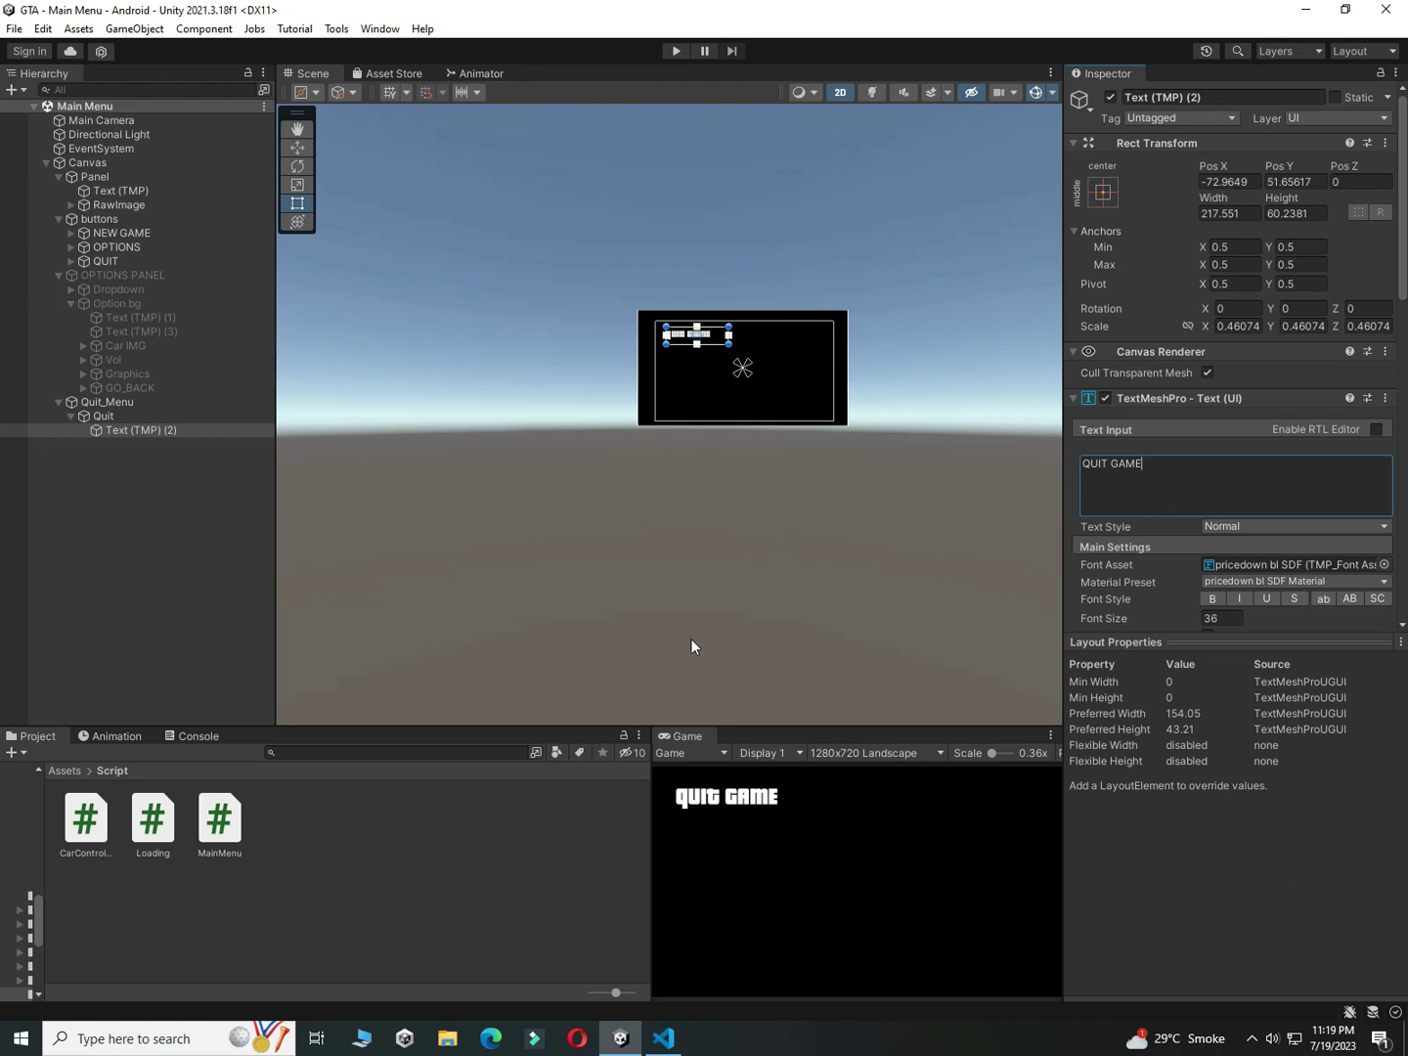
# Step: Add a Raw Image under Quit and move it to the upper-right corner of the quit menu's black background
pyautogui.click(329, 800)
pyautogui.press('BackSpace')
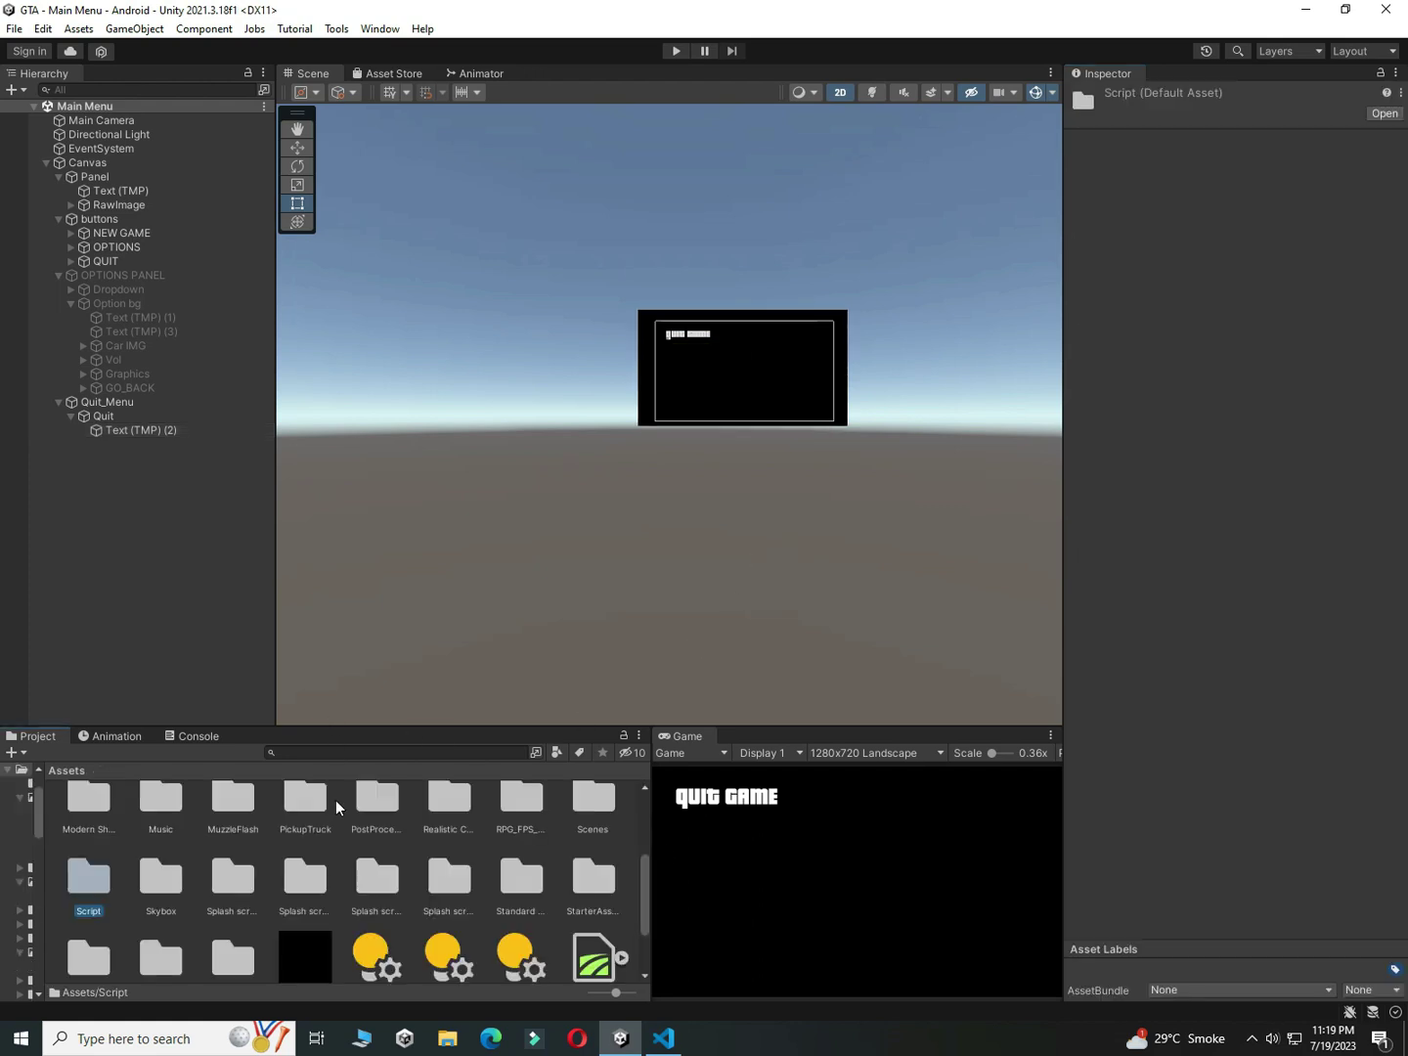
pyautogui.doubleClick(119, 420)
pyautogui.rightClick(118, 421)
pyautogui.moveTo(182, 790)
pyautogui.click(400, 554)
pyautogui.moveTo(751, 496); pyautogui.dragTo(781, 464)
pyautogui.press('w')
pyautogui.moveTo(699, 388); pyautogui.dragTo(859, 316)
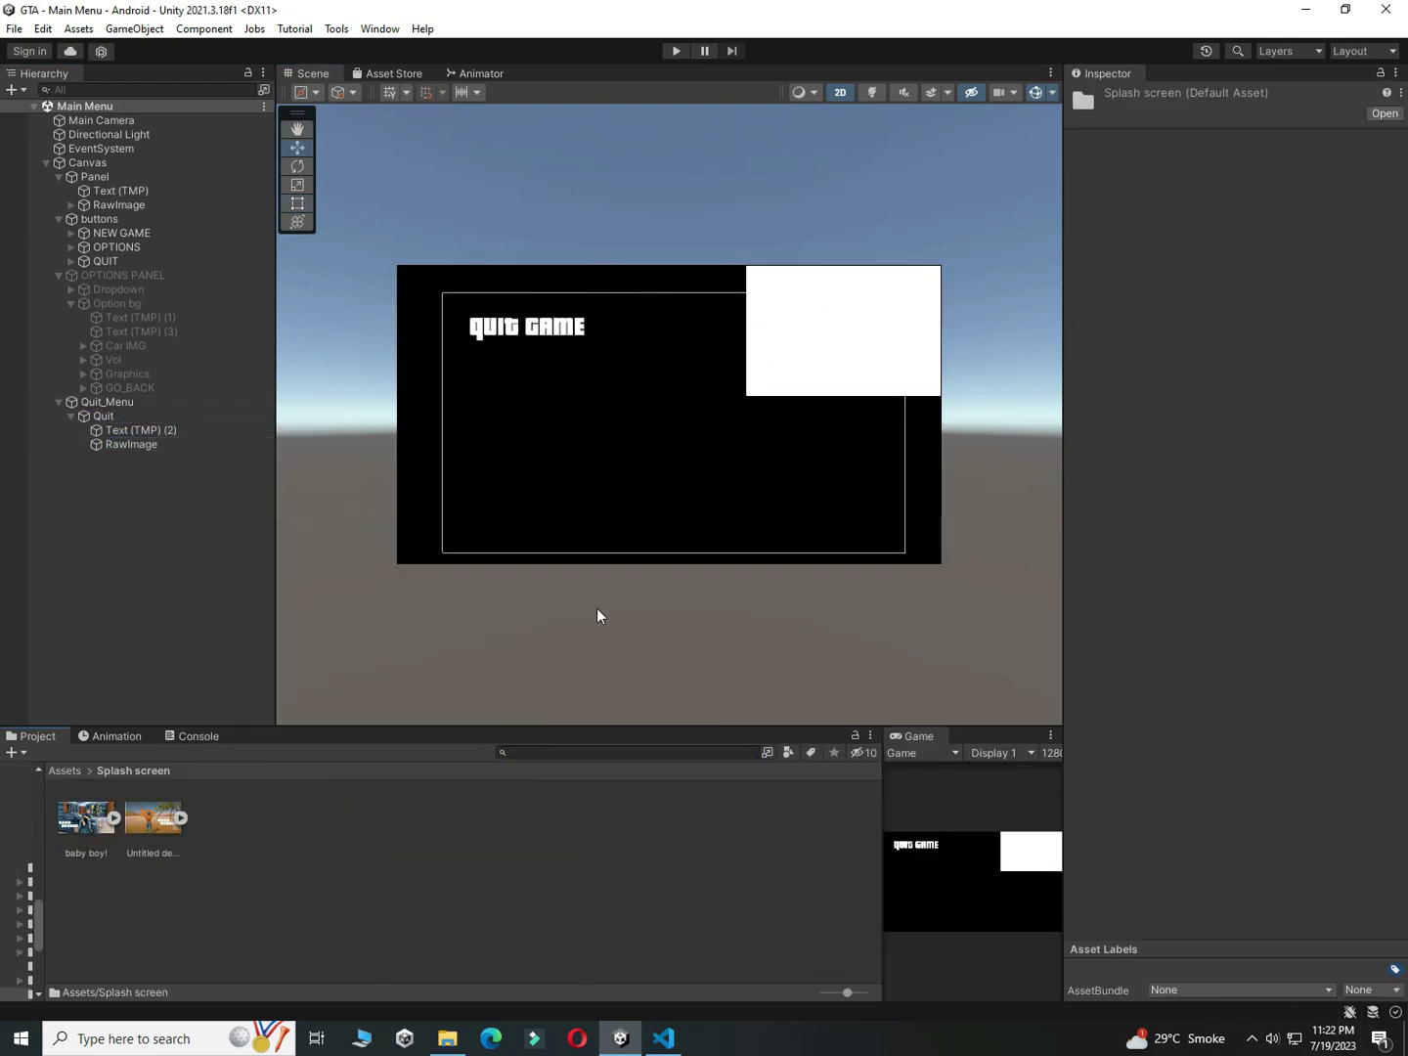
# Step: Apply the "baby boy!" texture from the Splash screen folder to the new RawImage and add a Raw Image as its child
pyautogui.click(880, 332)
pyautogui.moveTo(86, 817); pyautogui.dragTo(929, 329)
pyautogui.rightClick(135, 445)
pyautogui.moveTo(185, 789)
pyautogui.click(413, 556)
# Step: Resize the child Raw Image so it fits over the Road Robber picture
pyautogui.press('t')
pyautogui.moveTo(933, 400); pyautogui.dragTo(950, 377)
pyautogui.moveTo(753, 378); pyautogui.dragTo(732, 384)
pyautogui.moveTo(731, 251); pyautogui.dragTo(730, 261)
pyautogui.click(590, 755)
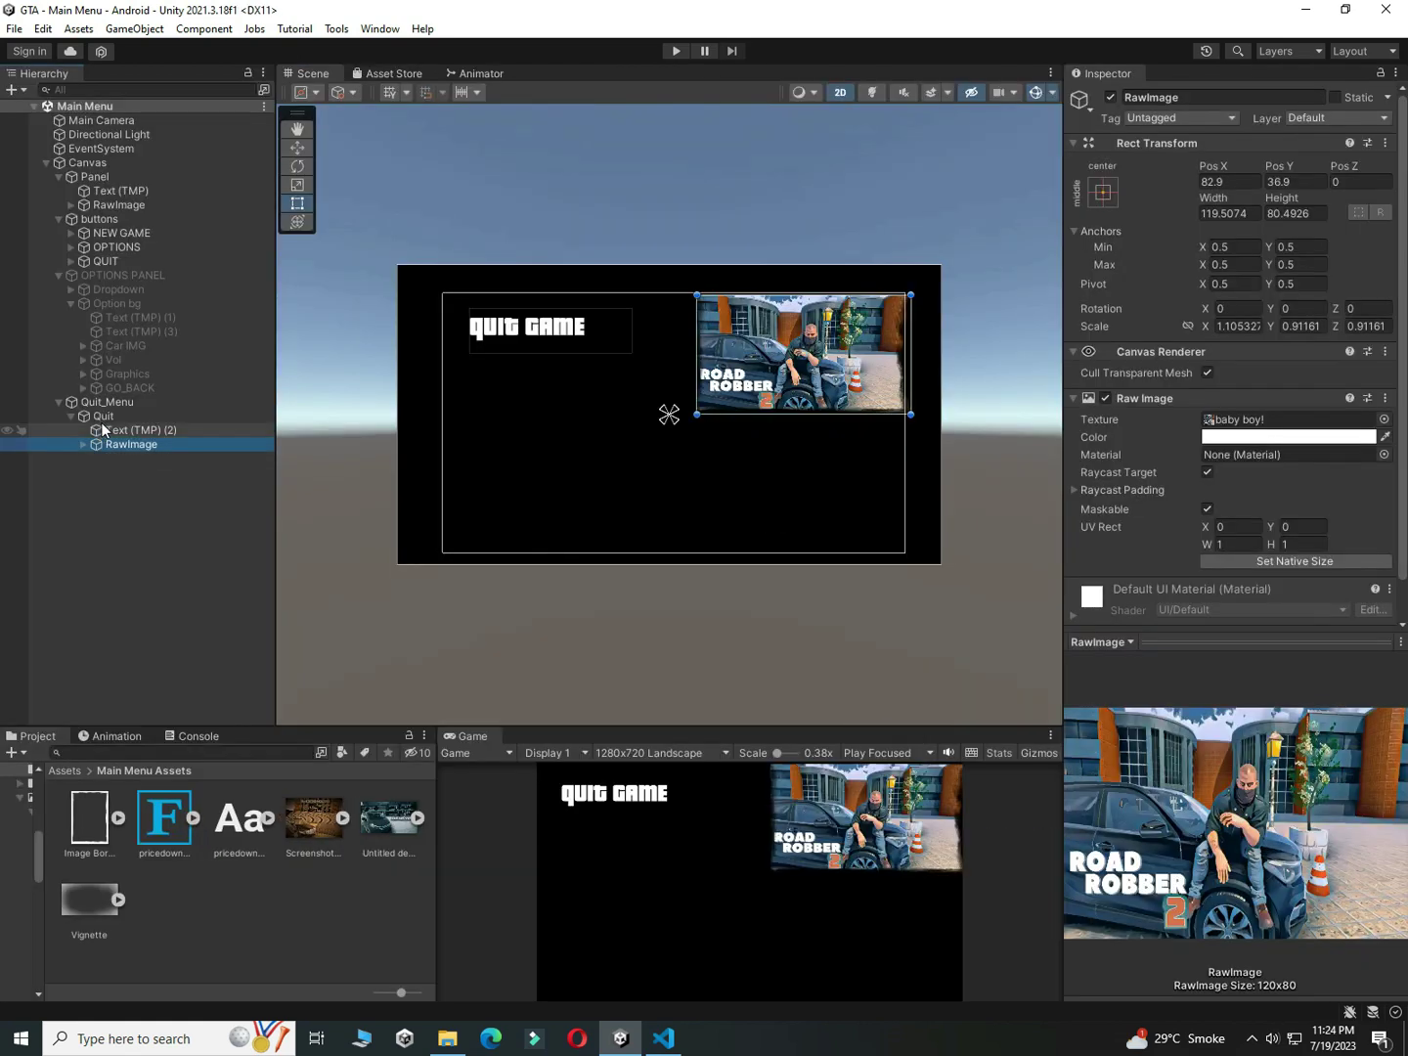
pyautogui.rightClick(102, 417)
pyautogui.moveTo(151, 790)
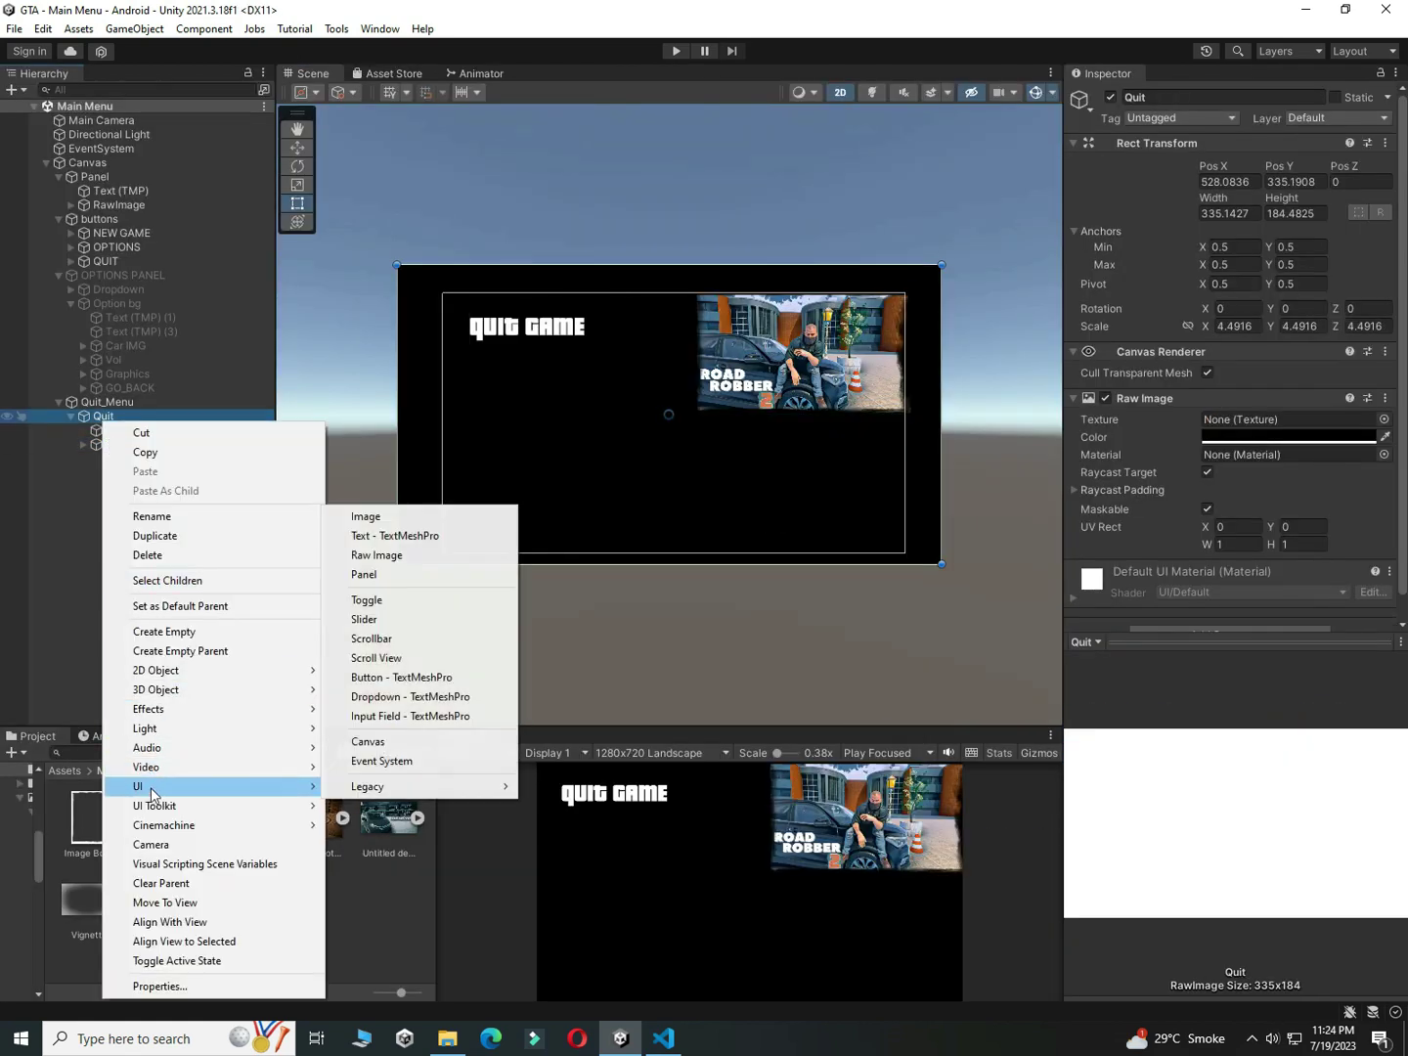
pyautogui.click(66, 634)
# Step: Activate OPTIONS PANEL and deactivate Quit_Menu
pyautogui.click(137, 304)
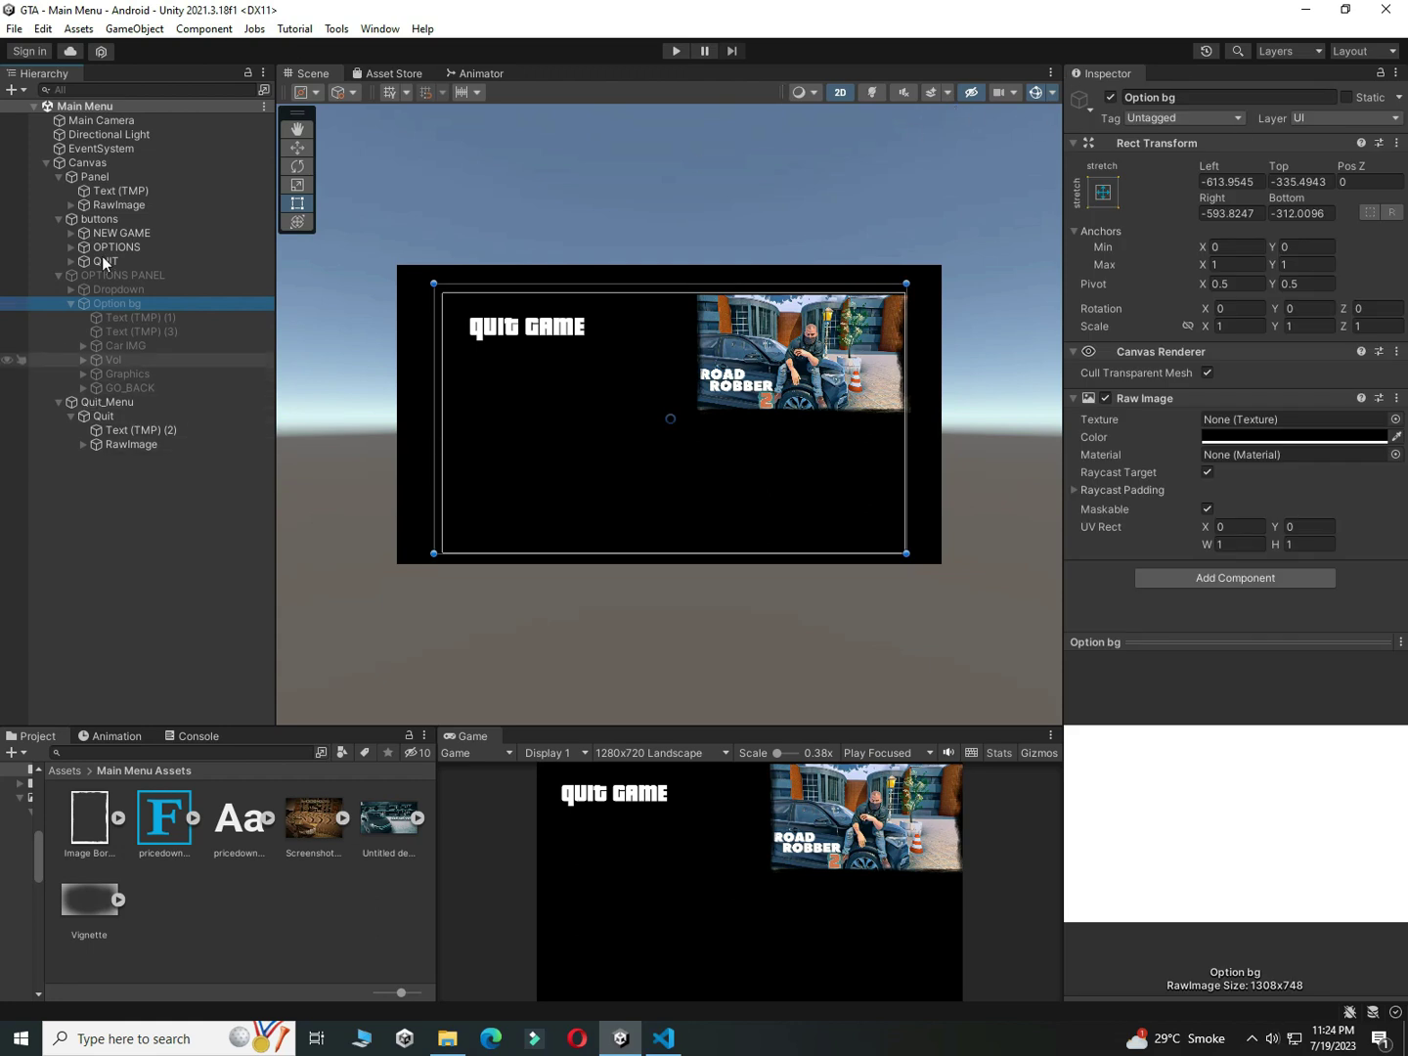
pyautogui.click(105, 287)
pyautogui.click(118, 305)
pyautogui.click(121, 291)
pyautogui.click(128, 273)
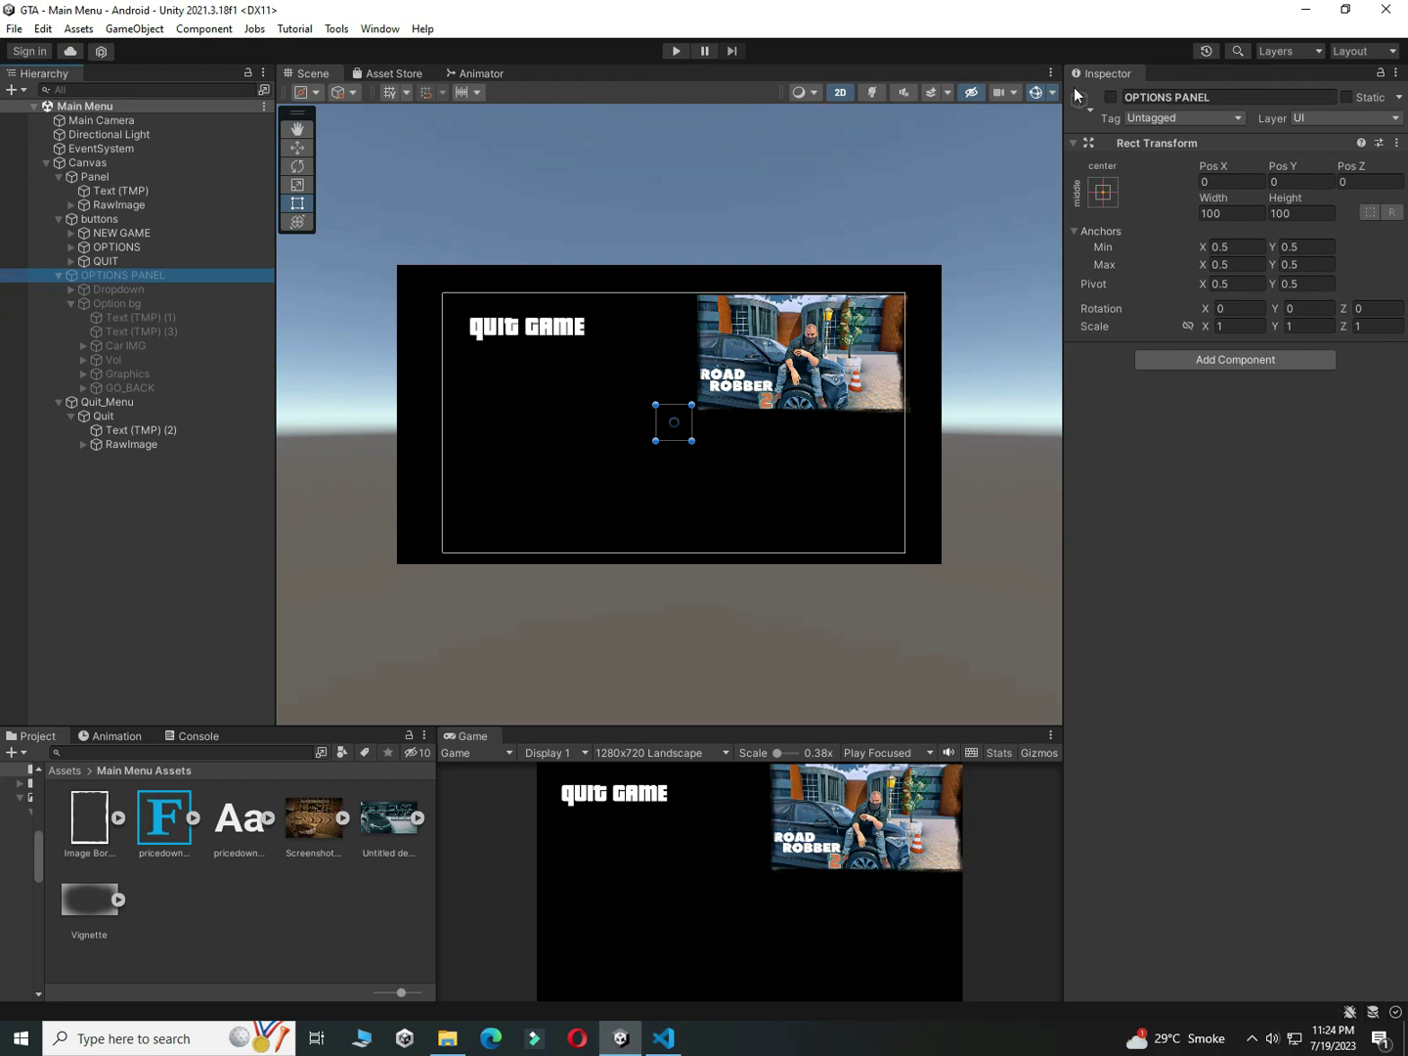
pyautogui.click(1111, 97)
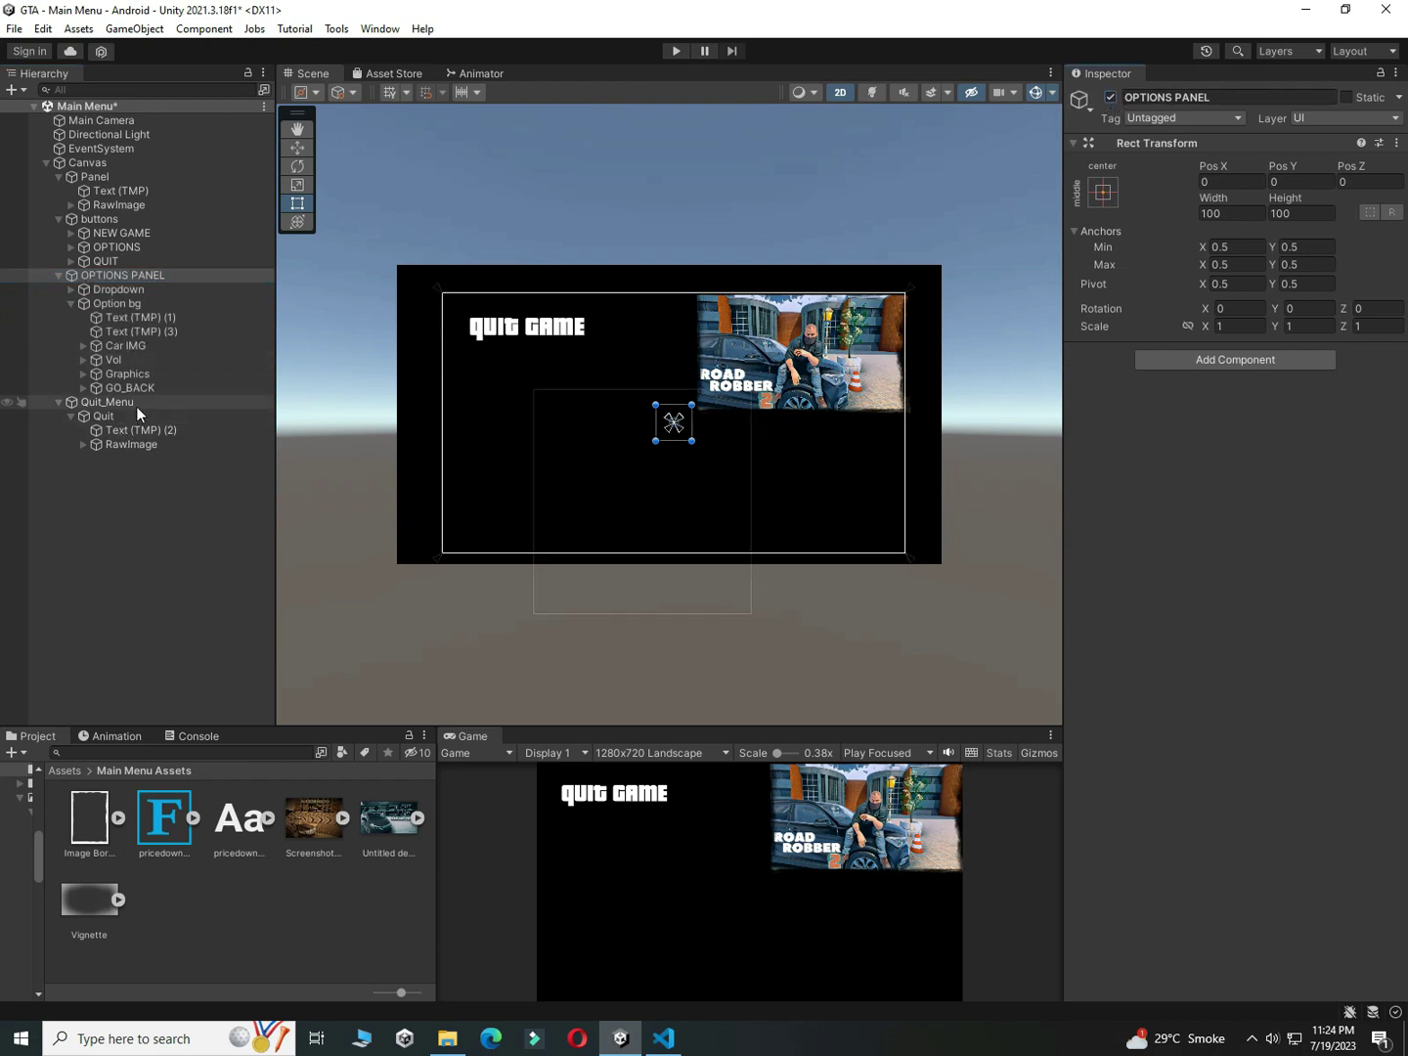
pyautogui.click(127, 402)
pyautogui.click(1111, 97)
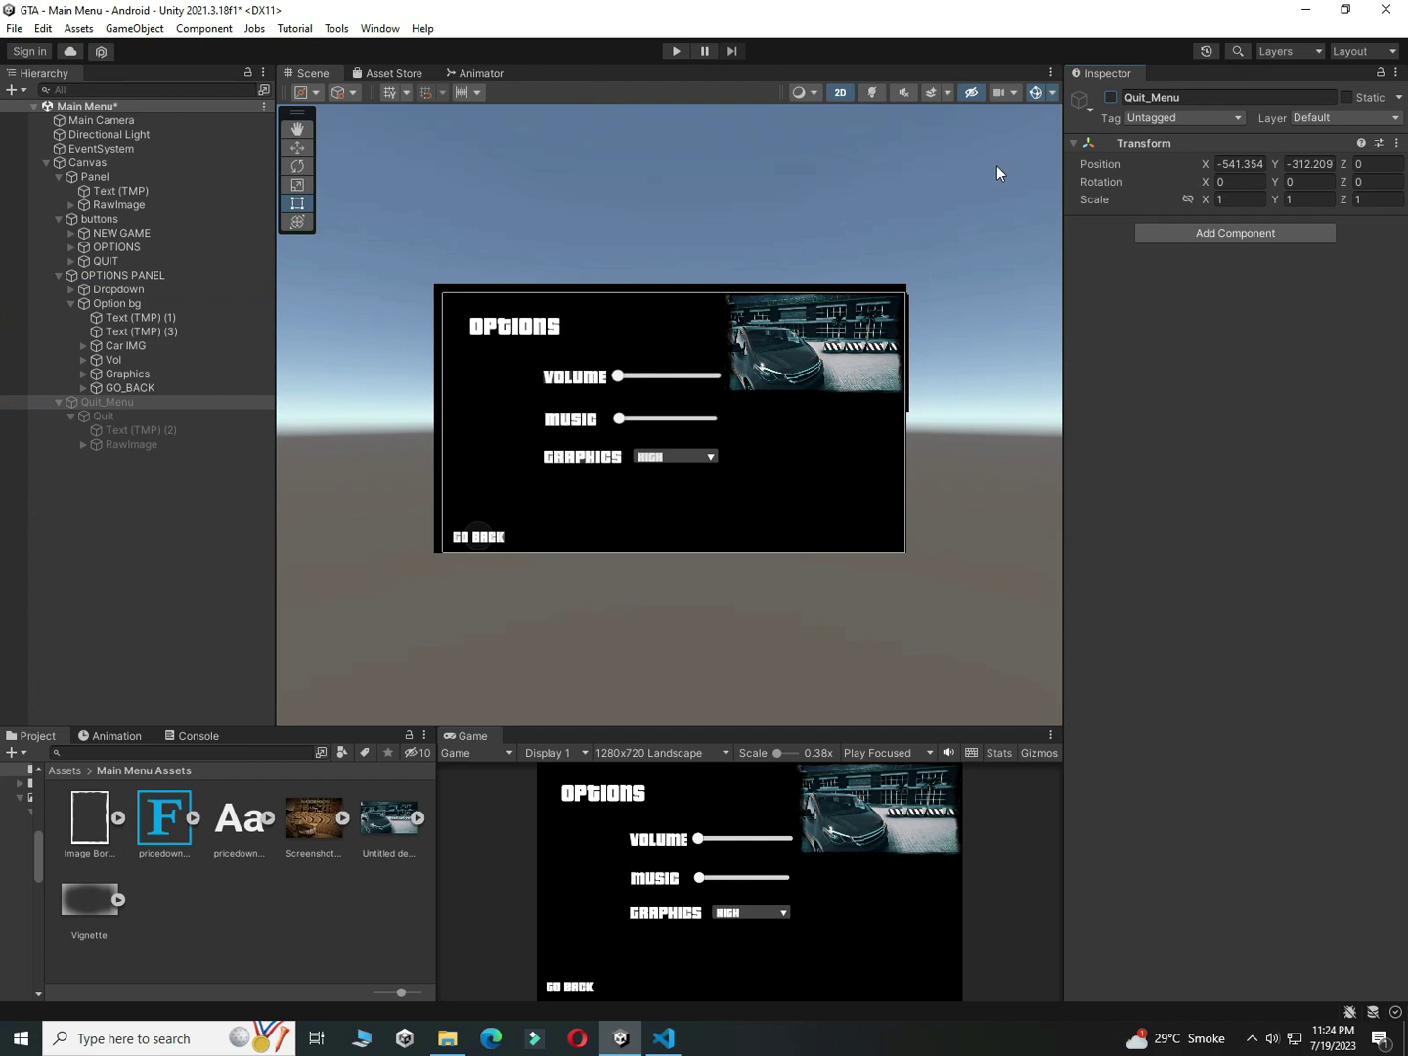
# Step: Duplicate the GO_BACK button of the options panel and nest the copy under Quit
pyautogui.click(504, 539)
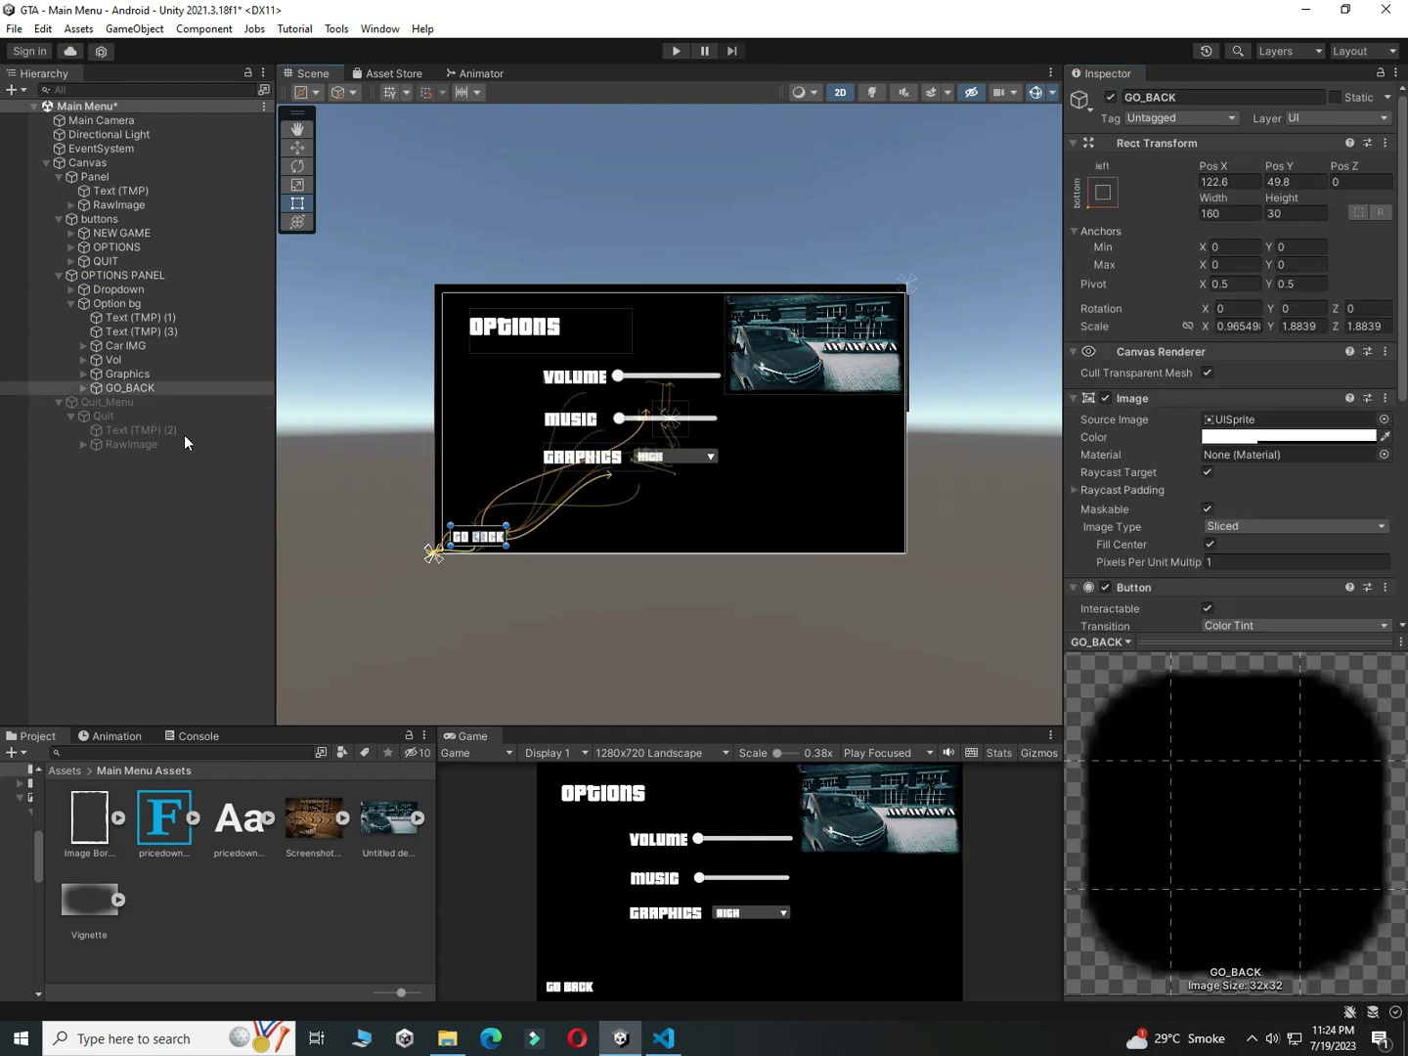
pyautogui.hotkey('ctrl', 'd')
pyautogui.moveTo(136, 390); pyautogui.dragTo(131, 456)
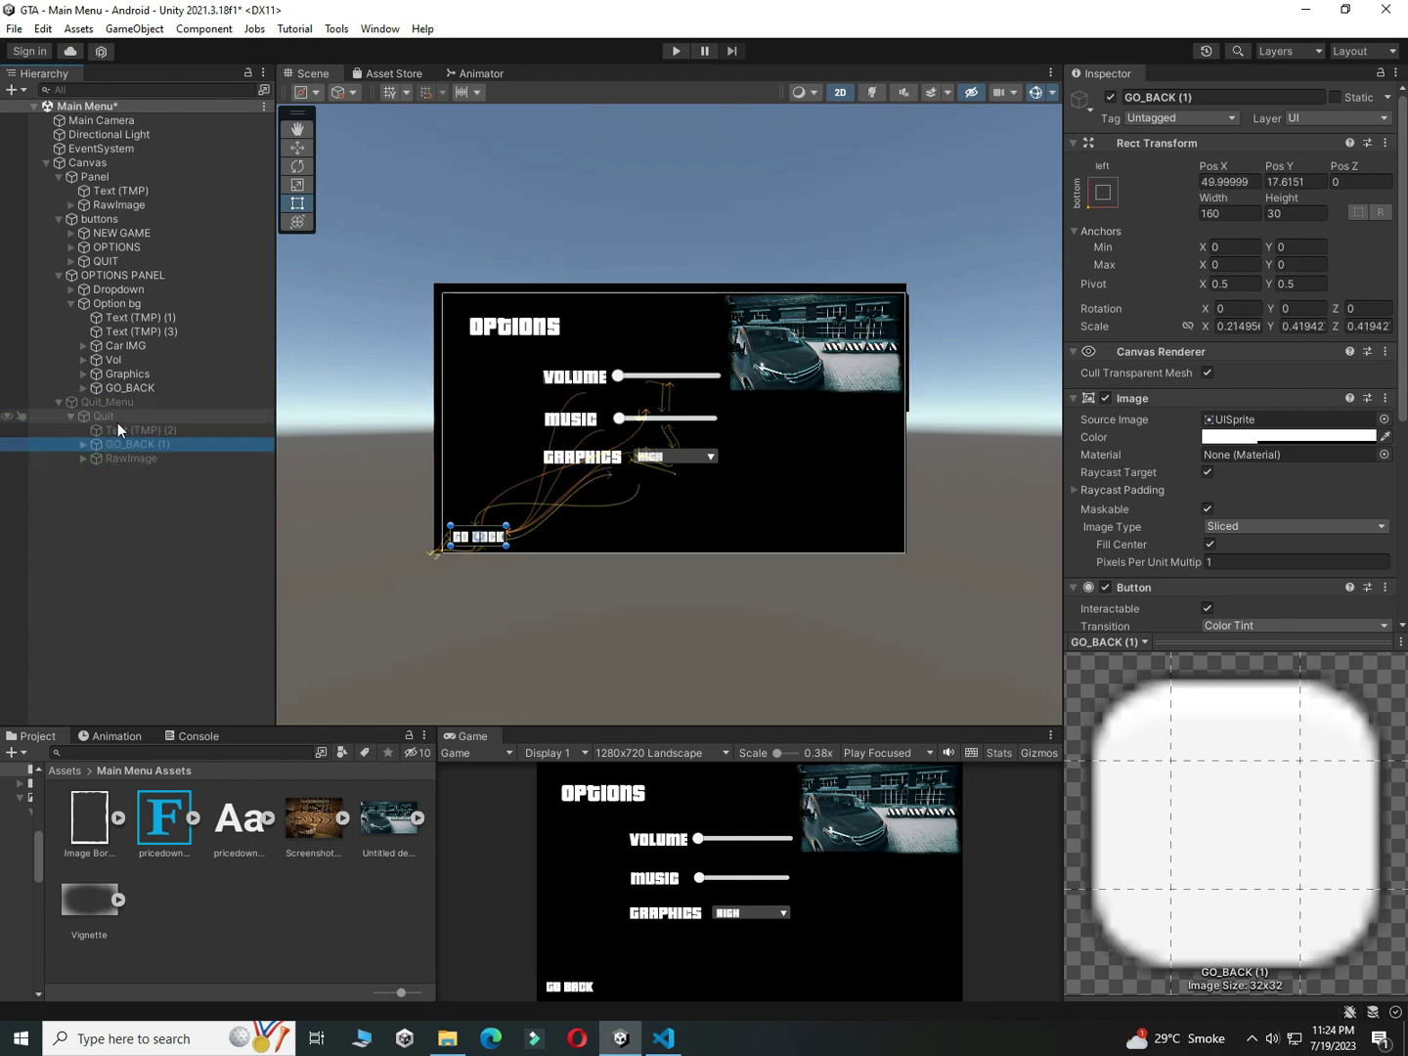
# Step: Deactivate OPTIONS PANEL and reactivate Quit_Menu
pyautogui.click(130, 277)
pyautogui.click(1108, 98)
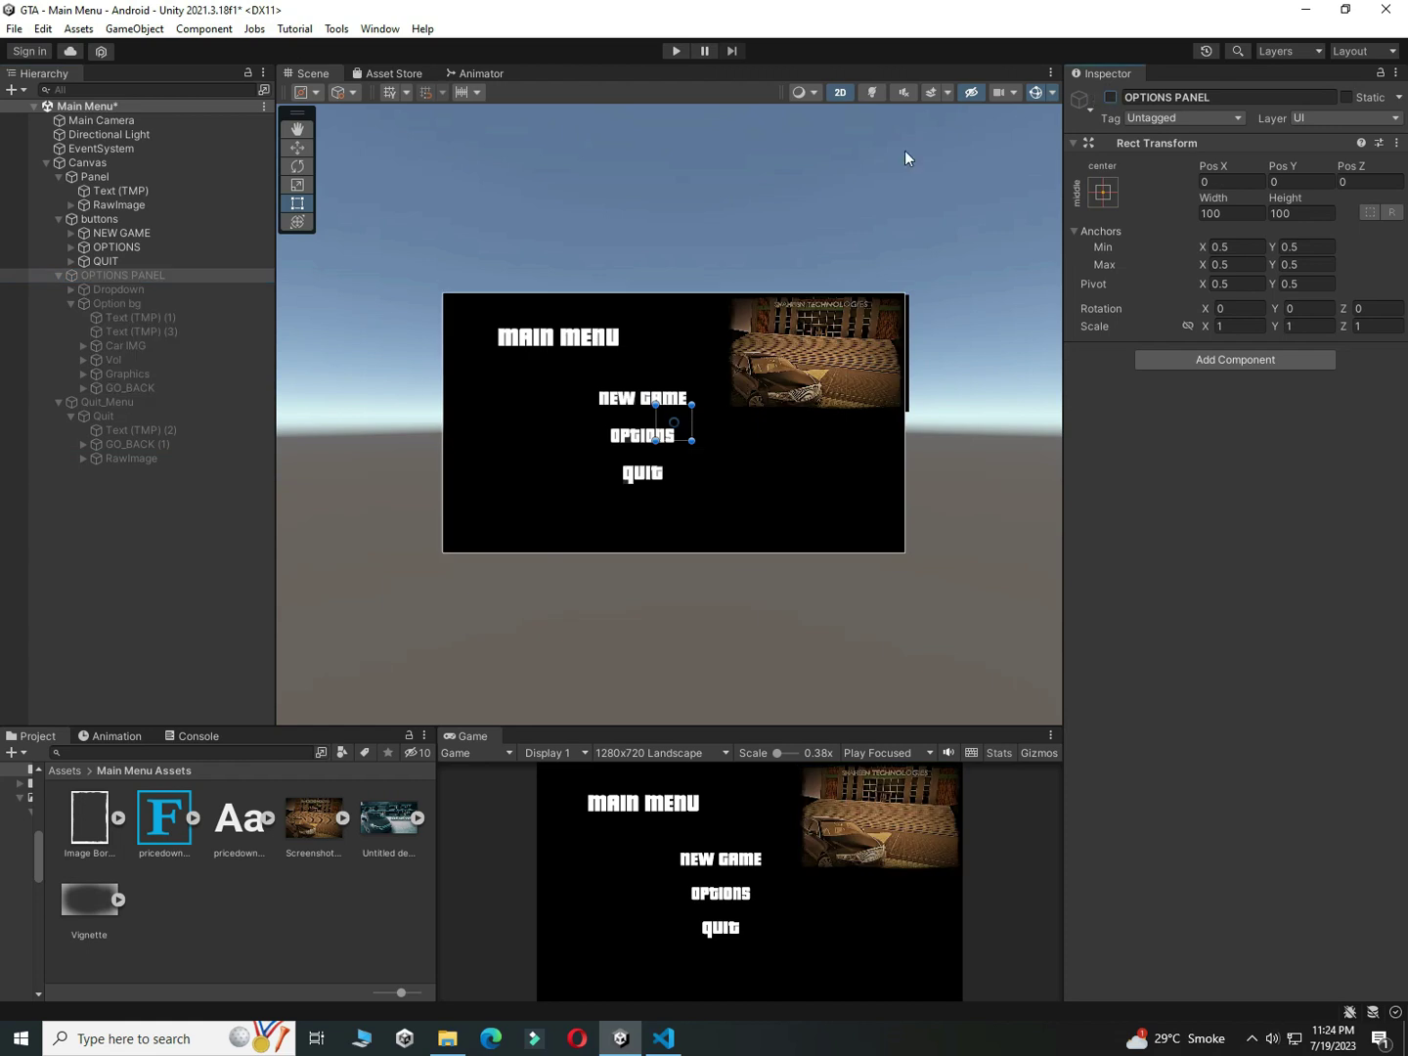
pyautogui.click(112, 403)
pyautogui.click(1110, 97)
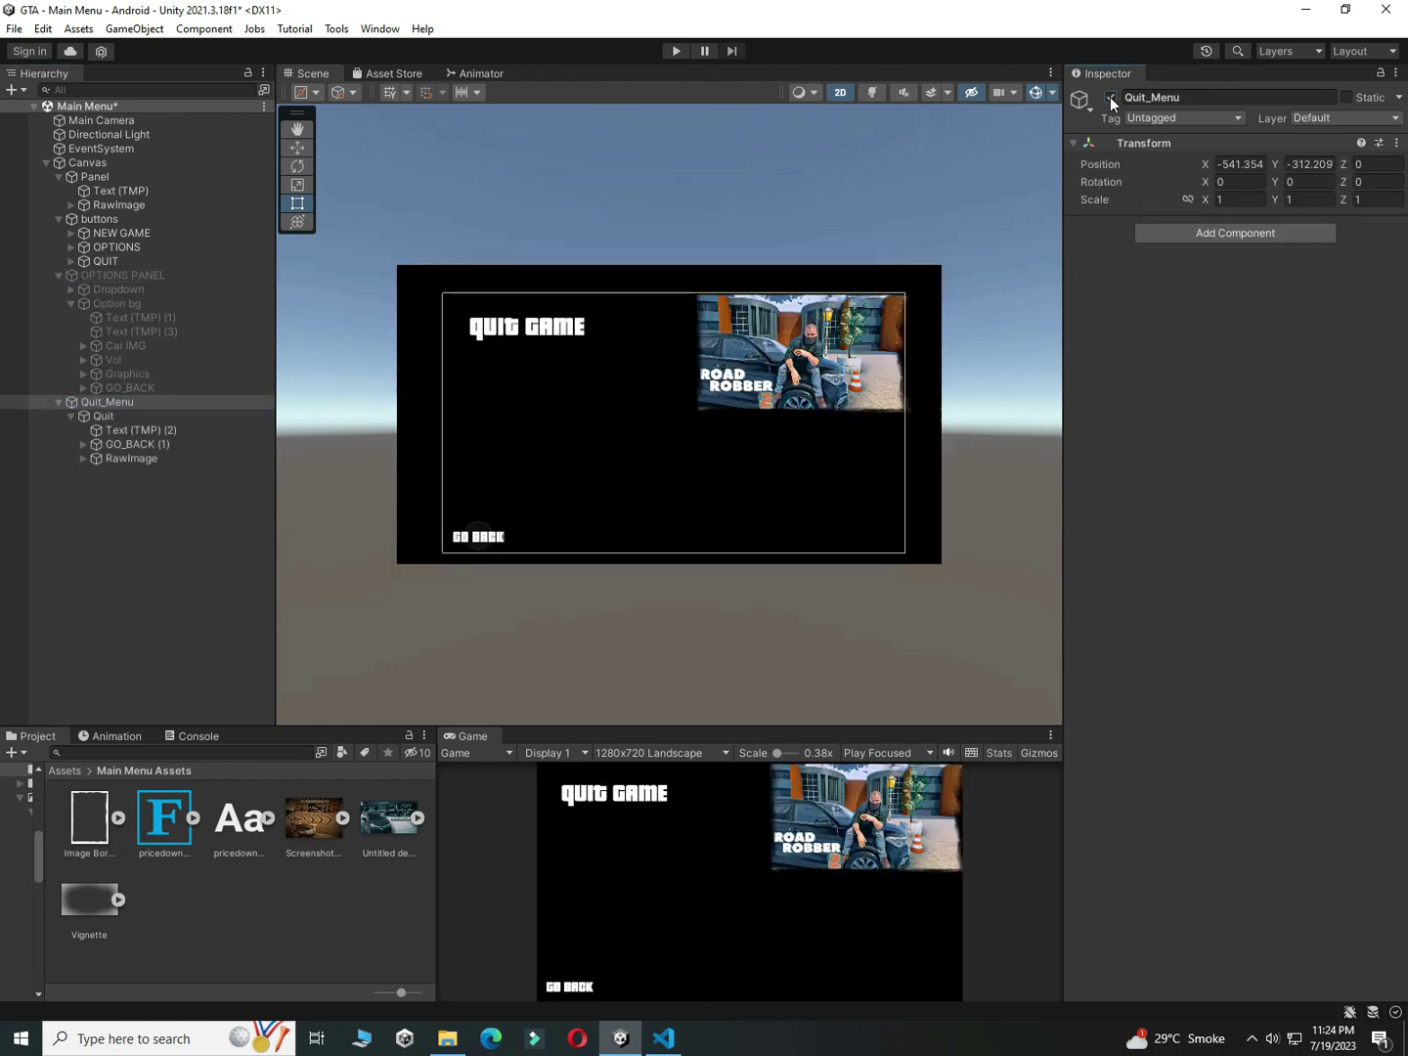
# Step: Bring the copied GO_BACK button in from the corner, enlarge it and set its label to YES
pyautogui.click(137, 460)
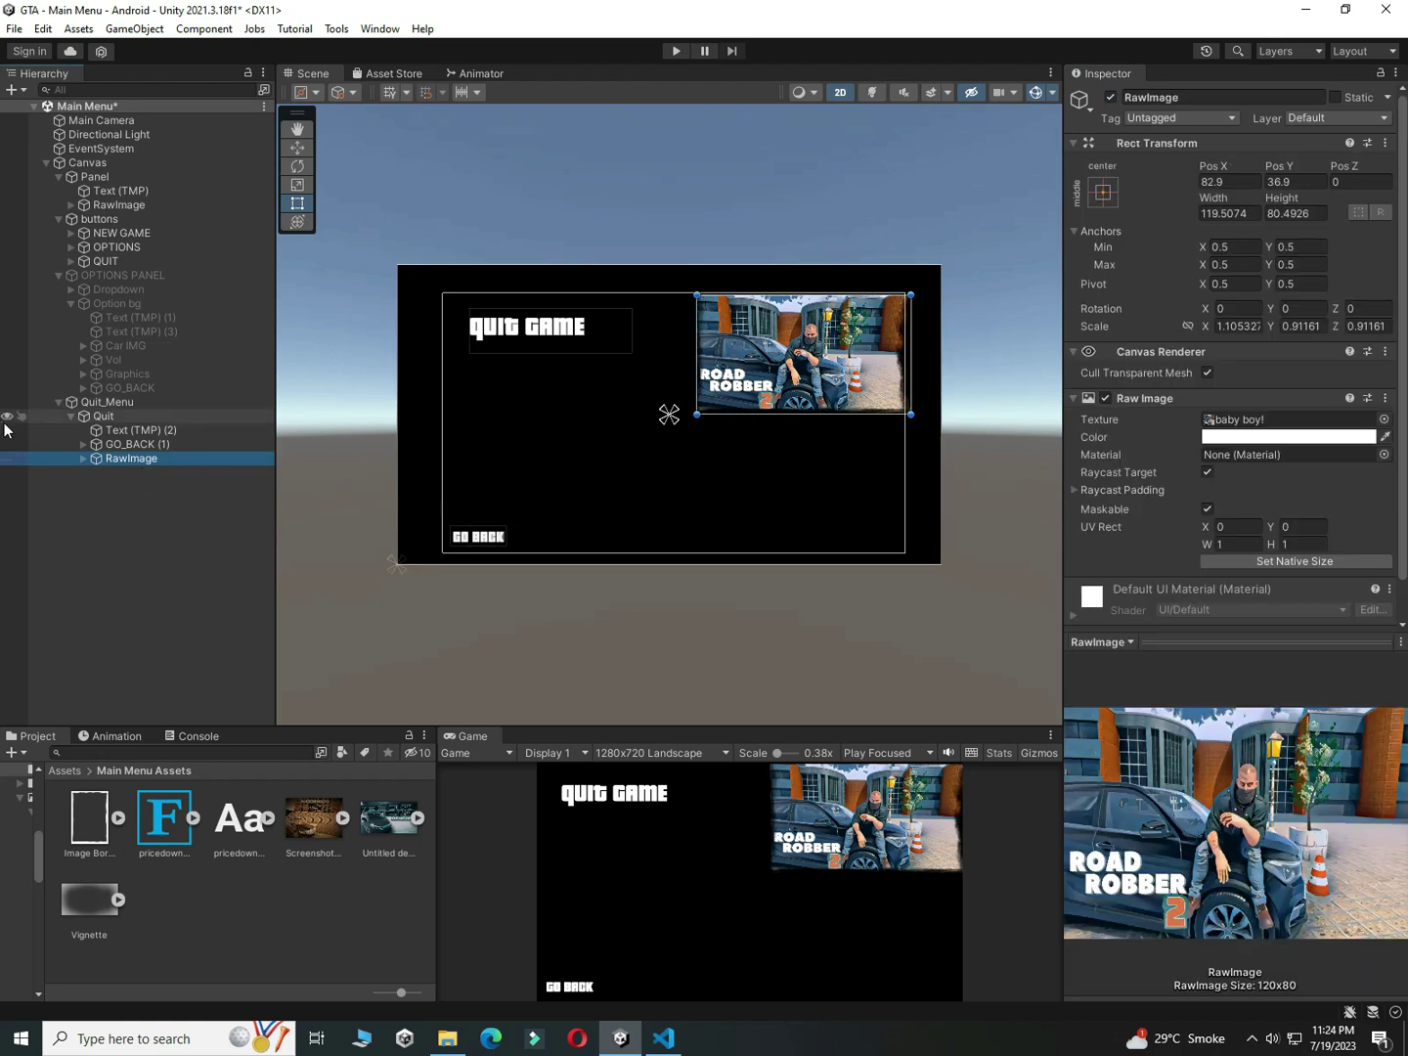
pyautogui.click(163, 445)
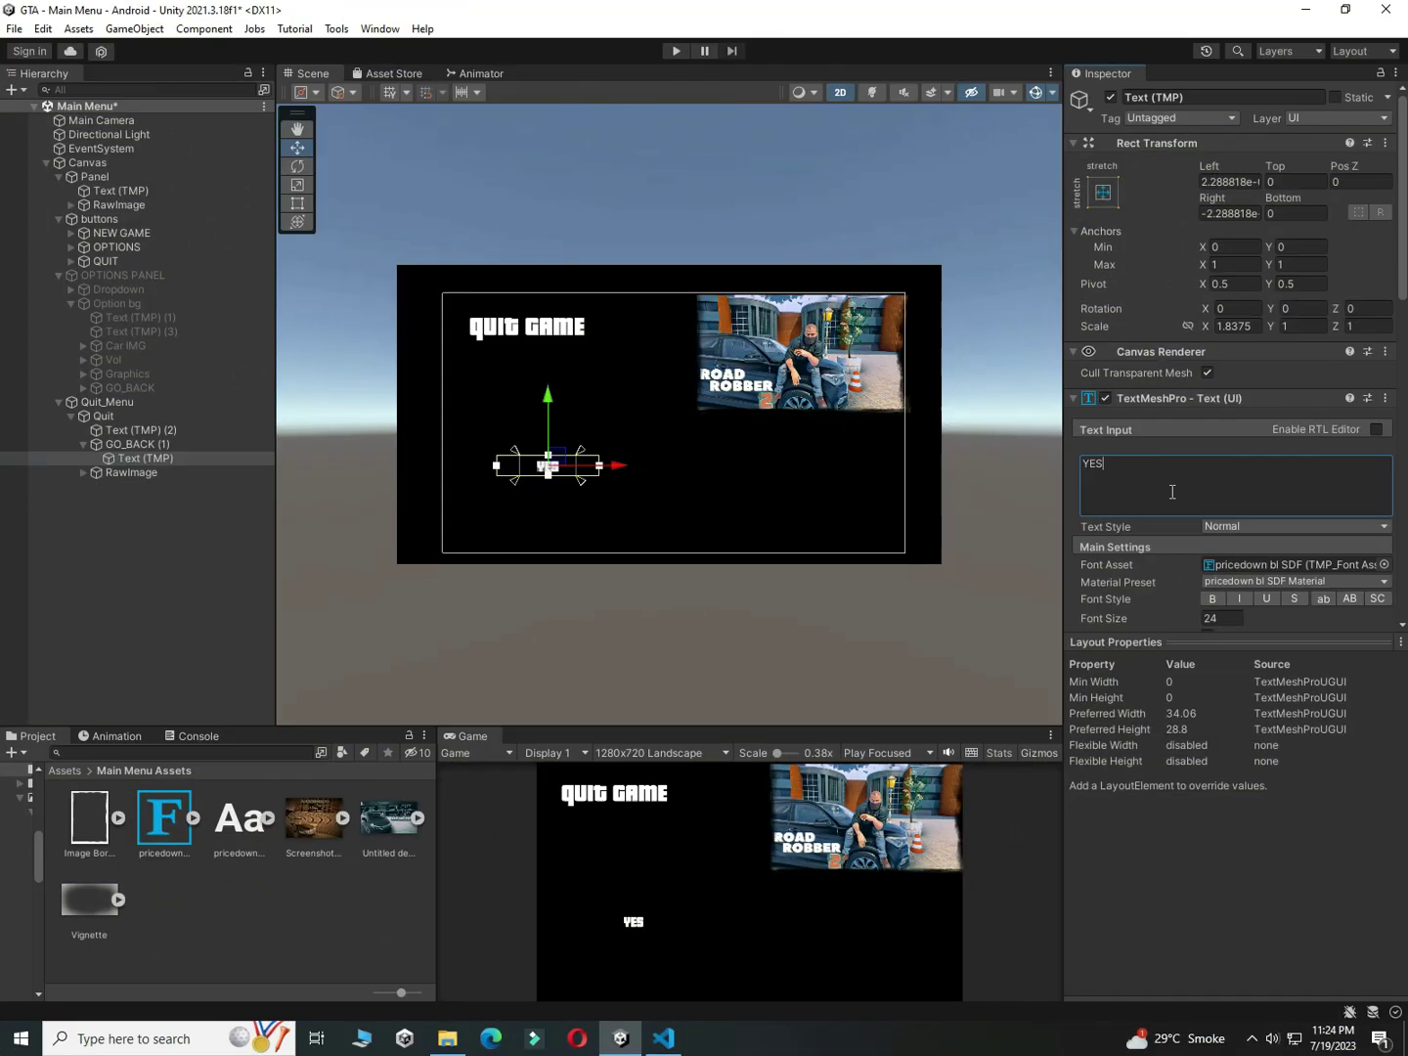
pyautogui.click(136, 444)
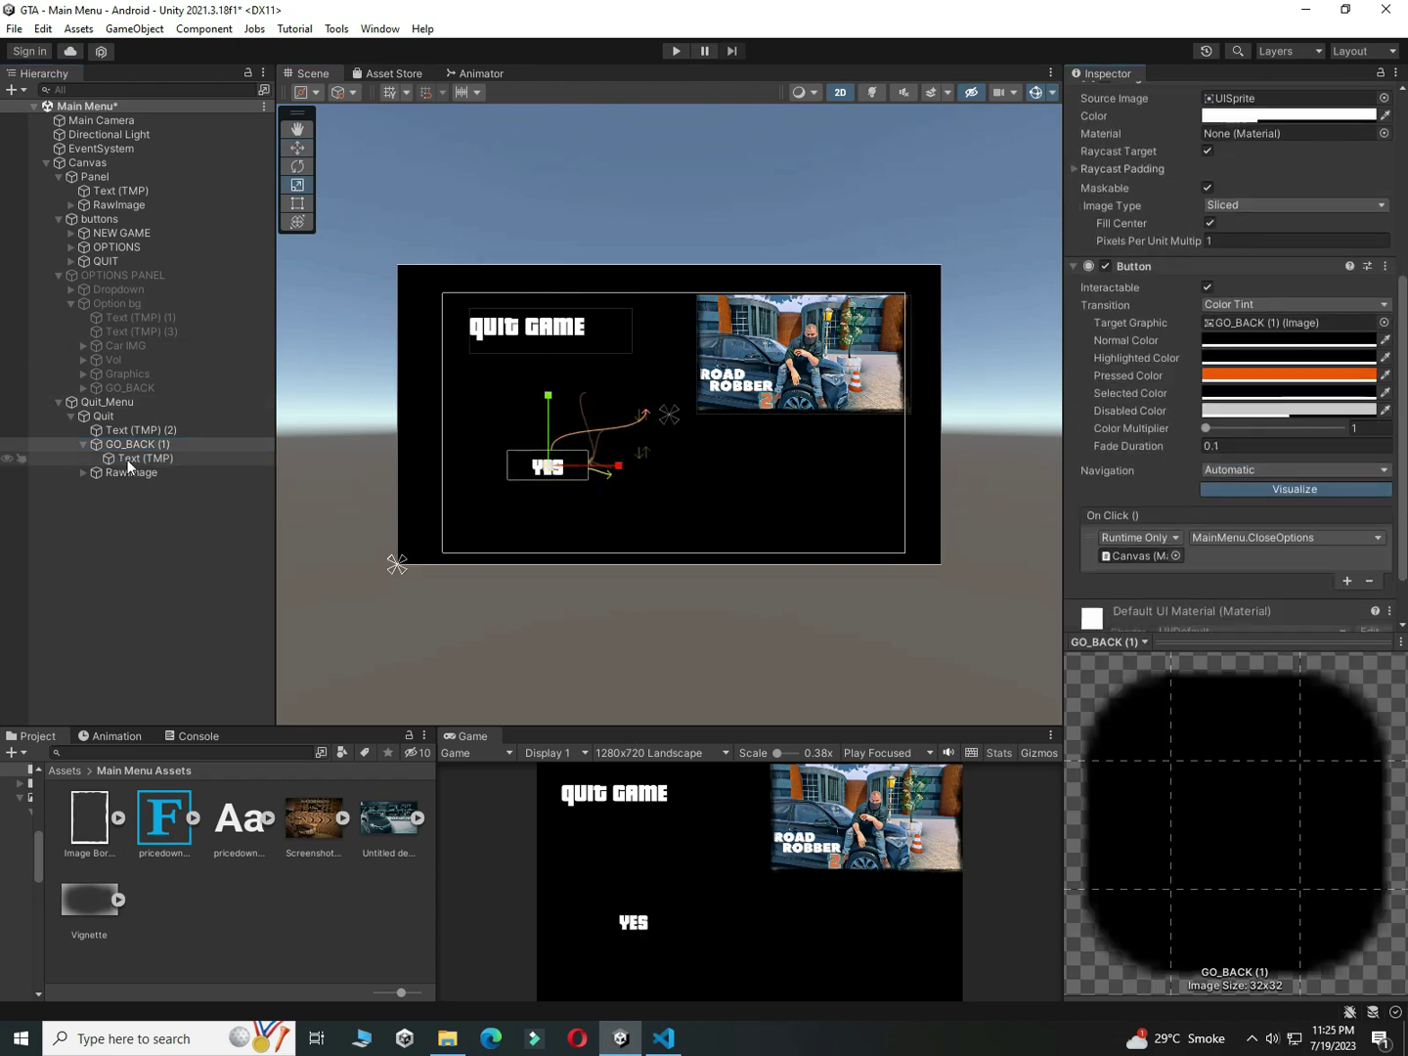
pyautogui.click(140, 458)
# Step: Move the YES button further up and to the right within the quit menu and save the scene
pyautogui.click(141, 444)
pyautogui.press('w')
pyautogui.moveTo(547, 396); pyautogui.dragTo(549, 374)
pyautogui.moveTo(621, 443); pyautogui.dragTo(738, 444)
pyautogui.hotkey('ctrl', 's')
# Step: Duplicate the YES button and stack the copy directly below it at about X 130.2, Y 64.8, with the original at Y 91.3
pyautogui.click(146, 445)
pyautogui.hotkey('ctrl', 'd')
pyautogui.click(137, 445)
pyautogui.moveTo(618, 444); pyautogui.dragTo(682, 444)
pyautogui.click(131, 472)
pyautogui.click(136, 444)
pyautogui.moveTo(605, 375); pyautogui.dragTo(606, 346)
pyautogui.click(137, 486)
pyautogui.moveTo(699, 448); pyautogui.dragTo(642, 448)
pyautogui.moveTo(609, 373); pyautogui.dragTo(608, 386)
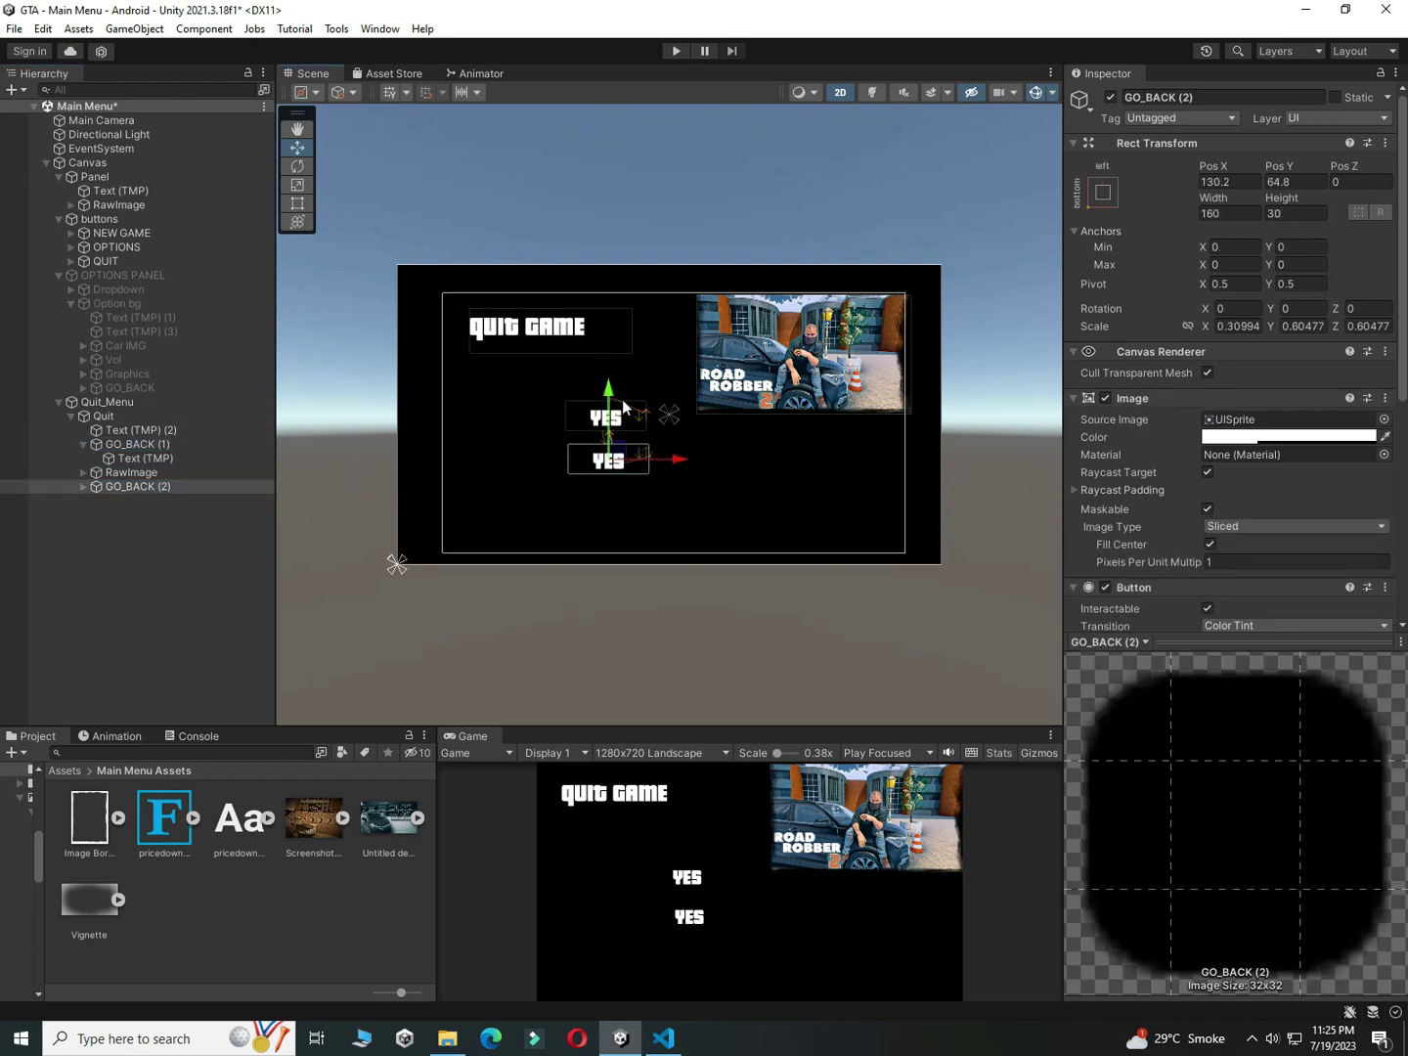
# Step: Set the label of the duplicated lower button, GO_BACK (2), to NO!
pyautogui.click(83, 487)
pyautogui.click(146, 501)
pyautogui.click(1159, 479)
pyautogui.write('NO!')
# Step: Enlarge the YES button to a Y scale of about 0.80 and the NO! button to about 0.65, and save the scene
pyautogui.click(131, 472)
pyautogui.click(136, 445)
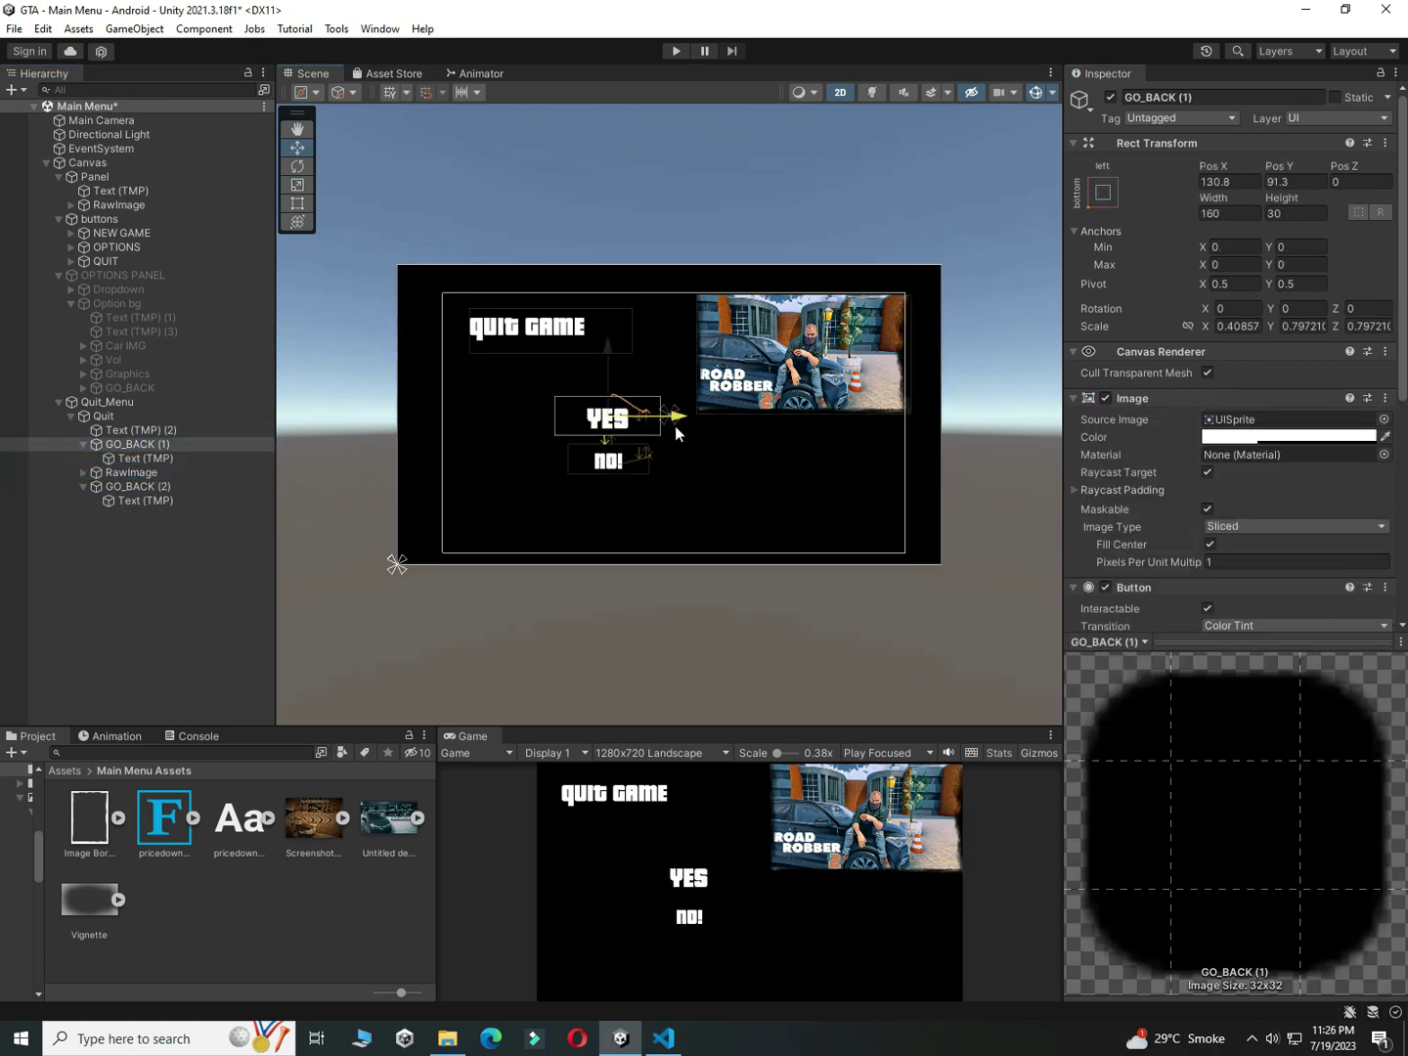
pyautogui.click(146, 499)
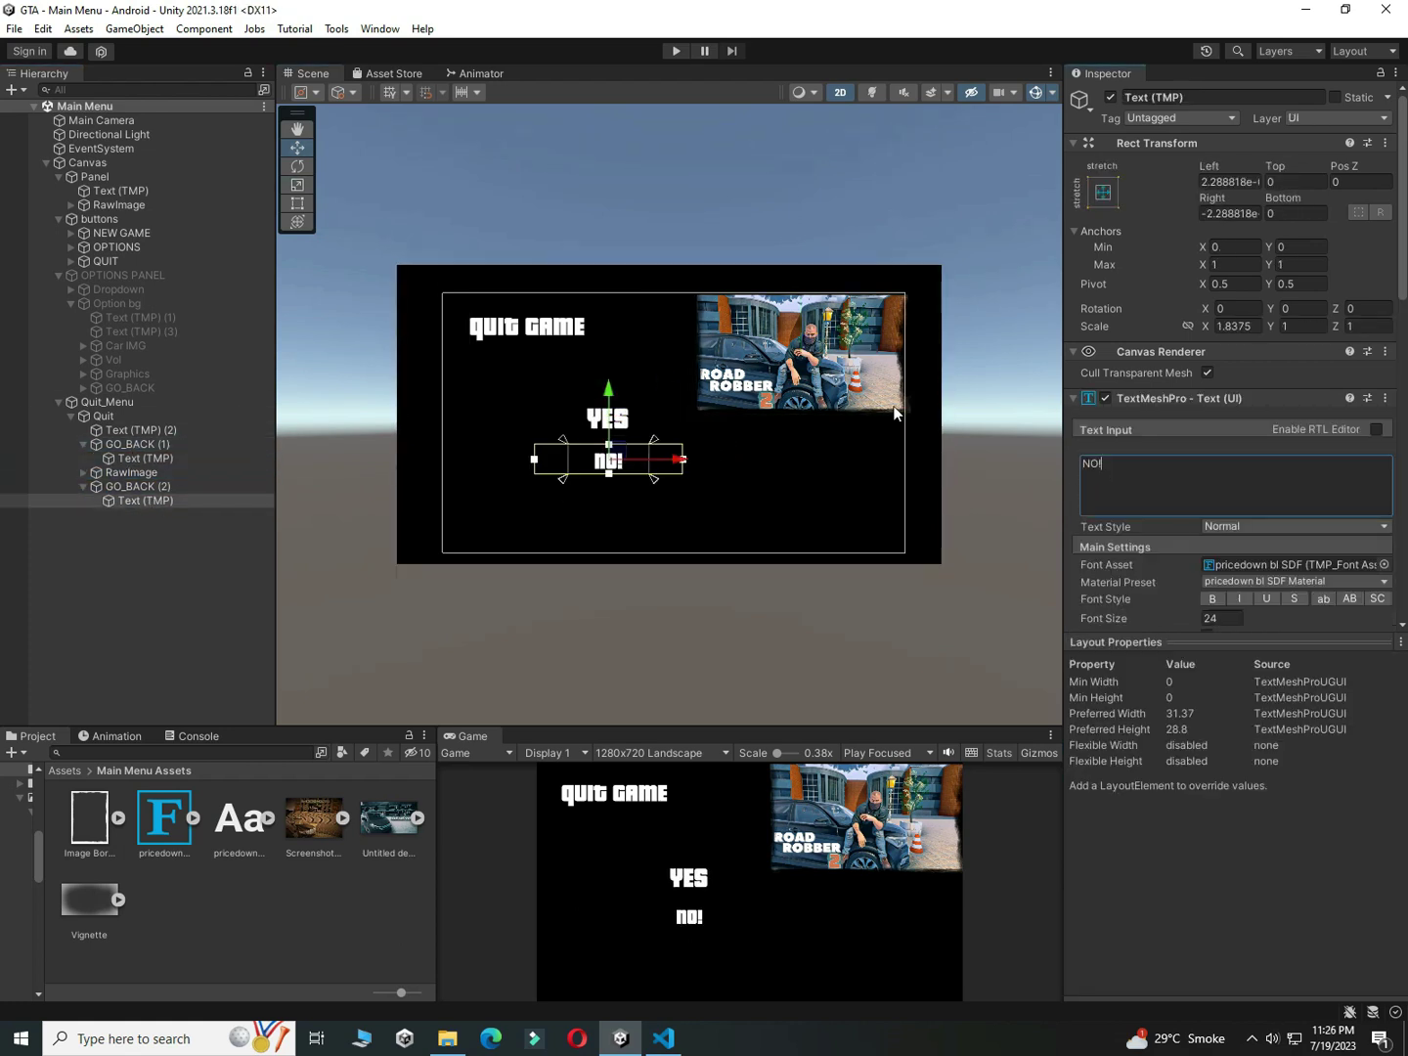
pyautogui.click(147, 487)
pyautogui.press('r')
pyautogui.moveTo(617, 472); pyautogui.dragTo(624, 476)
pyautogui.hotkey('ctrl', 's')
# Step: Switch to Visual Studio Code and declare a public void QuitGame() method below CloseOptions in MainMenu.cs
pyautogui.hotkey('alt', 'Tab')
pyautogui.press('Return')
pyautogui.press('Return')
pyautogui.press('Return')
pyautogui.write('pub')
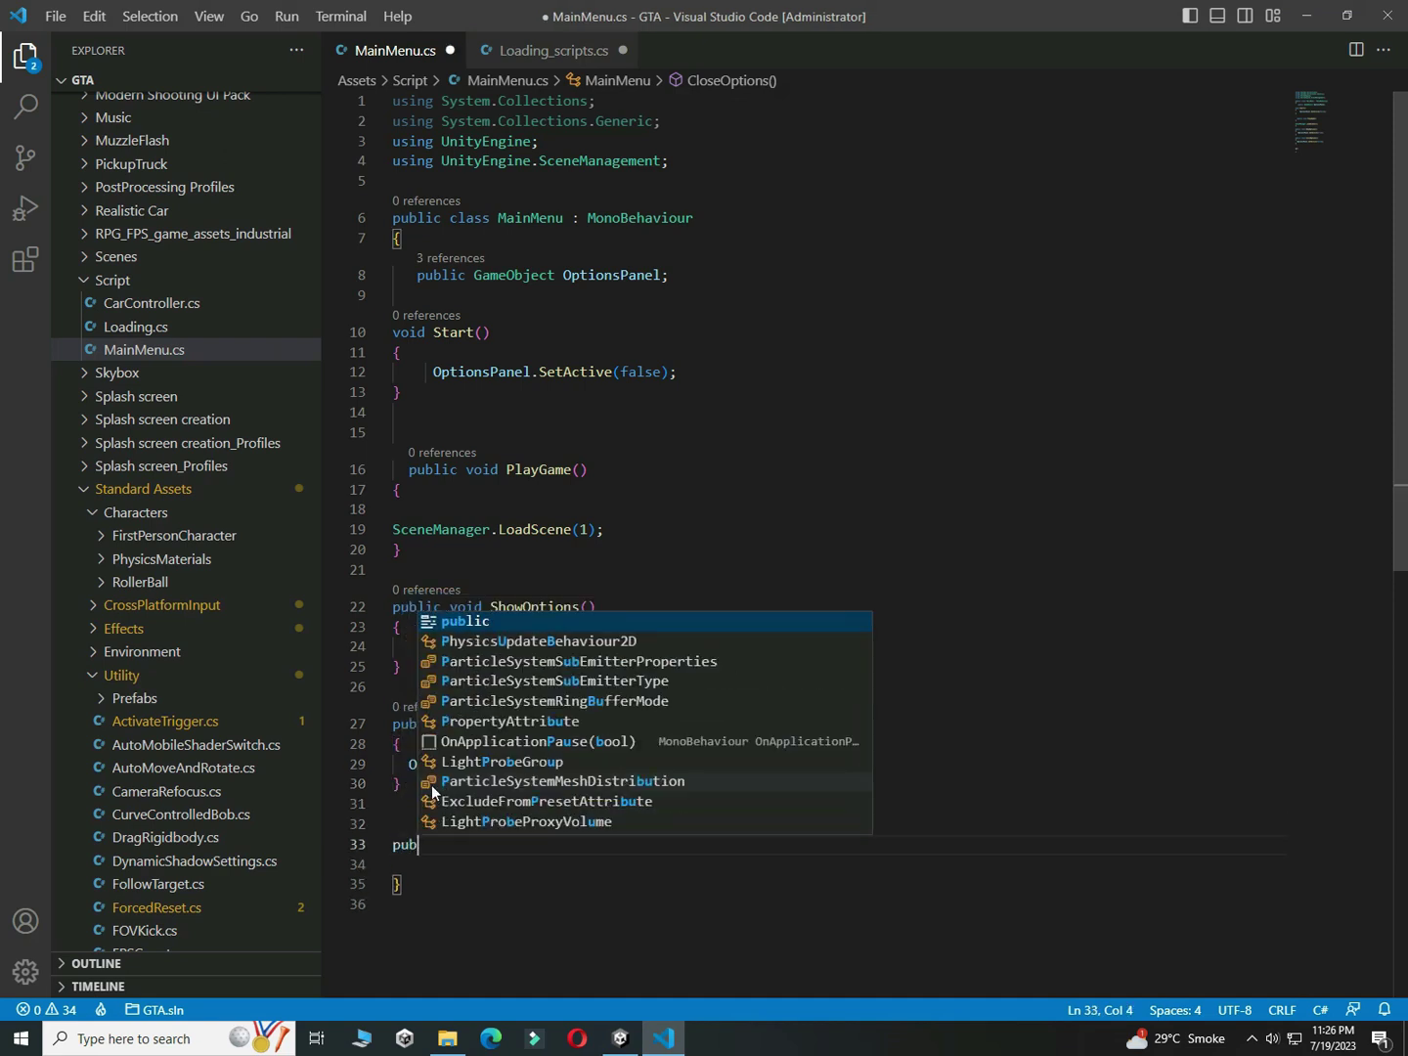
pyautogui.write('lic void ')
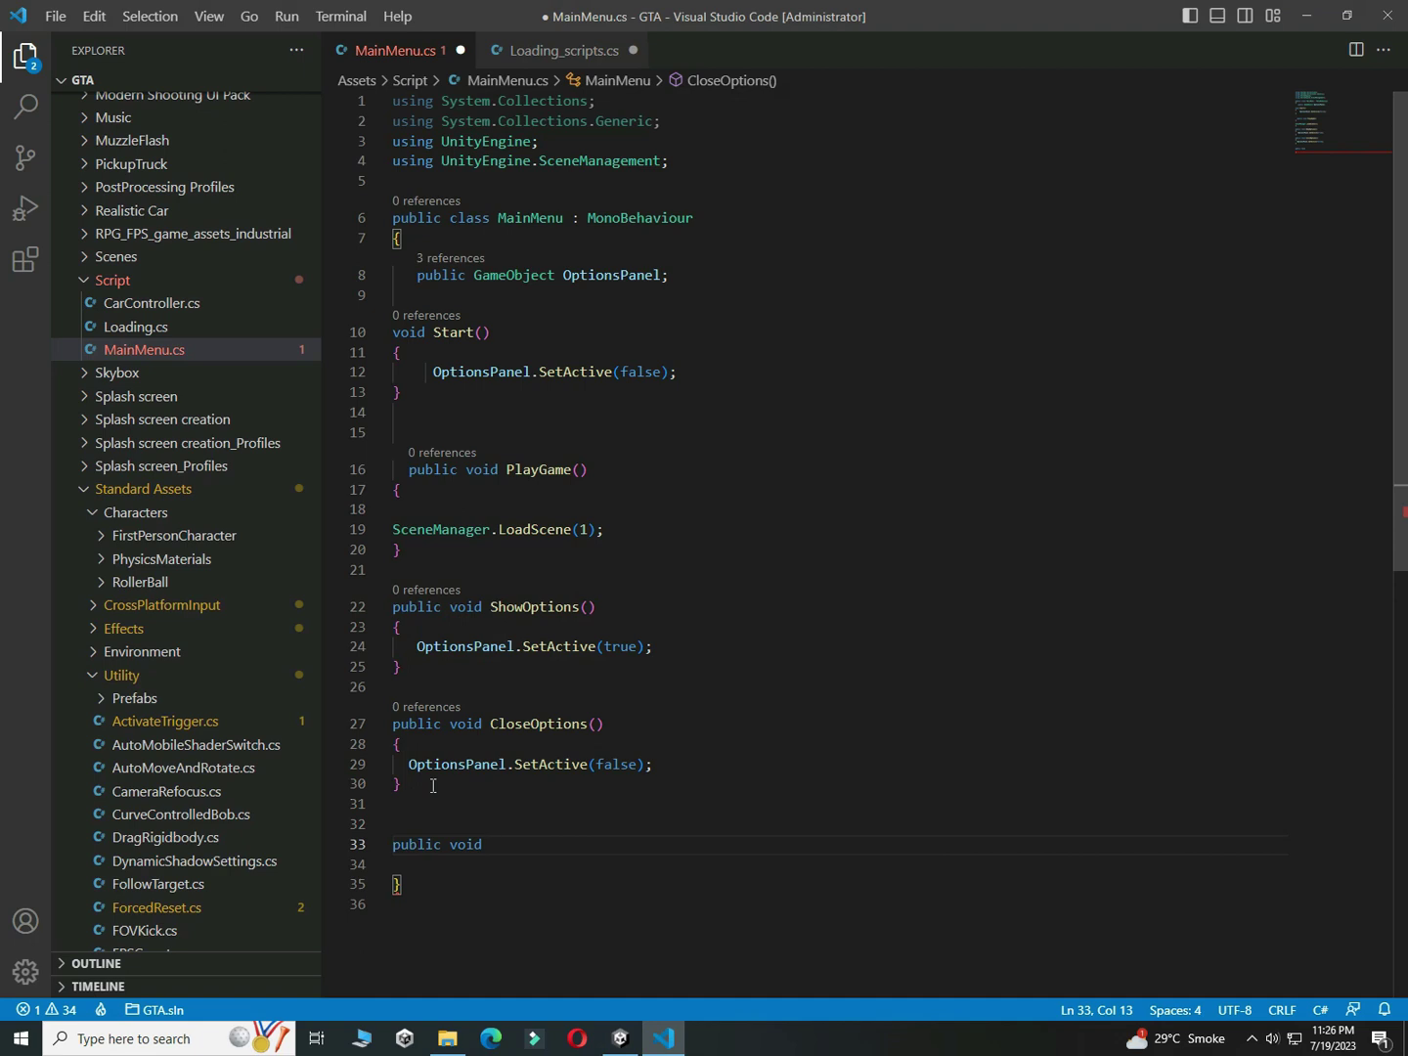
pyautogui.write('QUi')
pyautogui.press('BackSpace')
pyautogui.press('BackSpace')
pyautogui.write('uitGame')
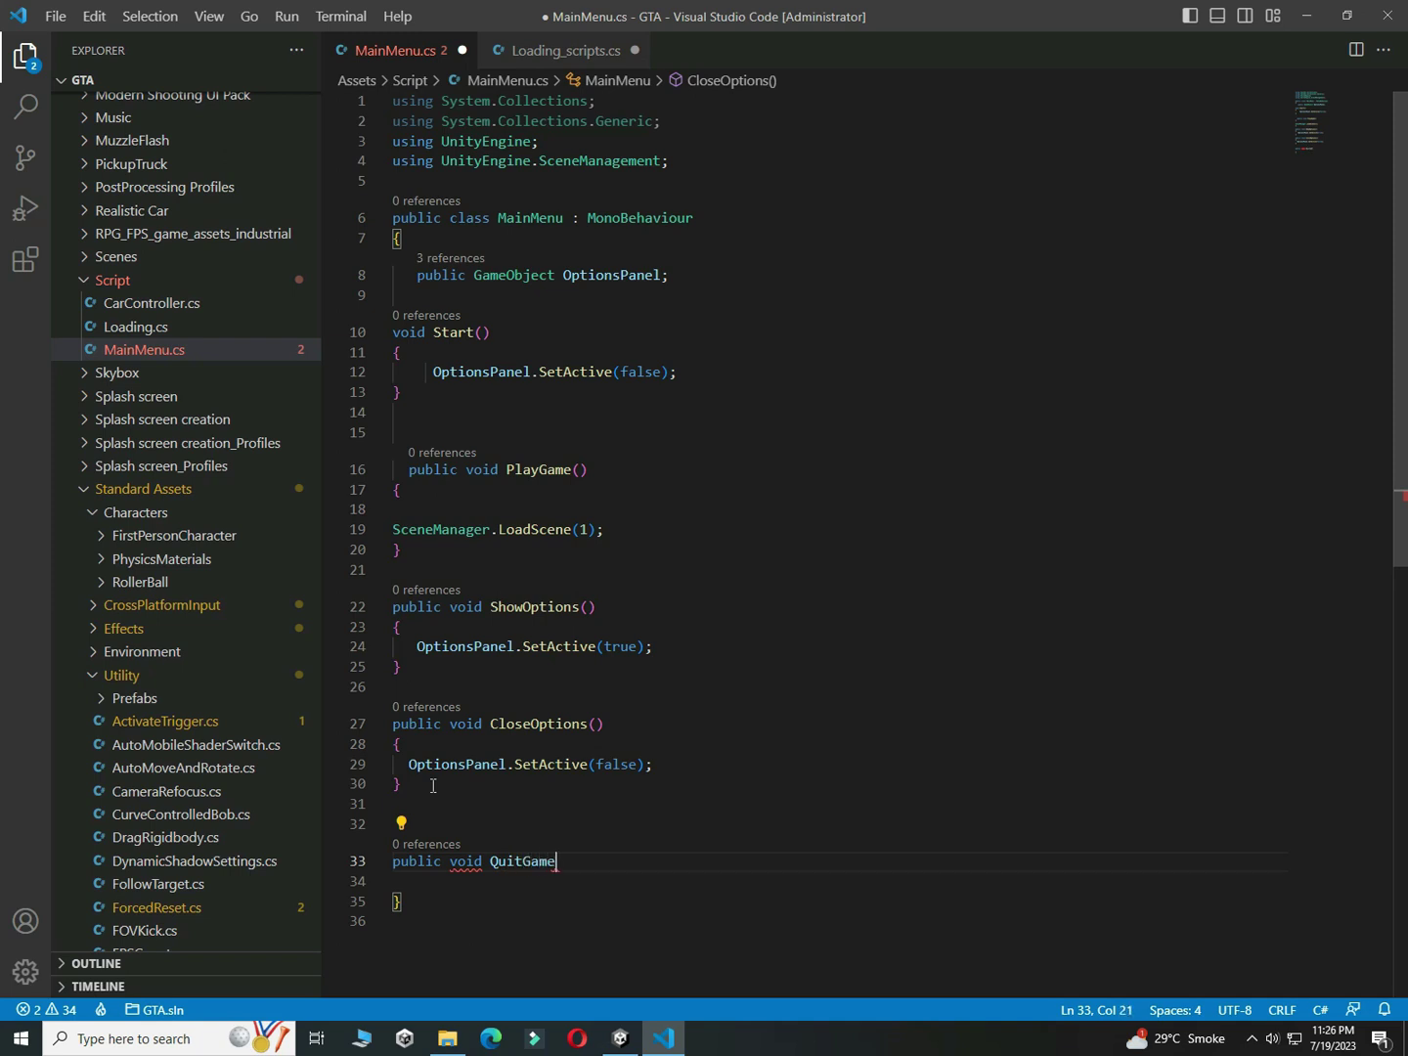
pyautogui.write('()')
pyautogui.press('Return')
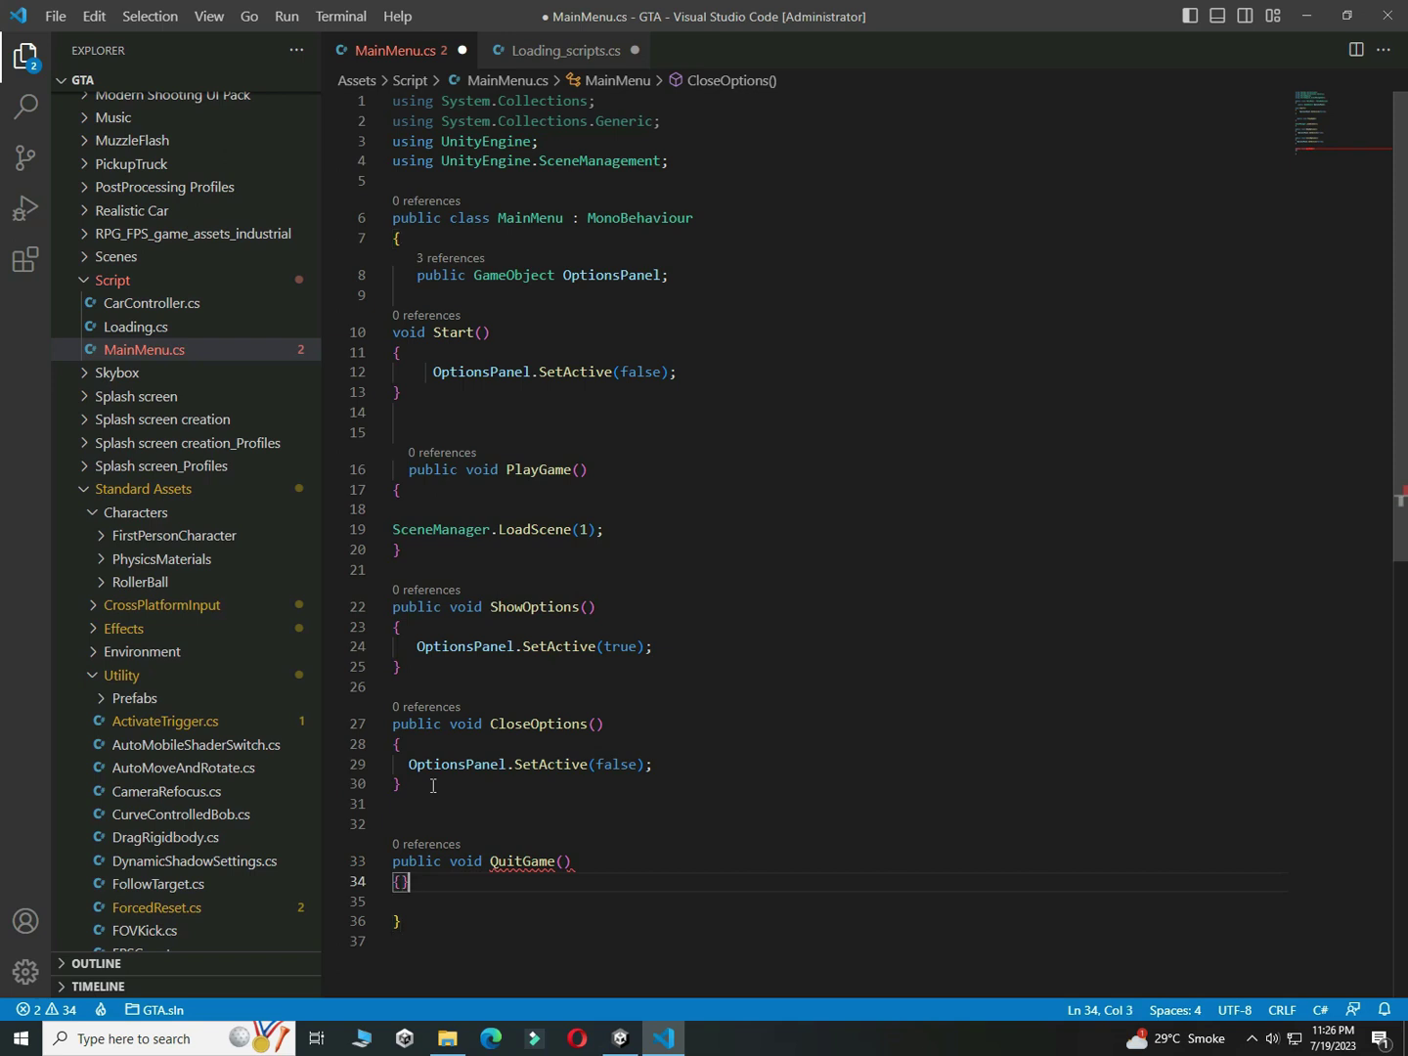
# Step: Call Application.Quit(); inside the QuitGame method and save the script
pyautogui.press('Left')
pyautogui.write('Application.Q')
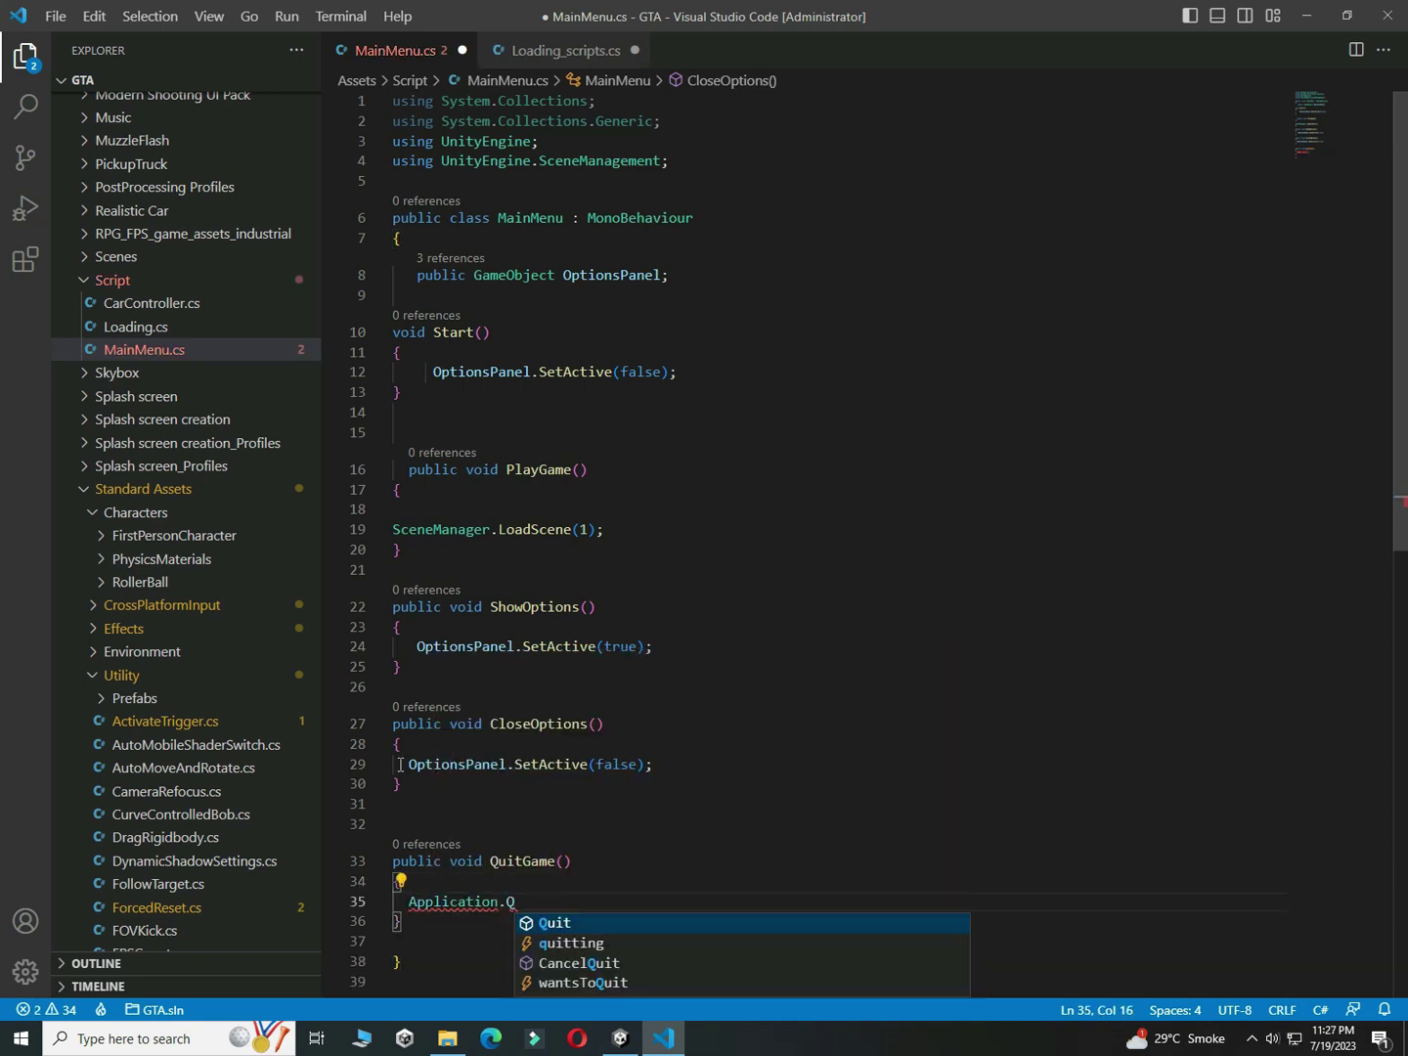
pyautogui.press('Tab')
pyautogui.write('();')
pyautogui.hotkey('ctrl', 's')
# Step: Switch back to Unity and rename GO_BACK (1) as Yes and GO_BACK (2) as No
pyautogui.moveTo(621, 1035)
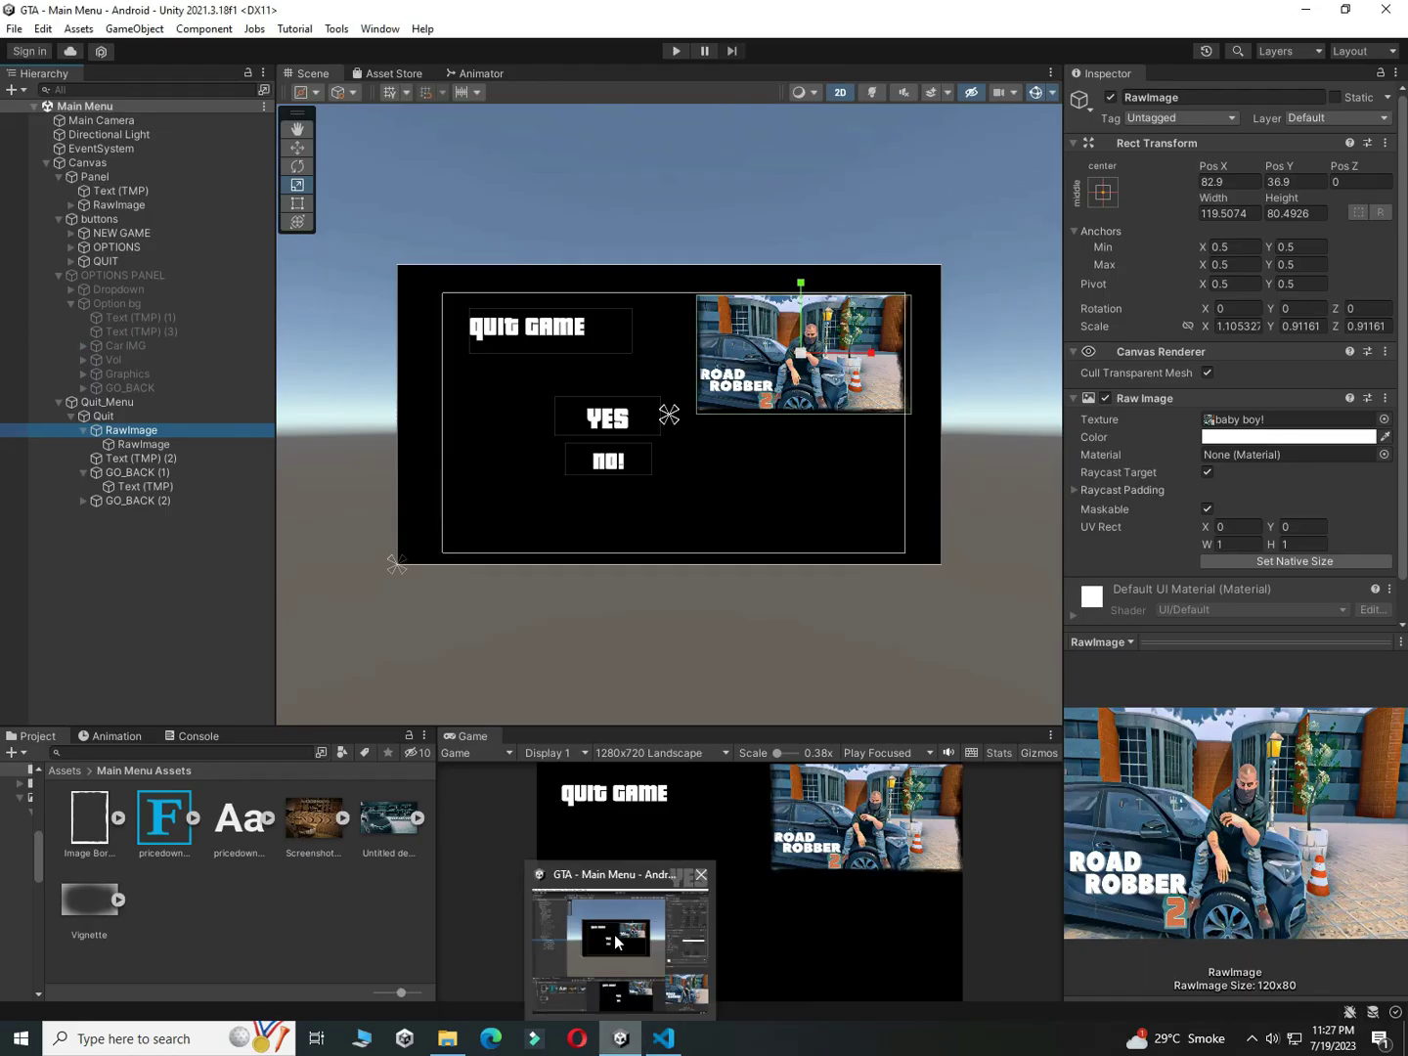
pyautogui.click(613, 934)
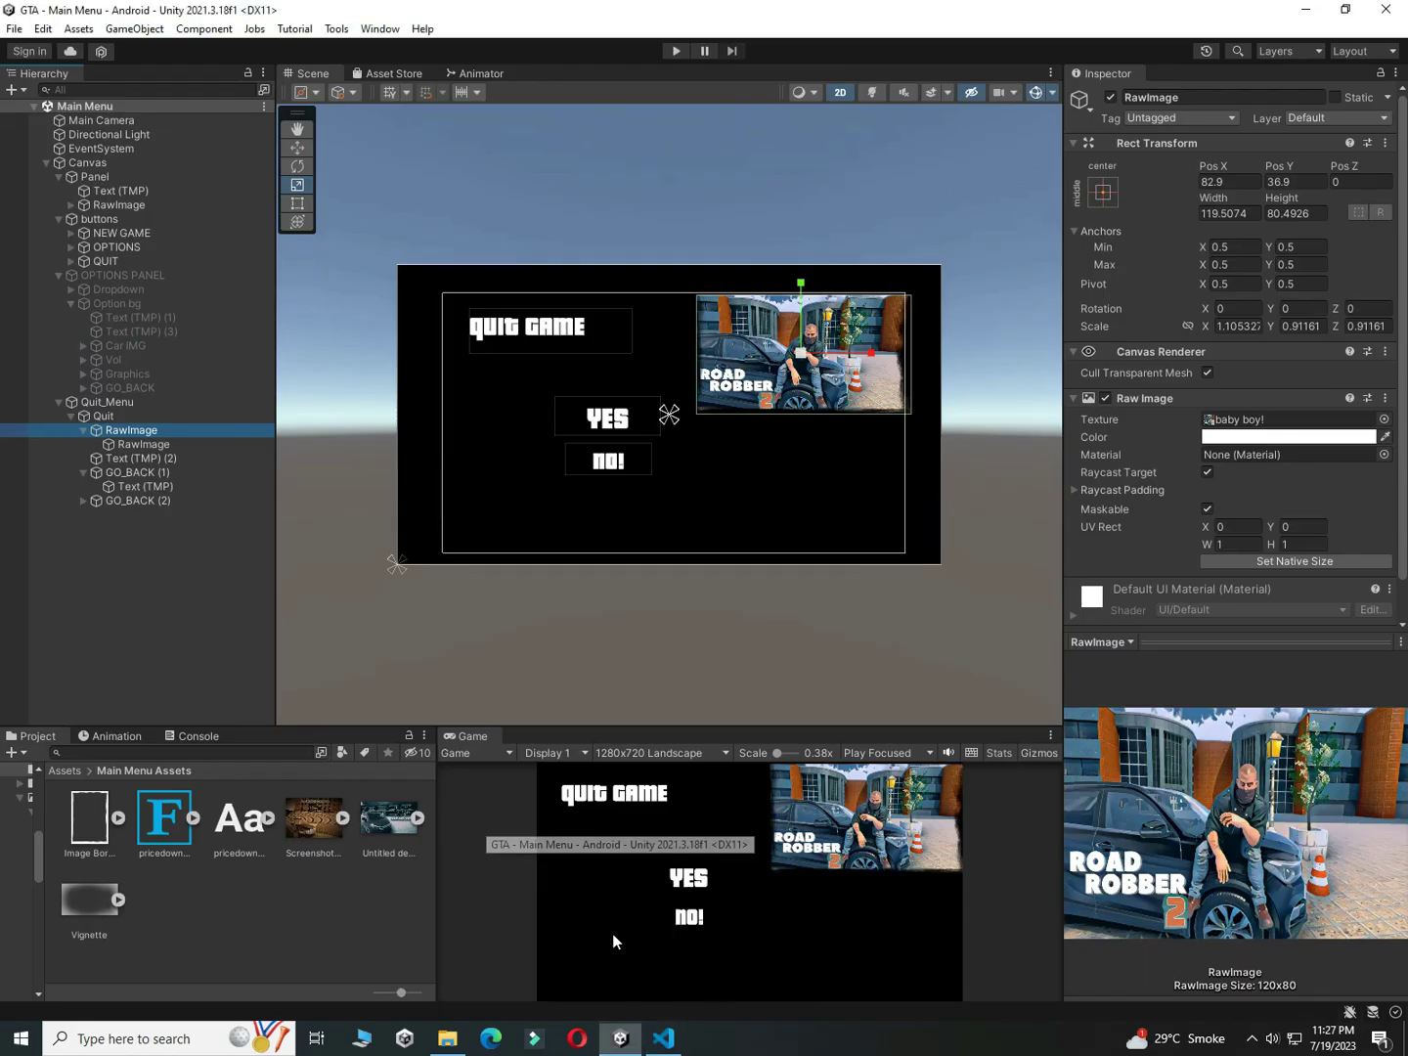
pyautogui.click(131, 455)
pyautogui.click(131, 466)
pyautogui.click(131, 467)
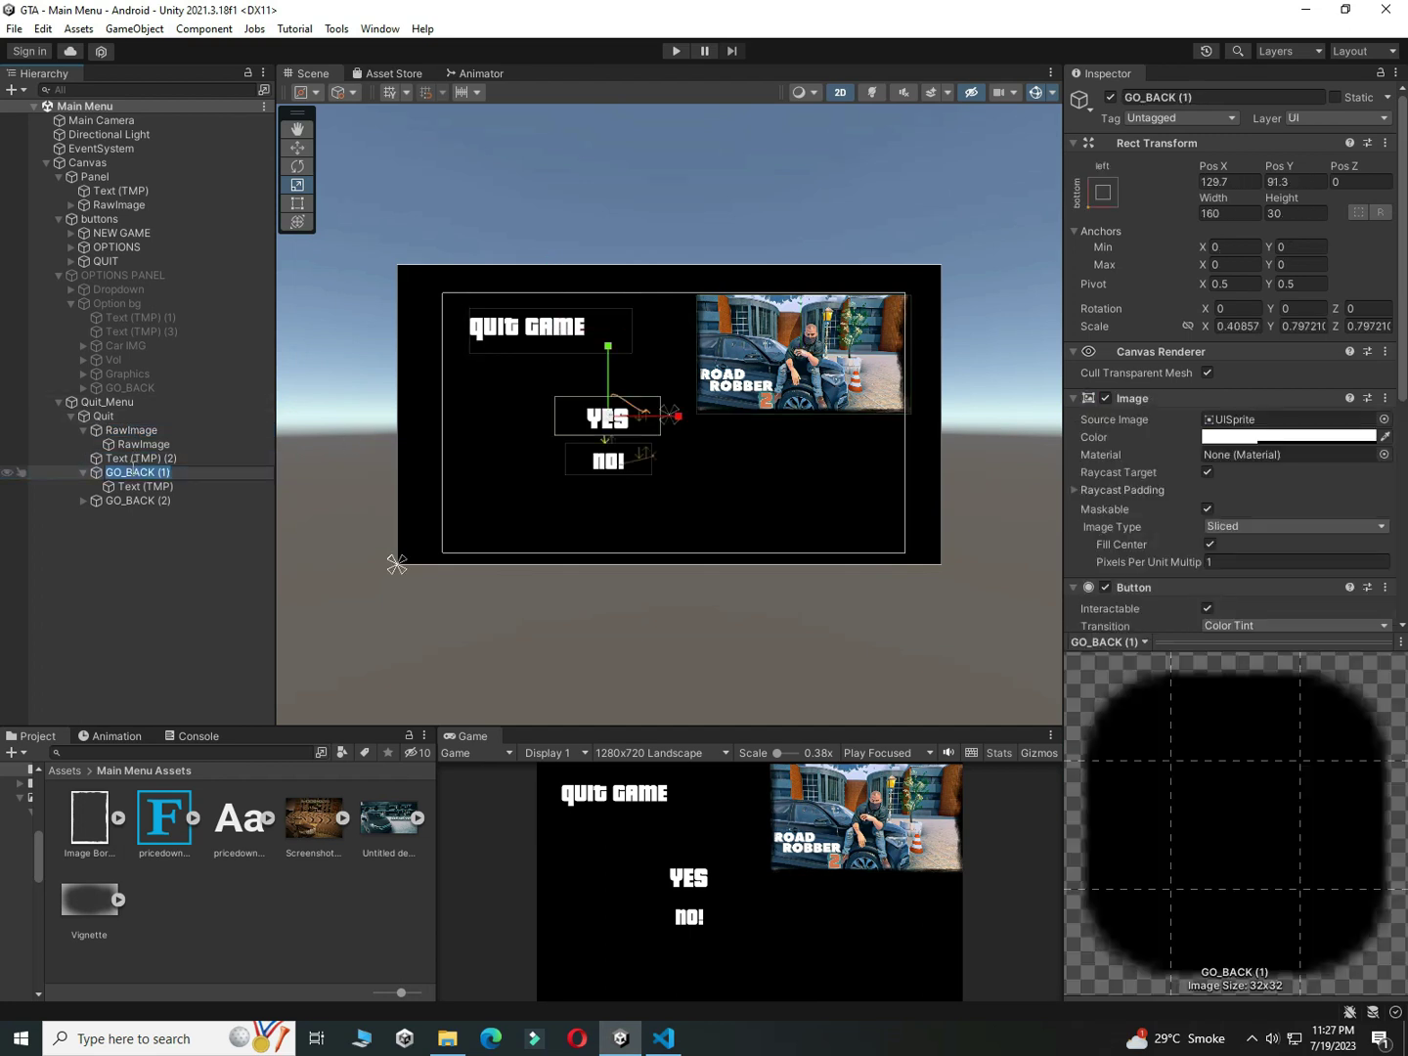
pyautogui.press('Return')
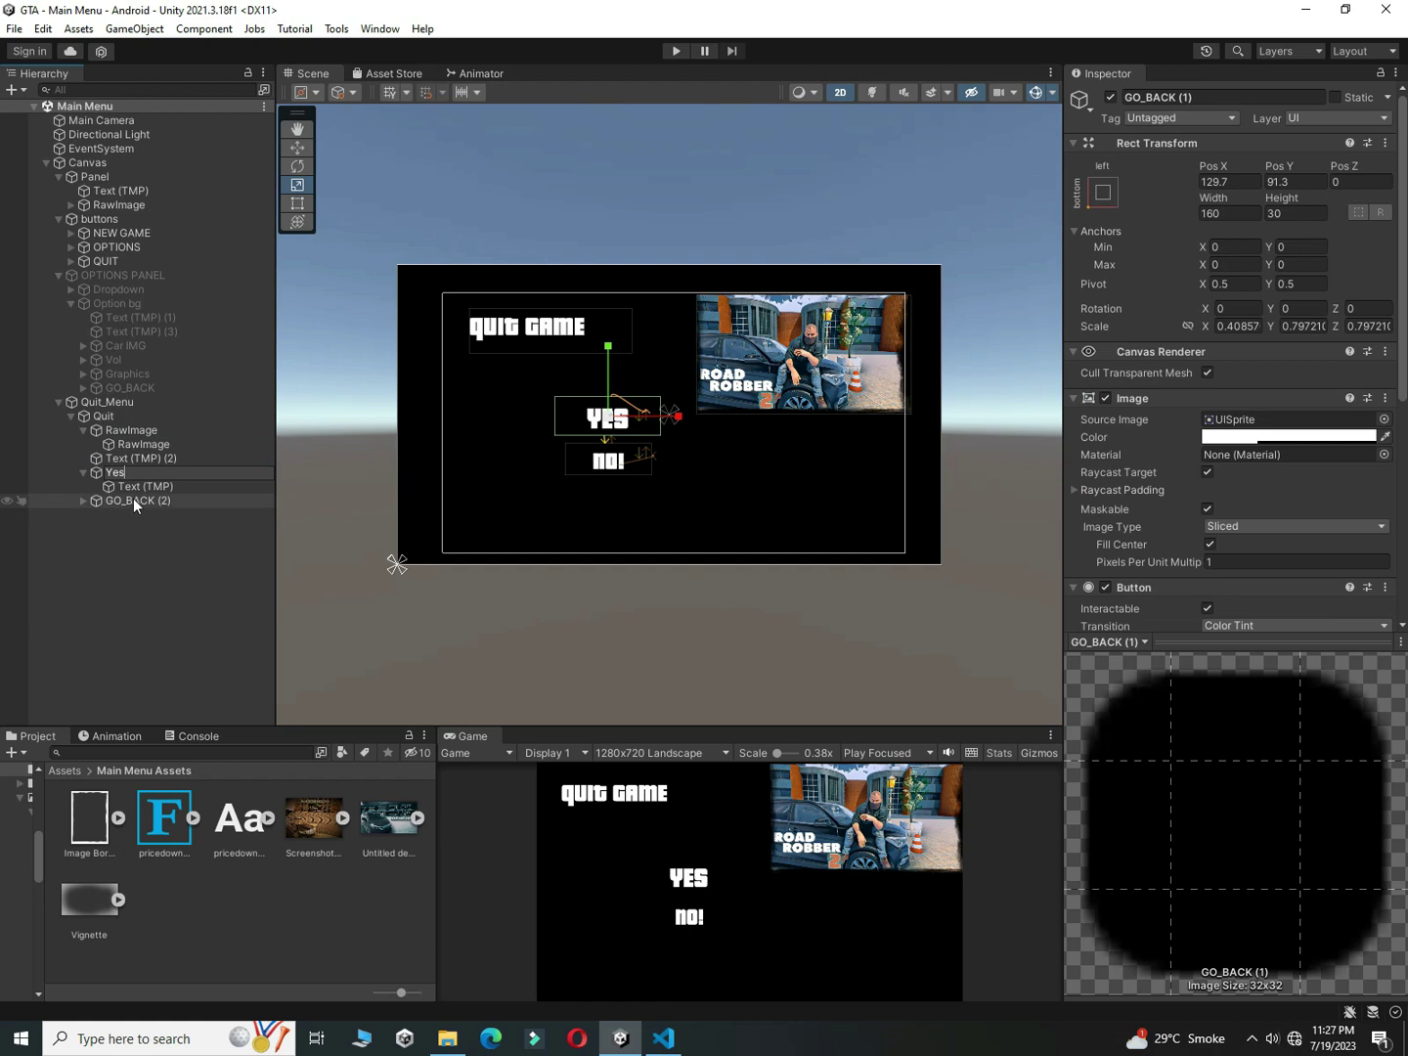
pyautogui.click(133, 499)
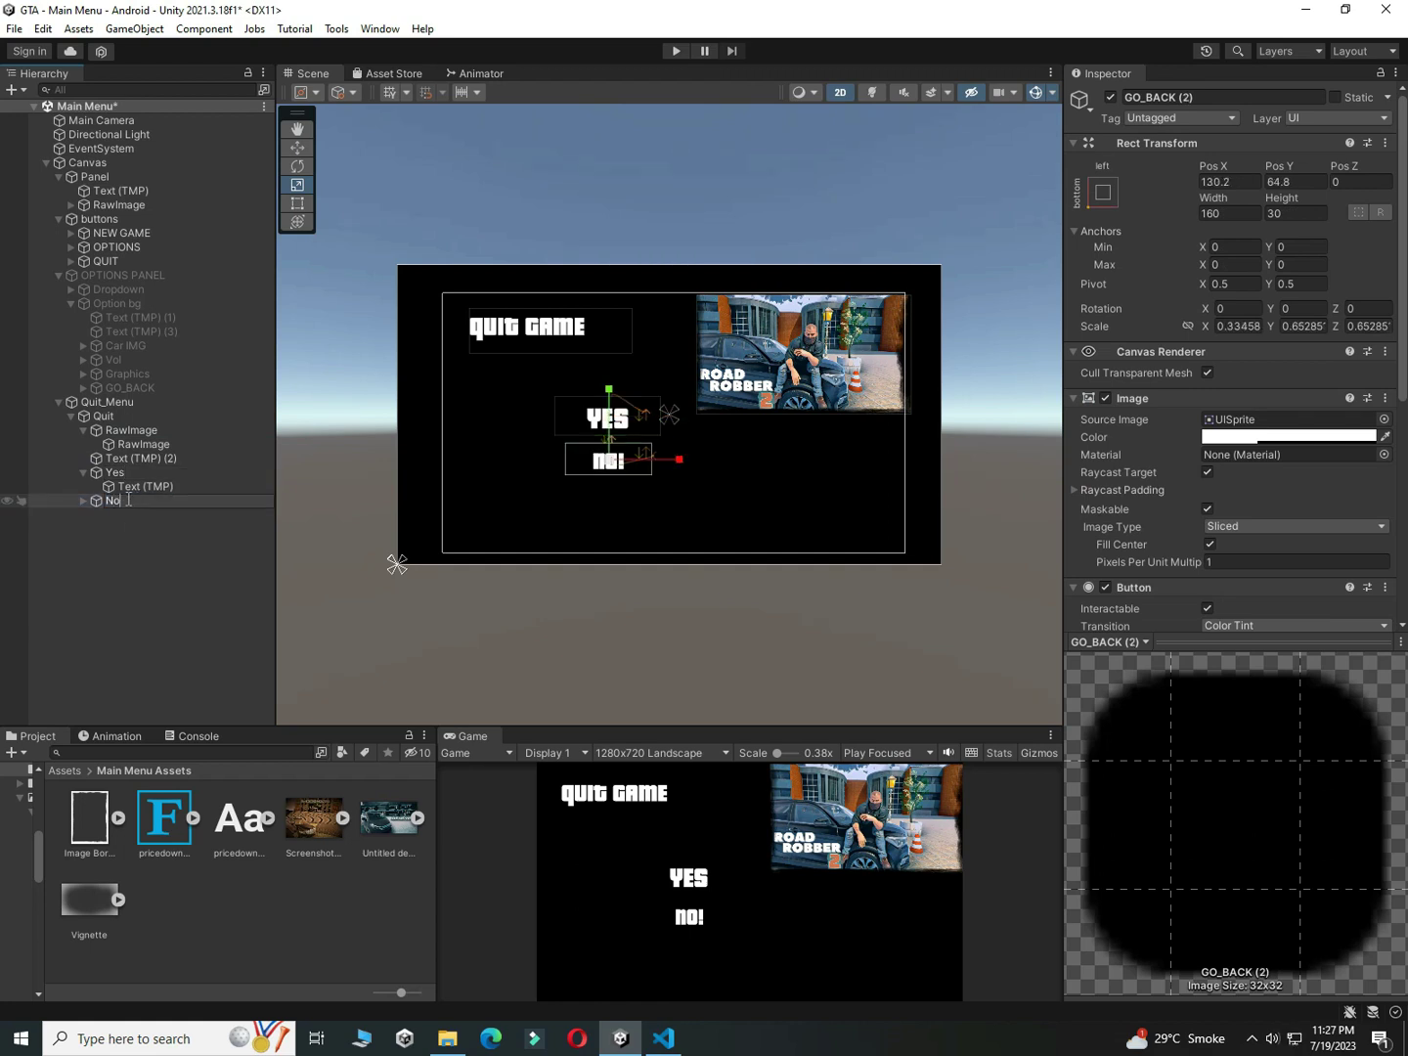
pyautogui.press('Return')
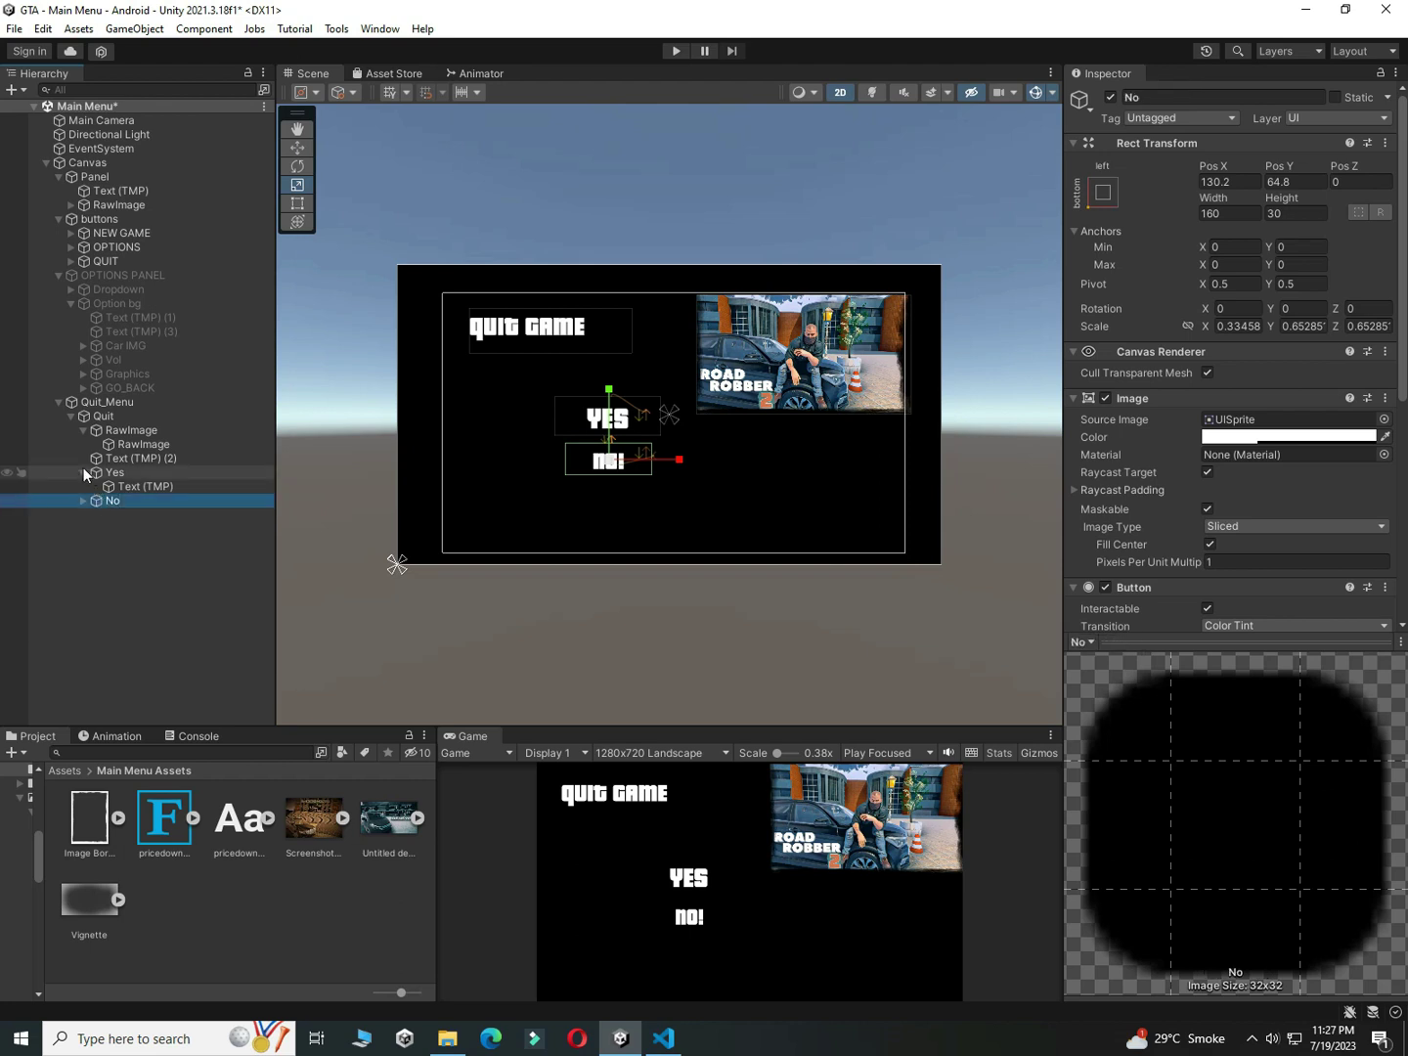
# Step: Set the On Click event of both the Yes and No buttons to MainMenu.QuitGame on the Canvas object
pyautogui.click(83, 471)
pyautogui.keyDown('shift'); pyautogui.click(108, 474); pyautogui.keyUp('shift')
pyautogui.scroll(-3, 1232, 392)
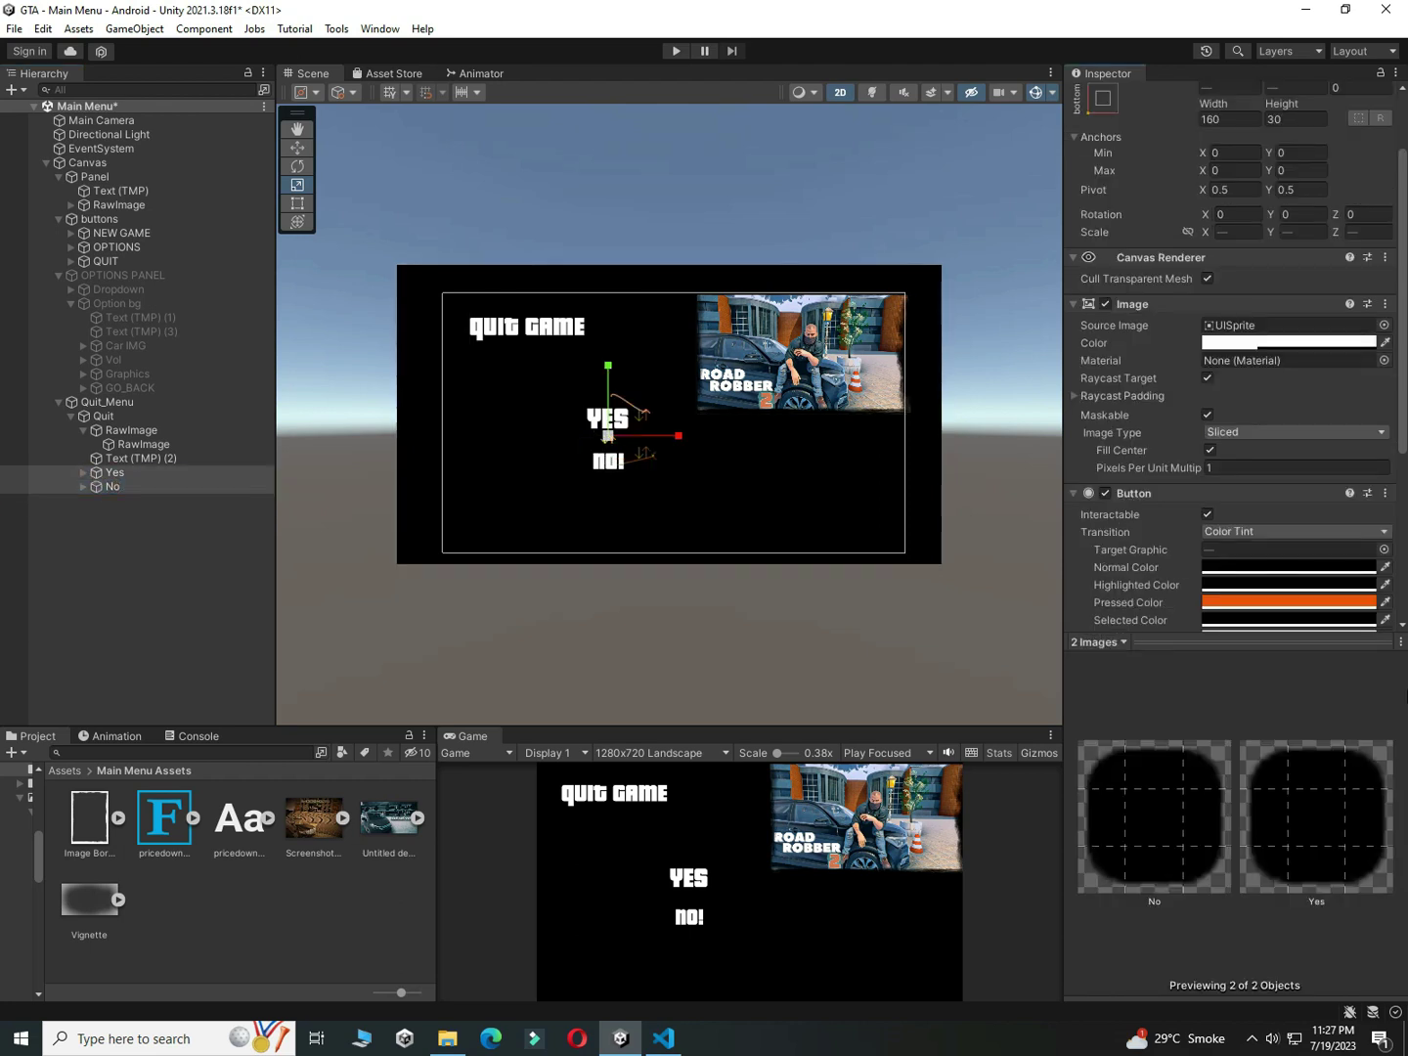
pyautogui.scroll(-3, 1232, 352)
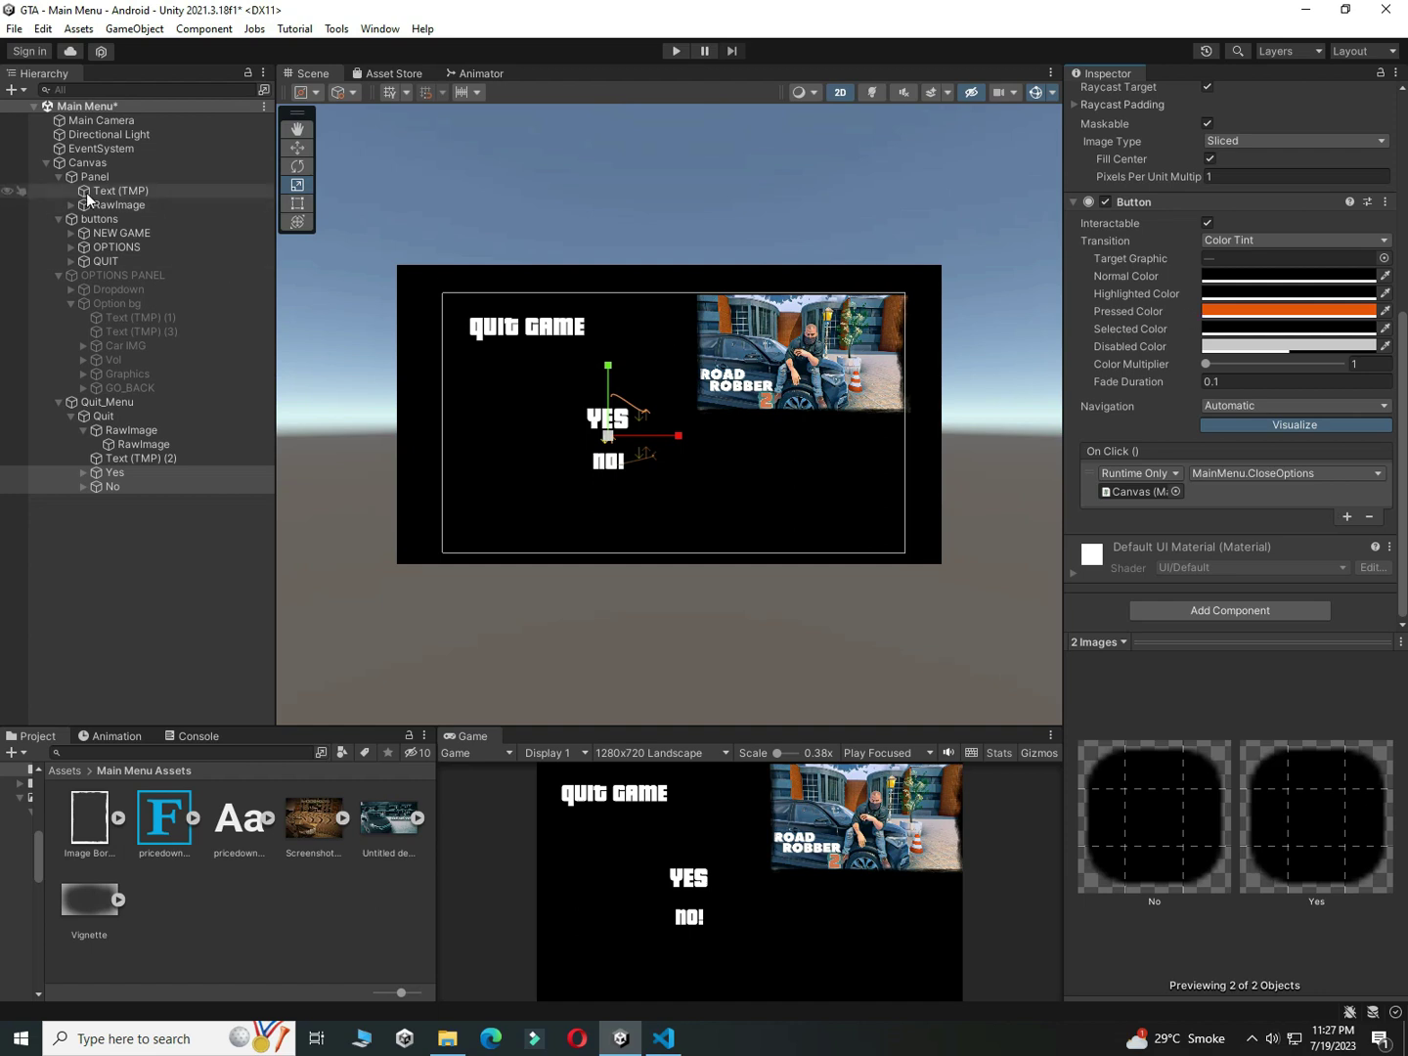
pyautogui.moveTo(88, 163); pyautogui.dragTo(1149, 495)
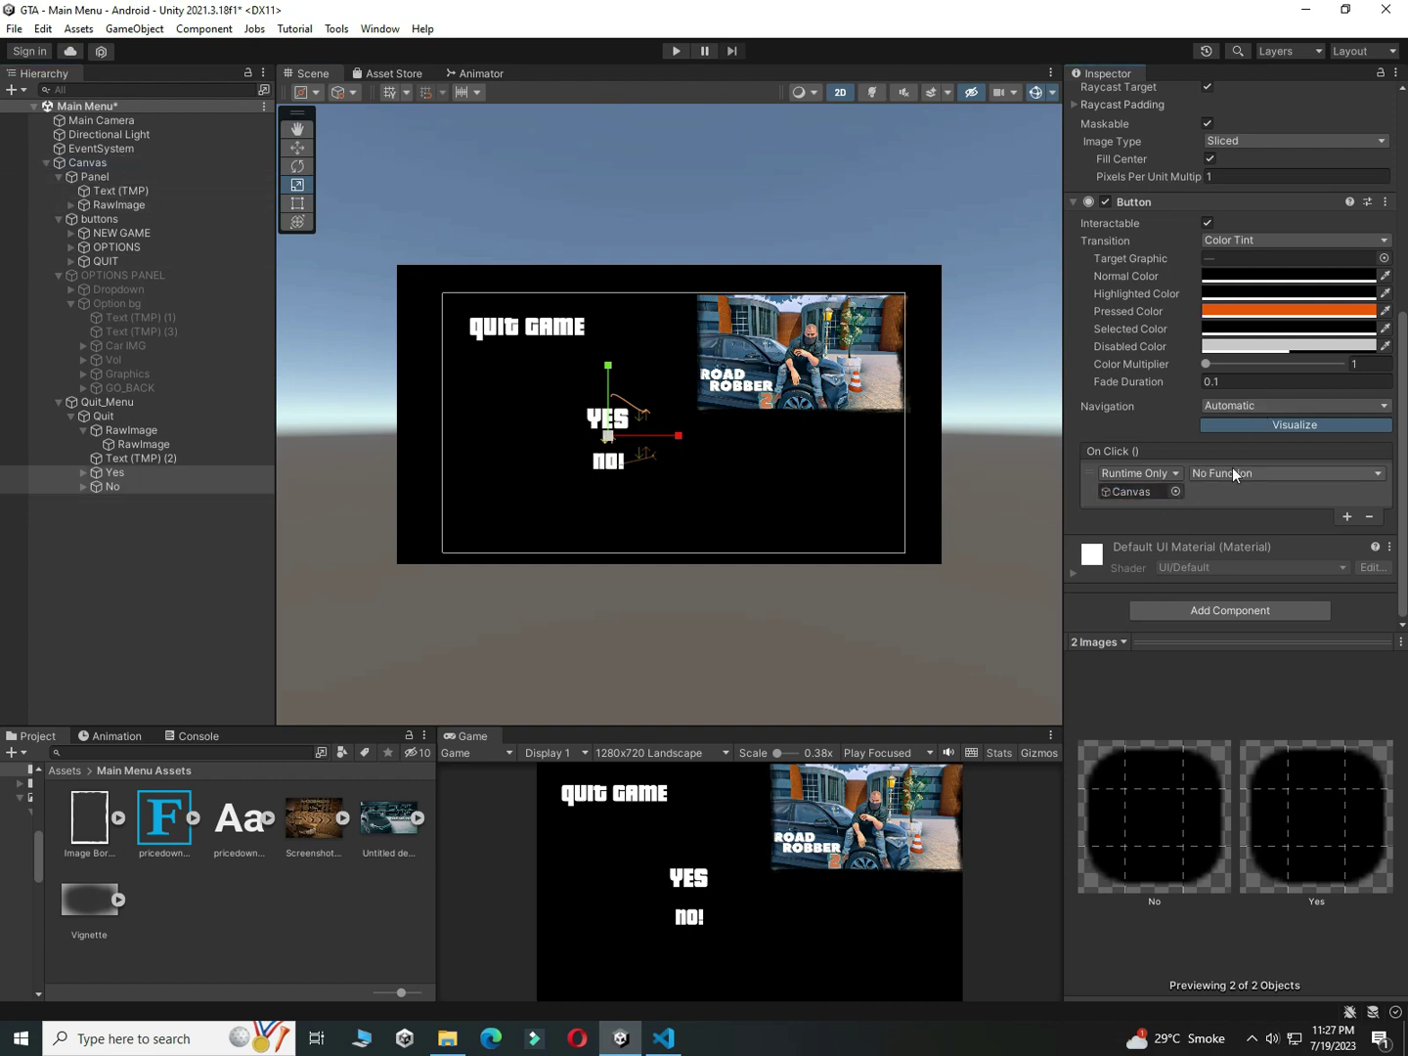
pyautogui.click(1237, 473)
pyautogui.moveTo(1255, 621)
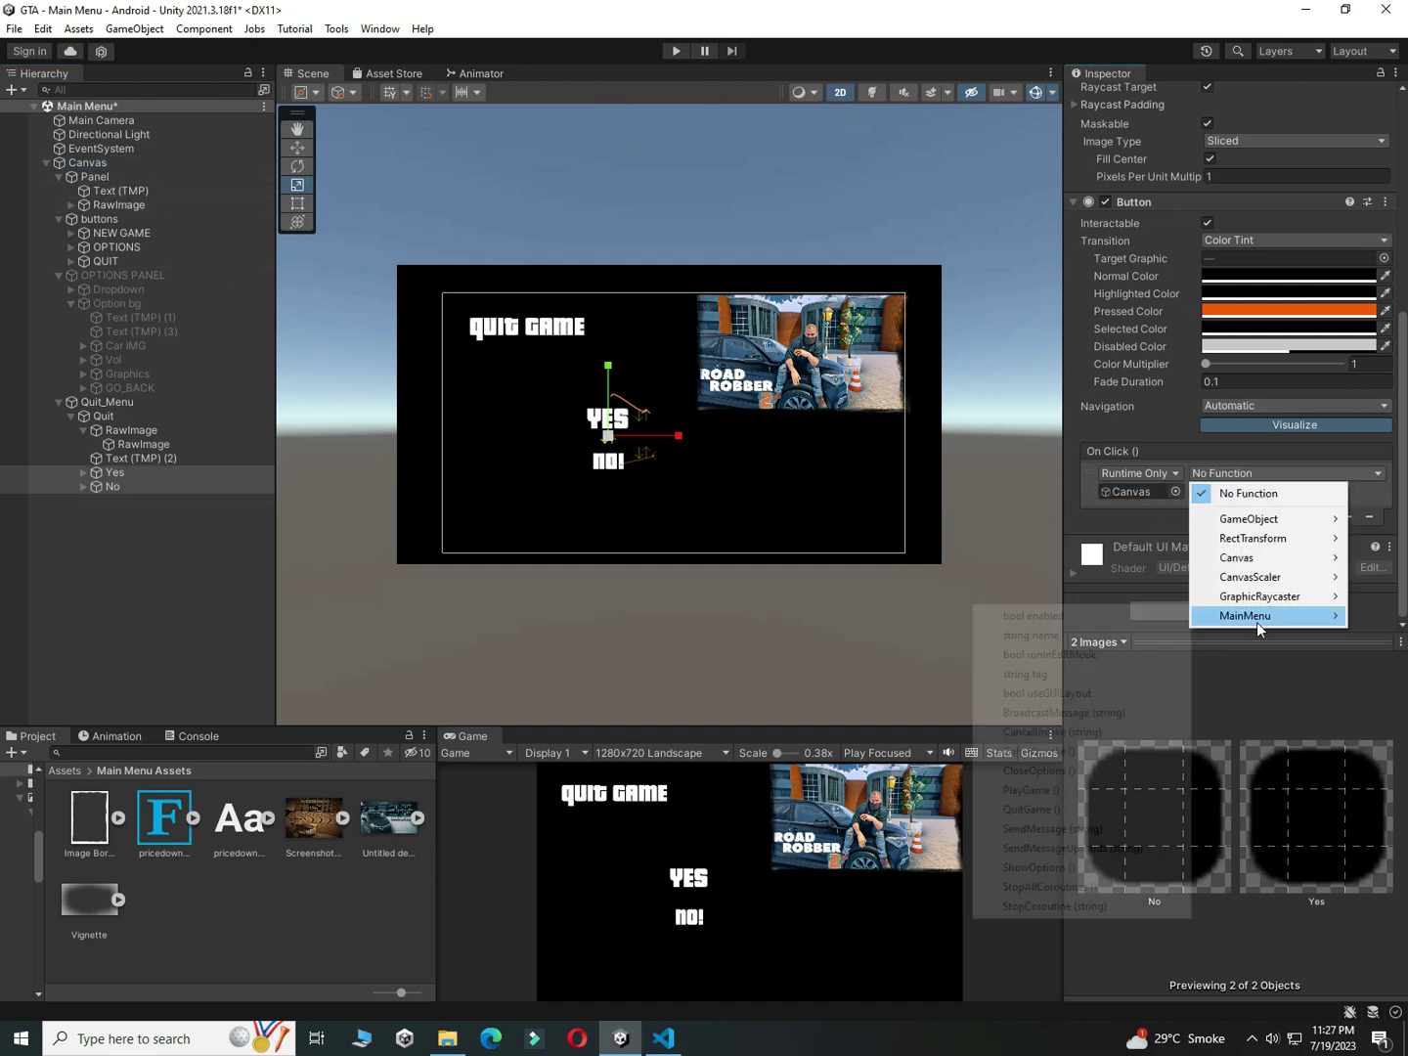
pyautogui.click(1033, 809)
# Step: Replace the No button's On Click event with a new one calling GameObject.SetActive on Quit_Menu, with its checkbox off
pyautogui.click(109, 513)
pyautogui.click(124, 486)
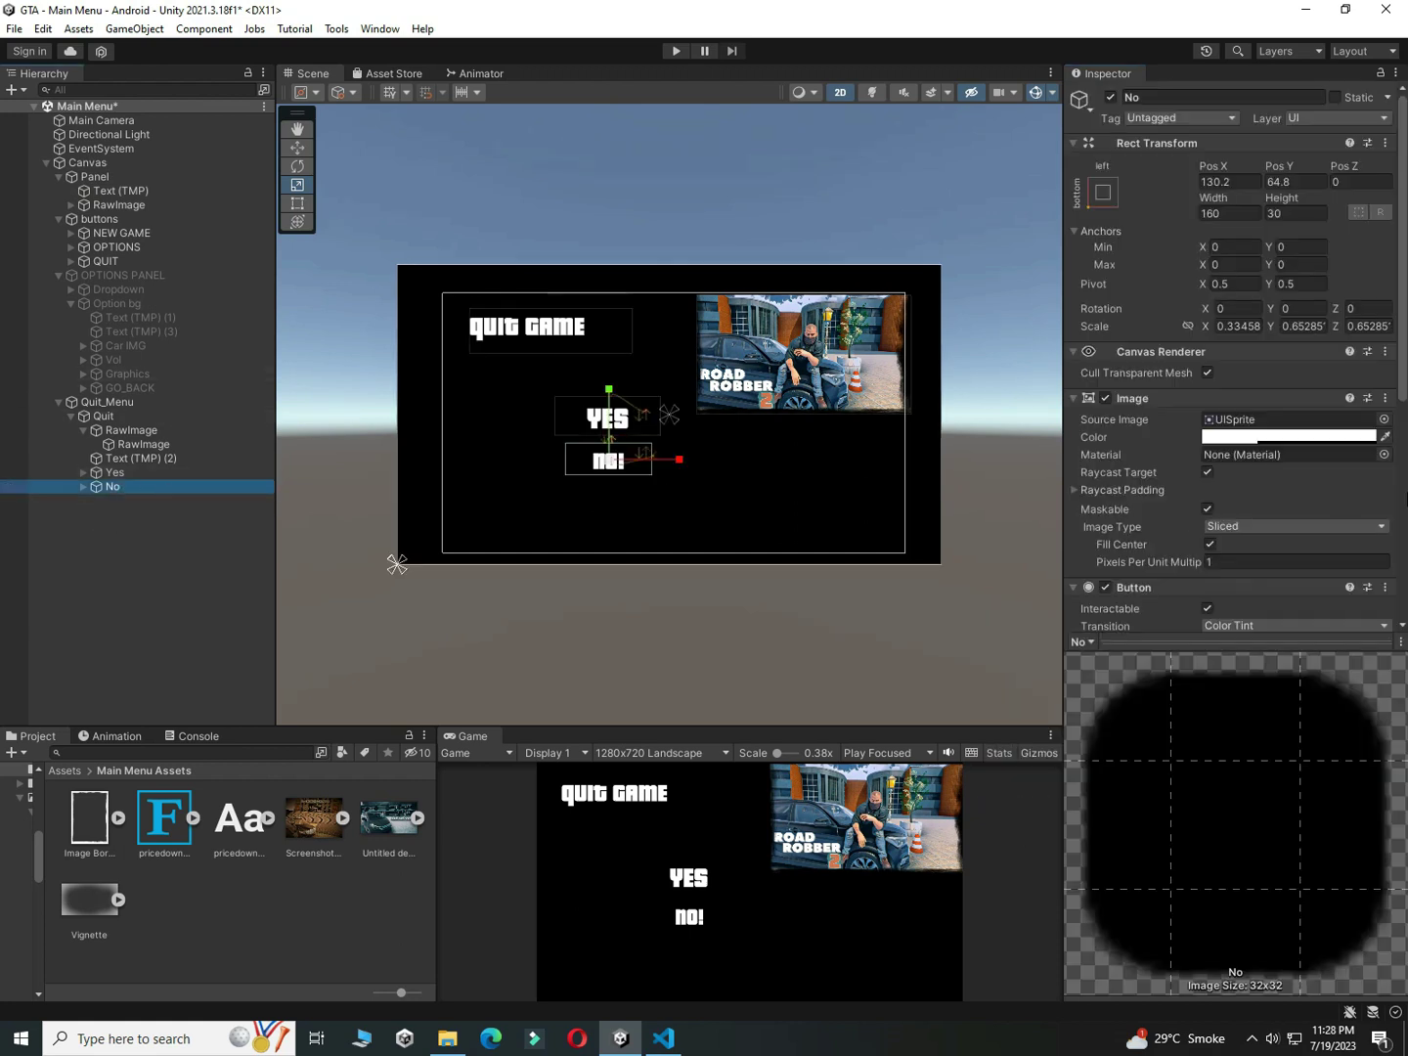
pyautogui.scroll(-3, 1232, 391)
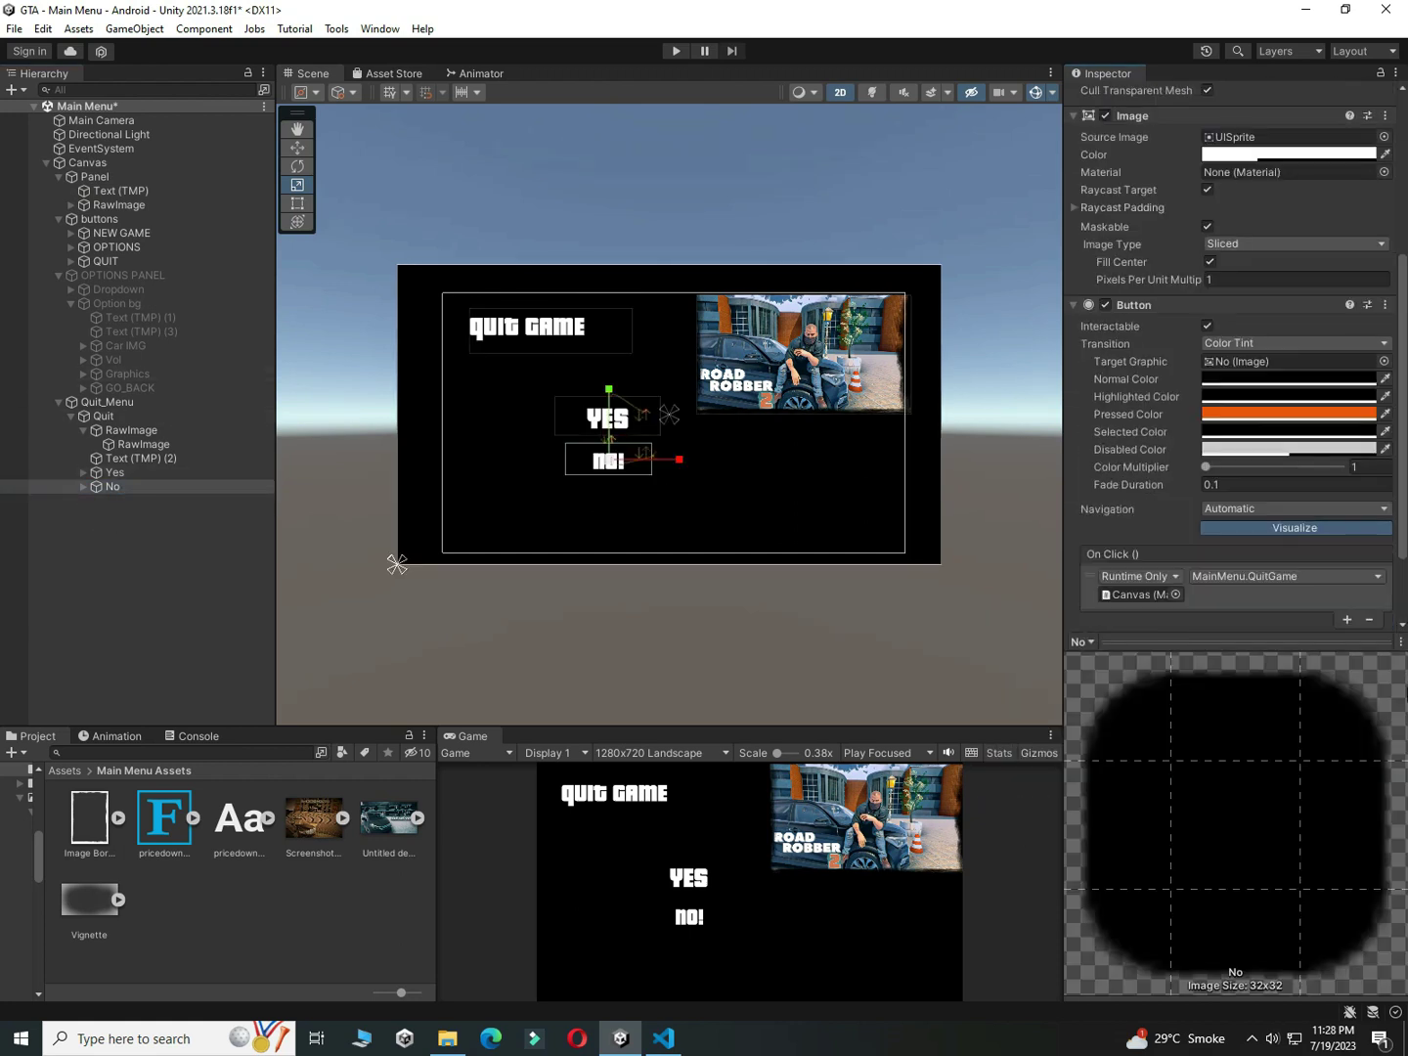
pyautogui.scroll(-3, 1391, 553)
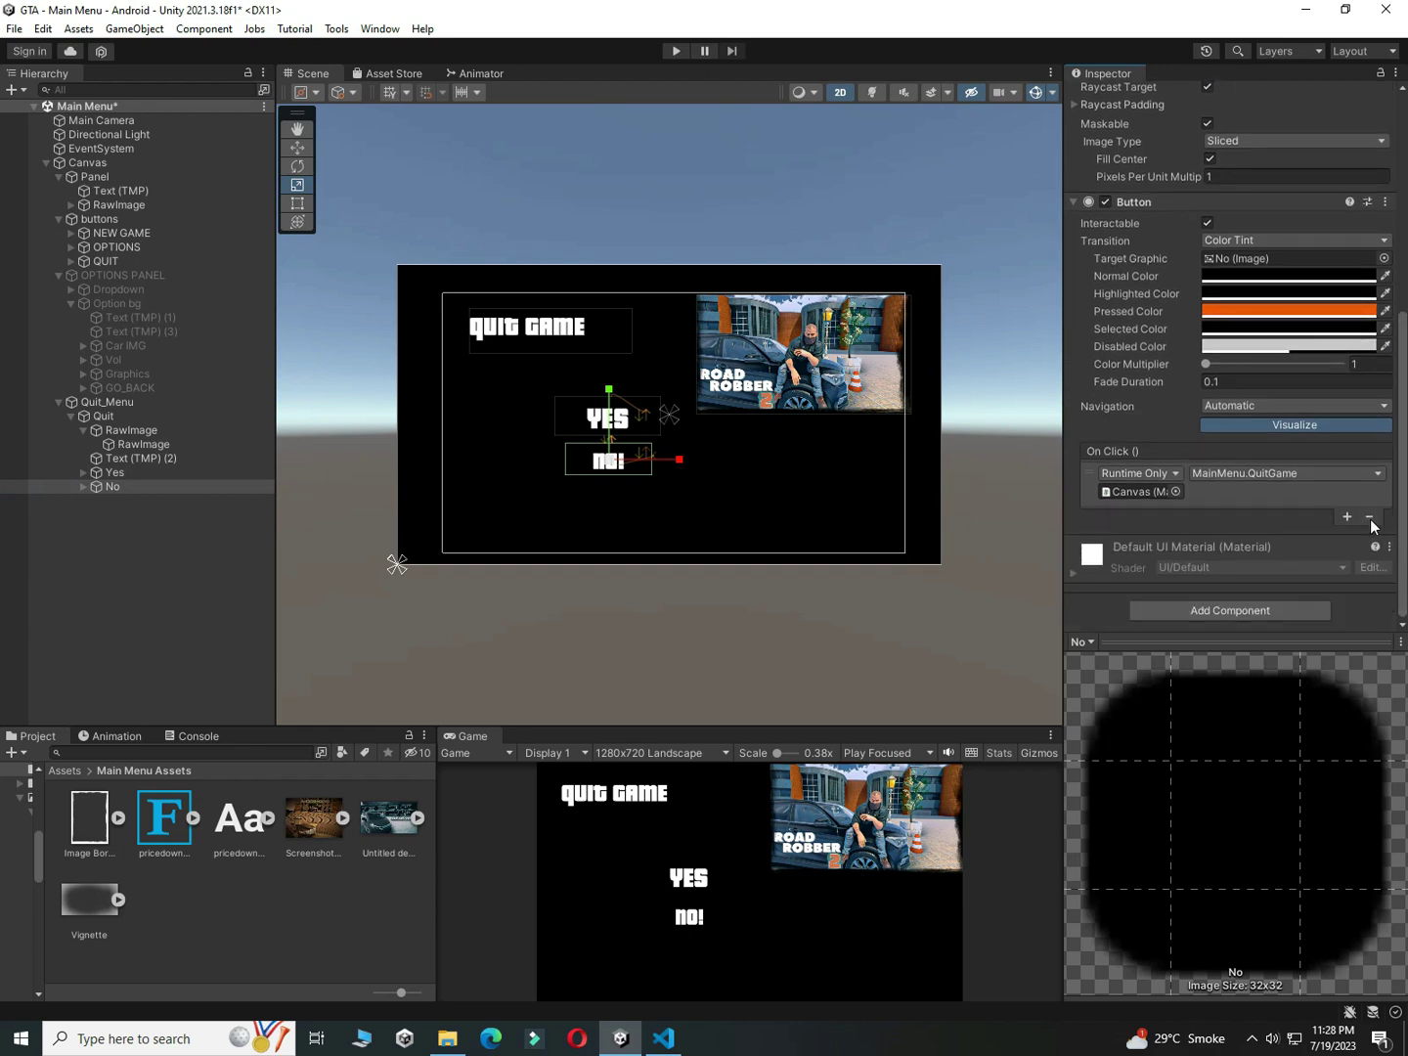
pyautogui.click(1368, 519)
pyautogui.click(1347, 518)
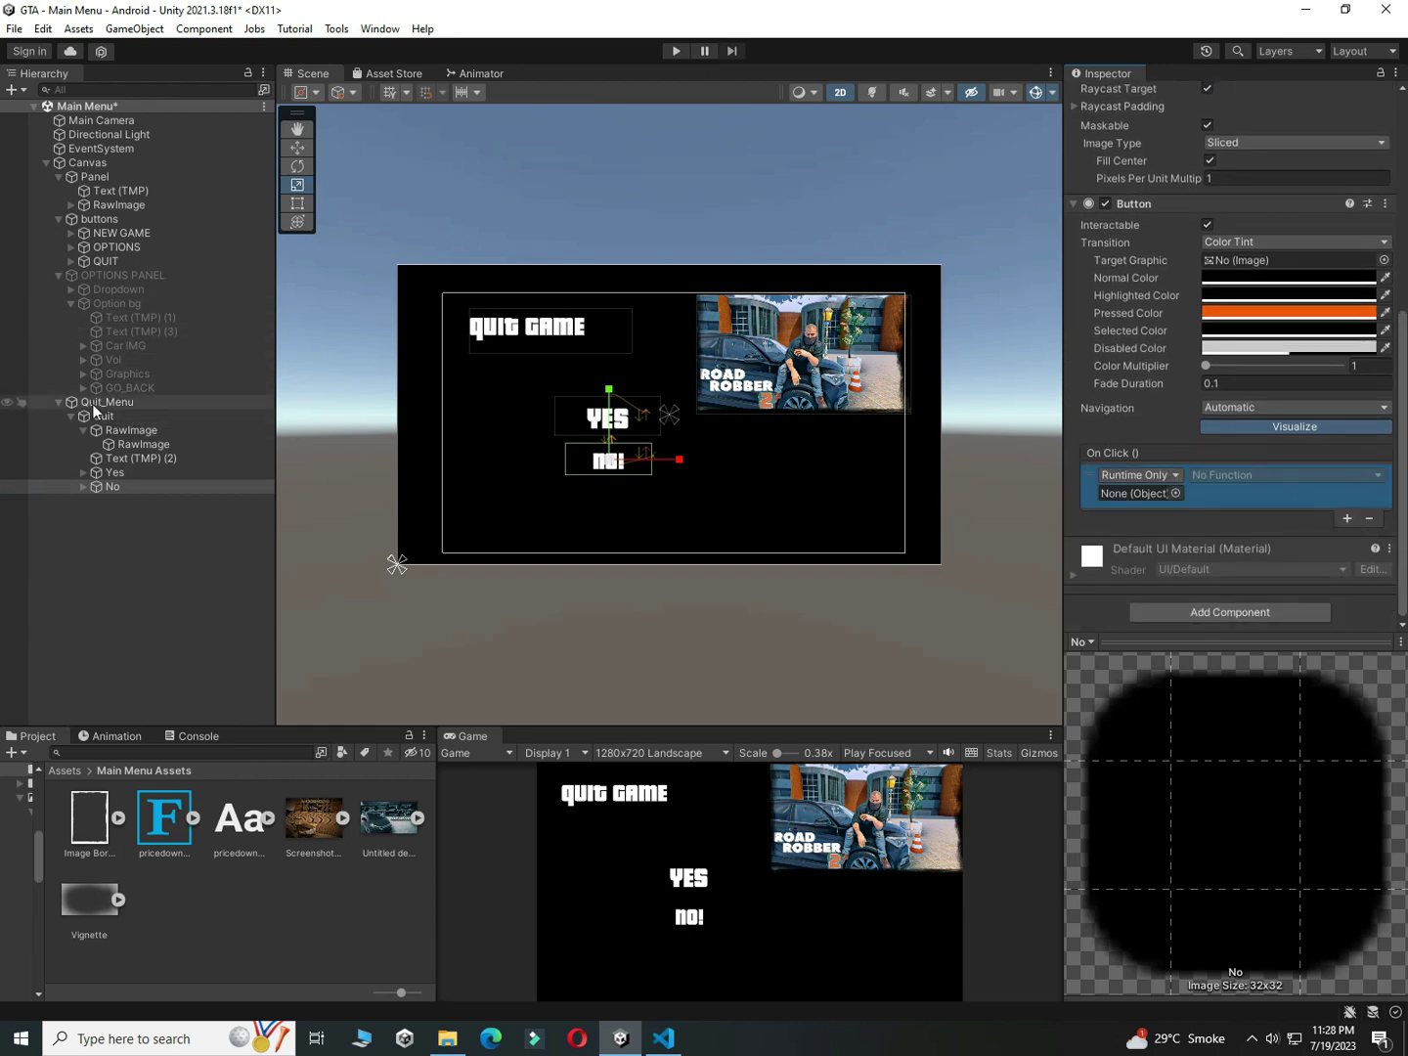
pyautogui.moveTo(115, 406); pyautogui.dragTo(1157, 498)
pyautogui.click(1213, 473)
pyautogui.moveTo(1252, 520)
pyautogui.click(1039, 655)
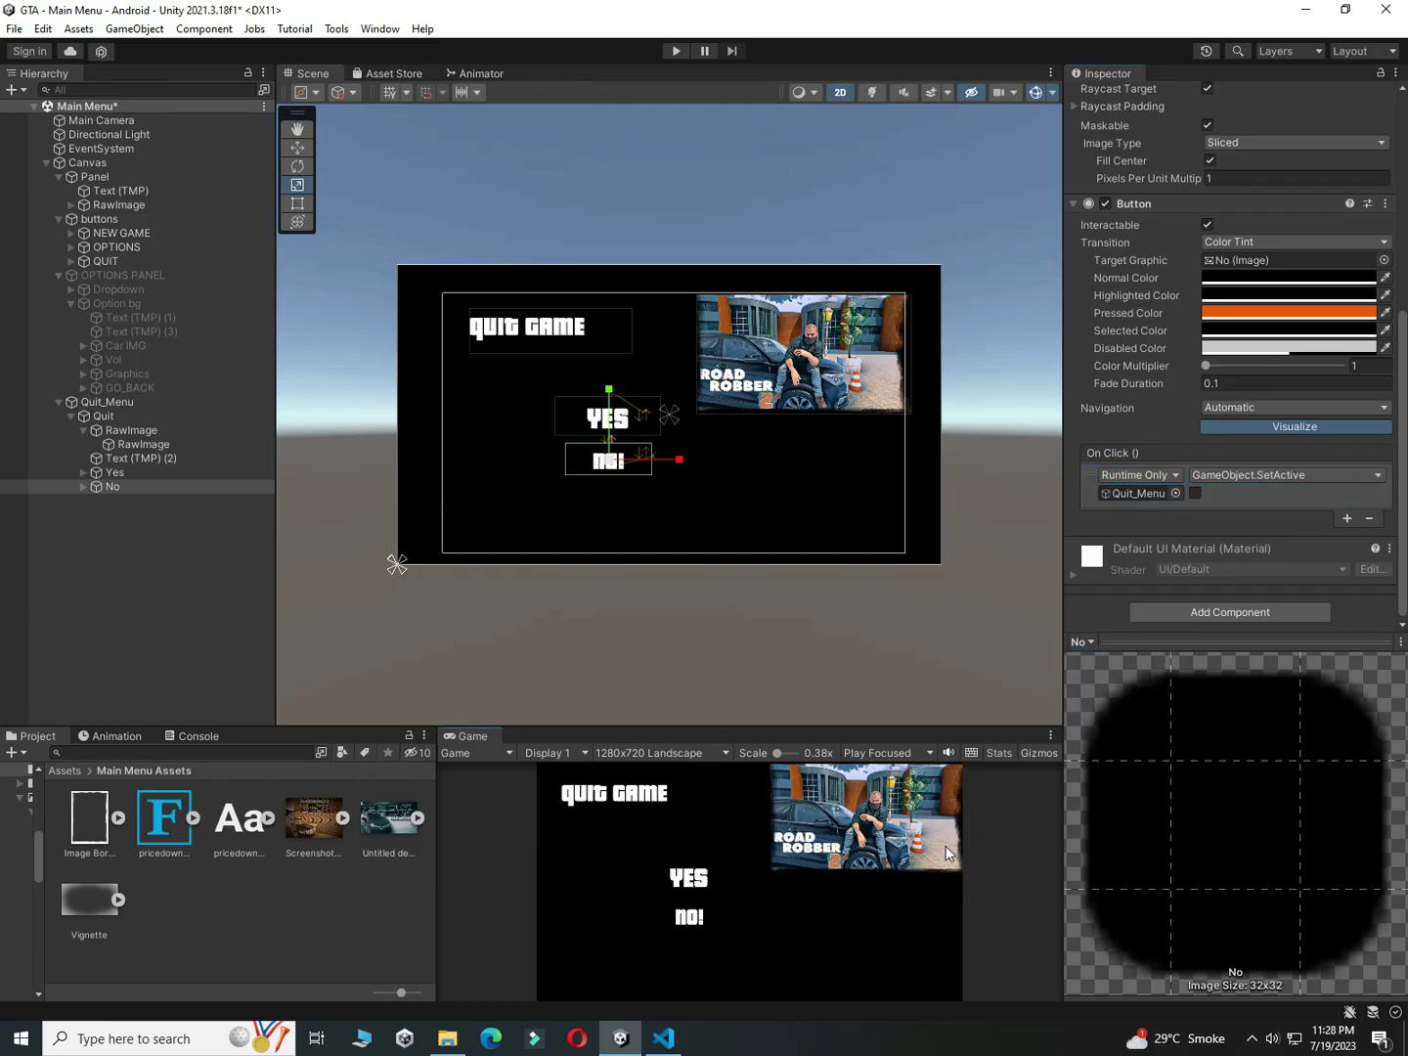
# Step: Switch to Visual Studio Code and declare an empty public void QuitPanelShow() method below QuitGame in MainMenu.cs
pyautogui.hotkey('alt', 'Tab')
pyautogui.scroll(-4, 521, 587)
pyautogui.press('Return')
pyautogui.press('Return')
pyautogui.write('public void QuitPane')
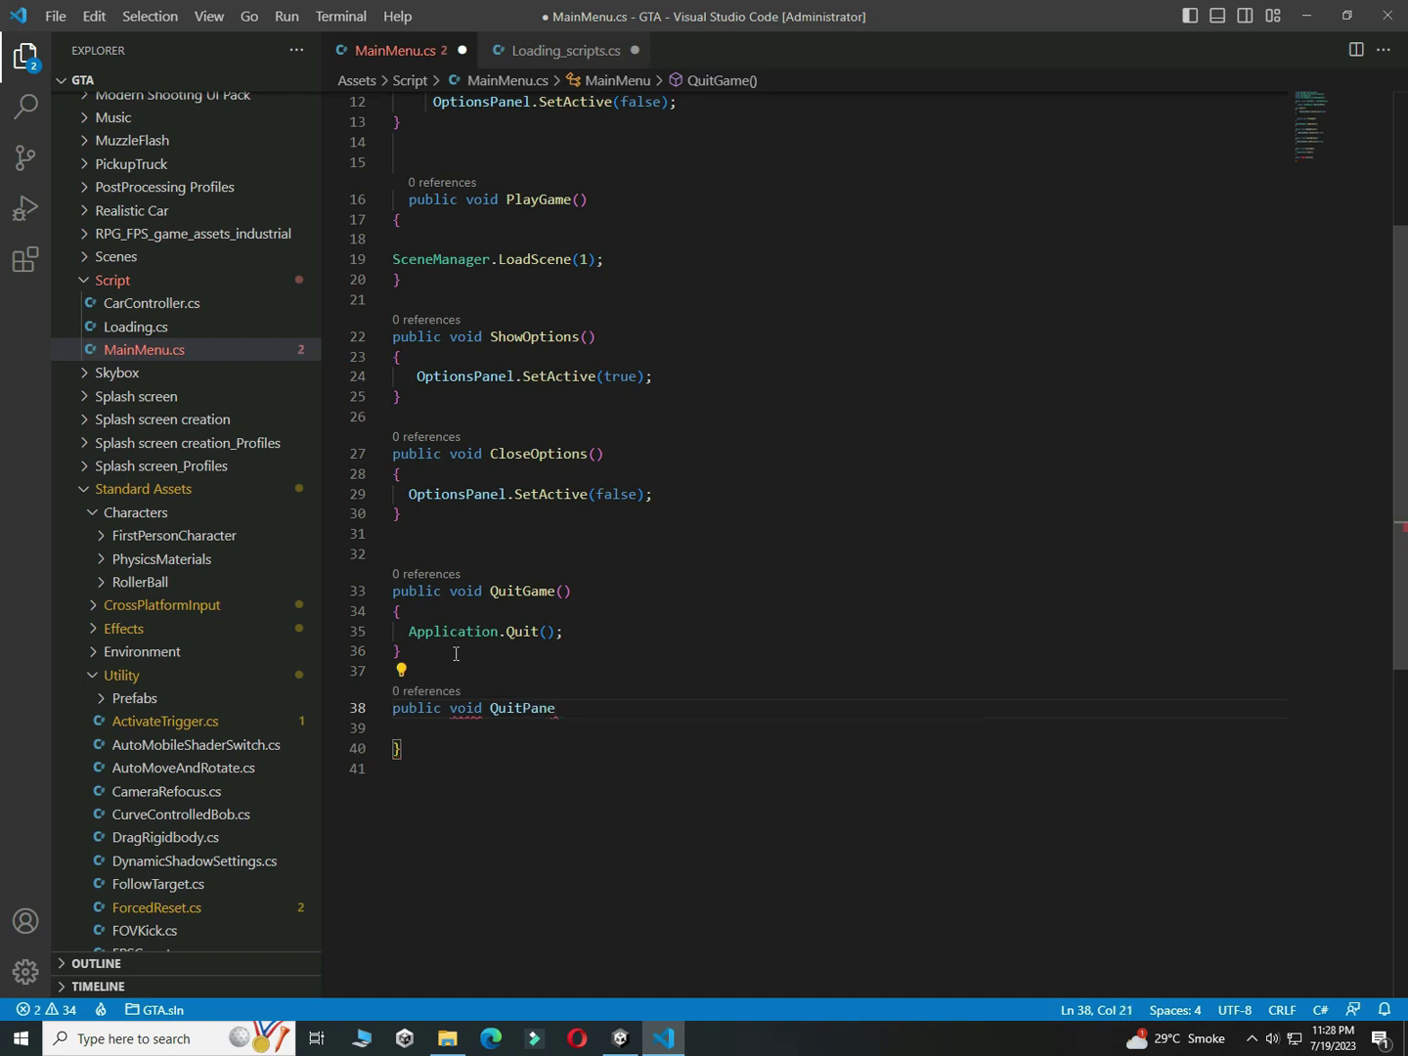
pyautogui.write('lShow()')
pyautogui.press('Return')
pyautogui.write('{}')
pyautogui.press('Left')
pyautogui.press('Return')
pyautogui.press('Return')
pyautogui.press('Return')
pyautogui.press('Up')
# Step: Add QuitPanel to the public GameObject declaration after OptionsPanel
pyautogui.scroll(3, 456, 654)
pyautogui.click(685, 272)
pyautogui.press('Left')
pyautogui.write(',QuitPanel')
# Step: Call QuitPanel.SetActive(true); inside the QuitPanelShow method and save the script
pyautogui.scroll(-5, 456, 480)
pyautogui.click(457, 494)
pyautogui.write('Q')
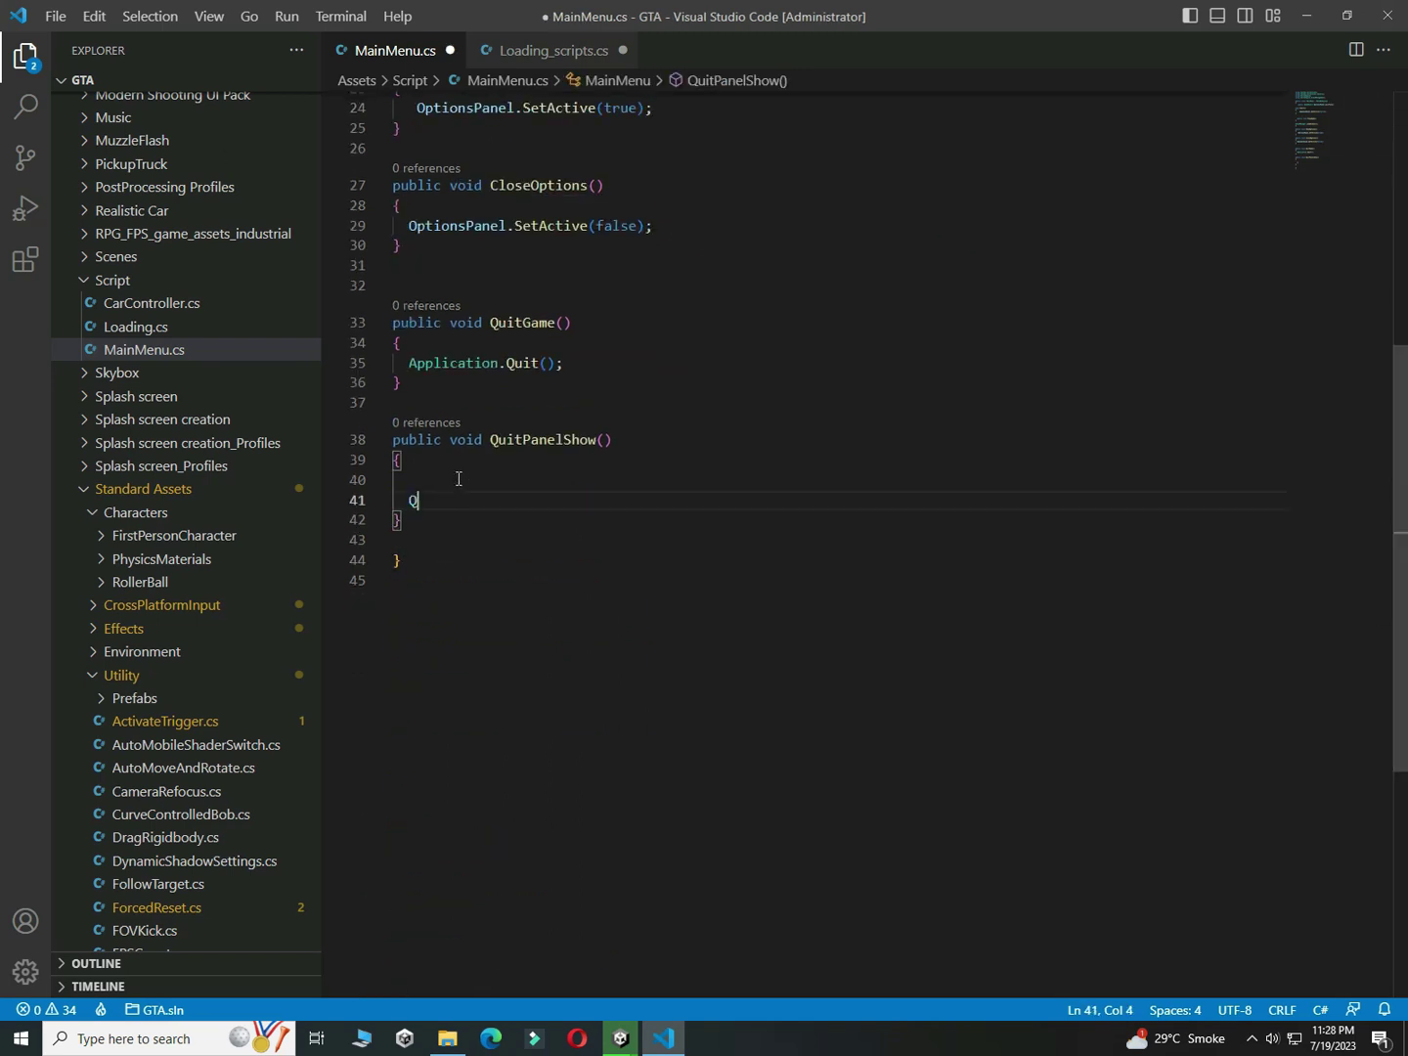
pyautogui.write('uitPanel.SetActive')
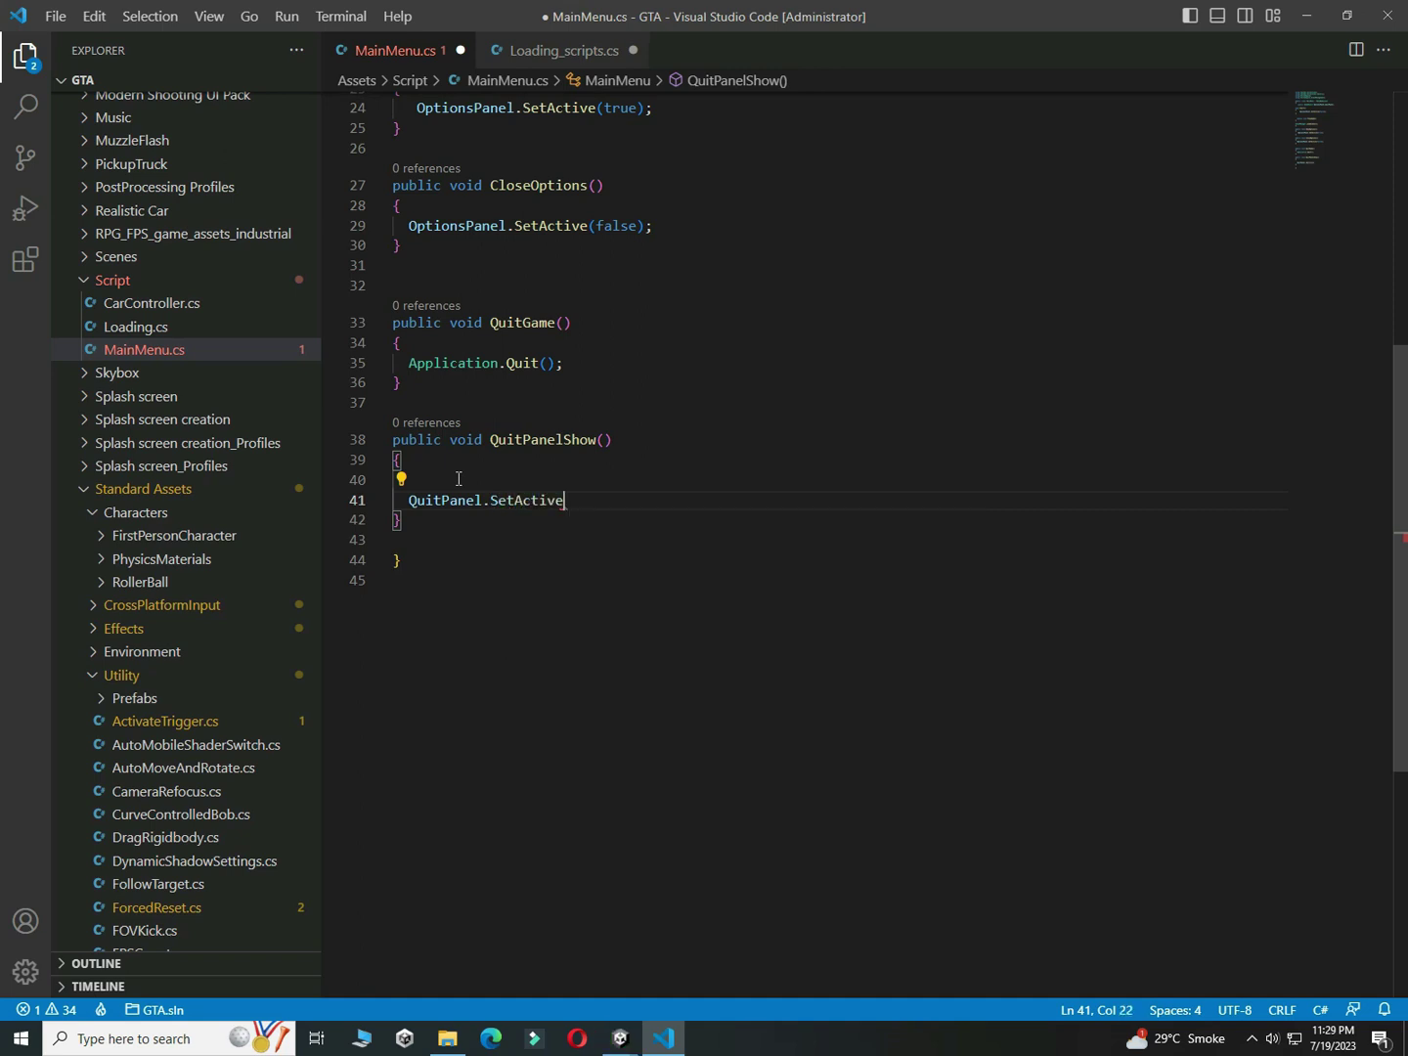
pyautogui.write('(true);')
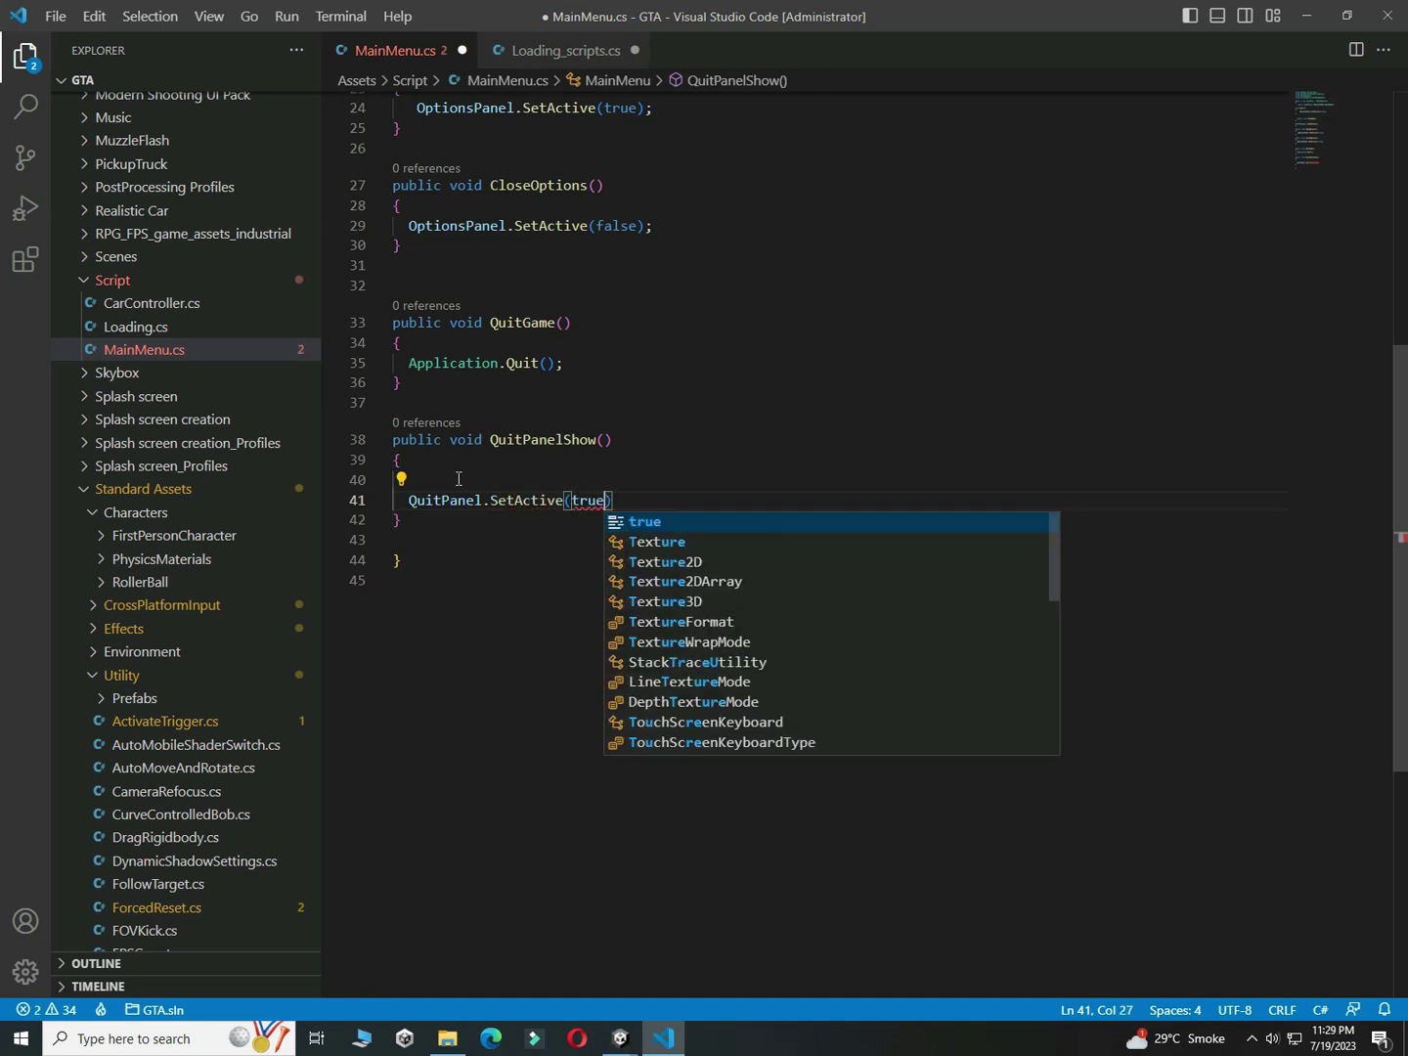
pyautogui.hotkey('ctrl', 's')
# Step: Copy the QuitPanel.SetActive line into Start below the OptionsPanel line, change its argument to false, and save the script
pyautogui.click(408, 500)
pyautogui.moveTo(396, 500); pyautogui.dragTo(634, 498)
pyautogui.hotkey('ctrl', 'c')
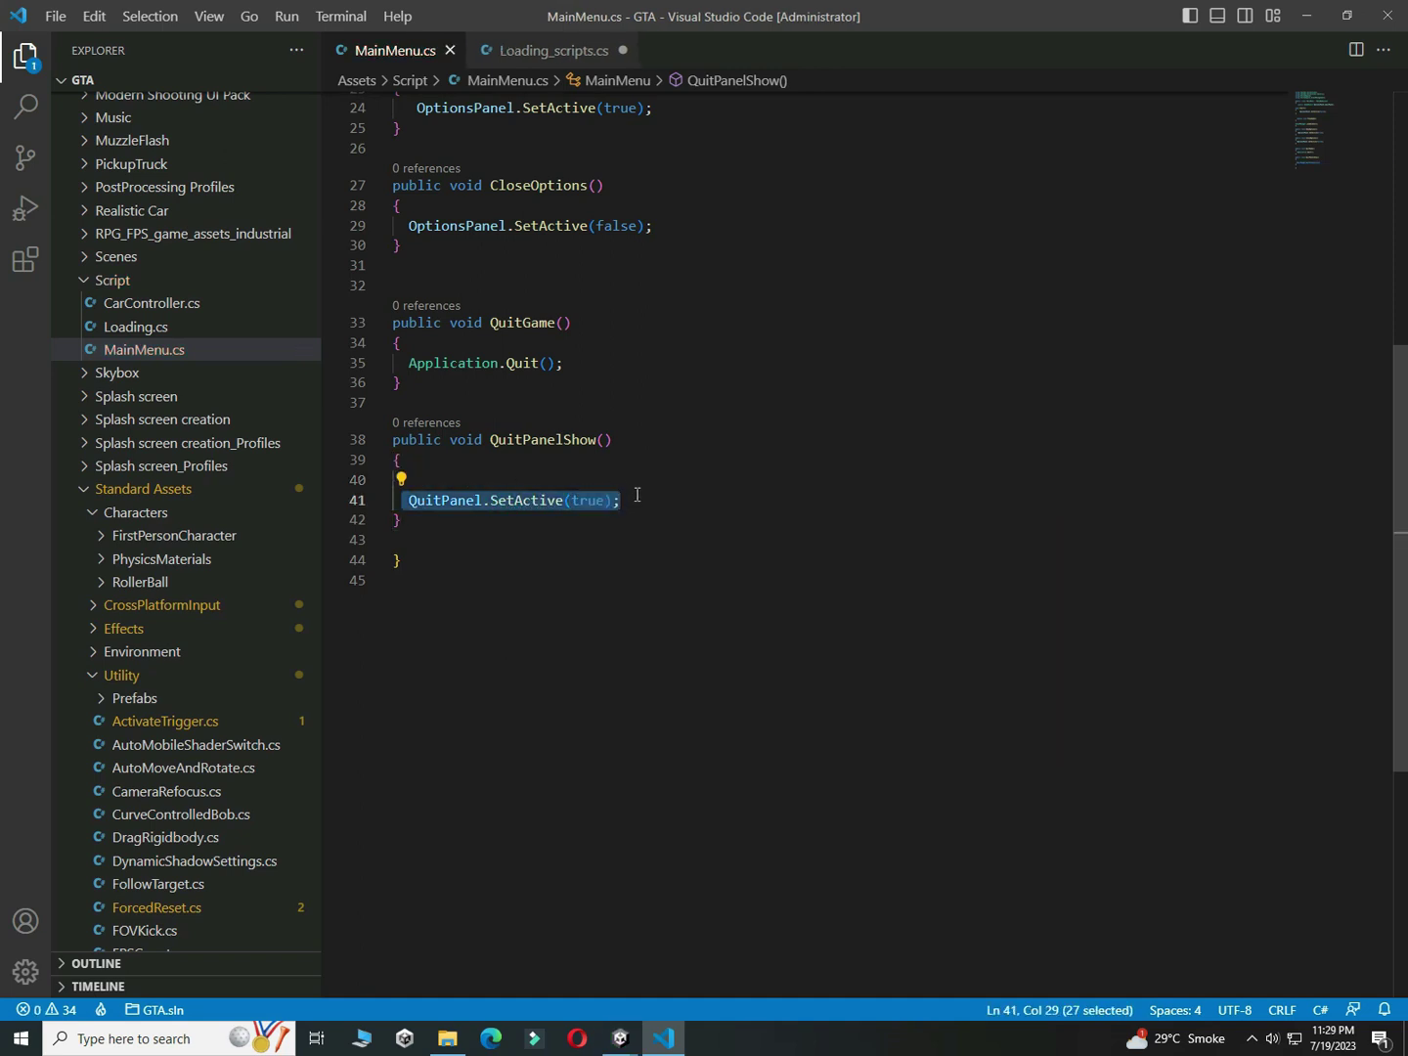
pyautogui.scroll(6, 634, 498)
pyautogui.click(729, 376)
pyautogui.press('Return')
pyautogui.hotkey('ctrl', 'v')
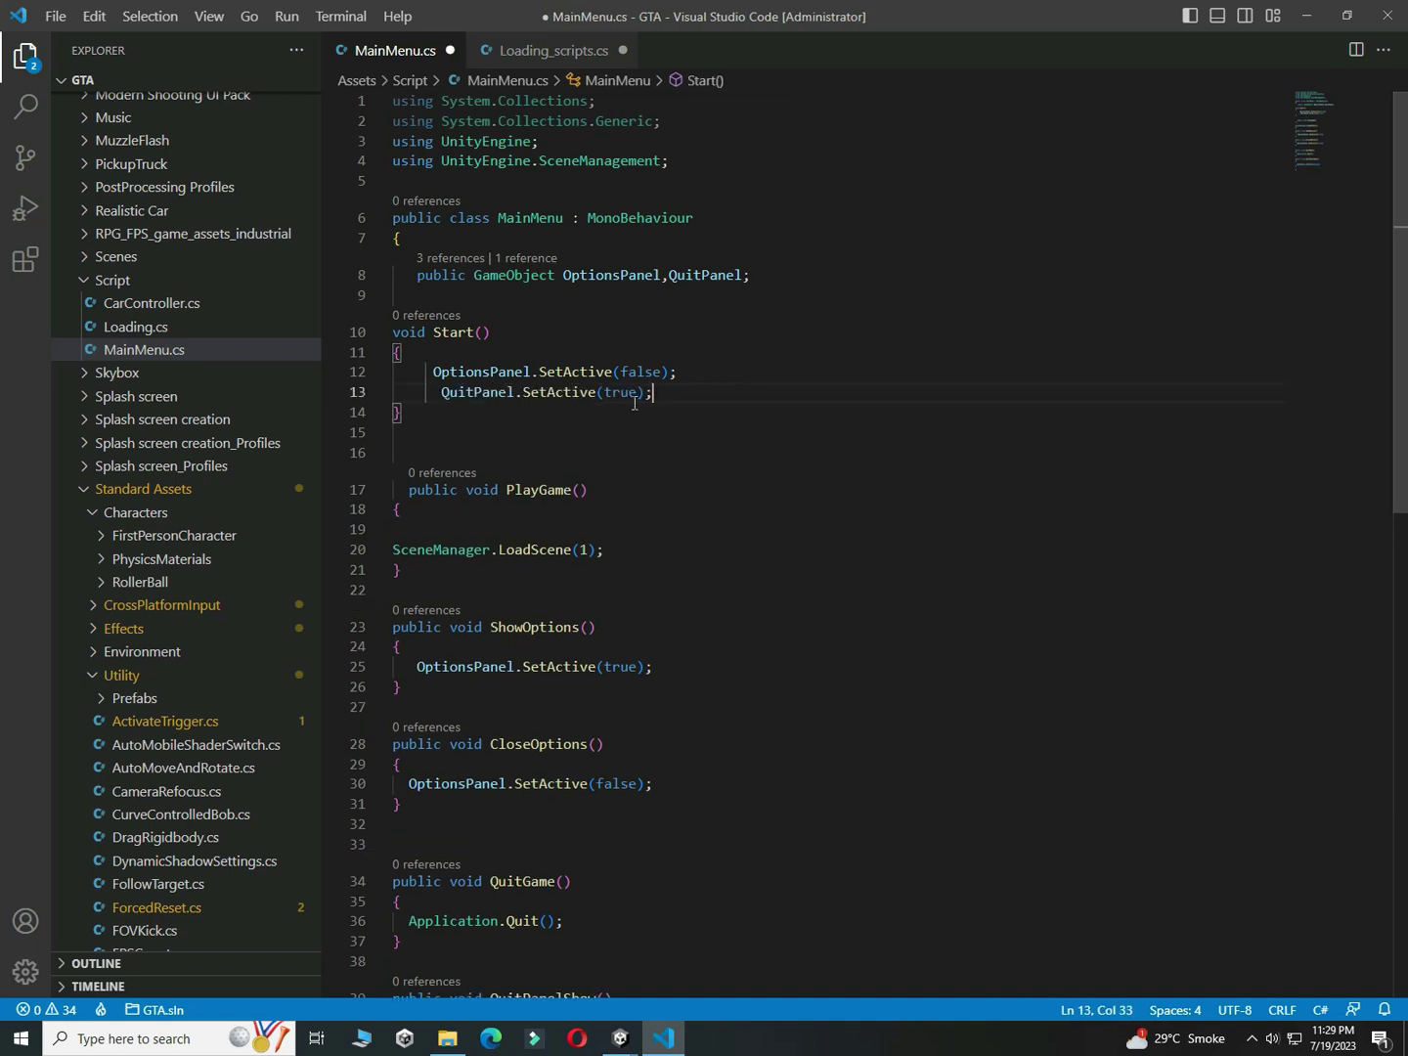
pyautogui.write('false')
pyautogui.hotkey('ctrl', 's')
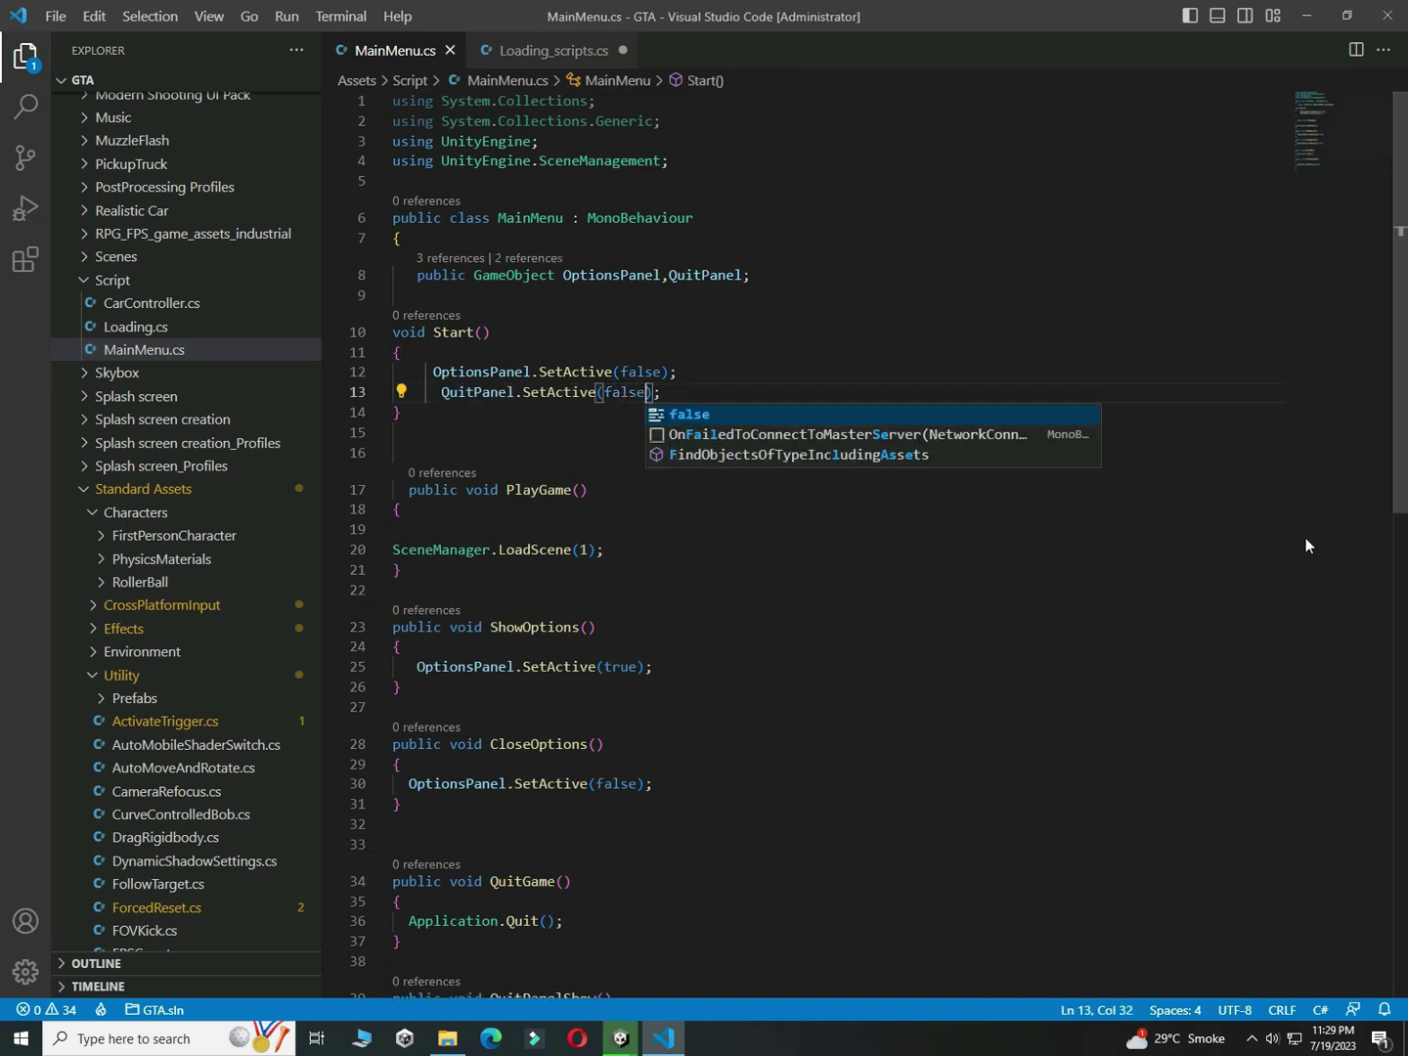
pyautogui.scroll(-8, 1306, 551)
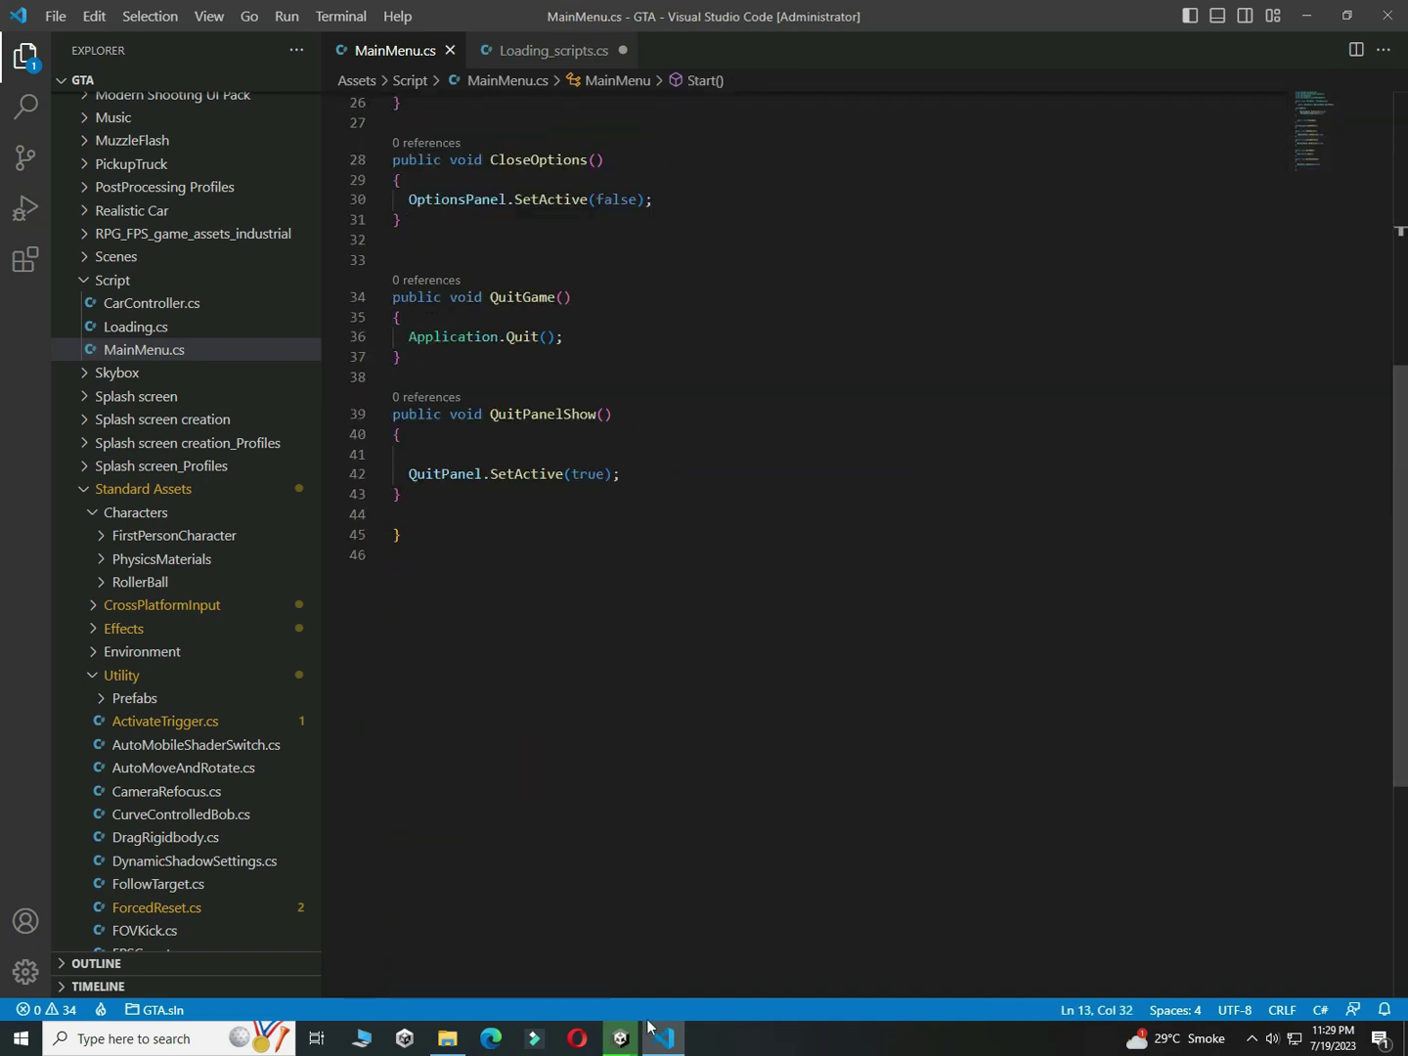
# Step: Switch to Unity and check the On Click event of the Yes button inside Quit_Menu
pyautogui.click(620, 1037)
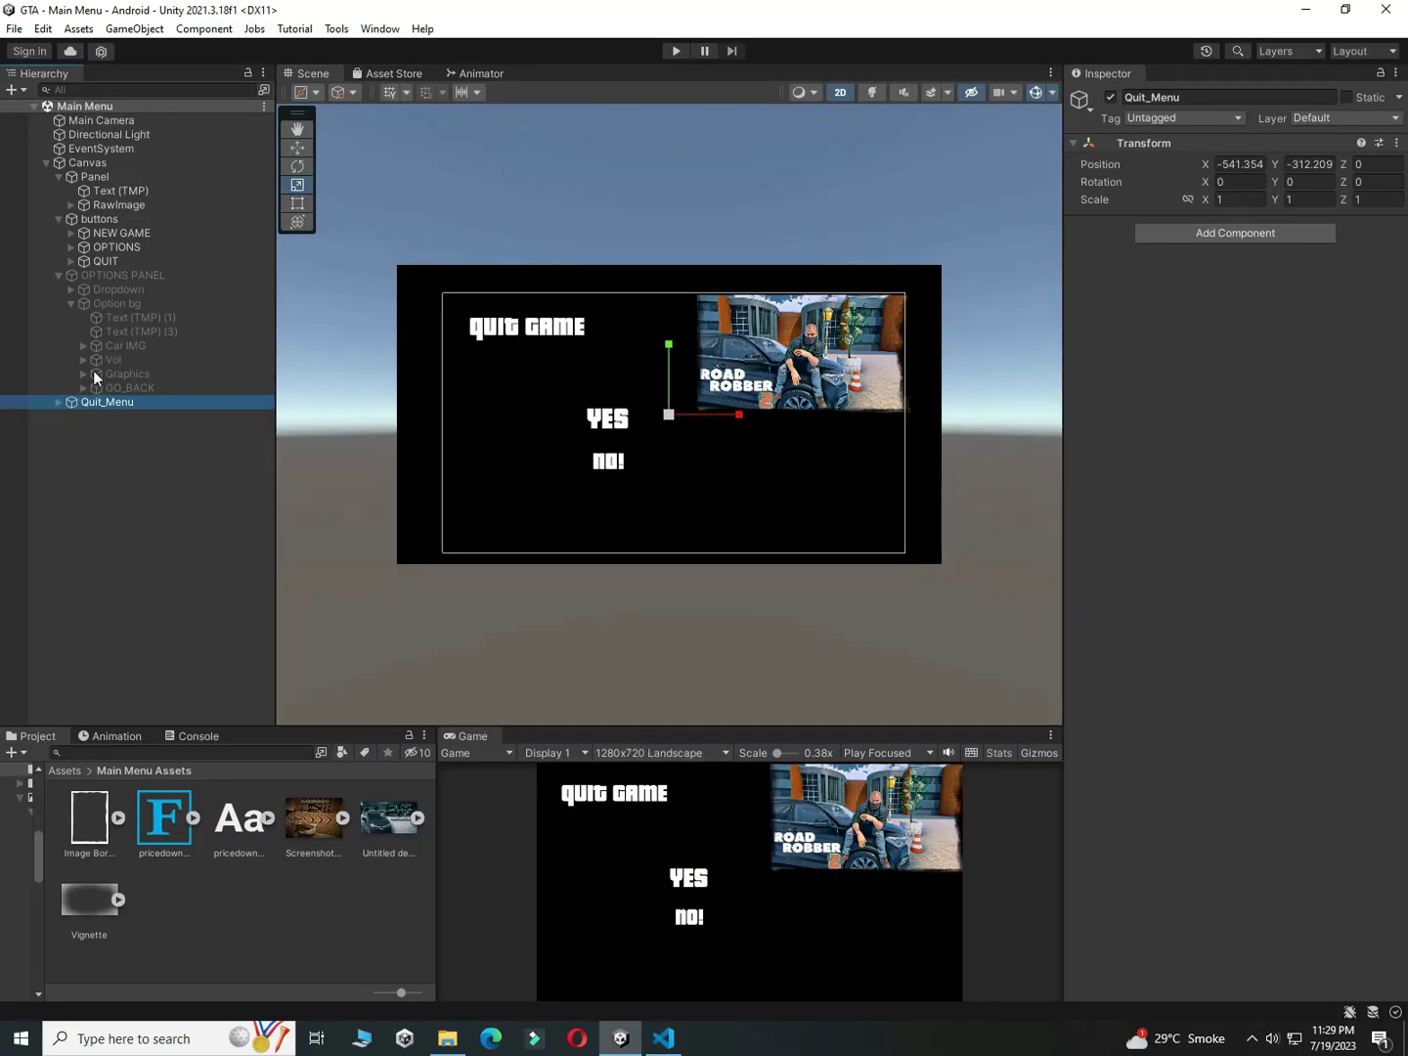
pyautogui.click(60, 400)
pyautogui.click(97, 415)
pyautogui.click(84, 431)
pyautogui.click(103, 442)
pyautogui.click(117, 458)
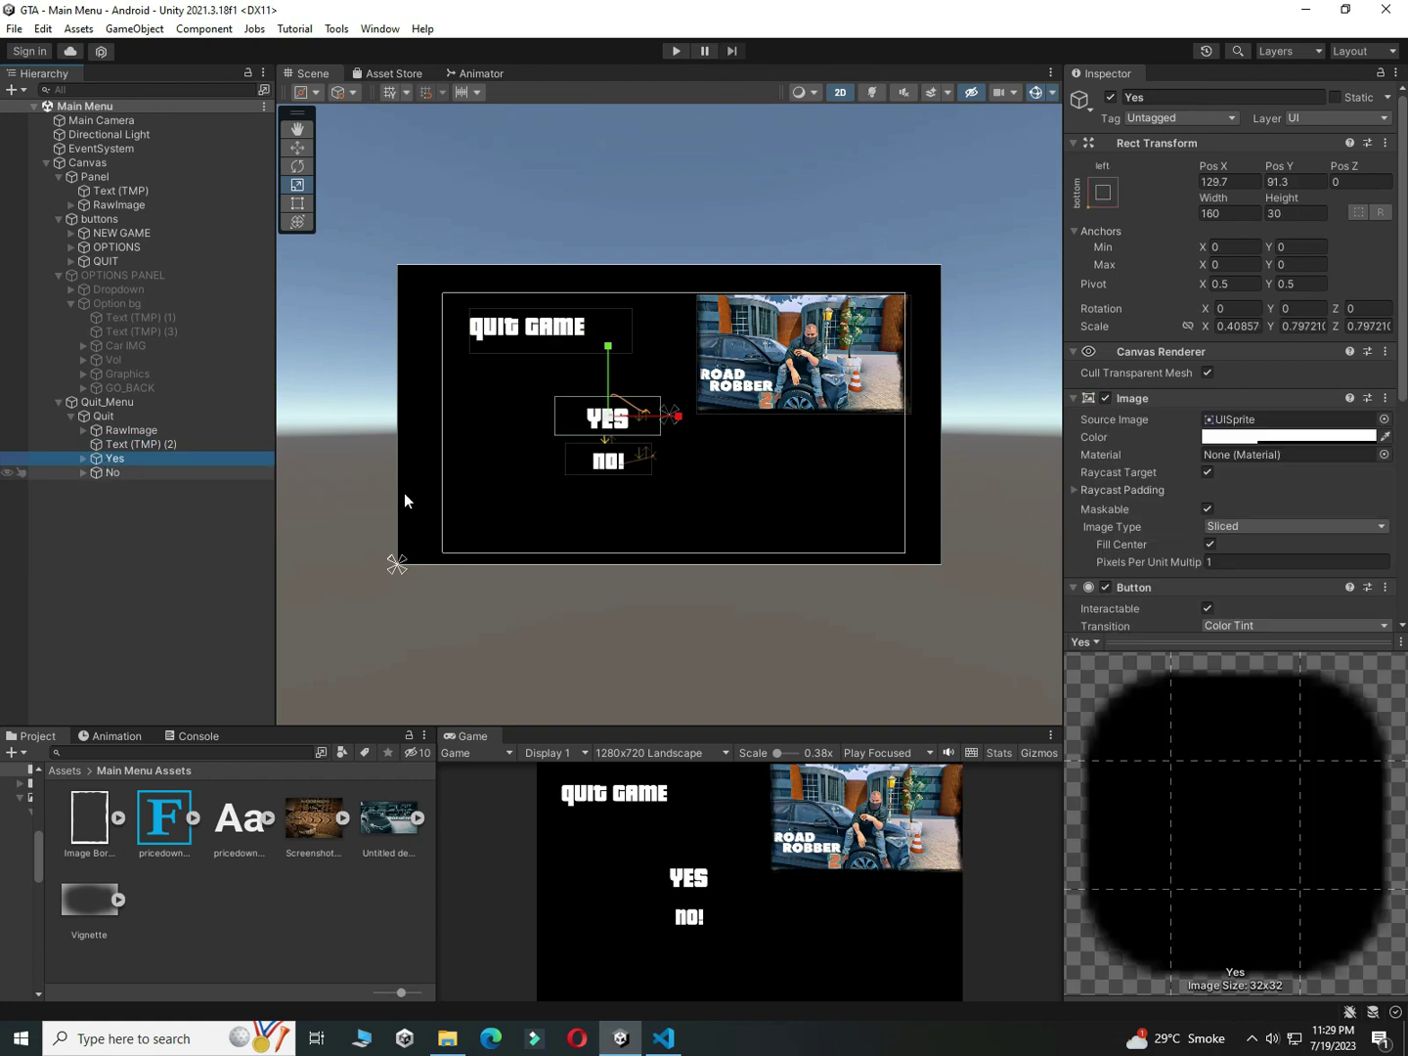
pyautogui.moveTo(1403, 312); pyautogui.dragTo(1402, 532)
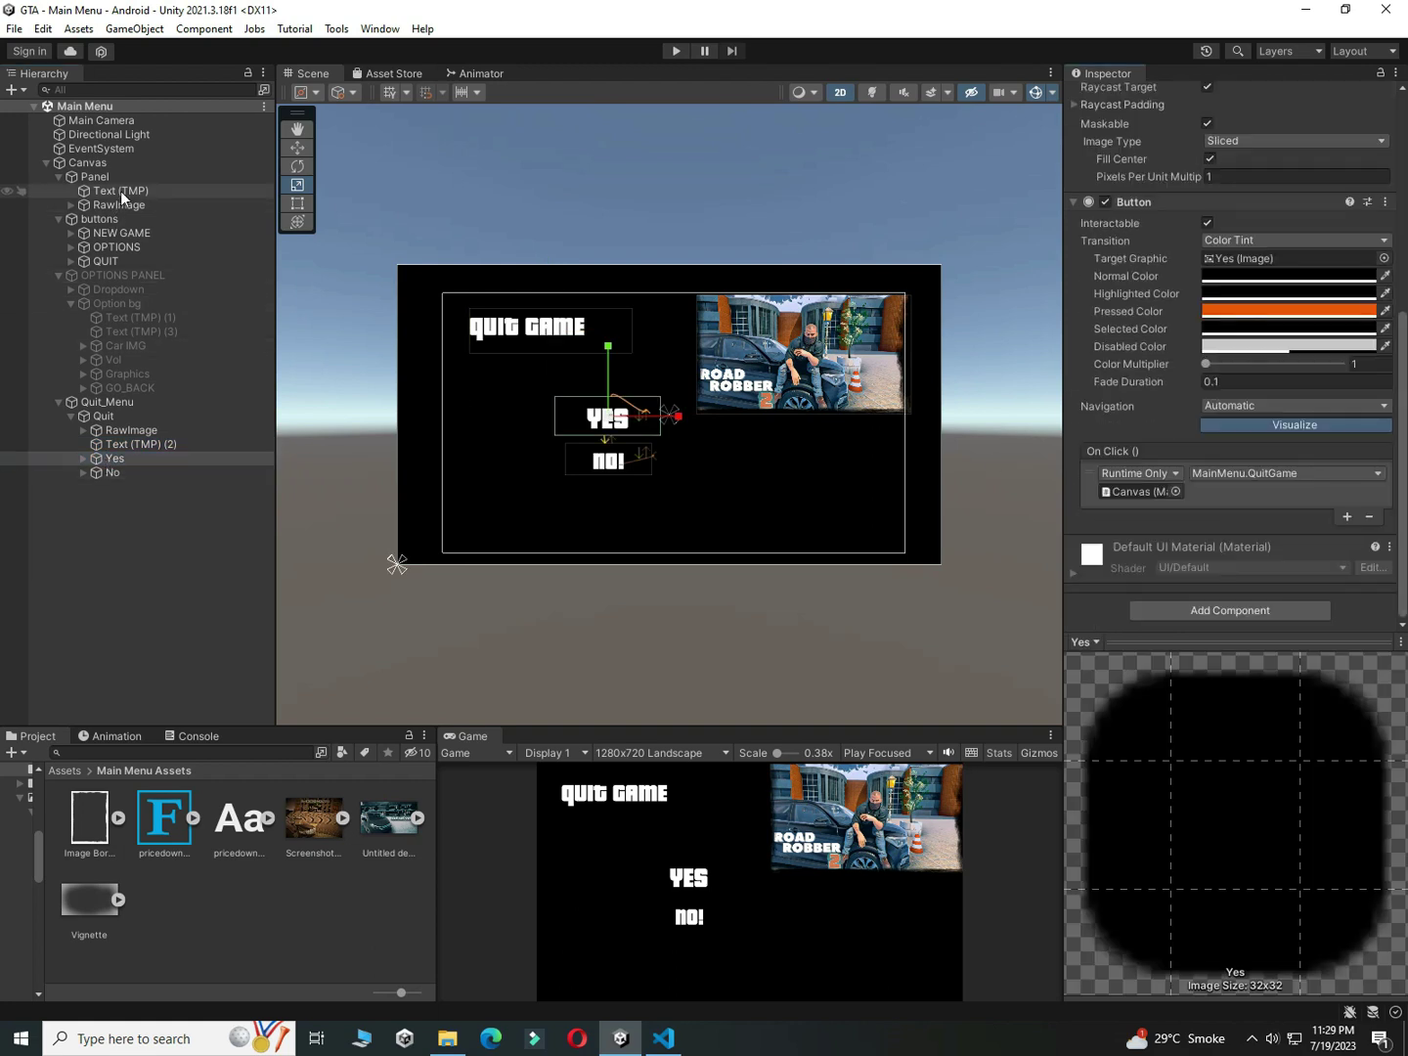
# Step: Assign Quit_Menu to the Quit Panel slot of the Canvas's Main Menu script and save the scene
pyautogui.click(128, 164)
pyautogui.moveTo(119, 402); pyautogui.dragTo(1272, 771)
pyautogui.hotkey('ctrl', 's')
# Step: Add an On Click event to the main menu's QUIT button that calls MainMenu.QuitPanelShow on the Canvas object
pyautogui.click(129, 265)
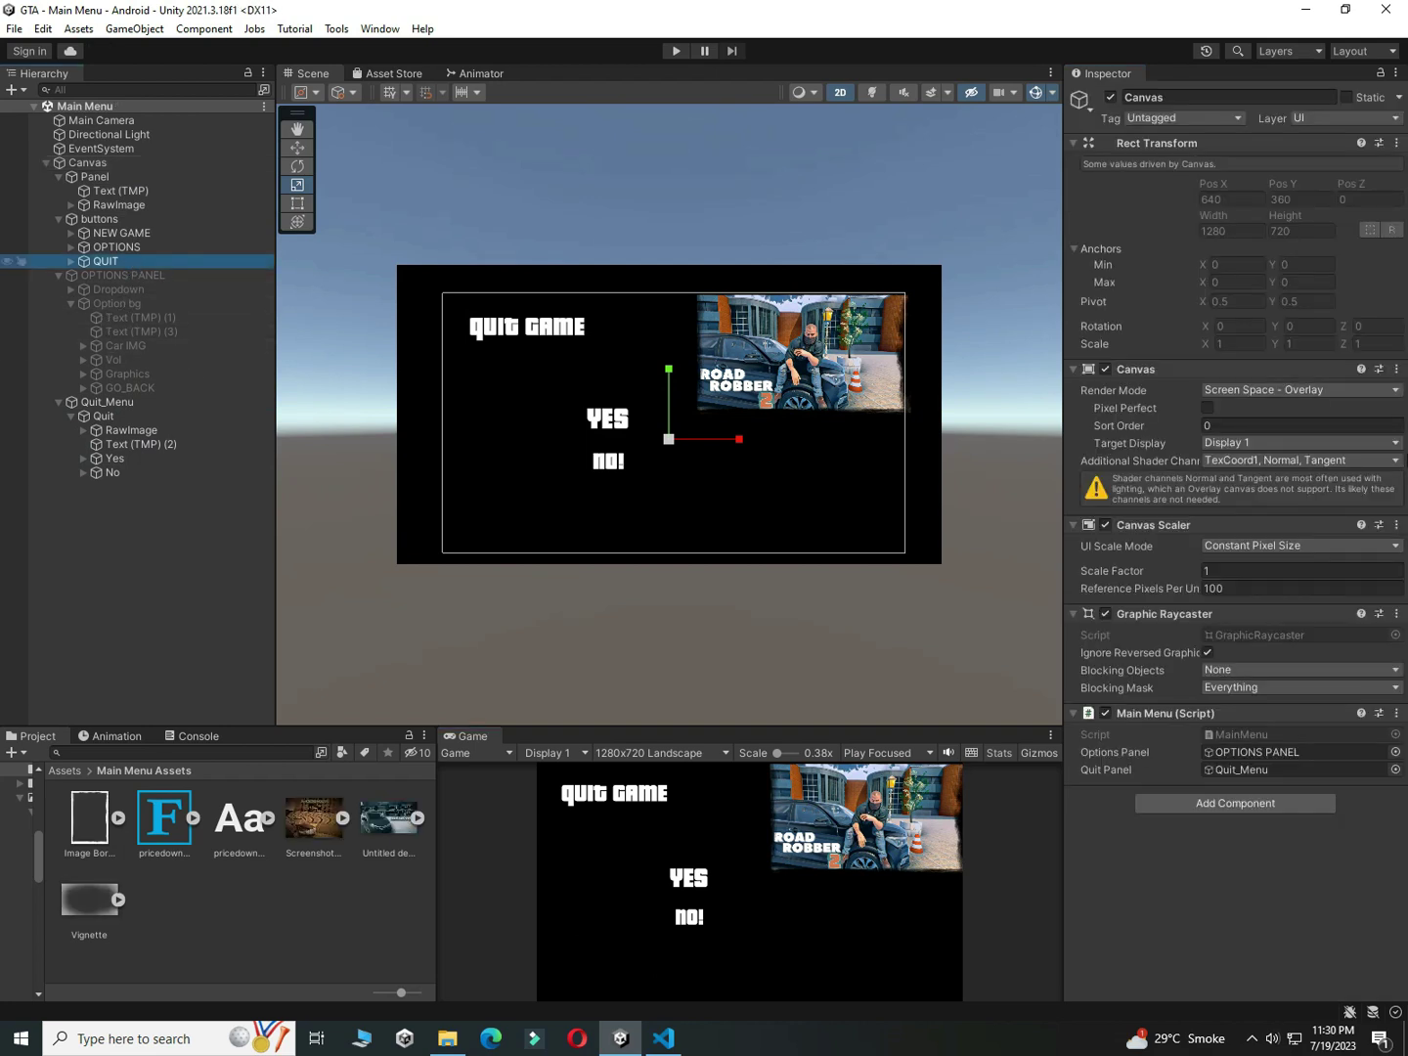
pyautogui.scroll(-3, 1234, 392)
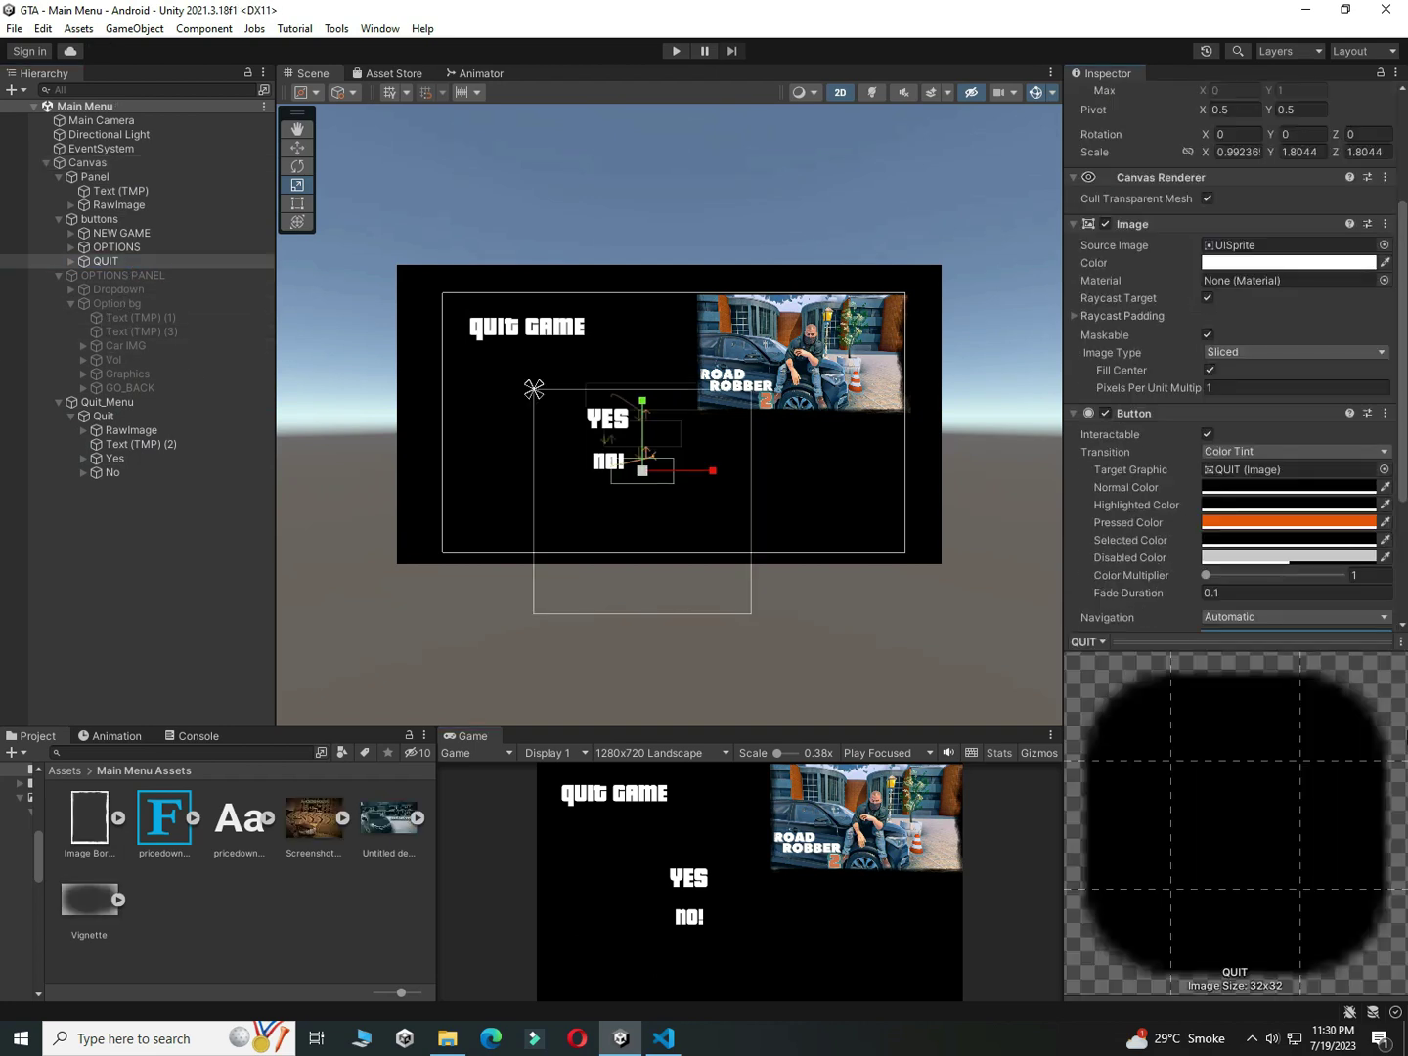
pyautogui.moveTo(1405, 508); pyautogui.dragTo(1389, 619)
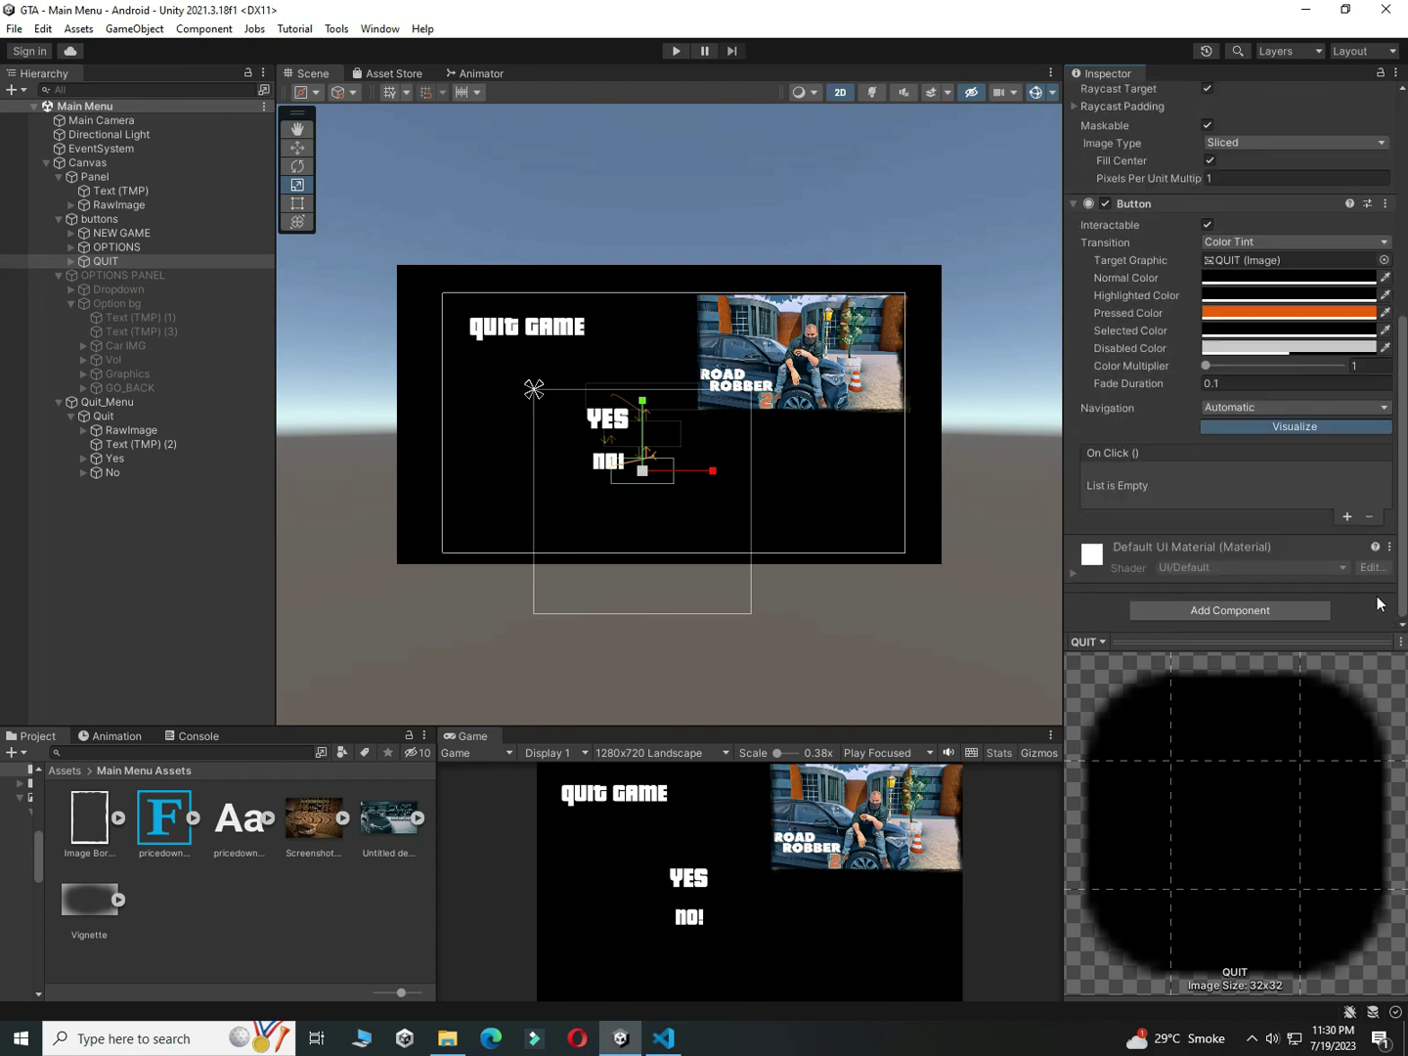
pyautogui.click(1351, 516)
pyautogui.click(101, 166)
pyautogui.moveTo(105, 261); pyautogui.dragTo(1143, 508)
pyautogui.moveTo(1273, 483); pyautogui.dragTo(1289, 478)
pyautogui.click(1288, 477)
pyautogui.moveTo(1230, 626)
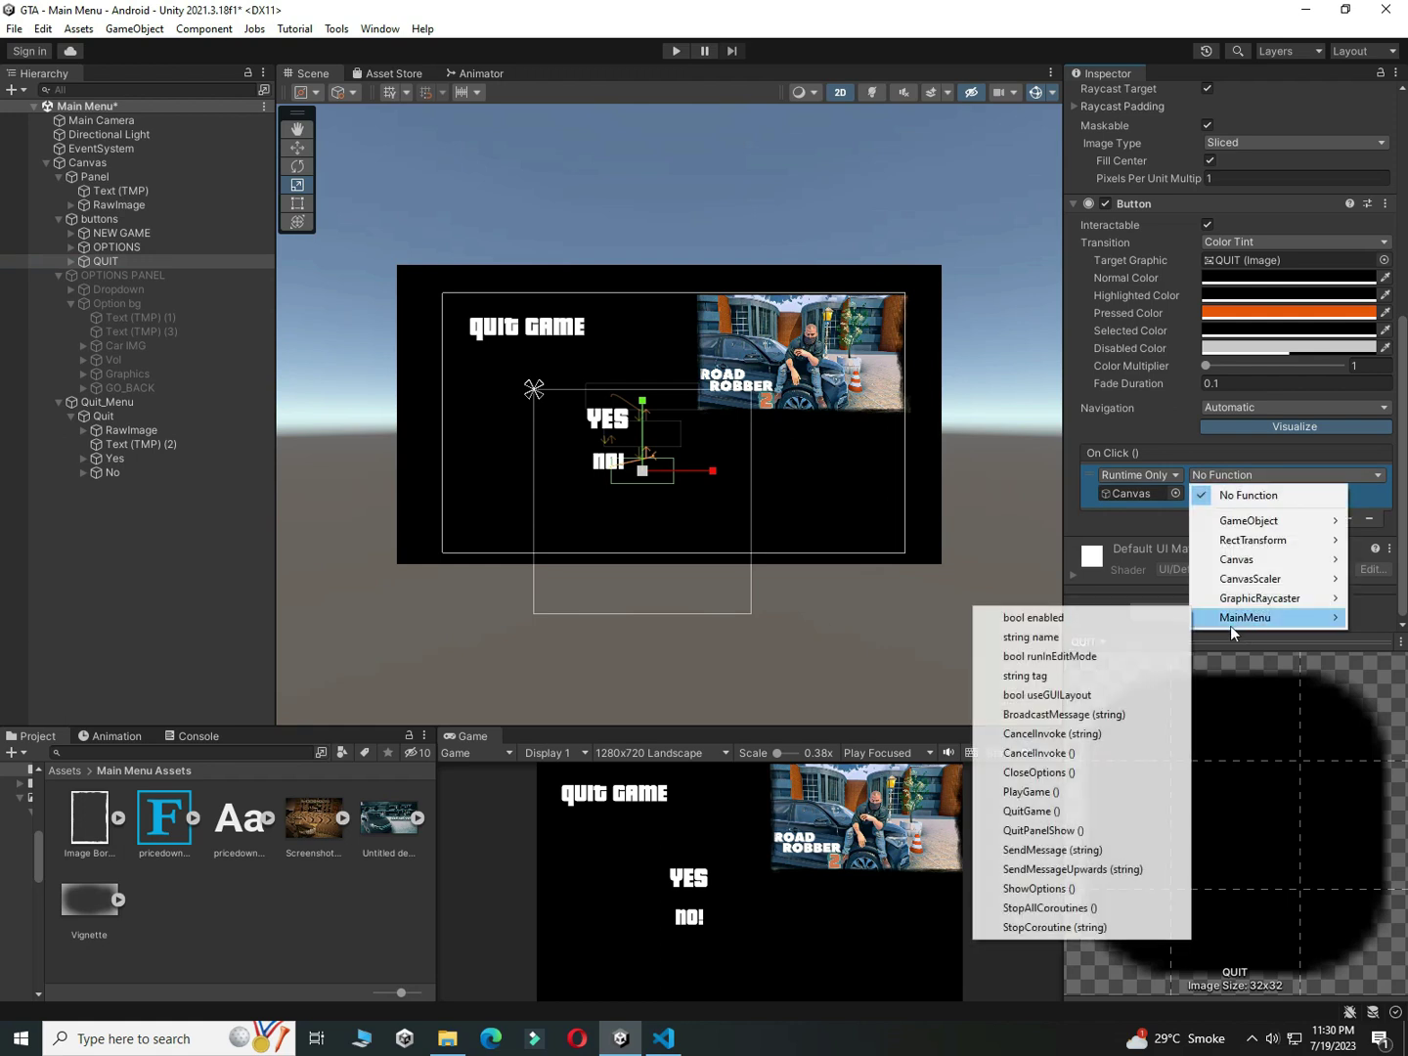
pyautogui.click(1093, 821)
# Step: Maximize the Game view, run the scene and test the QUIT button
pyautogui.hotkey('shift', 'space')
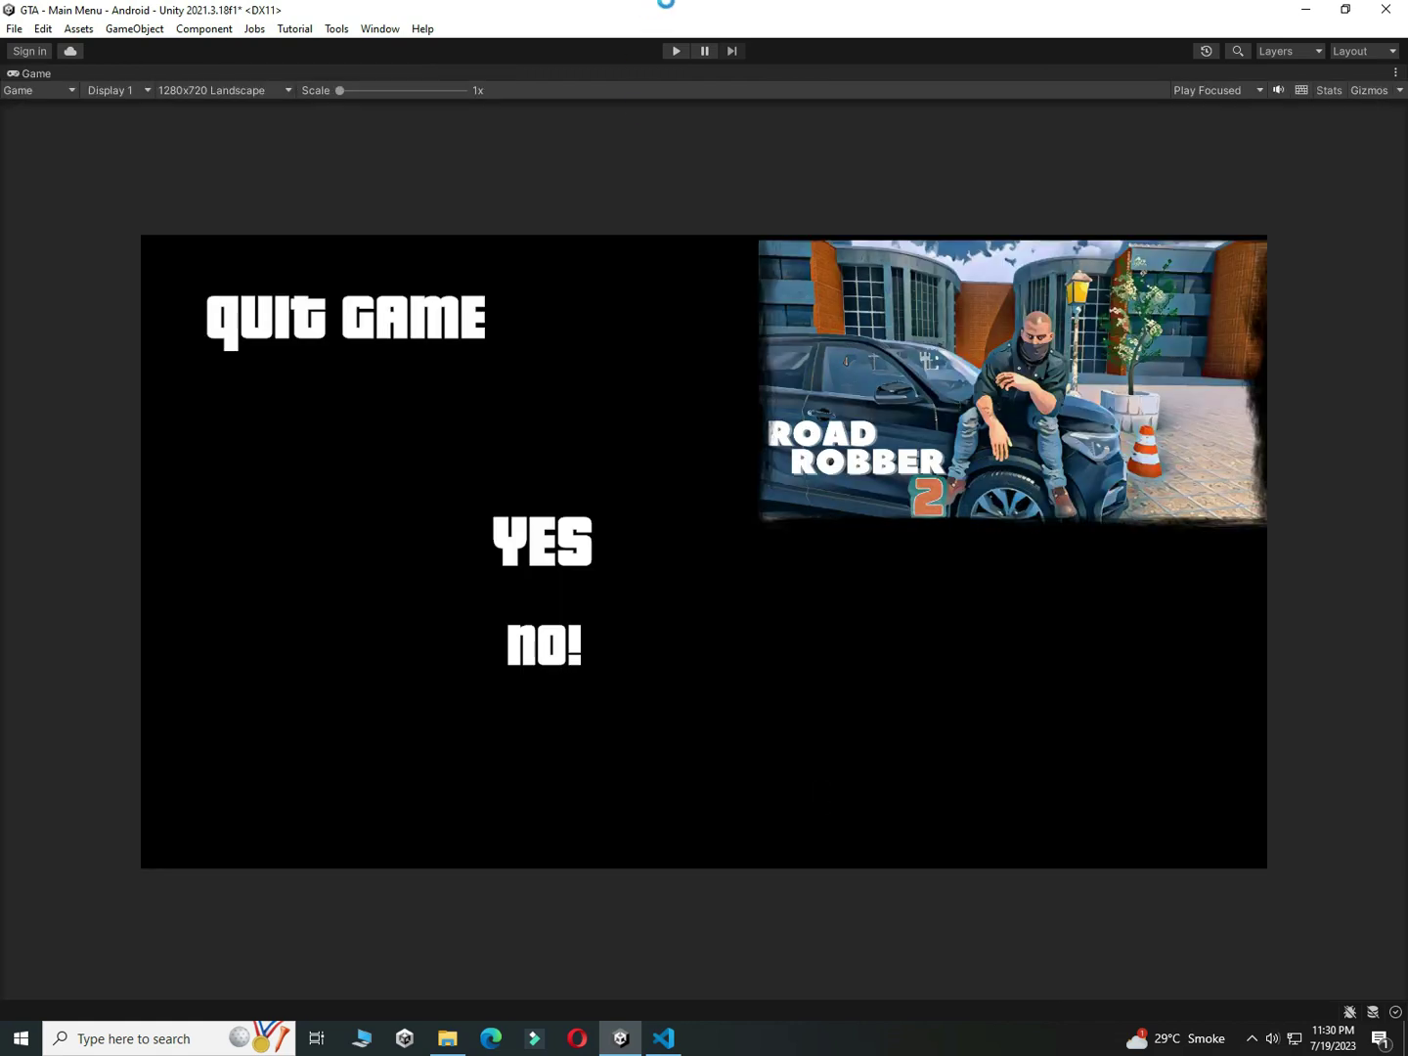
pyautogui.click(674, 48)
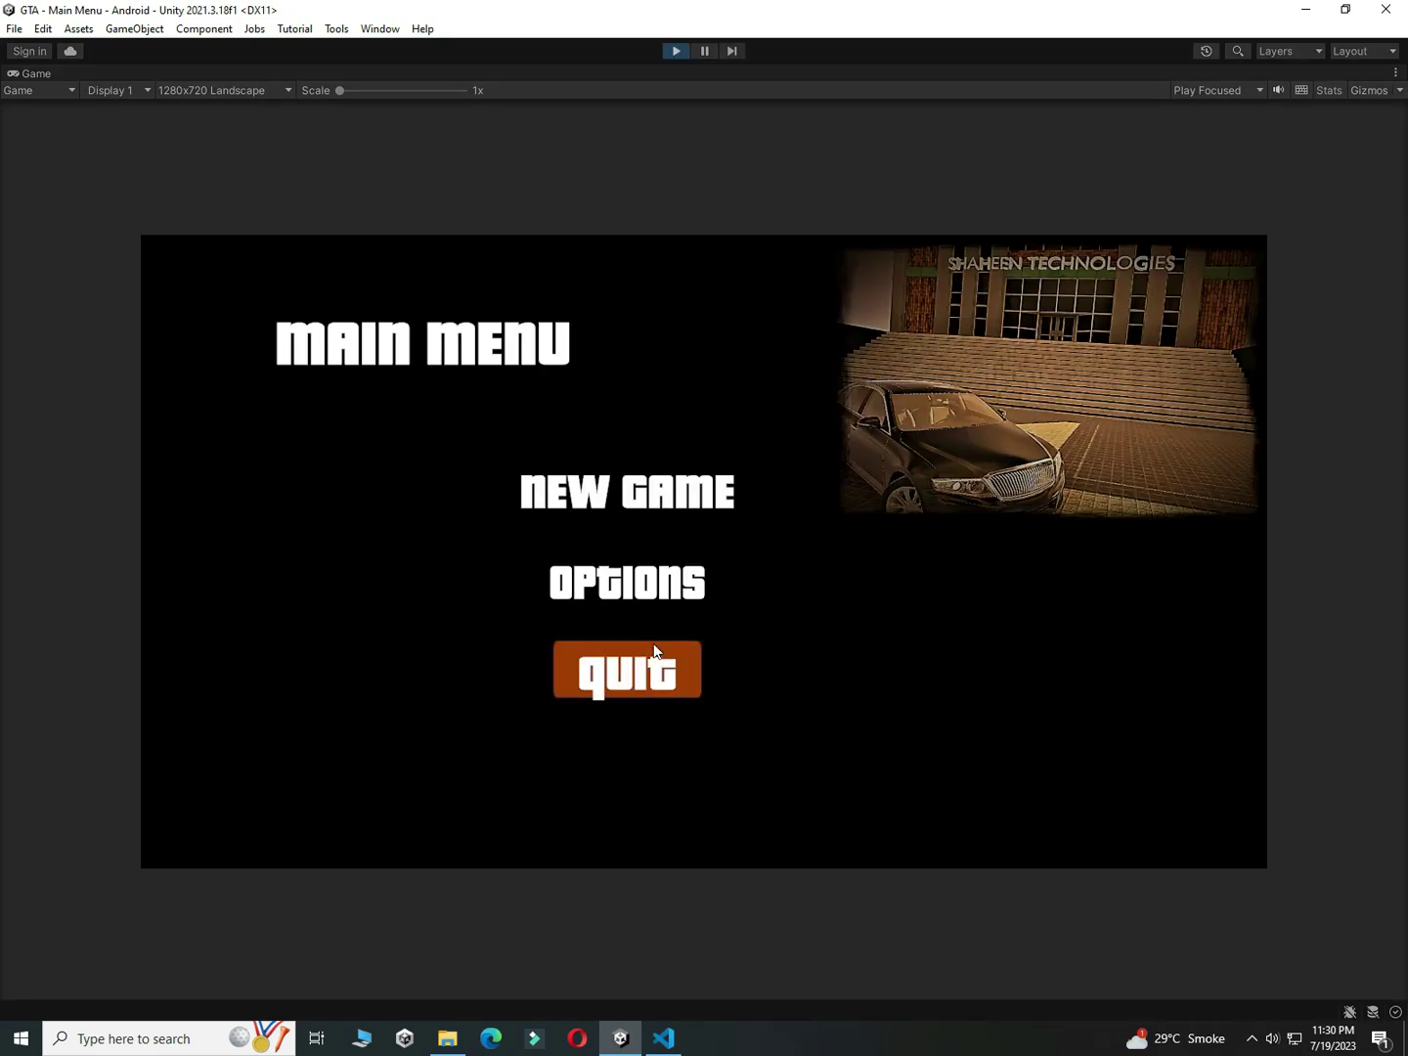
pyautogui.click(654, 656)
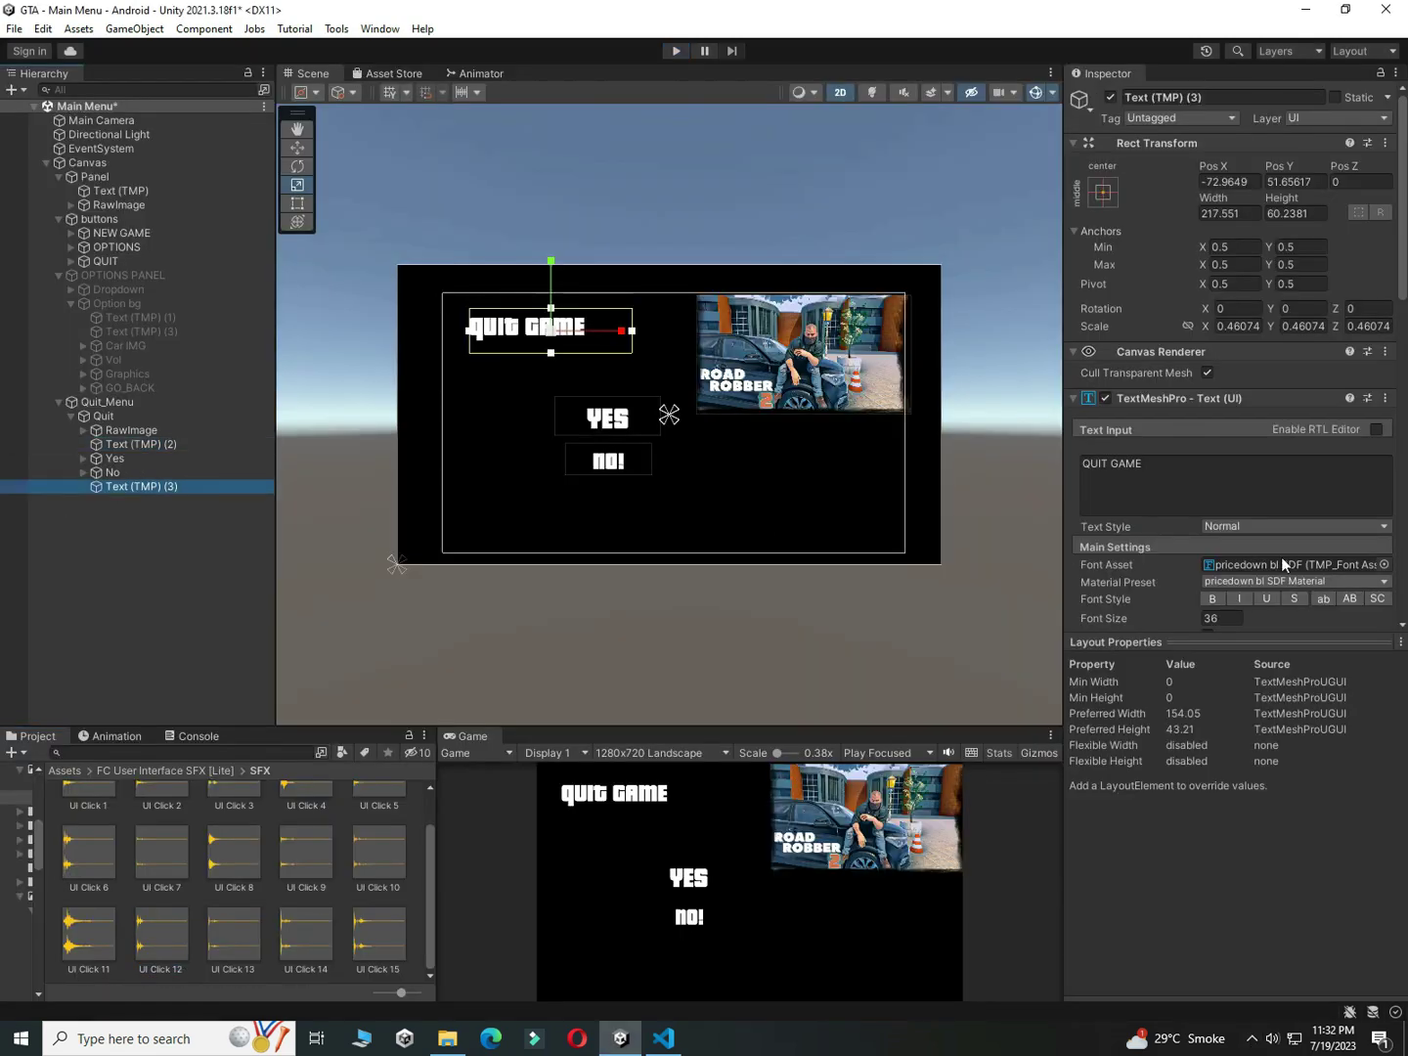
# Step: Change the text of Text (TMP) (3) in the quit menu to "ARE YOU SURE??" and widen its text box
pyautogui.press('BackSpace')
pyautogui.press('BackSpace')
pyautogui.press('BackSpace')
pyautogui.press('BackSpace')
pyautogui.press('BackSpace')
pyautogui.press('BackSpace')
pyautogui.press('BackSpace')
pyautogui.press('BackSpace')
pyautogui.press('BackSpace')
pyautogui.press('BackSpace')
pyautogui.press('BackSpace')
pyautogui.write('ARE YOU SURE??')
pyautogui.moveTo(630, 331); pyautogui.dragTo(684, 330)
# Step: Move the "ARE YOU SURE??" text below the QUIT GAME heading, just above the YES button
pyautogui.press('w')
pyautogui.moveTo(549, 302); pyautogui.dragTo(548, 349)
pyautogui.moveTo(623, 383); pyautogui.dragTo(674, 382)
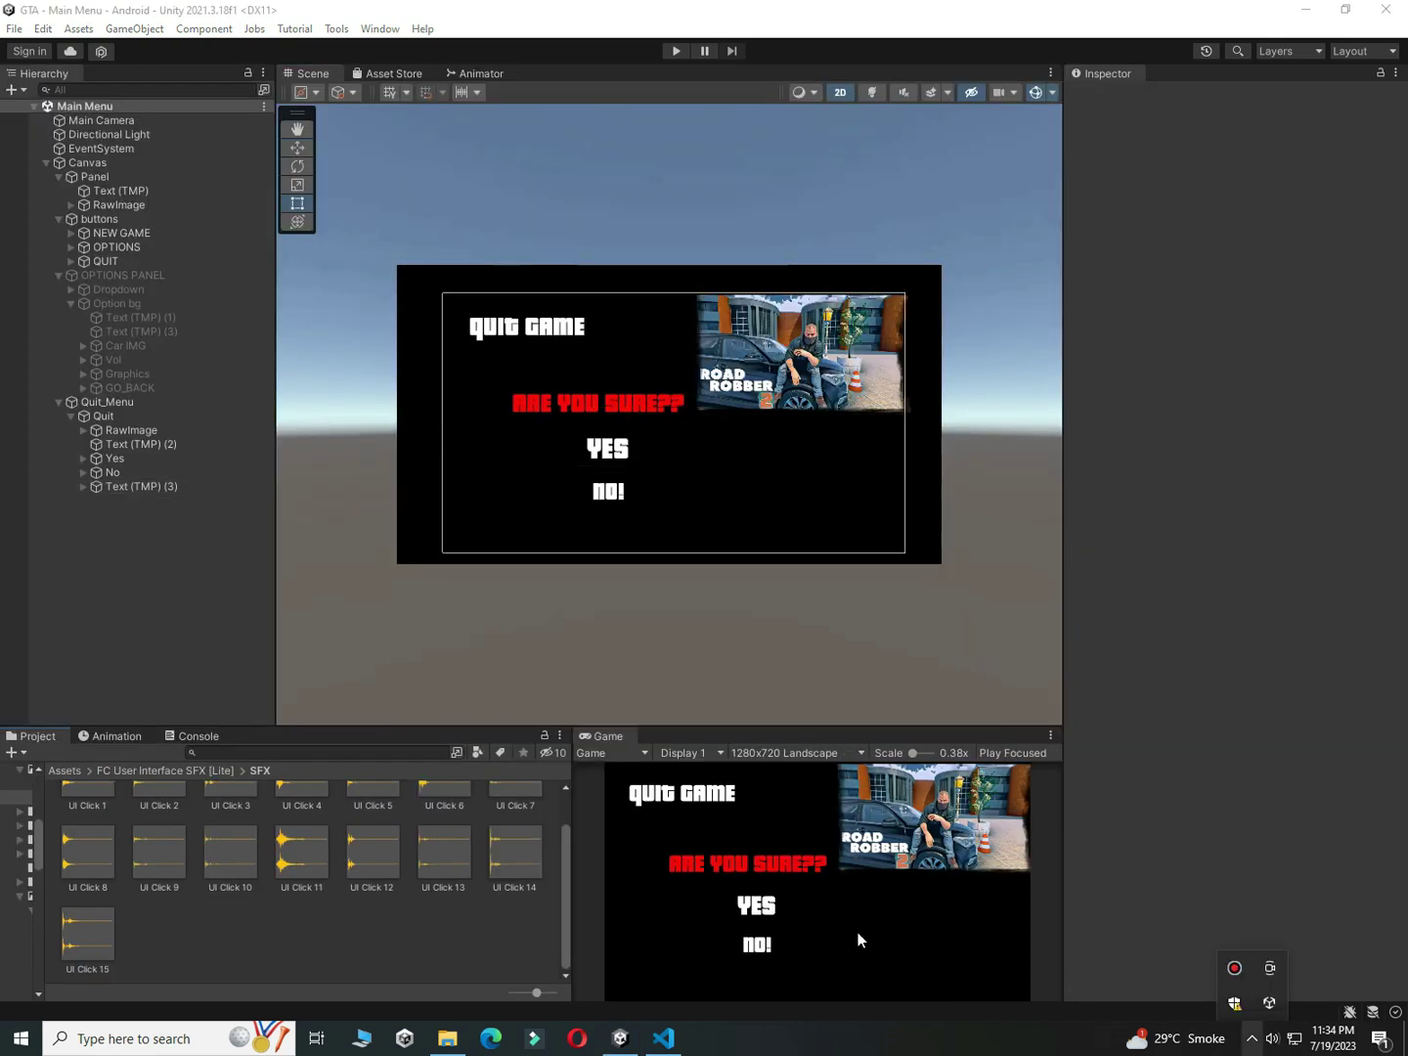
# Step: Create an empty GameObject named Audio and give it an Audio Source with the UI Click 12 clip
pyautogui.rightClick(85, 528)
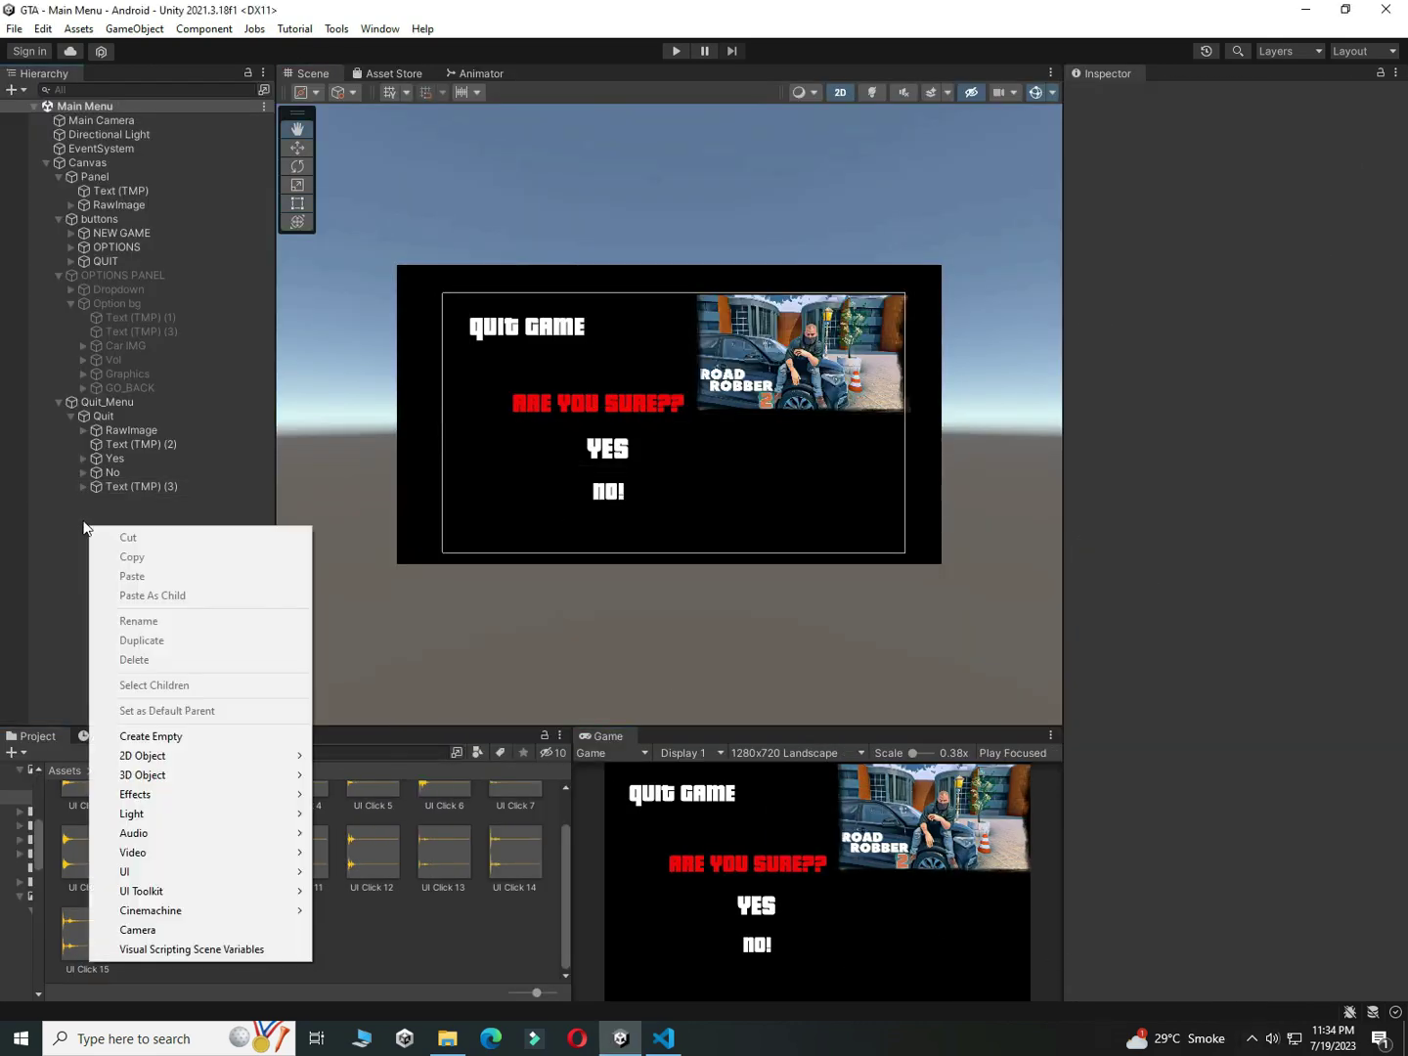
pyautogui.rightClick(102, 552)
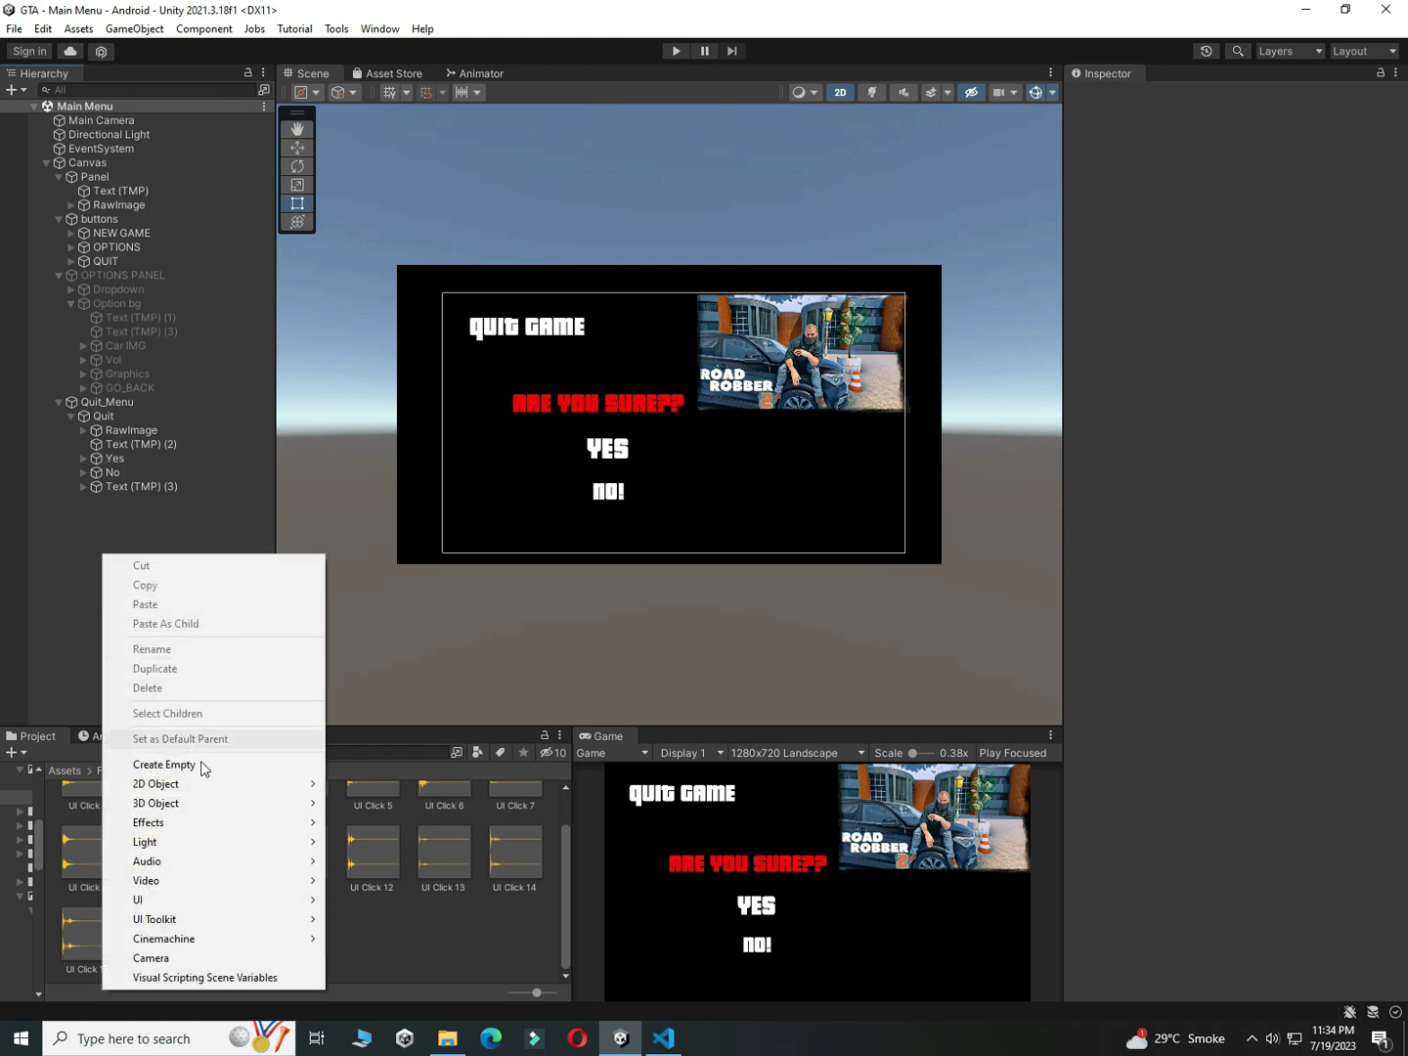
pyautogui.click(197, 763)
pyautogui.write('A')
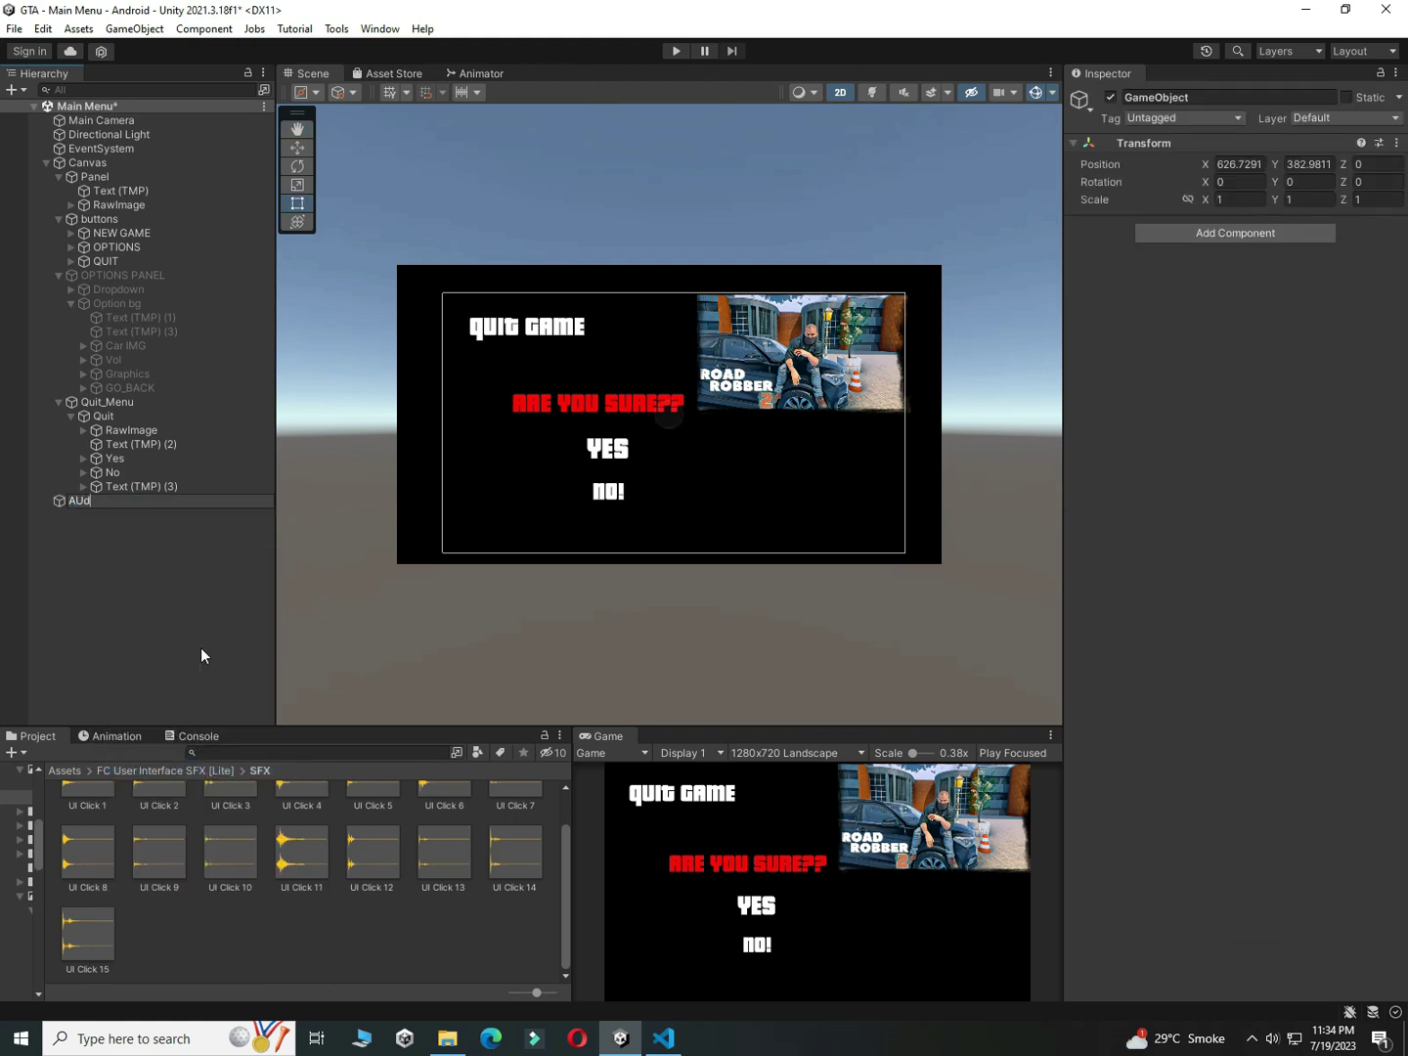
pyautogui.write('udio')
pyautogui.press('Return')
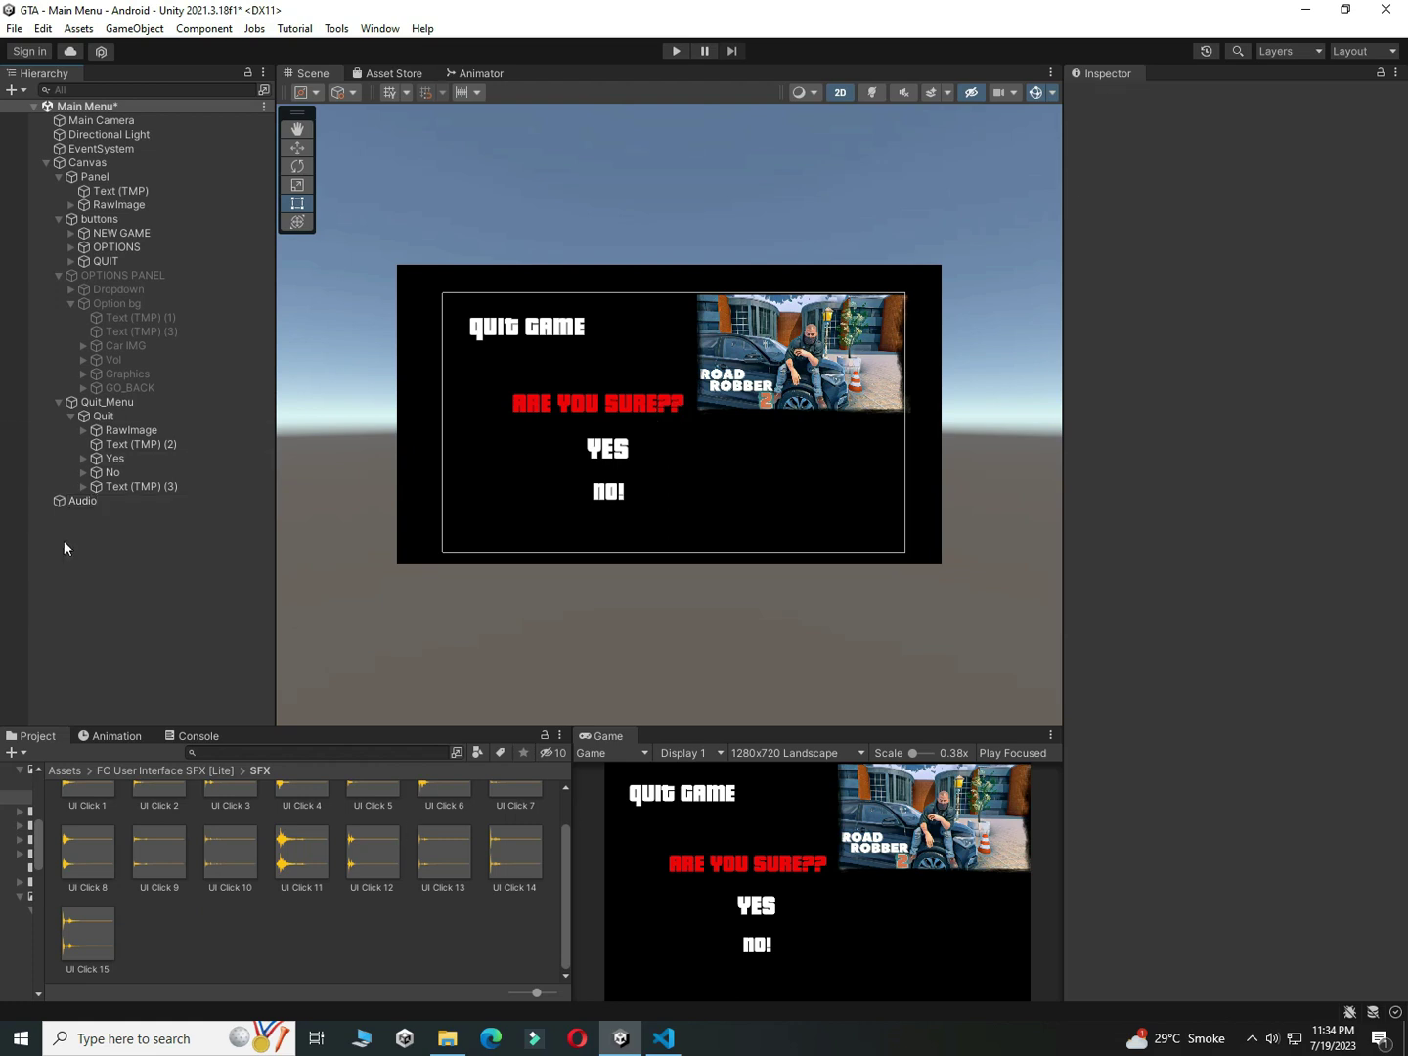
pyautogui.click(83, 500)
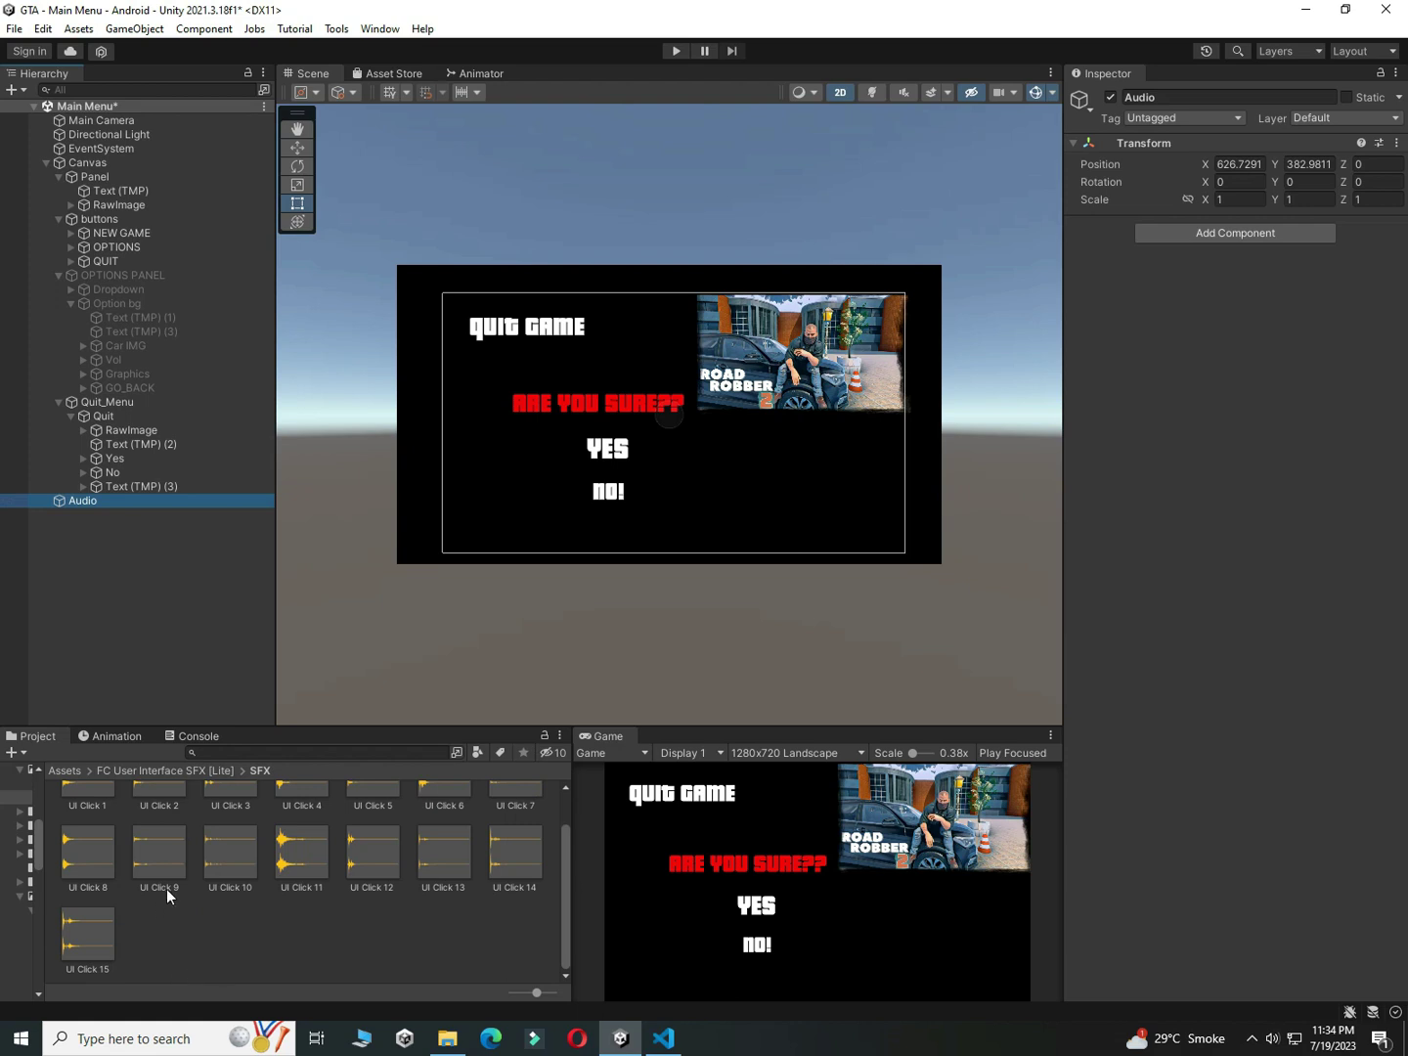
pyautogui.moveTo(354, 862); pyautogui.dragTo(1398, 582)
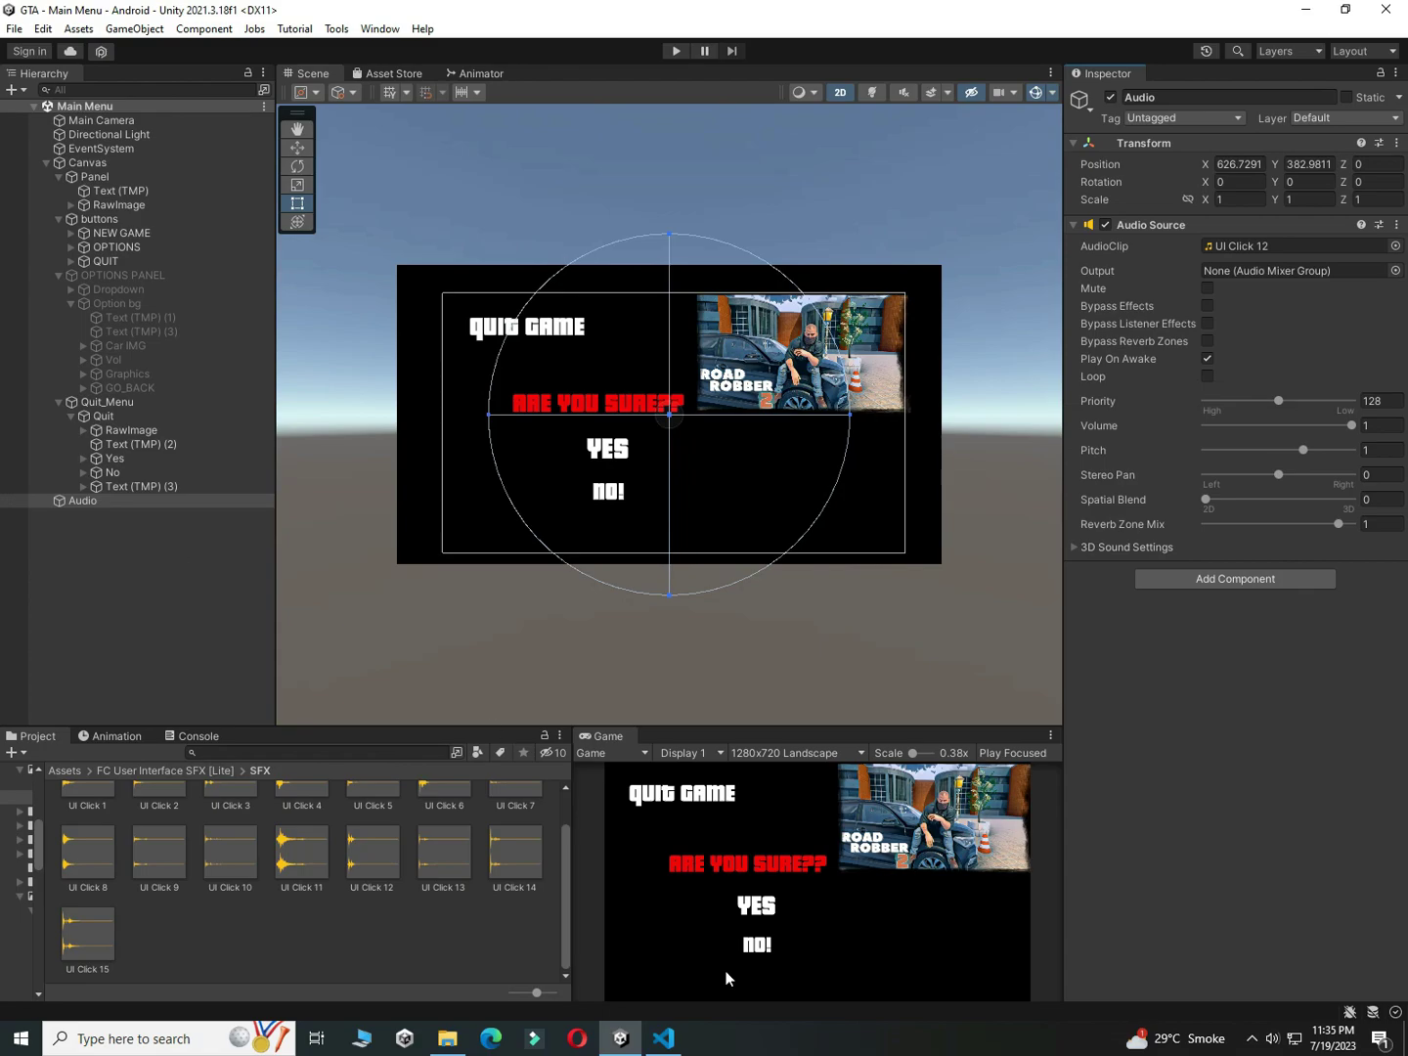
# Step: Switch to Visual Studio Code, declare public AudioSource click below the panel variables in MainMenu.cs and save the script
pyautogui.click(647, 1043)
pyautogui.scroll(9, 1393, 485)
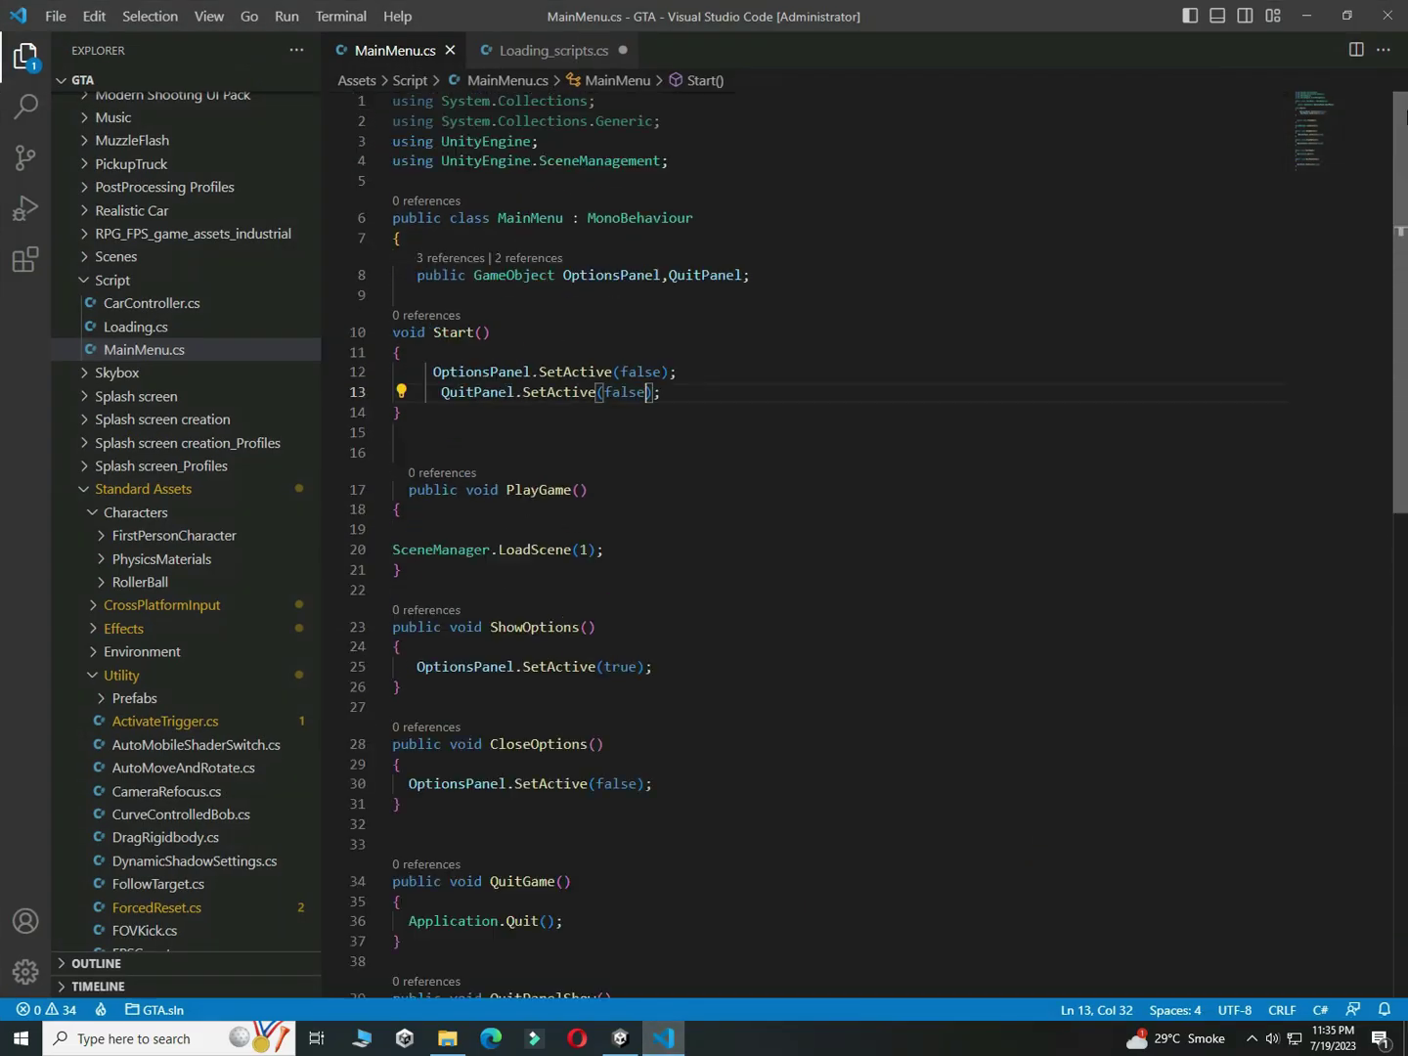
pyautogui.click(768, 275)
pyautogui.press('Return')
pyautogui.press('Return')
pyautogui.write('public audioso')
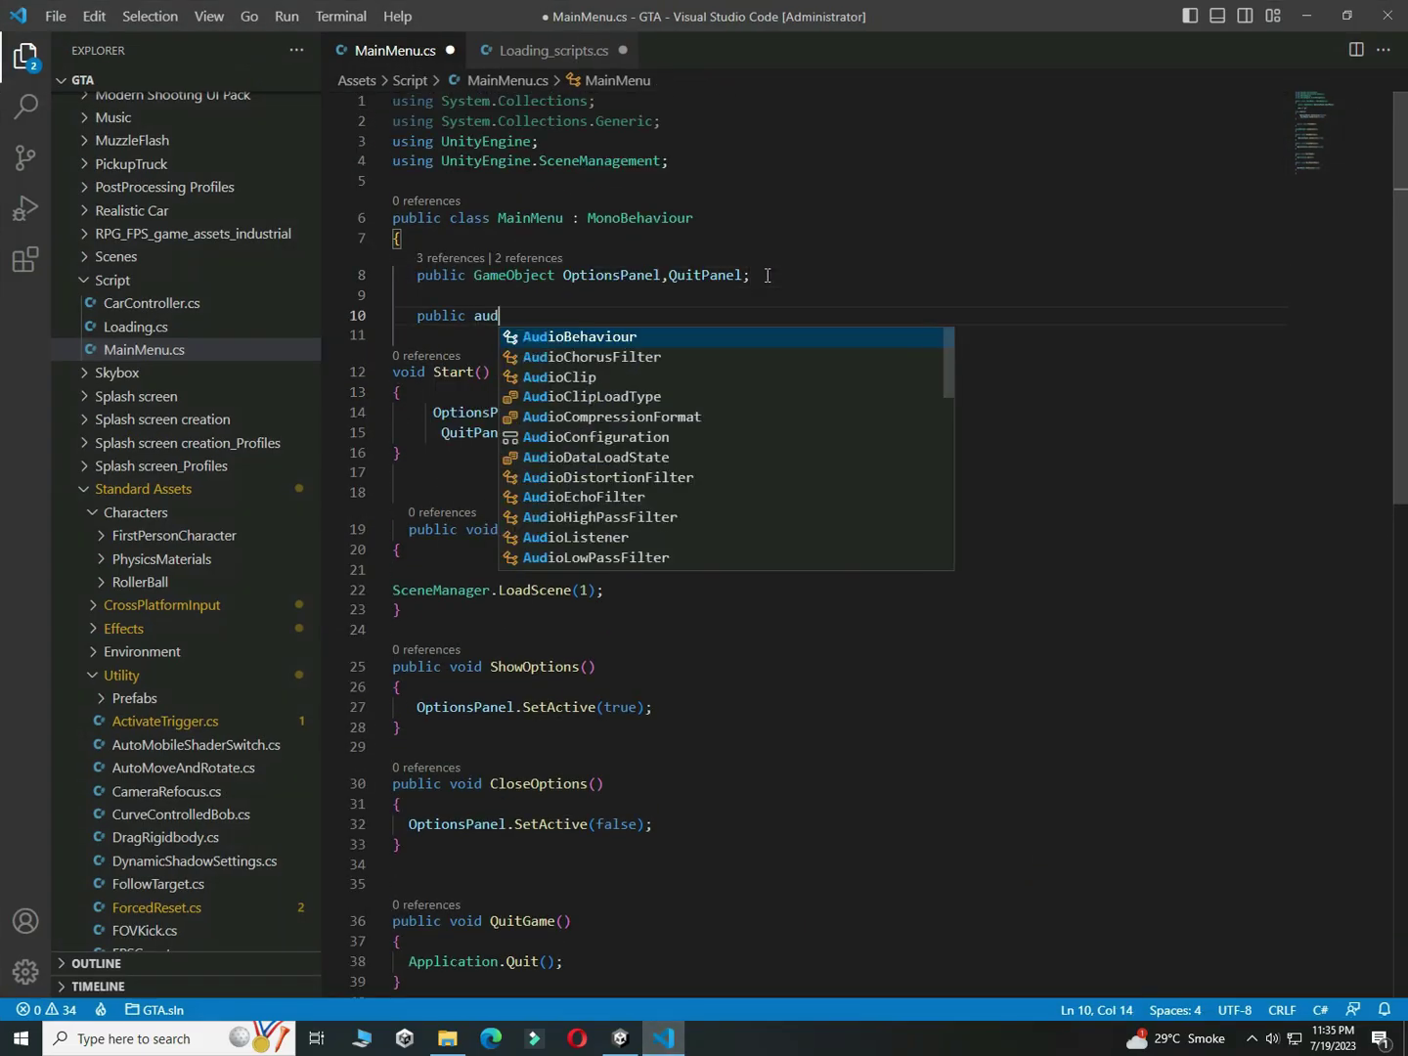
pyautogui.press('Tab')
pyautogui.write('click;')
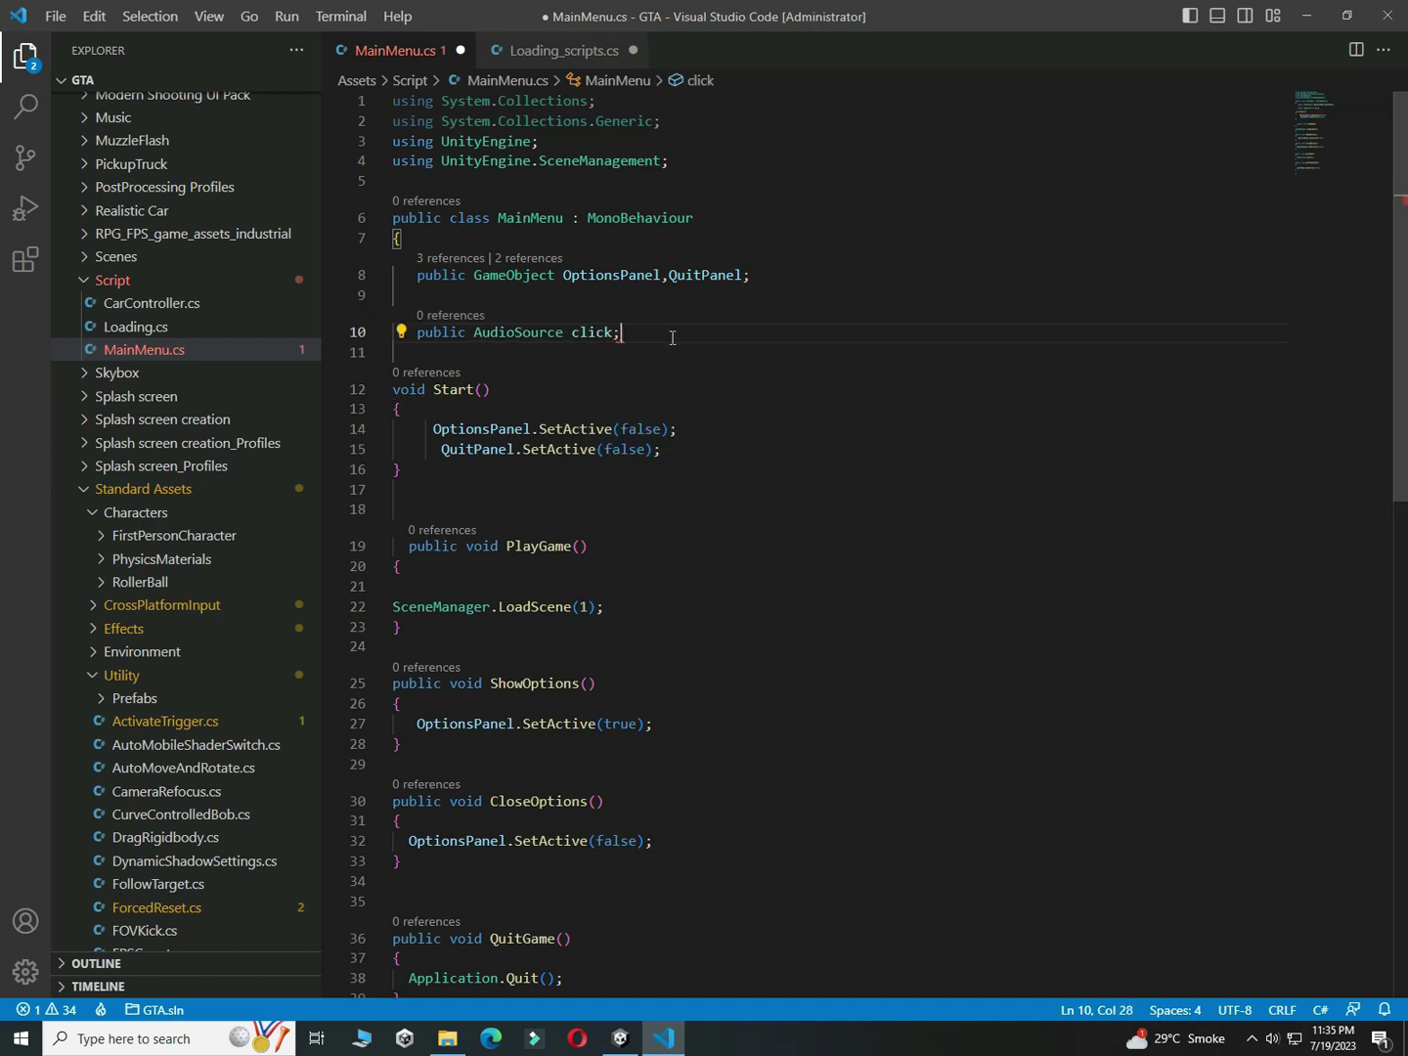
pyautogui.hotkey('ctrl', 's')
# Step: Add a public void clickbtn() method containing click.Play(); after QuitPanelShow() in MainMenu.cs and save
pyautogui.scroll(-1, 1404, 163)
pyautogui.scroll(-7, 1404, 161)
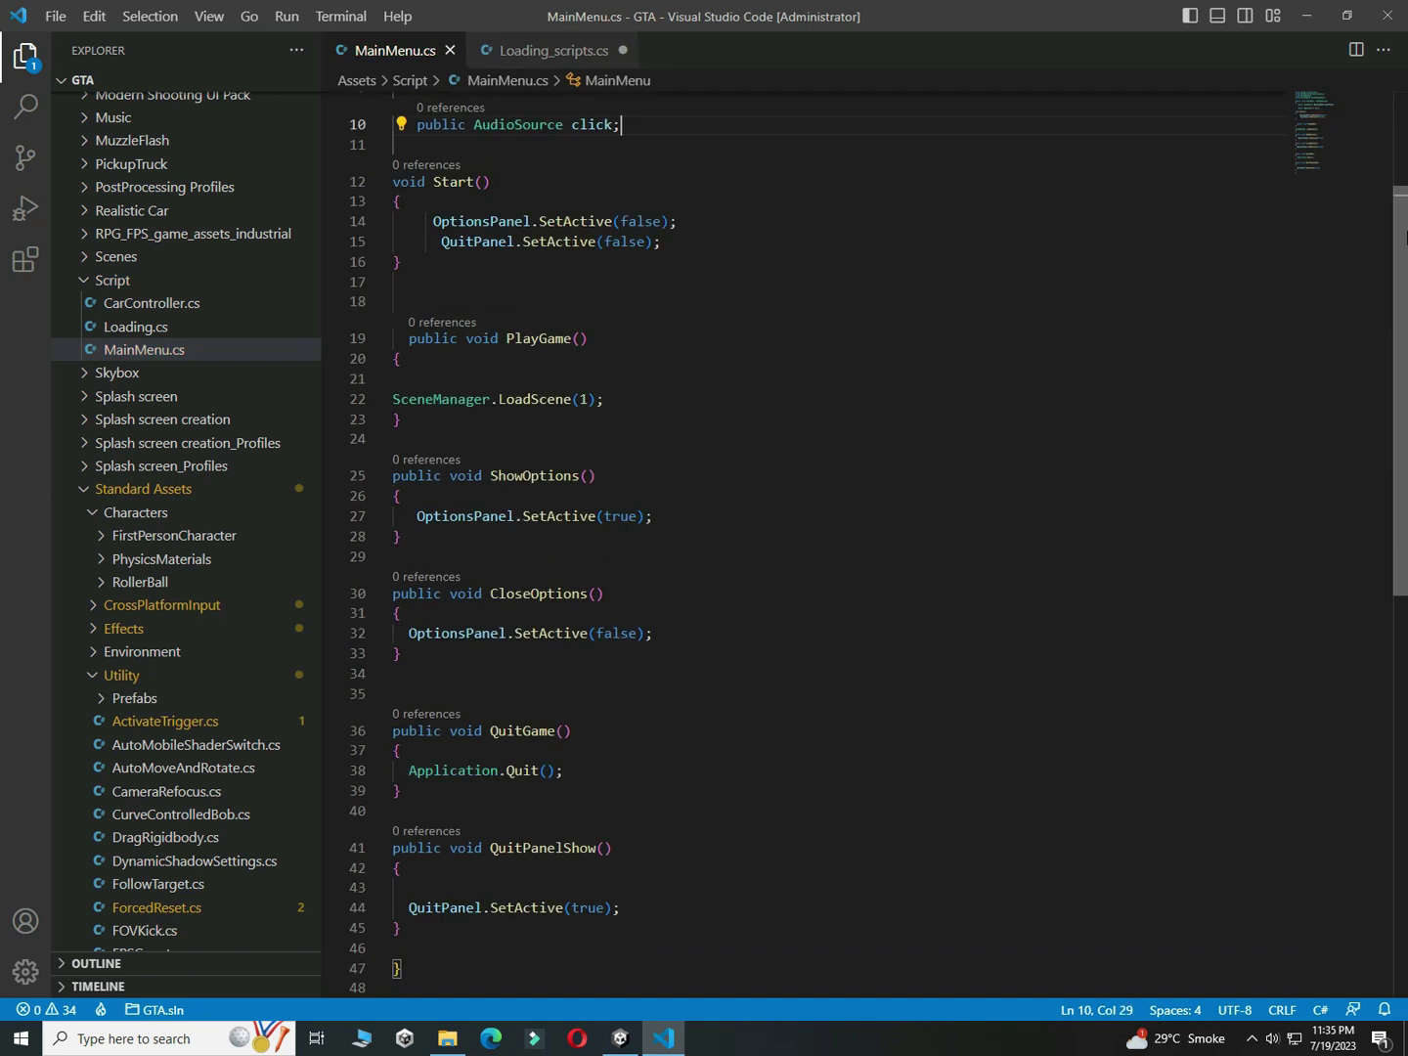
pyautogui.click(443, 587)
pyautogui.press('Return')
pyautogui.press('Return')
pyautogui.write('pub')
pyautogui.press('Tab')
pyautogui.write('void clickbtn()')
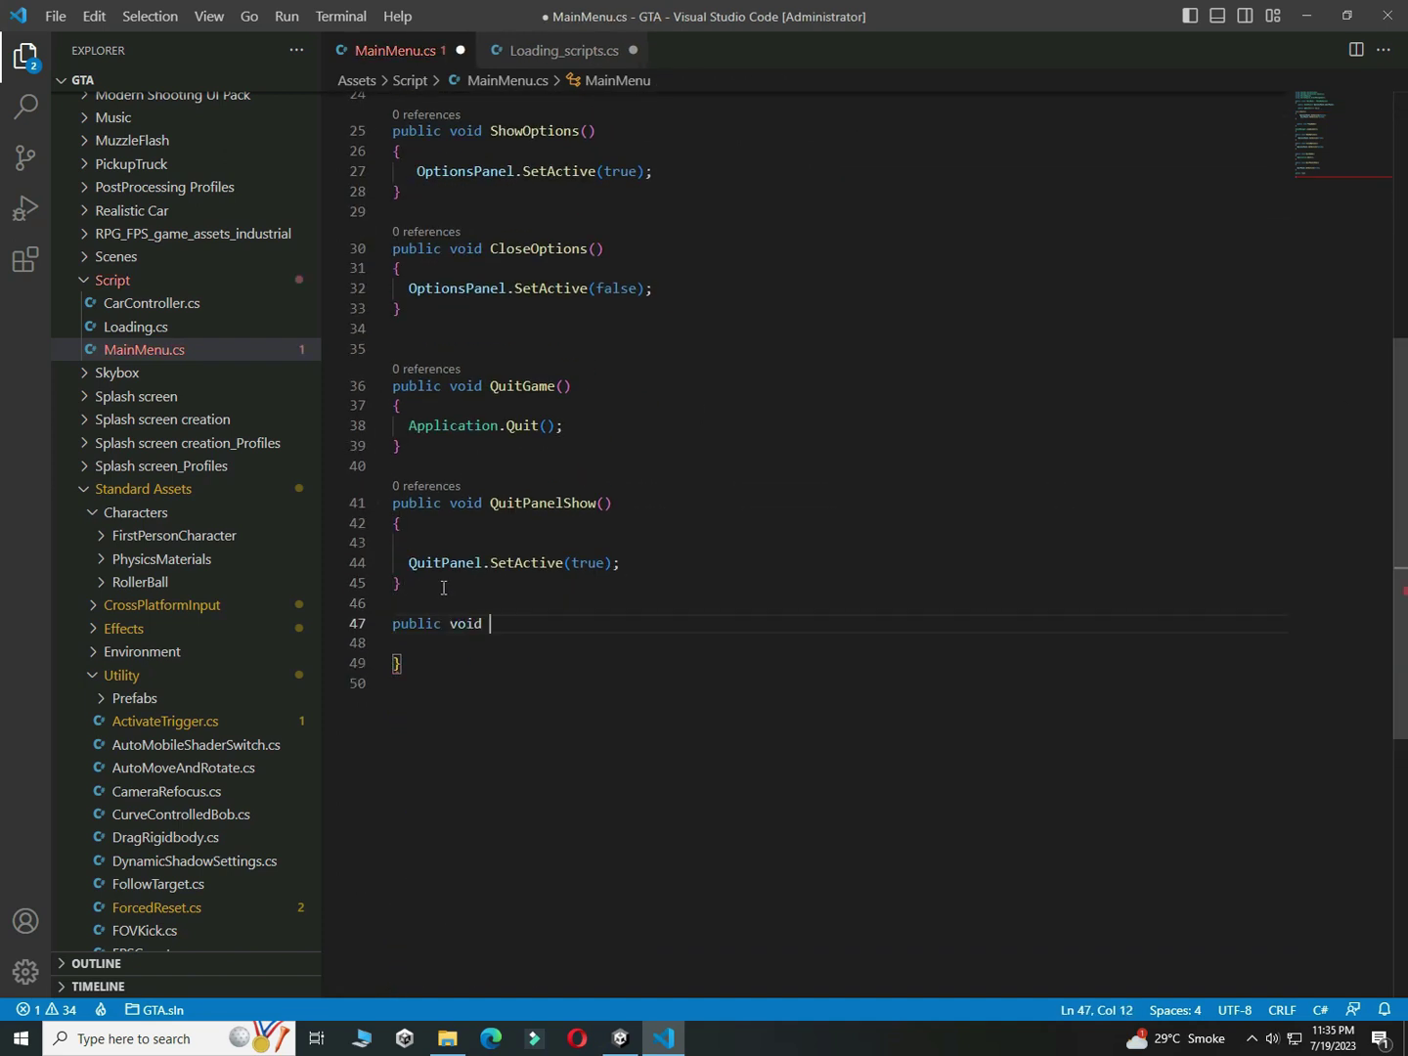
pyautogui.press('Return')
pyautogui.write('{')
pyautogui.press('Return')
pyautogui.write('click.pla')
pyautogui.click(544, 724)
pyautogui.write('();')
pyautogui.hotkey('ctrl', 's')
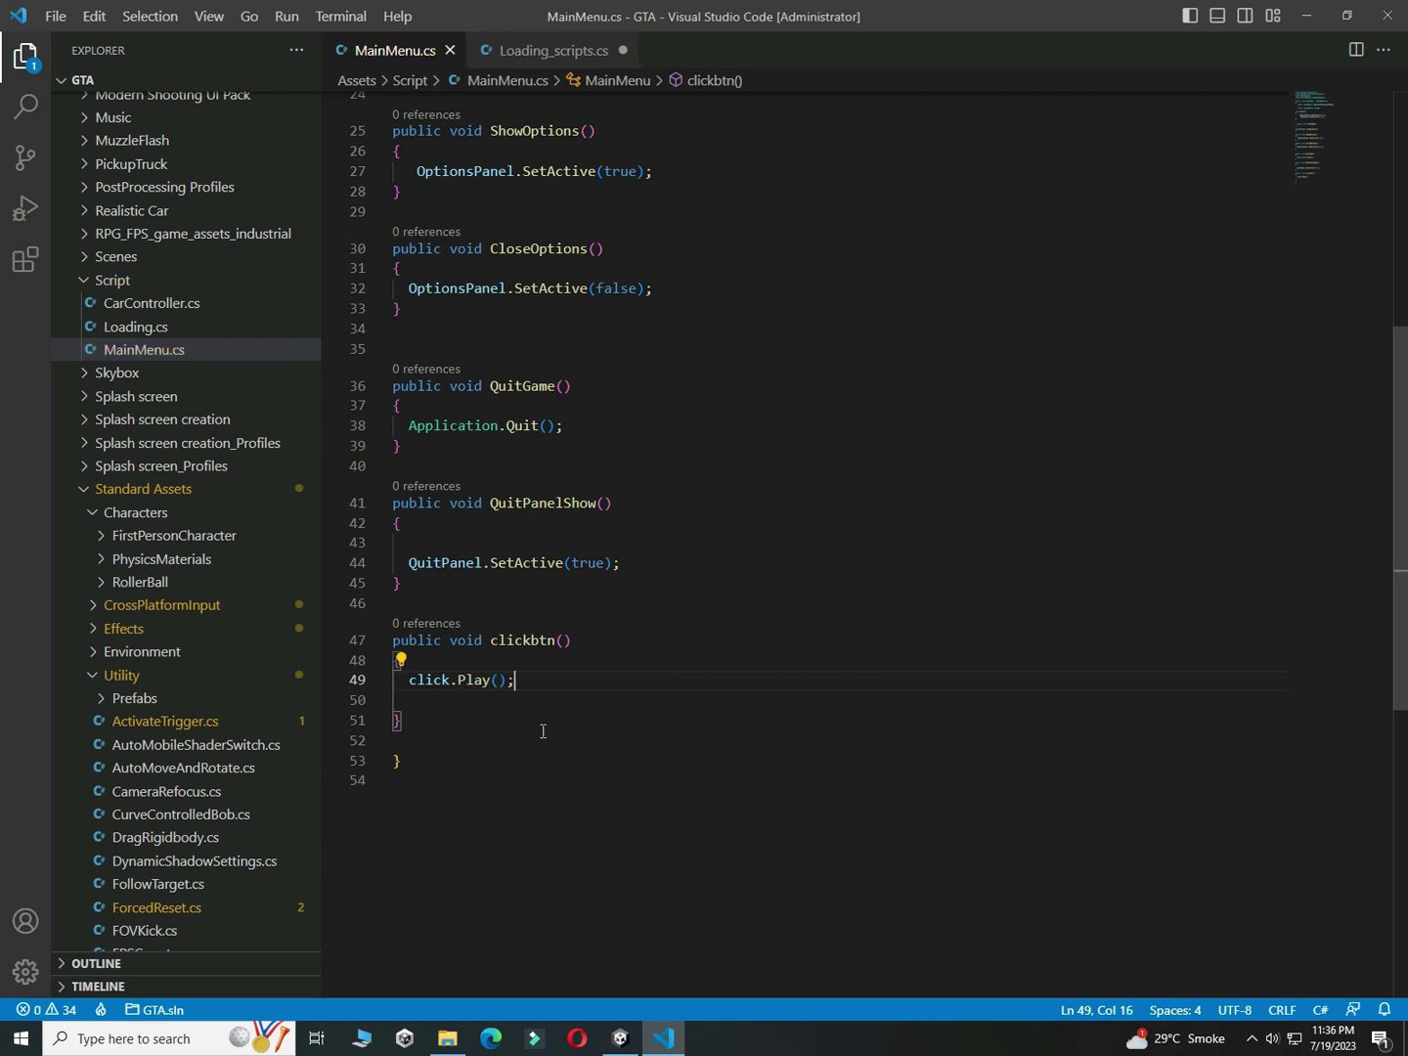
# Step: Switch to Unity and add a new On Click entry to the NEW GAME, OPTIONS and QUIT buttons together
pyautogui.click(637, 1040)
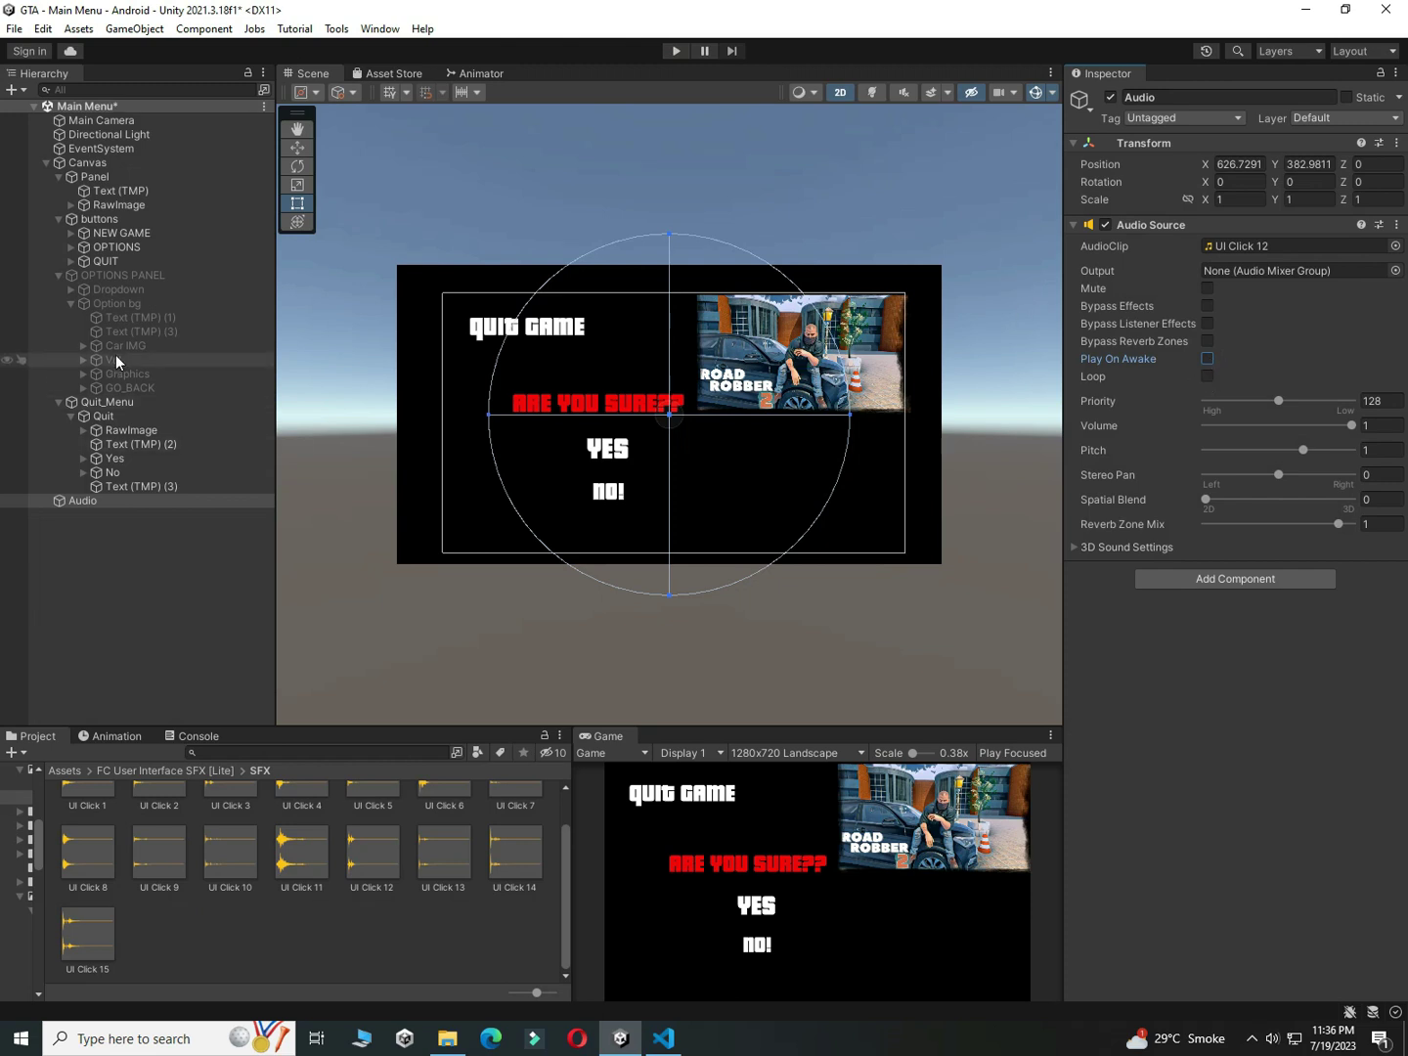
pyautogui.click(152, 234)
pyautogui.keyDown('shift'); pyautogui.click(147, 261); pyautogui.keyUp('shift')
pyautogui.scroll(-7, 1261, 488)
pyautogui.click(1346, 517)
pyautogui.moveTo(98, 500); pyautogui.dragTo(1134, 535)
pyautogui.click(1232, 515)
# Step: Assign Canvas to the new On Click entry of the three main buttons and choose the MainMenu.clickbtn function
pyautogui.moveTo(1247, 583)
pyautogui.moveTo(85, 163); pyautogui.dragTo(1134, 534)
pyautogui.click(1232, 516)
pyautogui.moveTo(1251, 659)
pyautogui.click(1064, 840)
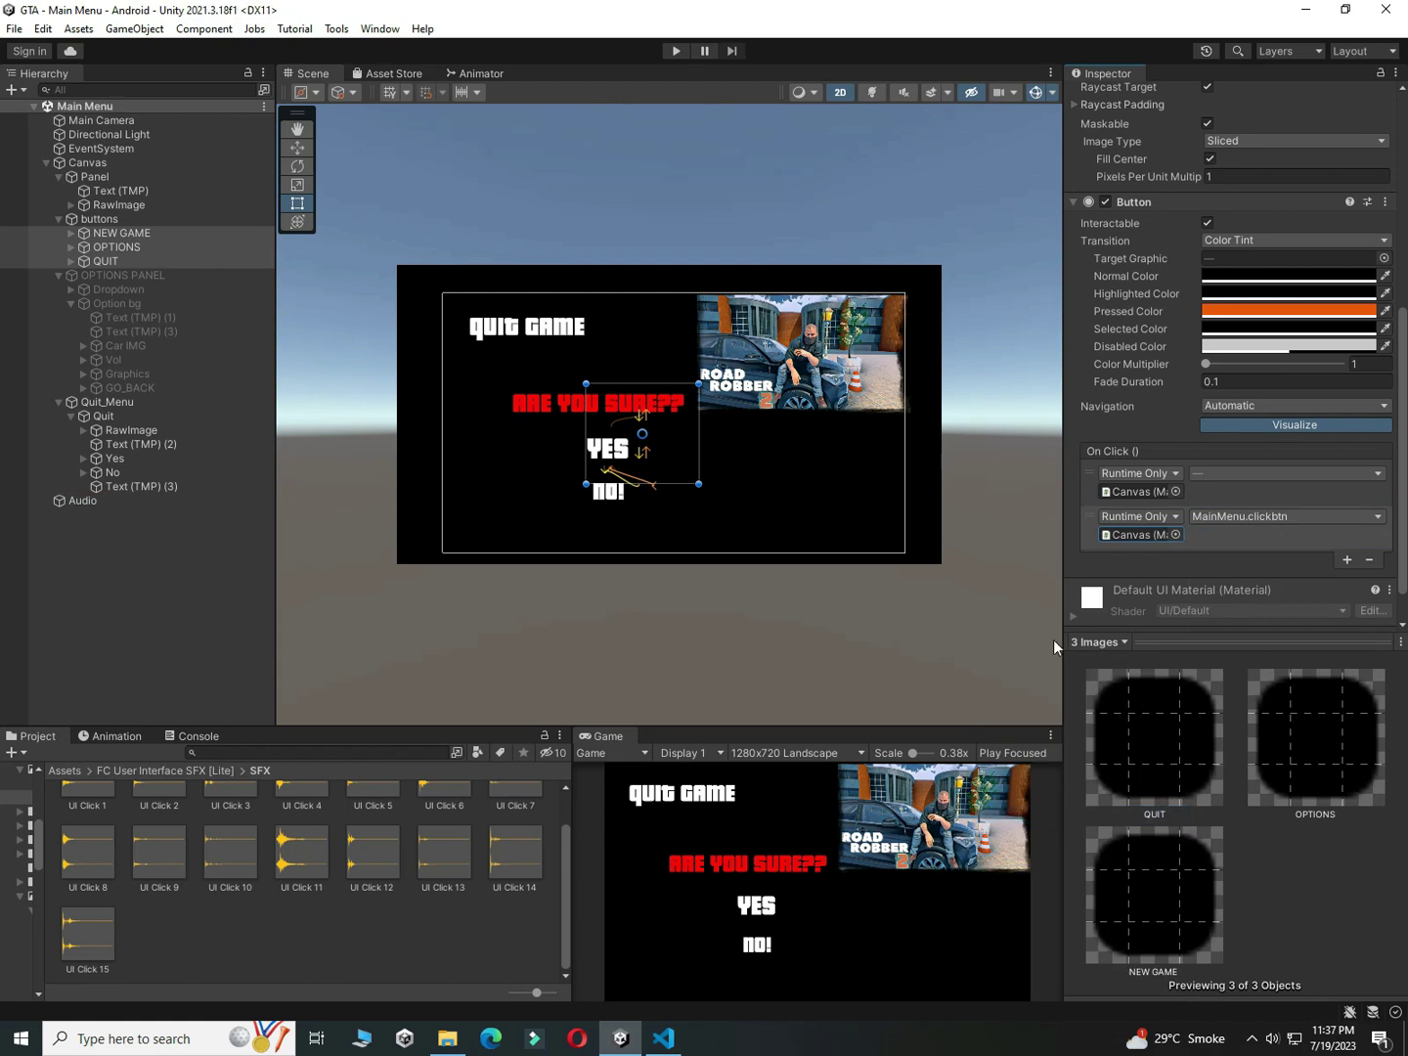
# Step: Add an On Click entry to the GO_BACK button that calls MainMenu.clickbtn on Canvas, and save the scene
pyautogui.click(141, 387)
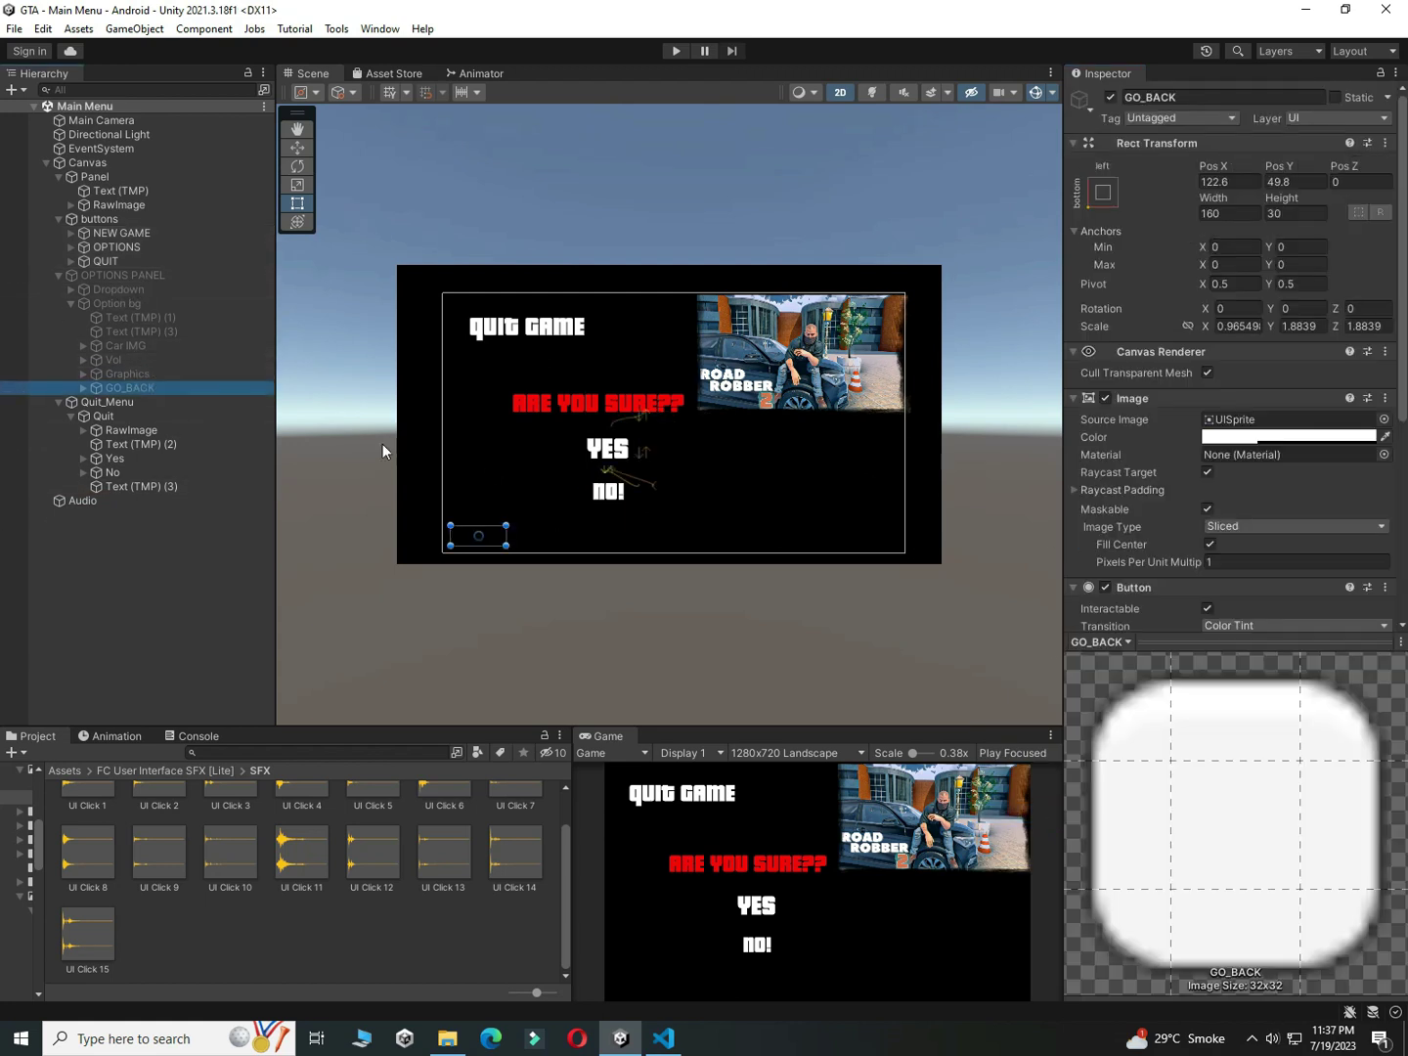
pyautogui.scroll(-5, 1272, 518)
pyautogui.click(1351, 576)
pyautogui.moveTo(99, 164); pyautogui.dragTo(1136, 594)
pyautogui.click(1244, 573)
pyautogui.moveTo(1193, 716)
pyautogui.click(1046, 542)
pyautogui.hotkey('ctrl', 's')
# Step: Add an On Click entry calling MainMenu.clickbtn on Canvas to both the Yes and No buttons
pyautogui.click(118, 458)
pyautogui.keyDown('ctrl'); pyautogui.click(123, 471); pyautogui.keyUp('ctrl')
pyautogui.click(1349, 574)
pyautogui.moveTo(86, 163); pyautogui.dragTo(1134, 592)
pyautogui.click(1272, 573)
pyautogui.moveTo(1244, 717)
pyautogui.click(1051, 597)
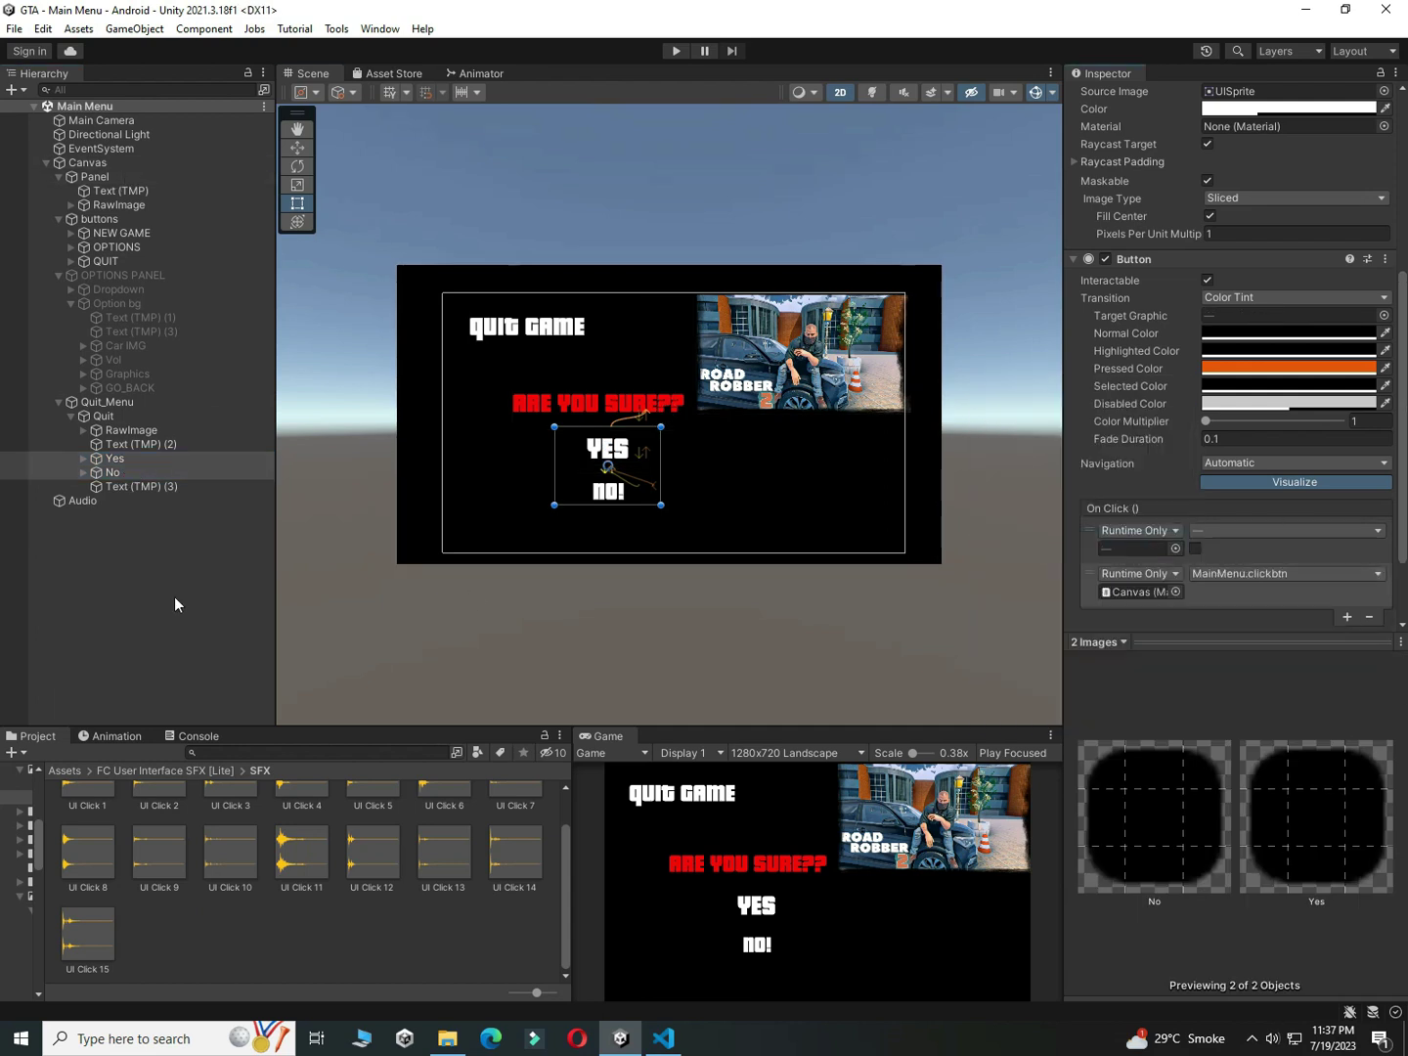
# Step: Collapse OPTIONS PANEL in the hierarchy and assign the Audio object to the Click field of Canvas's Main Menu script
pyautogui.click(155, 391)
pyautogui.click(163, 359)
pyautogui.click(169, 346)
pyautogui.click(179, 330)
pyautogui.click(162, 318)
pyautogui.click(123, 304)
pyautogui.click(59, 275)
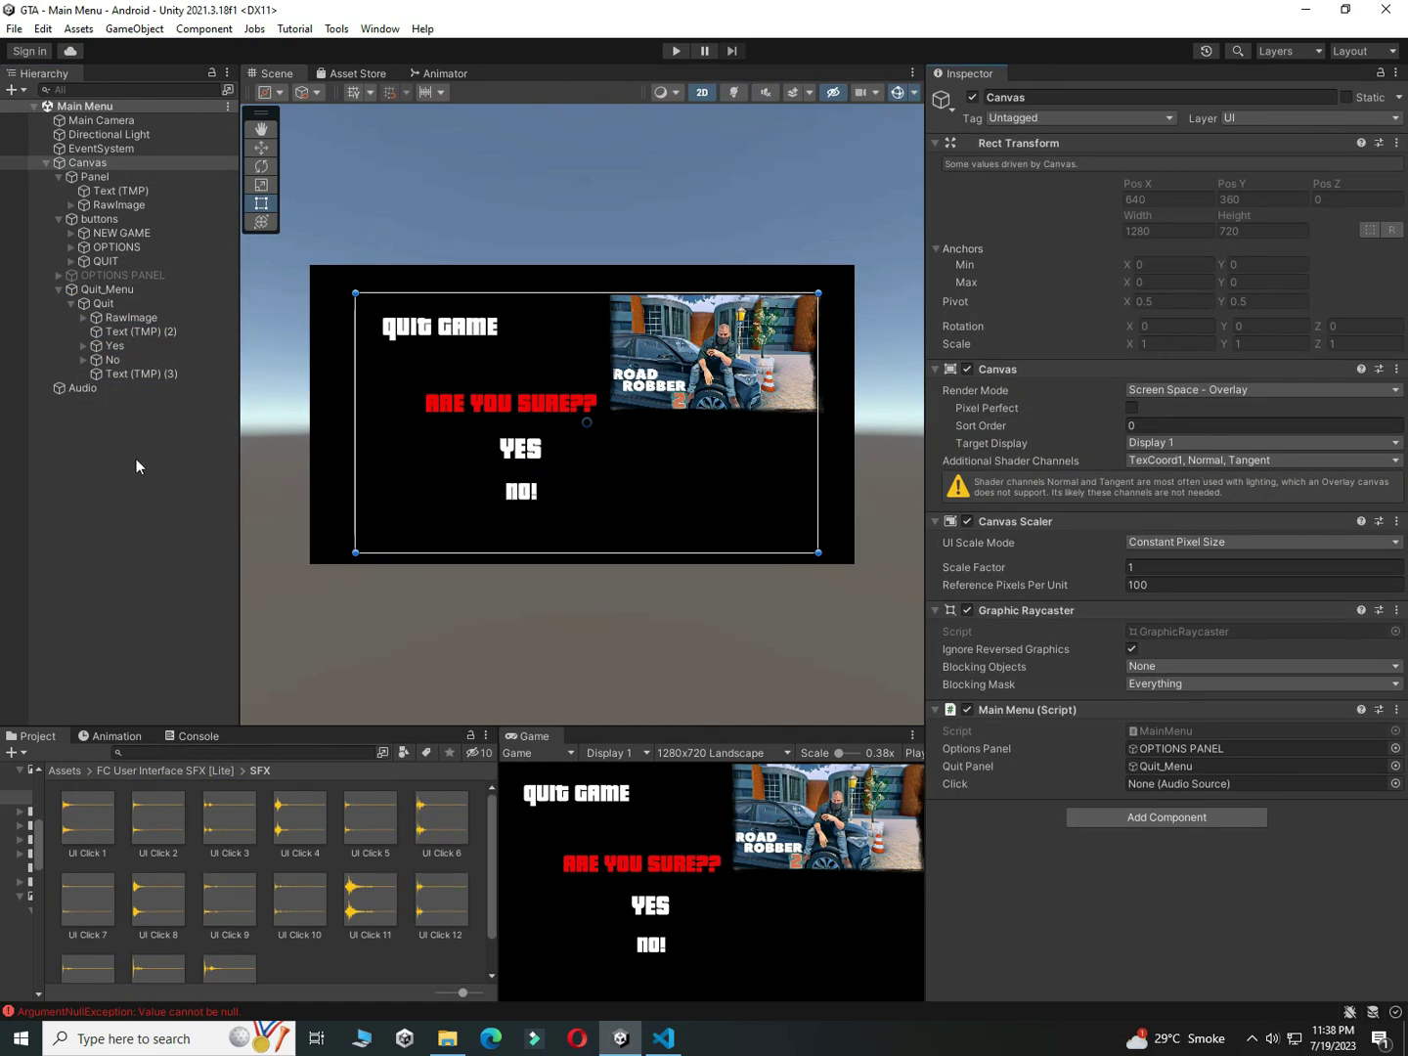
pyautogui.moveTo(100, 392); pyautogui.dragTo(1200, 785)
# Step: Run the scene in the maximized Game view and test the OPTIONS, GO BACK, QUIT and NO! buttons
pyautogui.hotkey('shift', 'space')
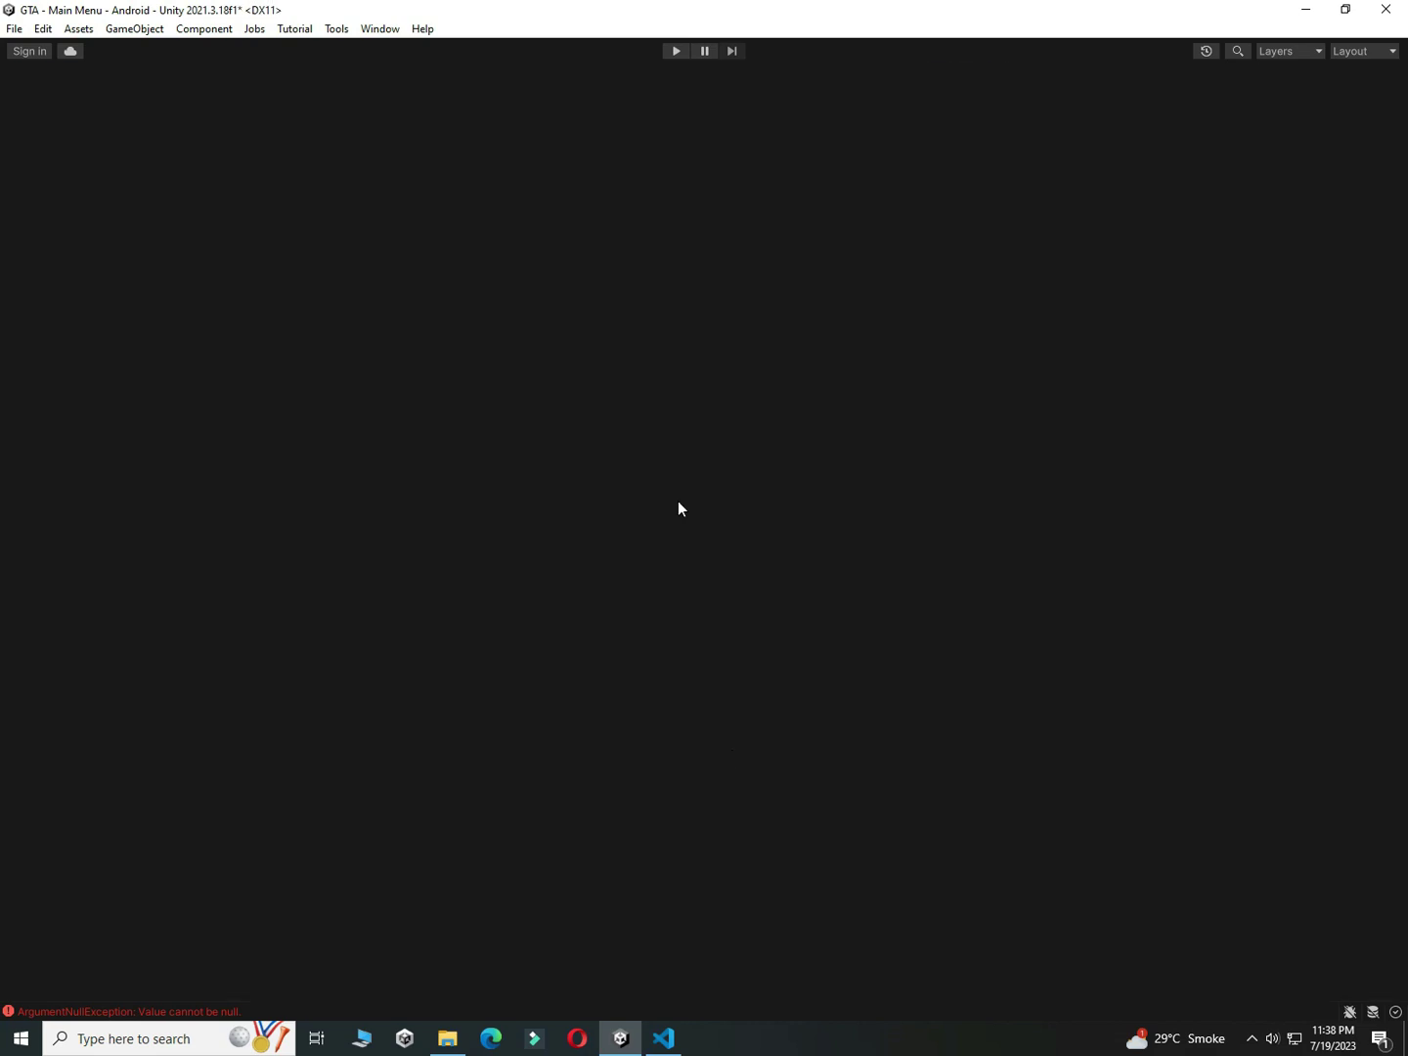
pyautogui.click(628, 581)
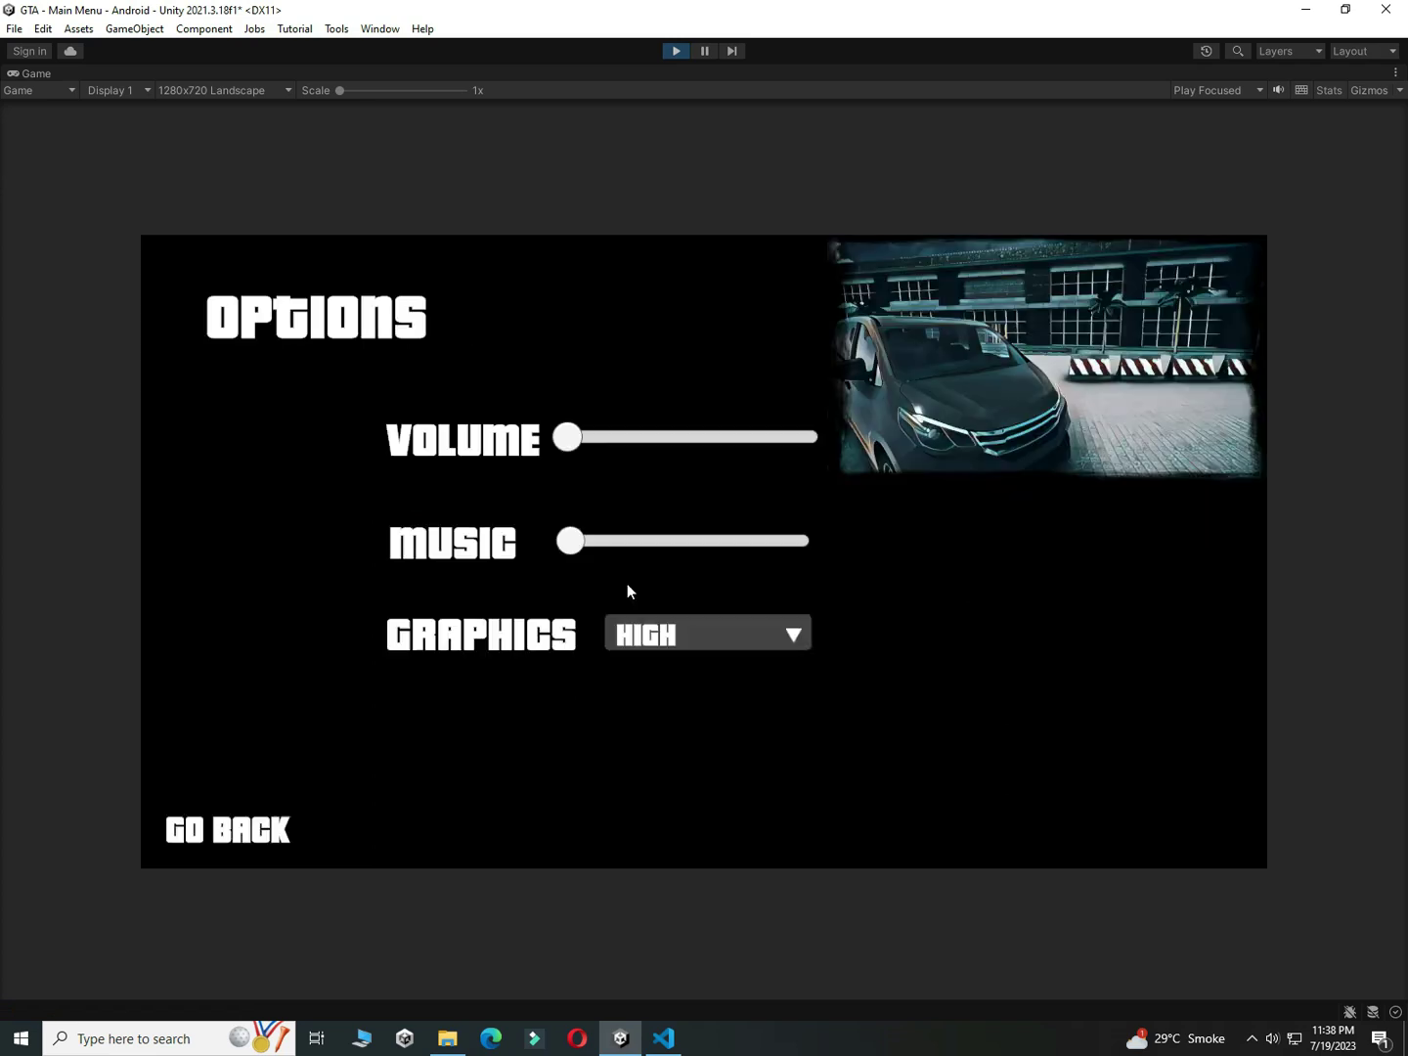
pyautogui.click(248, 826)
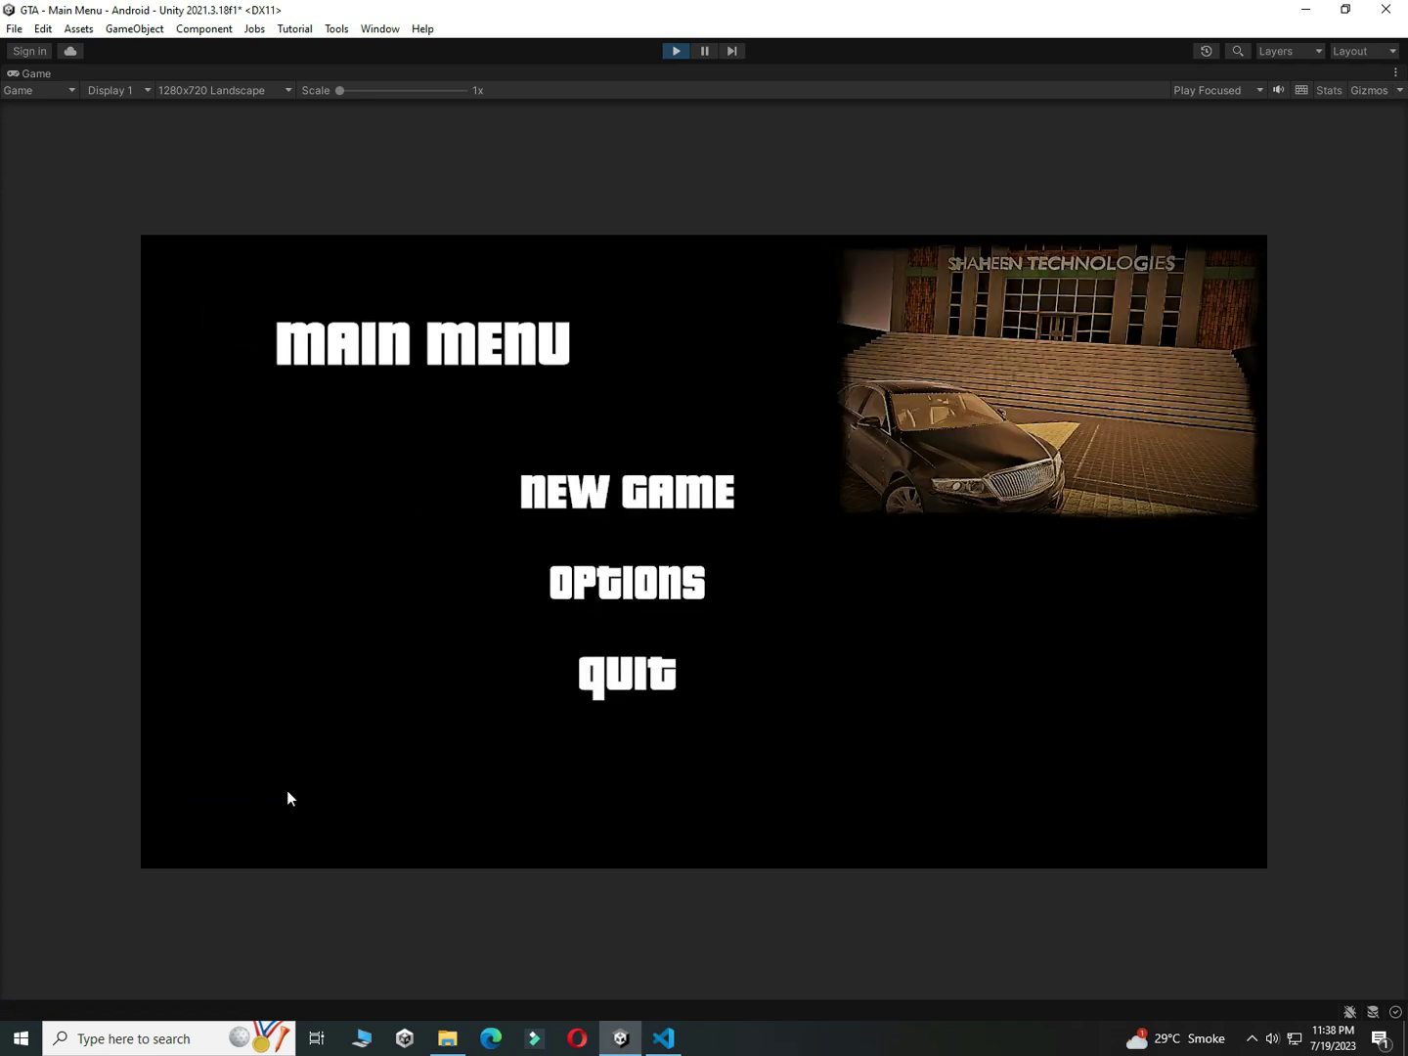
pyautogui.click(575, 697)
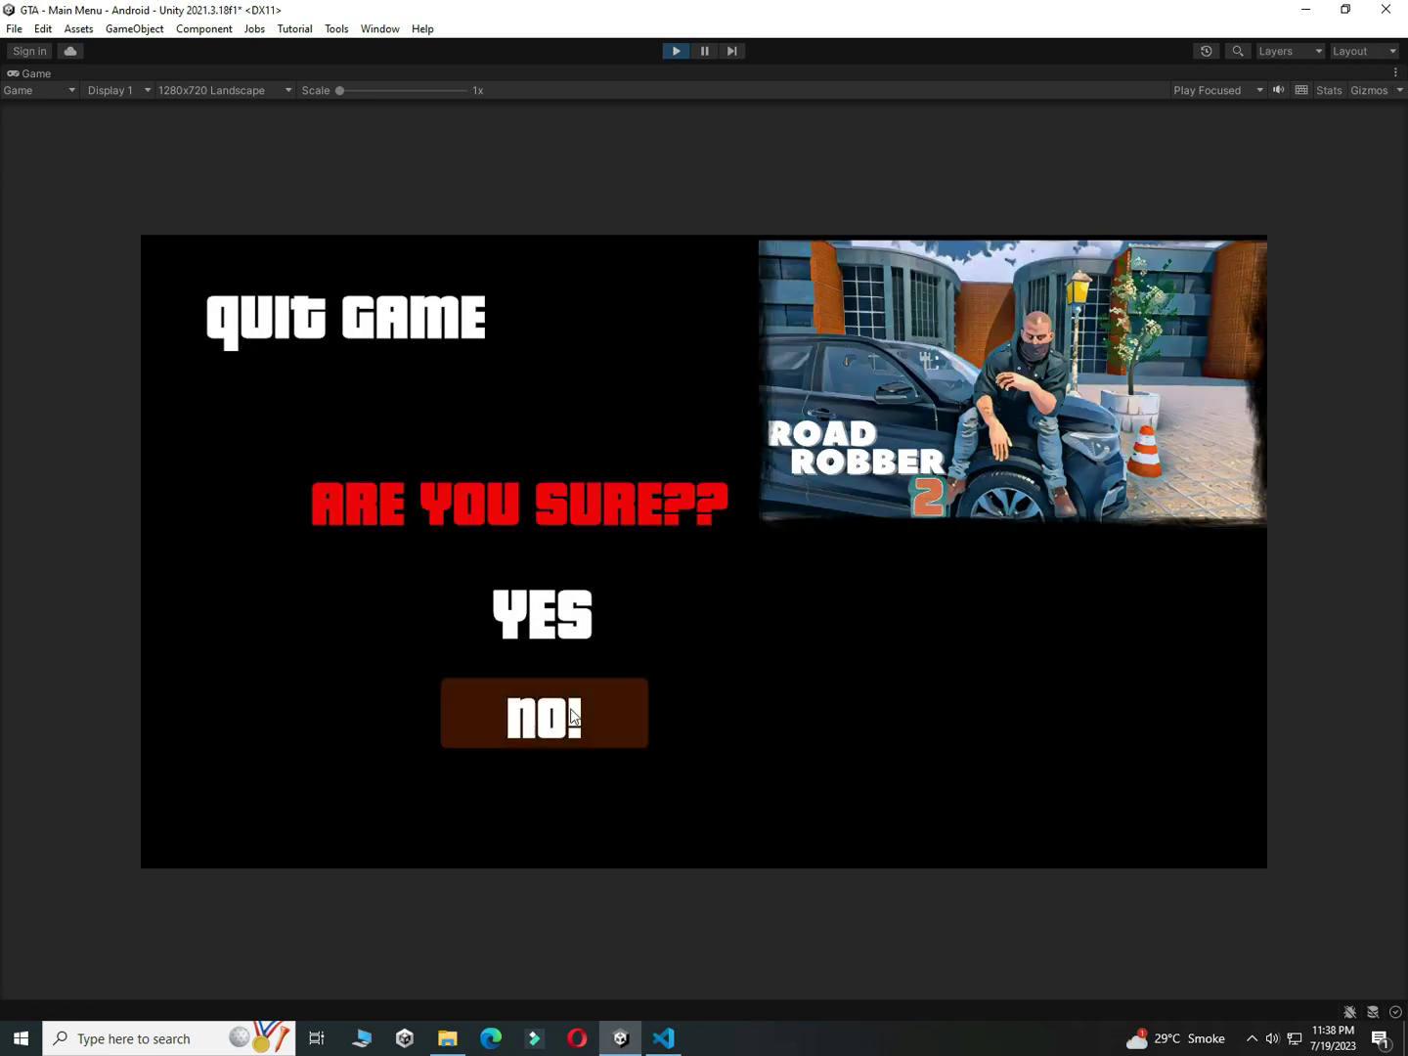
pyautogui.click(571, 717)
pyautogui.click(616, 683)
pyautogui.click(541, 727)
pyautogui.click(647, 605)
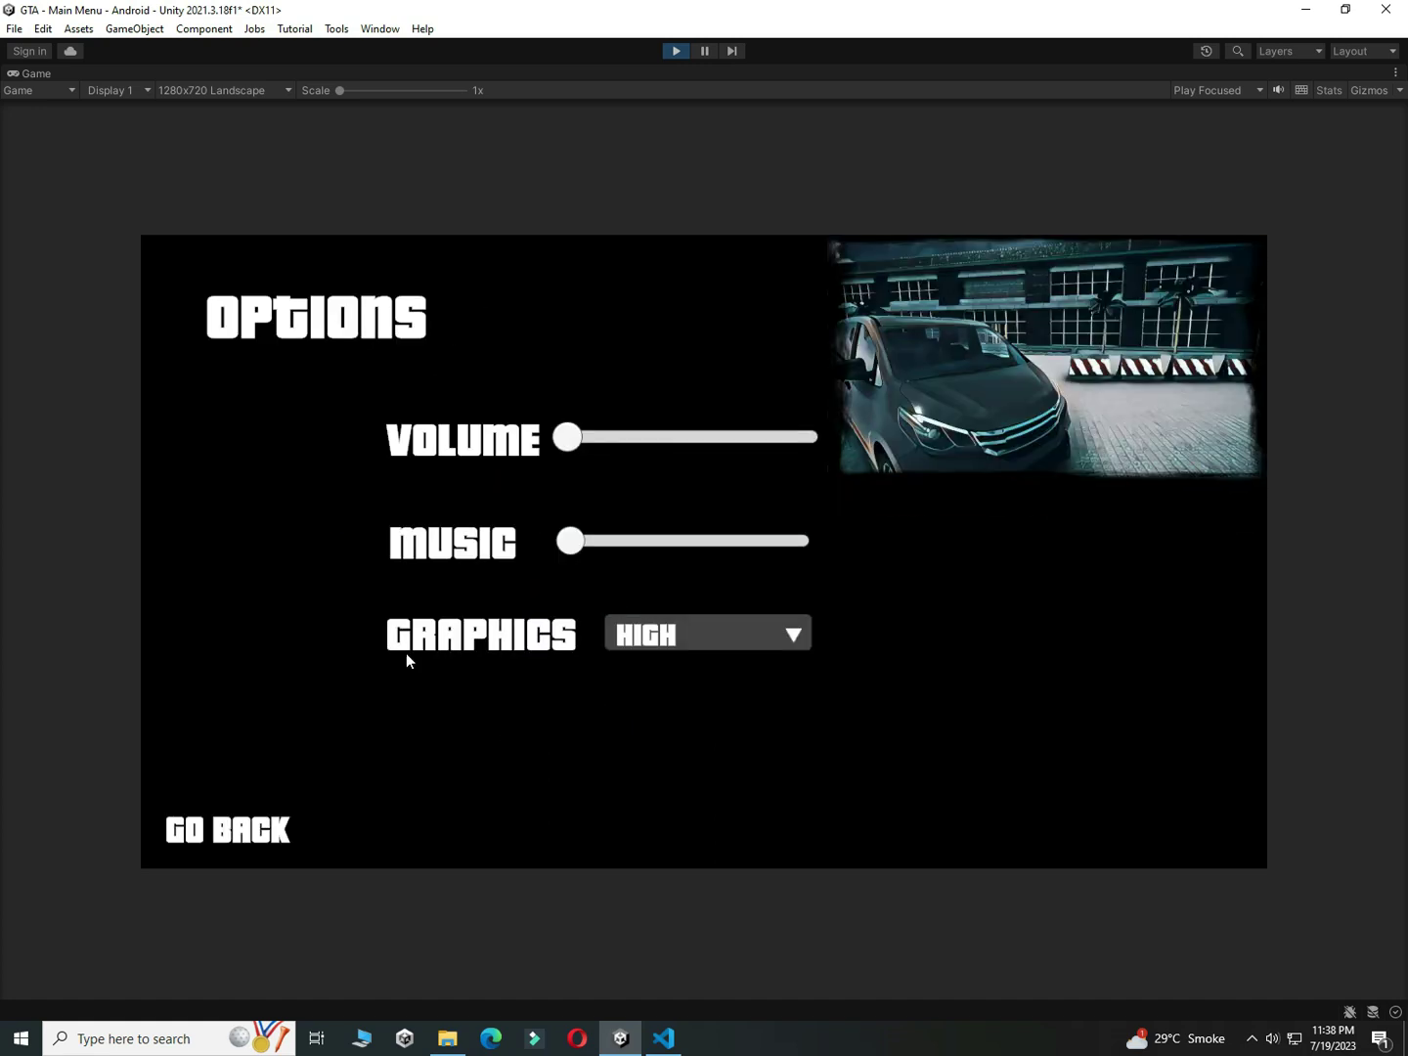
pyautogui.click(275, 824)
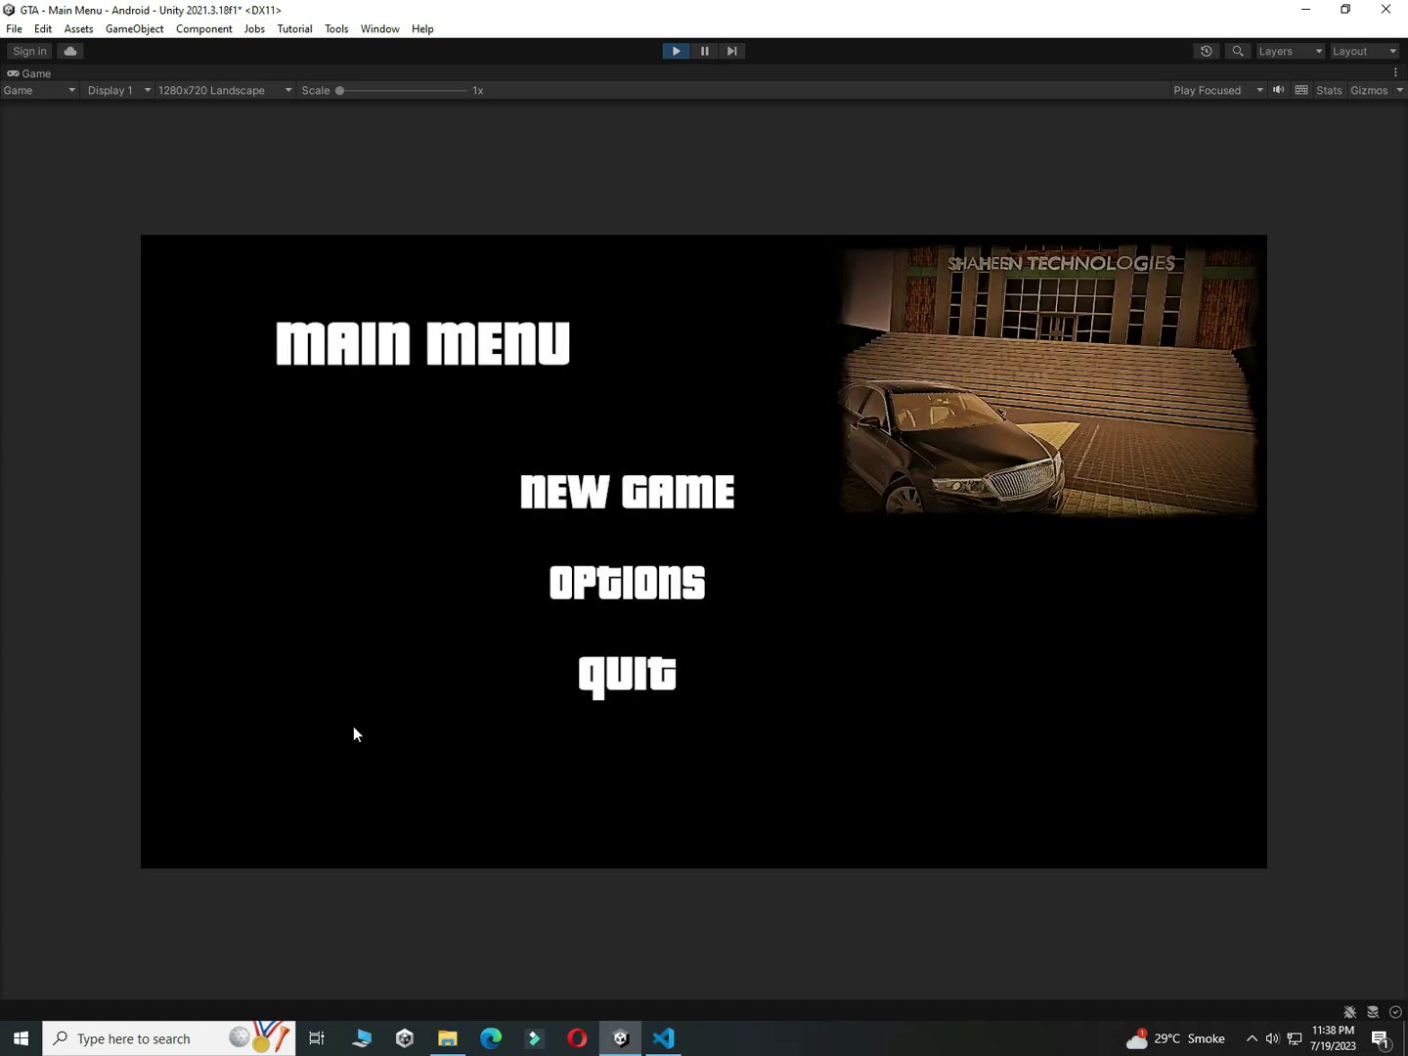
# Step: Test the VOLUME and MUSIC sliders in the running options panel, go back and start NEW GAME
pyautogui.click(643, 586)
pyautogui.moveTo(586, 451); pyautogui.dragTo(450, 437)
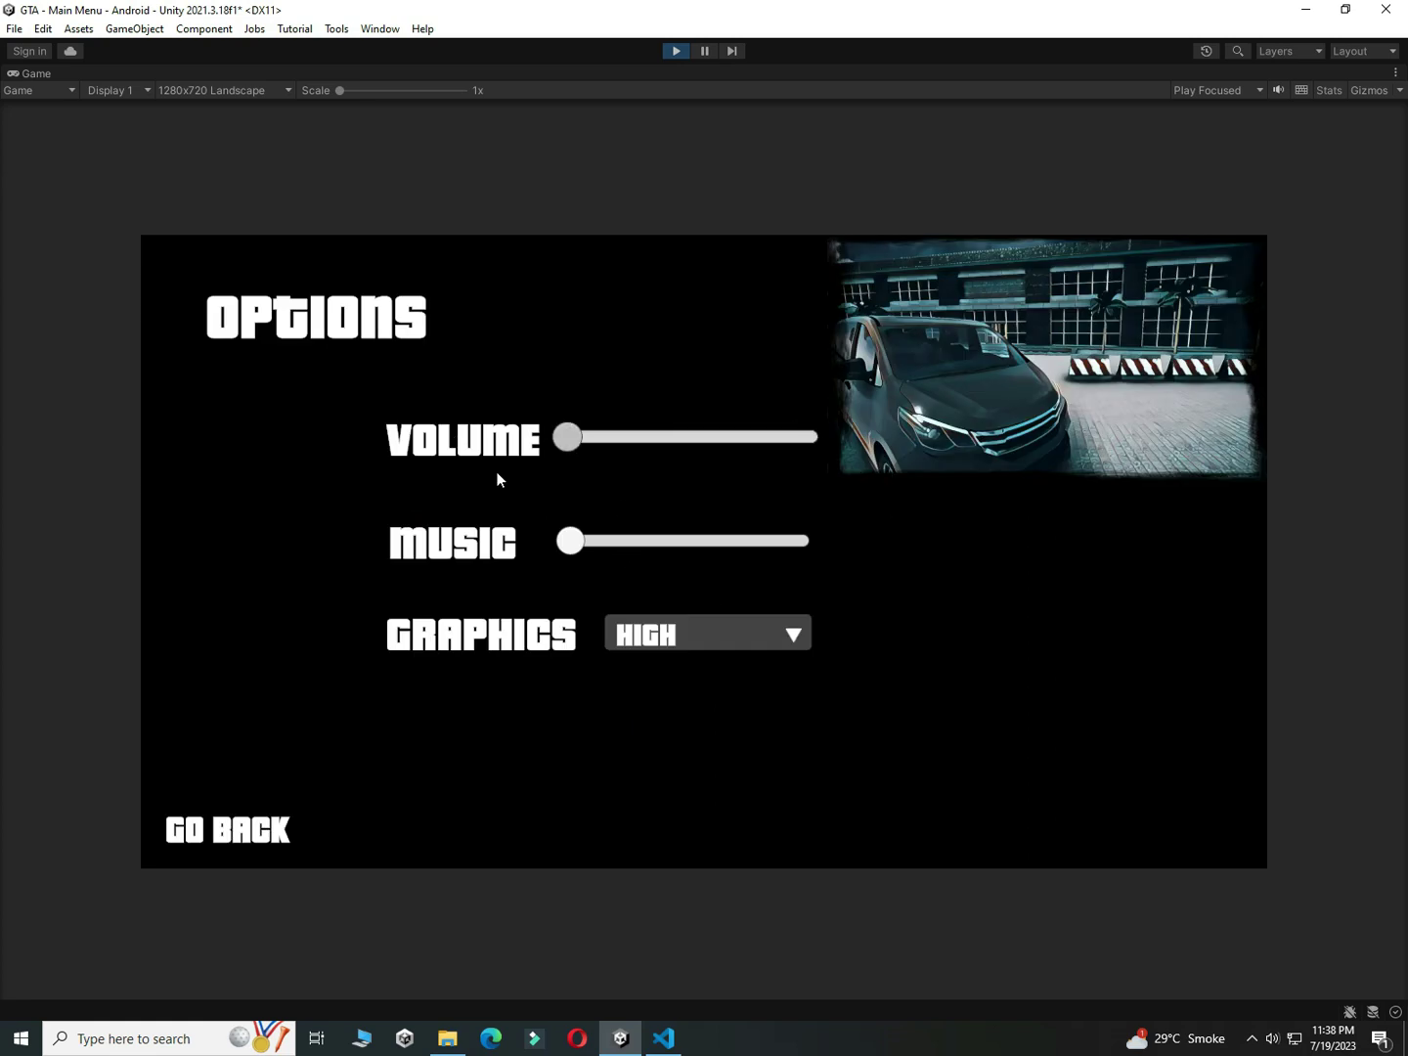
pyautogui.moveTo(570, 542); pyautogui.dragTo(871, 594)
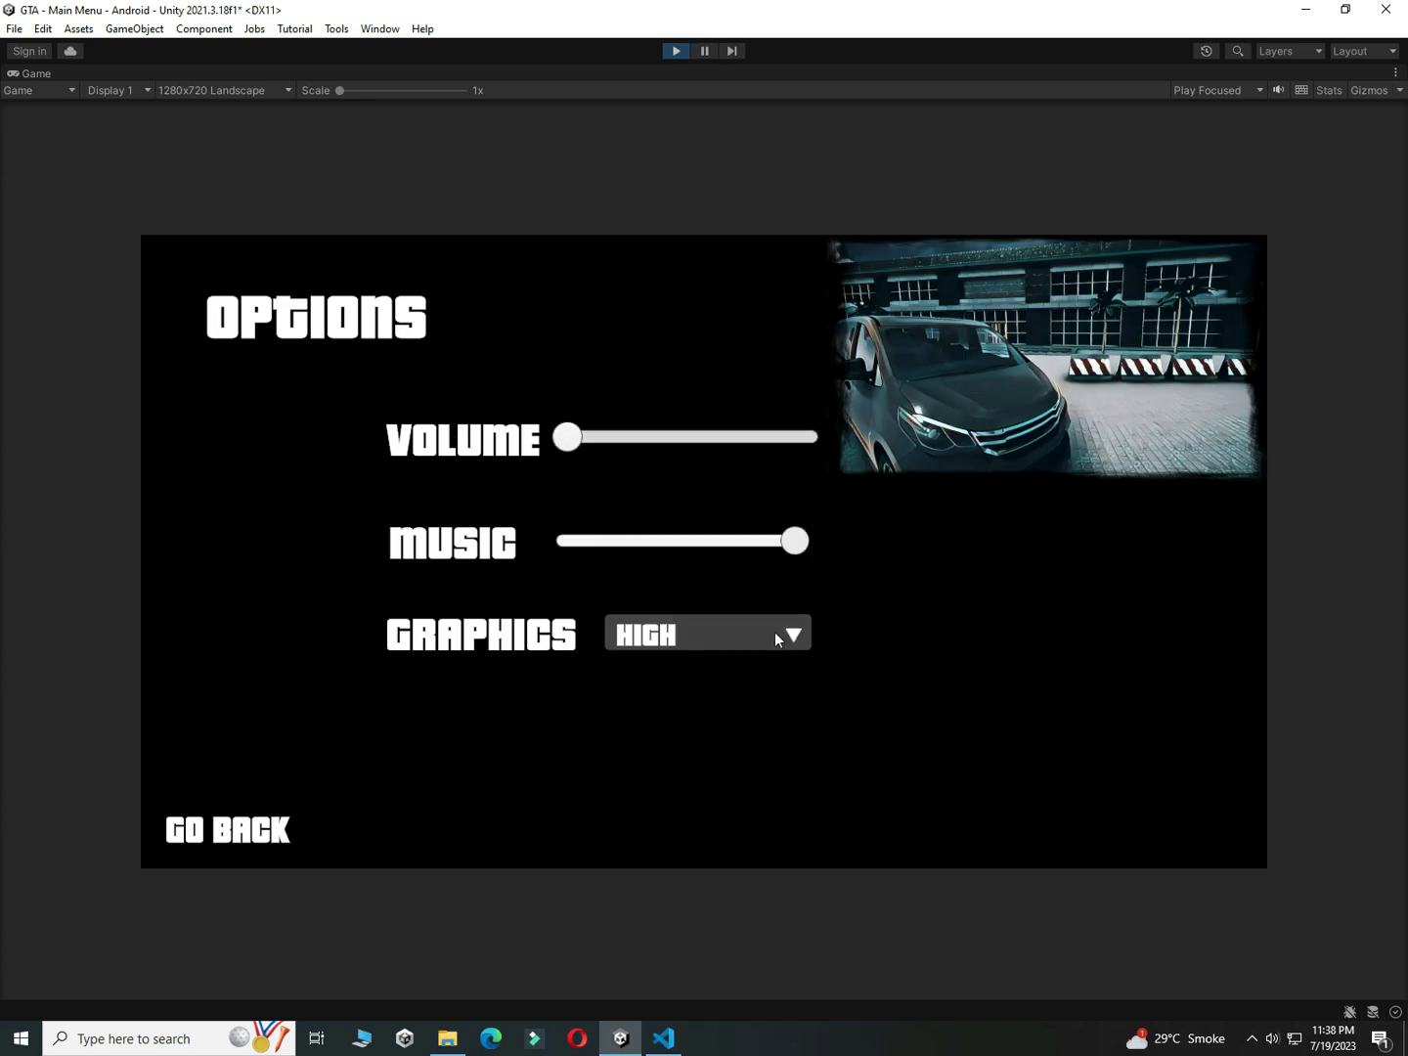
pyautogui.click(251, 827)
pyautogui.click(627, 518)
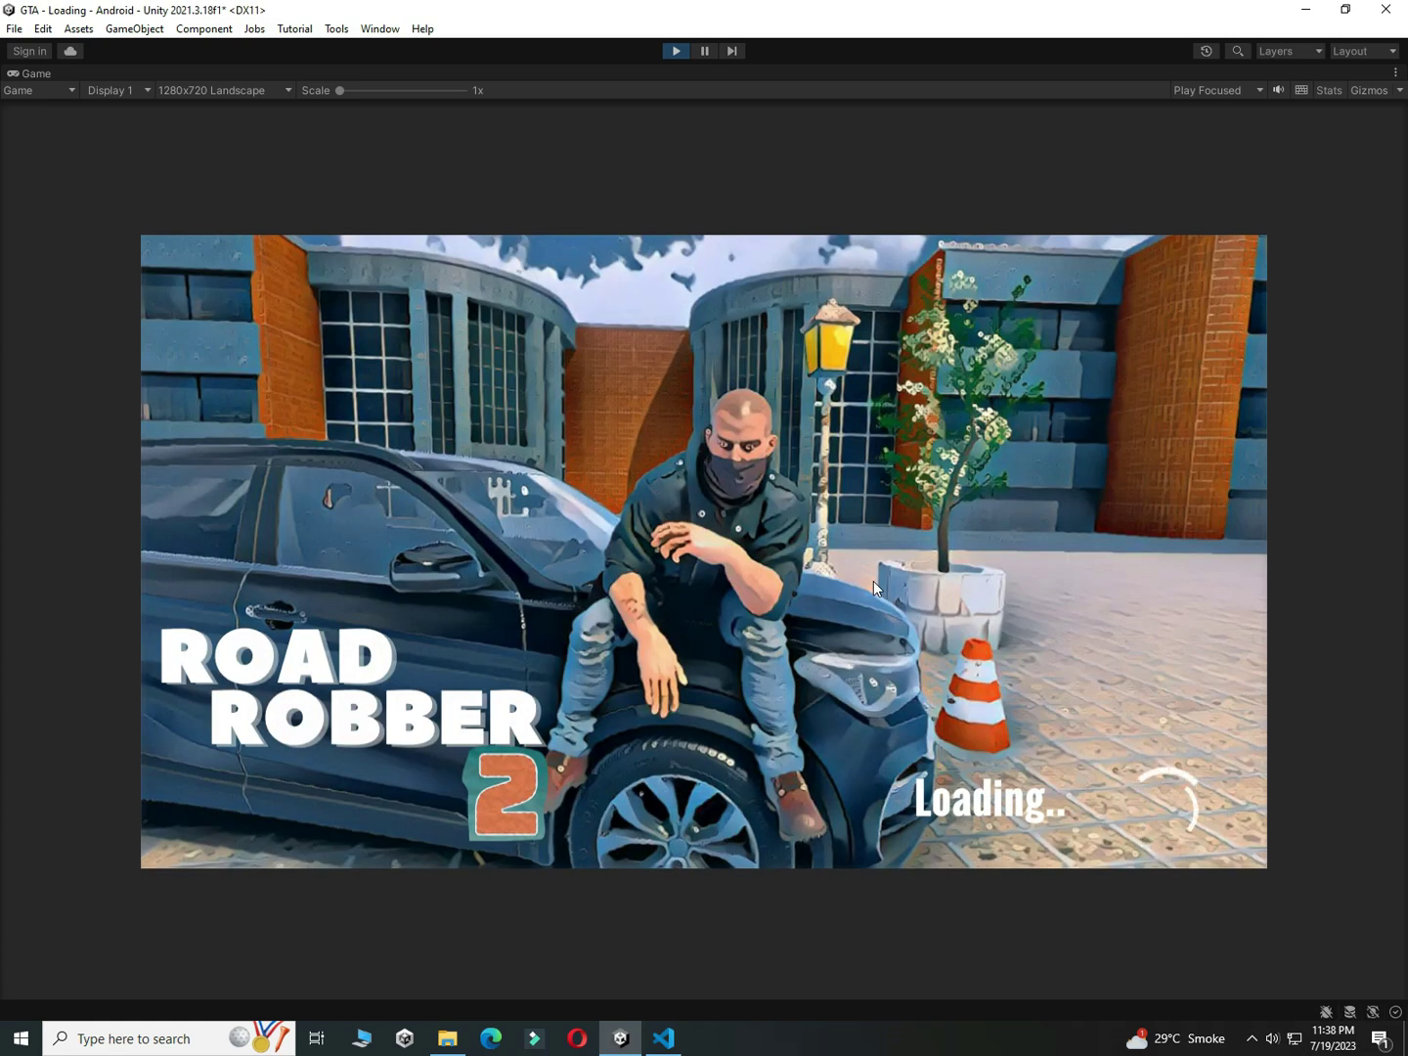